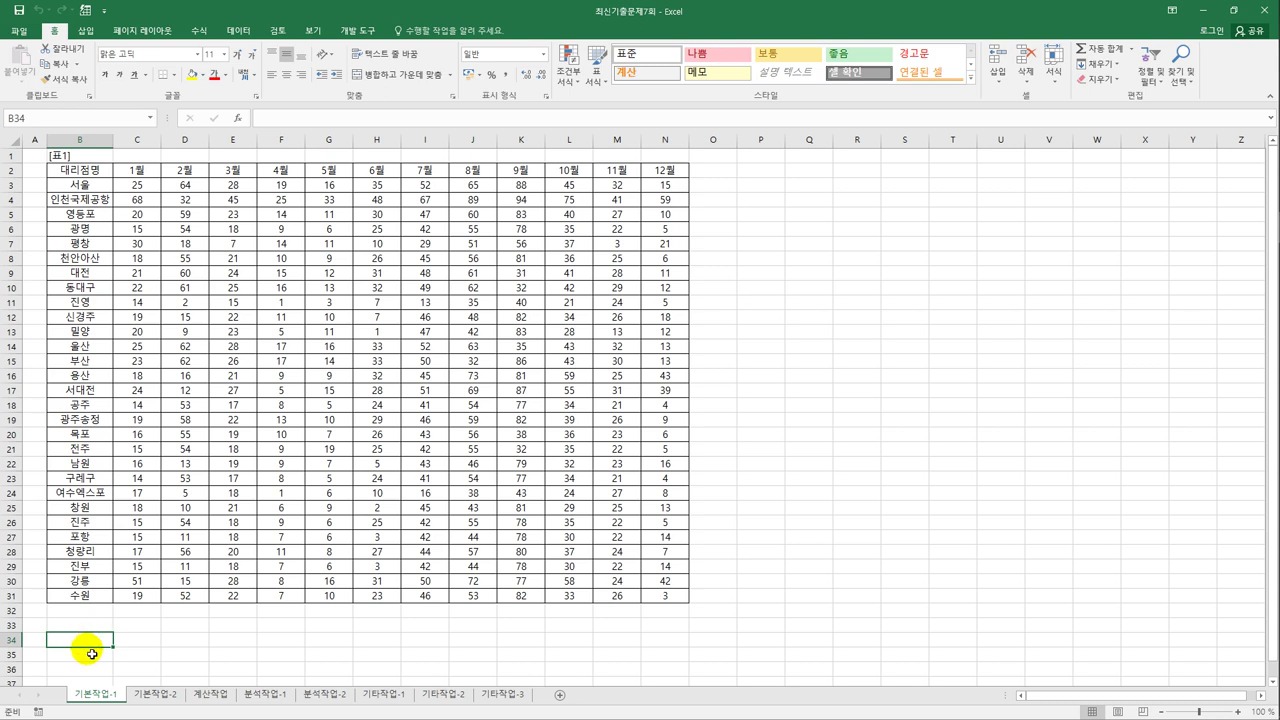
Enter the heading 조건 in B34 and begin an OR formula in B35 with the condition LEFT(B3,1)="진".
{"action": "type", "text": "조건"}
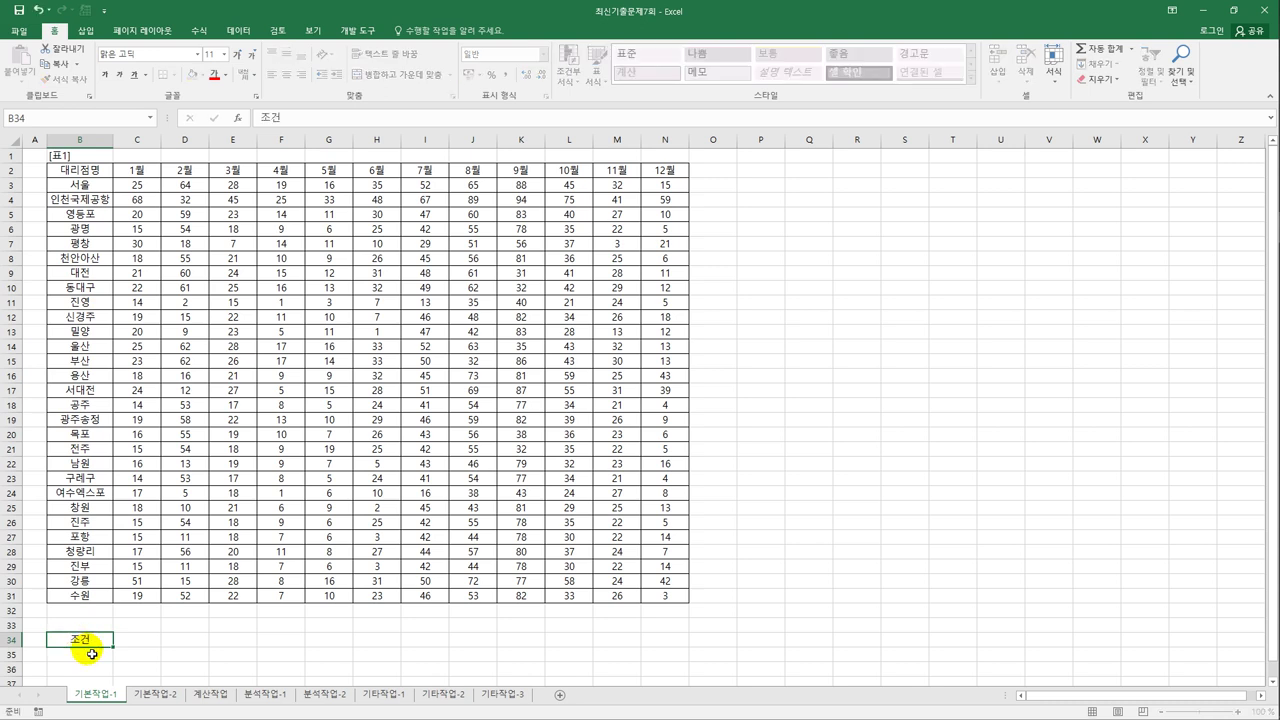
{"action": "key", "text": "Return"}
{"action": "type", "text": "="}
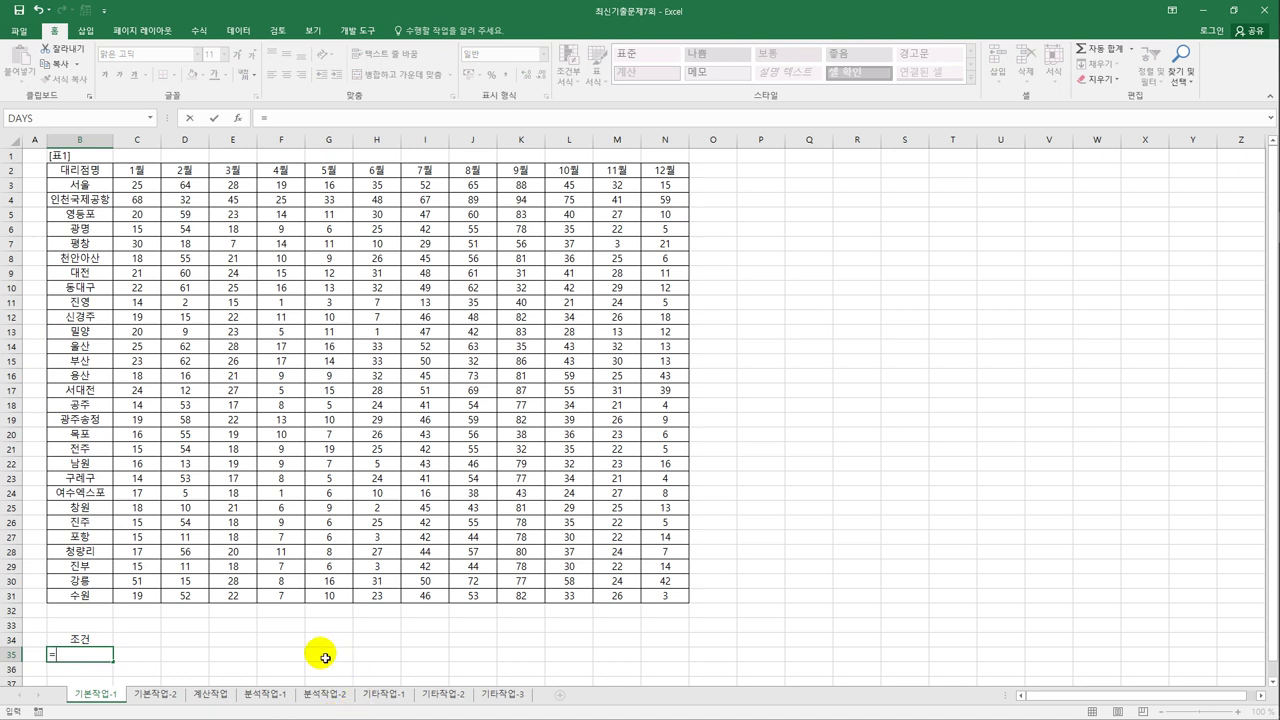
{"action": "type", "text": "o"}
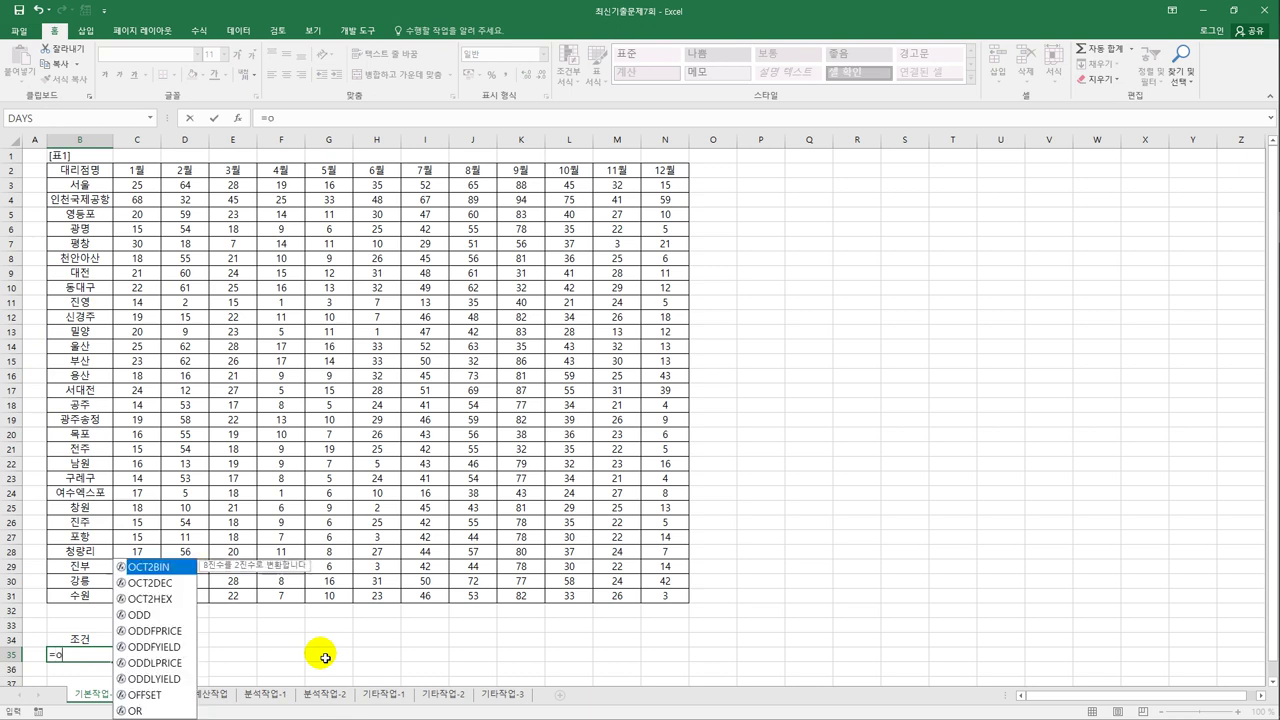
{"action": "type", "text": "r("}
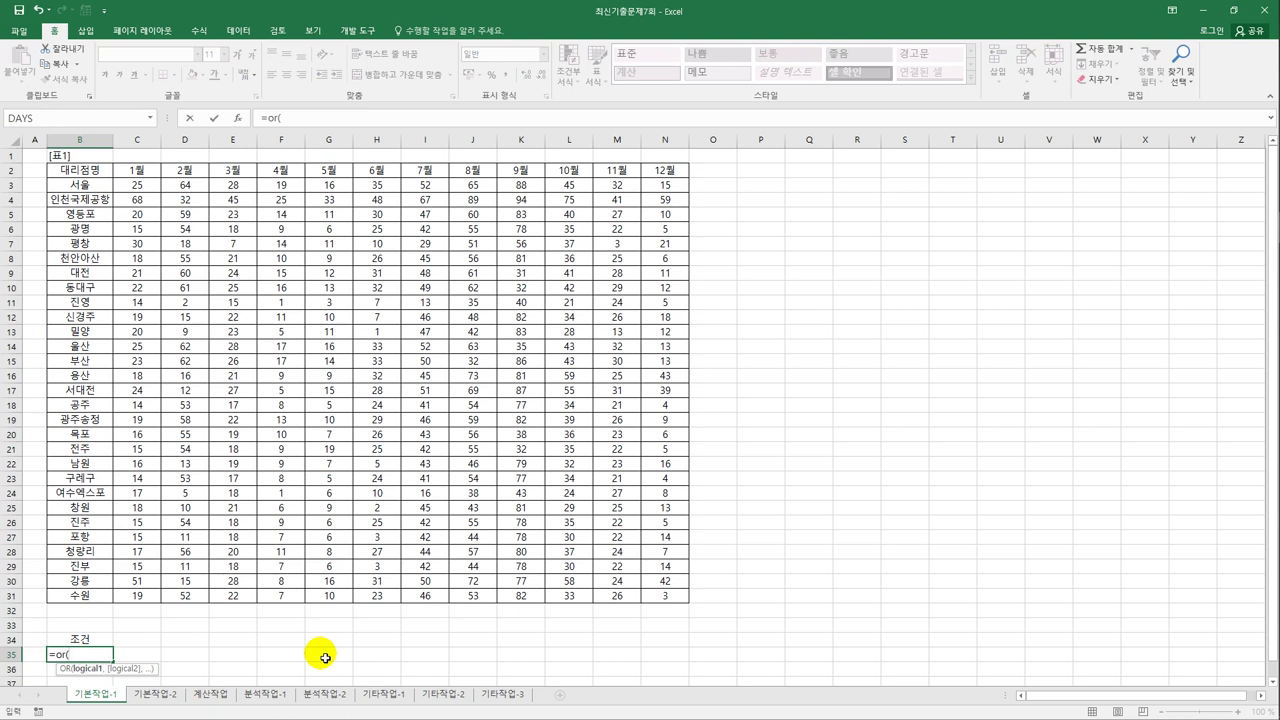
{"action": "type", "text": "left"}
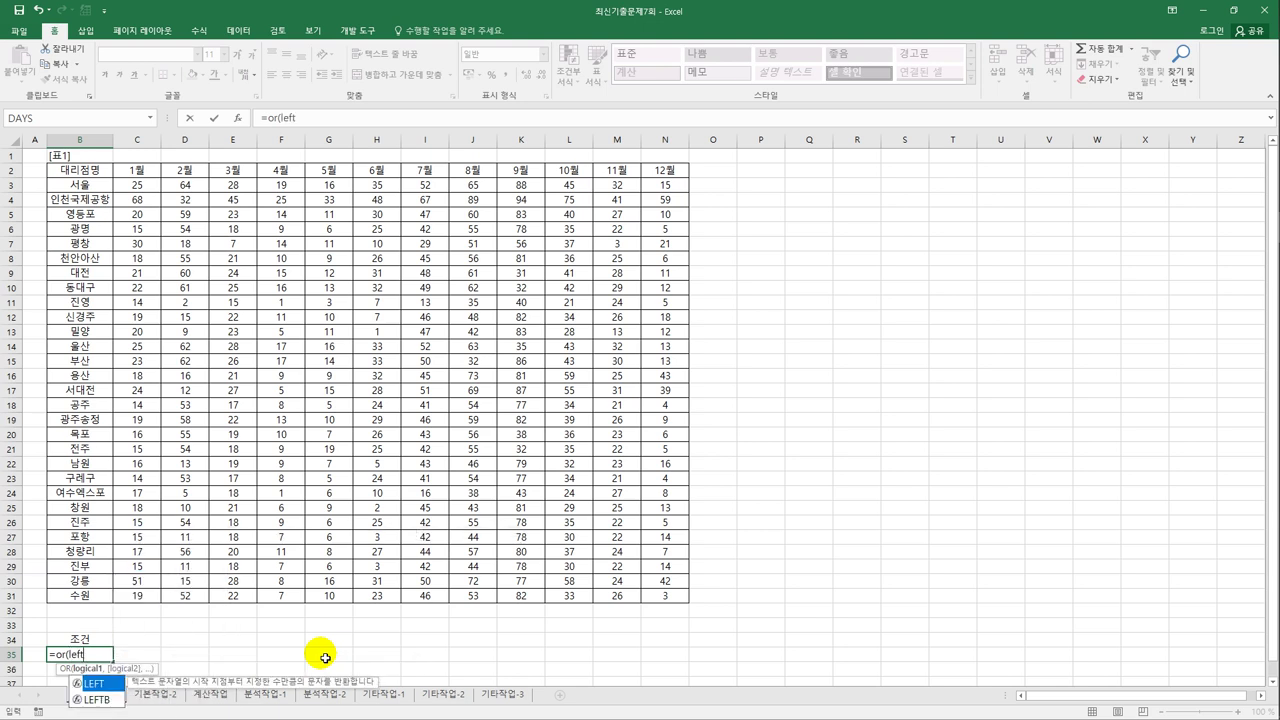
{"action": "key", "text": "Tab"}
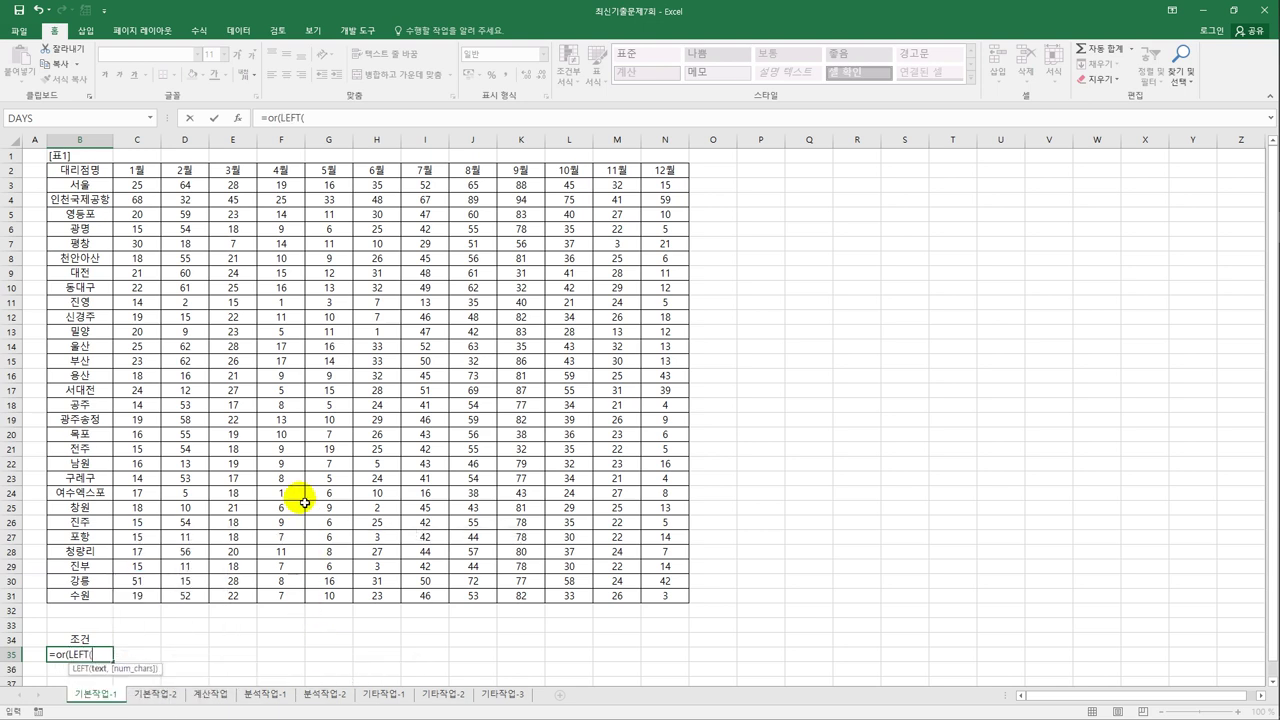
{"action": "left_click", "coordinate": [101, 191]}
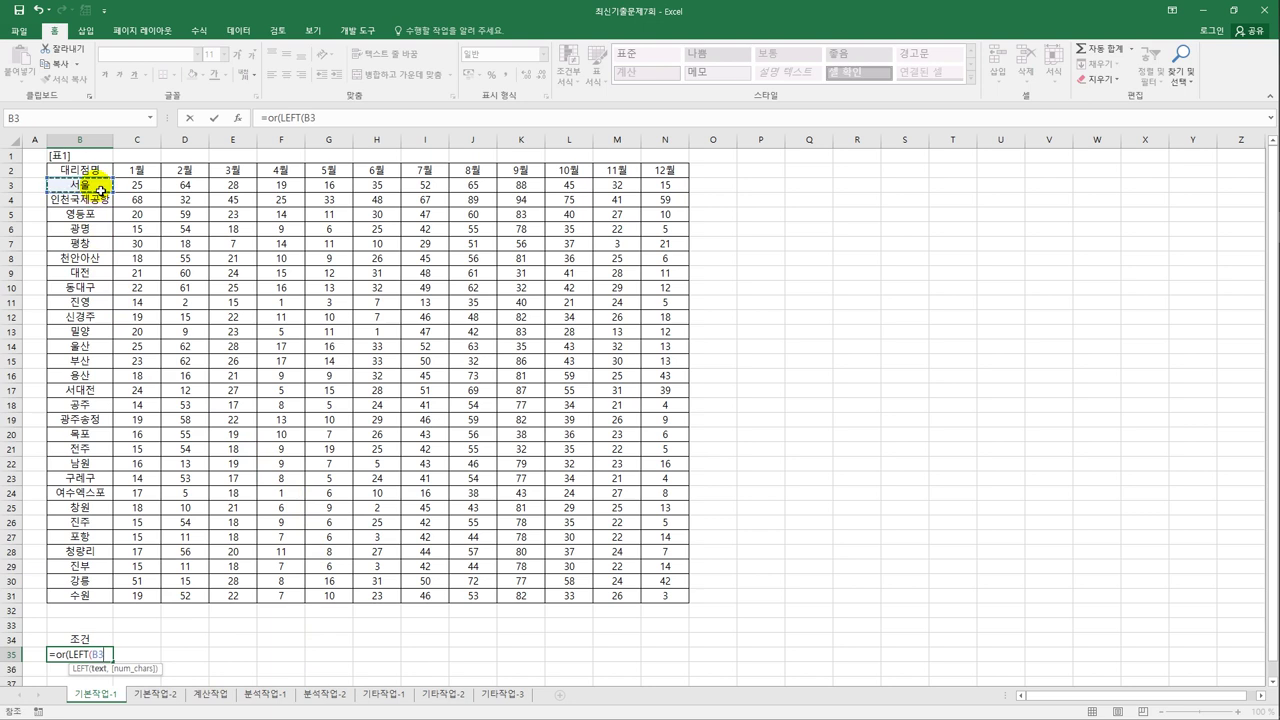
{"action": "type", "text": ","}
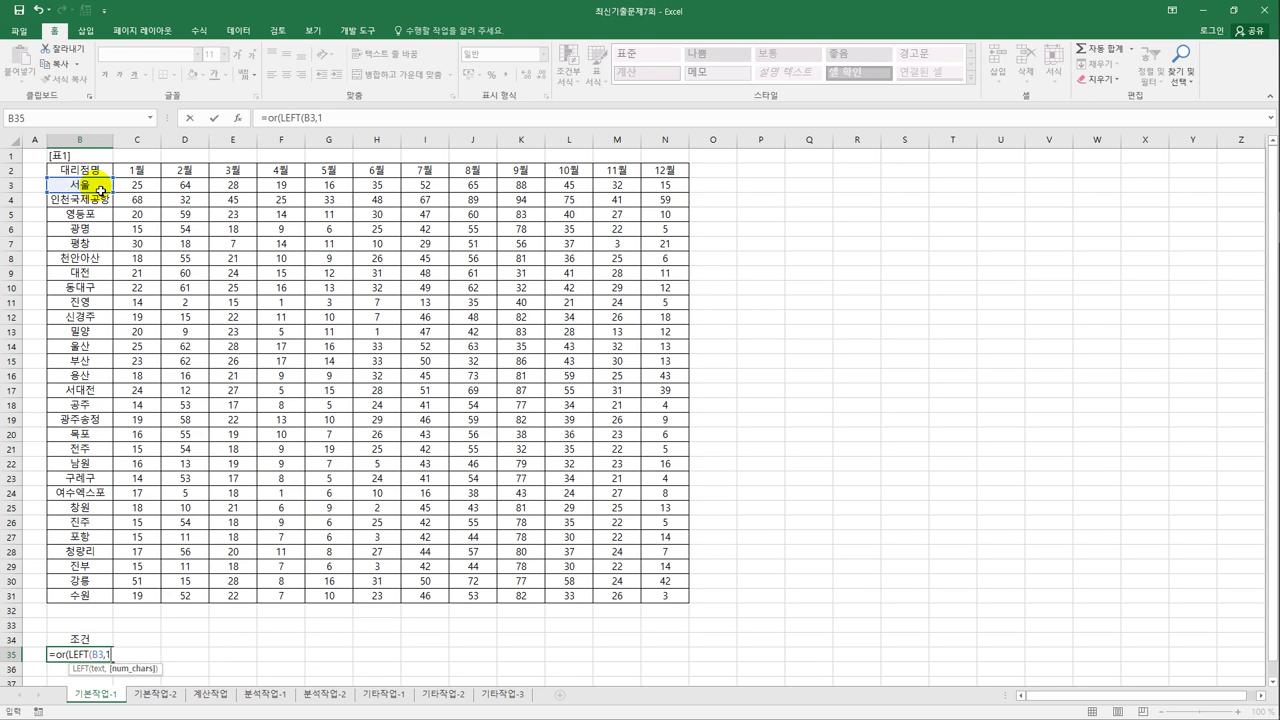
{"action": "type", "text": "1)="}
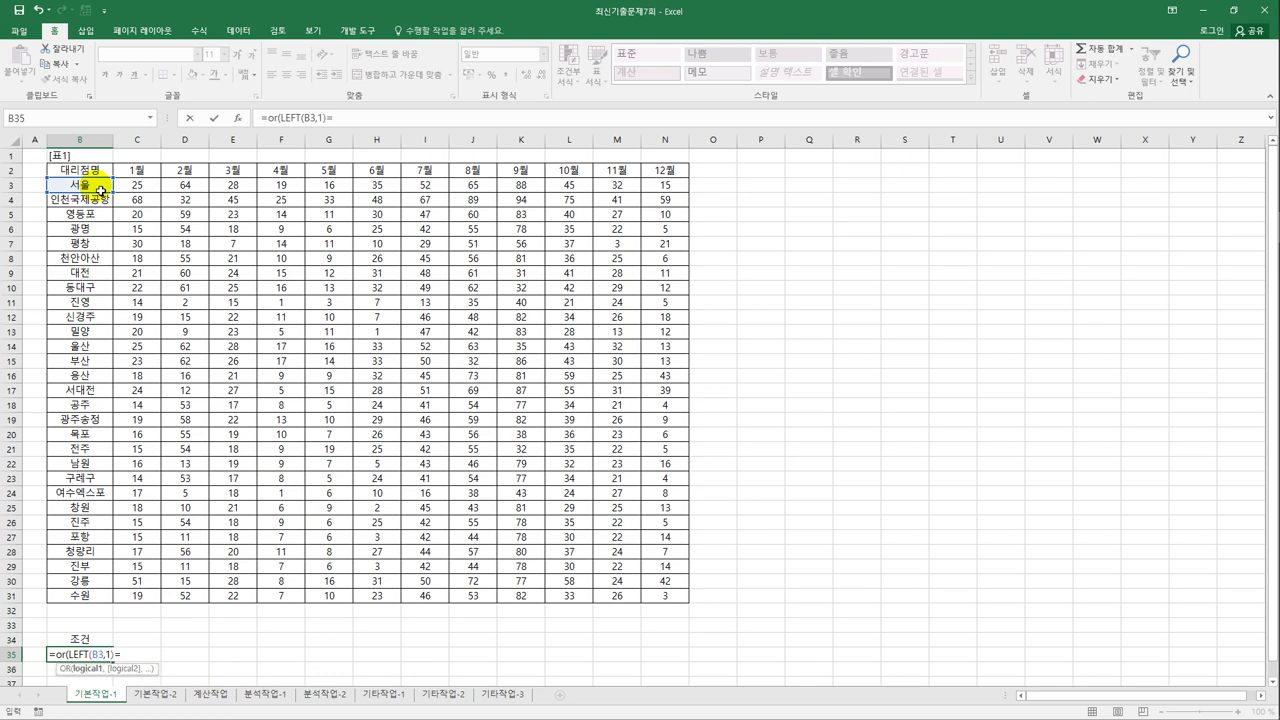
{"action": "type", "text": "\"지"}
{"action": "type", "text": ","}
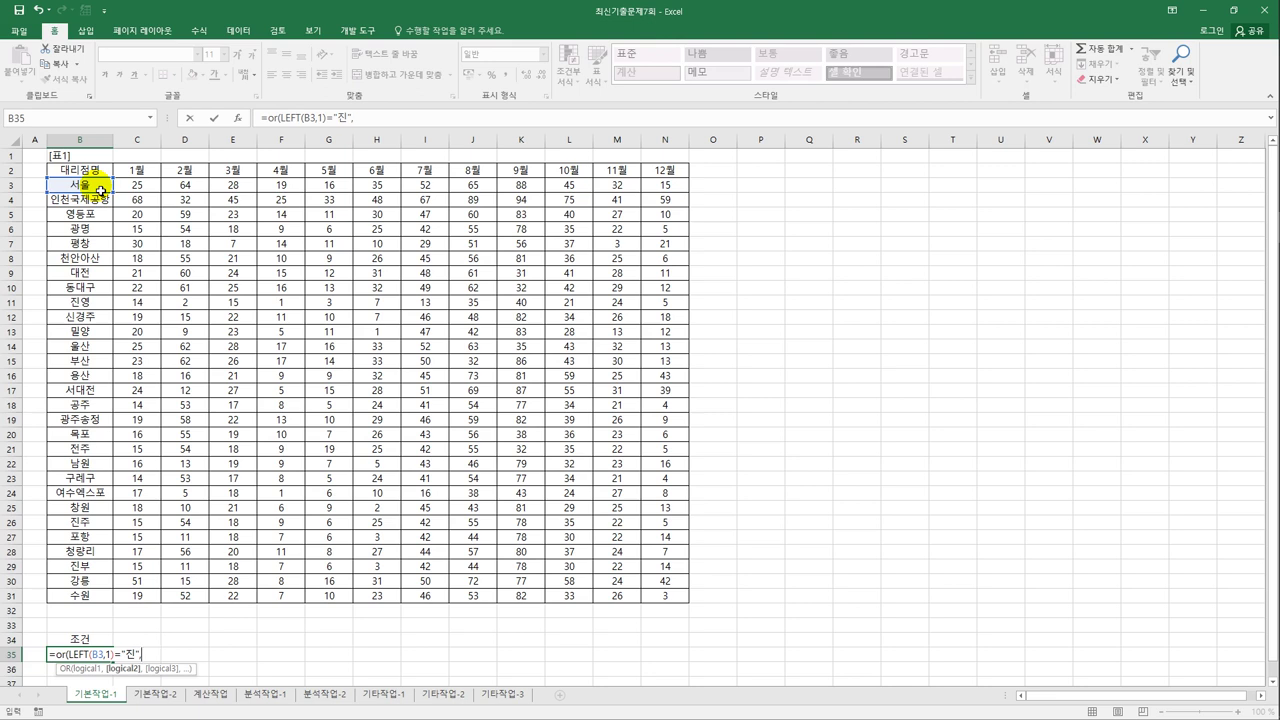
Complete the OR formula in B35 with the second condition LEN(B3)=3.
{"action": "type", "text": "len("}
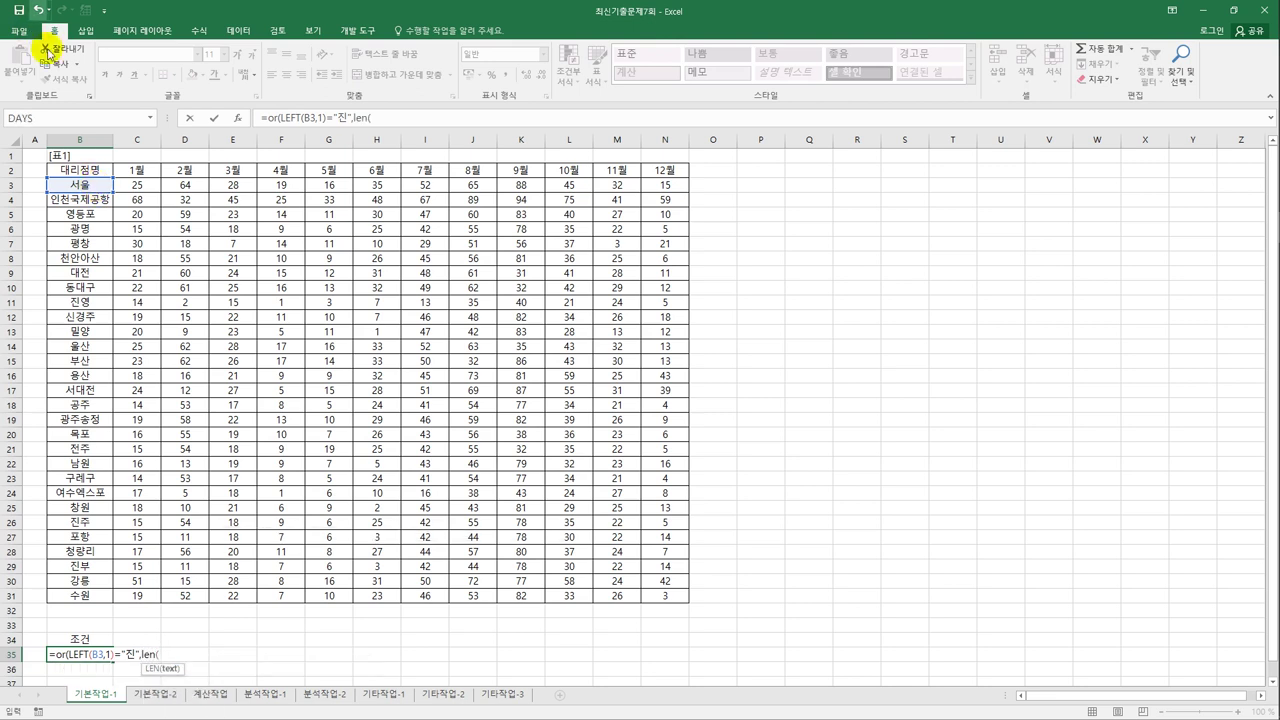
{"action": "left_click", "coordinate": [84, 186]}
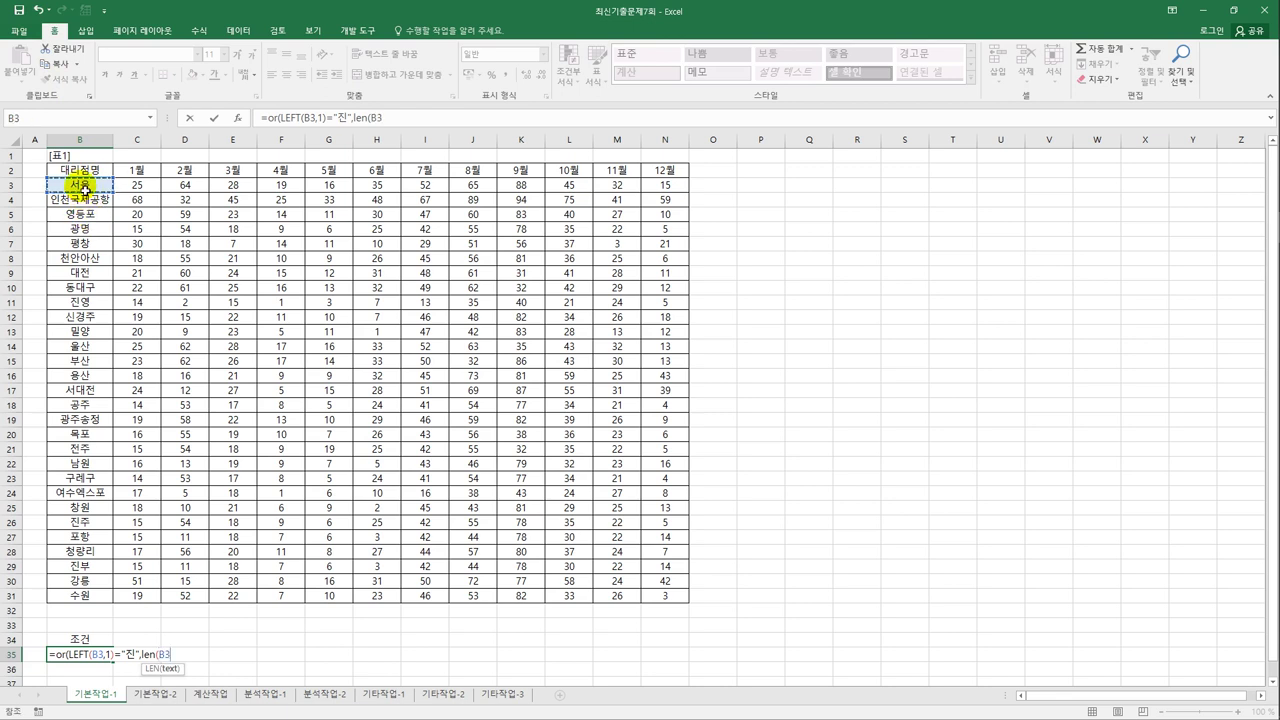
{"action": "type", "text": ")="}
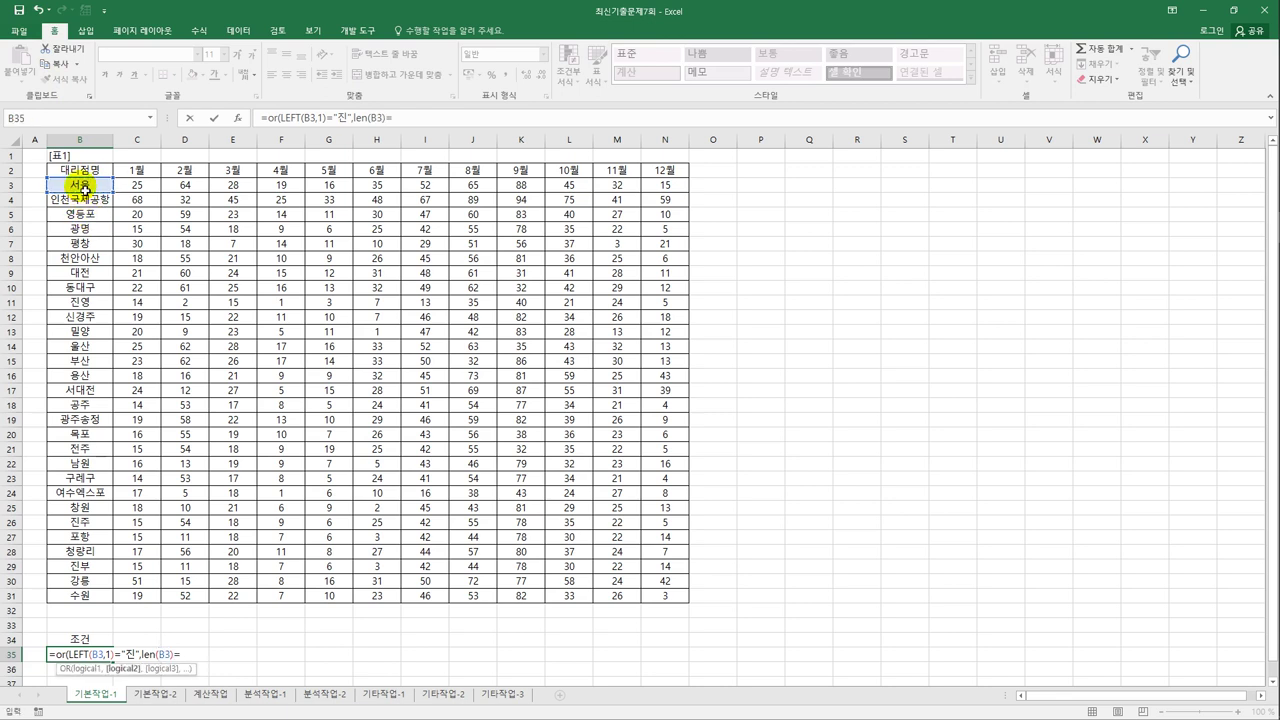
{"action": "type", "text": "3"}
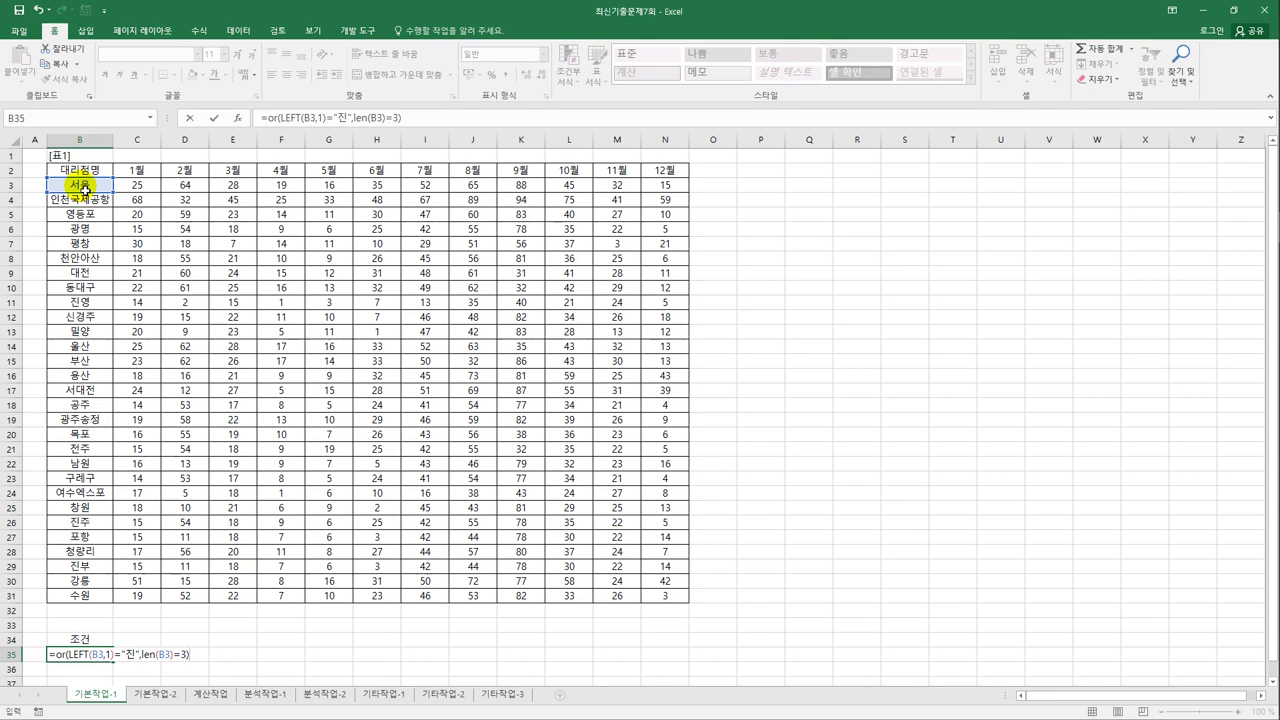
{"action": "key", "text": "Return"}
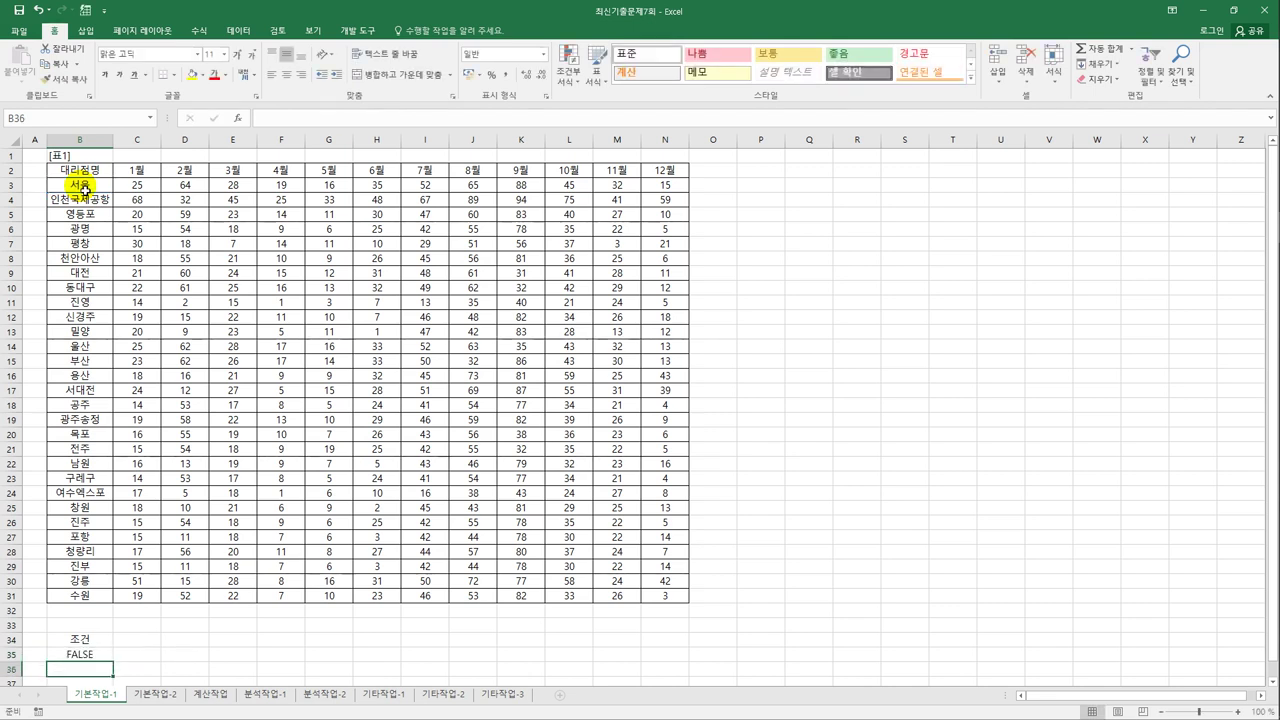
Copy the table headers 대리점명, 9월, 10월, 11월 and 12월 to the row starting at B37.
{"action": "left_click", "coordinate": [97, 170]}
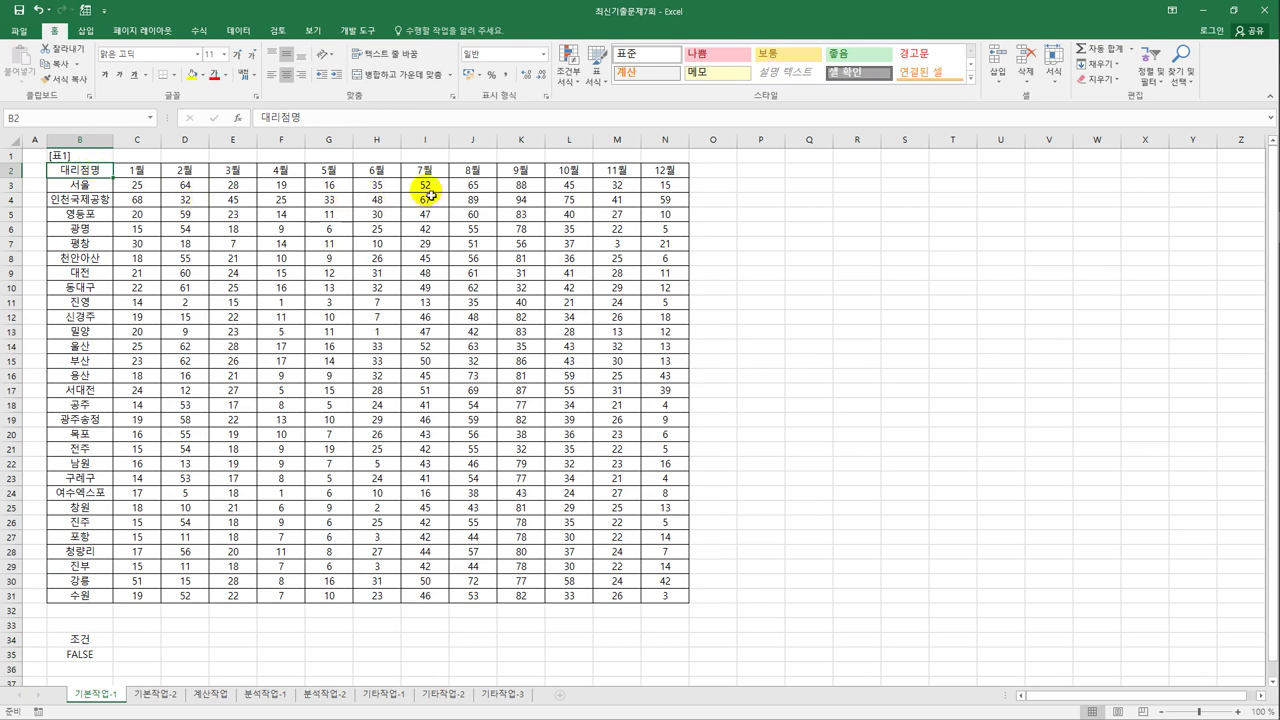
{"action": "left_click", "coordinate": [509, 170], "text": "ctrl"}
{"action": "left_click", "coordinate": [573, 169], "text": "ctrl"}
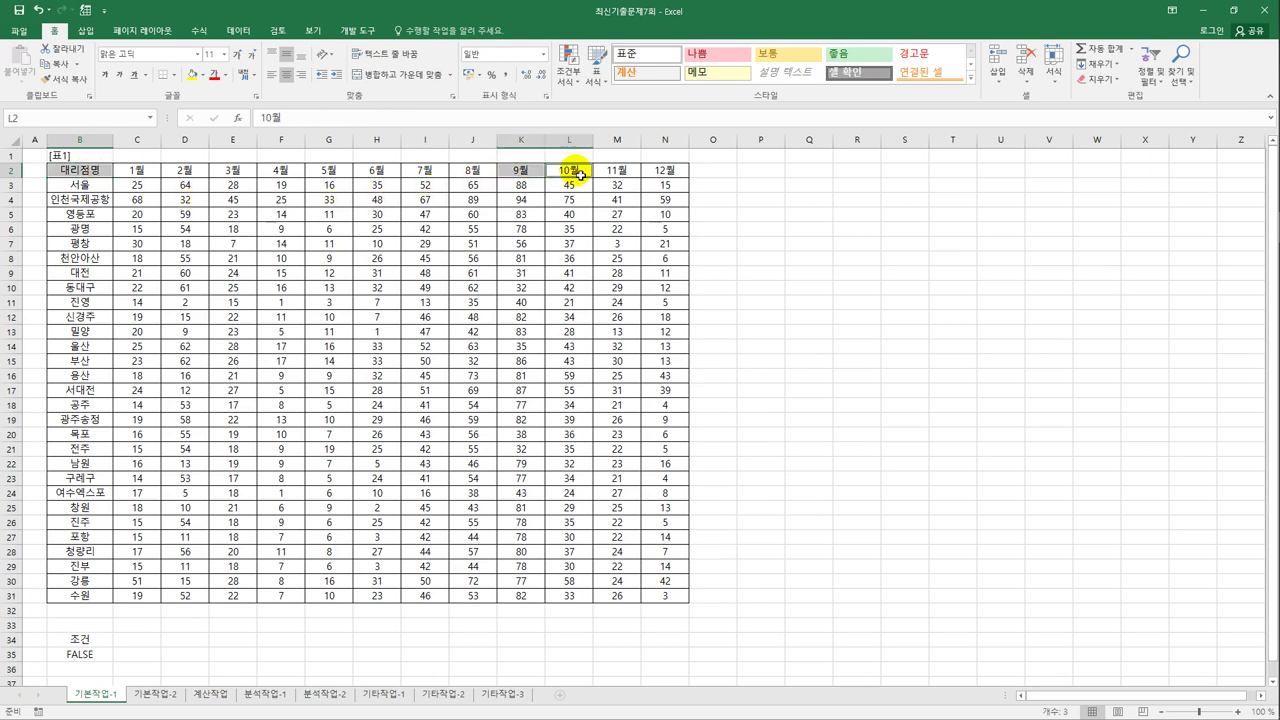
{"action": "left_click", "coordinate": [622, 174], "text": "ctrl"}
{"action": "left_click", "coordinate": [672, 170], "text": "ctrl"}
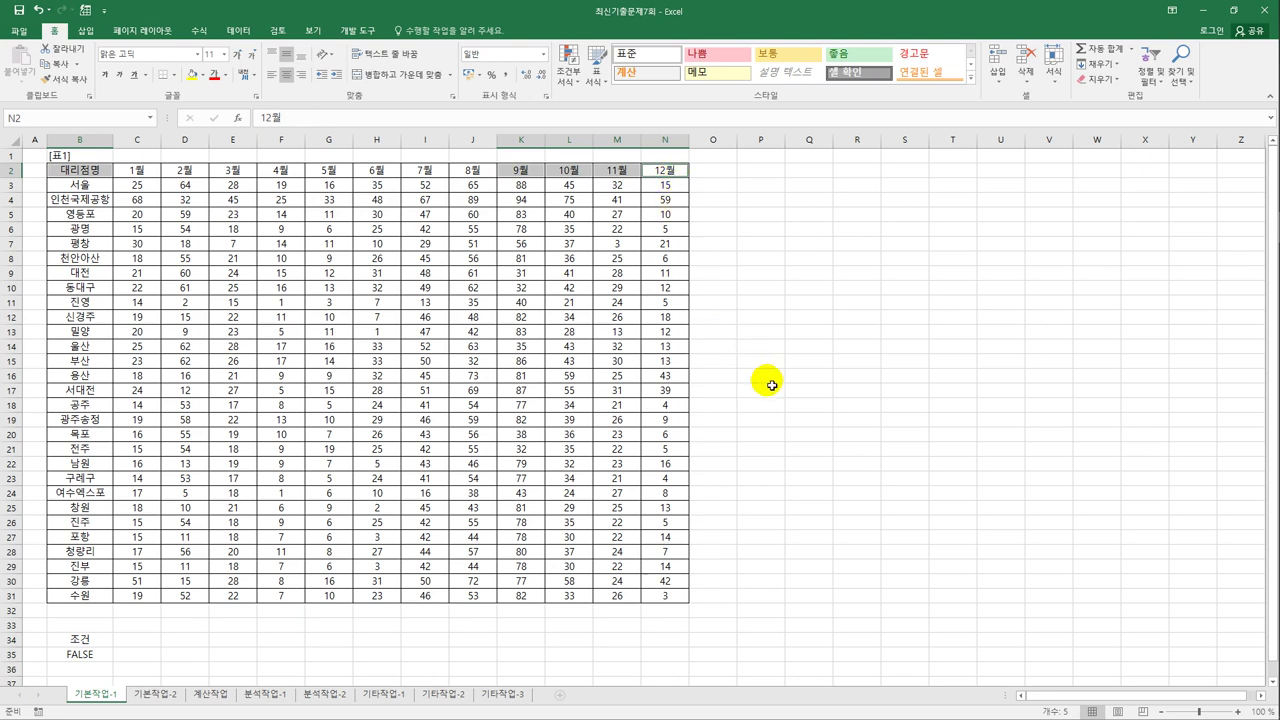
{"action": "key", "text": "ctrl+c"}
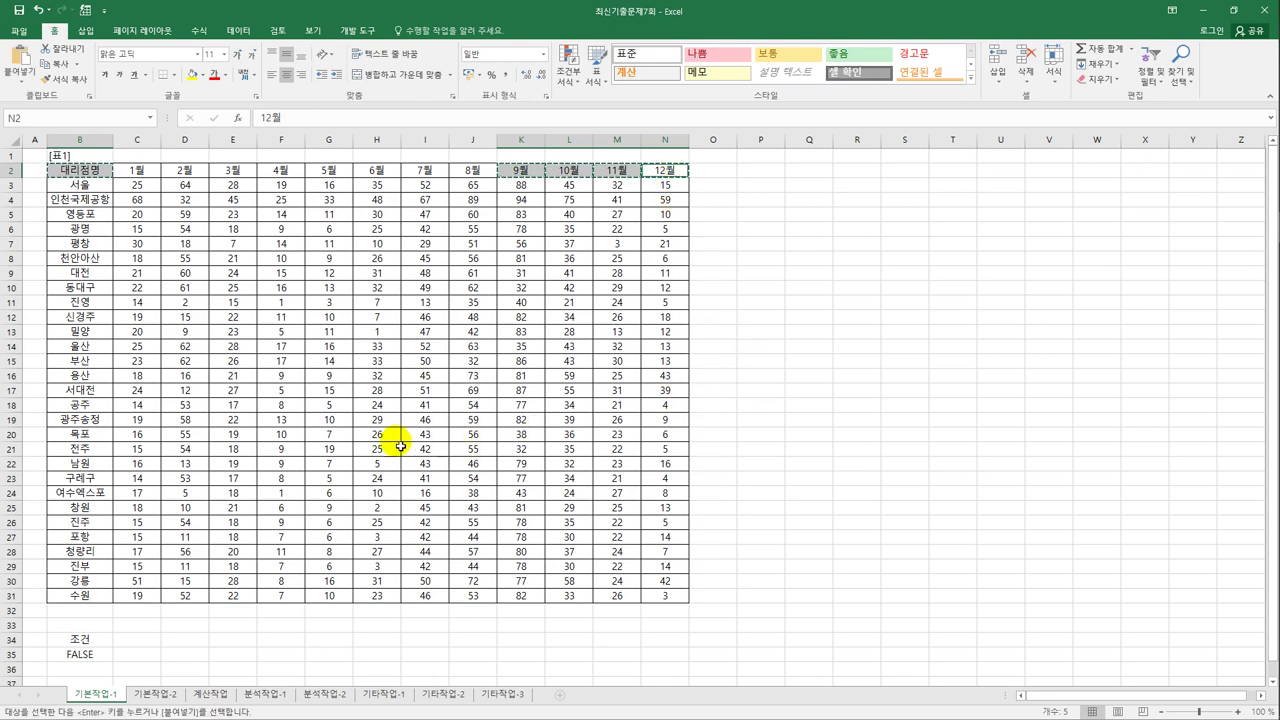
{"action": "scroll", "coordinate": [285, 448], "scroll_direction": "down", "scroll_amount": 3}
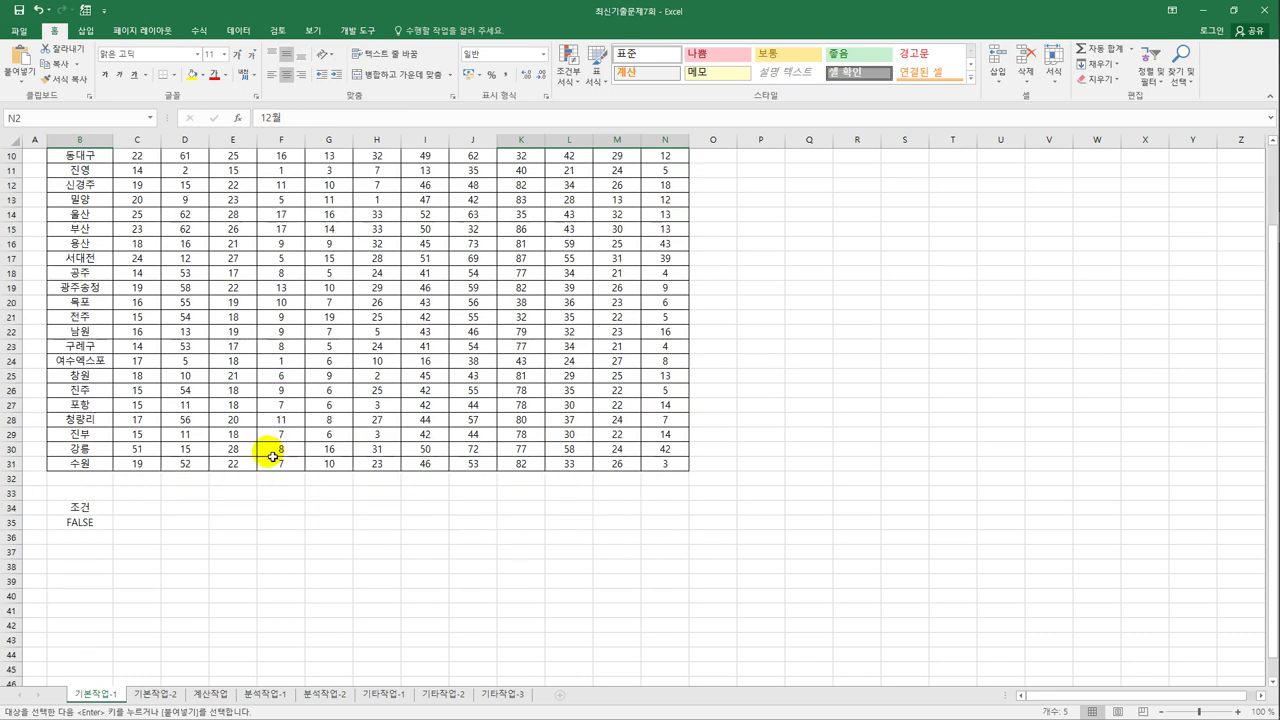
{"action": "left_click", "coordinate": [91, 551]}
{"action": "key", "text": "ctrl+v"}
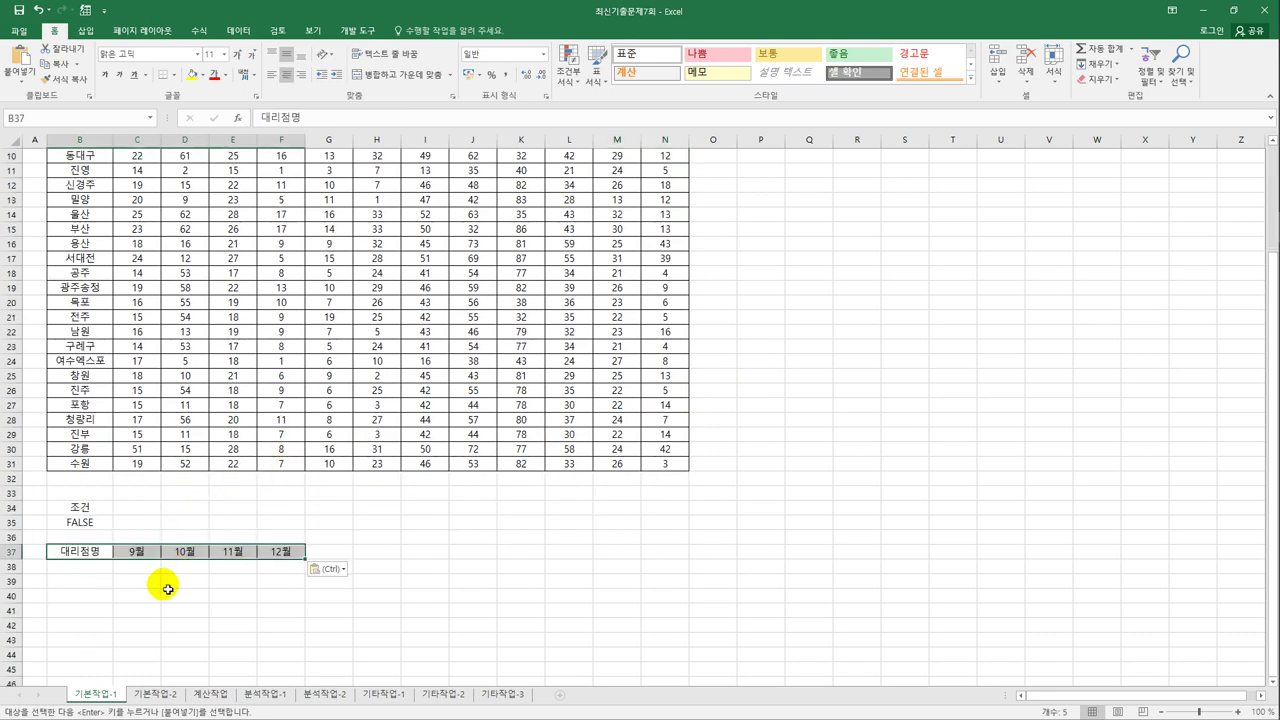
Start an advanced filter on the table B2:N31 with B34:B35 as the criteria range.
{"action": "scroll", "coordinate": [172, 510], "scroll_direction": "up", "scroll_amount": 3}
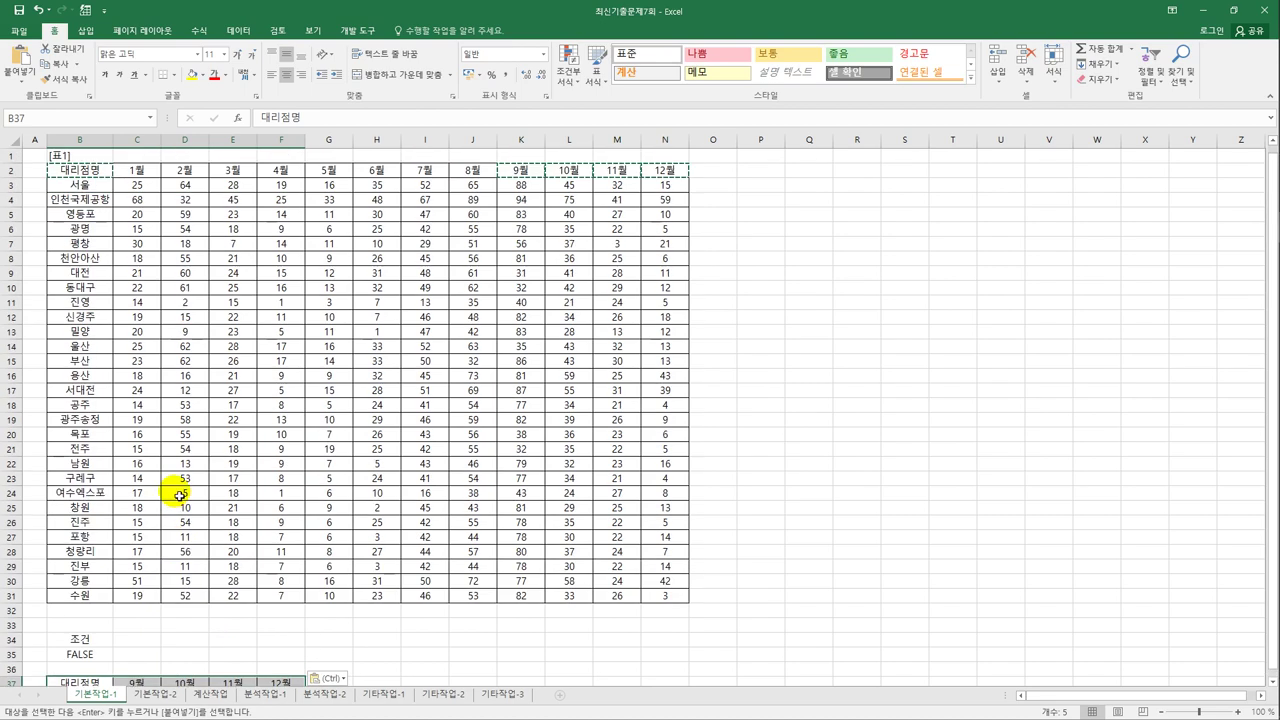
{"action": "left_click", "coordinate": [100, 174]}
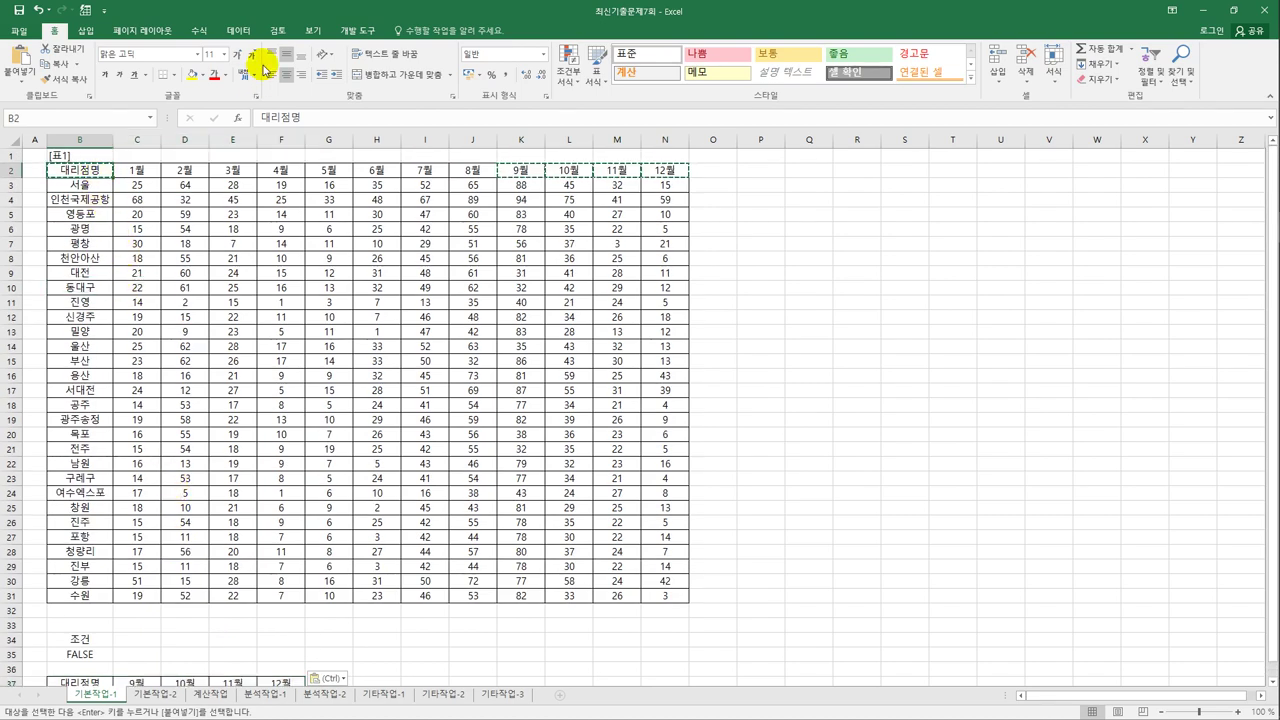
{"action": "left_click", "coordinate": [239, 31]}
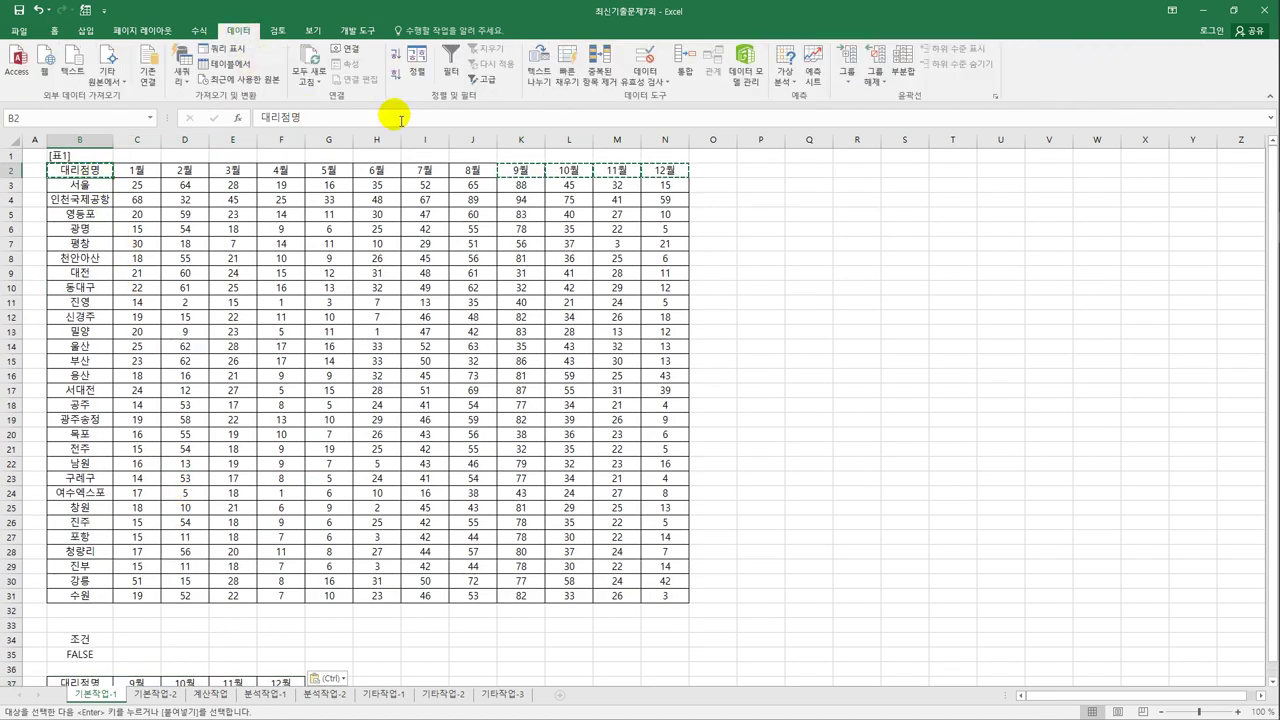
{"action": "left_click", "coordinate": [488, 80]}
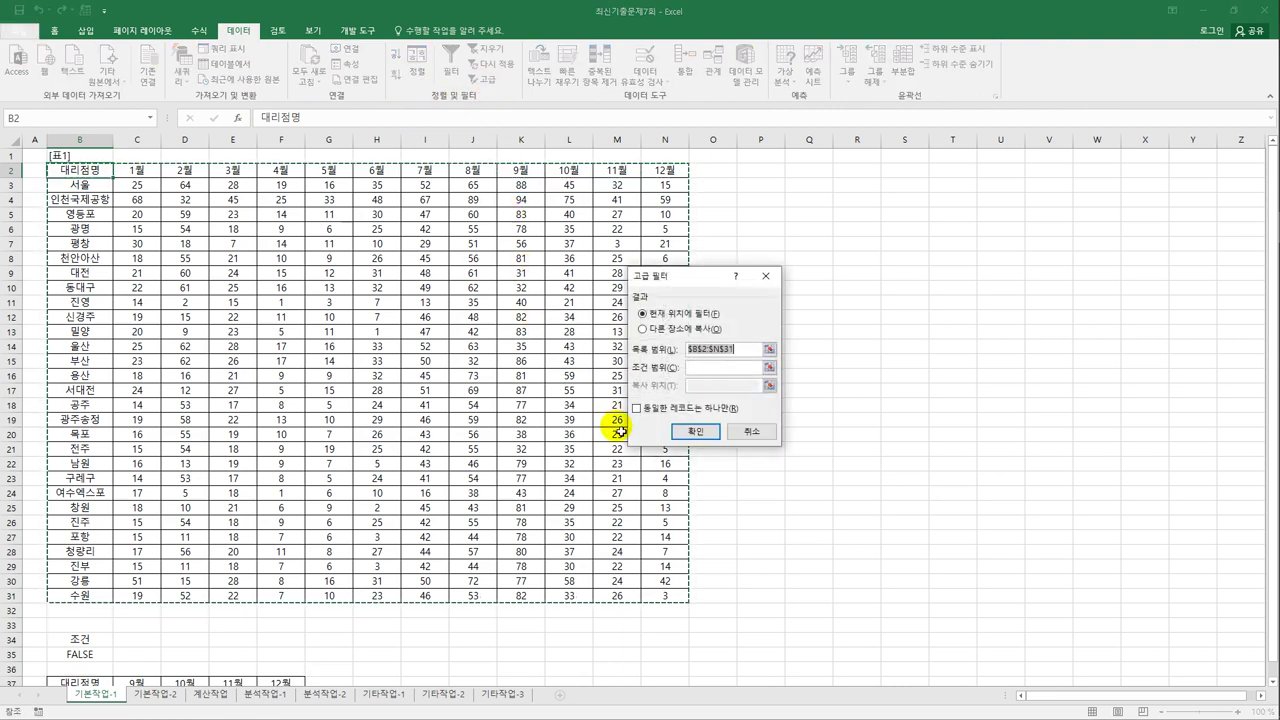
{"action": "left_click", "coordinate": [703, 367]}
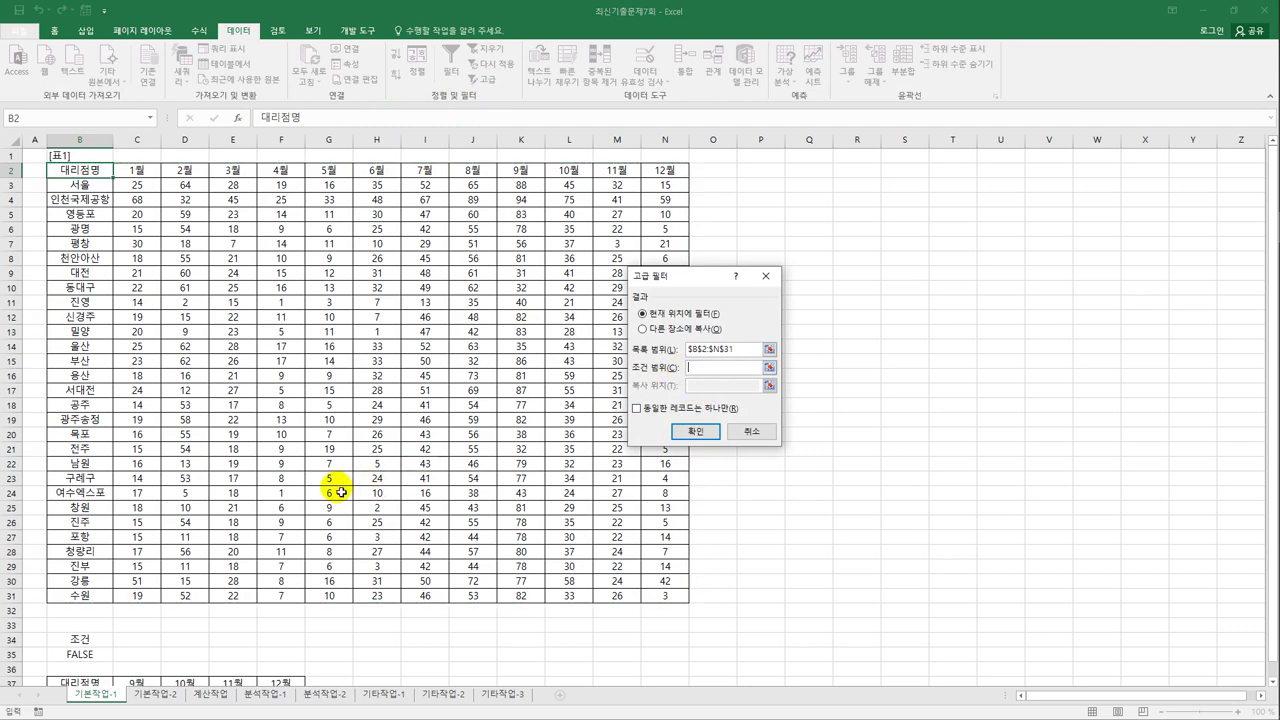
{"action": "scroll", "coordinate": [341, 492], "scroll_direction": "down", "scroll_amount": 1}
{"action": "left_click_drag", "start_coordinate": [100, 597], "coordinate": [101, 614]}
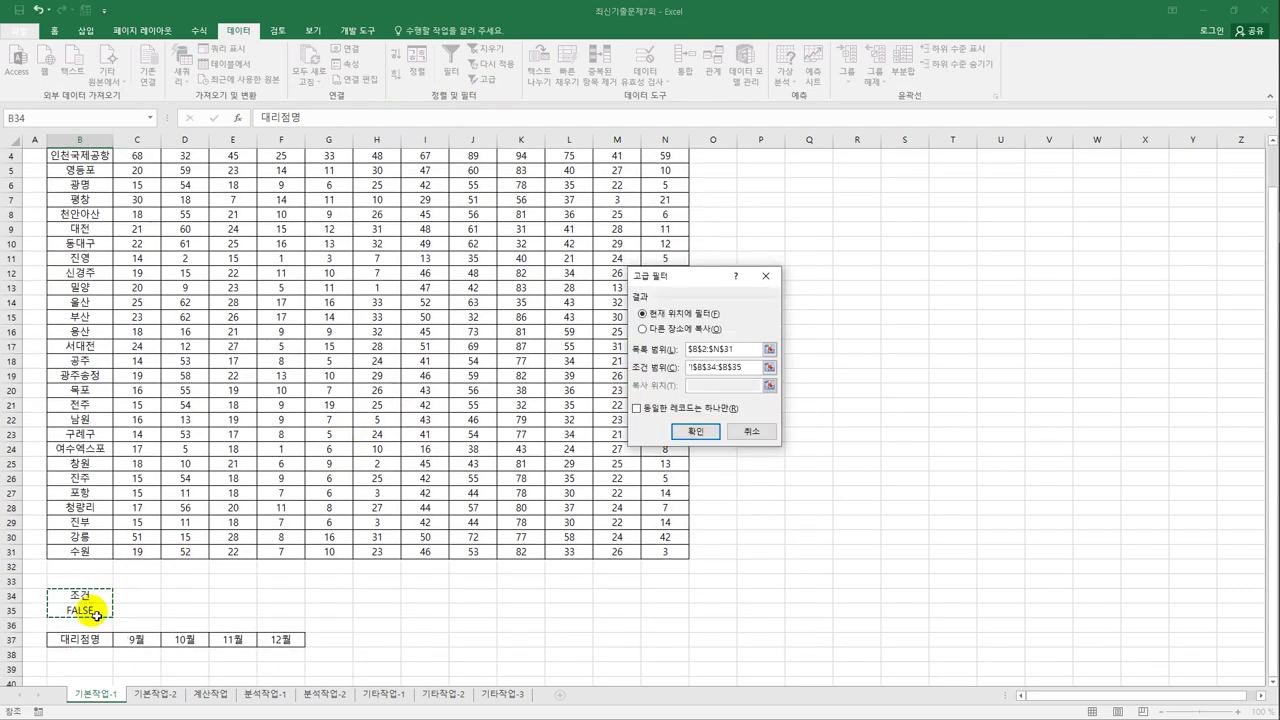
Have the filter results copied to another location, using the headers in B37:F37, and run the filter.
{"action": "left_click", "coordinate": [642, 329]}
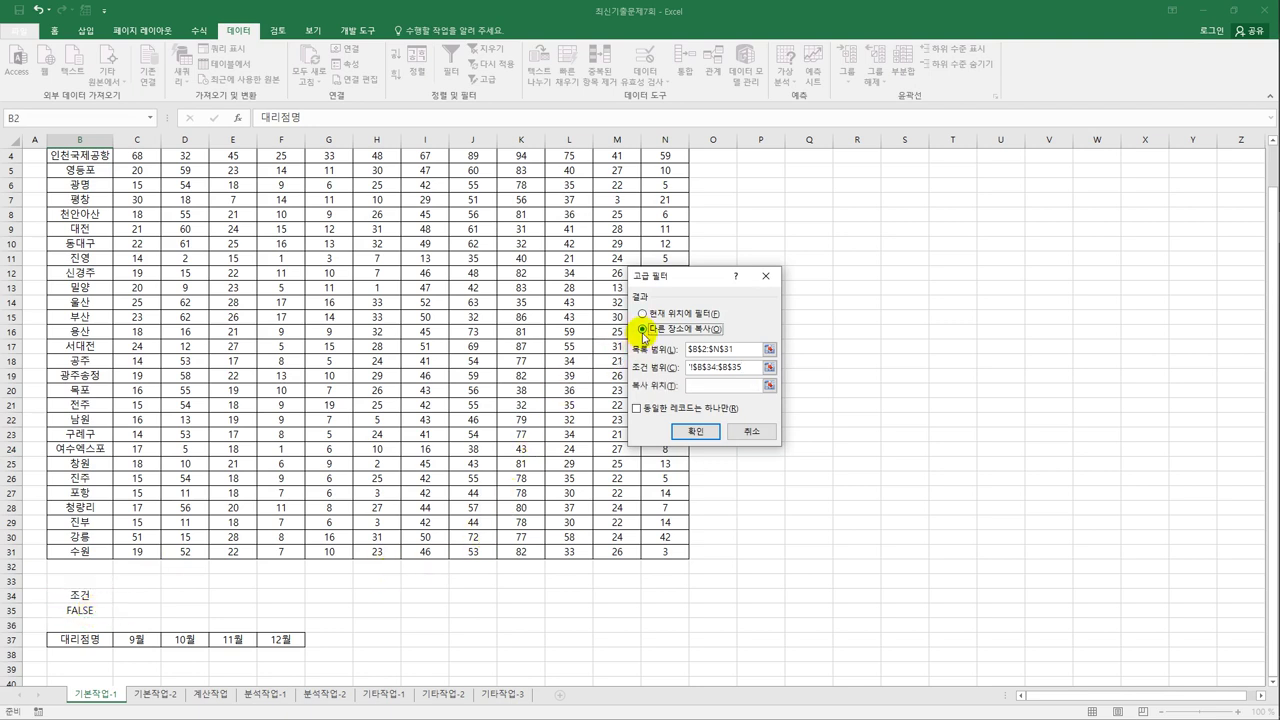
{"action": "left_click", "coordinate": [702, 386]}
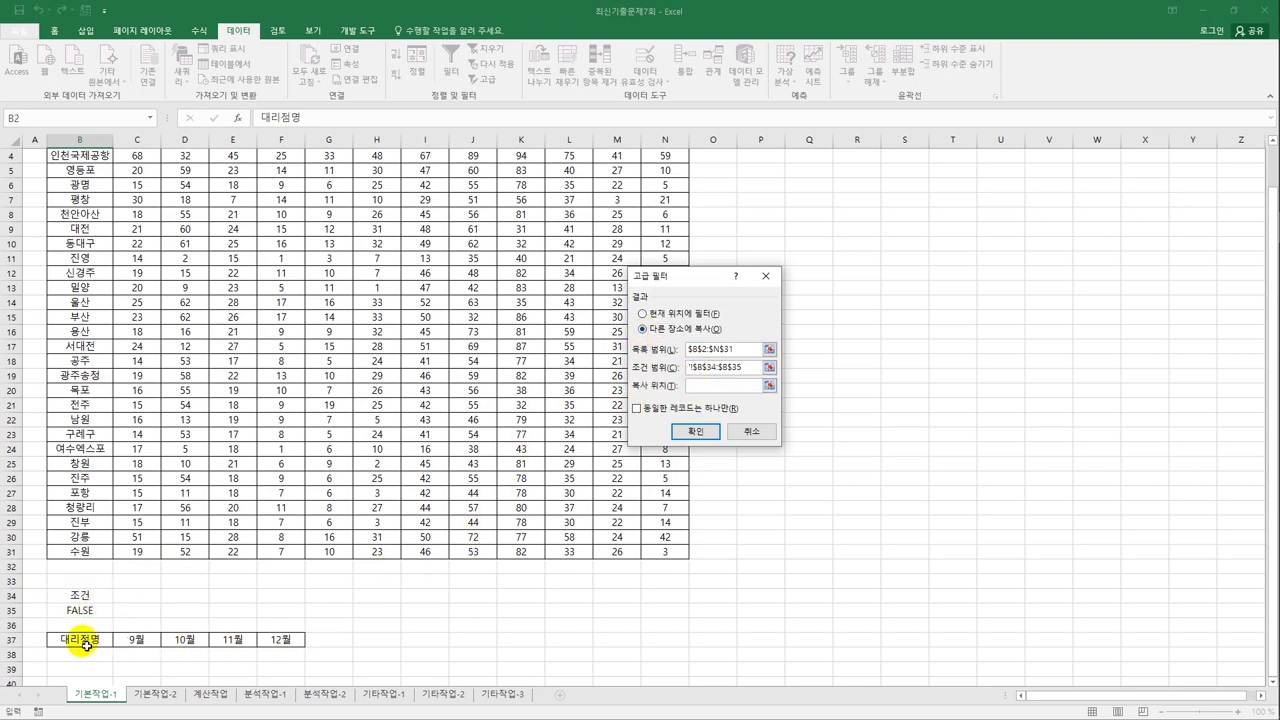
{"action": "left_click_drag", "start_coordinate": [85, 645], "coordinate": [284, 642]}
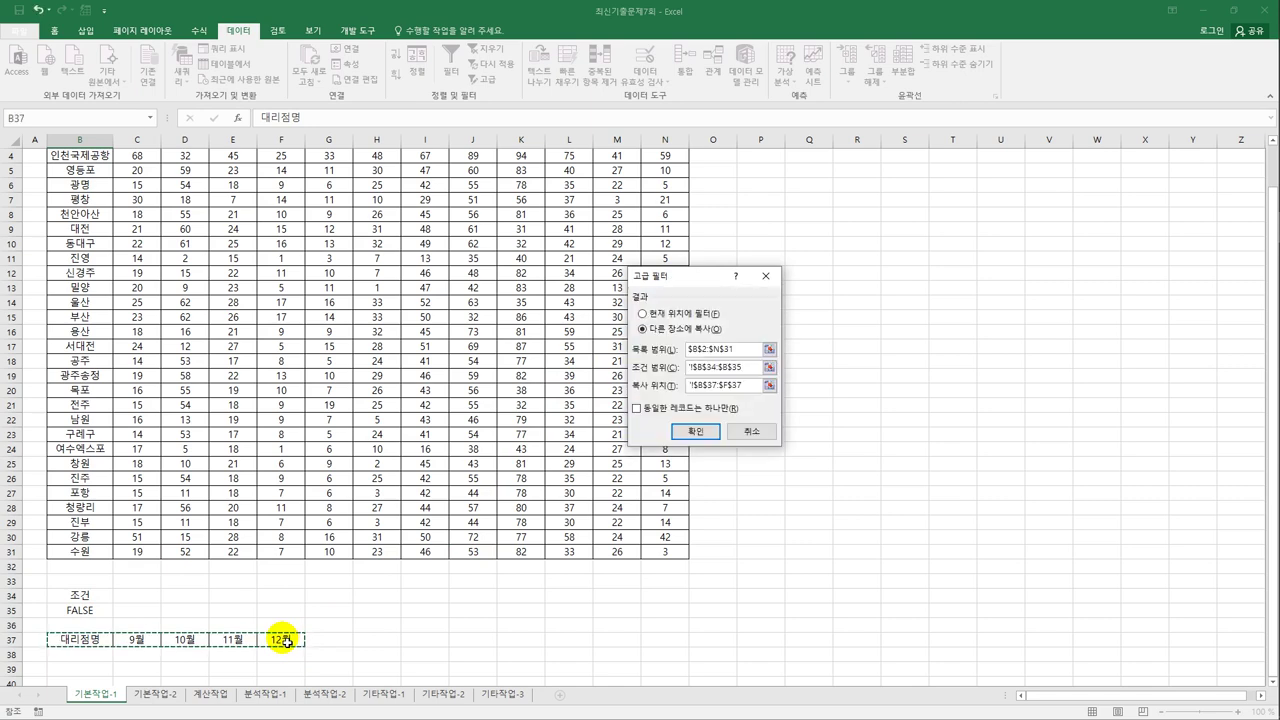
{"action": "left_click", "coordinate": [694, 431]}
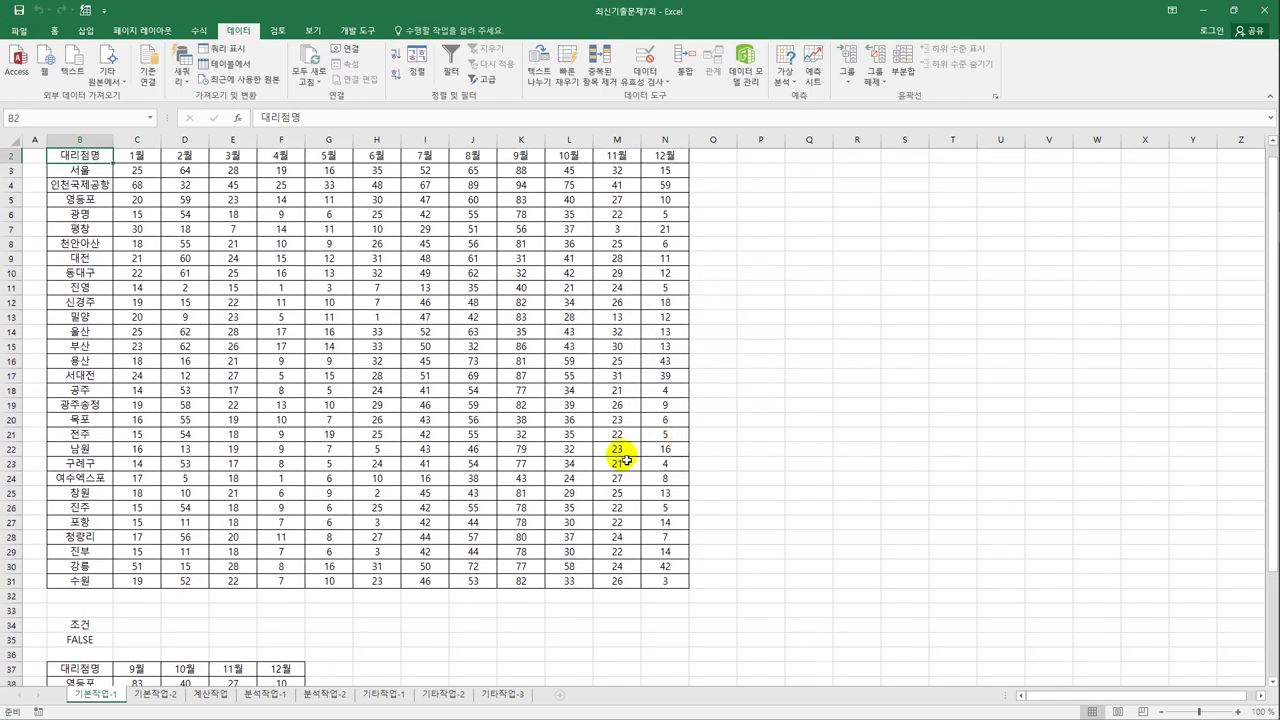
{"action": "scroll", "coordinate": [610, 460], "scroll_direction": "down", "scroll_amount": 5}
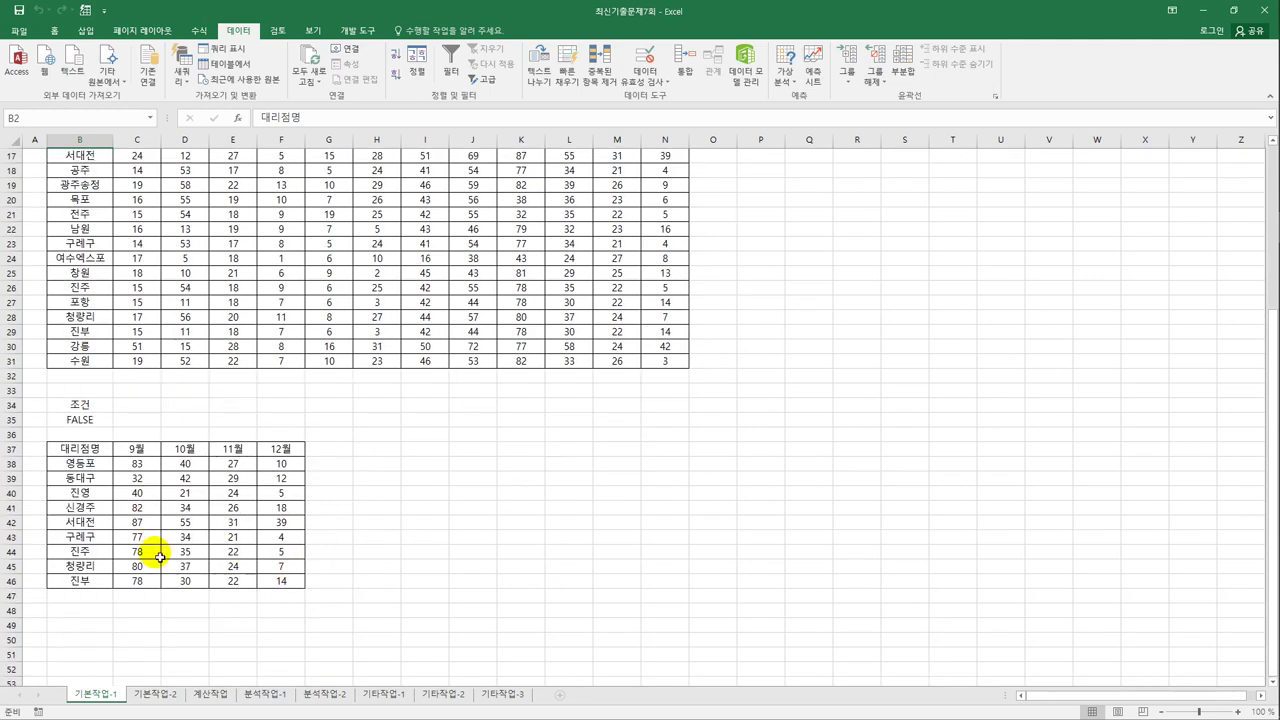
Start a new conditional formatting rule for B3:N31 that uses a formula to determine which cells to format.
{"action": "scroll", "coordinate": [160, 556], "scroll_direction": "up", "scroll_amount": 3}
{"action": "scroll", "coordinate": [160, 557], "scroll_direction": "up", "scroll_amount": 3}
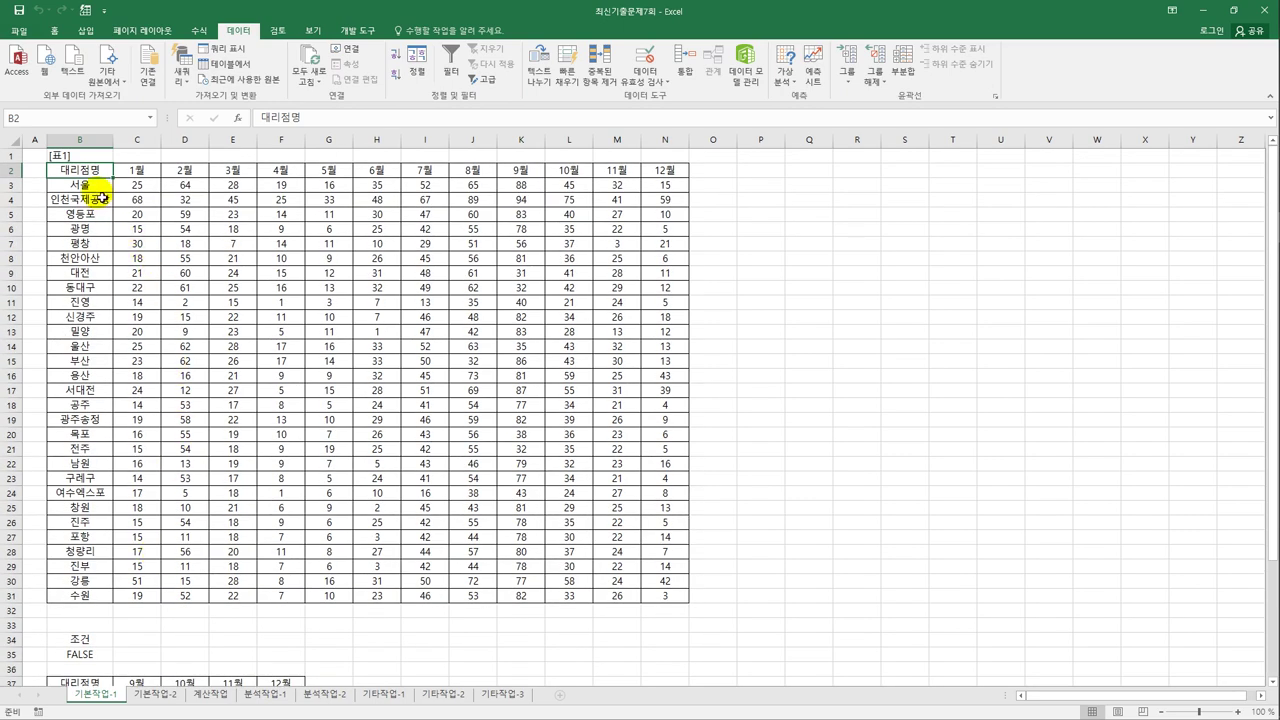
{"action": "left_click_drag", "start_coordinate": [95, 186], "coordinate": [647, 601]}
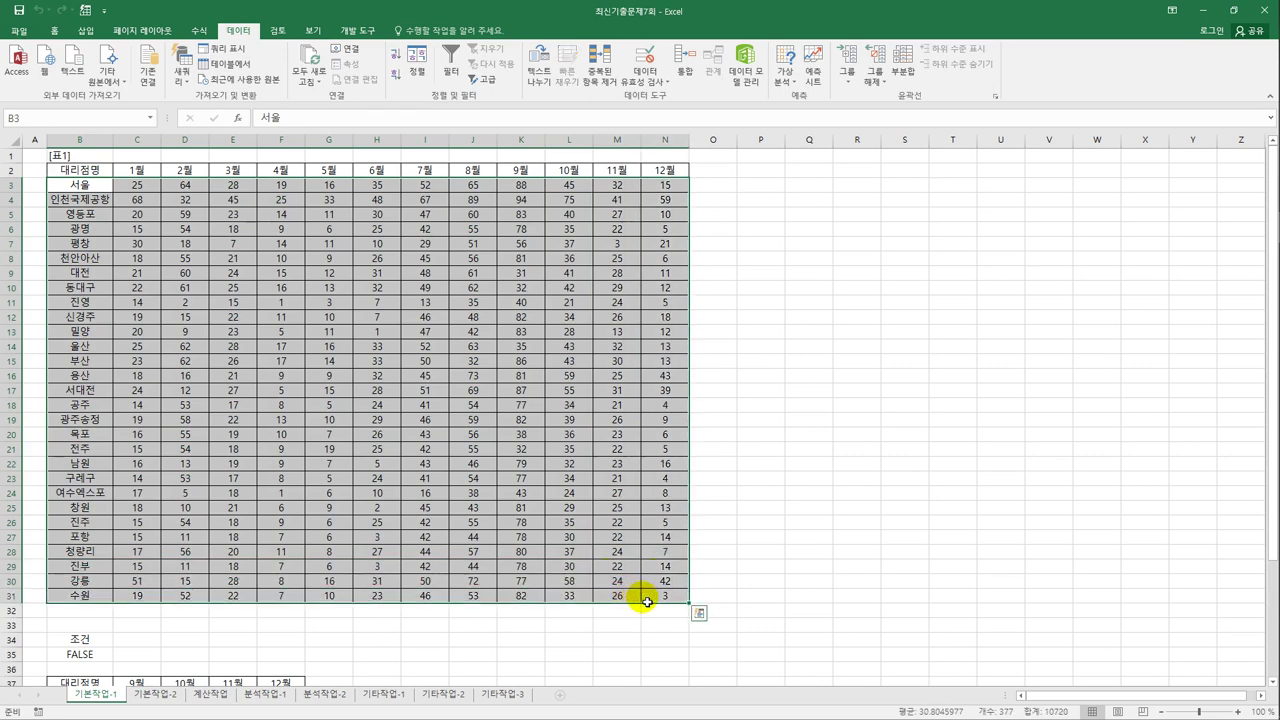
{"action": "left_click", "coordinate": [55, 31]}
{"action": "left_click", "coordinate": [569, 62]}
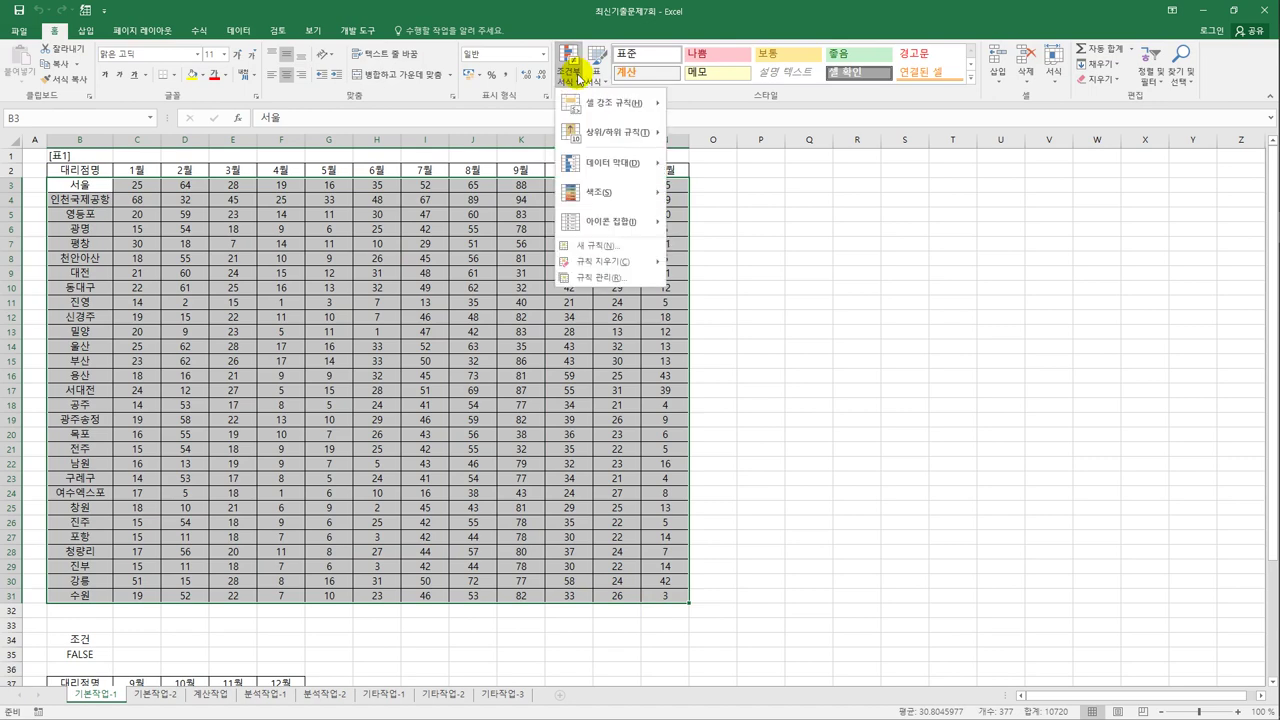
{"action": "left_click", "coordinate": [619, 246]}
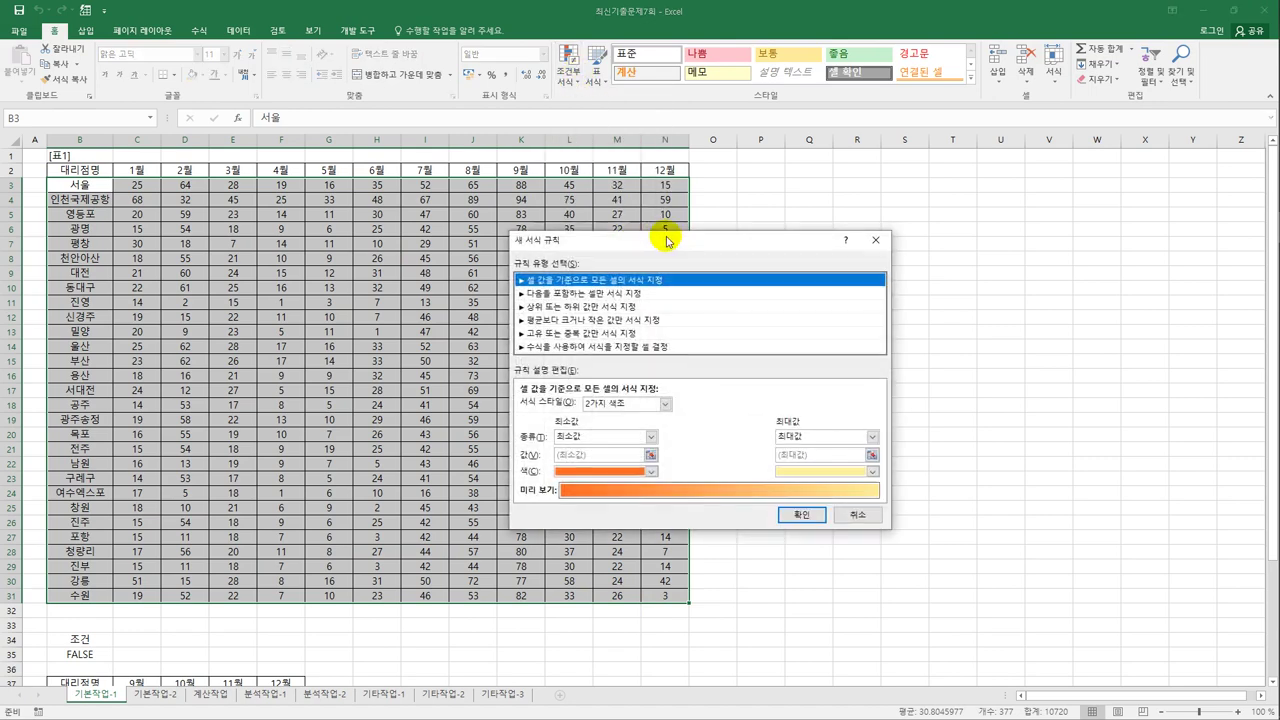
{"action": "left_click_drag", "start_coordinate": [650, 232], "coordinate": [904, 207]}
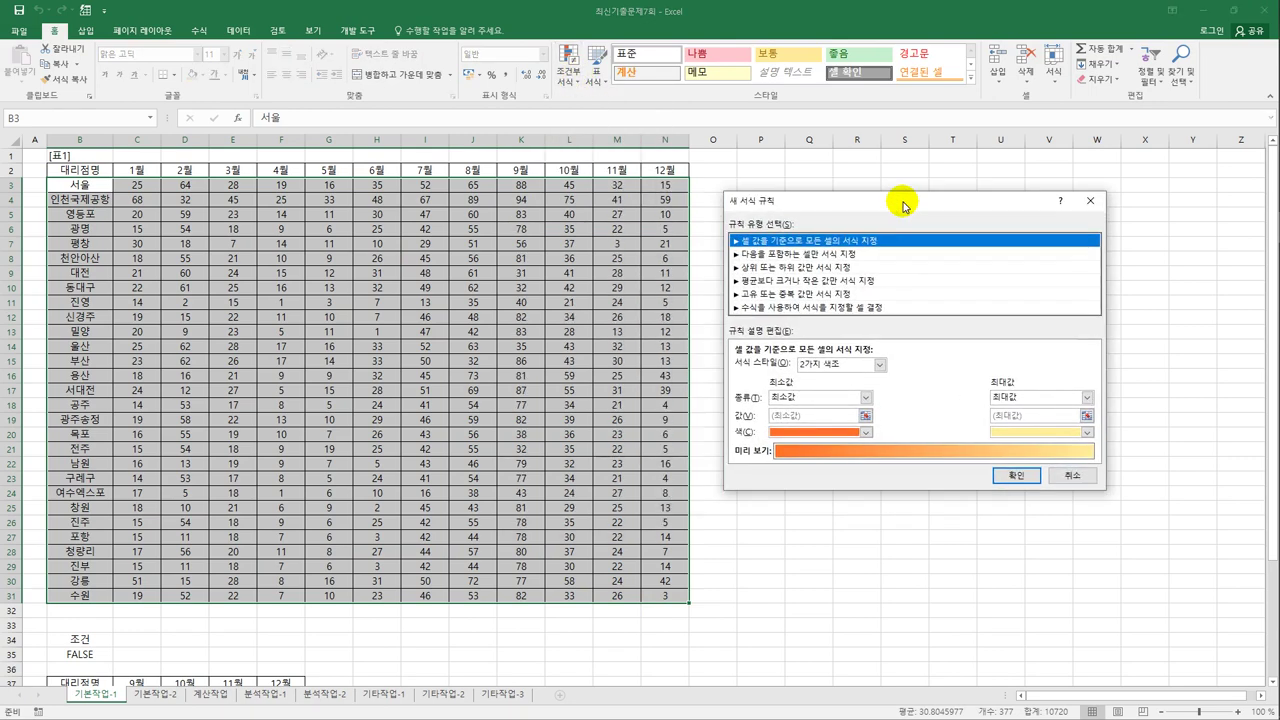
{"action": "left_click", "coordinate": [878, 306]}
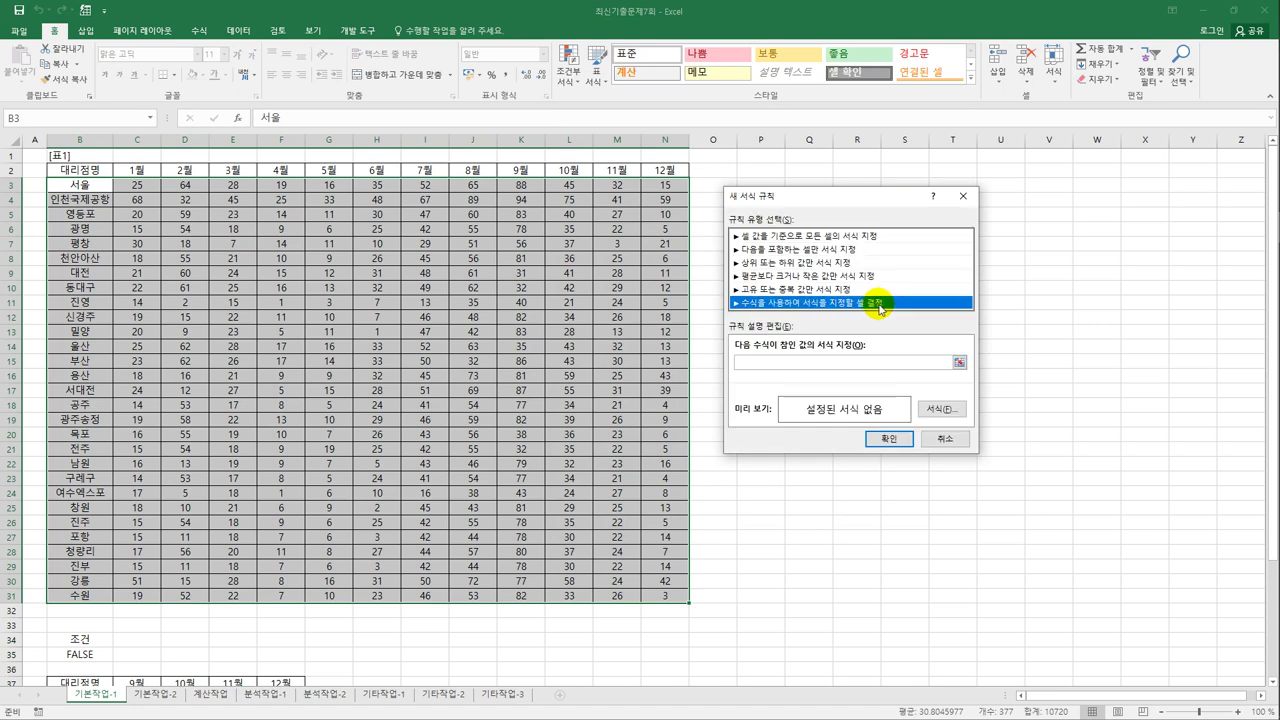
Begin the rule's AND formula with the 6월 condition $H3<AVERAGE($H$3:$H$31).
{"action": "left_click", "coordinate": [842, 366]}
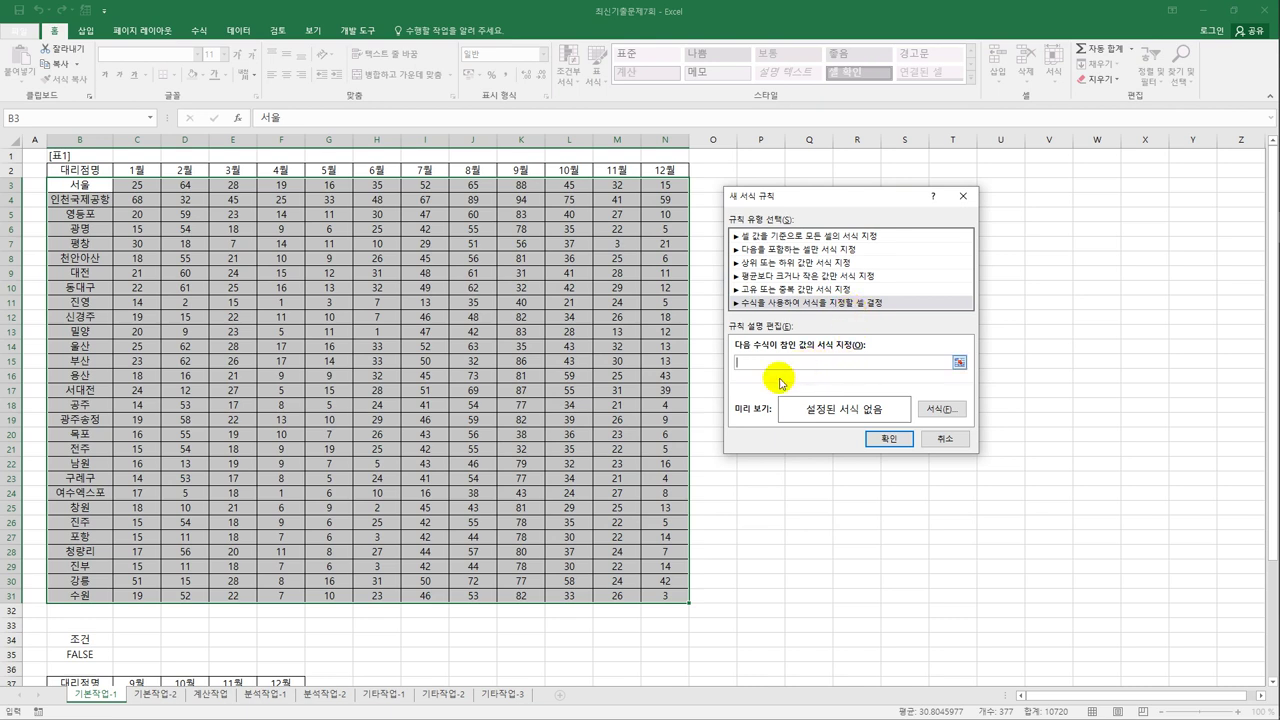
{"action": "type", "text": "=and("}
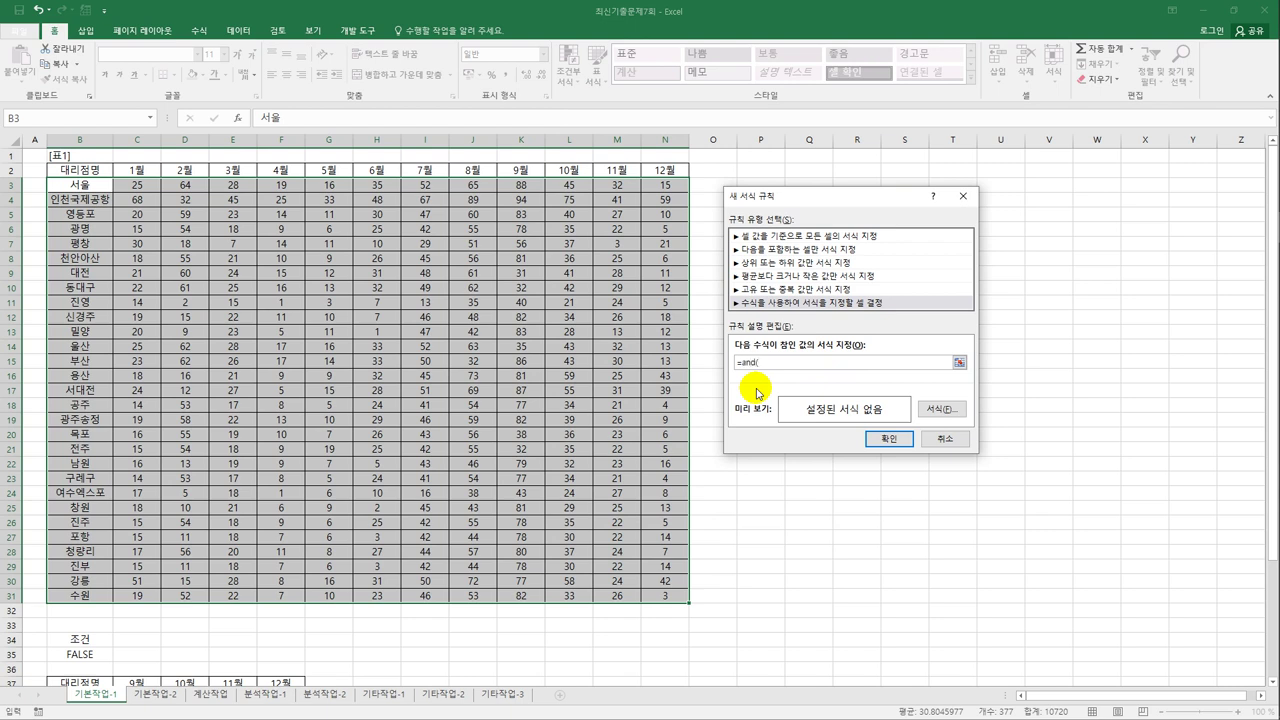
{"action": "left_click", "coordinate": [378, 192]}
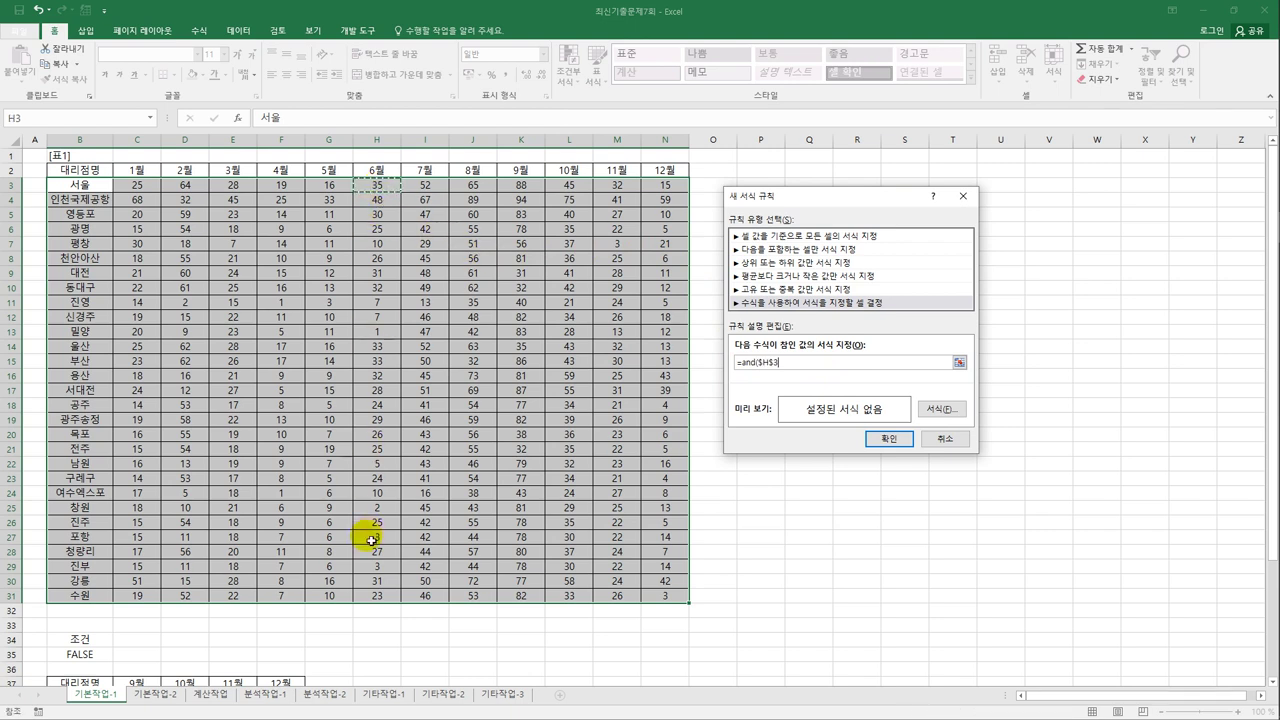
{"action": "key", "text": "F4"}
{"action": "key", "text": "F4"}
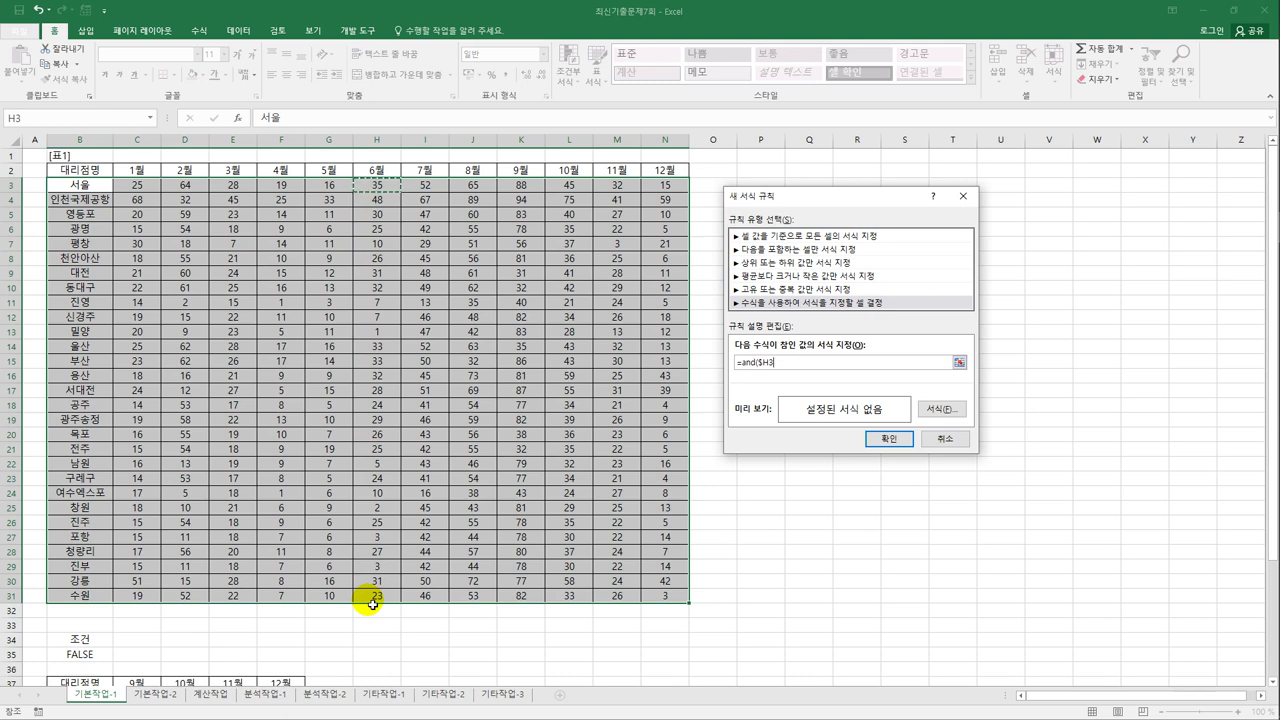
{"action": "type", "text": "<average("}
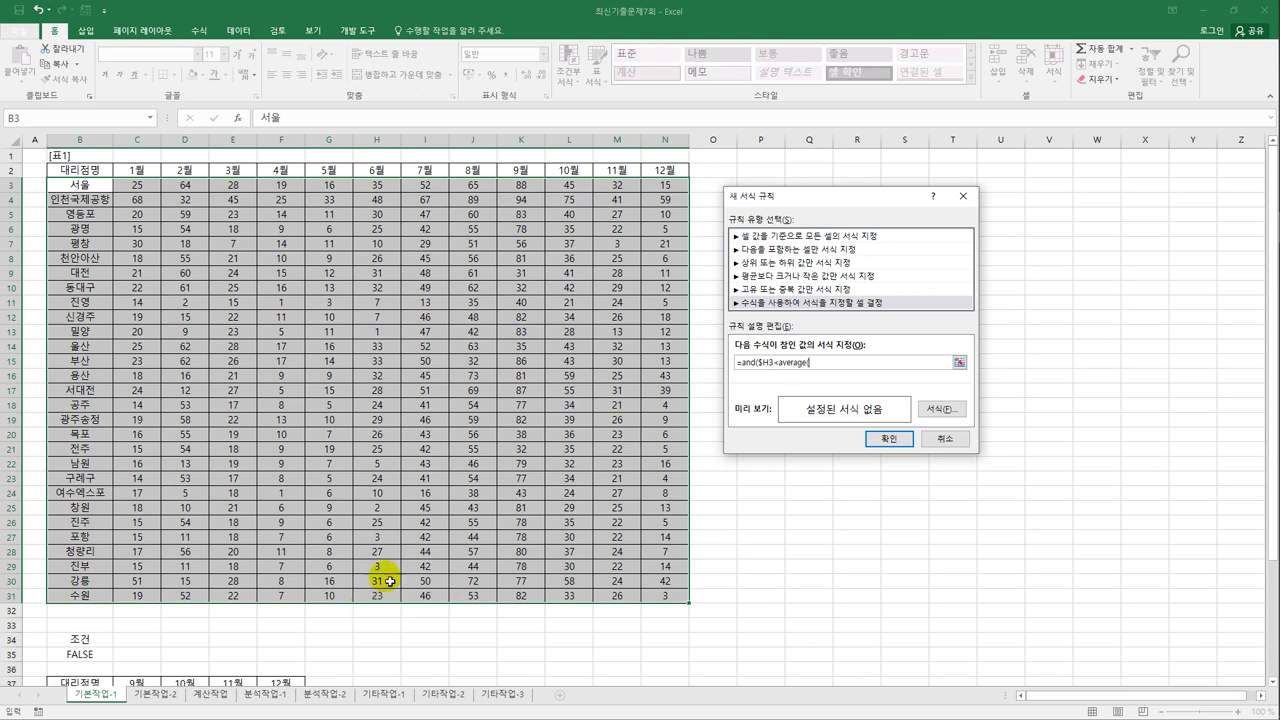
{"action": "left_click", "coordinate": [380, 188]}
{"action": "left_click_drag", "start_coordinate": [388, 195], "coordinate": [386, 605]}
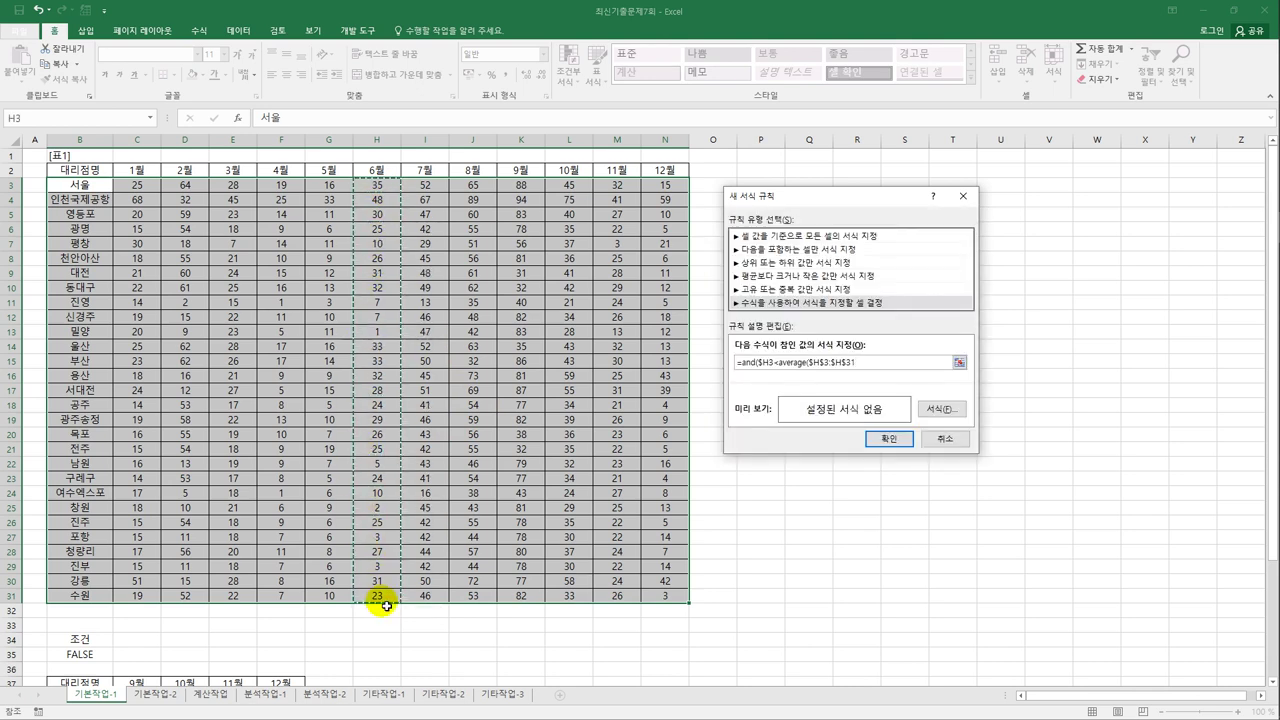
{"action": "type", "text": "),"}
Complete the rule's AND formula with the 7월 condition $I3<AVERAGE($I$3:$I$31).
{"action": "left_click", "coordinate": [442, 188]}
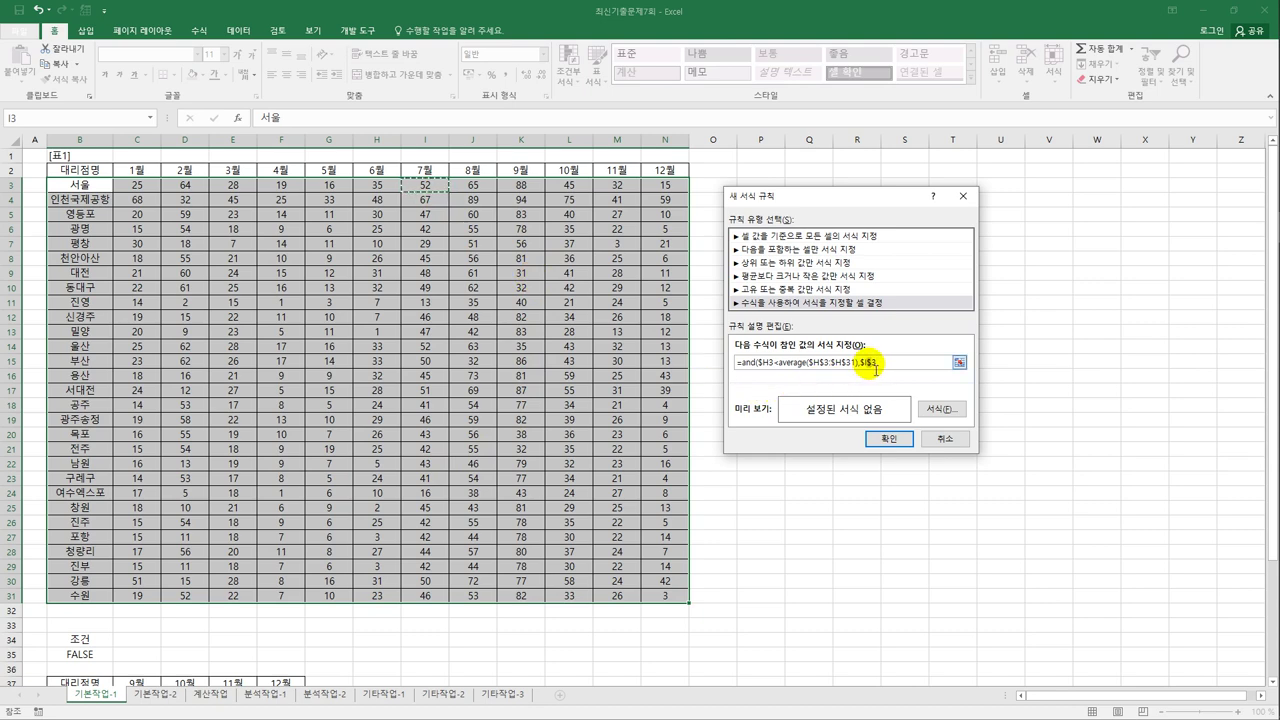
{"action": "left_click", "coordinate": [872, 363]}
{"action": "key", "text": "BackSpace"}
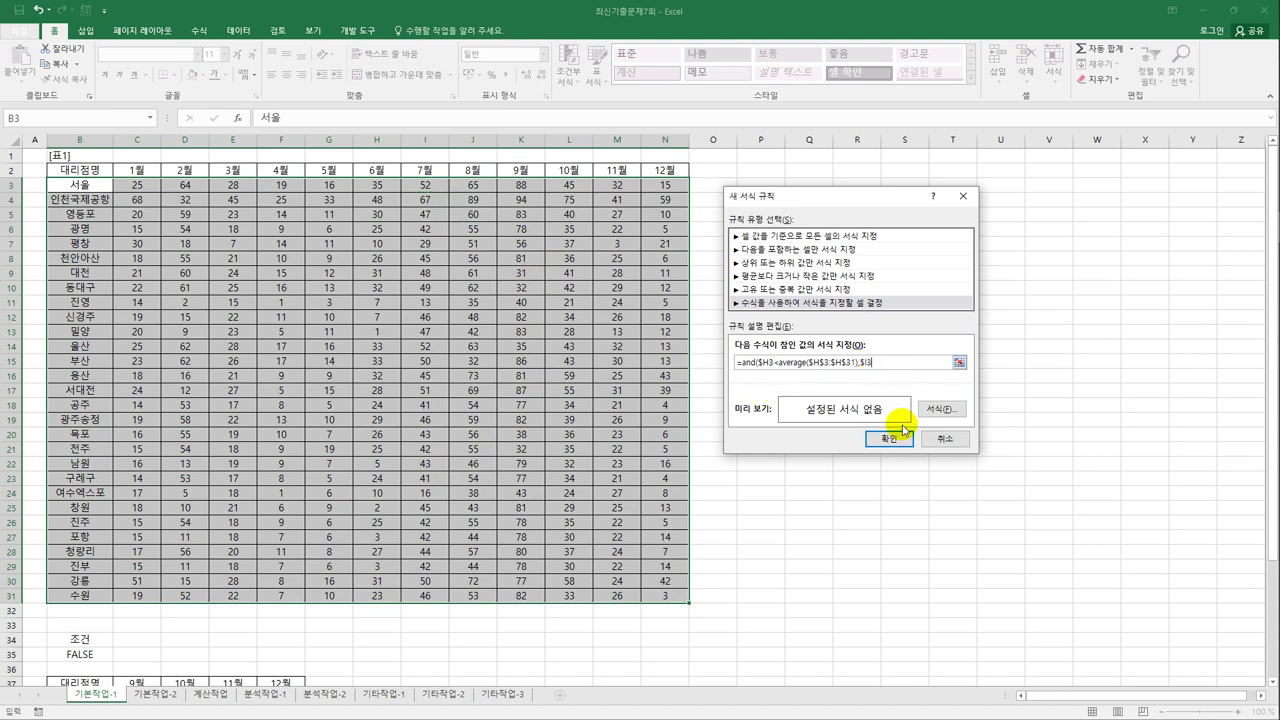
{"action": "type", "text": "<average("}
{"action": "left_click_drag", "start_coordinate": [420, 186], "coordinate": [422, 596]}
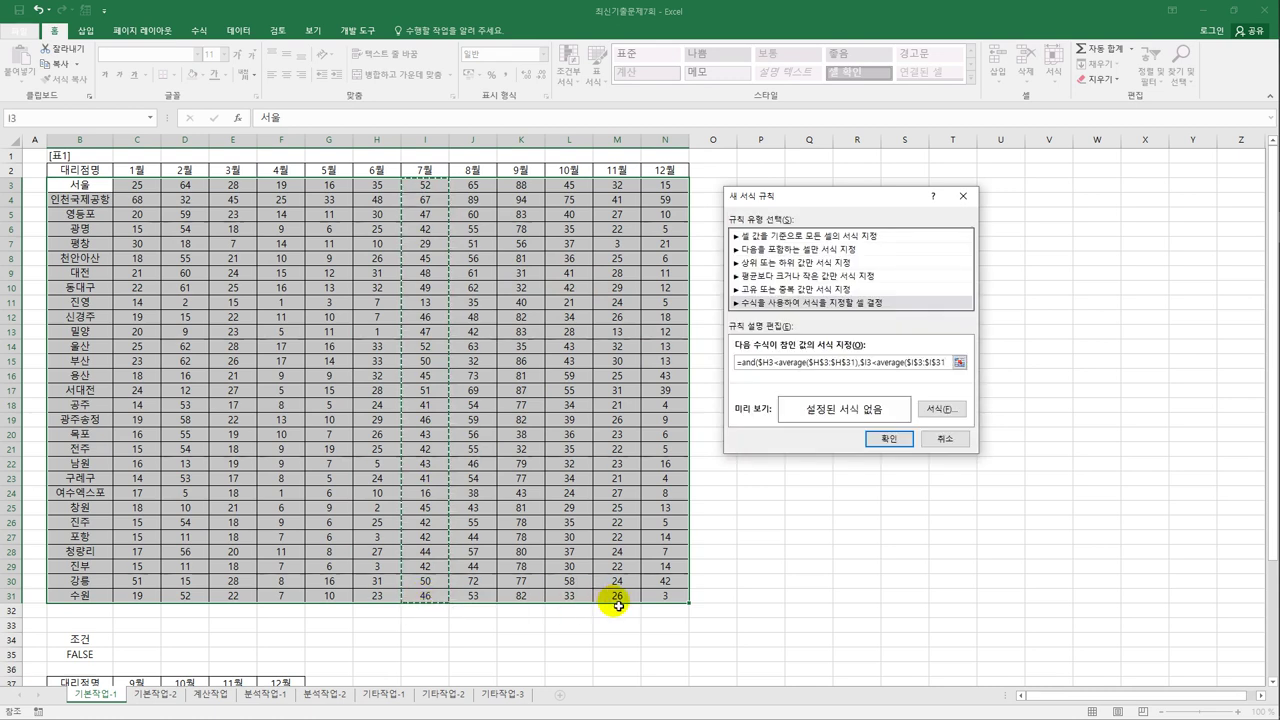
{"action": "type", "text": ")"}
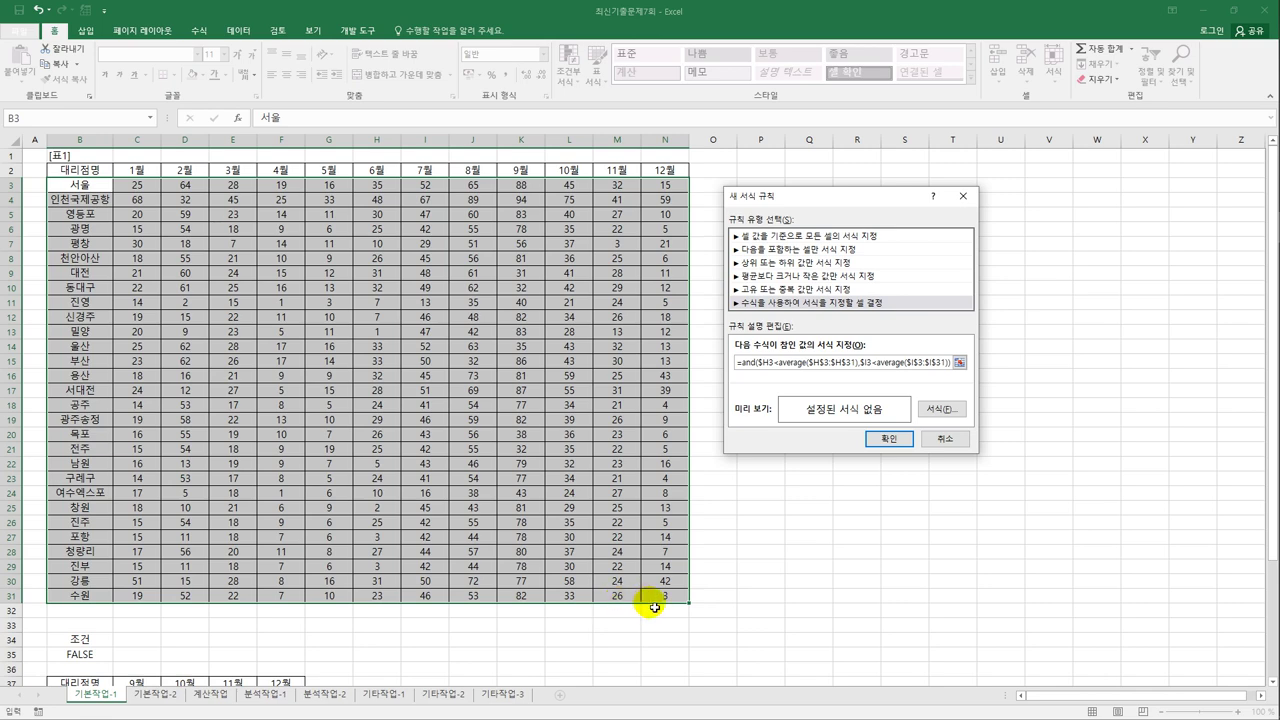
Set the rule's format to a bold font in standard red and apply the rule.
{"action": "left_click", "coordinate": [942, 410]}
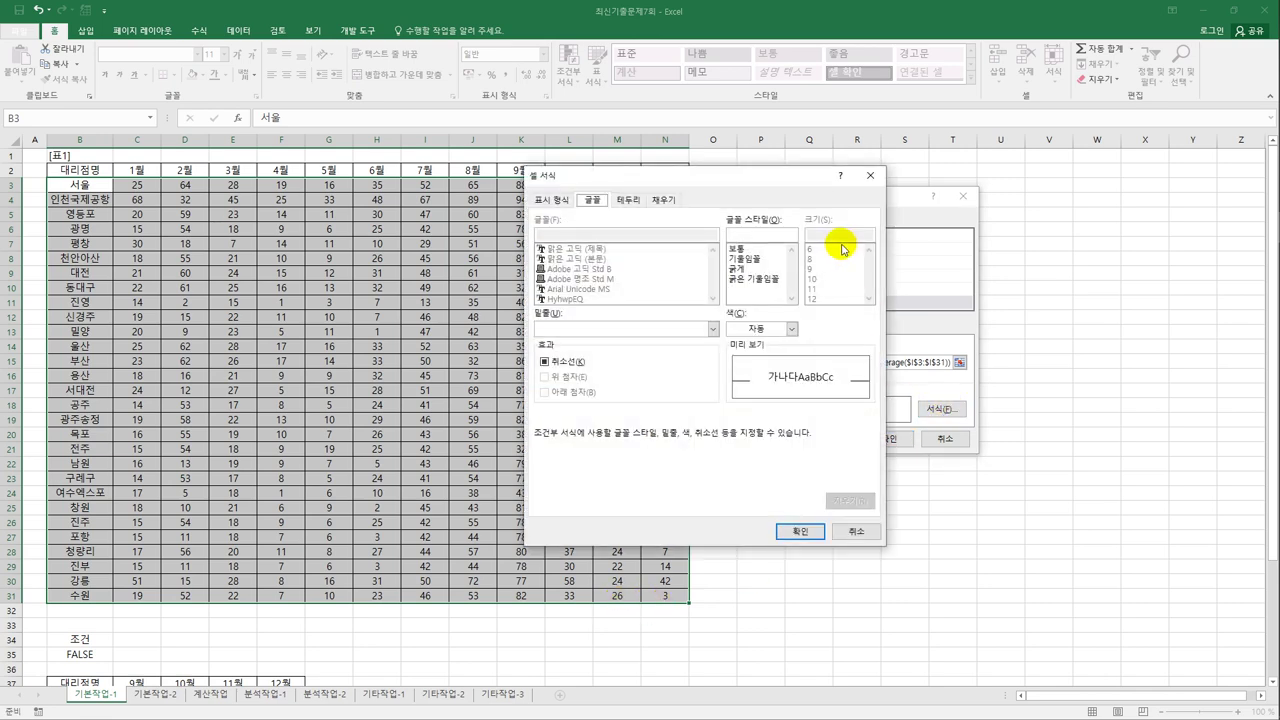
{"action": "left_click", "coordinate": [757, 269]}
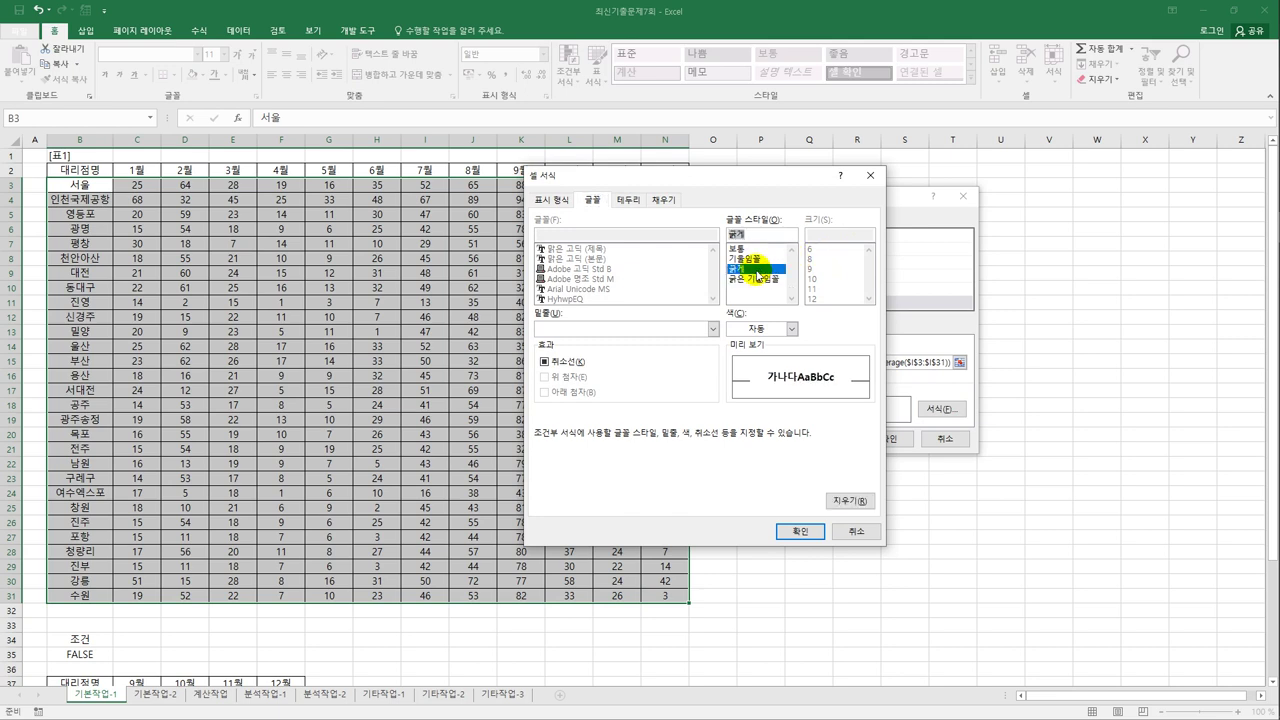
{"action": "left_click", "coordinate": [791, 329]}
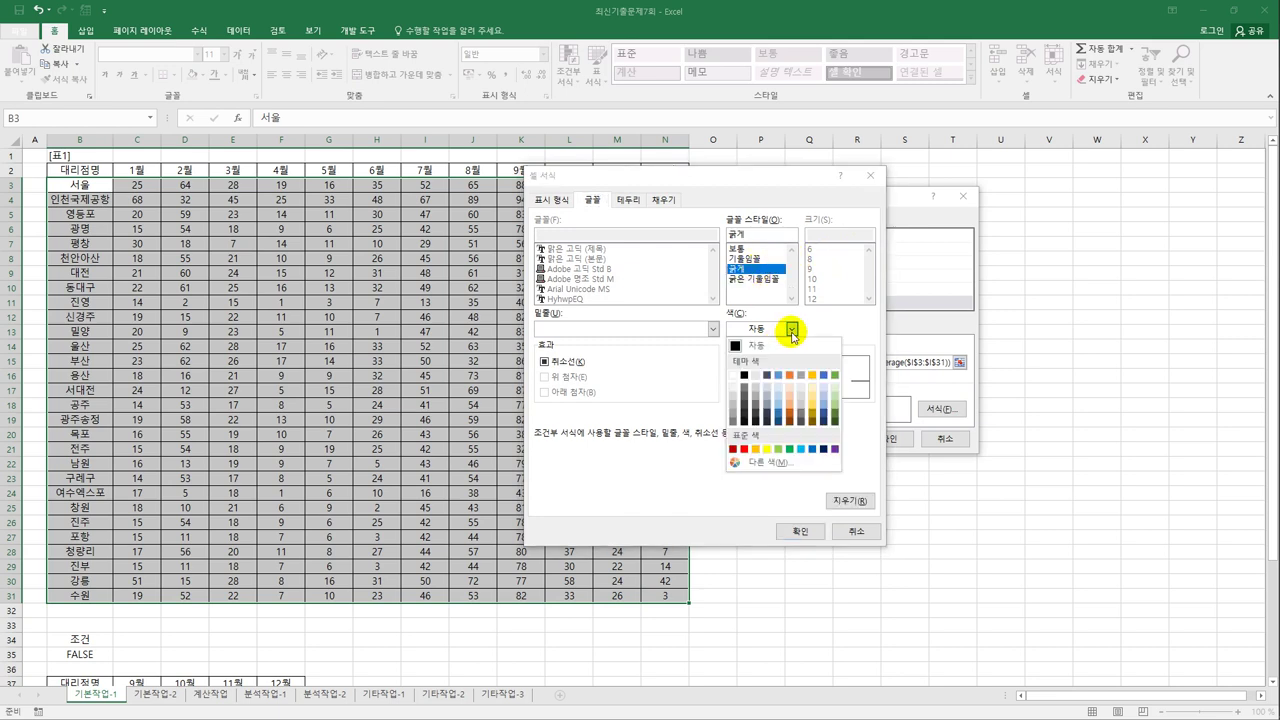
{"action": "left_click", "coordinate": [744, 449]}
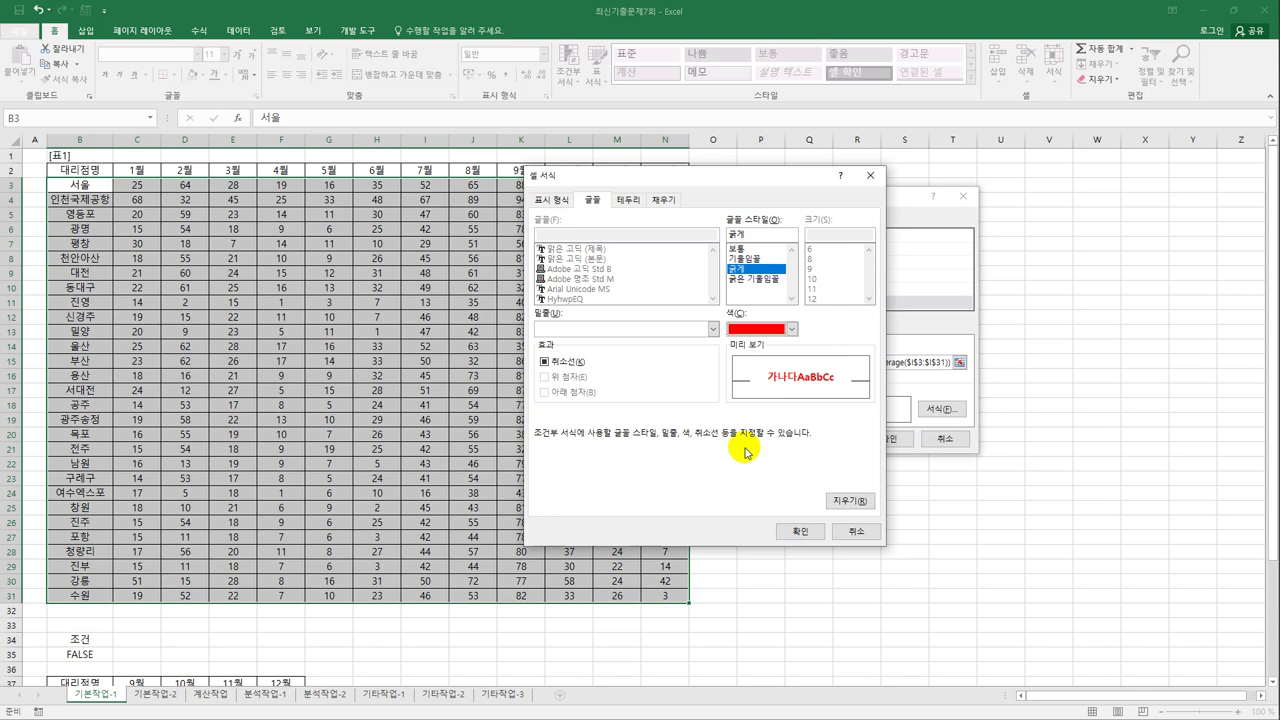
{"action": "left_click", "coordinate": [805, 531]}
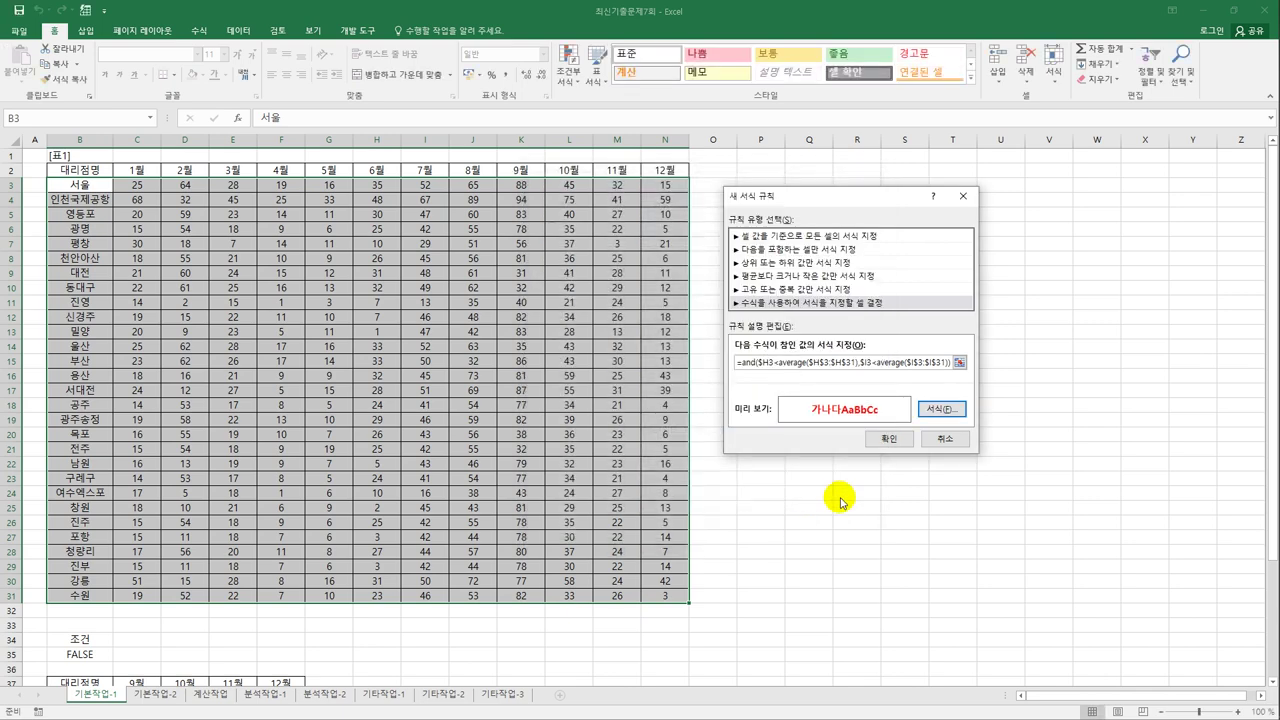
{"action": "left_click", "coordinate": [888, 438]}
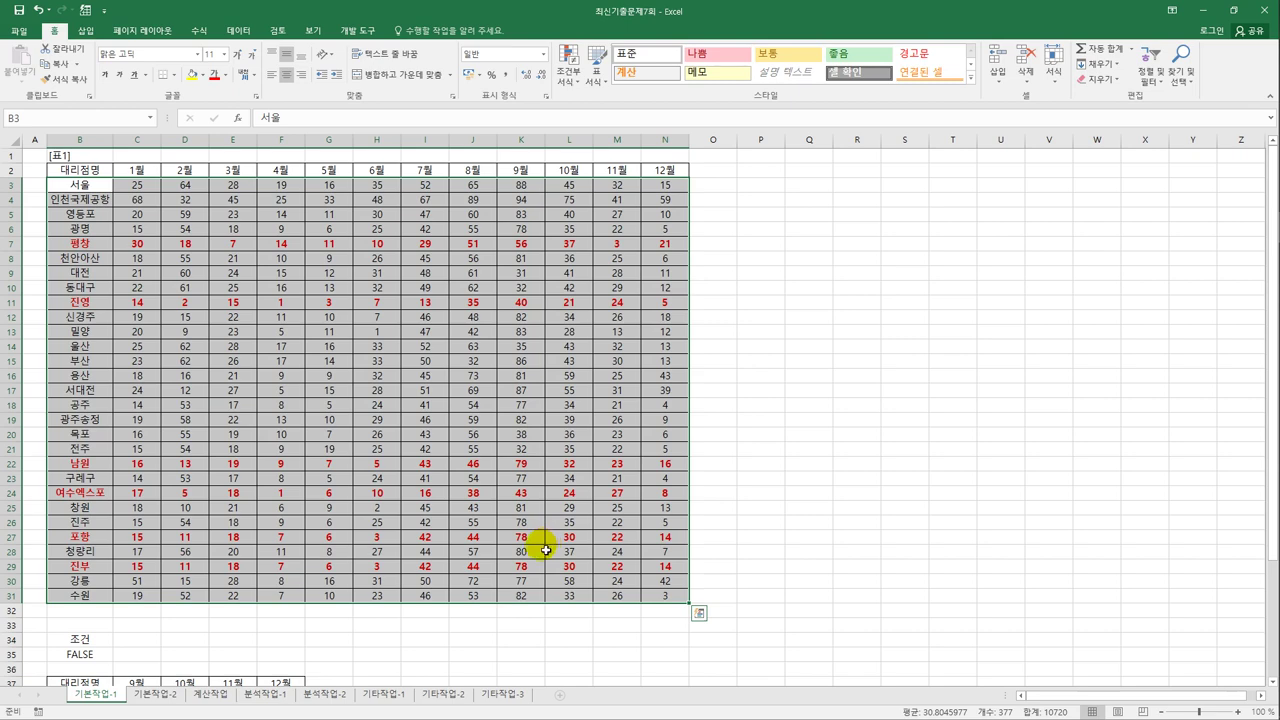
On the 기본작업-2 sheet, turn off the locked (잠금) protection setting for all cells.
{"action": "left_click", "coordinate": [152, 693]}
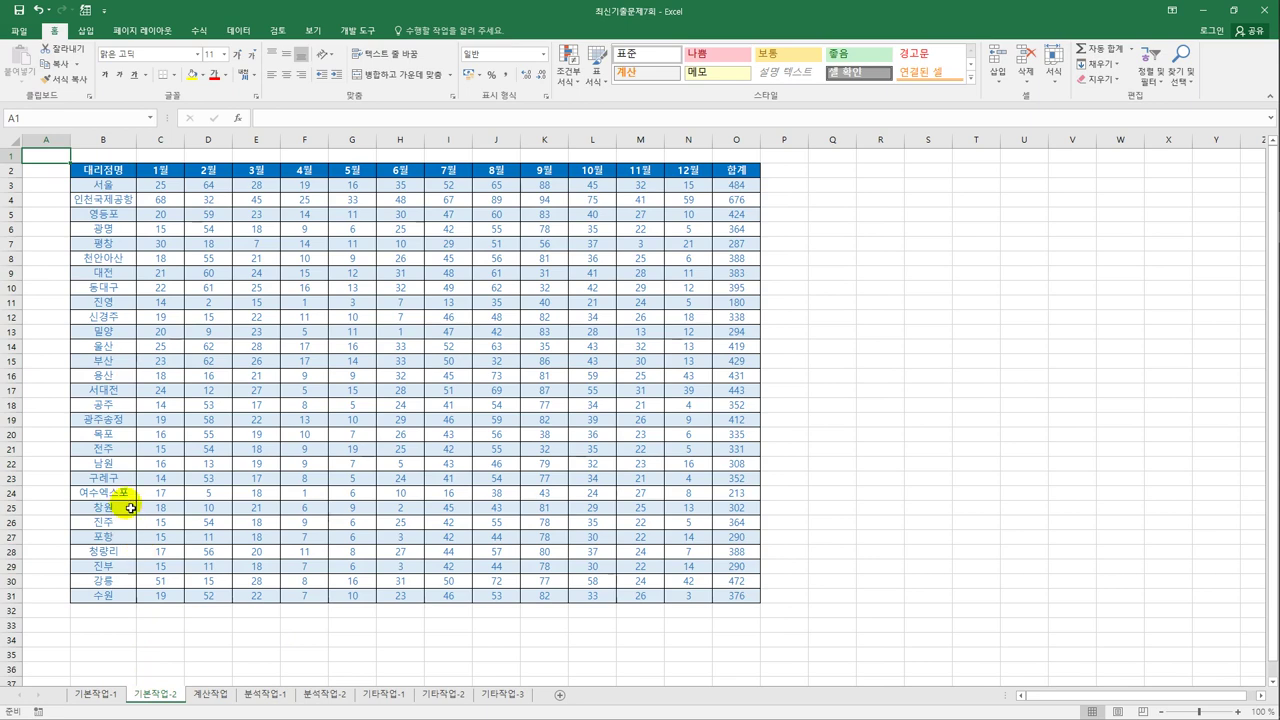
{"action": "left_click", "coordinate": [12, 146]}
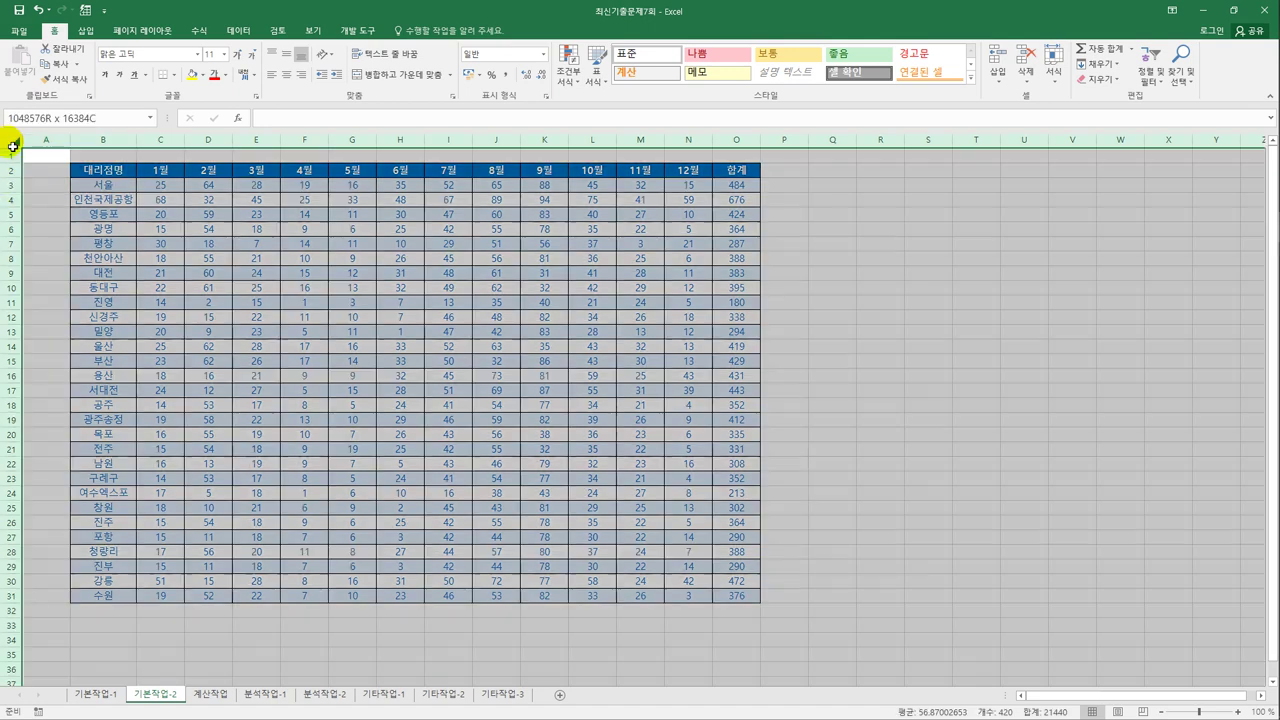
{"action": "right_click", "coordinate": [43, 180]}
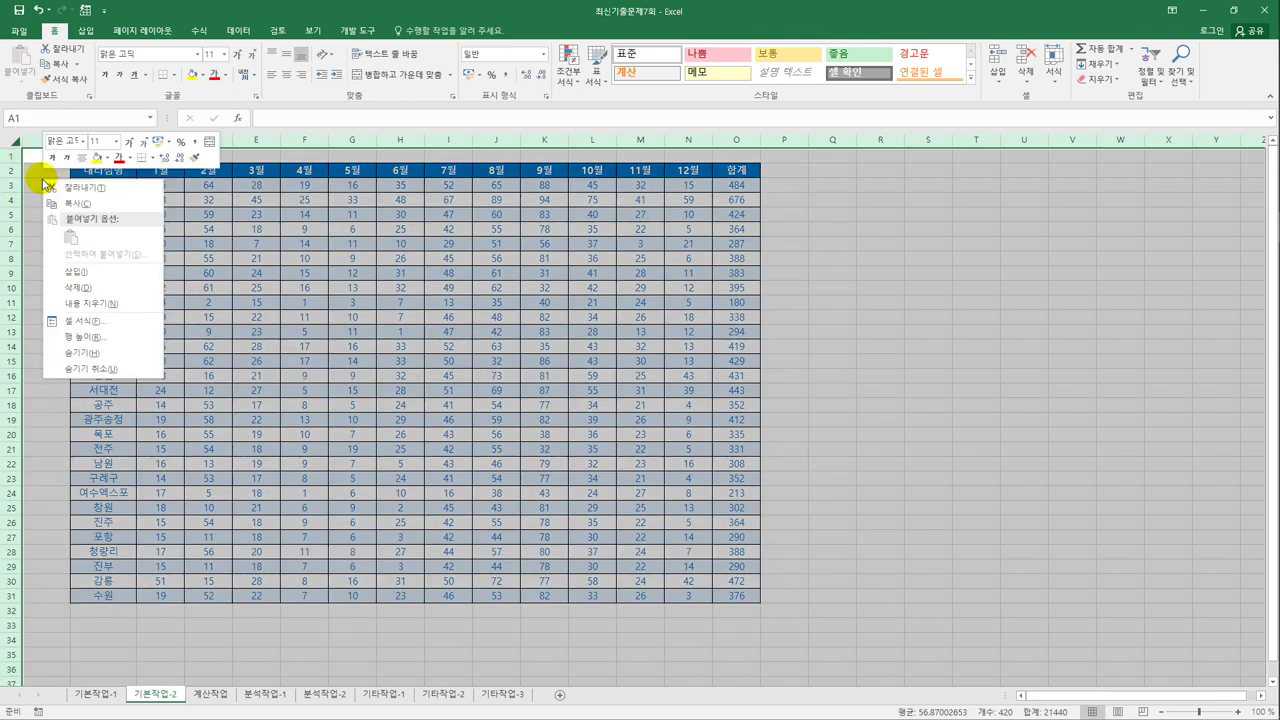
{"action": "left_click", "coordinate": [100, 321]}
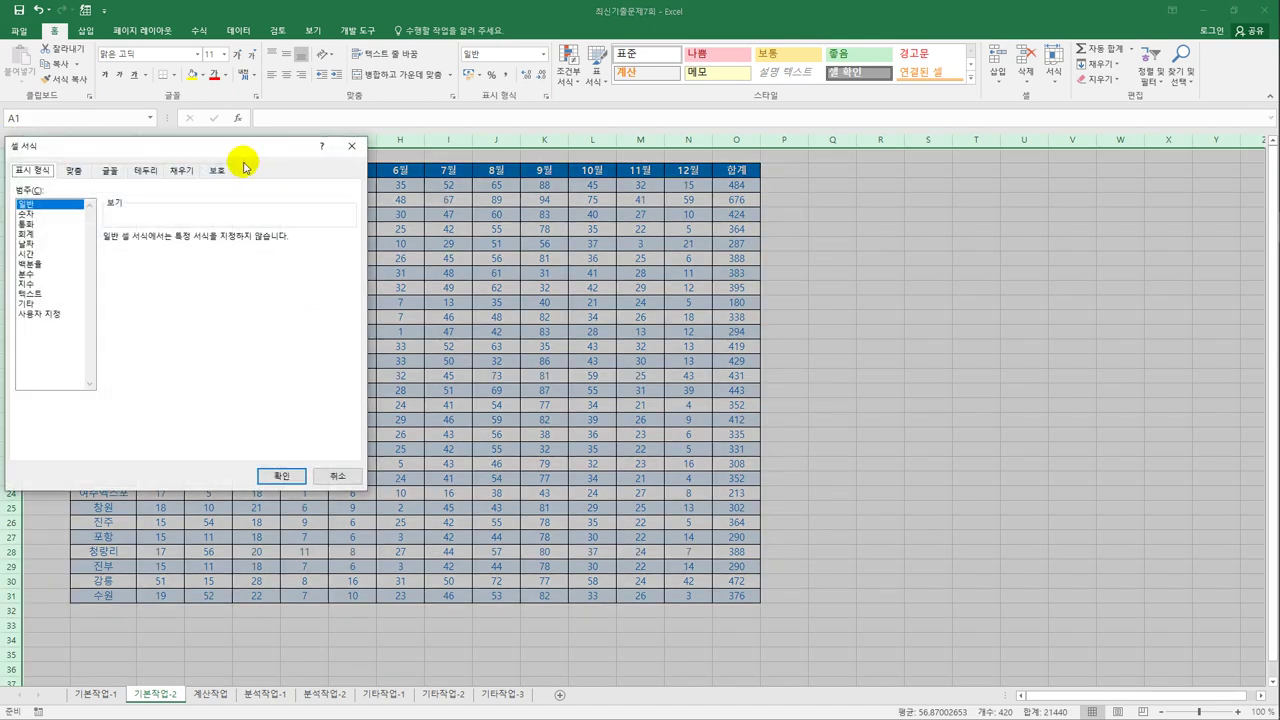
{"action": "left_click_drag", "start_coordinate": [243, 166], "coordinate": [718, 181]}
{"action": "left_click", "coordinate": [692, 186]}
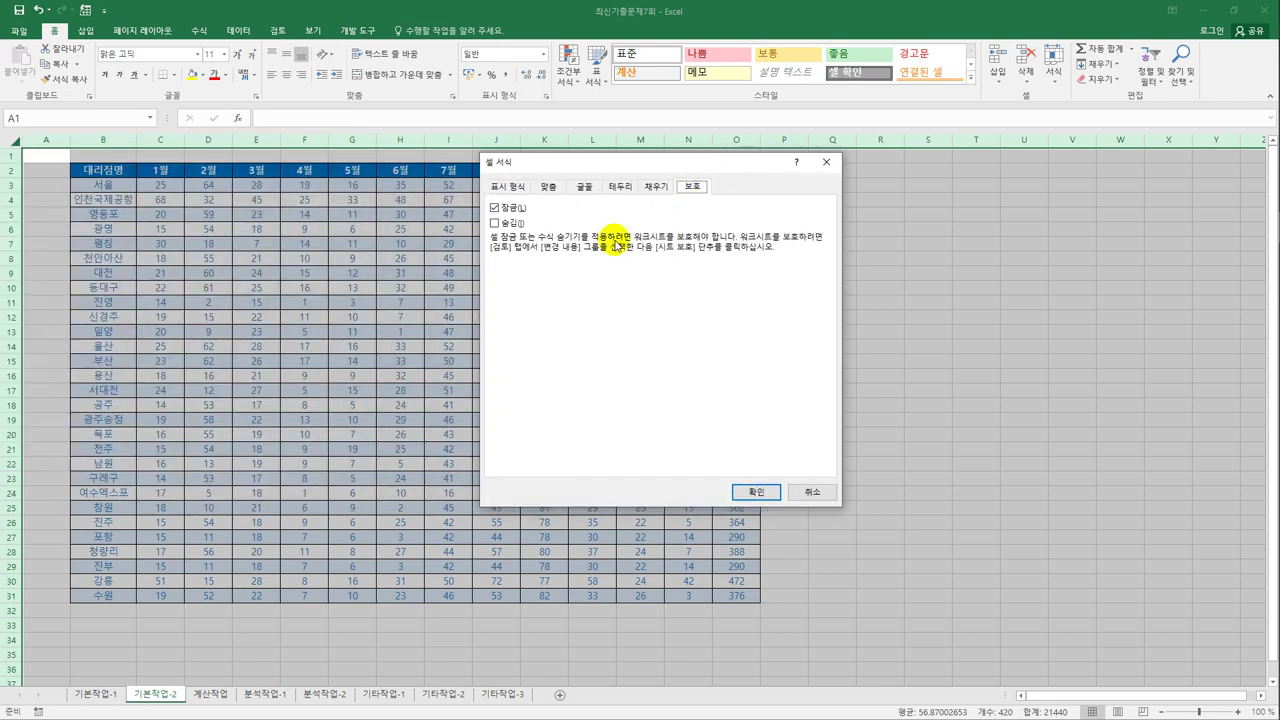
{"action": "left_click", "coordinate": [512, 212]}
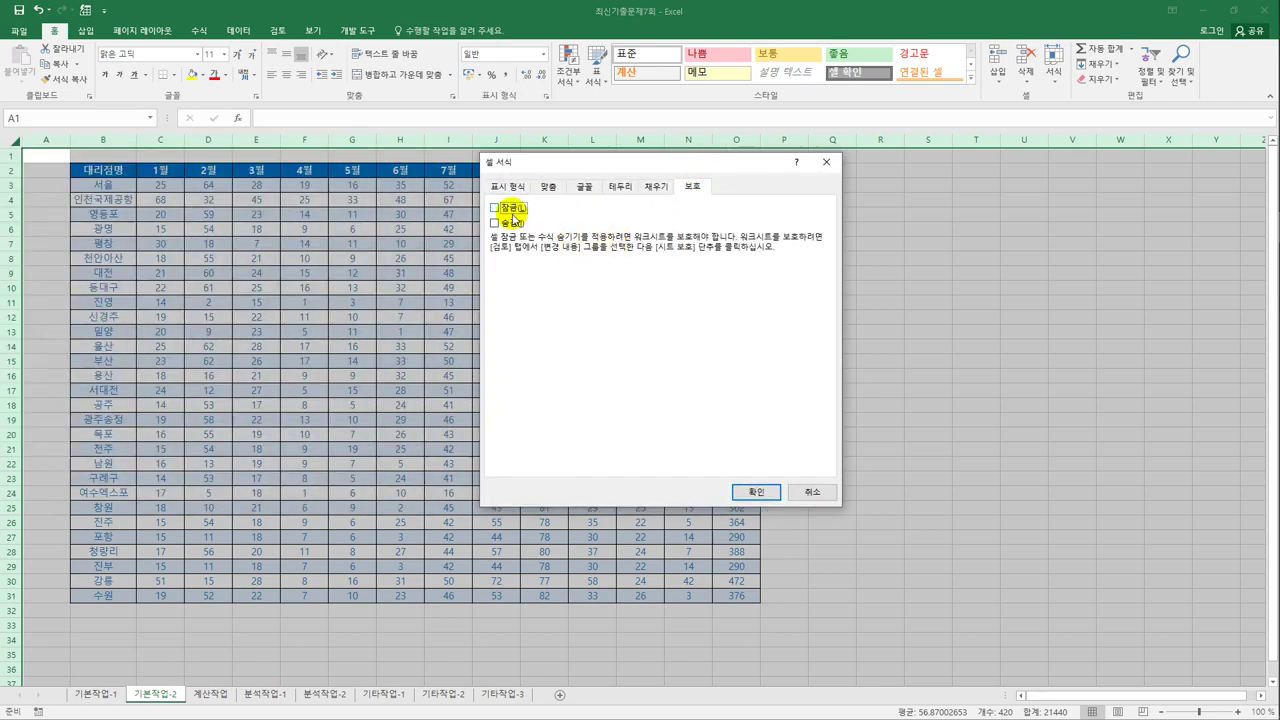
{"action": "left_click", "coordinate": [738, 490]}
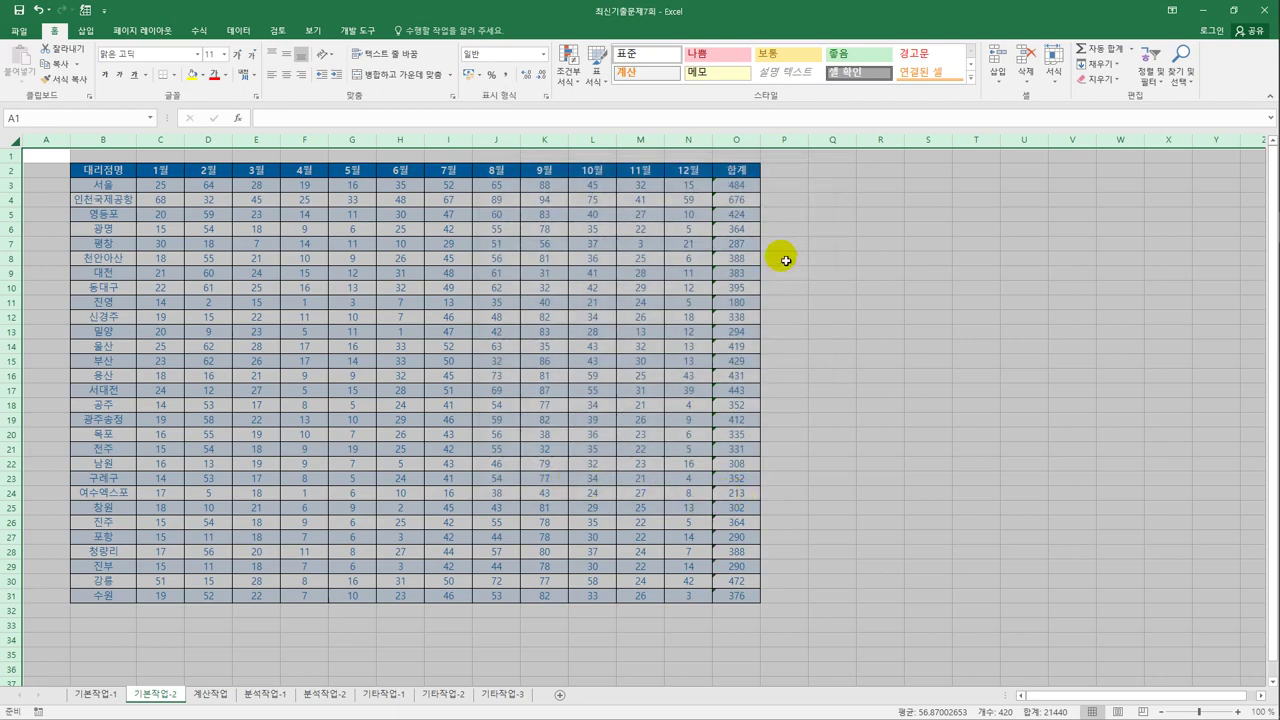
Turn on both locked (잠금) and hidden (숨김) protection for the 합계 cells O3:O31.
{"action": "left_click_drag", "start_coordinate": [748, 190], "coordinate": [746, 597]}
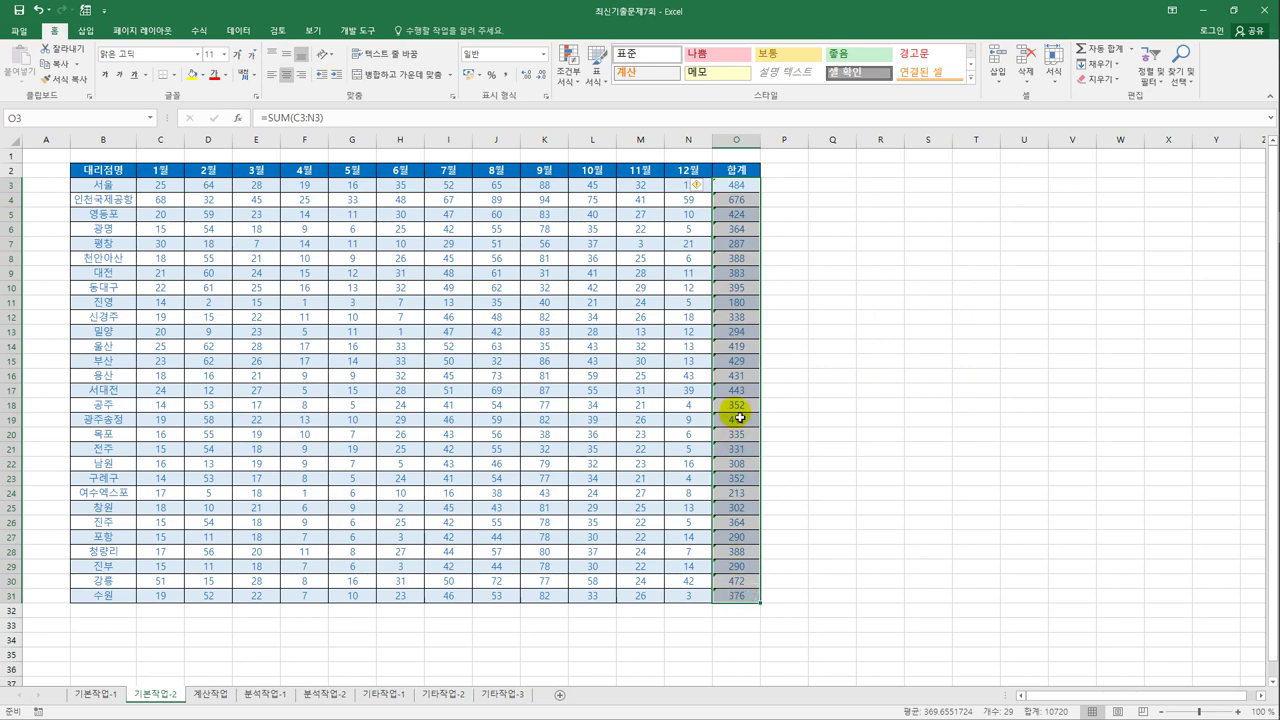
{"action": "right_click", "coordinate": [755, 303]}
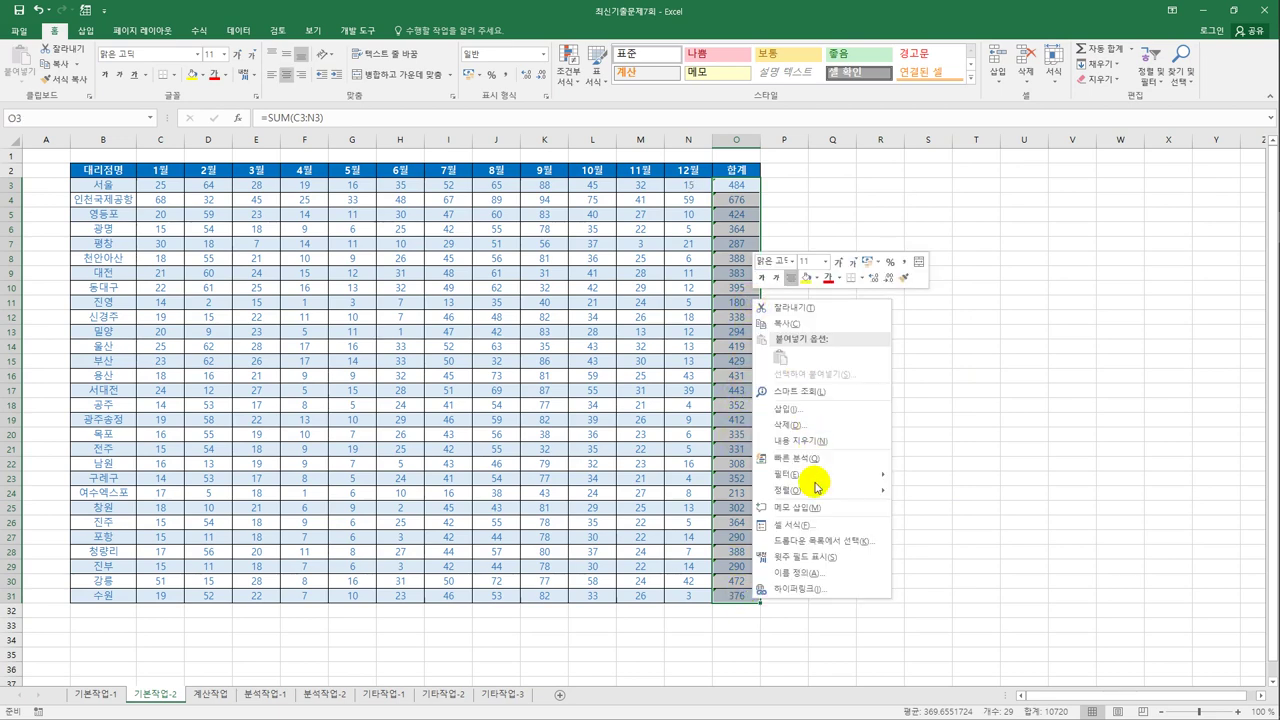
{"action": "left_click", "coordinate": [815, 522]}
{"action": "left_click_drag", "start_coordinate": [729, 352], "coordinate": [858, 221]}
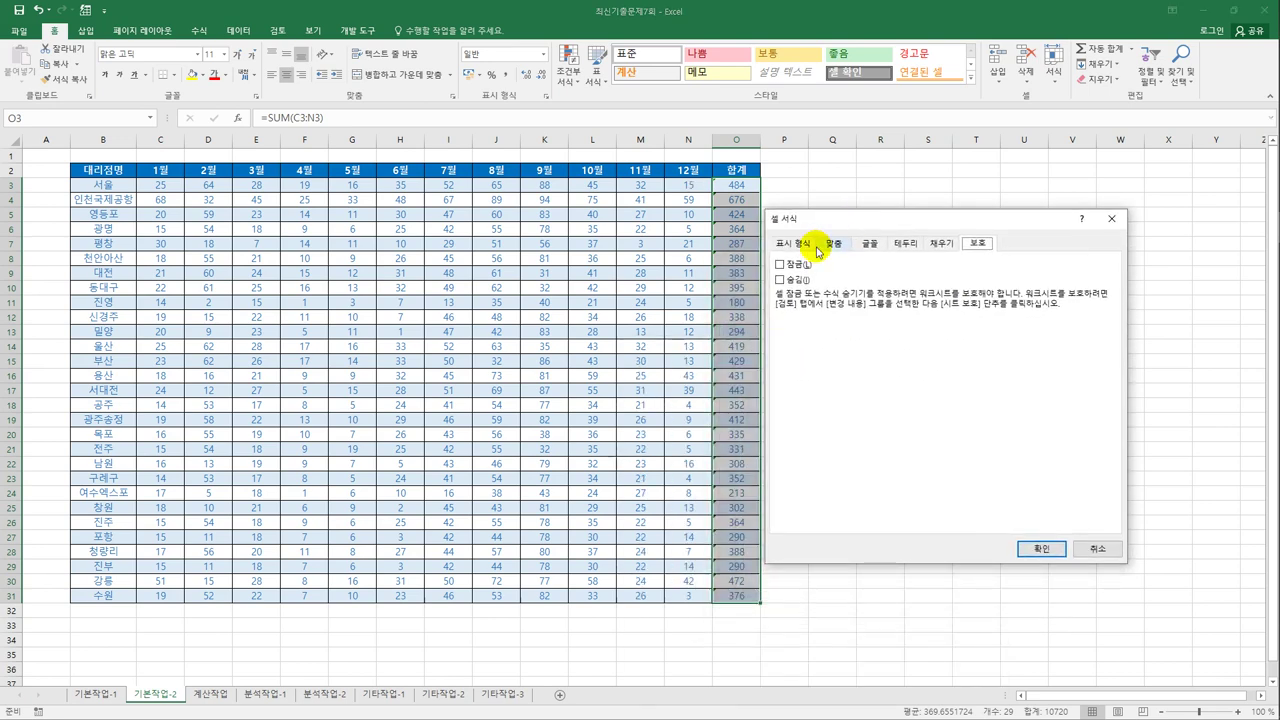
{"action": "left_click", "coordinate": [797, 265]}
{"action": "left_click", "coordinate": [800, 281]}
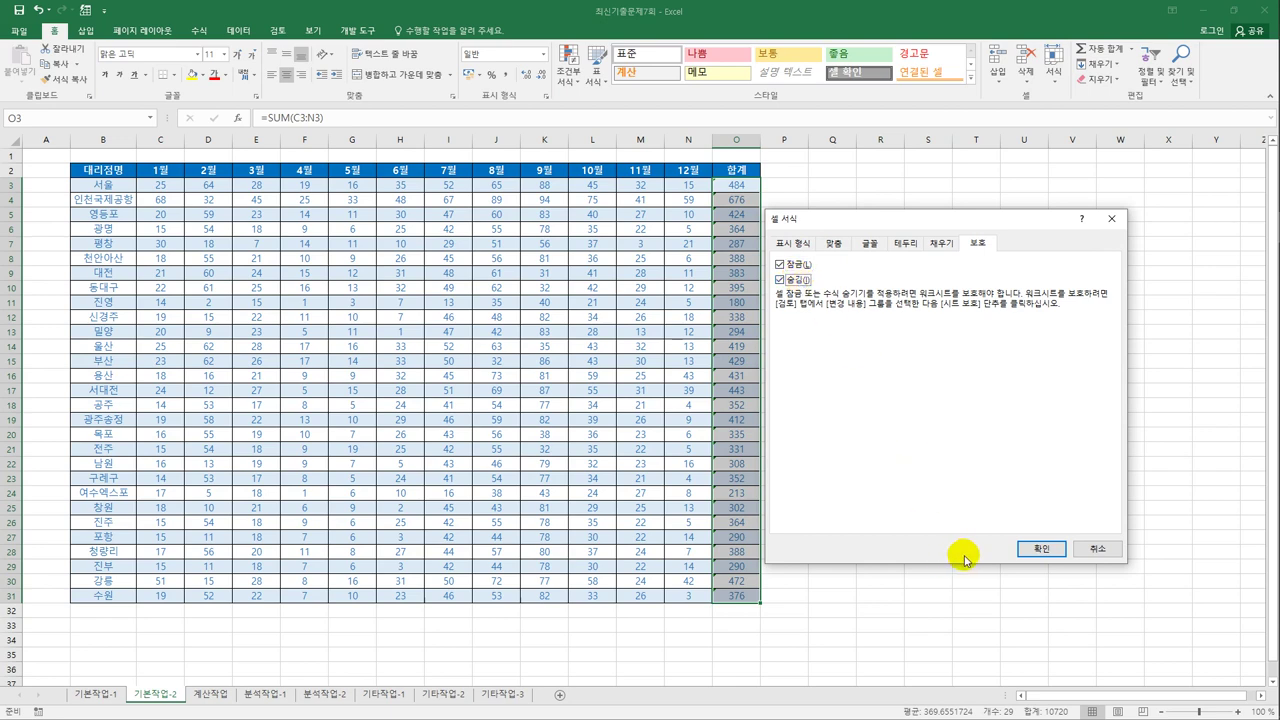
{"action": "left_click", "coordinate": [1038, 549]}
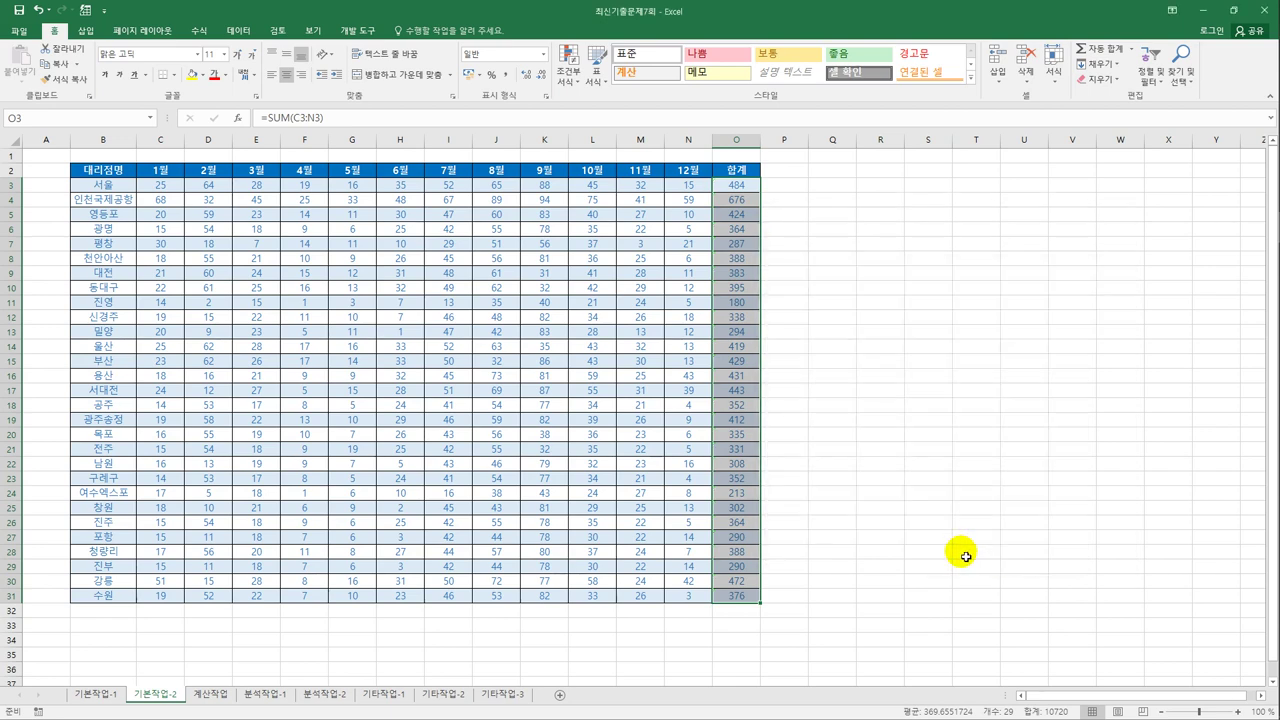
Protect the 기본작업-2 sheet without a password, allowing selection of locked and unlocked cells and cell formatting (셀 서식).
{"action": "left_click", "coordinate": [278, 31]}
{"action": "left_click", "coordinate": [381, 77]}
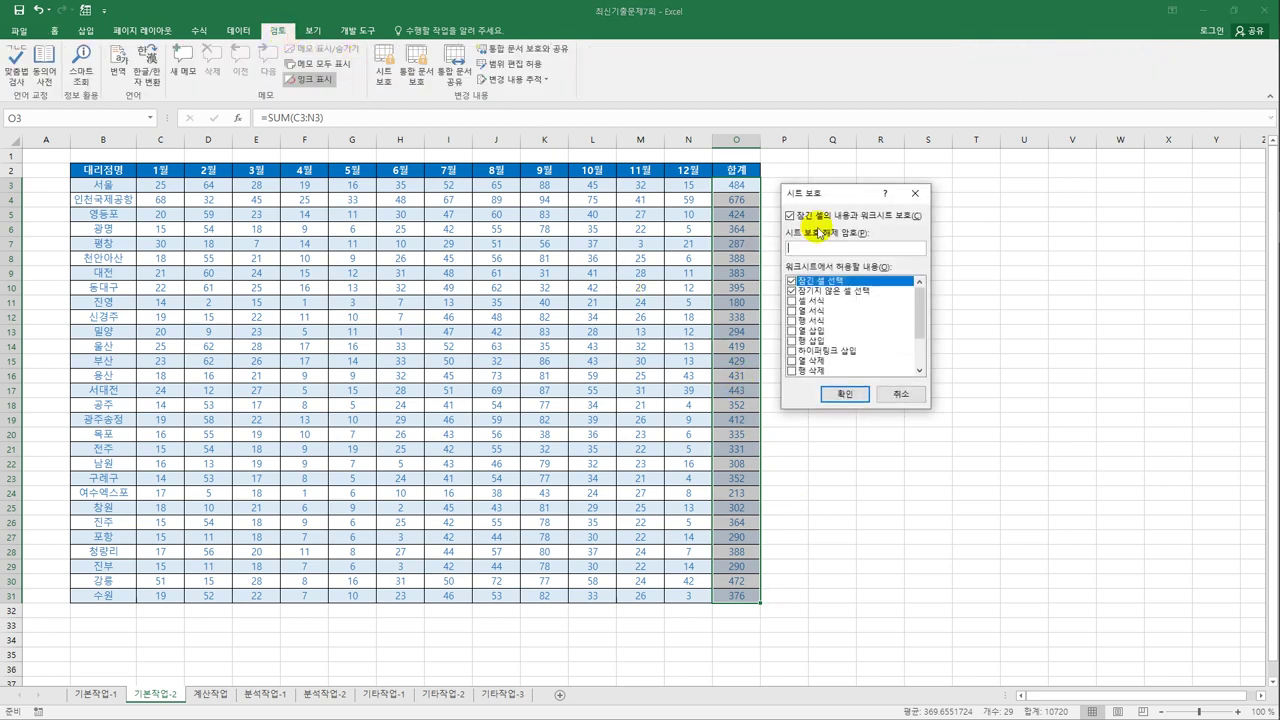
{"action": "left_click_drag", "start_coordinate": [855, 196], "coordinate": [887, 234]}
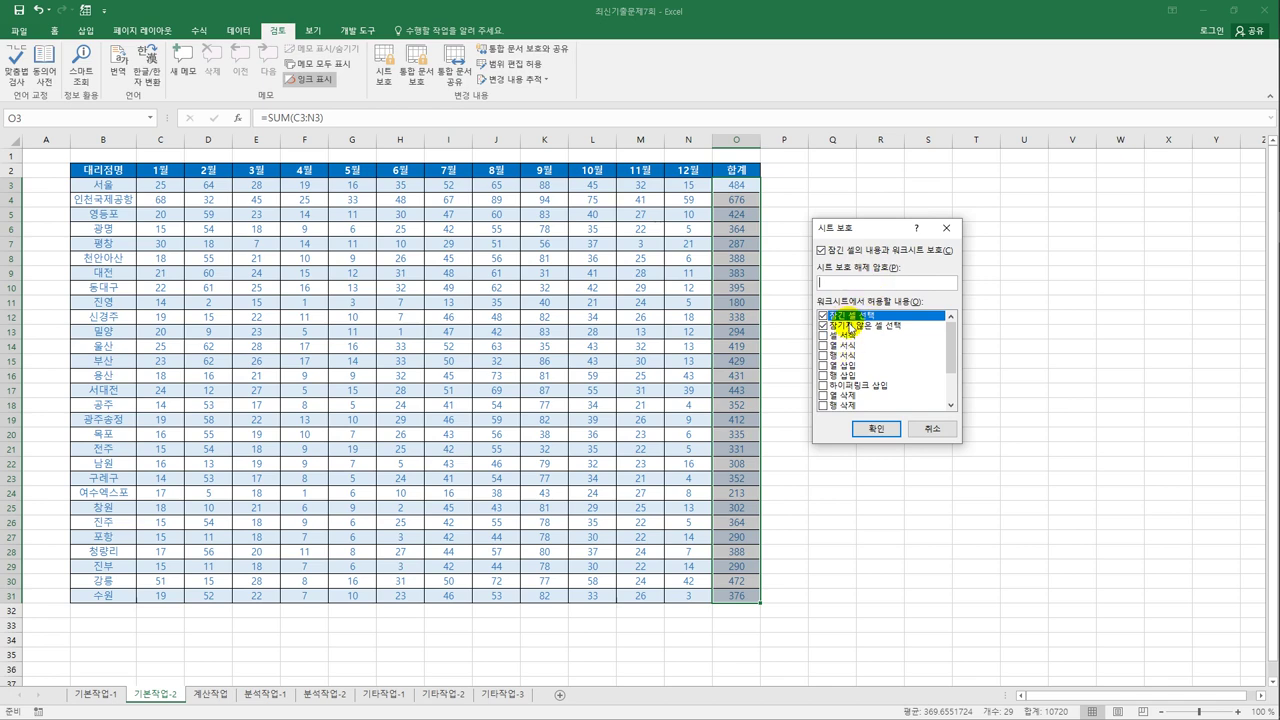
{"action": "left_click", "coordinate": [850, 336]}
{"action": "left_click", "coordinate": [823, 336]}
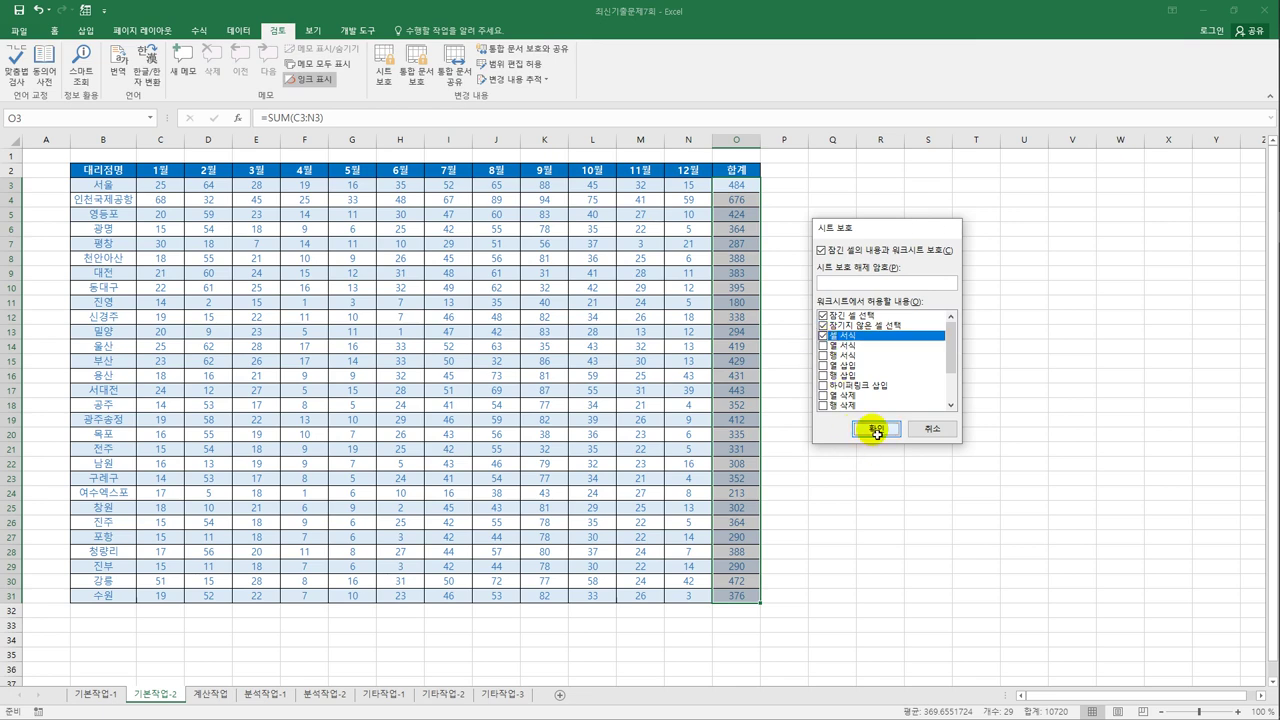
{"action": "left_click", "coordinate": [875, 429]}
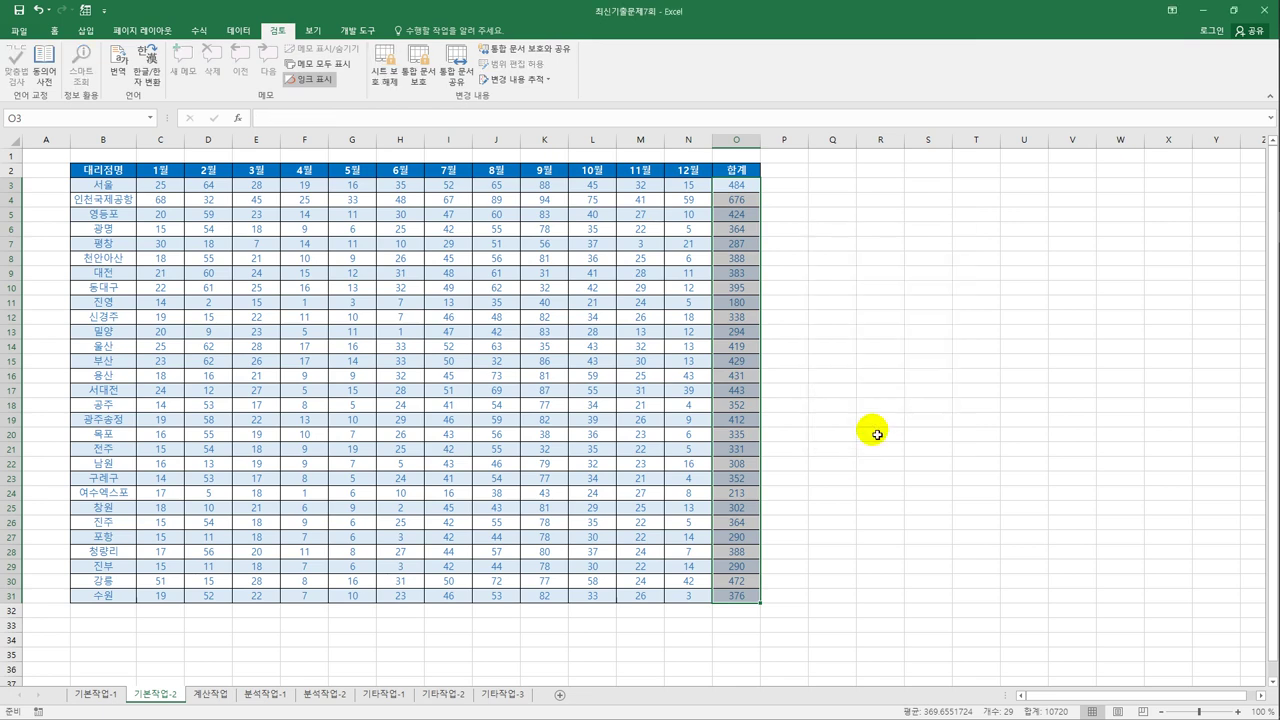
Protect the workbook's structure (구조) without a password.
{"action": "left_click", "coordinate": [420, 72]}
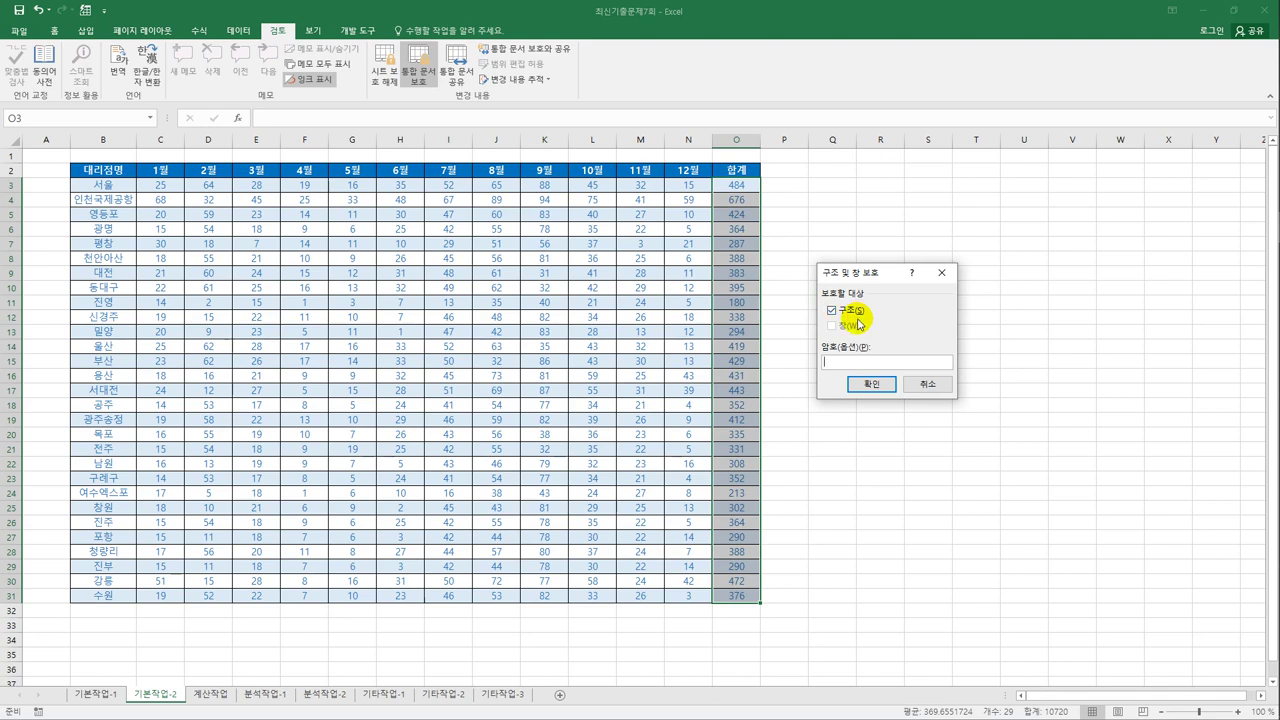
{"action": "left_click", "coordinate": [857, 385]}
{"action": "left_click", "coordinate": [740, 594]}
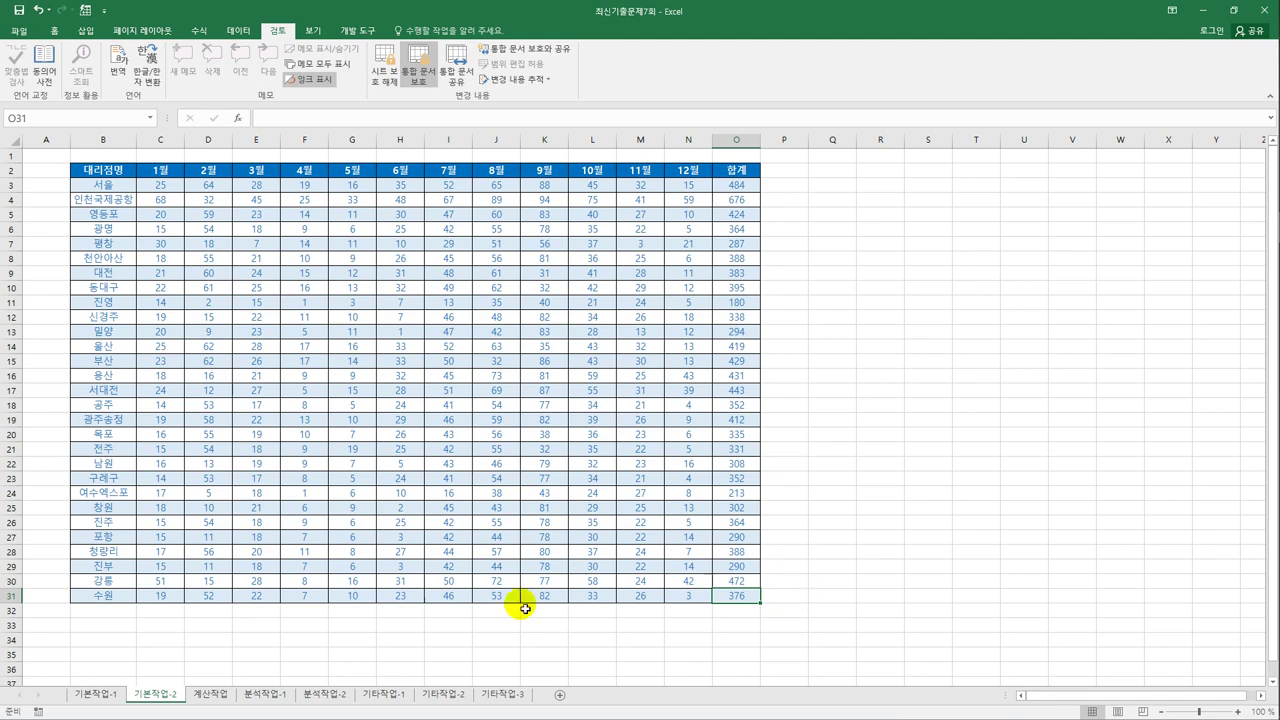
On the 계산작업 sheet, start a VLOOKUP formula in A4 that looks up B4 in the absolute range $K$4:$L$6.
{"action": "left_click", "coordinate": [213, 694]}
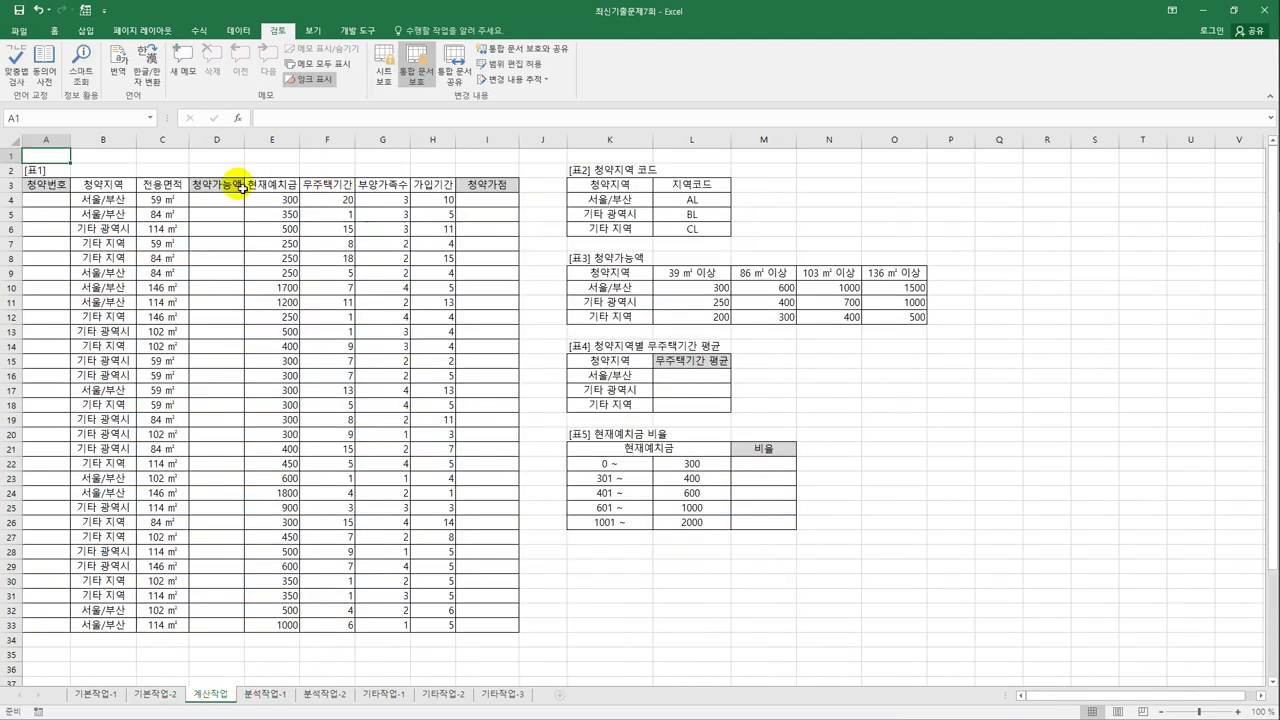
{"action": "left_click", "coordinate": [47, 200]}
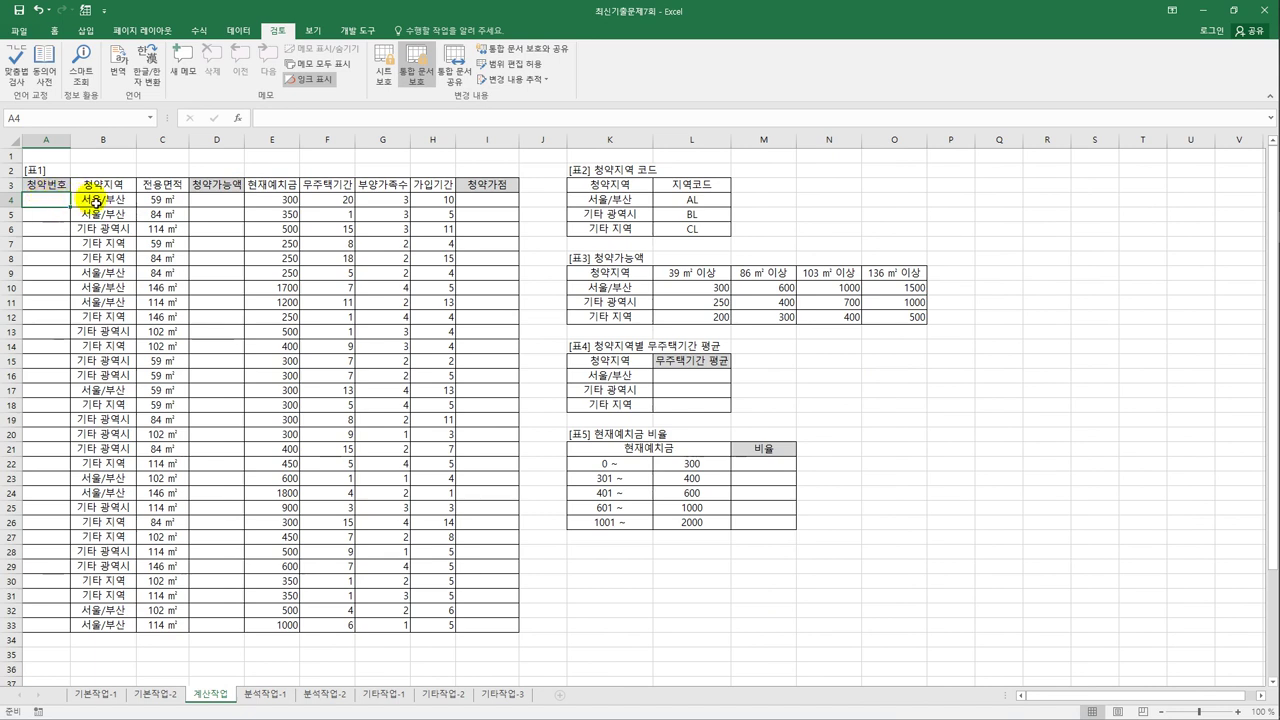
{"action": "left_click", "coordinate": [90, 200]}
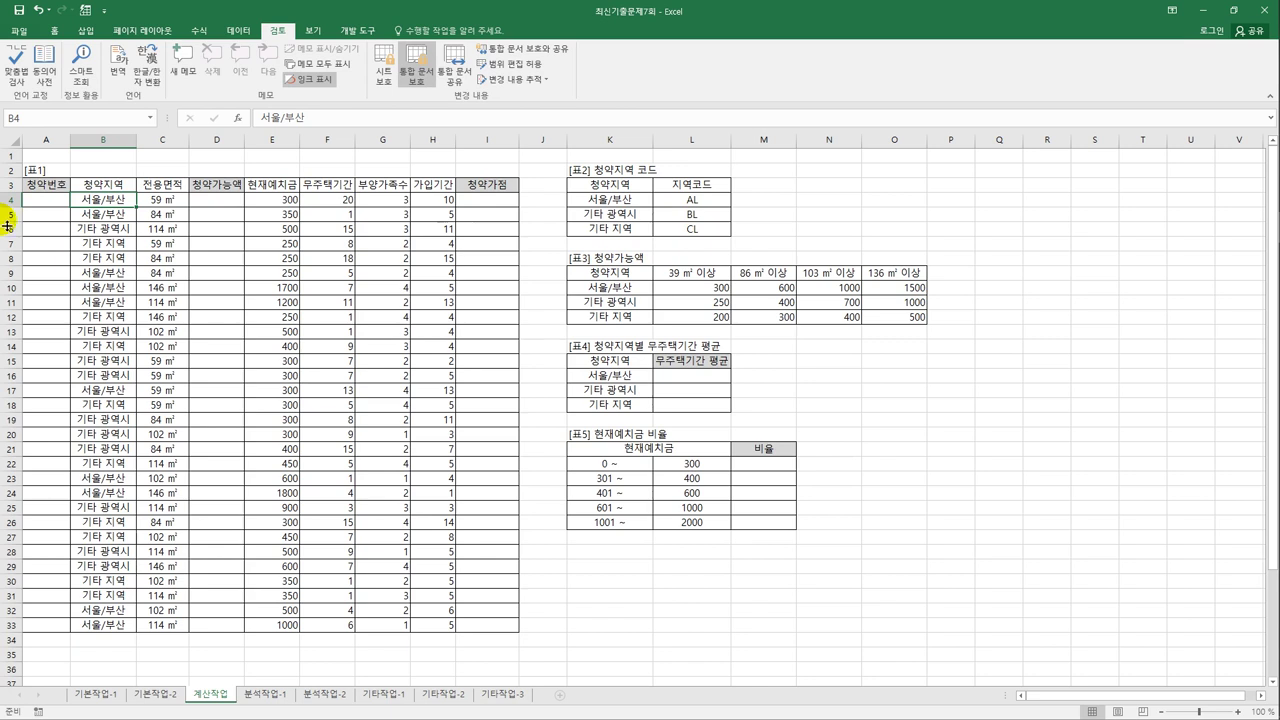
{"action": "left_click", "coordinate": [55, 200]}
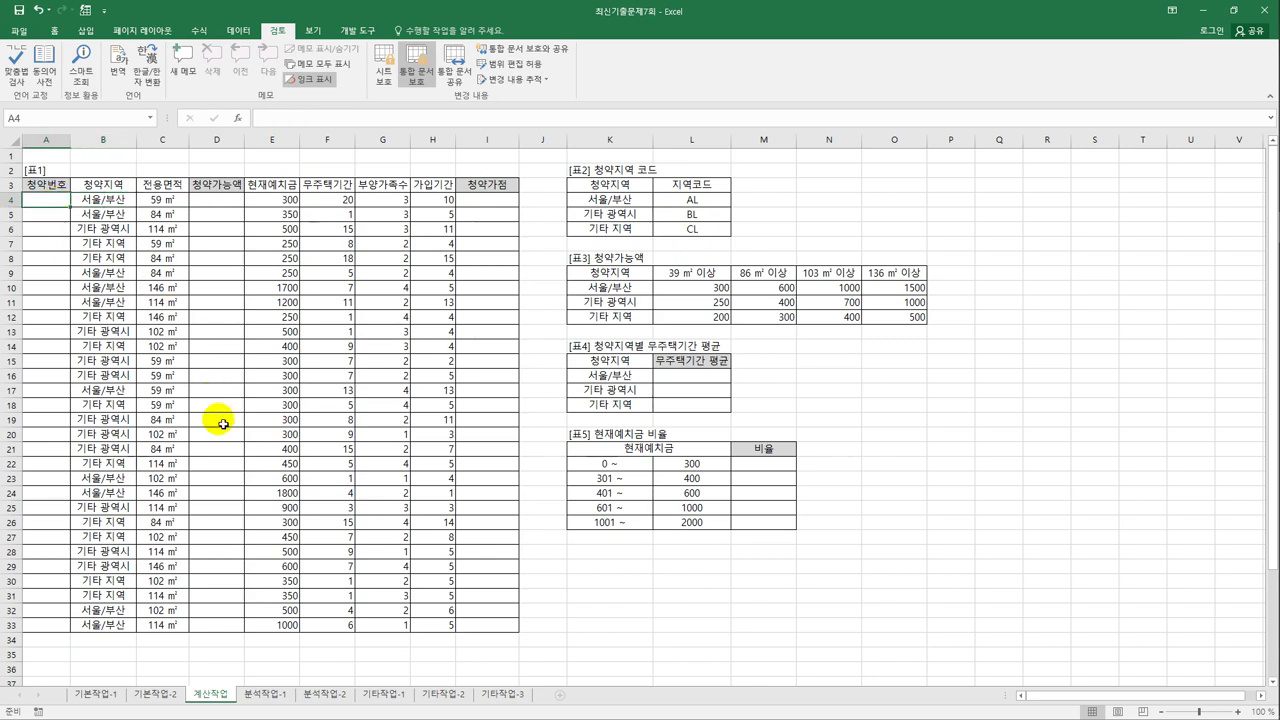
{"action": "type", "text": "=vl"}
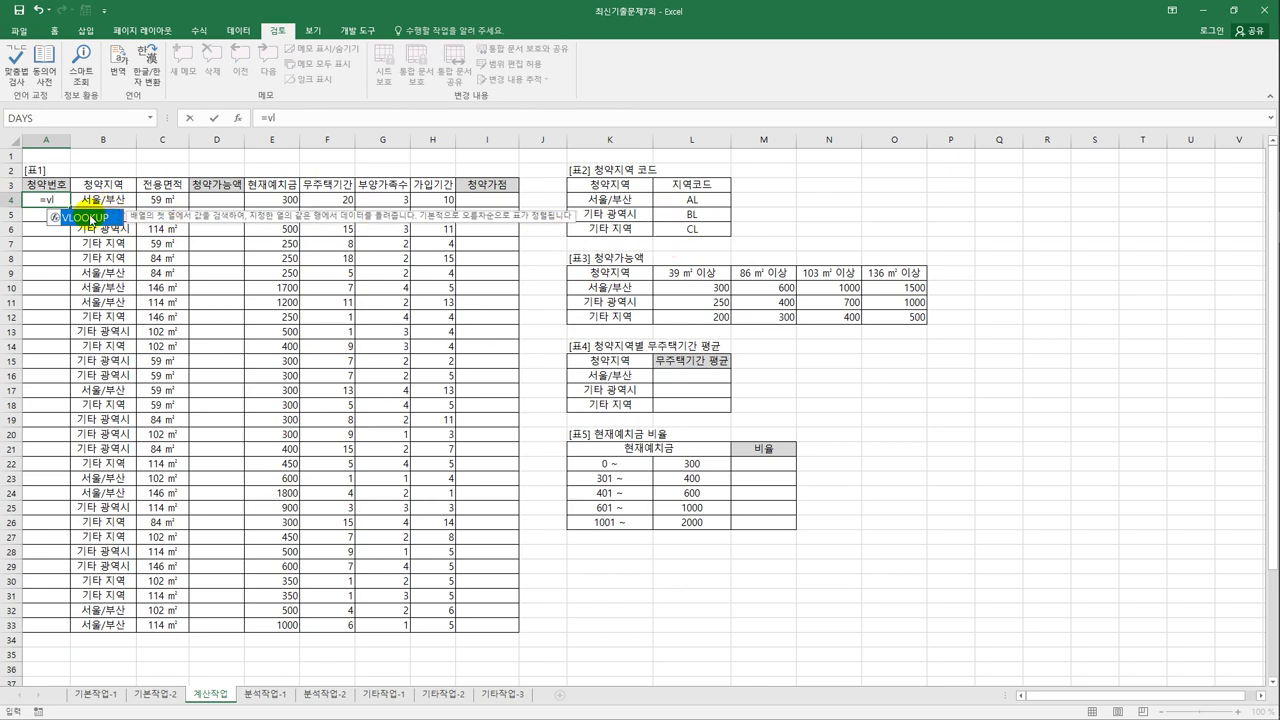
{"action": "double_click", "coordinate": [90, 220]}
{"action": "left_click", "coordinate": [103, 207]}
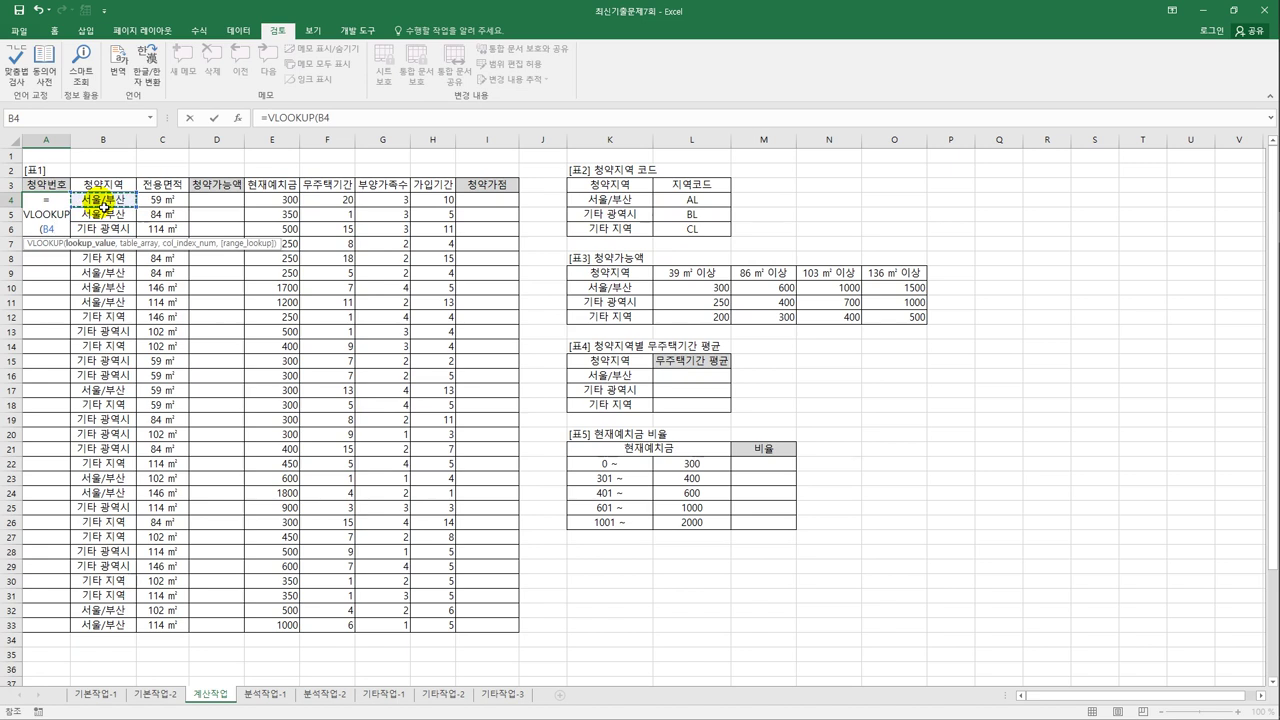
{"action": "type", "text": ","}
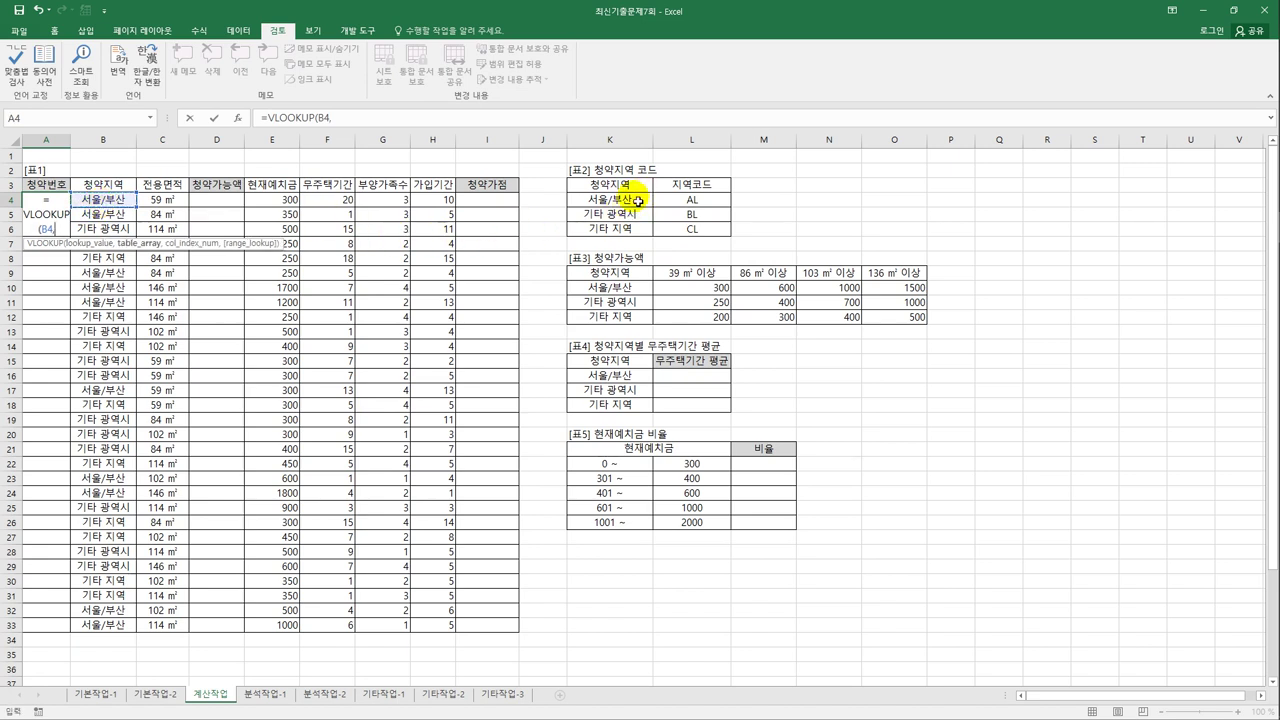
{"action": "left_click_drag", "start_coordinate": [638, 201], "coordinate": [682, 235]}
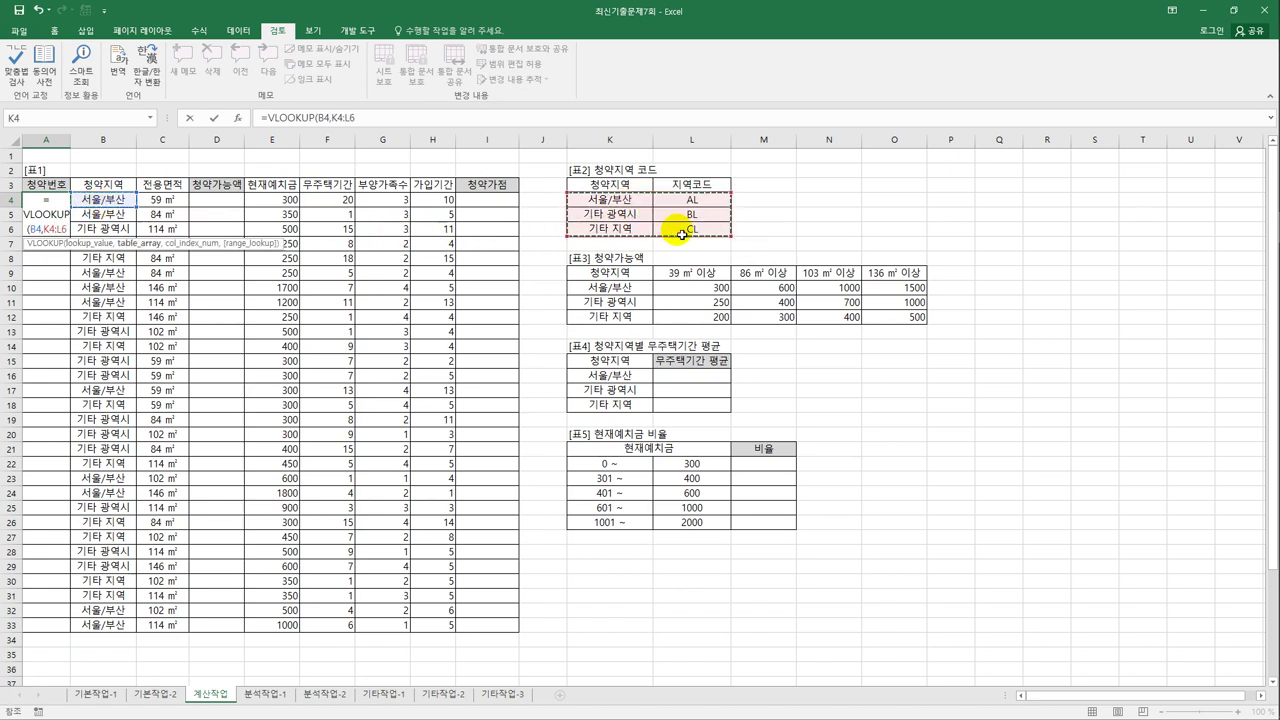
{"action": "key", "text": "F4"}
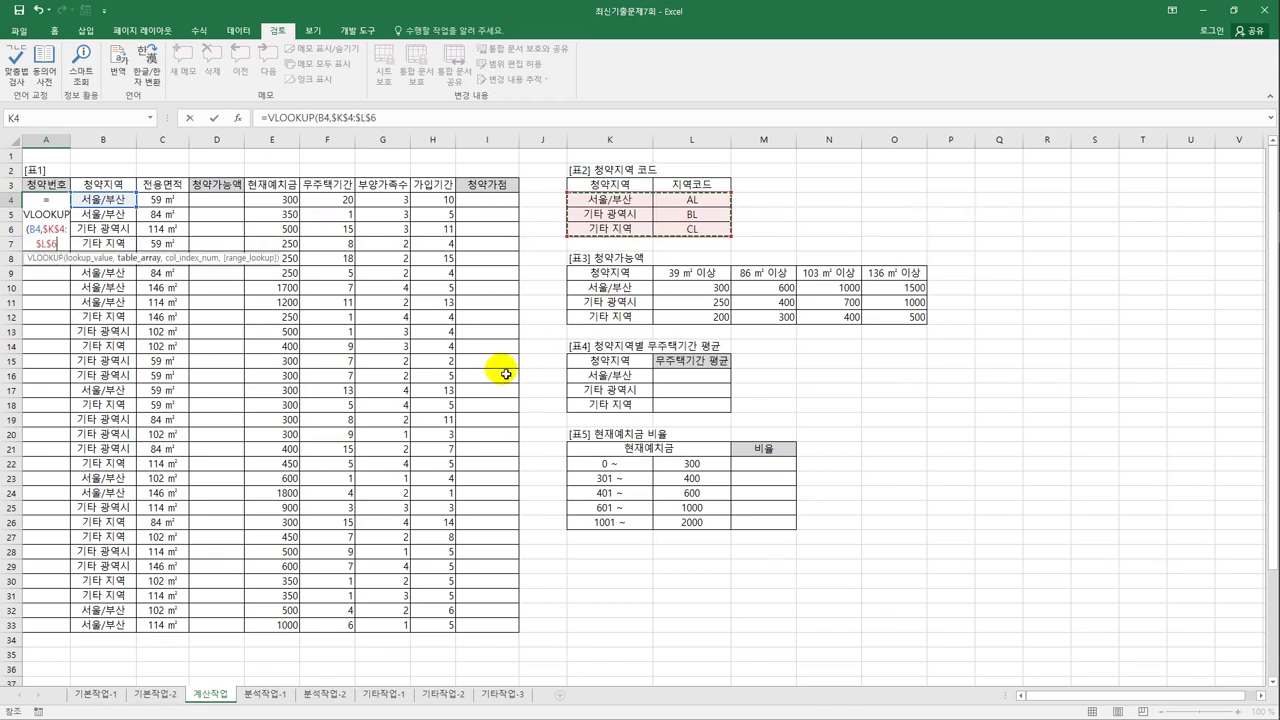
Complete the VLOOKUP in A4 with column index 2 and exact match 0, and fill it down to A33.
{"action": "type", "text": ","}
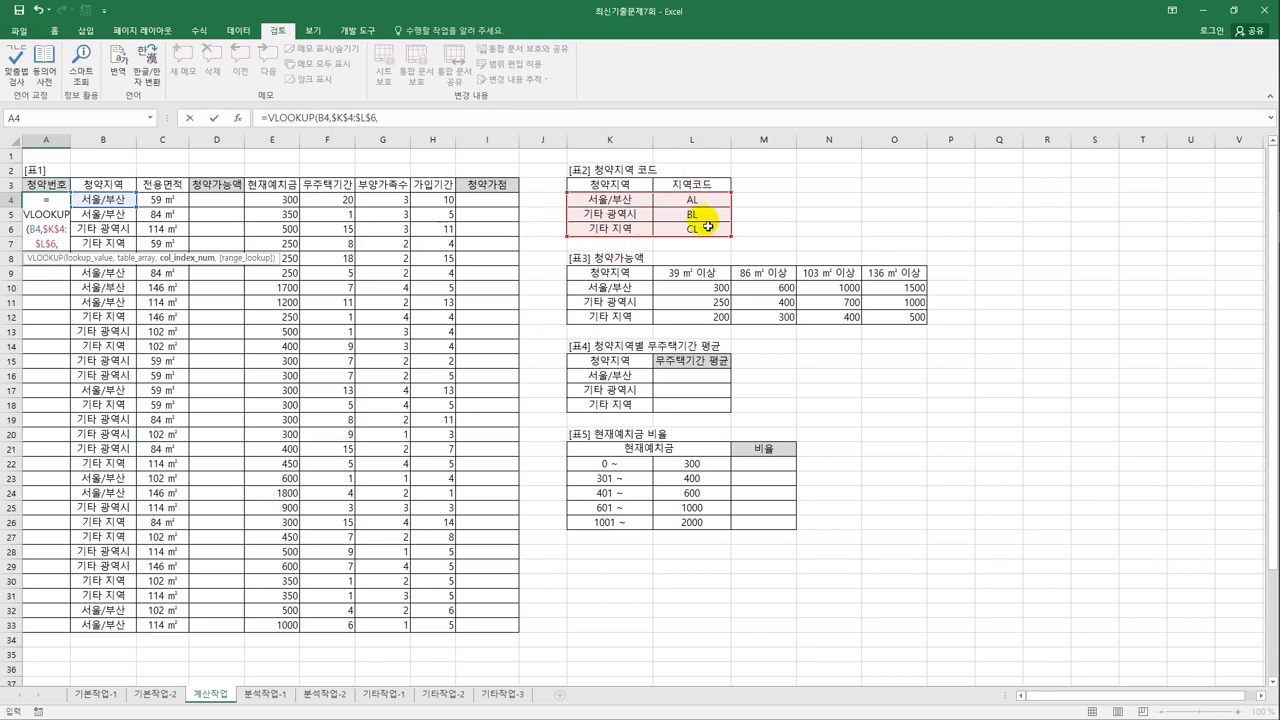
{"action": "type", "text": "2"}
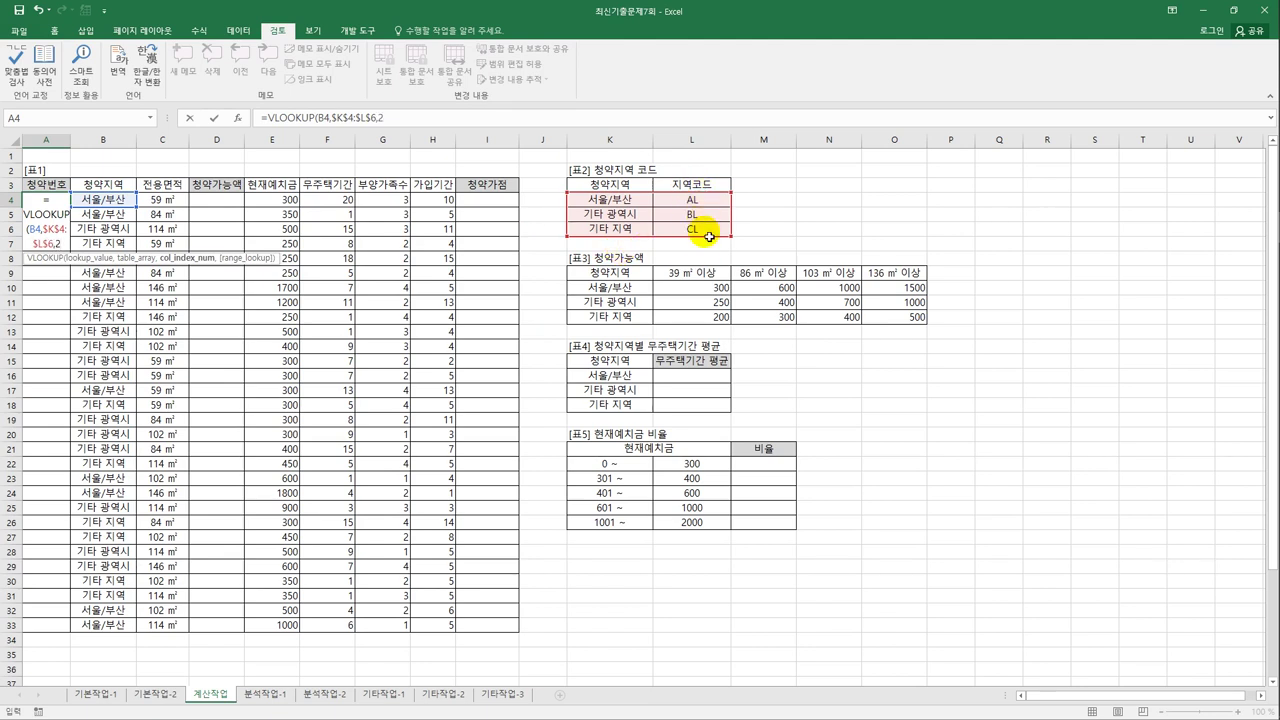
{"action": "type", "text": ","}
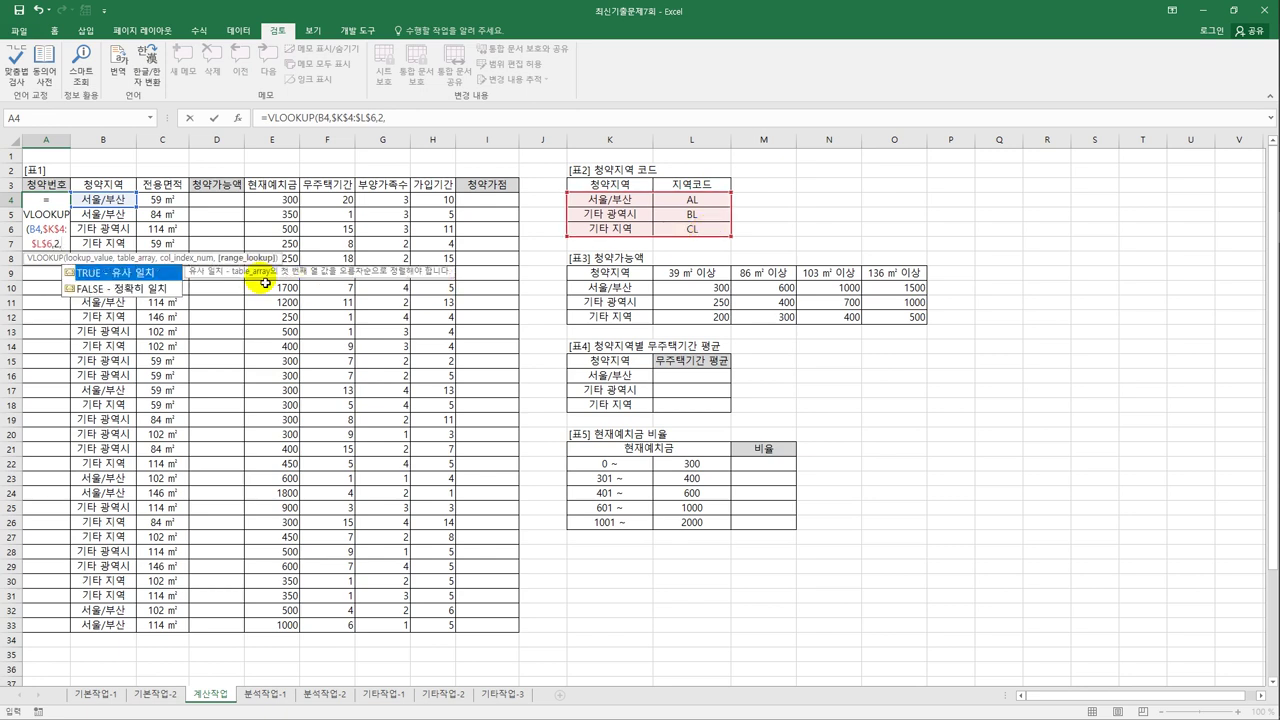
{"action": "type", "text": "0"}
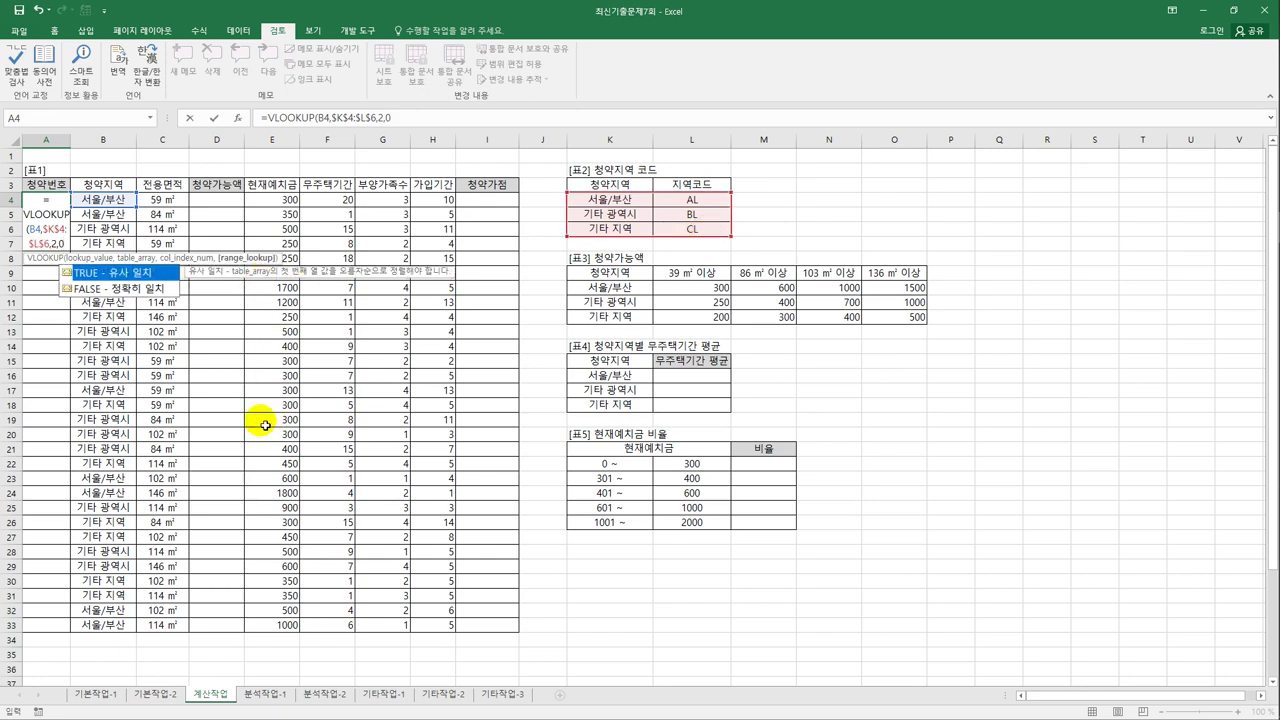
{"action": "type", "text": ")"}
{"action": "key", "text": "Return"}
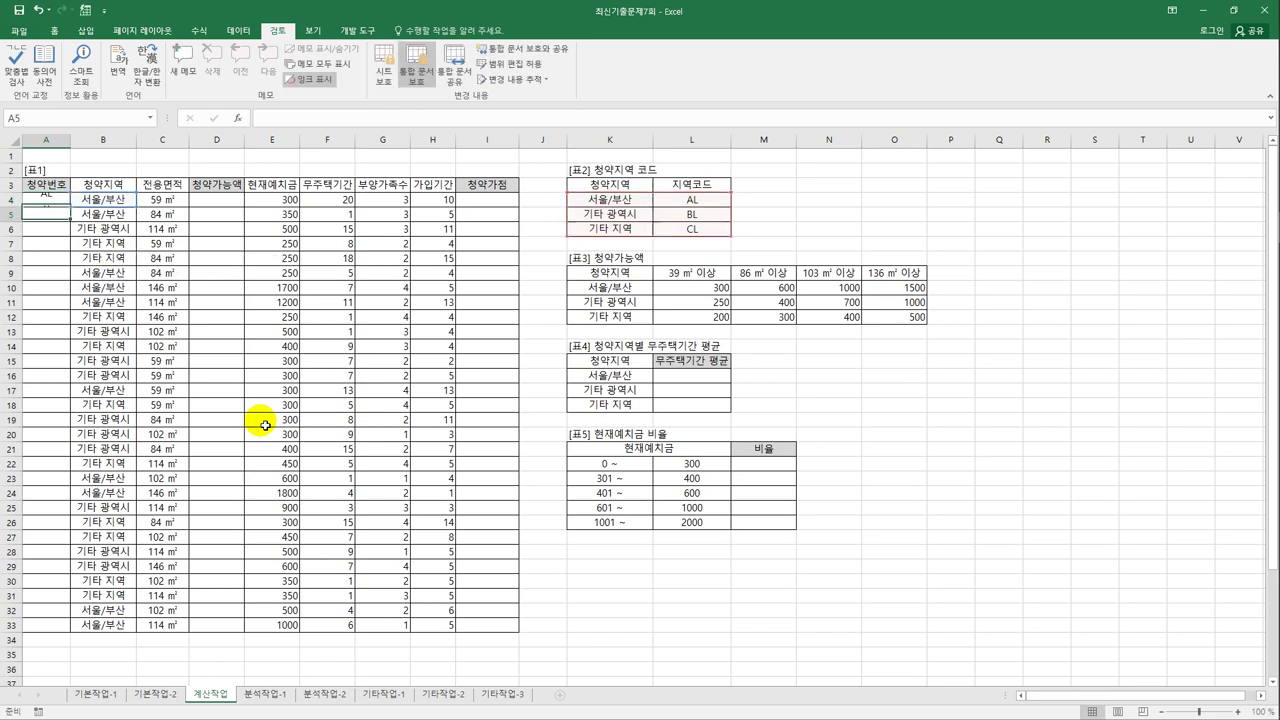
{"action": "key", "text": "Up"}
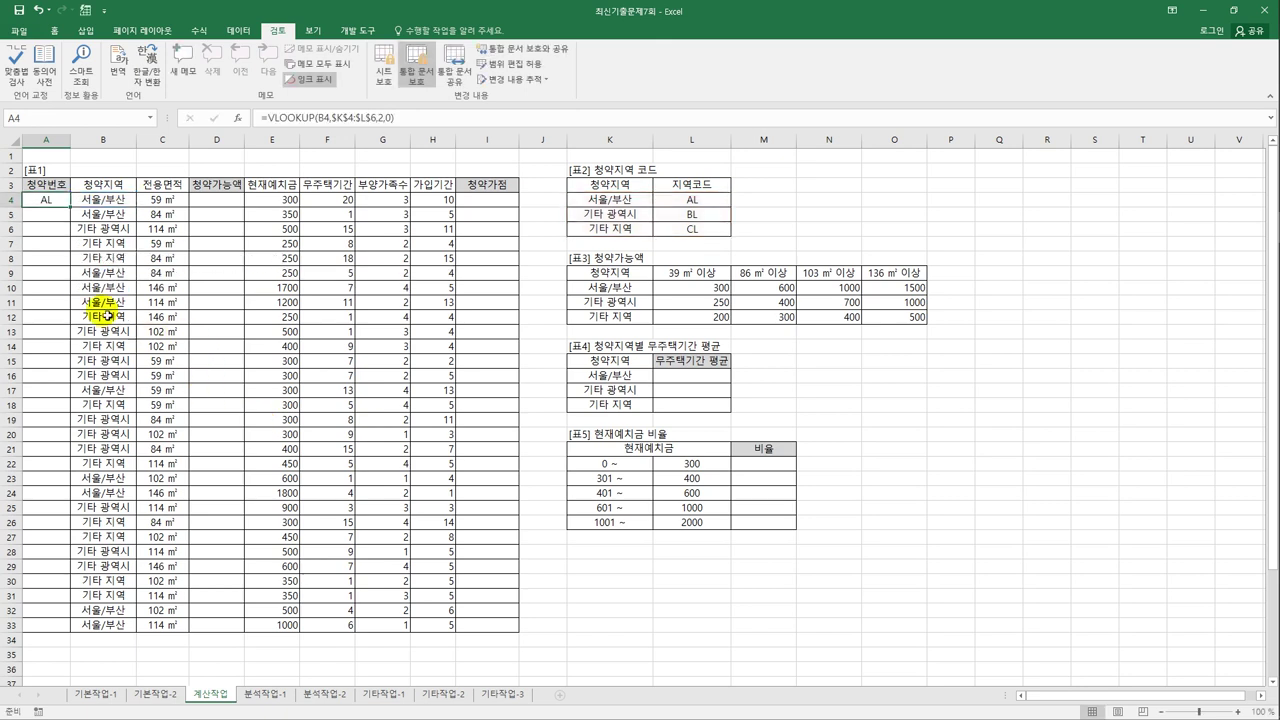
{"action": "double_click", "coordinate": [69, 205]}
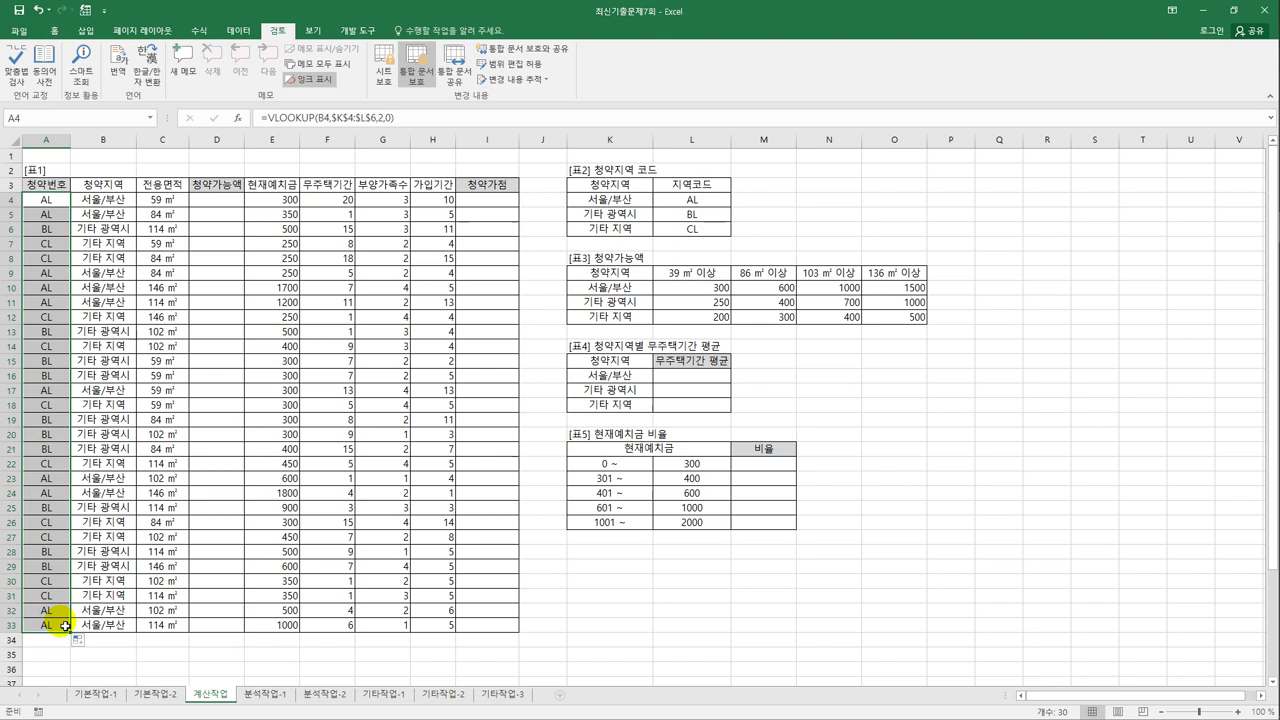
Wrap the VLOOKUP formula in A4 in CONCATENATE and add "-" as the second text argument.
{"action": "left_click", "coordinate": [40, 200]}
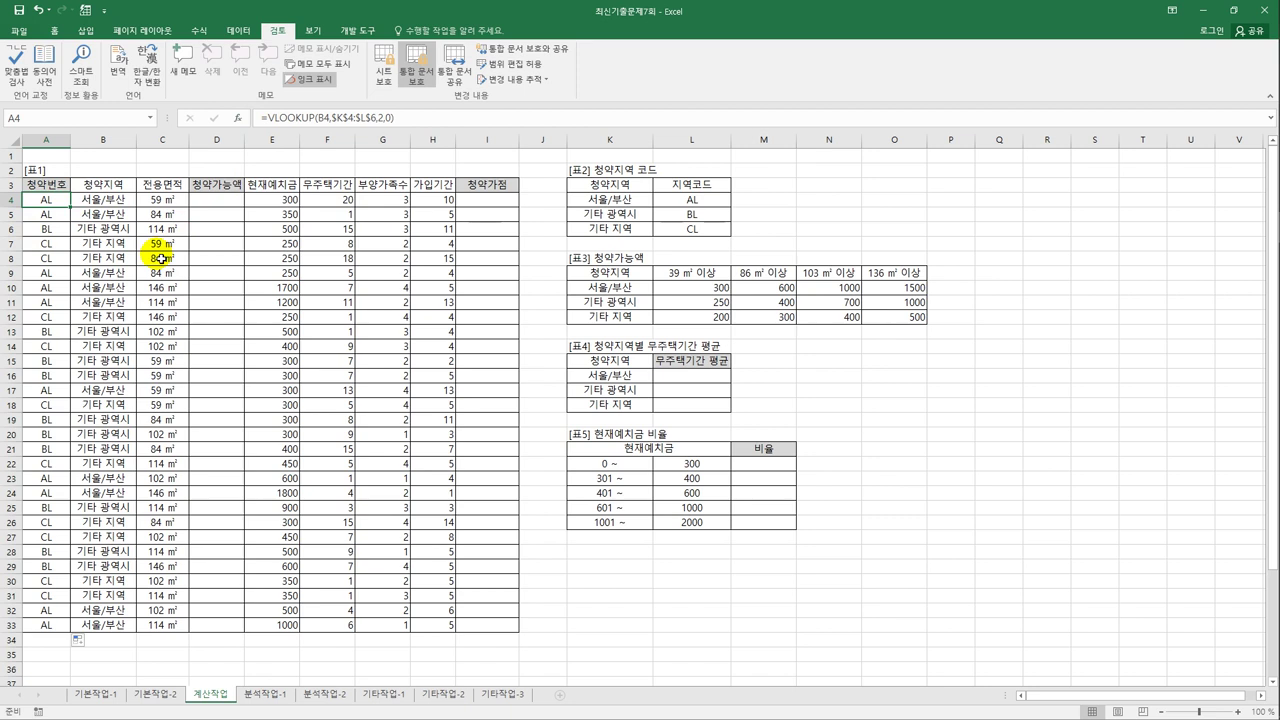
{"action": "left_click", "coordinate": [267, 118]}
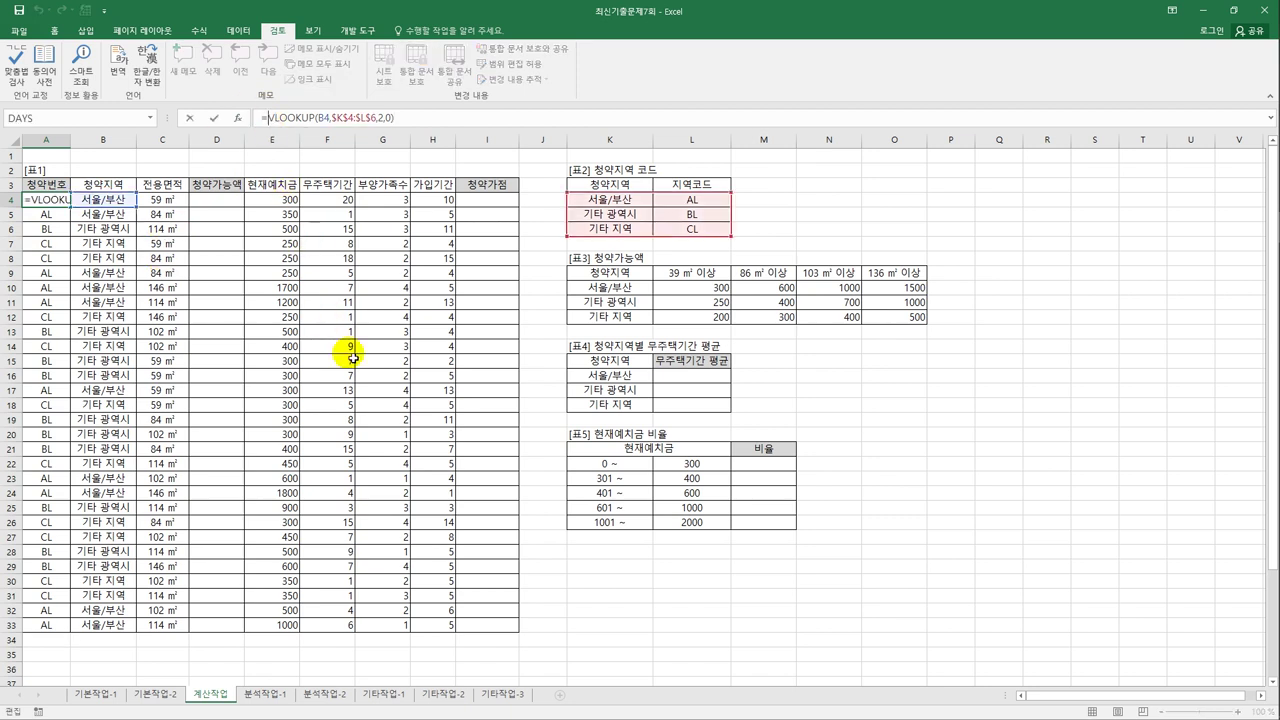
{"action": "type", "text": "con"}
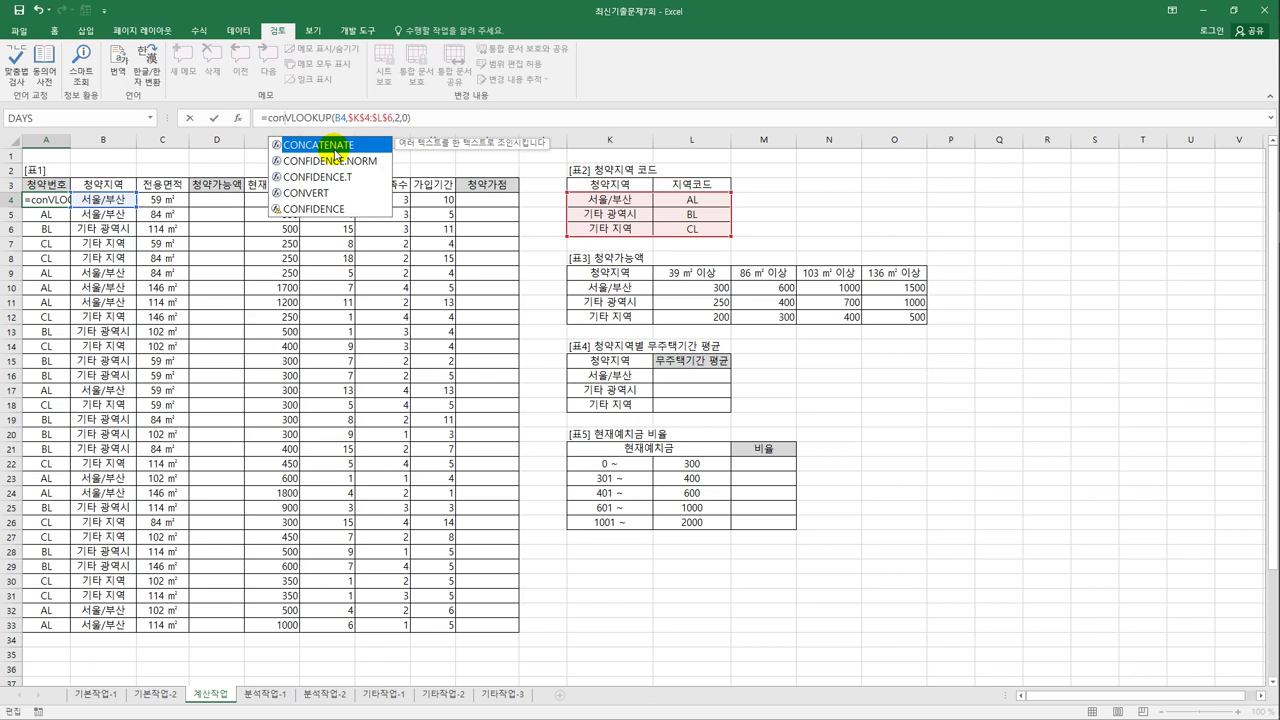
{"action": "double_click", "coordinate": [335, 150]}
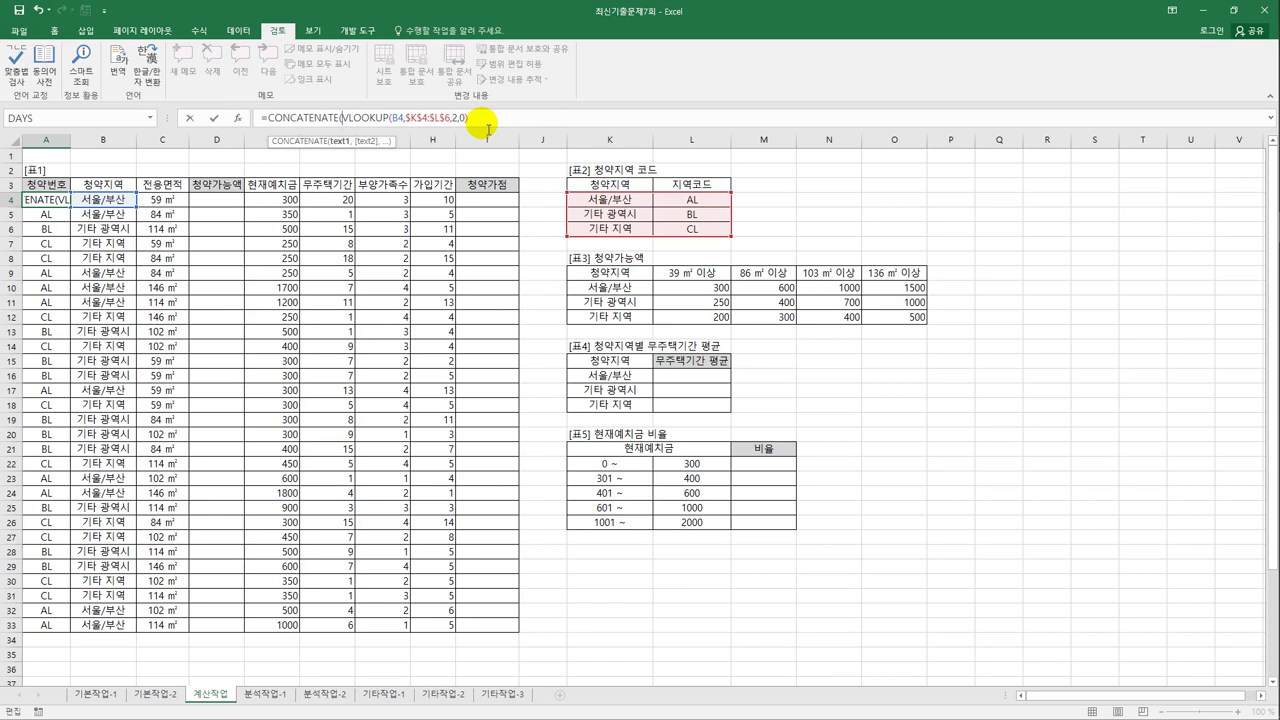
{"action": "type", "text": ","}
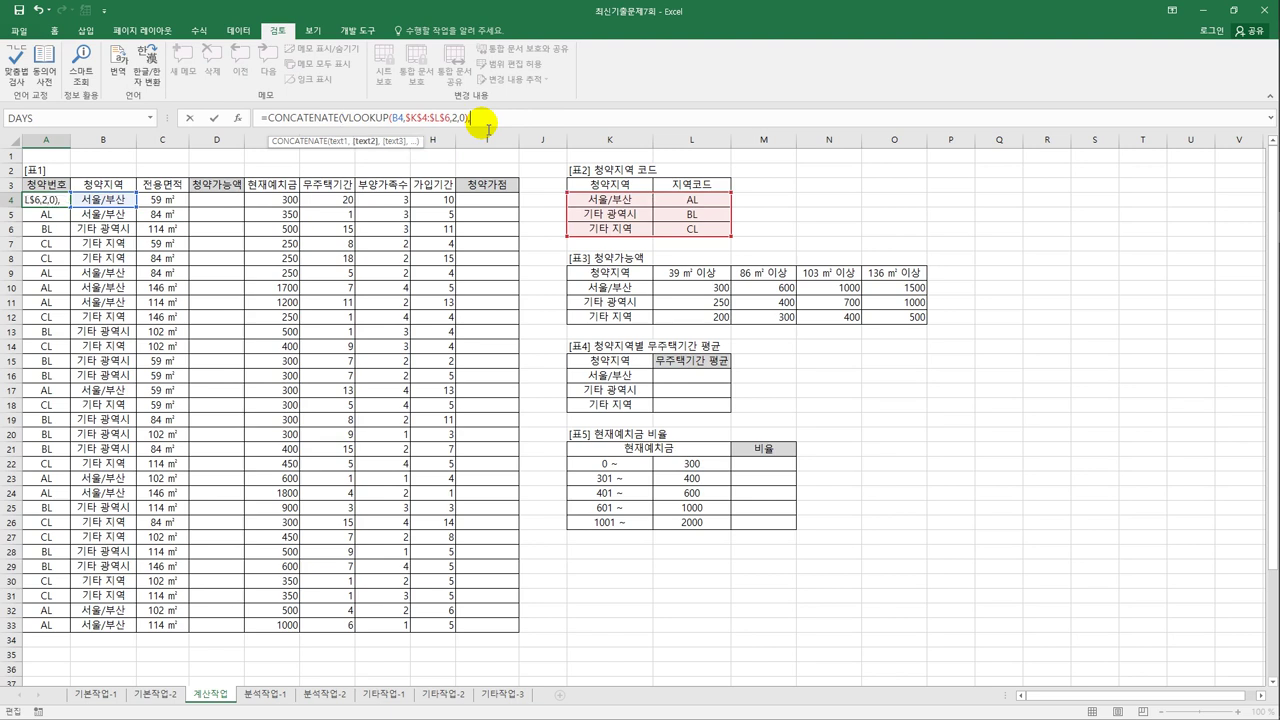
{"action": "type", "text": "\"-\""}
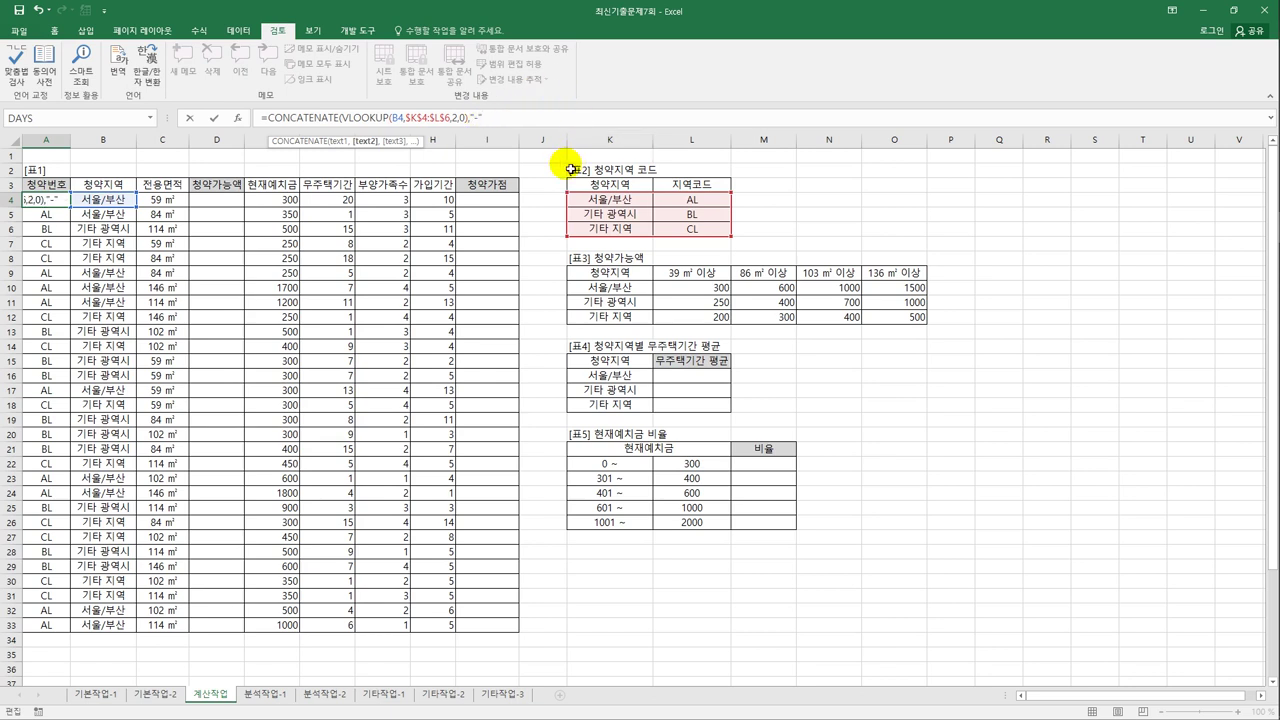
{"action": "type", "text": ","}
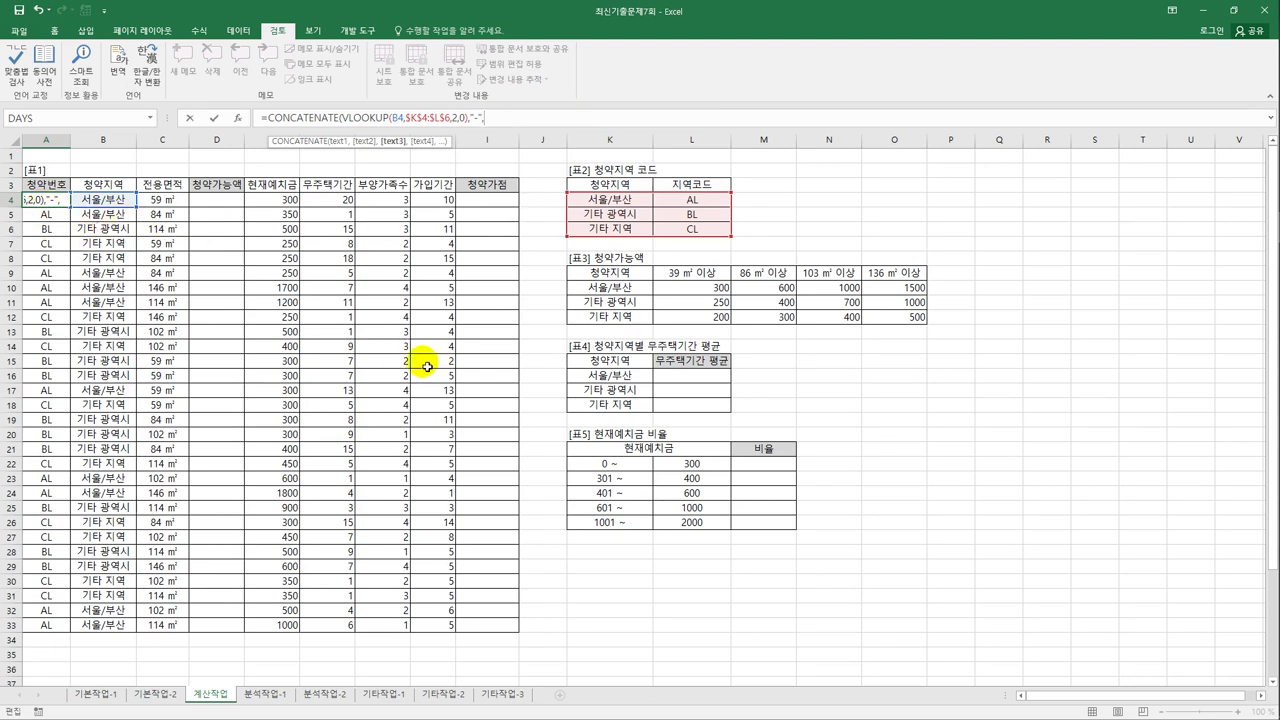
Add ROW()-3 as the last CONCATENATE argument in A4 and fill the completed formula down to A33.
{"action": "type", "text": "row"}
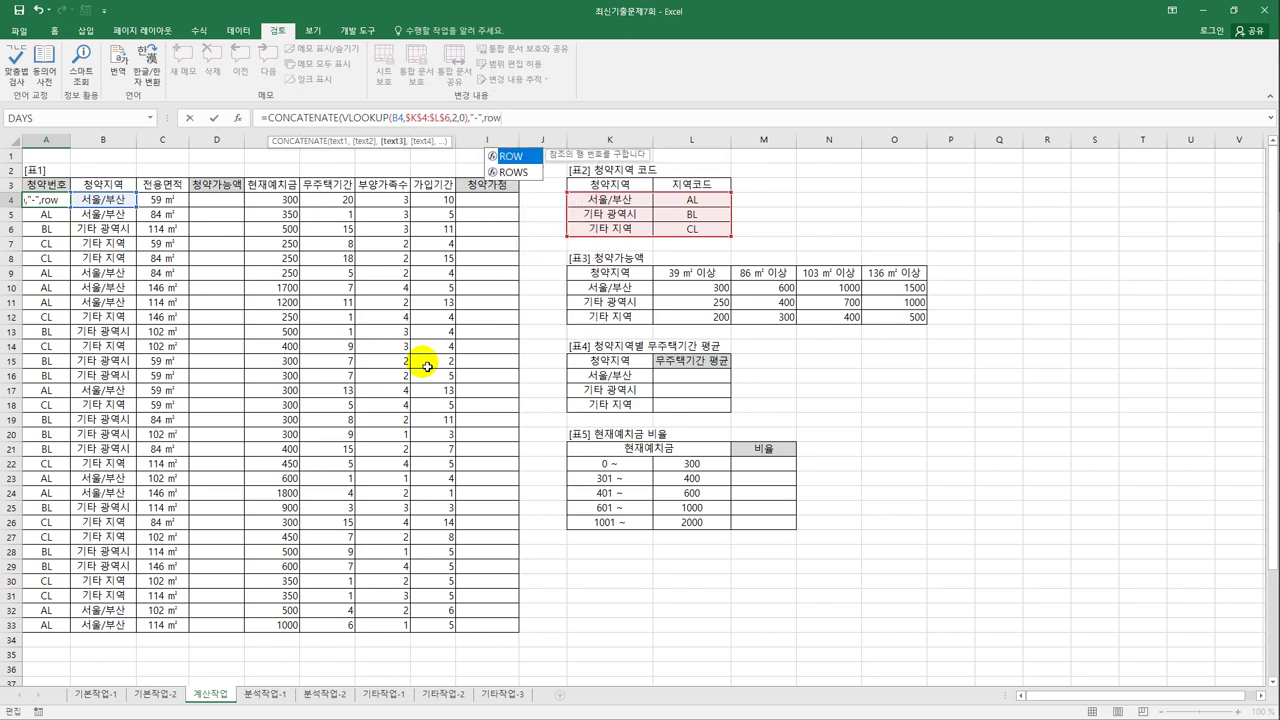
{"action": "key", "text": "Tab"}
{"action": "type", "text": ")"}
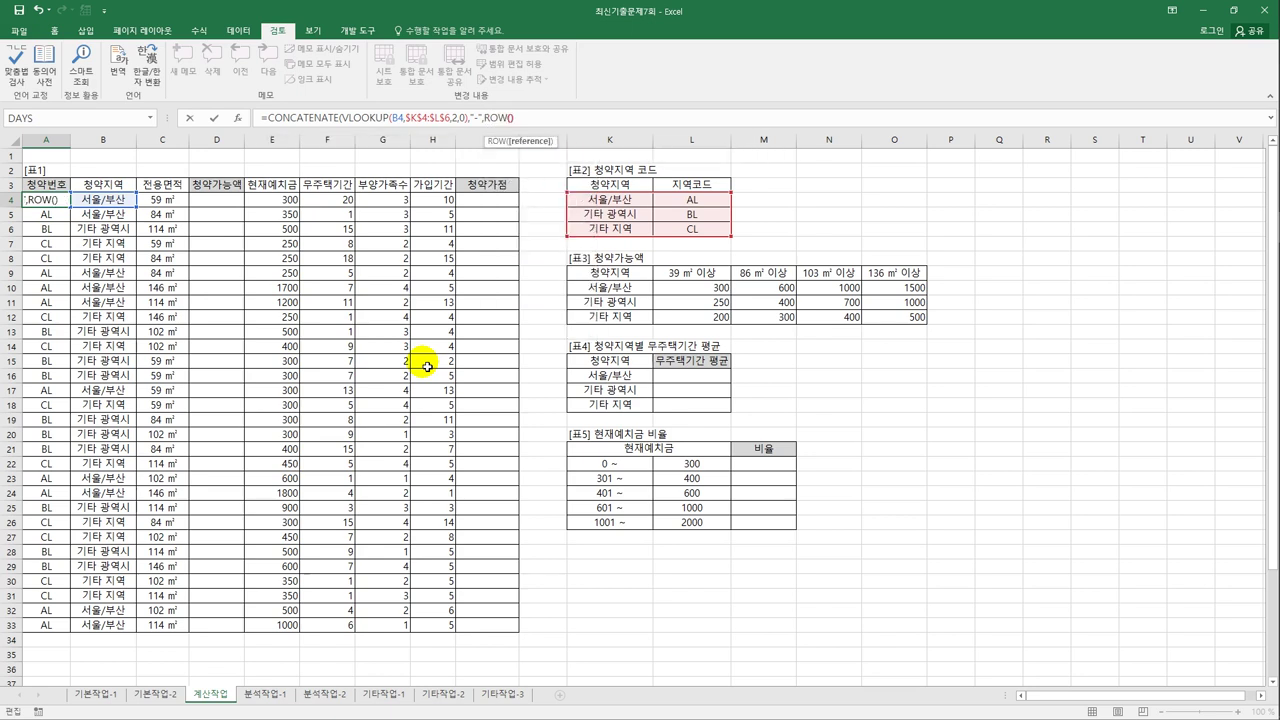
{"action": "type", "text": "-3"}
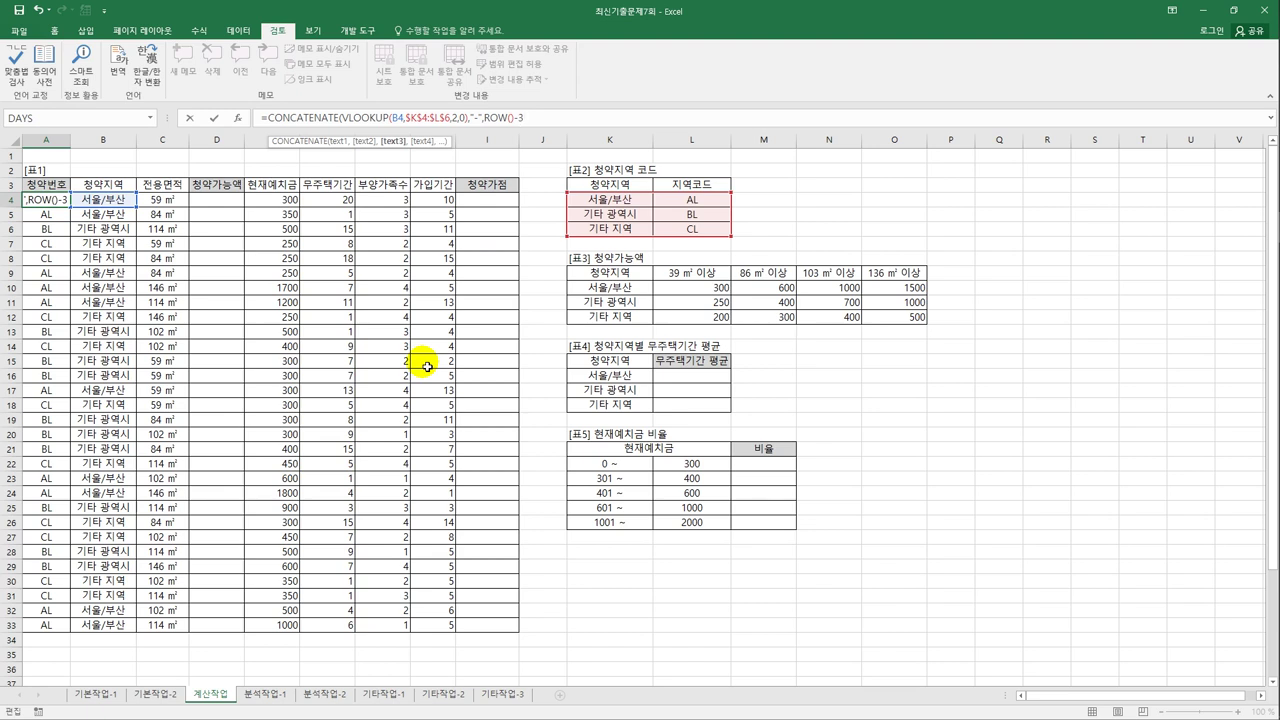
{"action": "type", "text": ")"}
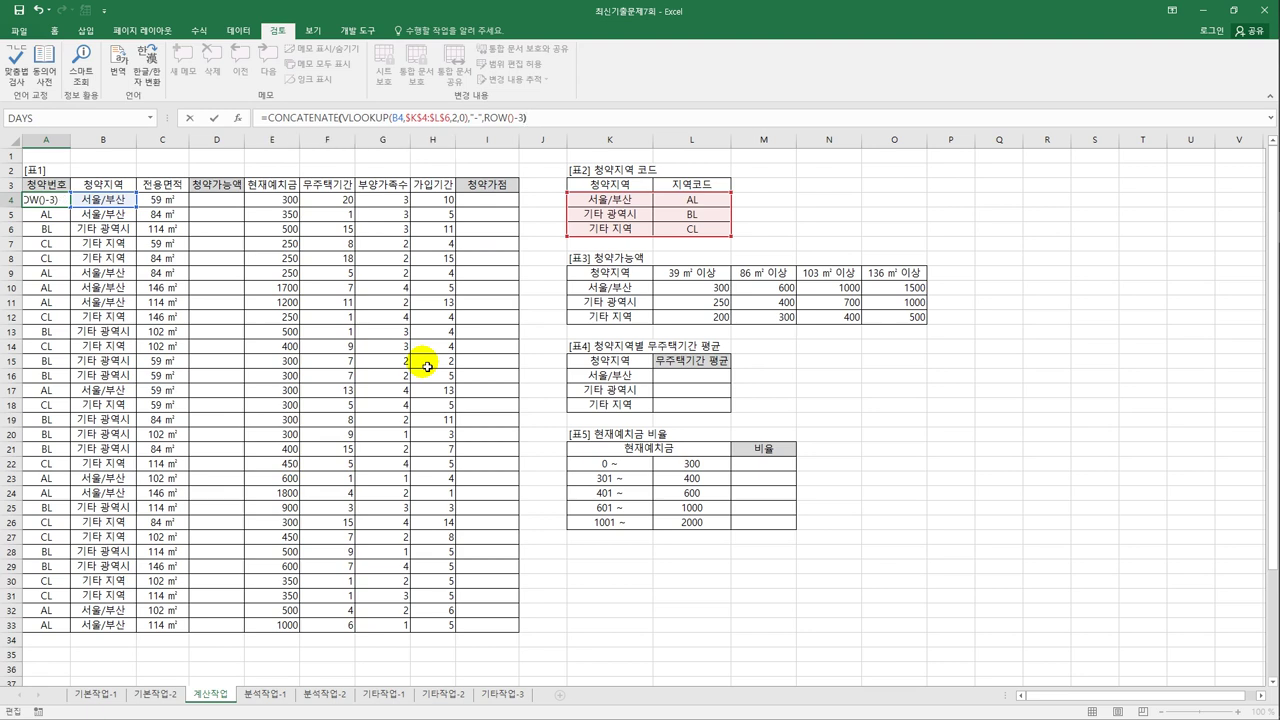
{"action": "key", "text": "Return"}
{"action": "key", "text": "Up"}
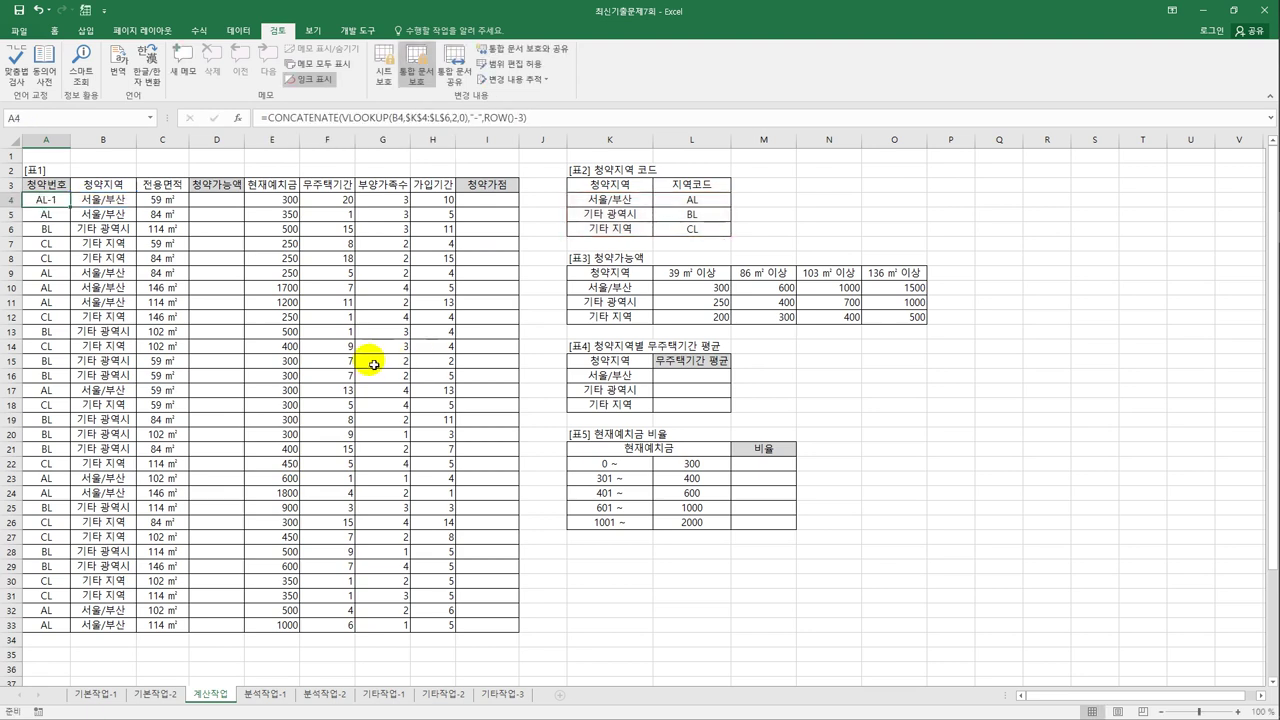
{"action": "double_click", "coordinate": [75, 210]}
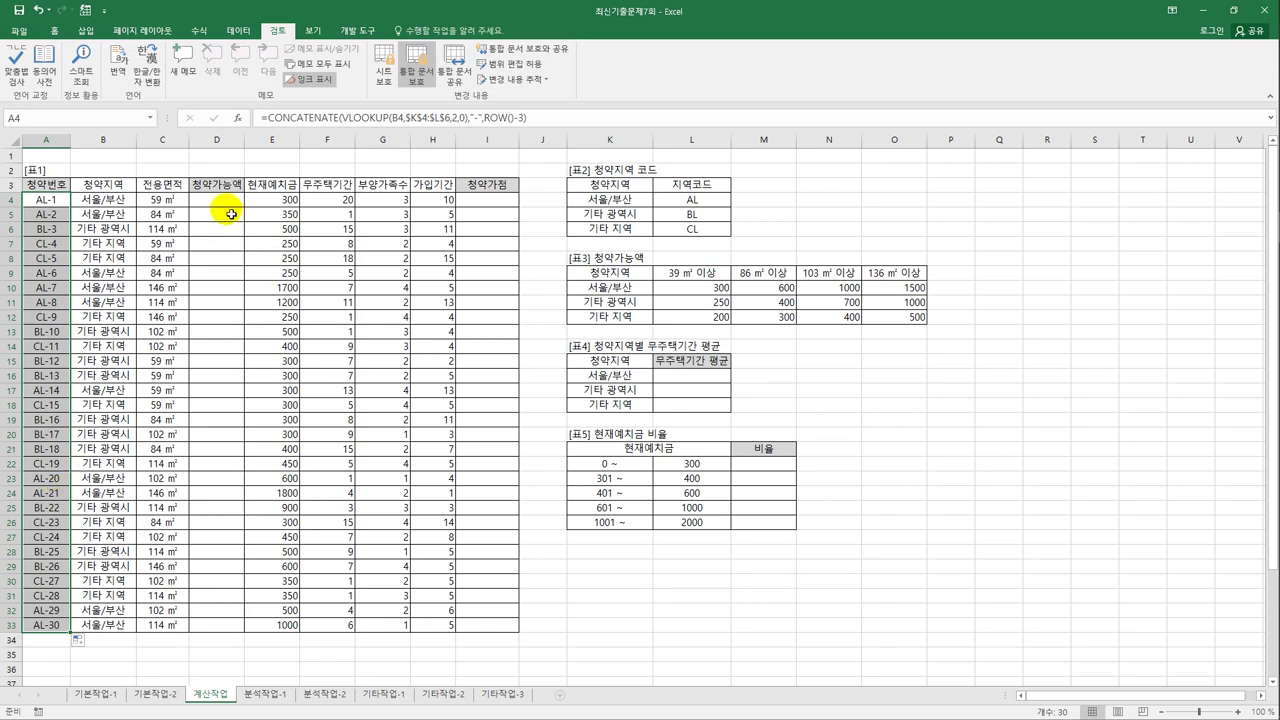
Start an INDEX formula in D4 under 청약가능액 with the absolute range $L$10:$O$12 as its array.
{"action": "left_click", "coordinate": [229, 207]}
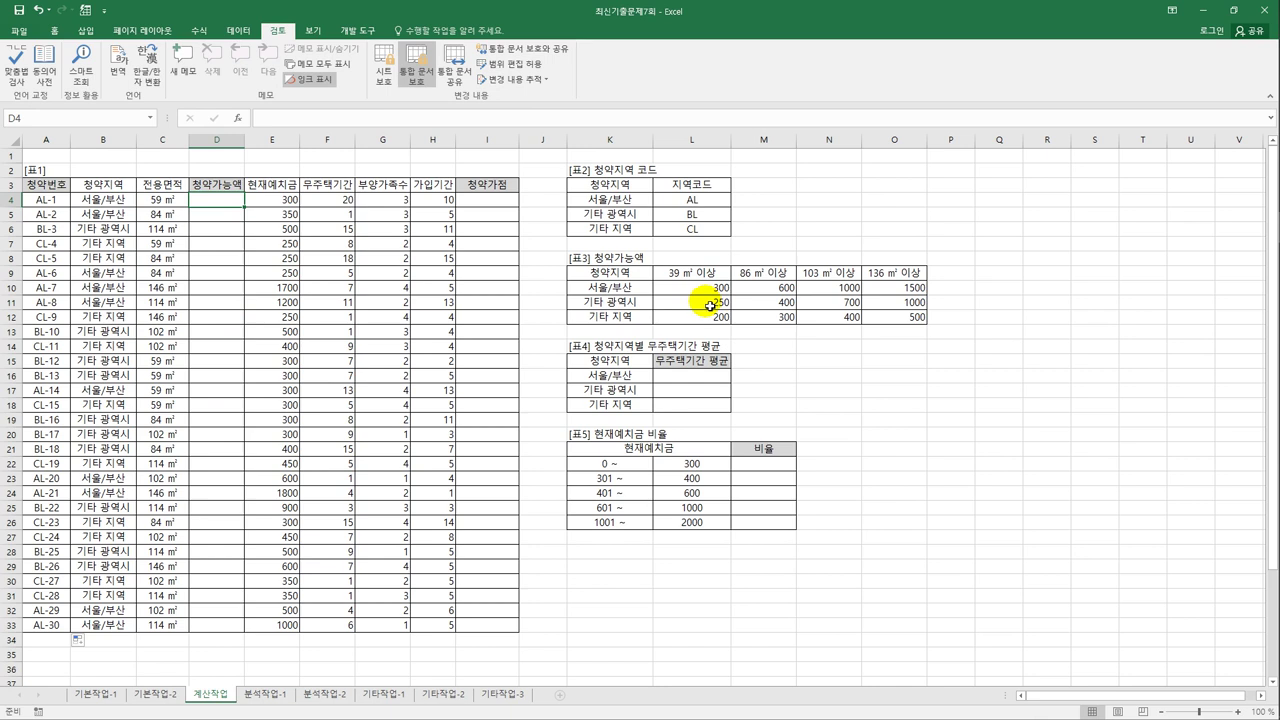
{"action": "left_click_drag", "start_coordinate": [700, 289], "coordinate": [886, 320]}
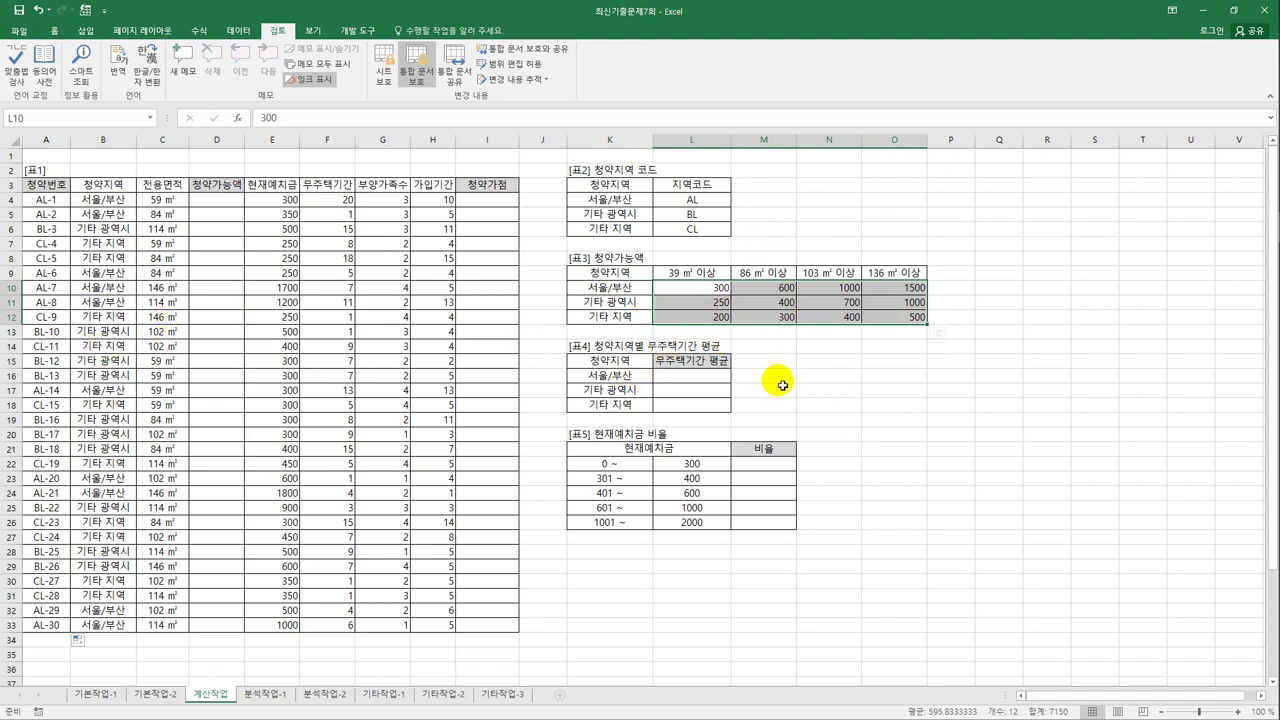
{"action": "left_click", "coordinate": [233, 204]}
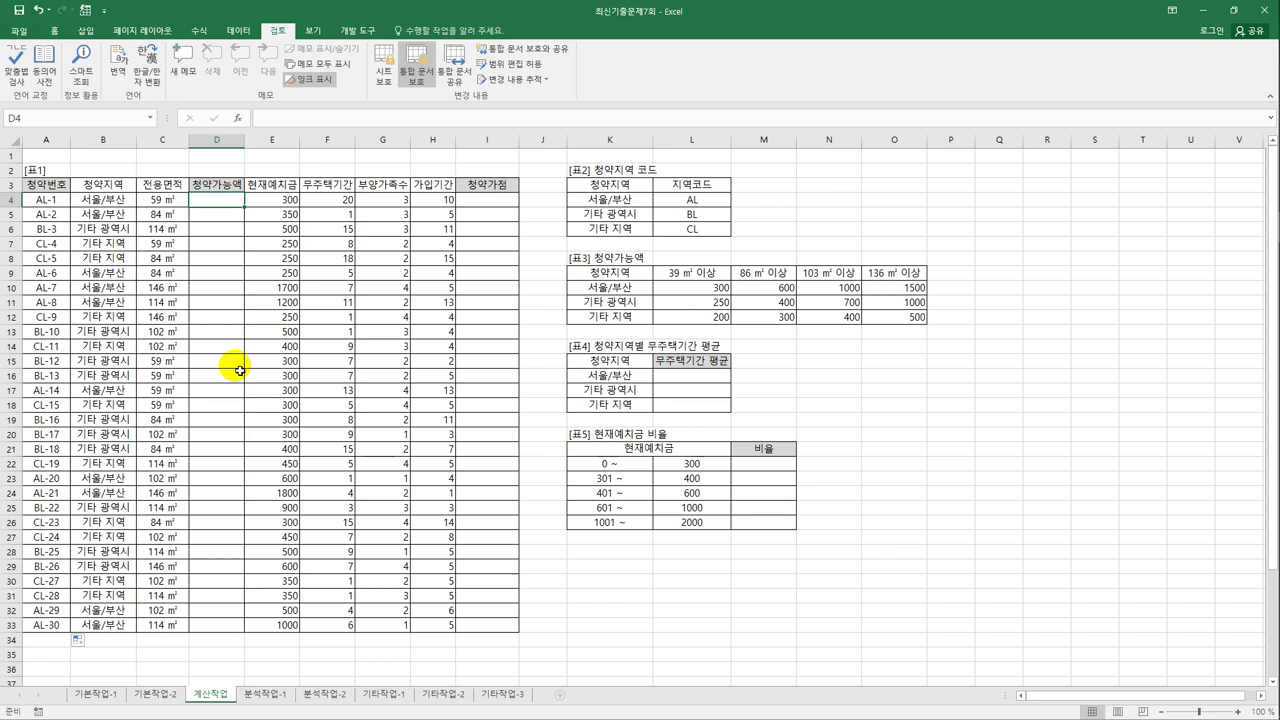
{"action": "type", "text": "=INDEX("}
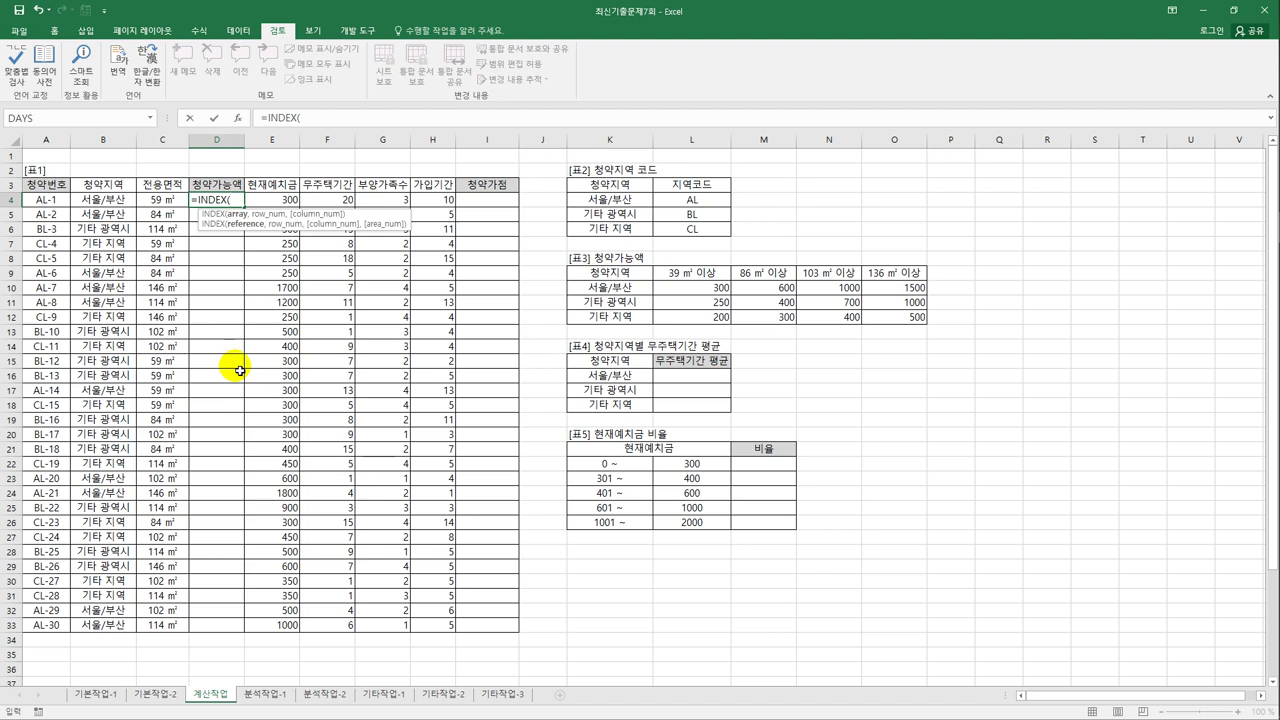
{"action": "left_click_drag", "start_coordinate": [672, 288], "coordinate": [891, 317]}
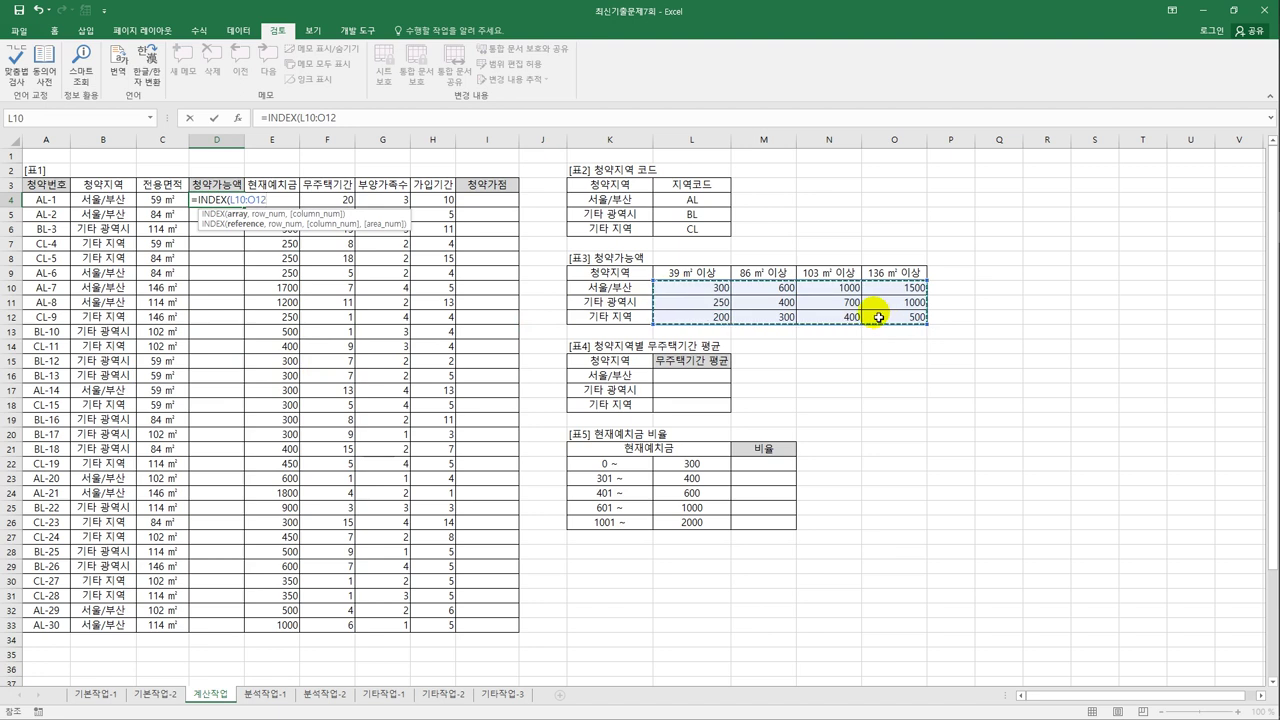
{"action": "key", "text": "F4"}
{"action": "type", "text": ","}
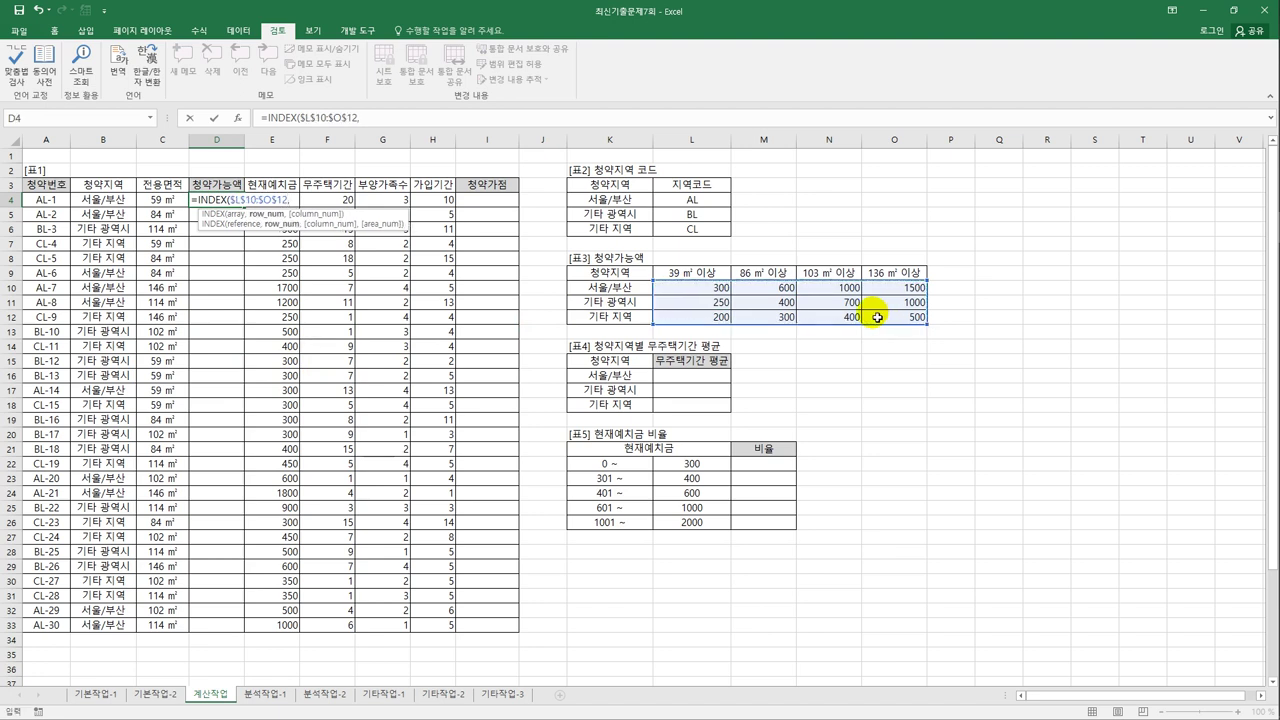
Add a MATCH as the INDEX row number, looking up B4 in the absolute range $K$10:$K$12 with exact match 0.
{"action": "type", "text": "mat"}
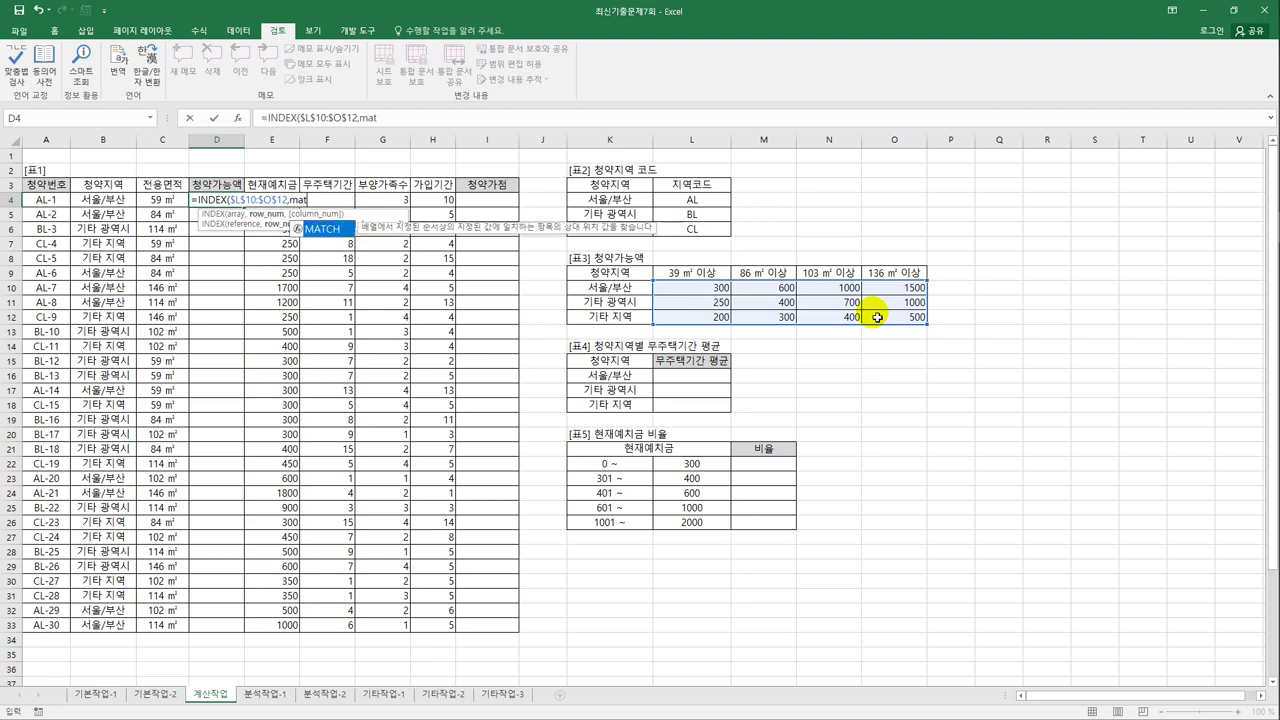
{"action": "key", "text": "Tab"}
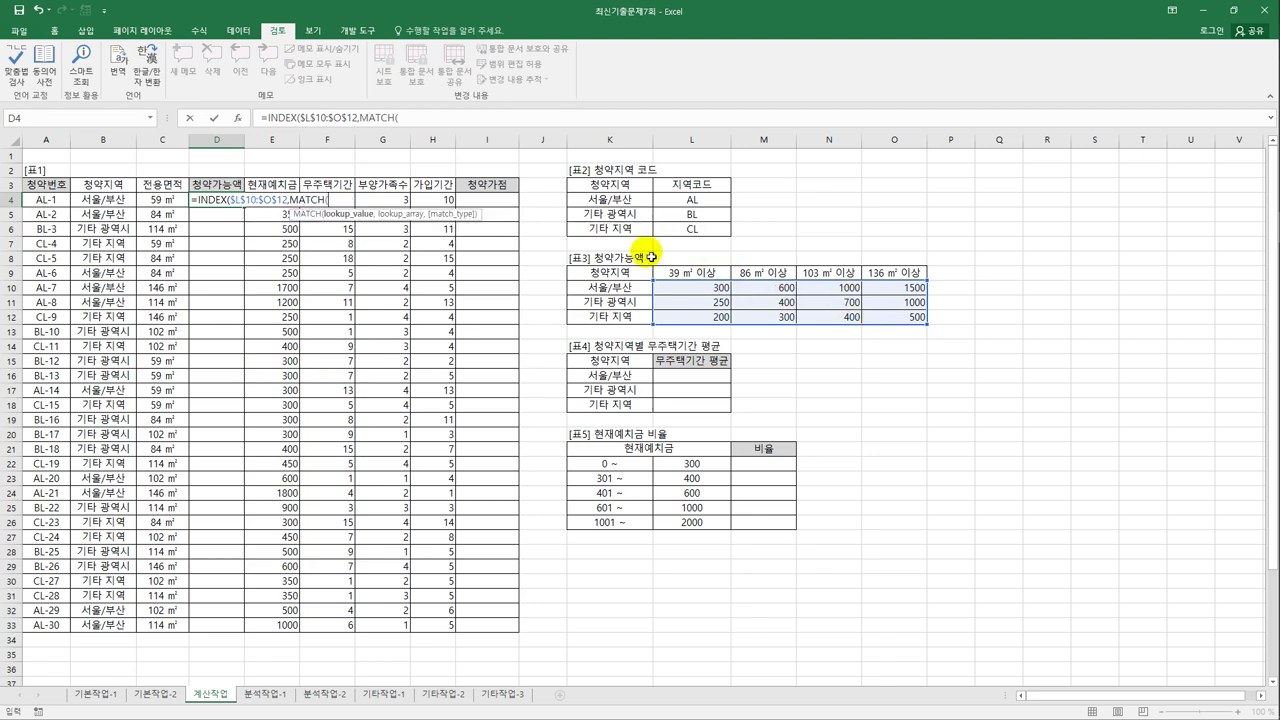
{"action": "left_click", "coordinate": [110, 200]}
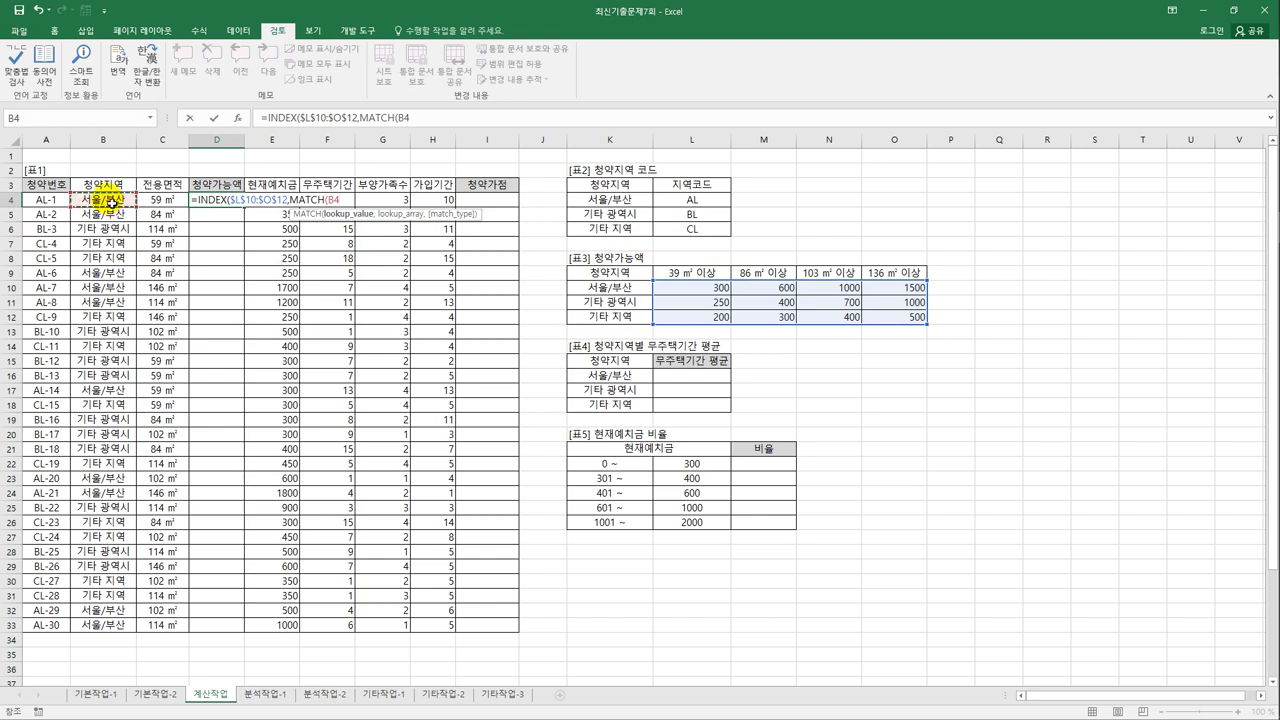
{"action": "type", "text": ","}
{"action": "left_click_drag", "start_coordinate": [610, 287], "coordinate": [614, 321]}
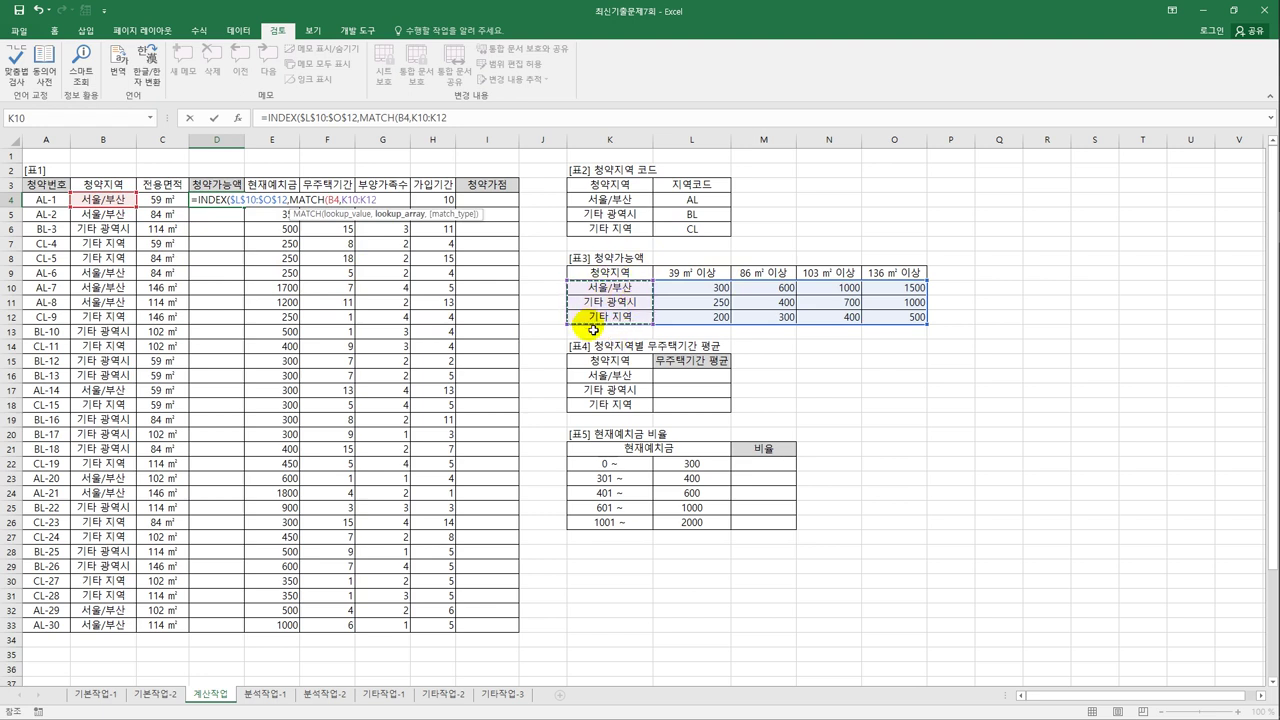
{"action": "key", "text": "F4"}
{"action": "type", "text": ","}
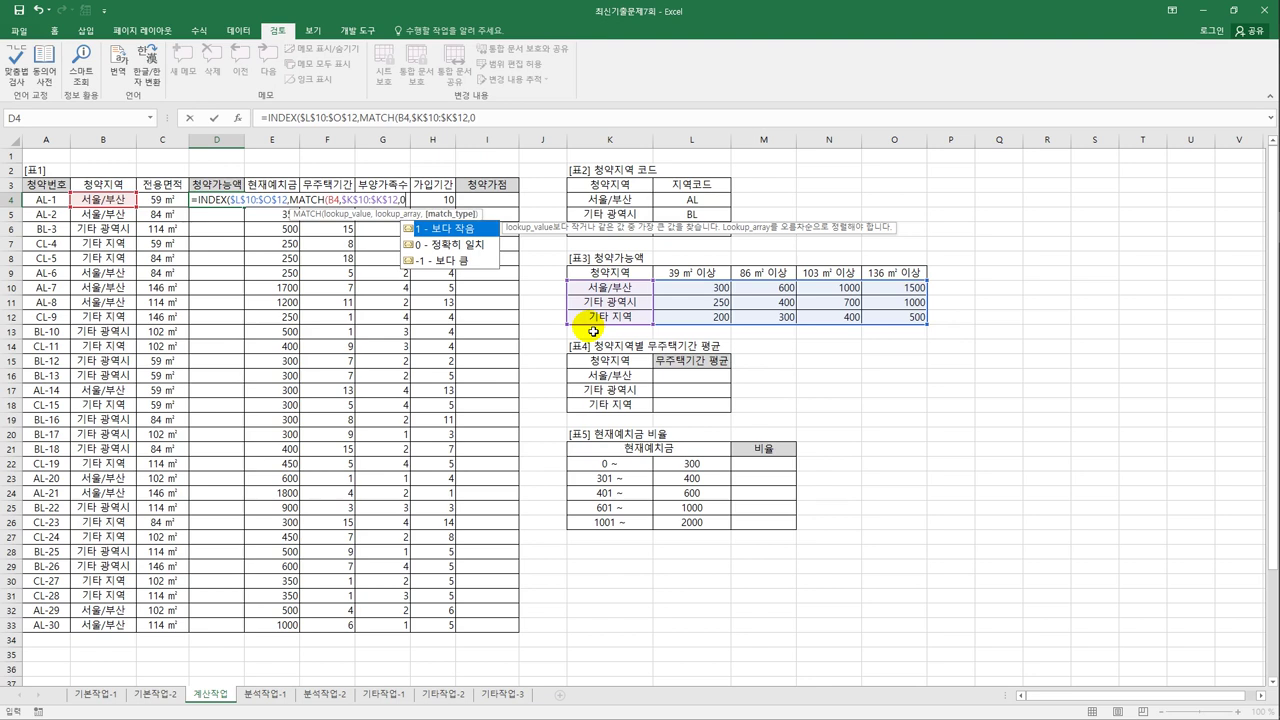
{"action": "type", "text": "0),"}
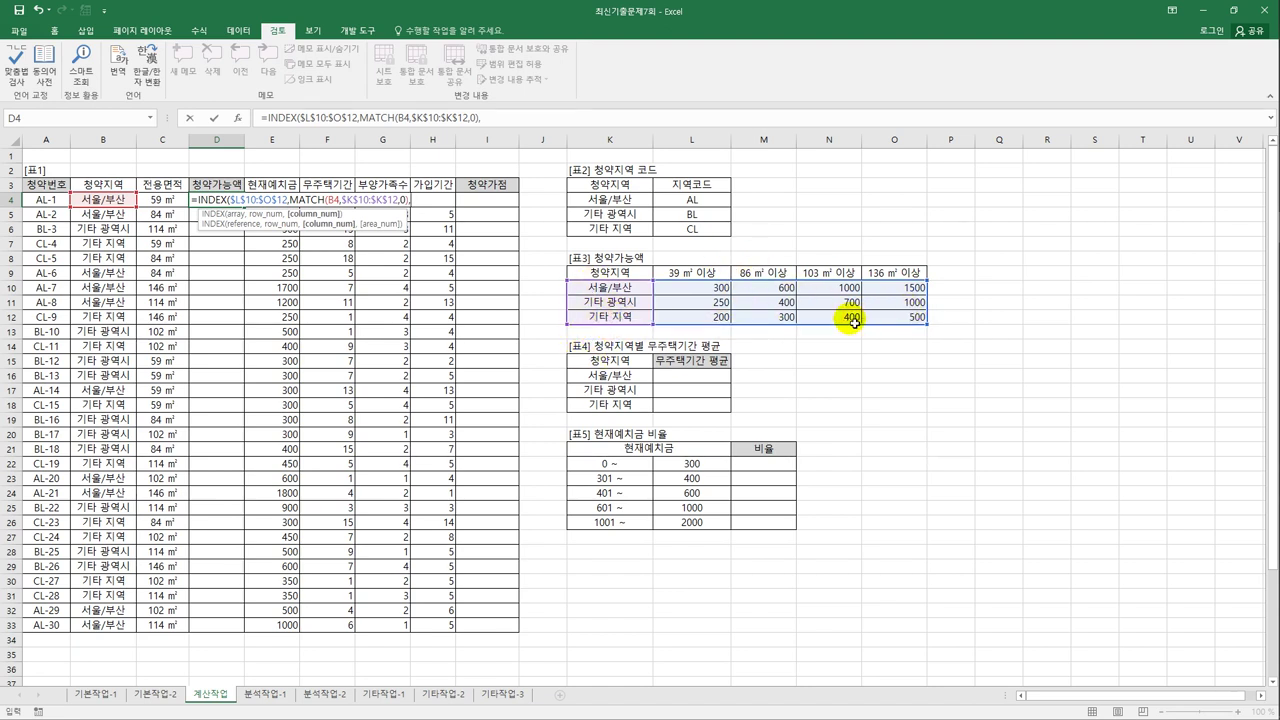
Add a MATCH of C4 in the absolute range $L$9:$O$9 with match type 1 as the column number, and enter the D4 formula.
{"action": "type", "text": "MA"}
{"action": "key", "text": "Tab"}
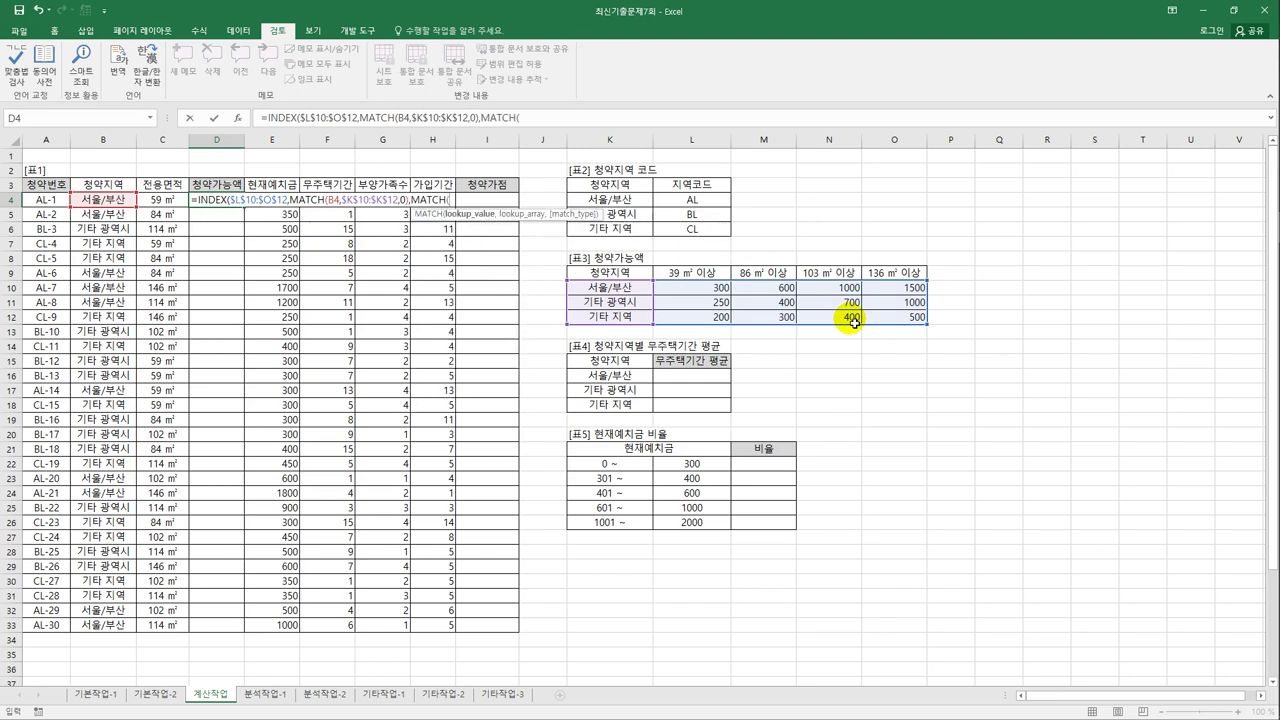
{"action": "left_click", "coordinate": [186, 210]}
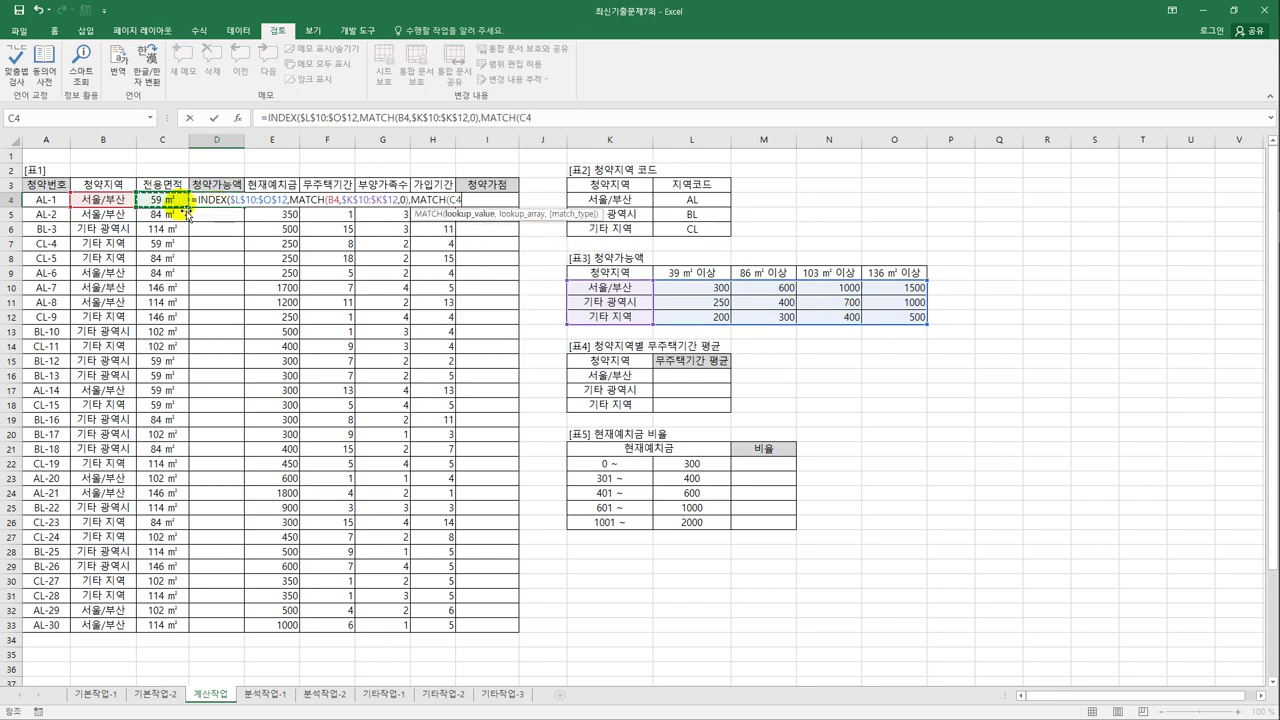
{"action": "type", "text": ","}
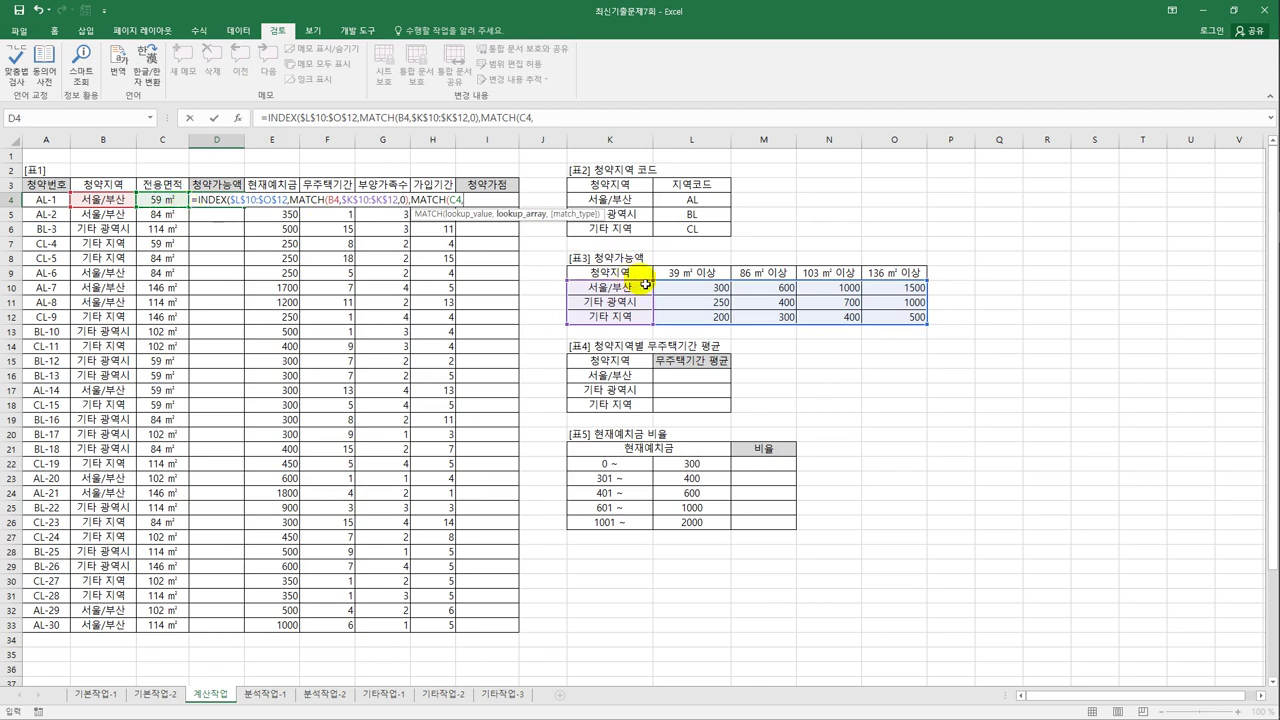
{"action": "left_click_drag", "start_coordinate": [703, 277], "coordinate": [900, 282]}
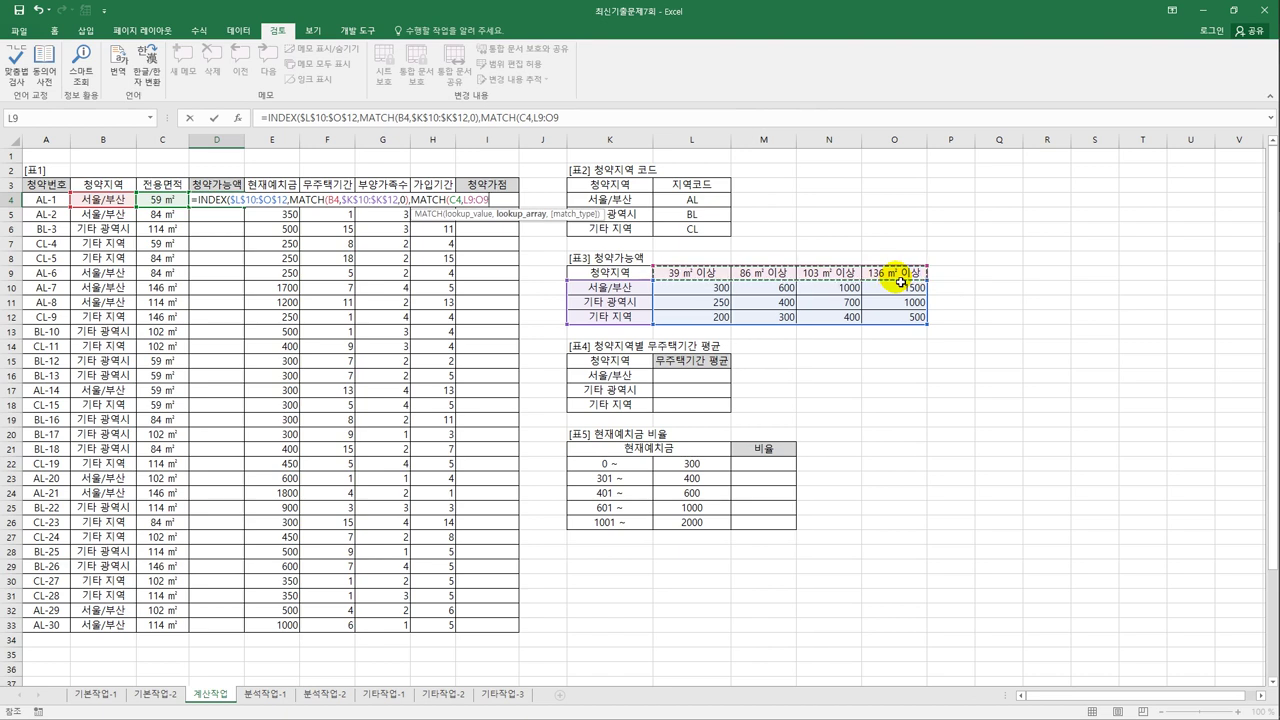
{"action": "key", "text": "F4"}
{"action": "type", "text": ","}
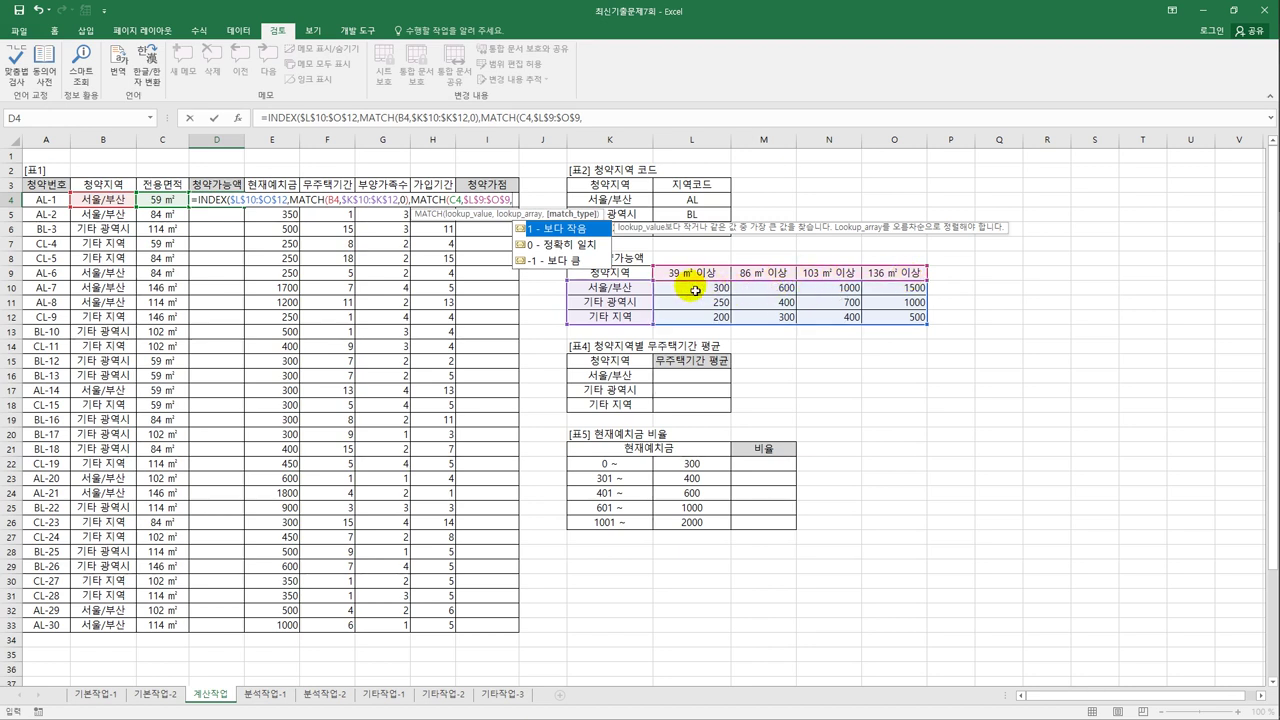
{"action": "type", "text": "1"}
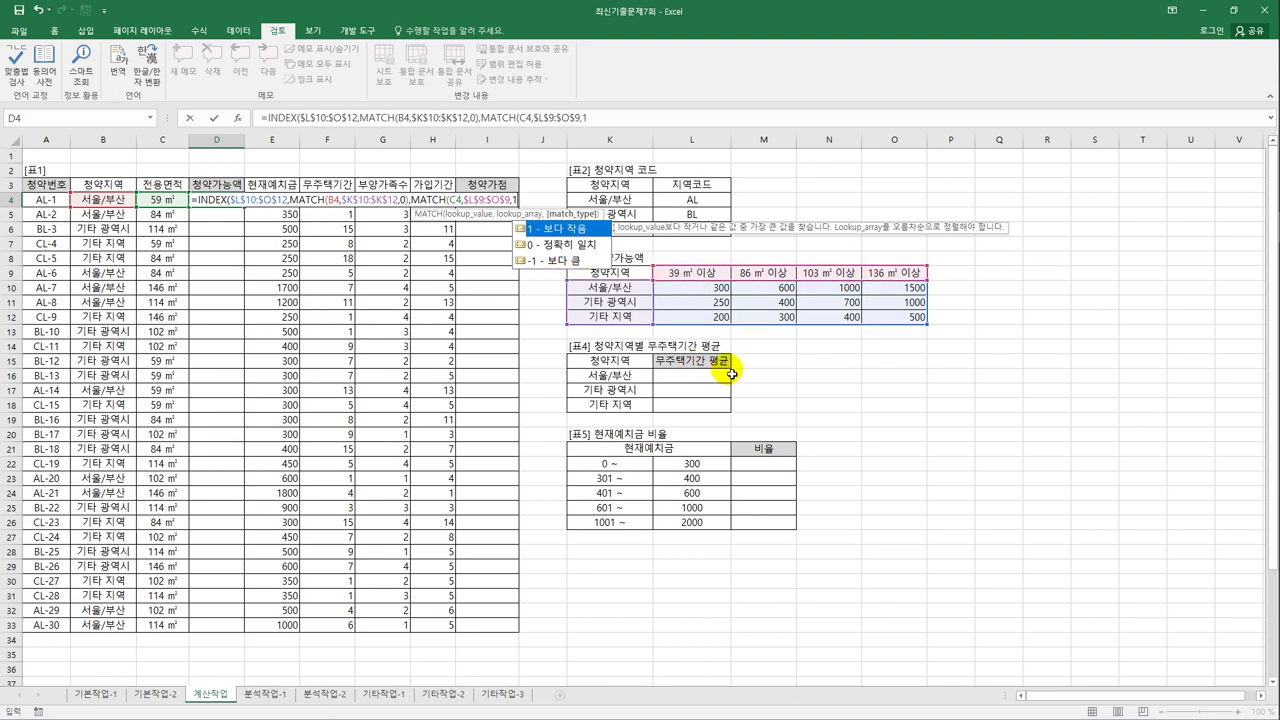
{"action": "type", "text": "))"}
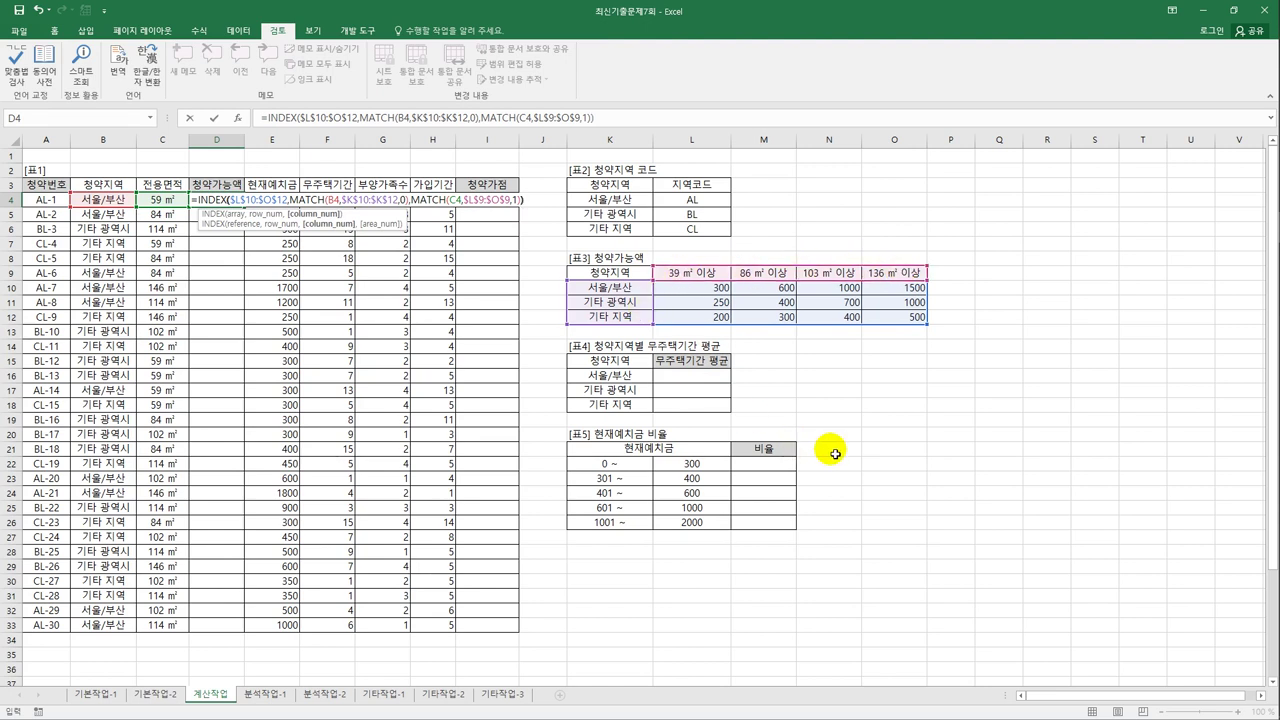
{"action": "key", "text": "ctrl+Return"}
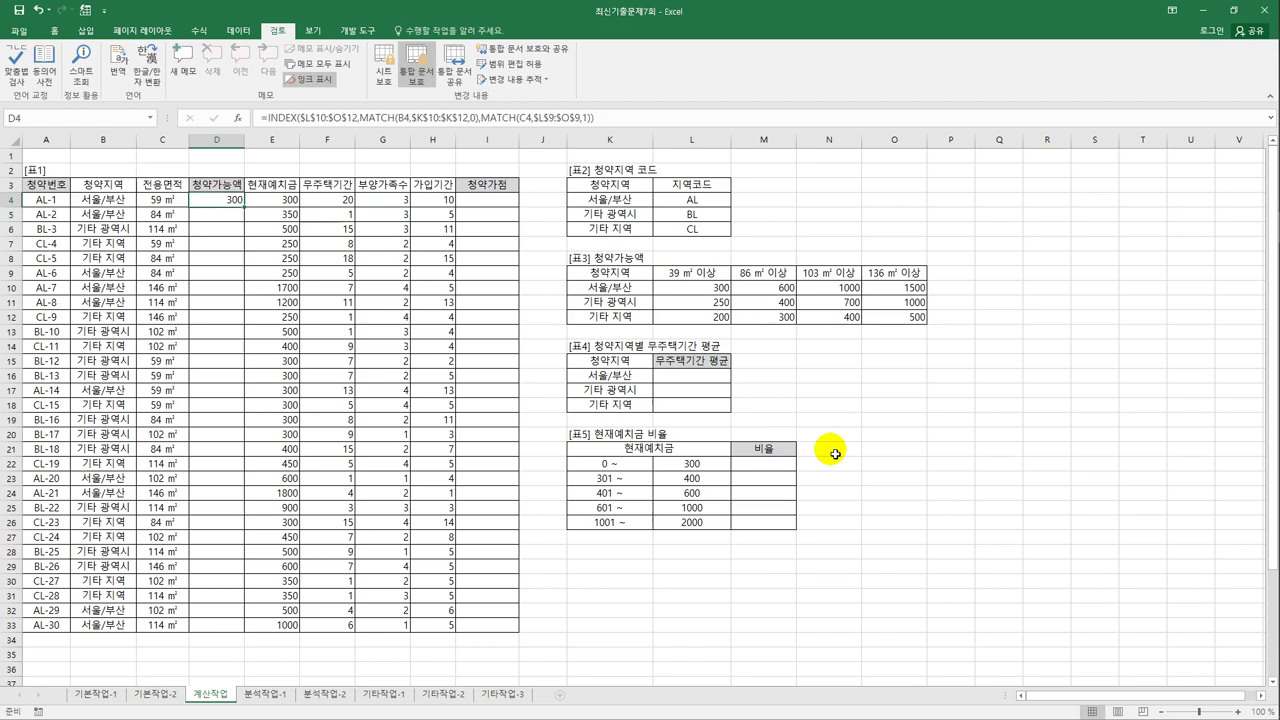
Check the D4 result against the [표3] table and fill the formula down to D33.
{"action": "left_click", "coordinate": [622, 293]}
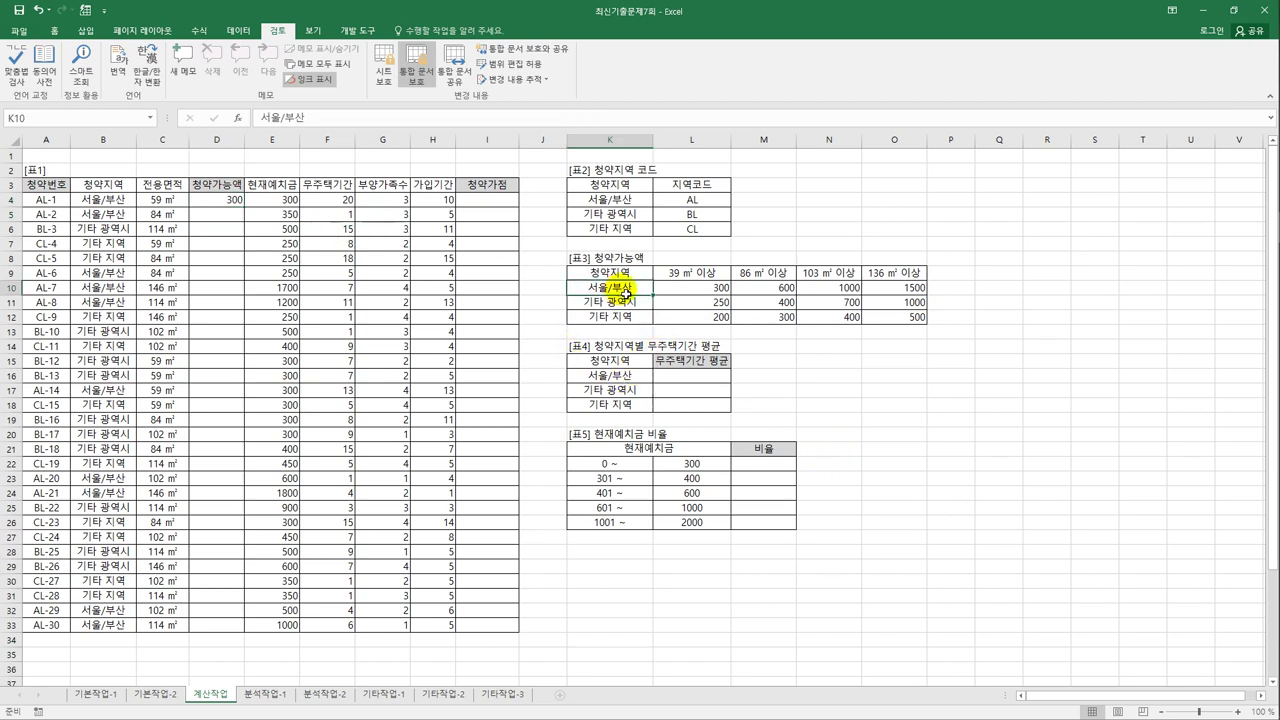
{"action": "left_click", "coordinate": [694, 292]}
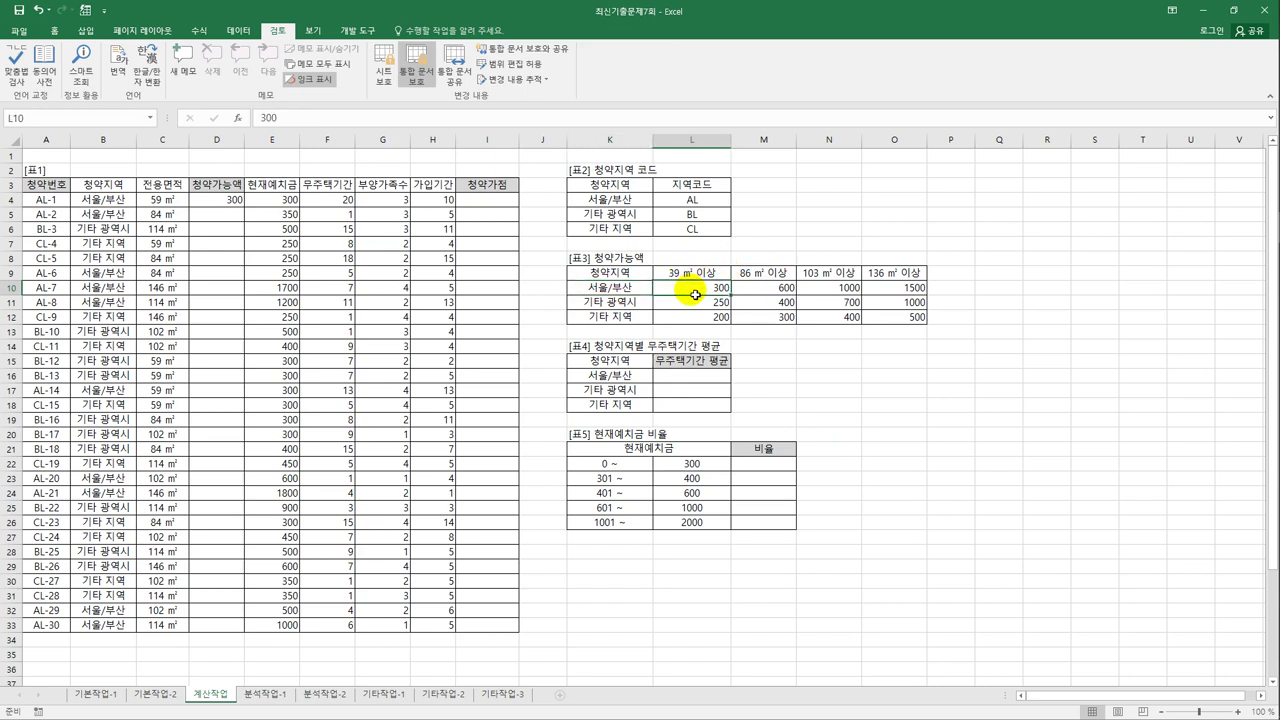
{"action": "left_click", "coordinate": [228, 200]}
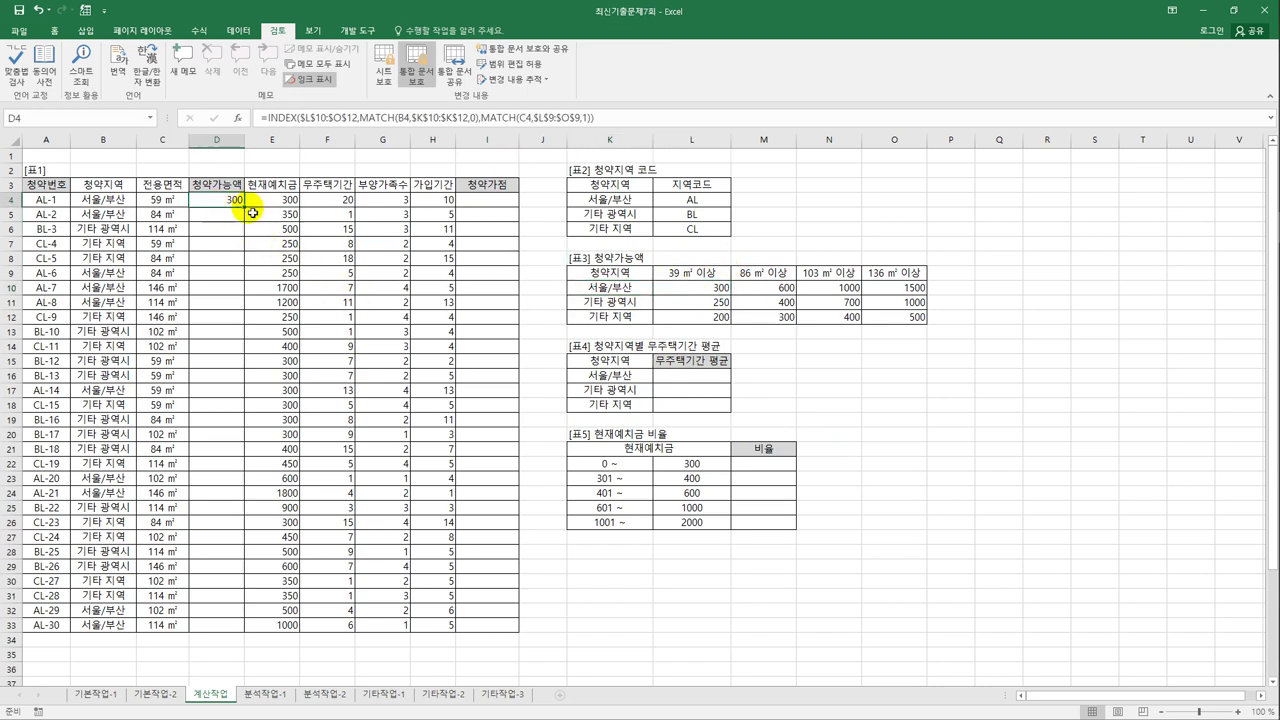
{"action": "double_click", "coordinate": [246, 208]}
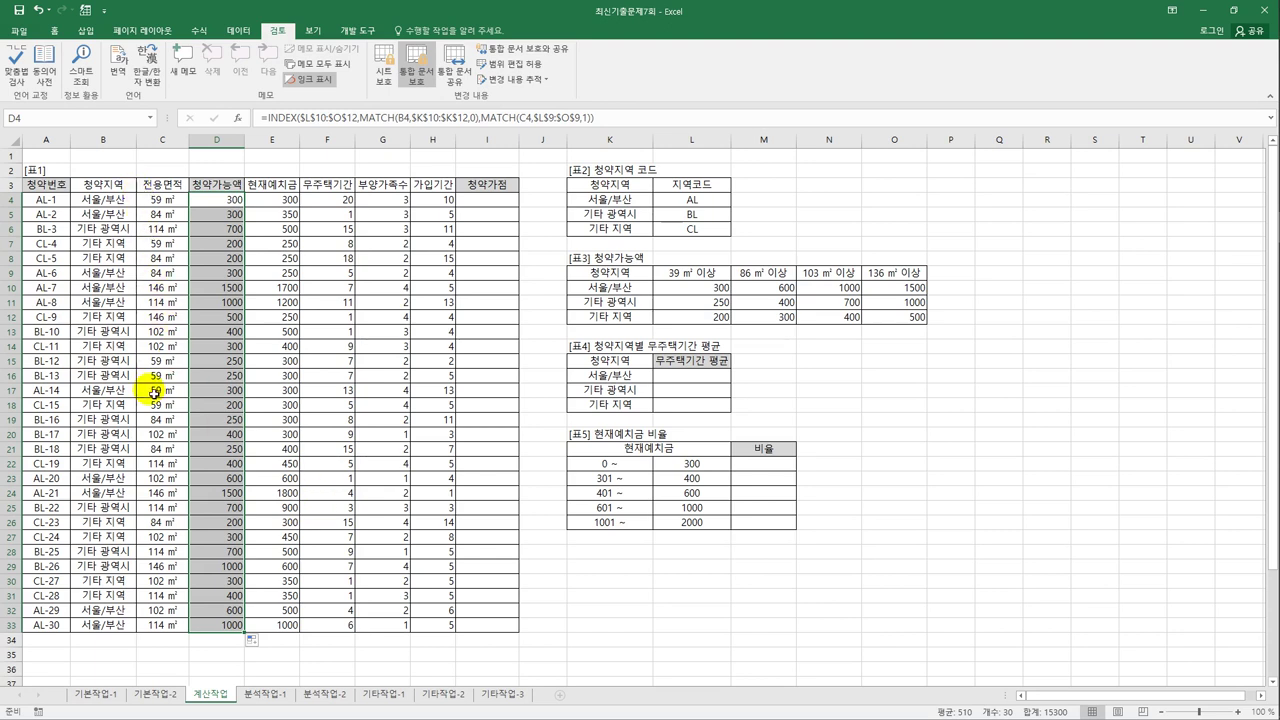
Start an AVERAGE formula with a nested IF in L16, under 무주택기간 평균 in [표4].
{"action": "left_click", "coordinate": [338, 199]}
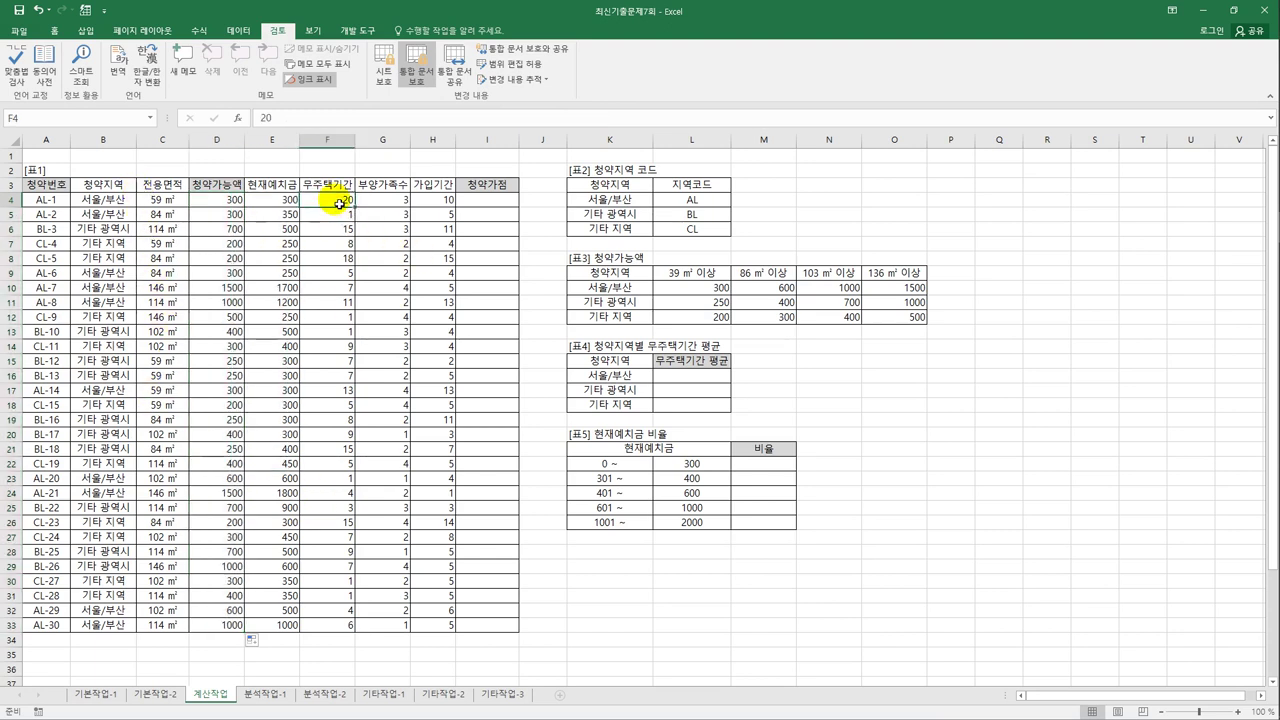
{"action": "left_click_drag", "start_coordinate": [678, 376], "coordinate": [682, 404]}
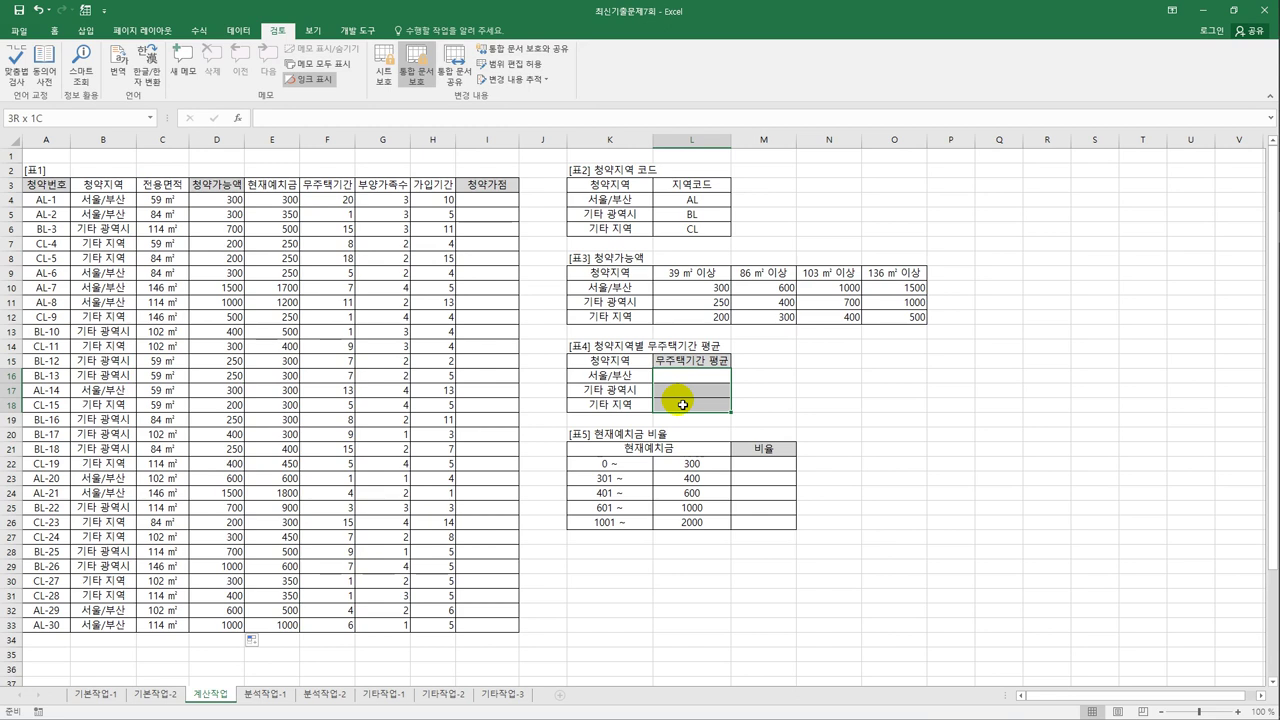
{"action": "left_click_drag", "start_coordinate": [682, 404], "coordinate": [682, 404]}
{"action": "left_click", "coordinate": [682, 376]}
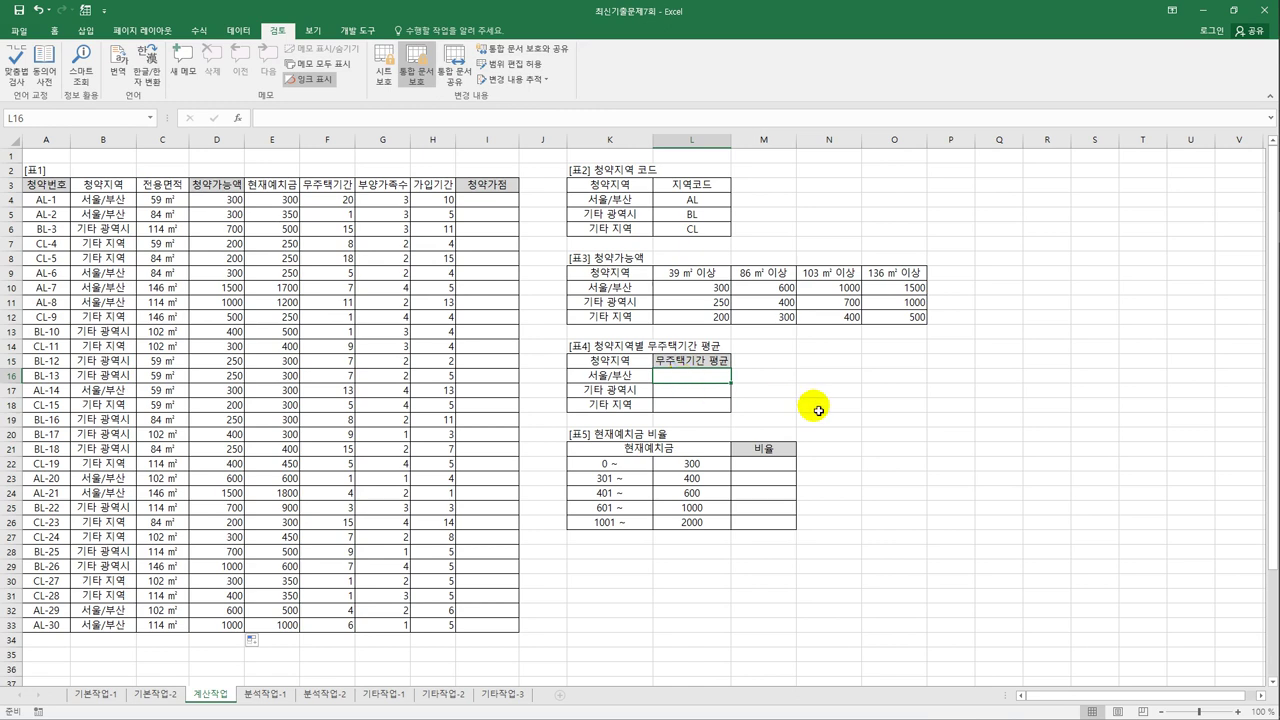
{"action": "type", "text": "="}
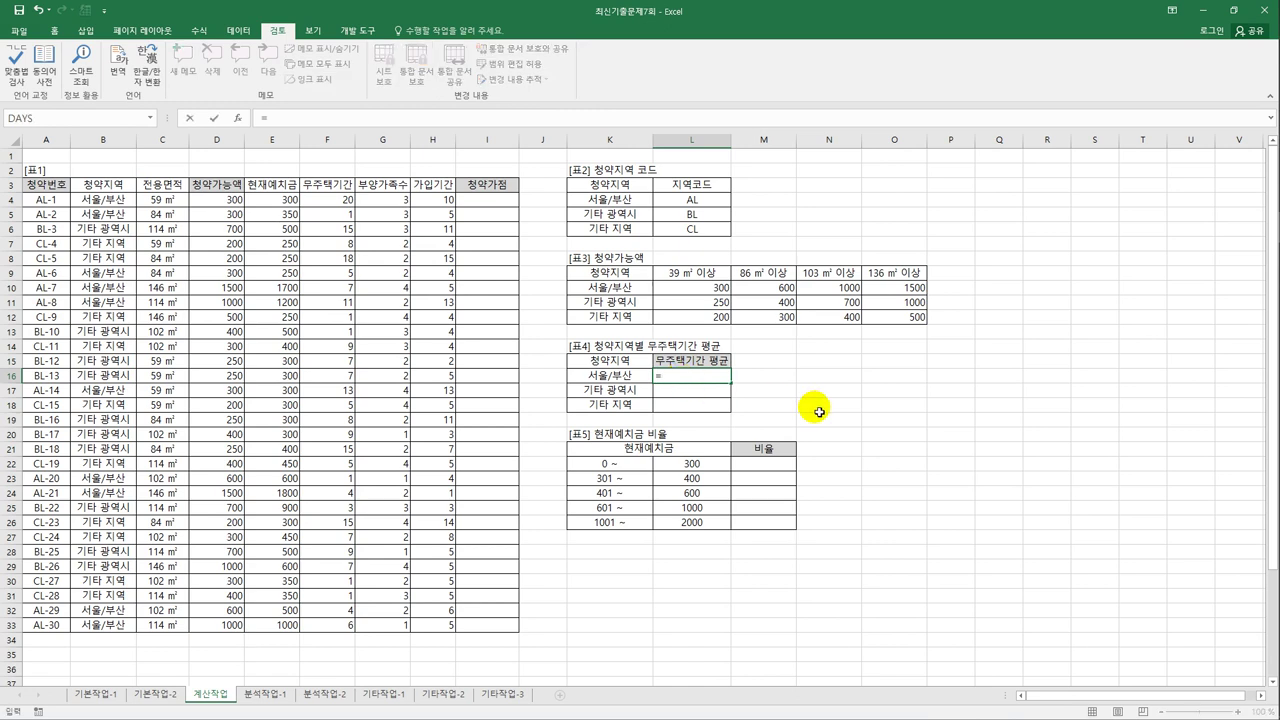
{"action": "type", "text": "av"}
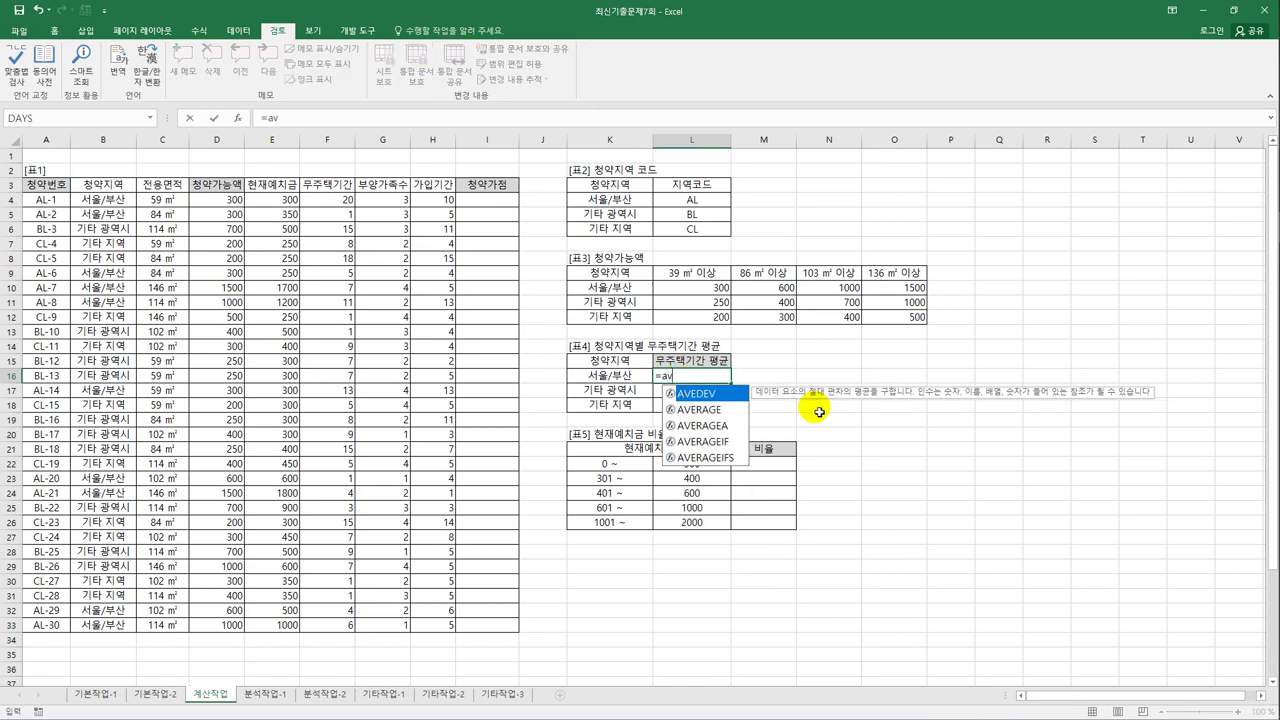
{"action": "key", "text": "Down"}
{"action": "key", "text": "Tab"}
{"action": "type", "text": "If("}
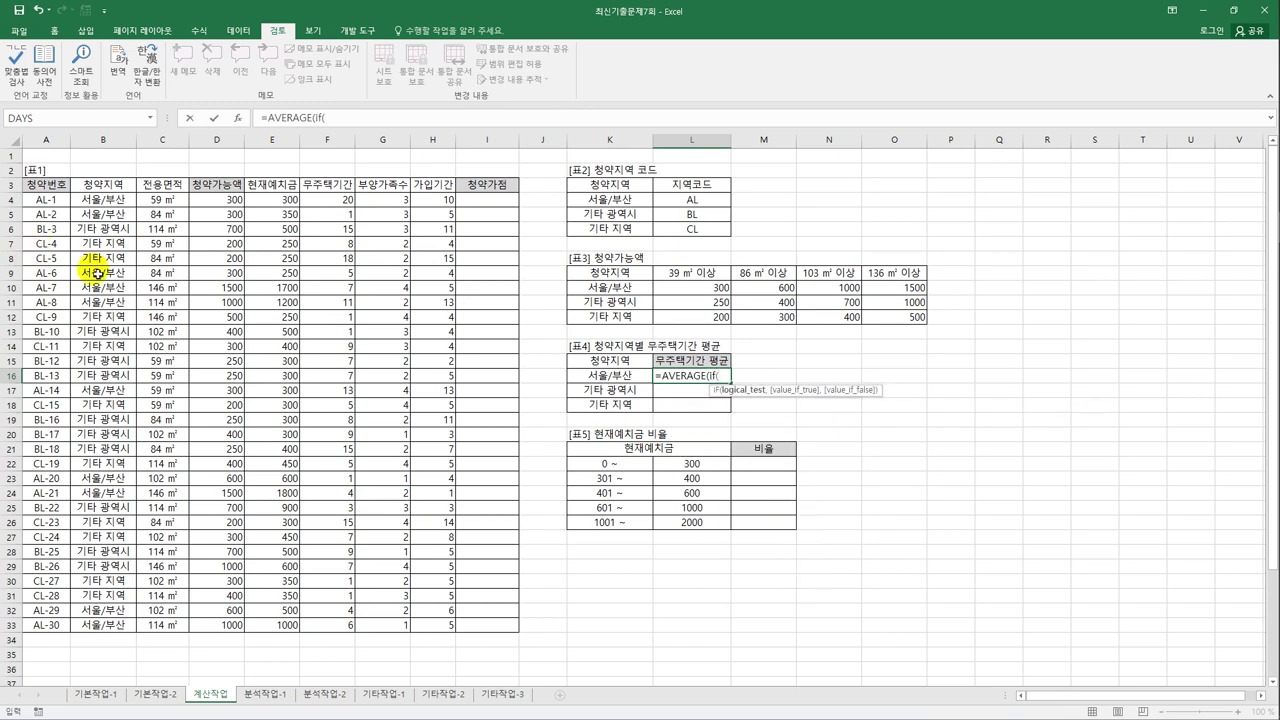
Set the IF condition to $B$4:$B$33=K16 with $F$4:$F$33 as the value if true, and close the IF.
{"action": "left_click_drag", "start_coordinate": [100, 200], "coordinate": [108, 636]}
{"action": "key", "text": "F4"}
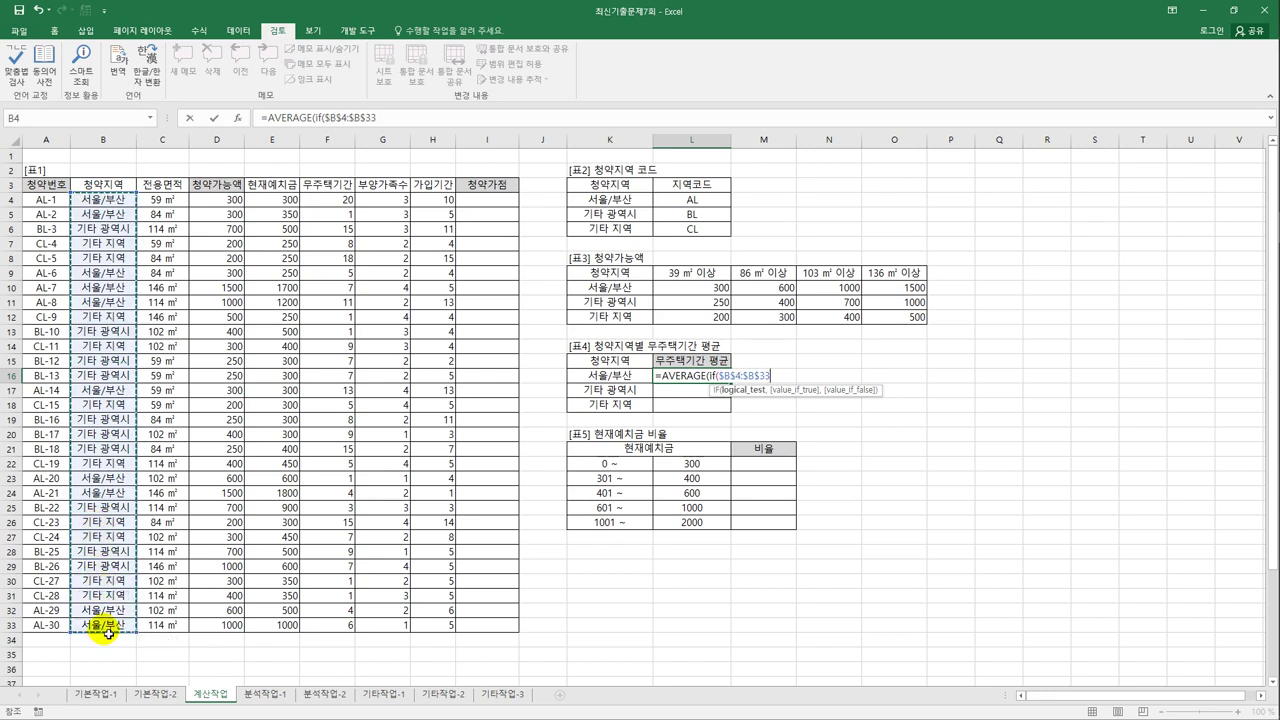
{"action": "type", "text": "="}
{"action": "left_click", "coordinate": [630, 379]}
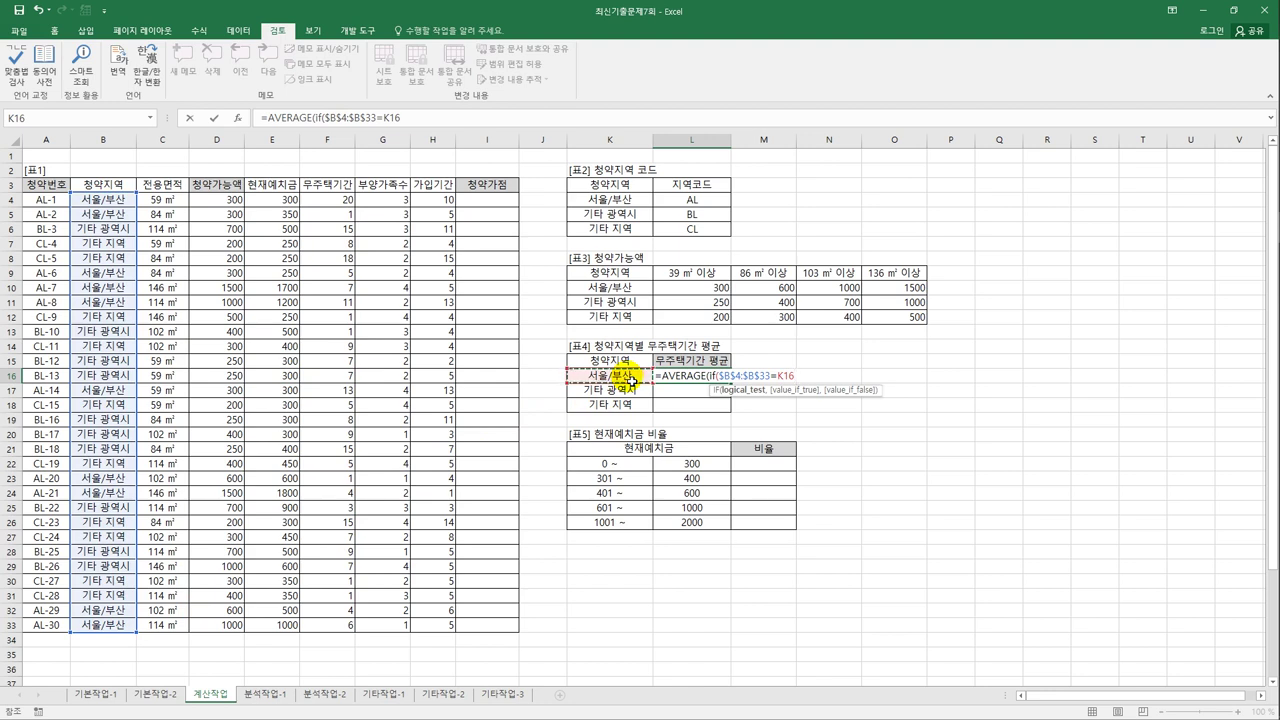
{"action": "type", "text": ","}
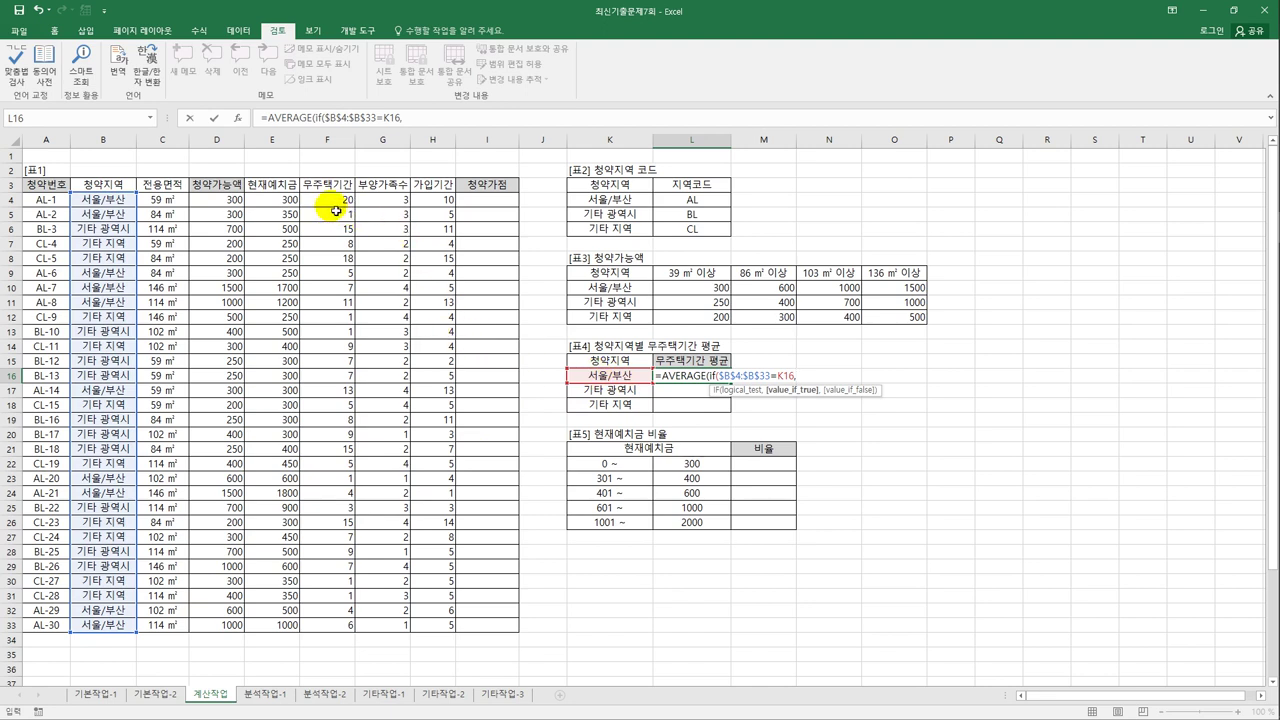
{"action": "left_click_drag", "start_coordinate": [335, 207], "coordinate": [348, 627]}
{"action": "key", "text": "F4"}
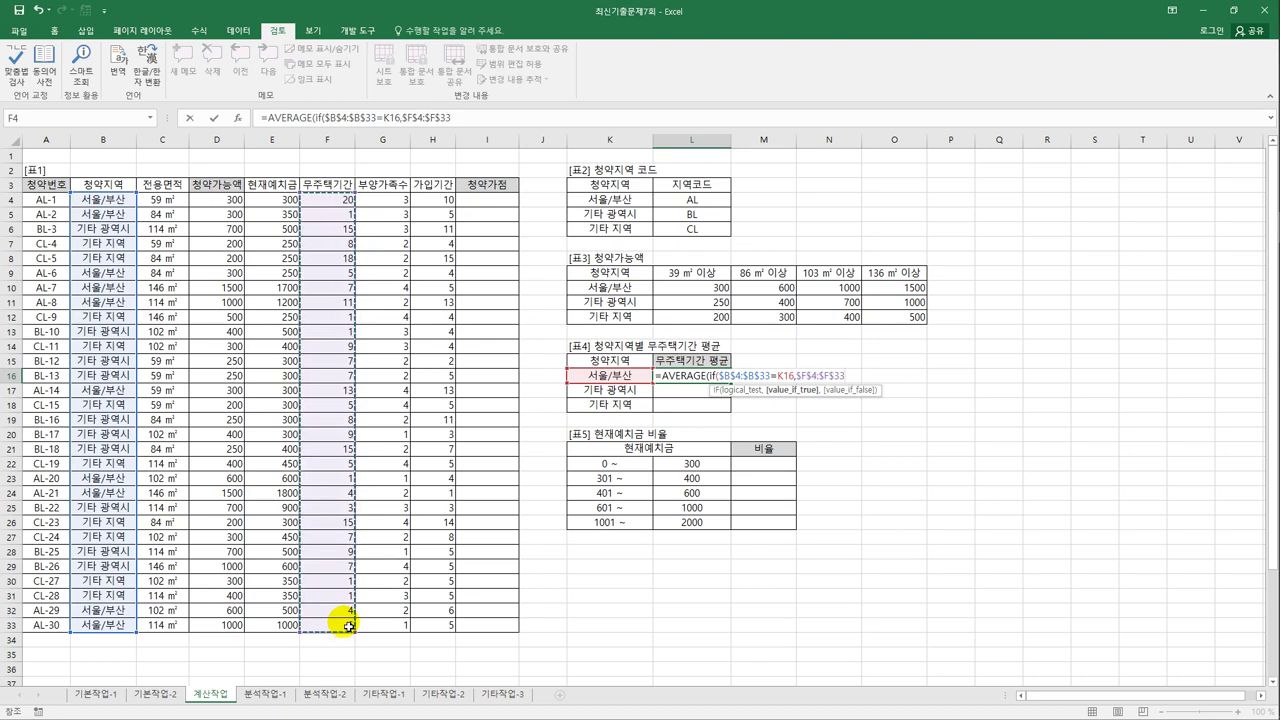
{"action": "type", "text": ")"}
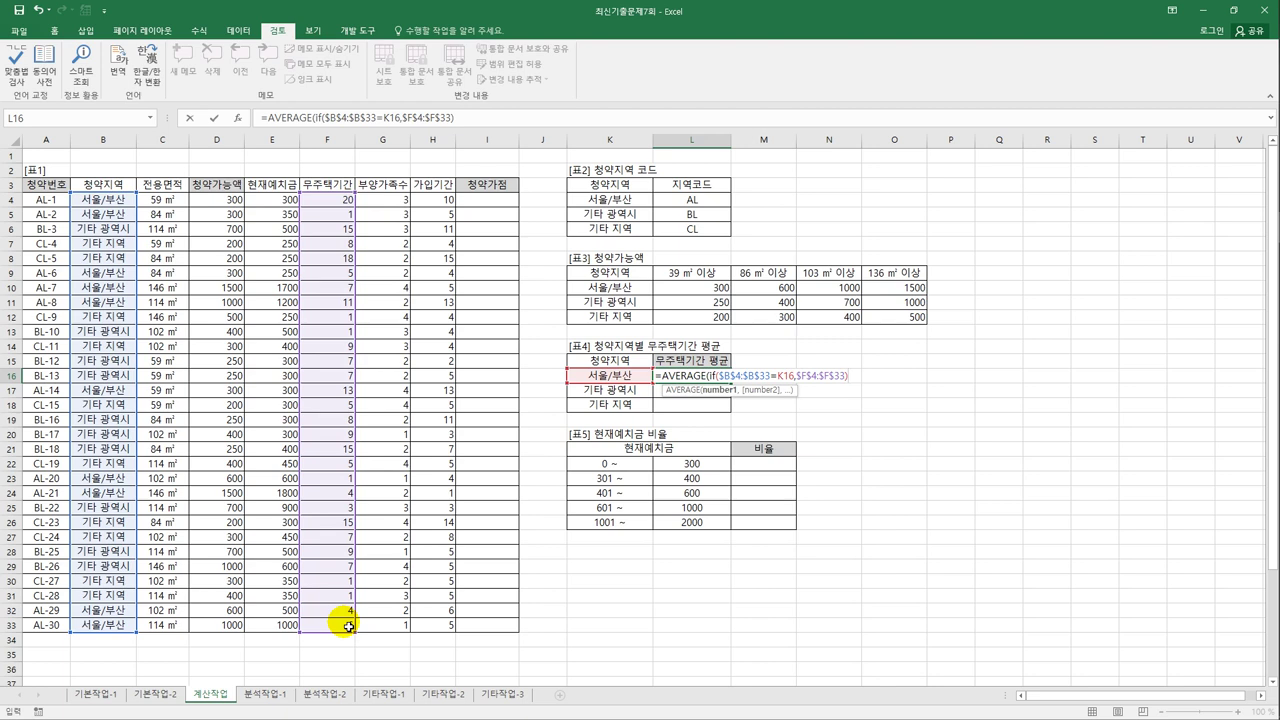
Close the AVERAGE in L16, enter it as an array formula and fill it down to L18.
{"action": "type", "text": ")"}
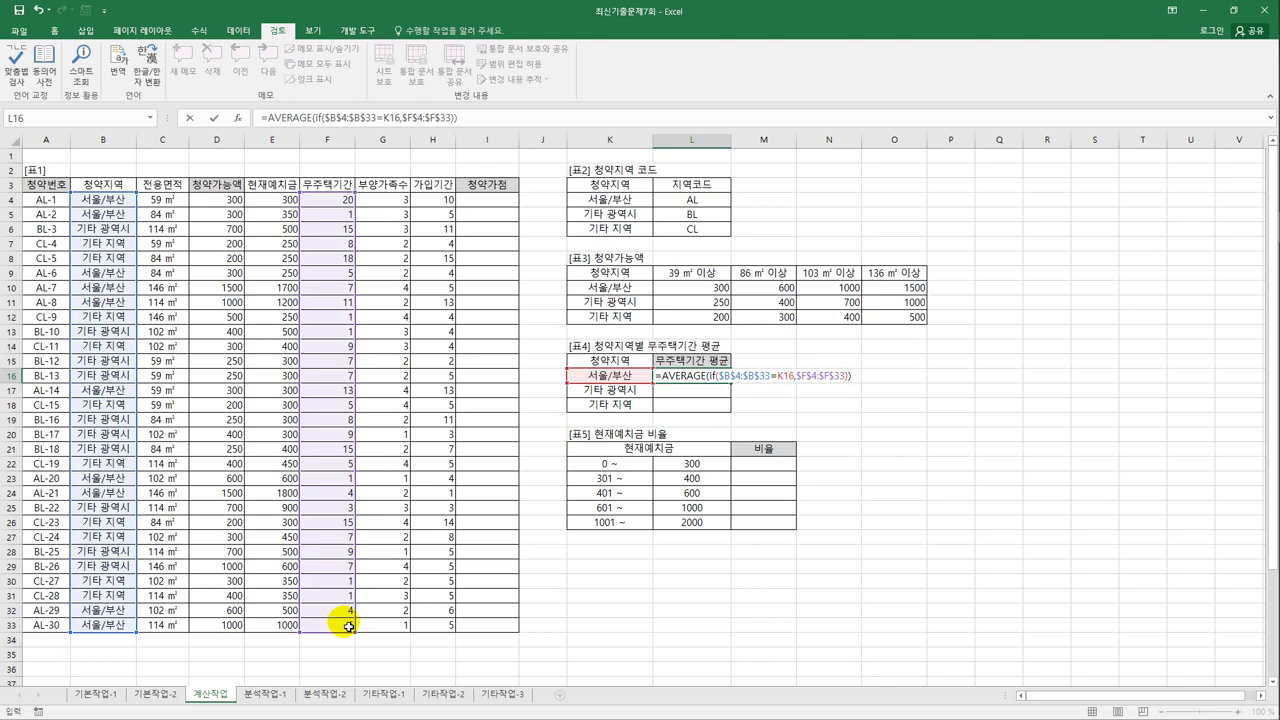
{"action": "key", "text": "ctrl+shift+Return"}
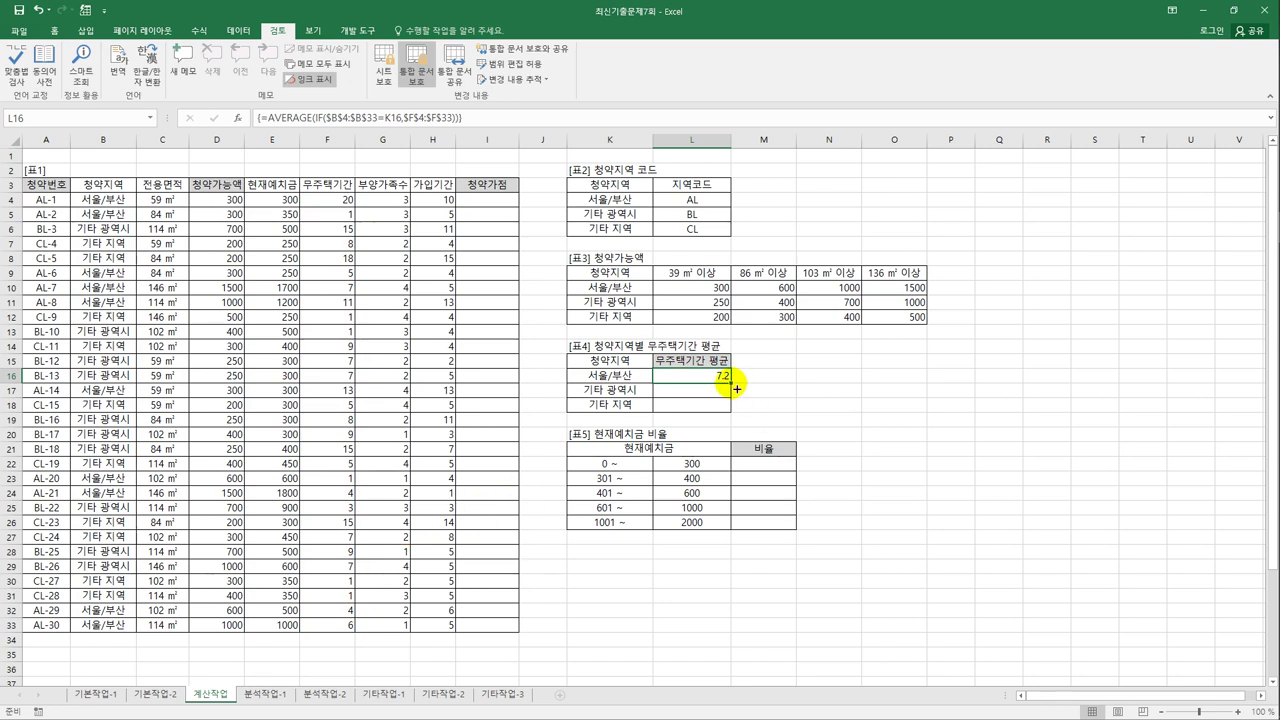
{"action": "left_click_drag", "start_coordinate": [732, 382], "coordinate": [735, 412]}
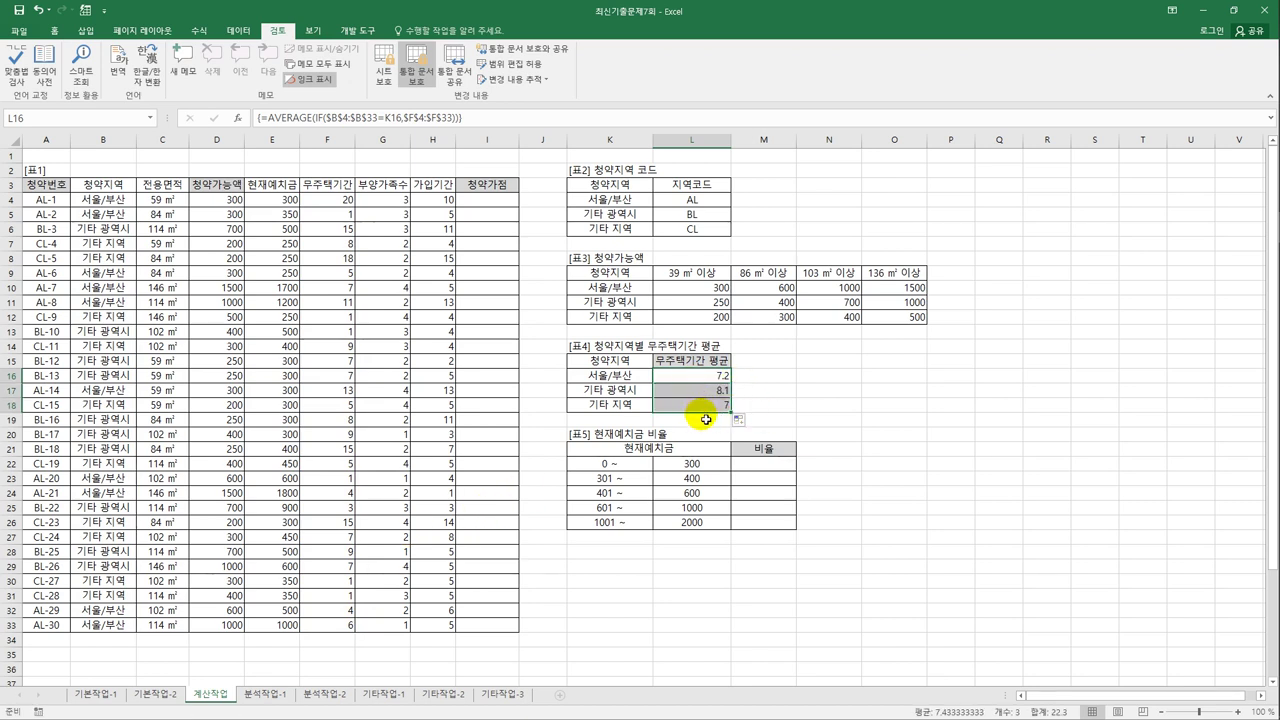
Wrap the AVERAGE formula in L16 in a REPT function.
{"action": "left_click", "coordinate": [700, 375]}
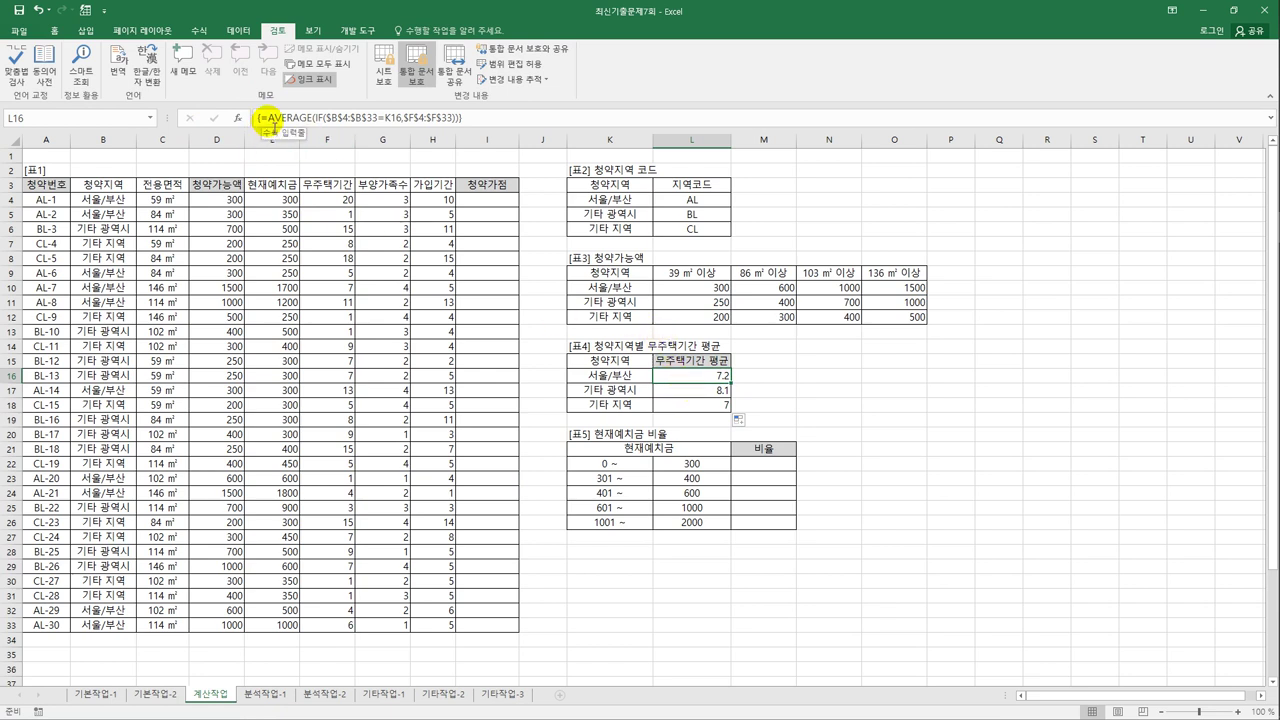
{"action": "left_click", "coordinate": [263, 118]}
{"action": "type", "text": "re"}
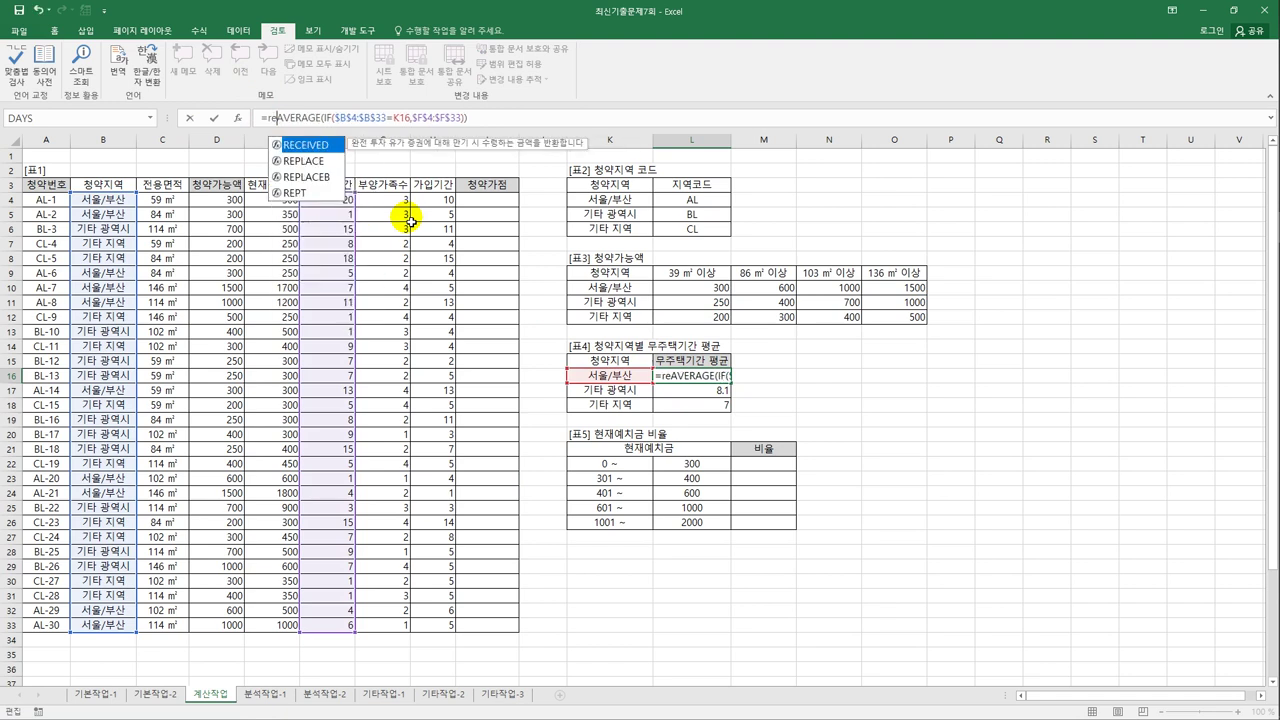
{"action": "key", "text": "Down"}
{"action": "key", "text": "Down"}
{"action": "key", "text": "Down"}
{"action": "key", "text": "Tab"}
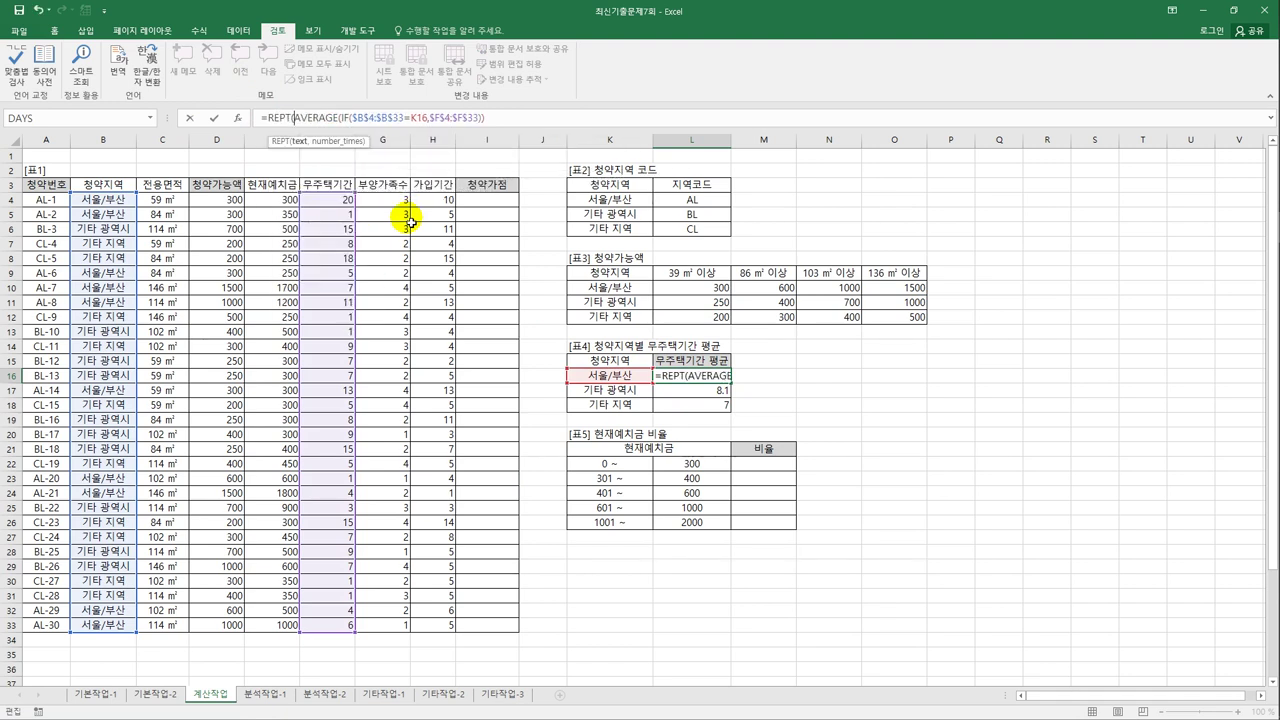
Set the REPT text to the special character "■", keeping the AVERAGE expression as the number of repetitions.
{"action": "type", "text": "\""}
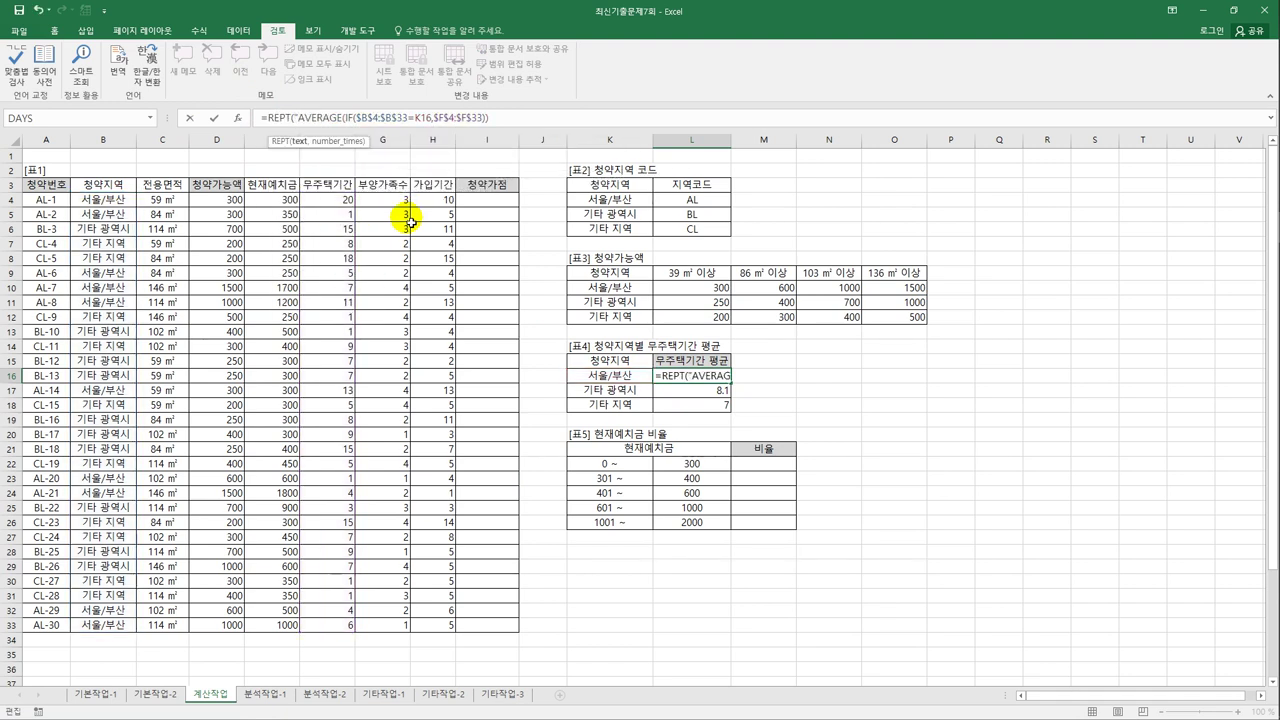
{"action": "type", "text": "ㅁ"}
{"action": "key", "text": "Hangul_Hanja"}
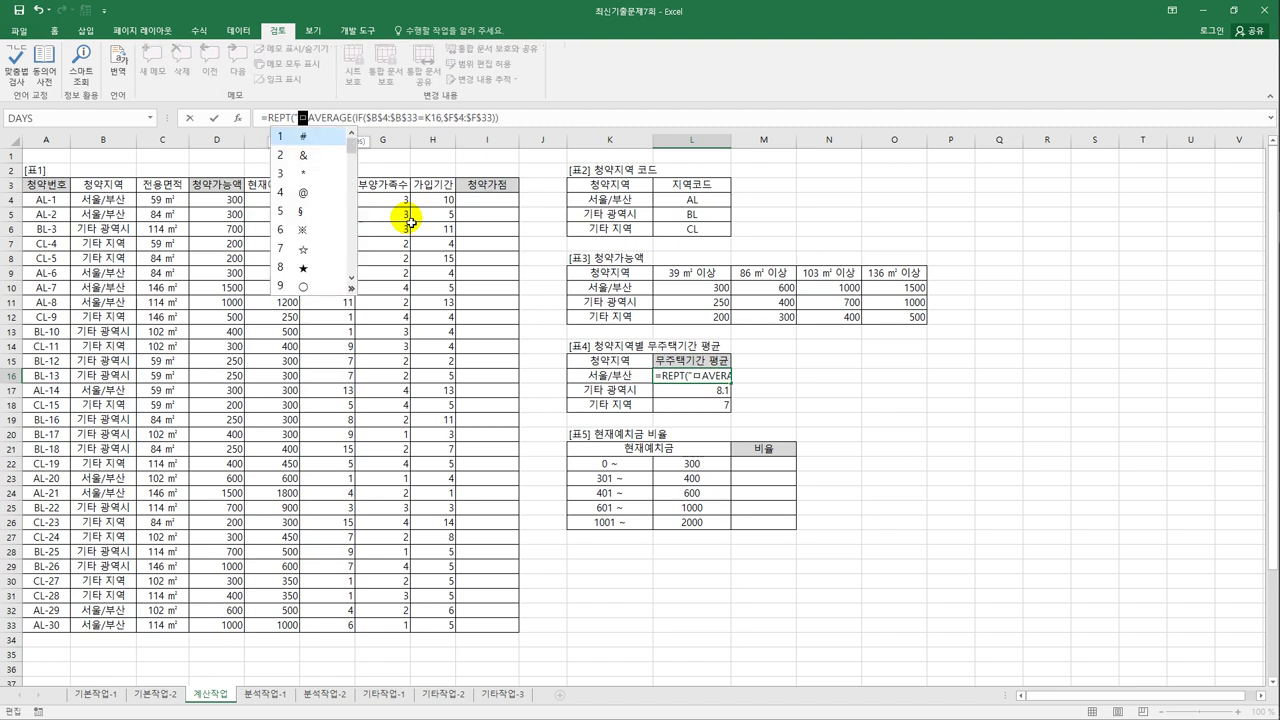
{"action": "left_click", "coordinate": [351, 288]}
{"action": "left_click", "coordinate": [355, 232]}
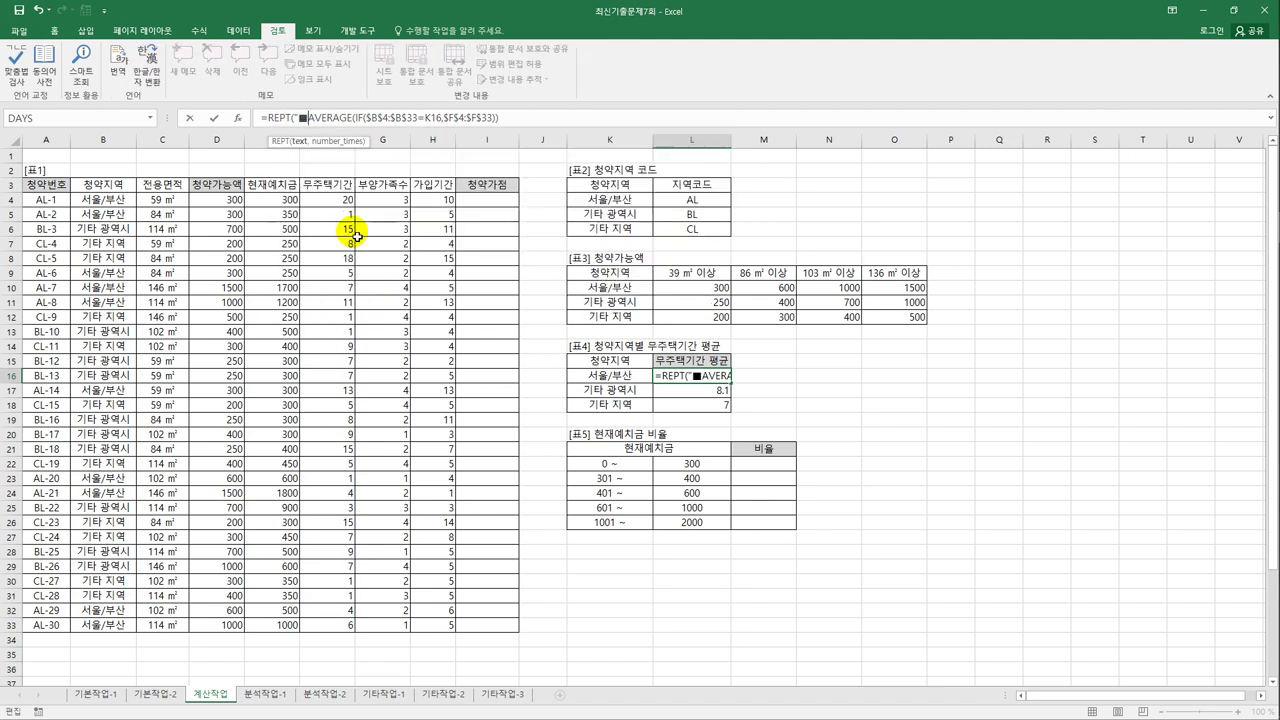
{"action": "type", "text": "\""}
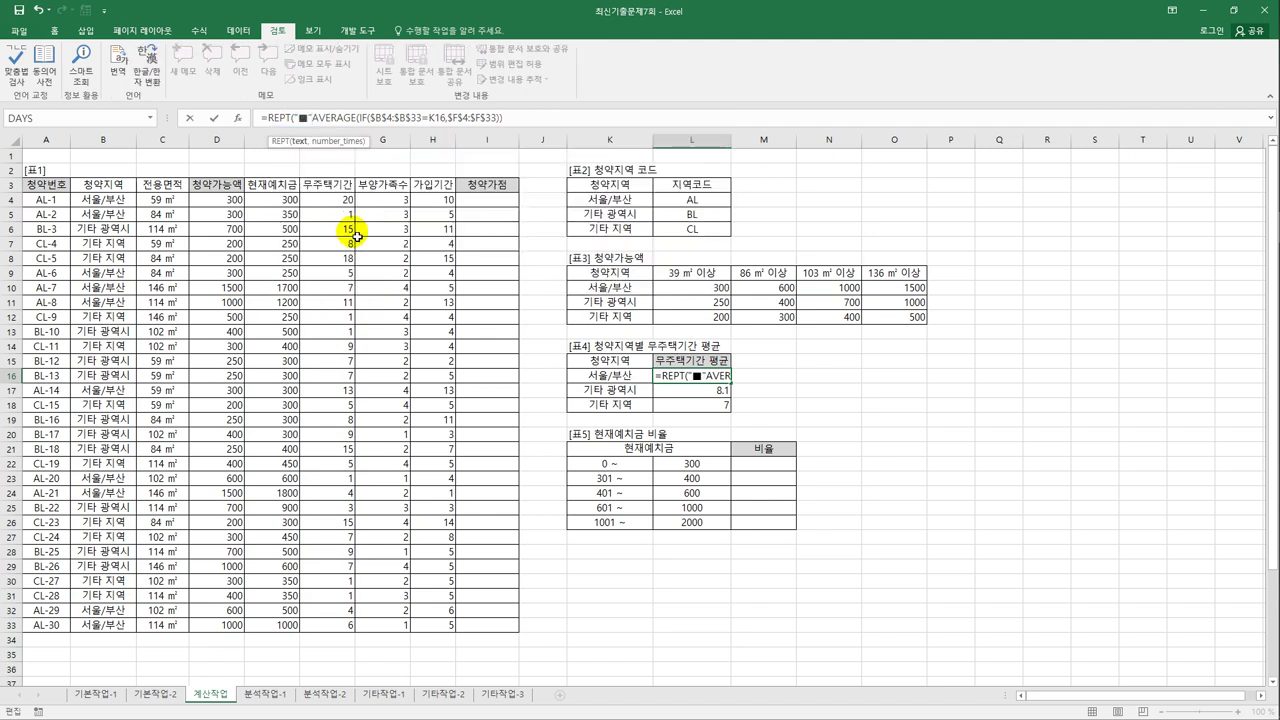
{"action": "type", "text": ","}
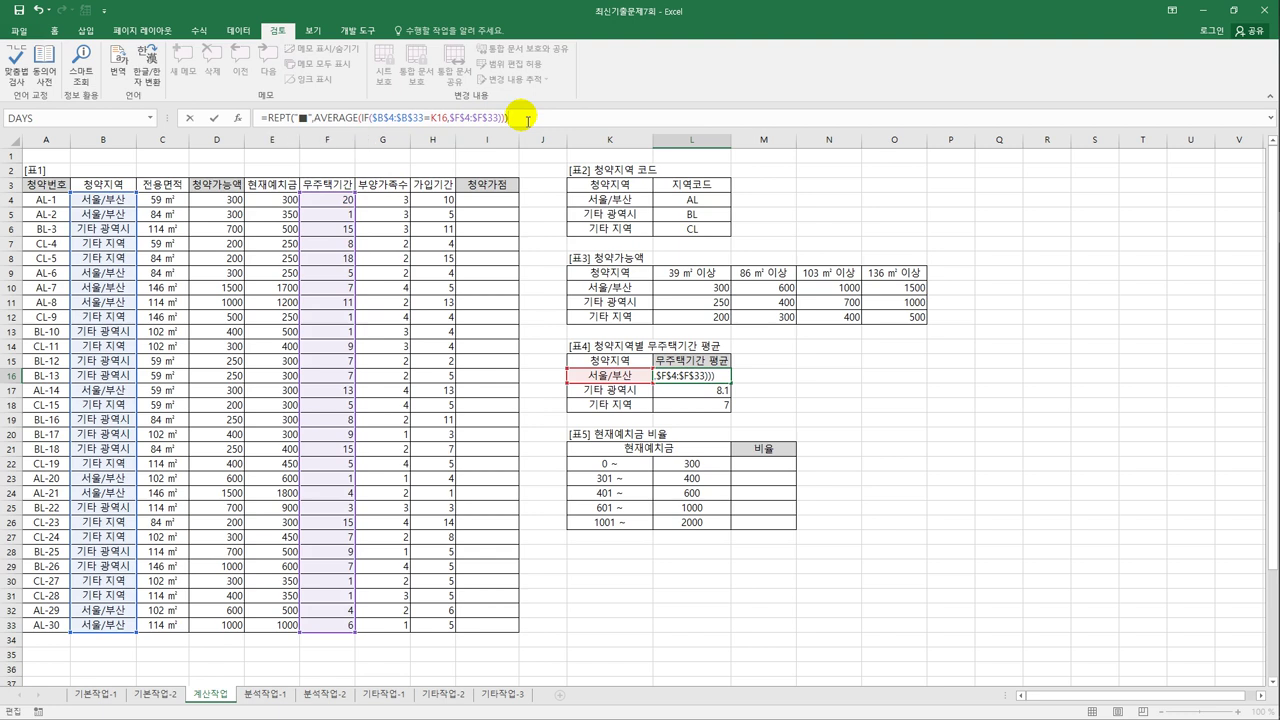
Enter L16 as an array formula, fill it down to L18, and auto-fit the width of column L.
{"action": "key", "text": "ctrl+shift+Return"}
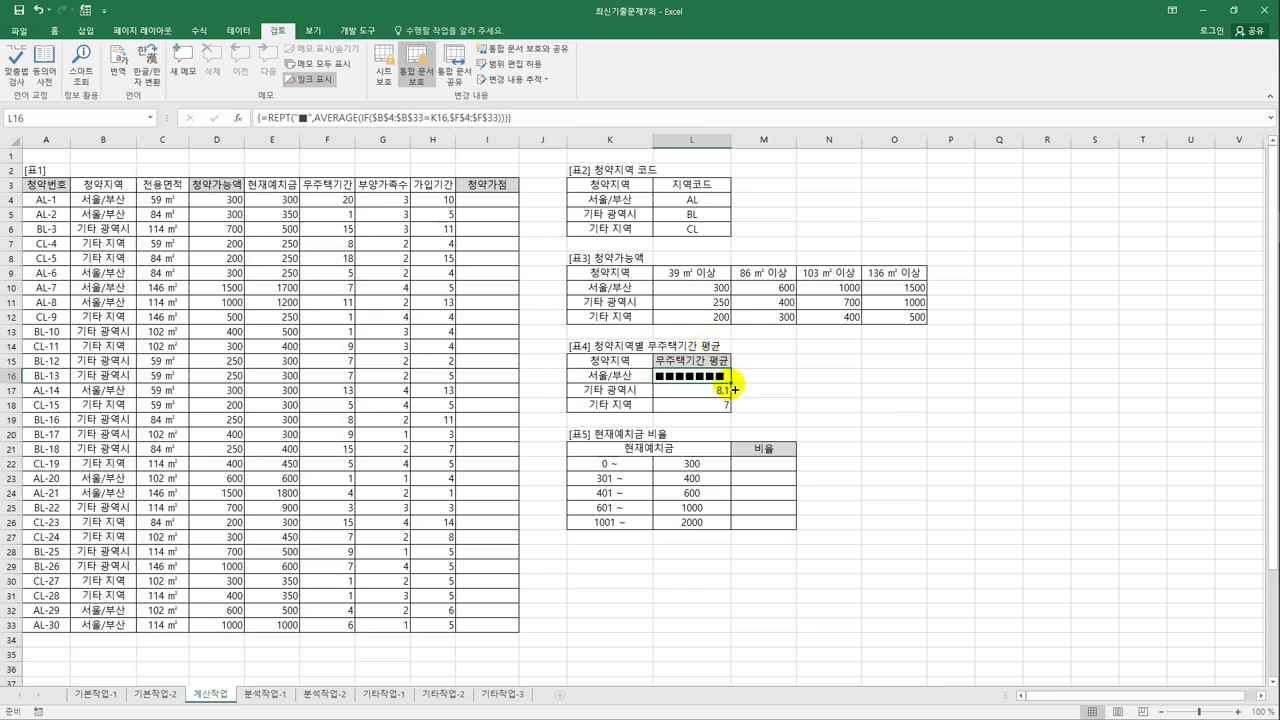
{"action": "left_click_drag", "start_coordinate": [731, 386], "coordinate": [734, 408]}
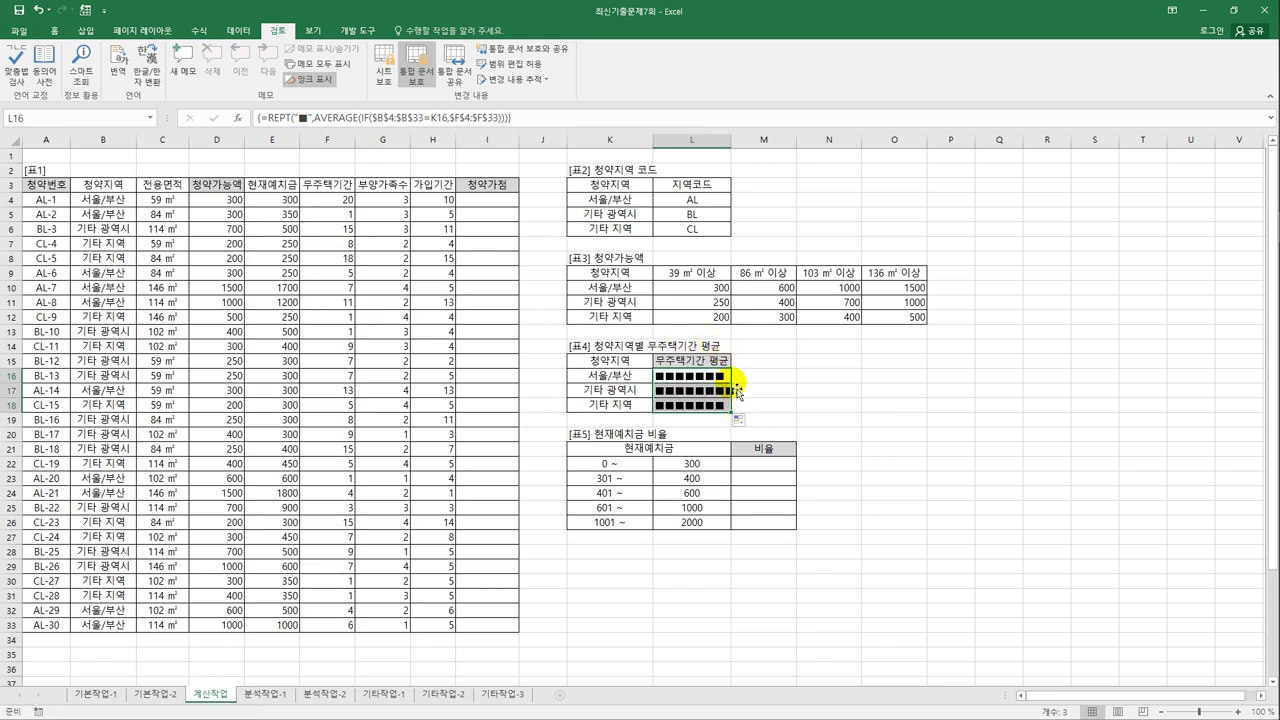
{"action": "double_click", "coordinate": [731, 139]}
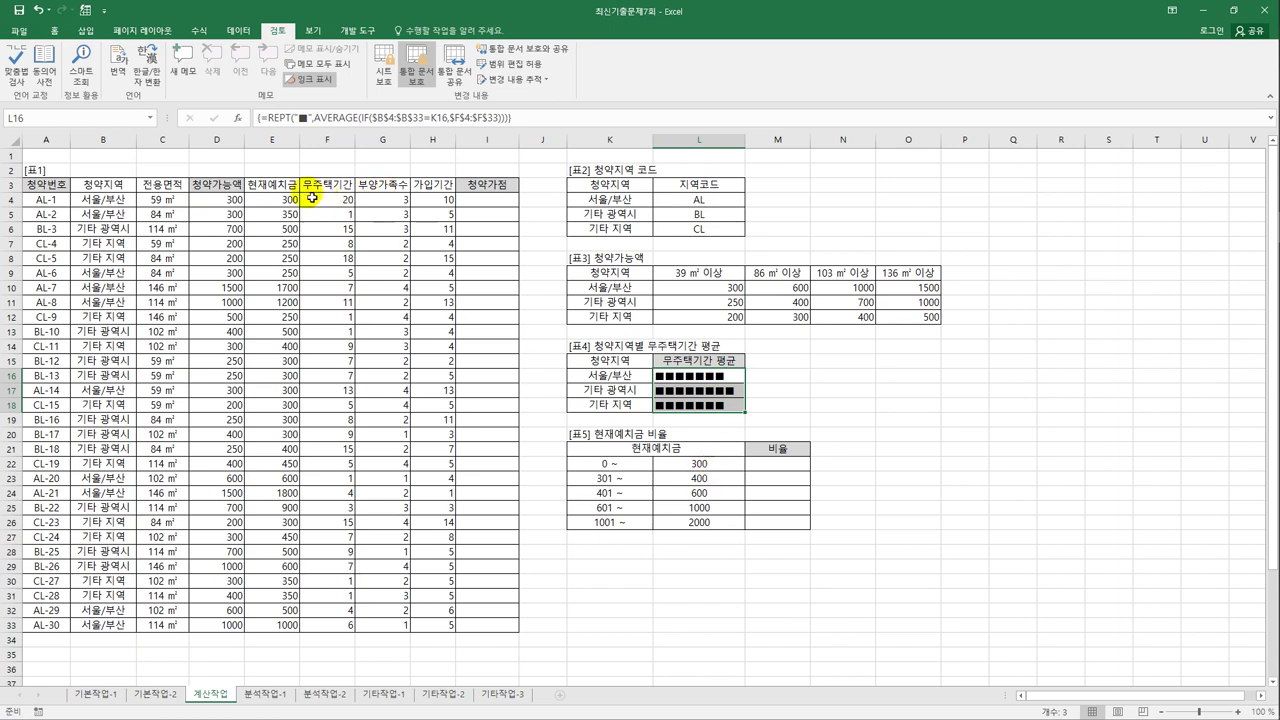
Start a FREQUENCY formula across M22:M26, the 비율 column of [표5].
{"action": "left_click_drag", "start_coordinate": [288, 200], "coordinate": [273, 625]}
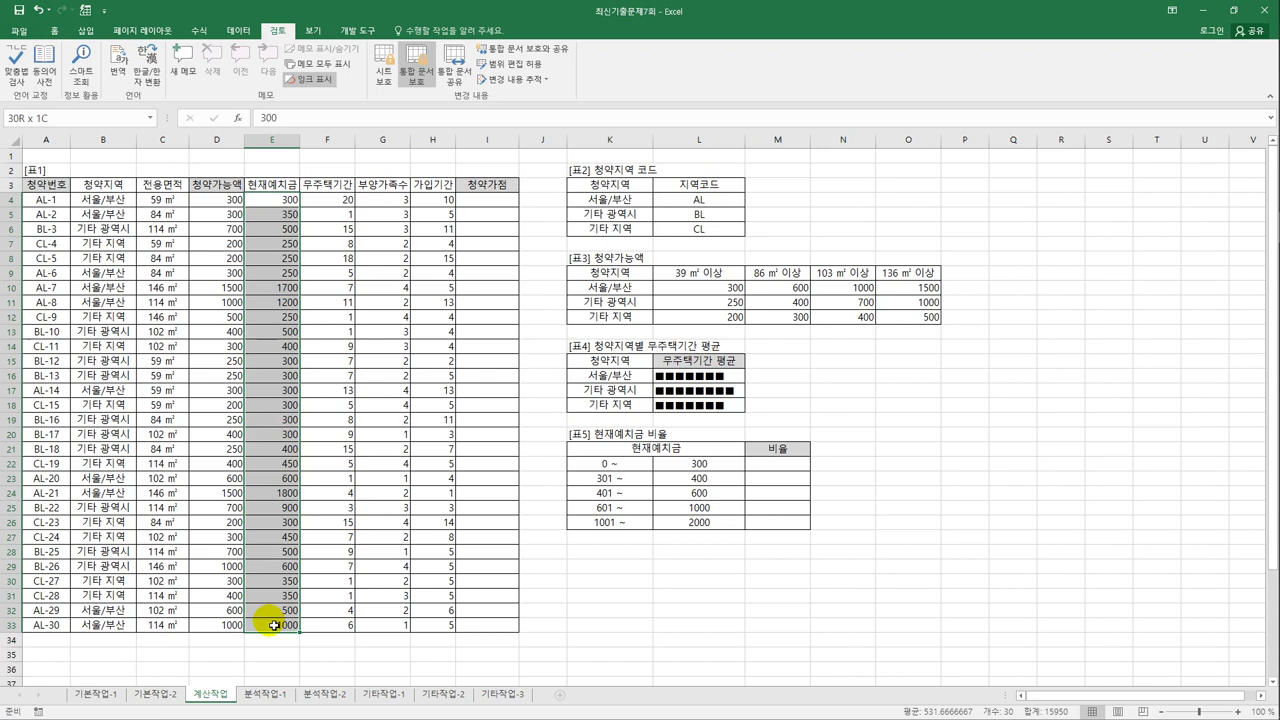
{"action": "left_click_drag", "start_coordinate": [700, 464], "coordinate": [702, 522]}
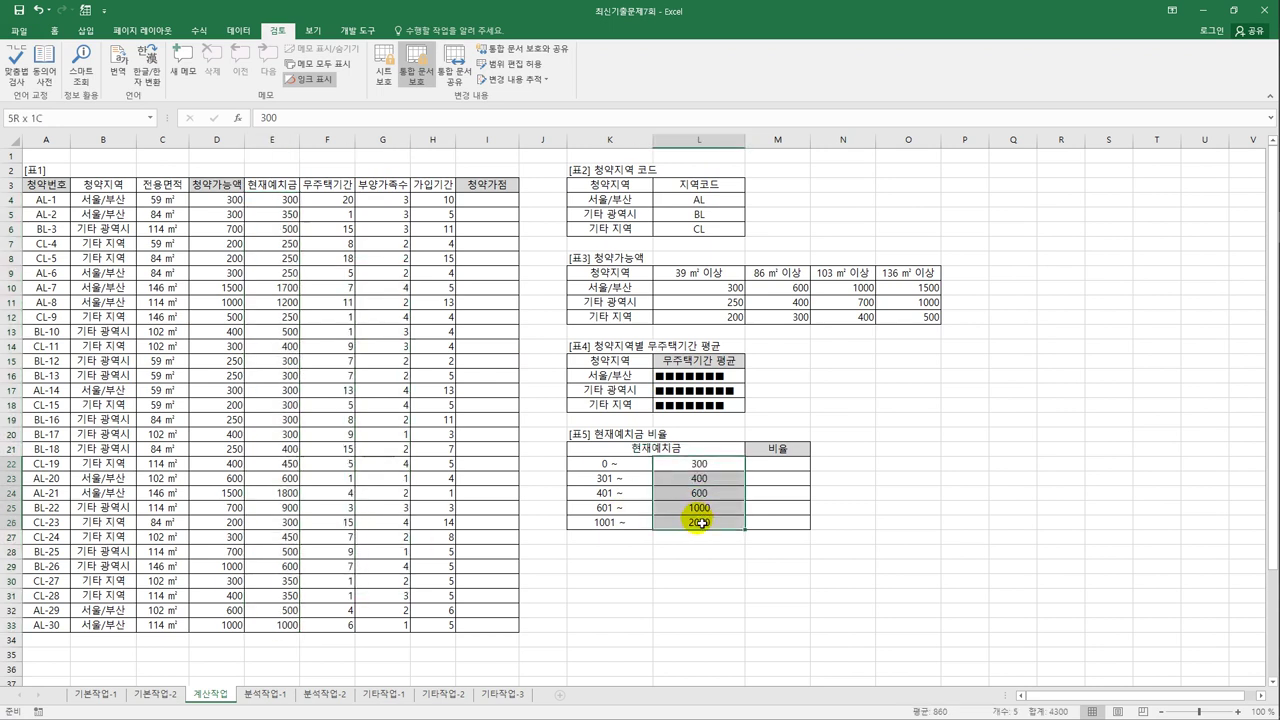
{"action": "left_click", "coordinate": [783, 468]}
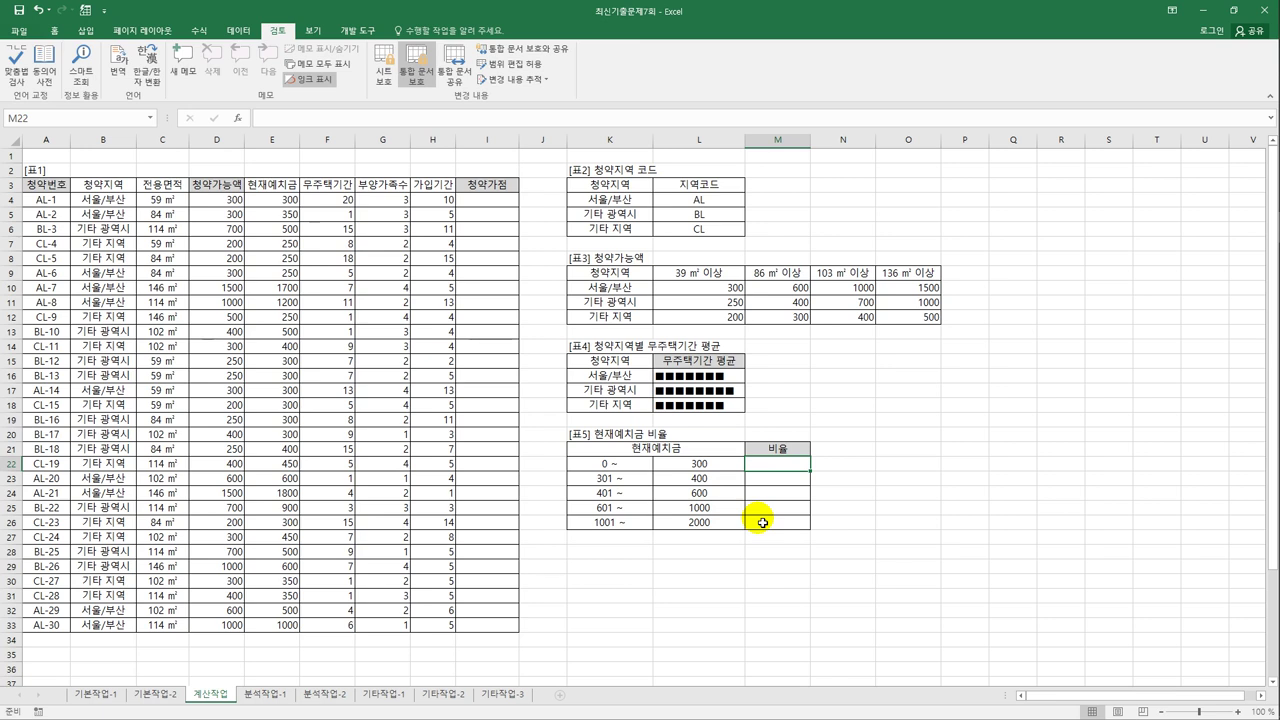
{"action": "left_click_drag", "start_coordinate": [776, 464], "coordinate": [785, 529]}
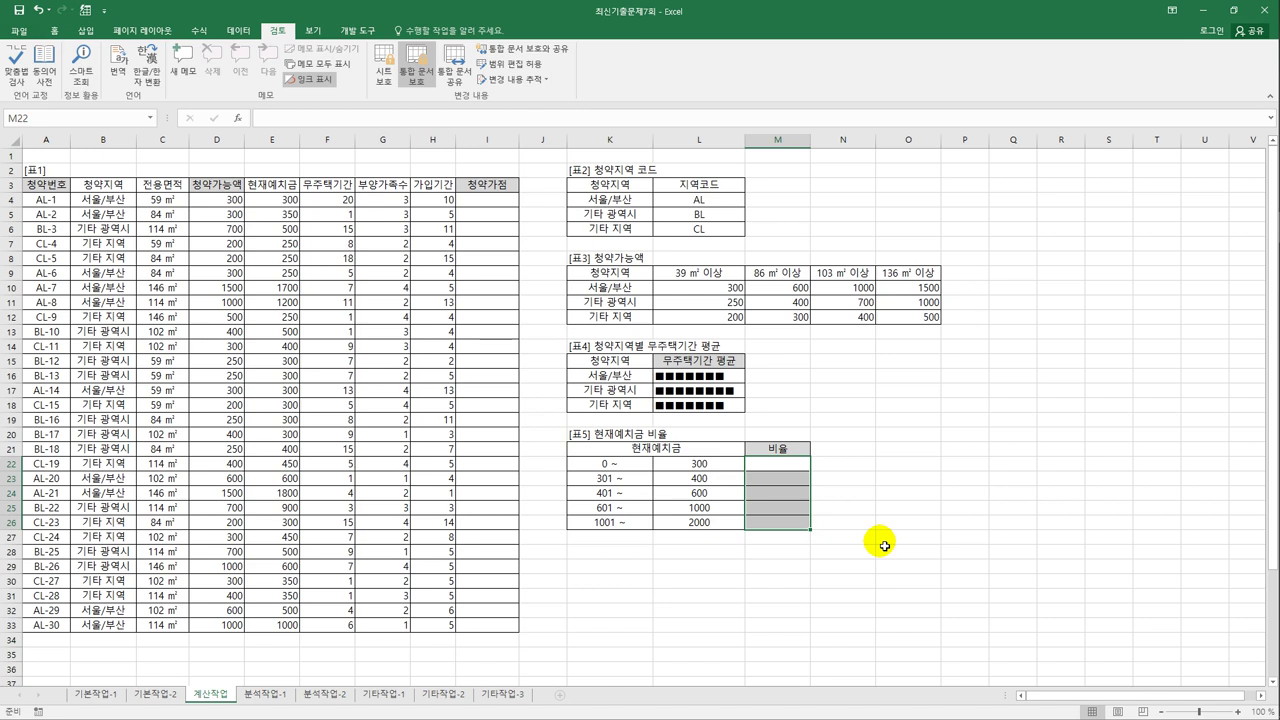
{"action": "type", "text": "="}
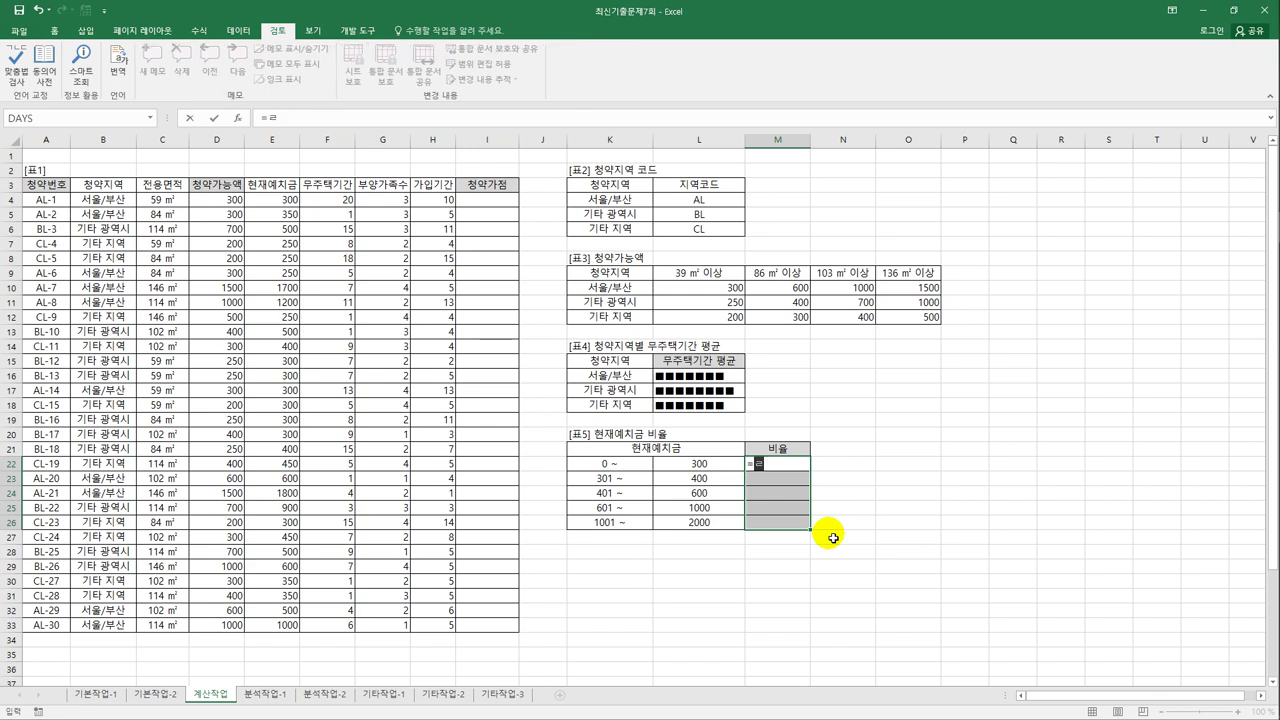
{"action": "type", "text": "fr"}
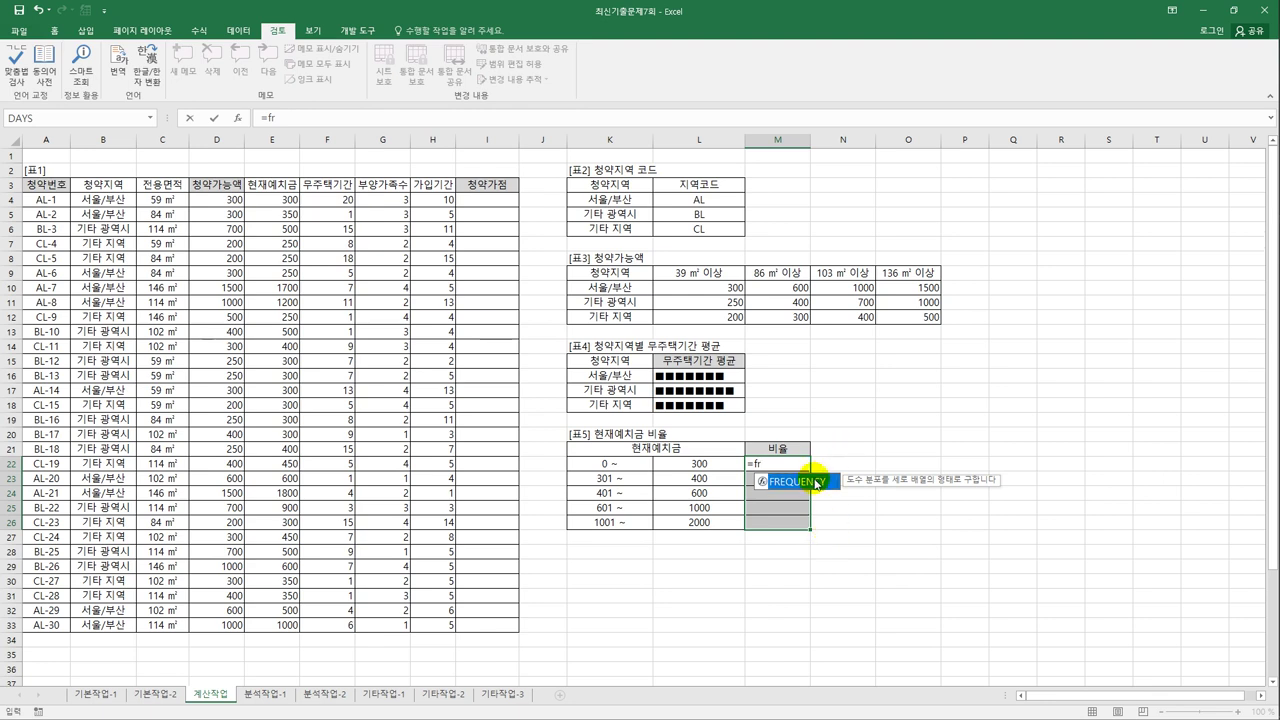
{"action": "double_click", "coordinate": [816, 484]}
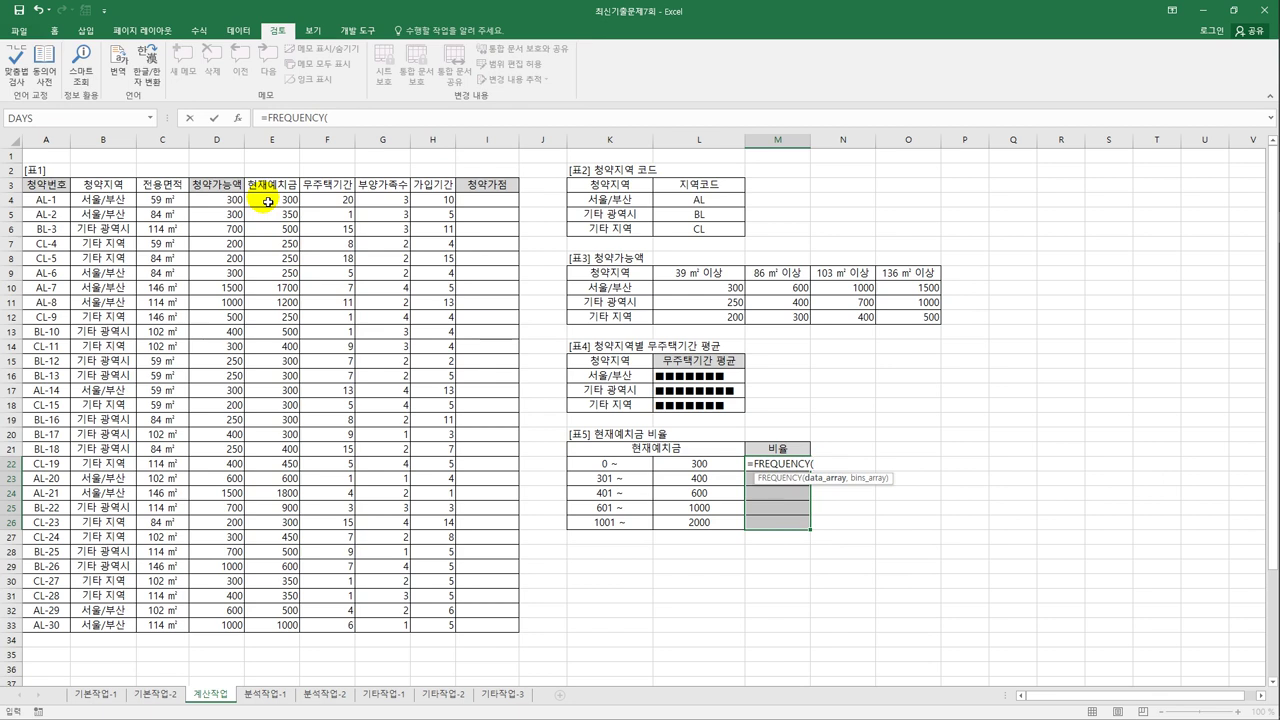
Use E4:E33 as the FREQUENCY data array and L22:L26 as the bins array, followed by a division operator.
{"action": "left_click_drag", "start_coordinate": [268, 202], "coordinate": [262, 627]}
{"action": "type", "text": ","}
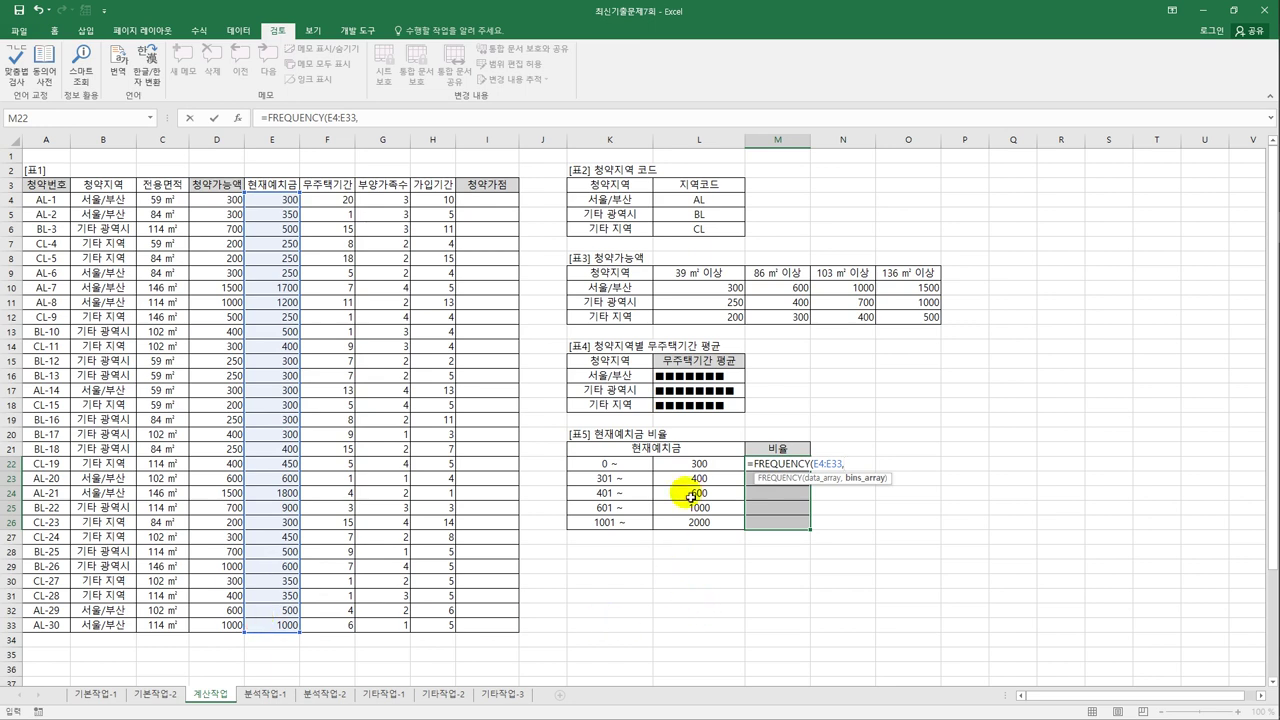
{"action": "left_click_drag", "start_coordinate": [698, 466], "coordinate": [700, 522]}
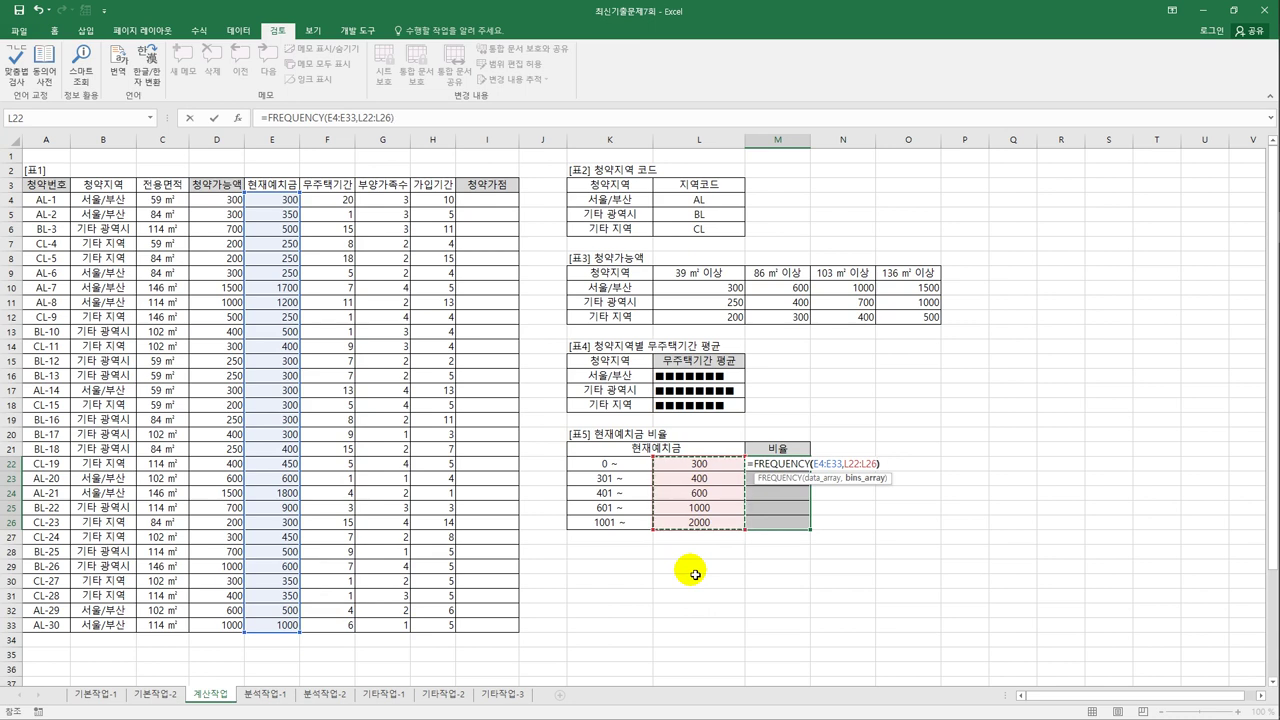
{"action": "type", "text": ")/"}
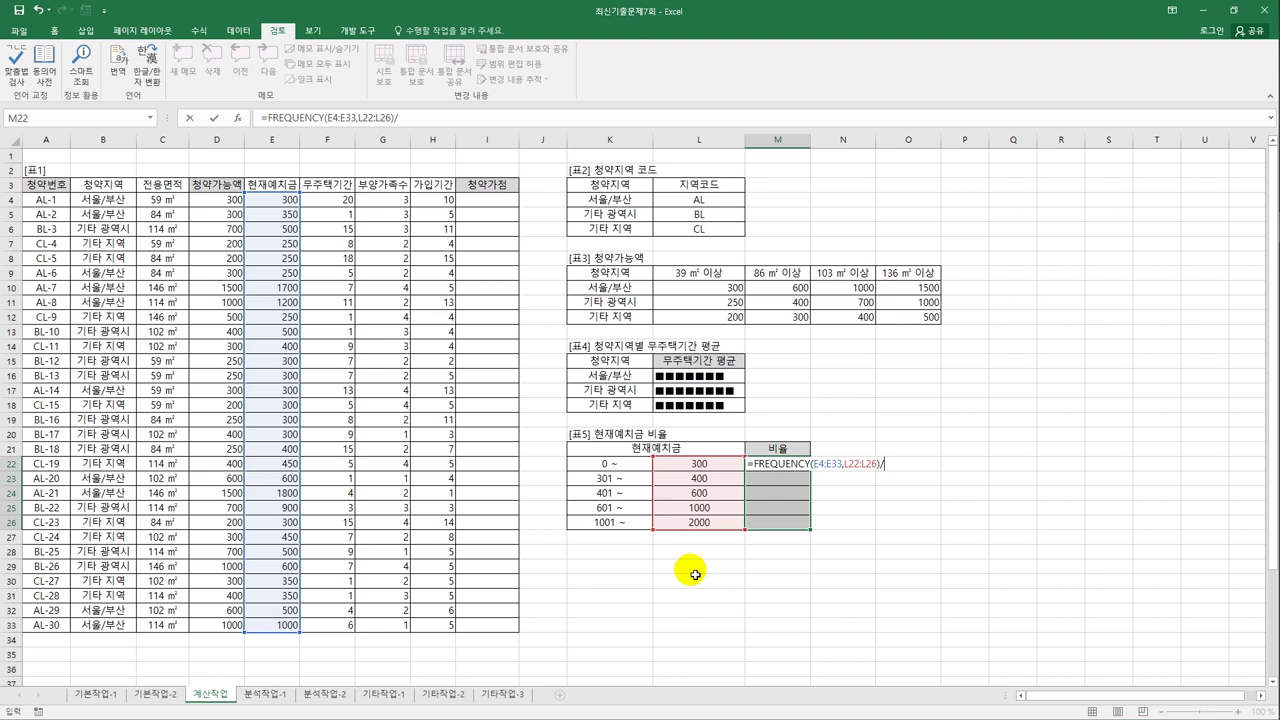
Complete the formula with COUNT(E4:E33)*100 as the rest of the expression and enter it as an array formula in M22:M26.
{"action": "type", "text": "COUNT("}
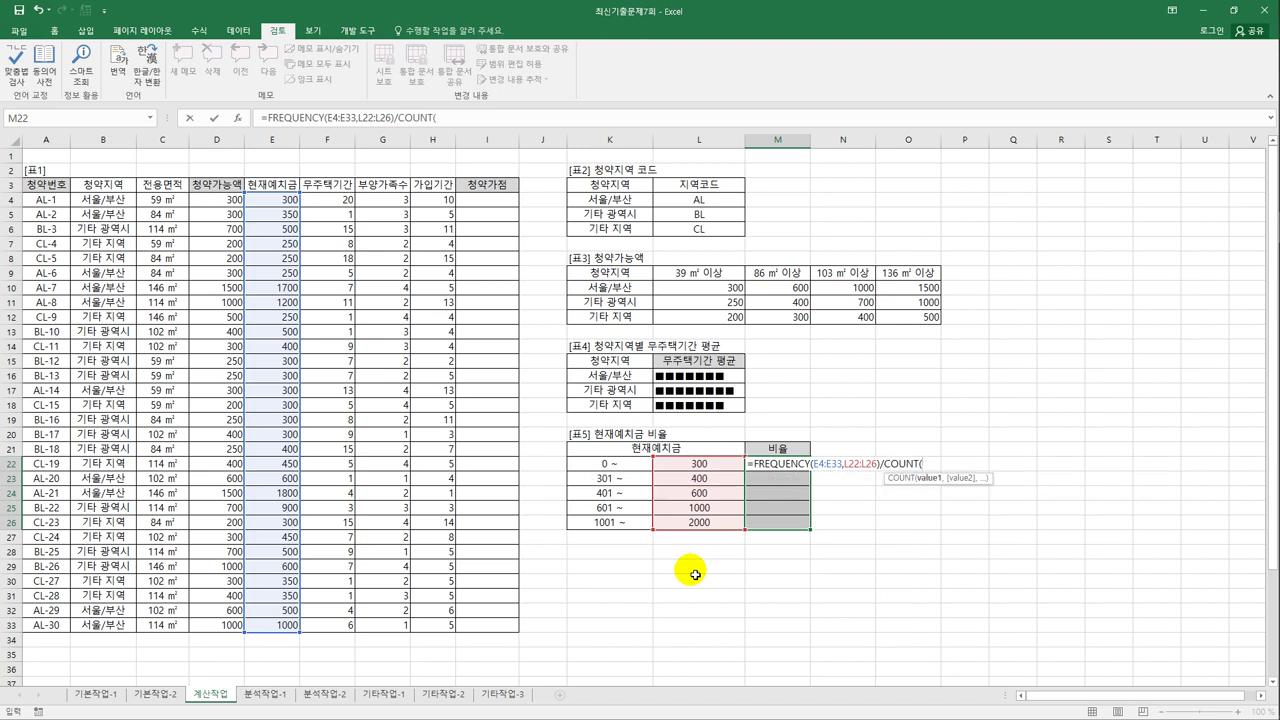
{"action": "left_click_drag", "start_coordinate": [272, 200], "coordinate": [270, 630]}
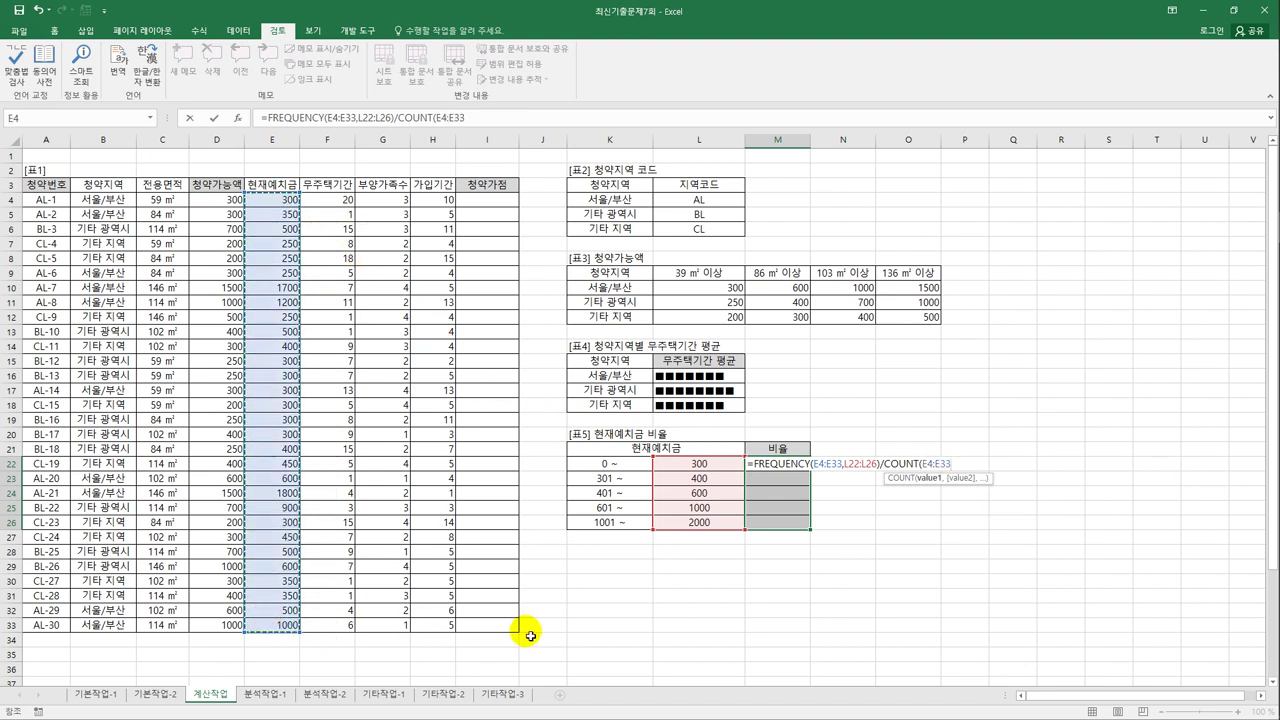
{"action": "type", "text": ")*"}
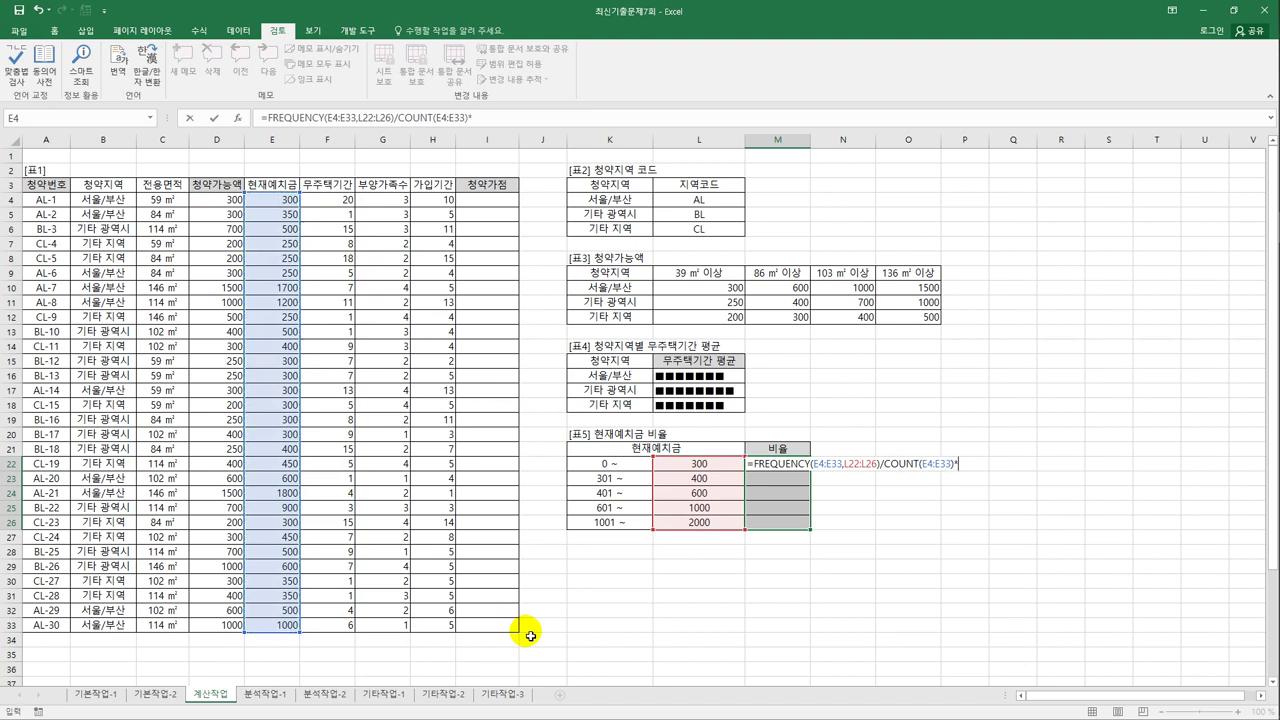
{"action": "type", "text": "100"}
{"action": "key", "text": "ctrl+shift+Return"}
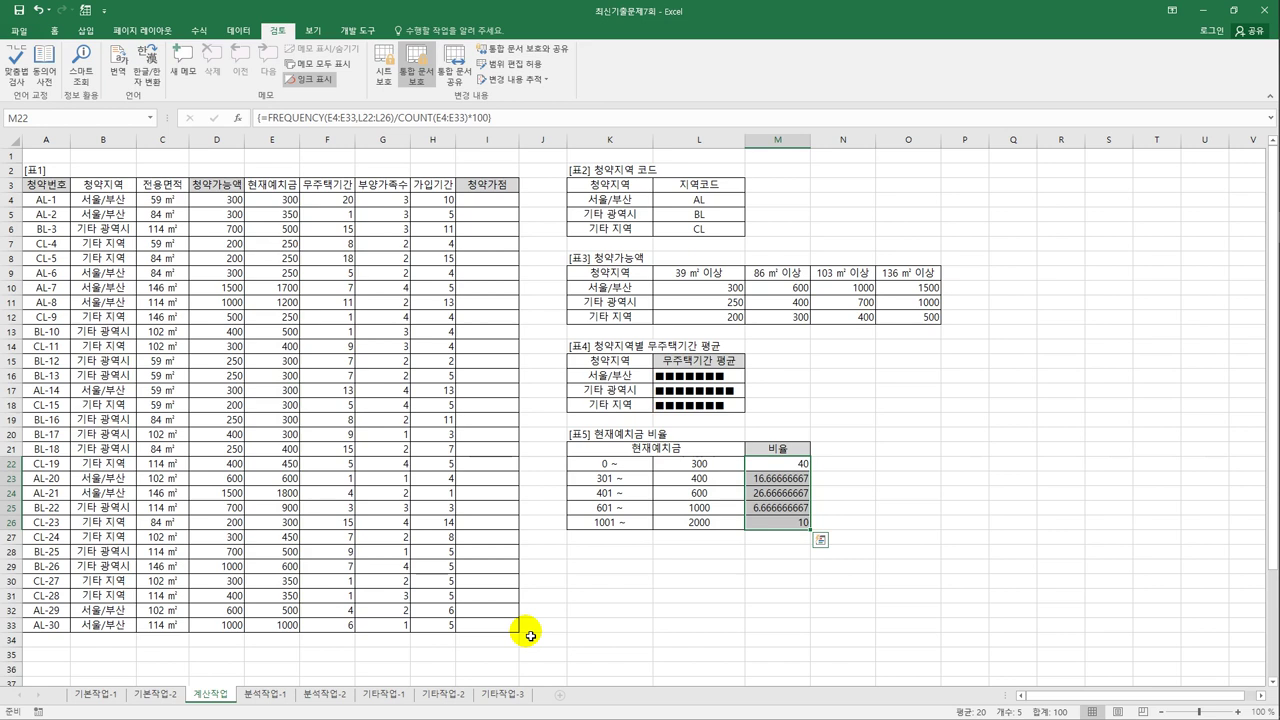
{"action": "key", "text": "Escape"}
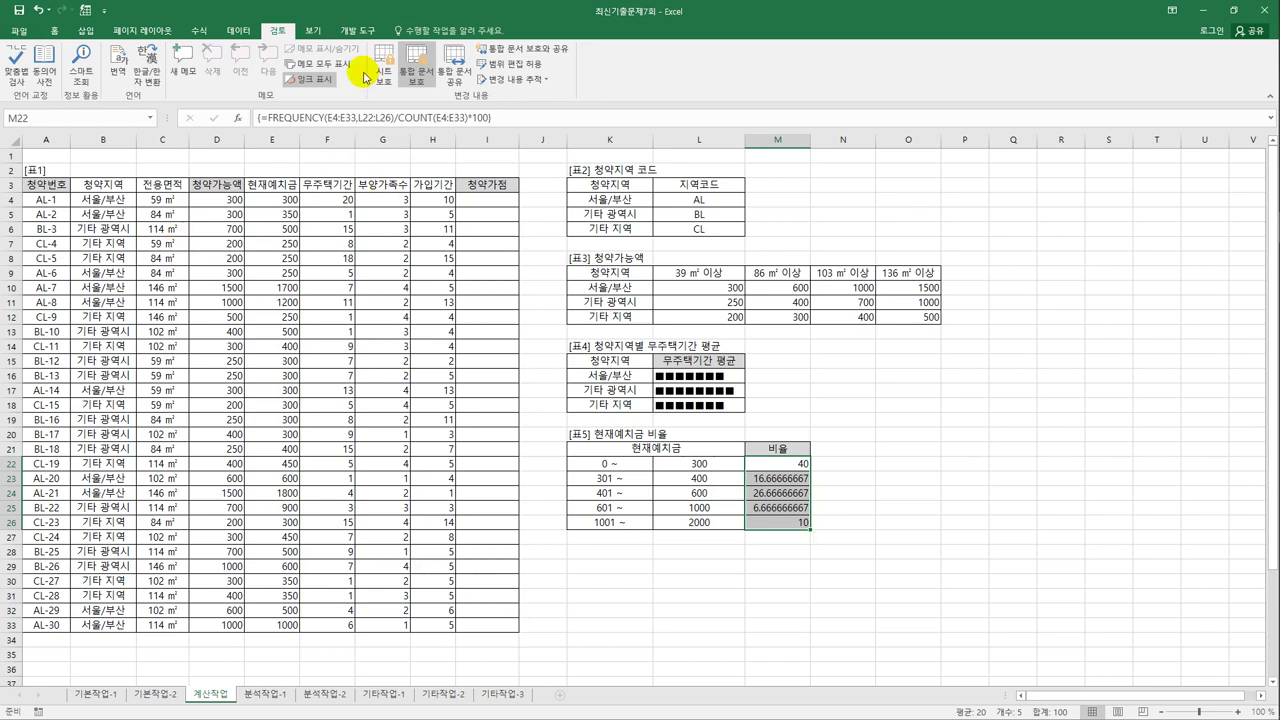
Open the Visual Basic editor and insert a new standard module.
{"action": "left_click", "coordinate": [357, 30]}
{"action": "left_click", "coordinate": [28, 78]}
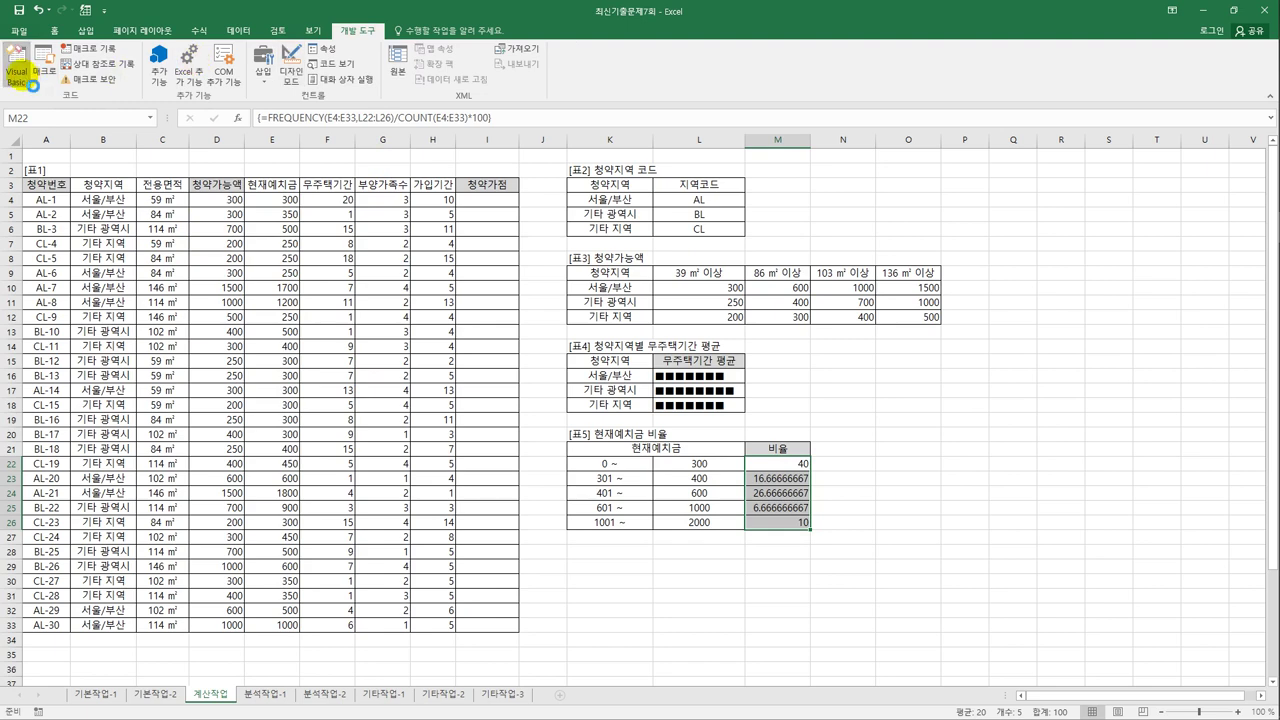
{"action": "left_click", "coordinate": [549, 62]}
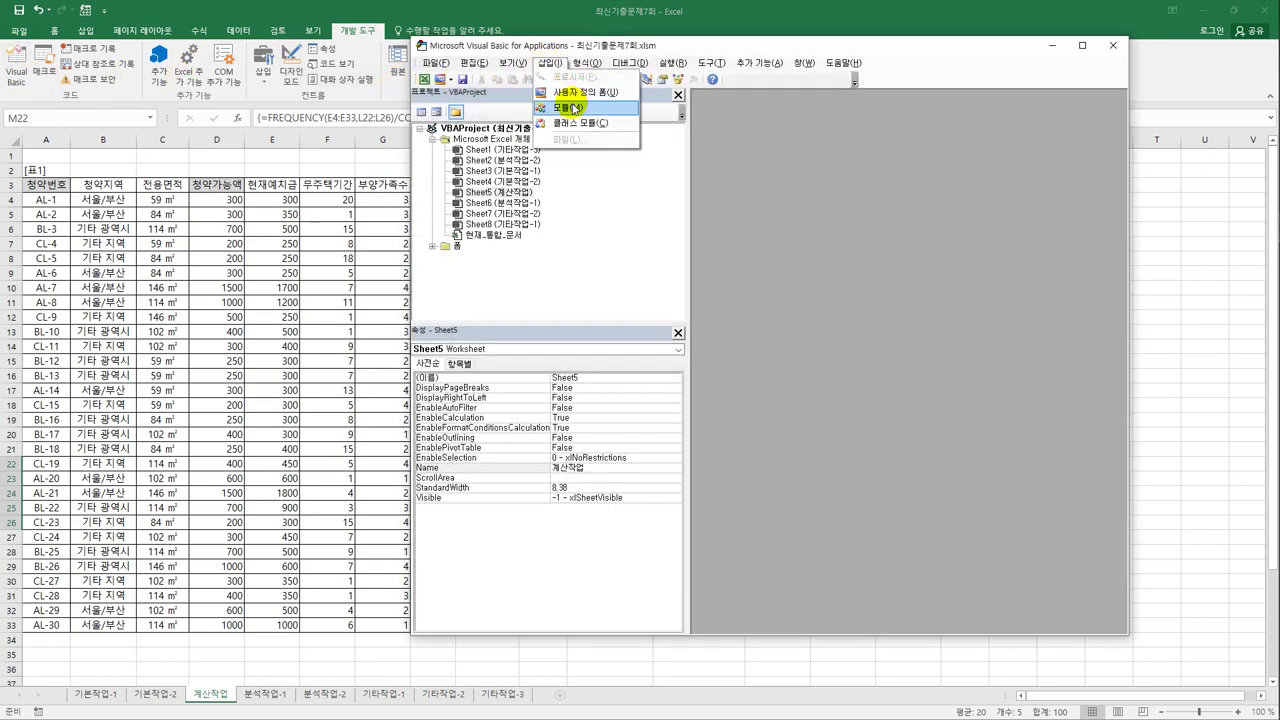
{"action": "left_click", "coordinate": [569, 107]}
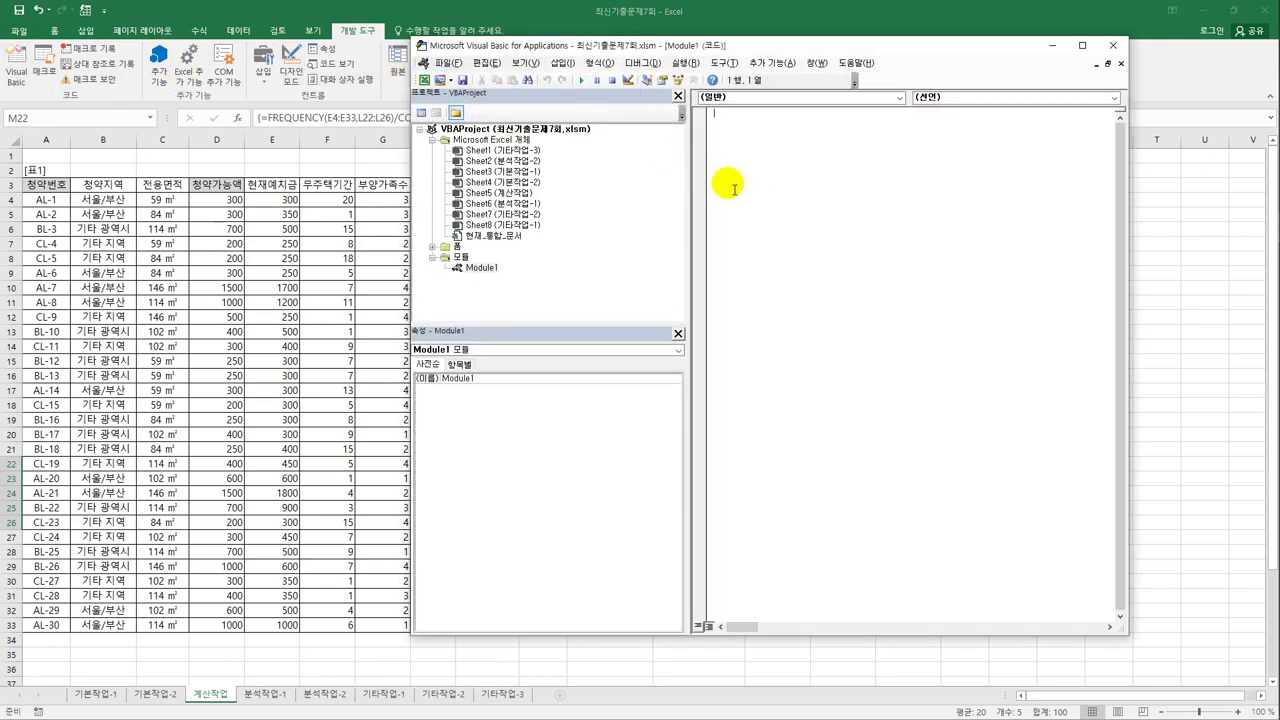
Declare the public function fn청약가점 with the arguments 무주택기간, 부양가족수 and 가입기간.
{"action": "type", "text": "publ"}
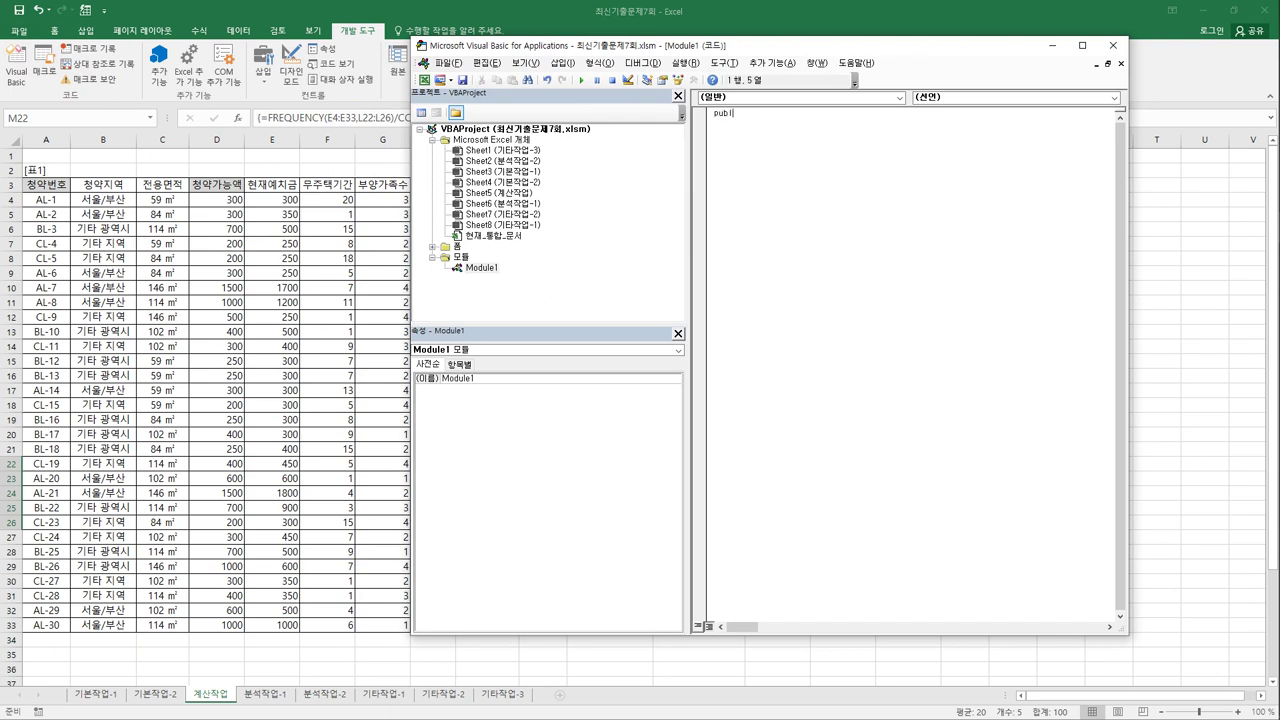
{"action": "type", "text": "ic function fn청약가점(무주택기간,부양가족수,"}
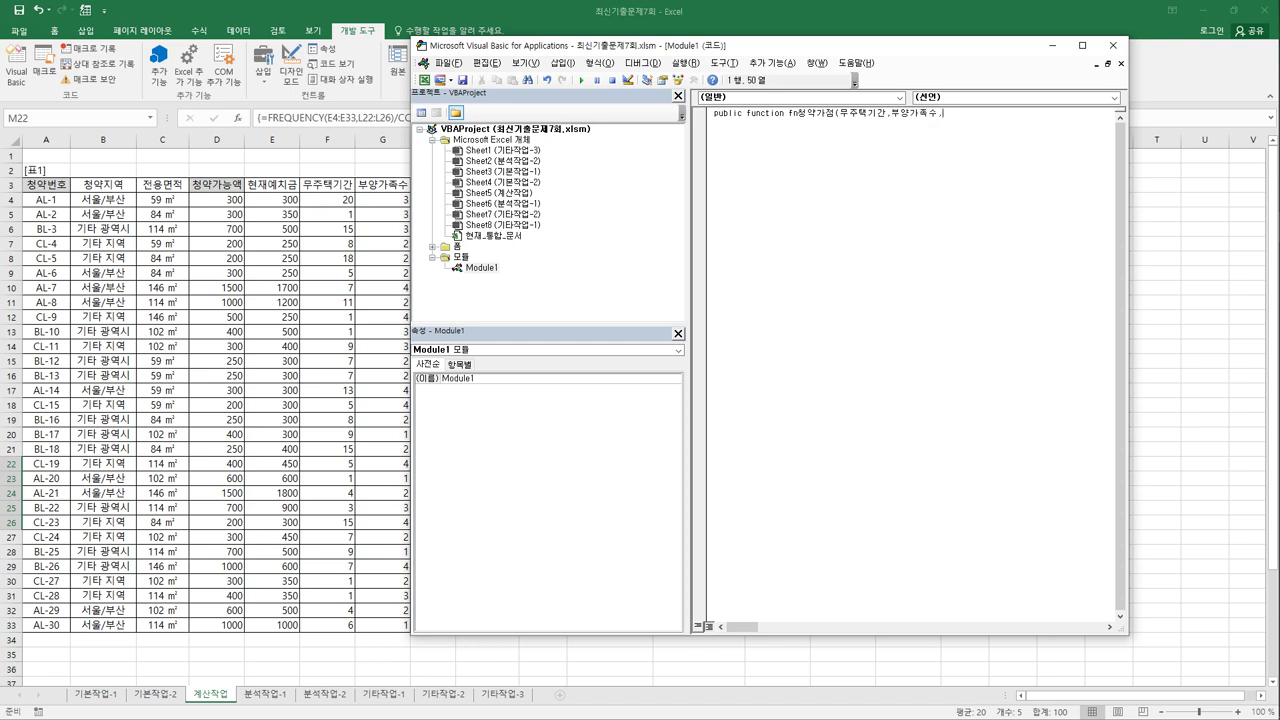
{"action": "type", "text": "가ㅇ"}
{"action": "type", "text": "입기간)"}
{"action": "key", "text": "Return"}
{"action": "key", "text": "Return"}
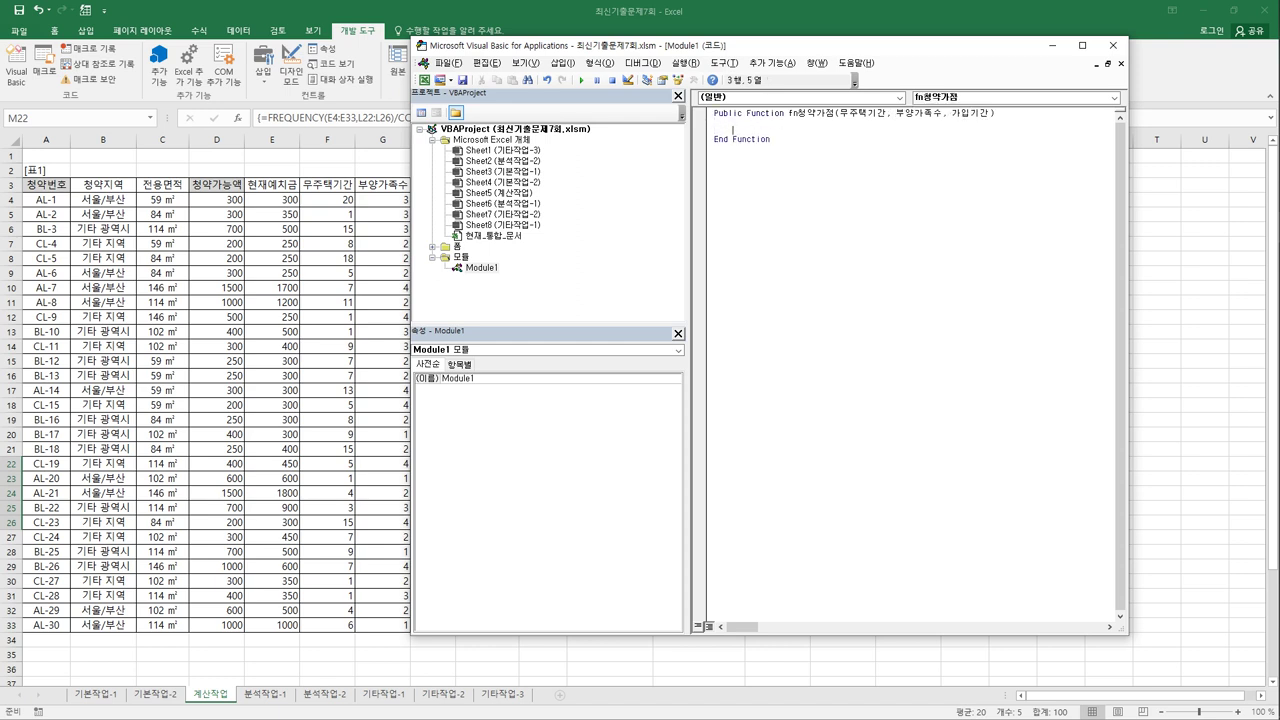
In the function body, assign fn청약가점 the expression 무주택기간 * 2 + 부양가족수 * 5 + 가입기간.
{"action": "type", "text": "ㅁ"}
{"action": "key", "text": "BackSpace"}
{"action": "type", "text": "fn청약가점 = 무주택기간 * 2 * 부양가족수 "}
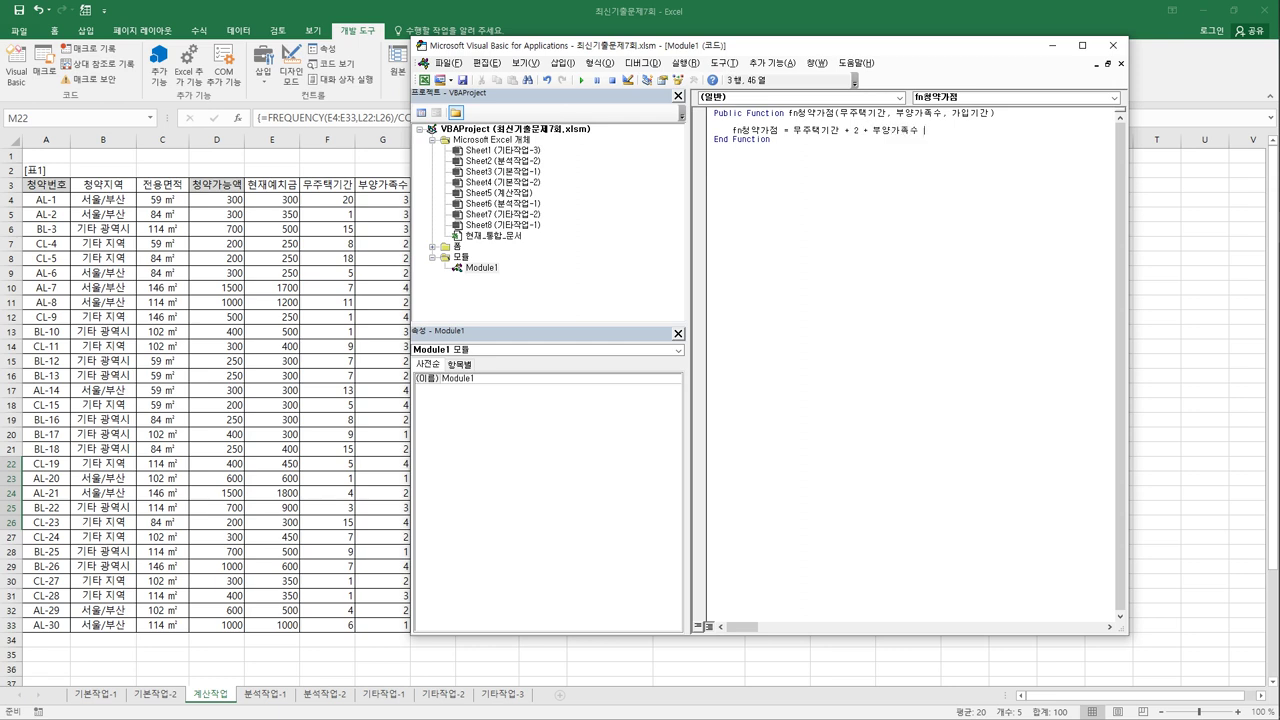
{"action": "type", "text": "+ 5 +가입기간"}
Add the condition If 가입기간 <= 1 Then above the score calculation and indent the calculation line.
{"action": "left_click", "coordinate": [733, 121]}
{"action": "key", "text": "Return"}
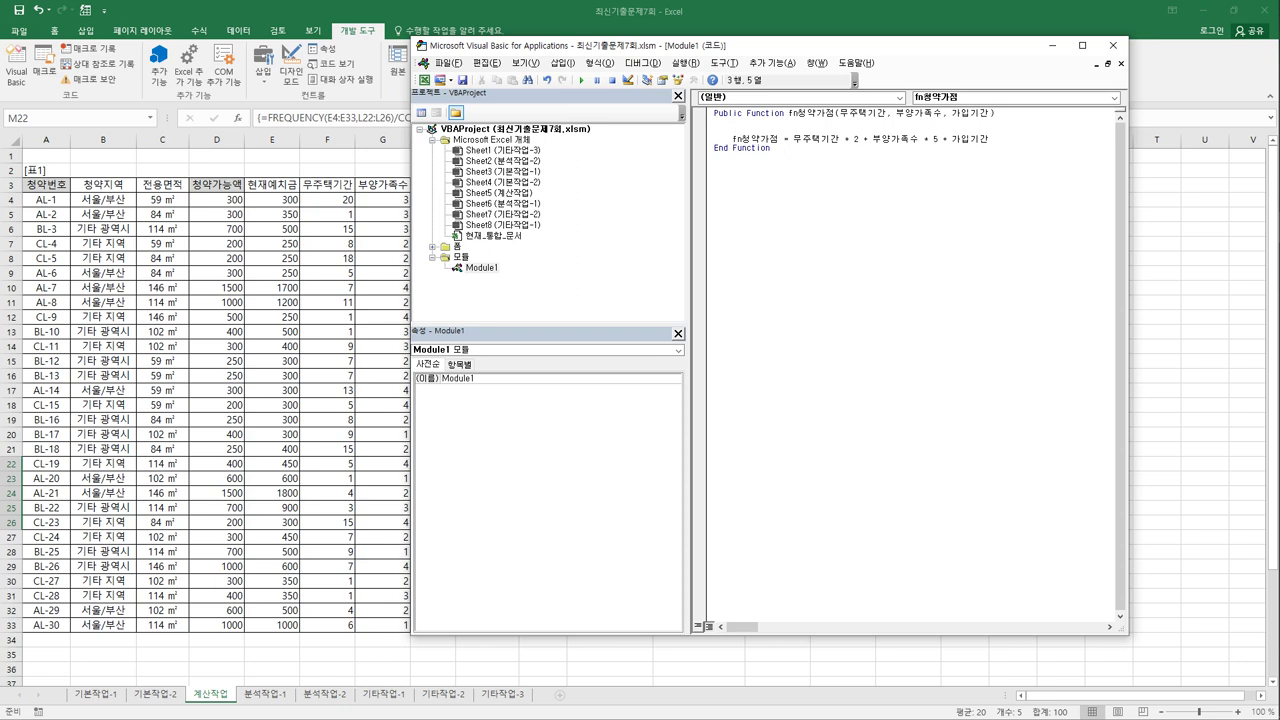
{"action": "type", "text": "if 가입기간"}
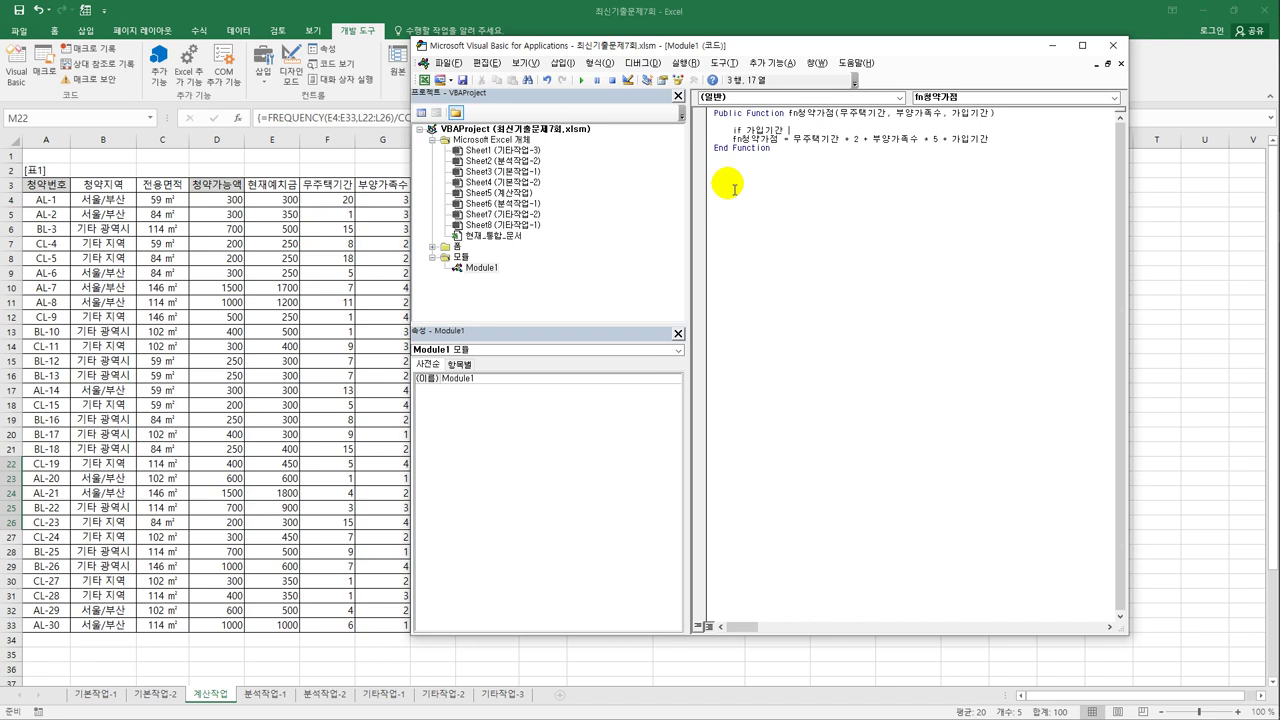
{"action": "type", "text": "<=1 소"}
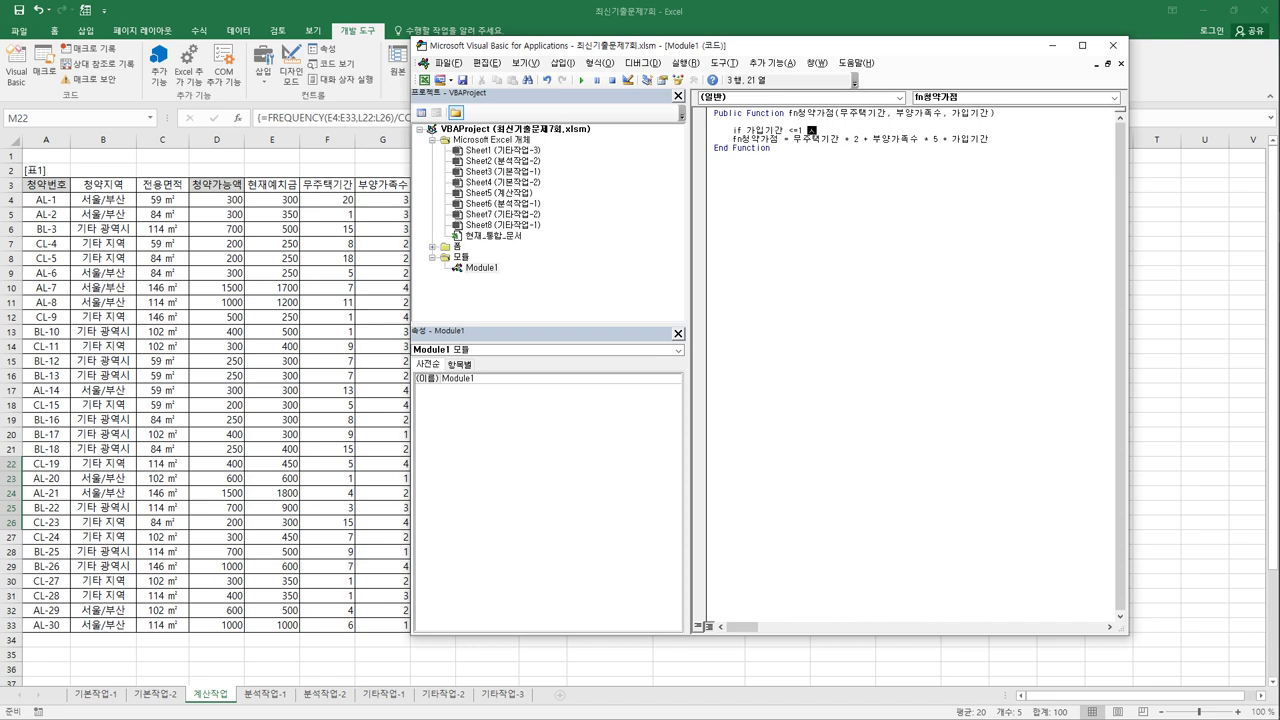
{"action": "key", "text": "BackSpace"}
{"action": "type", "text": "Then"}
{"action": "key", "text": "Down"}
{"action": "key", "text": "Home"}
{"action": "key", "text": "Tab"}
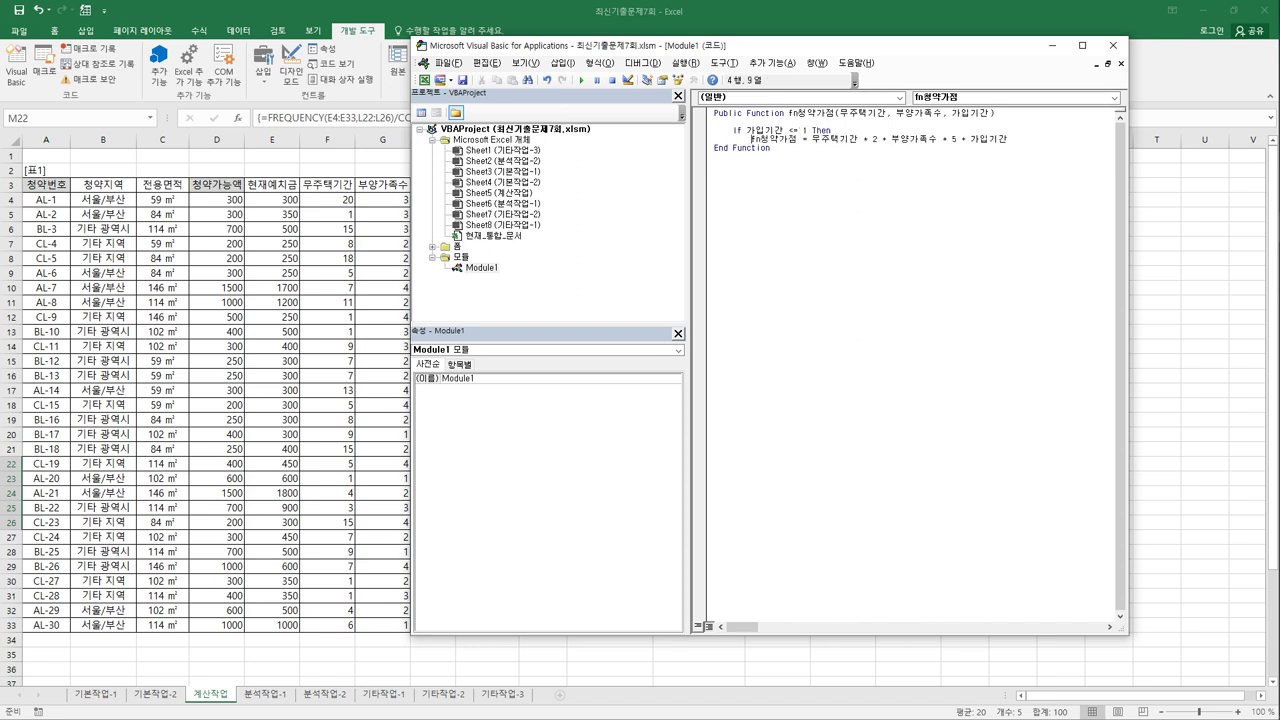
Under the If line, assign fn청약가점 the text "가입기간미달".
{"action": "key", "text": "End"}
{"action": "key", "text": "Return"}
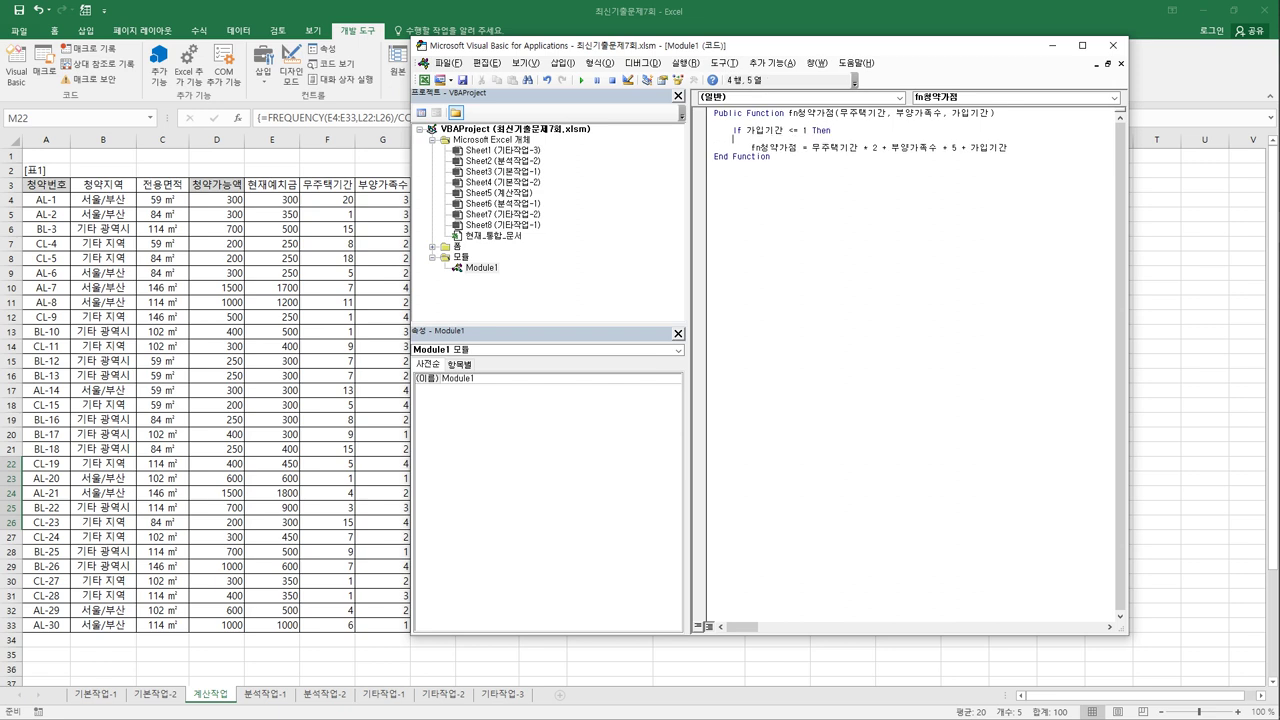
{"action": "type", "text": "fn청약가점 "}
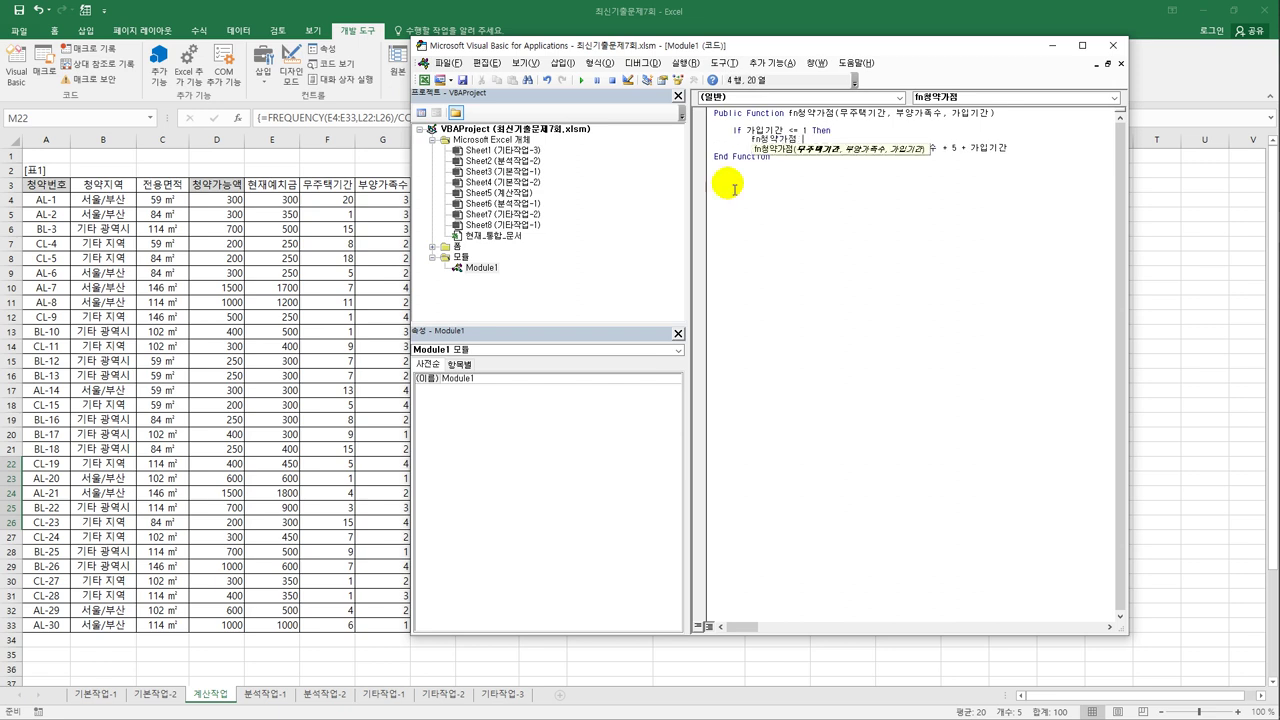
{"action": "type", "text": "="}
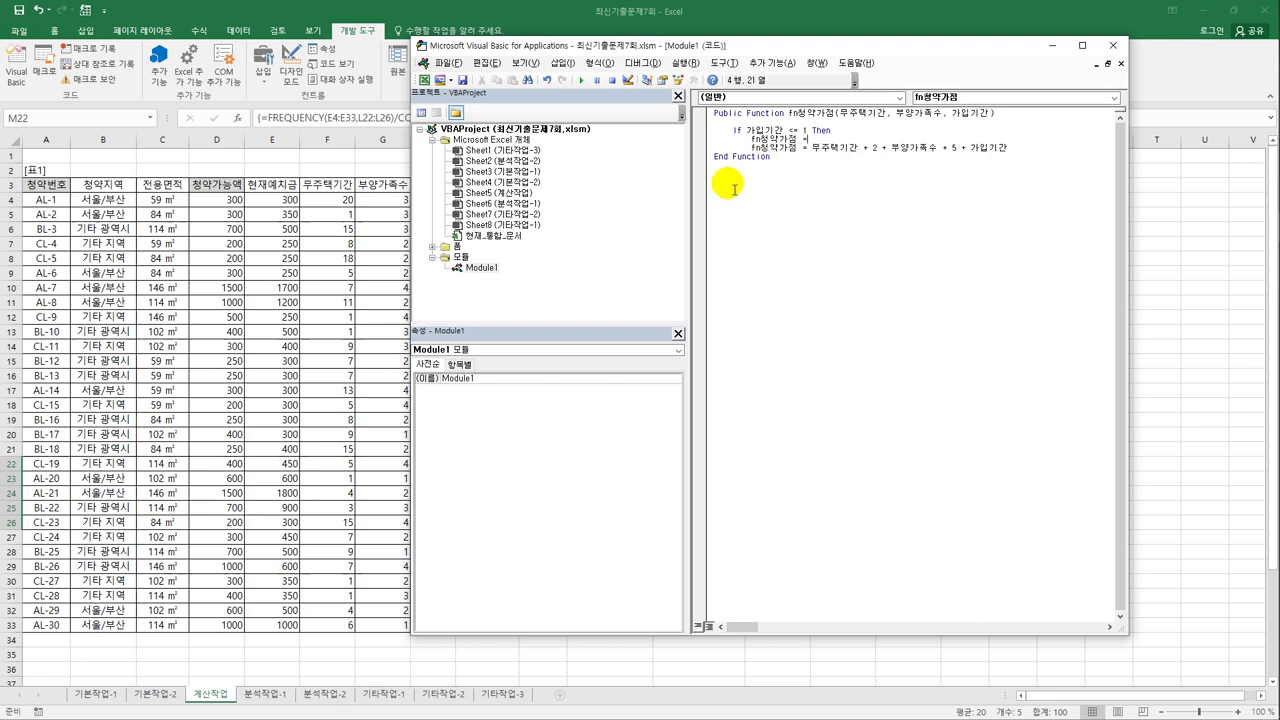
{"action": "type", "text": " \""}
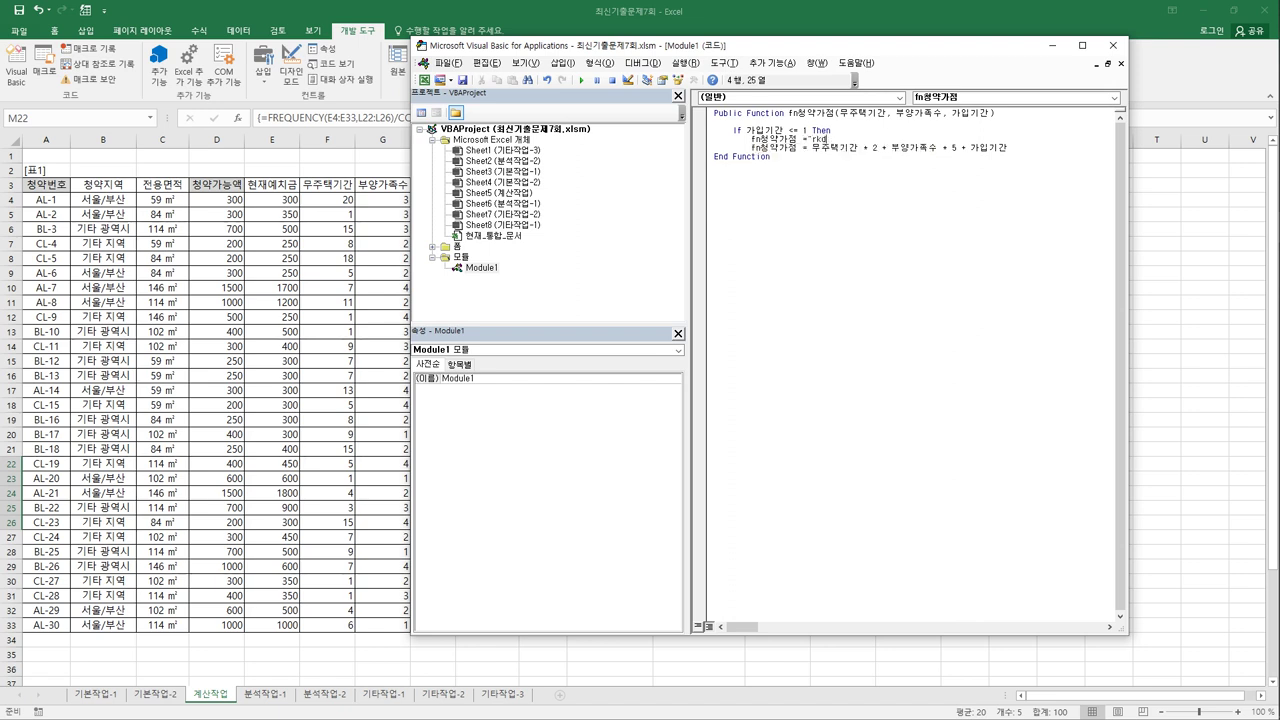
{"action": "type", "text": "가입기간미달\""}
{"action": "key", "text": "Return"}
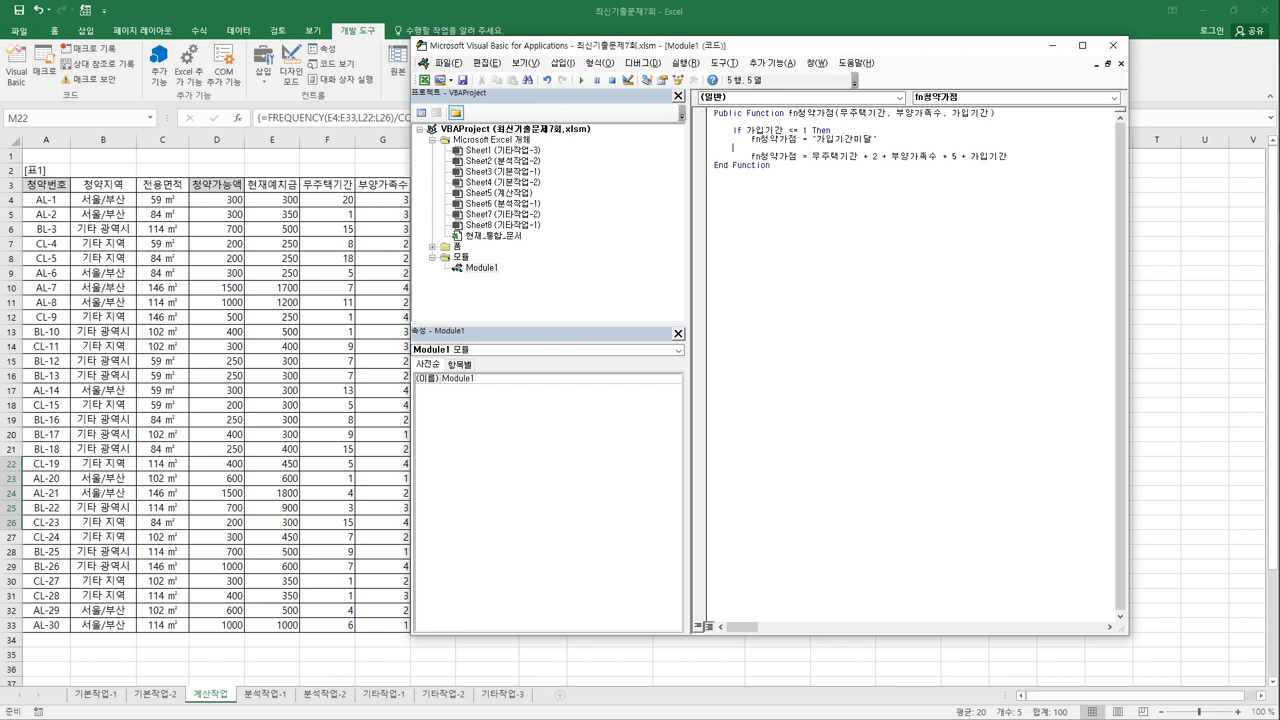
Put the score calculation in an Else branch, end the block with End If, and close the Visual Basic editor.
{"action": "type", "text": "else"}
{"action": "key", "text": "End"}
{"action": "key", "text": "Return"}
{"action": "type", "text": "End If"}
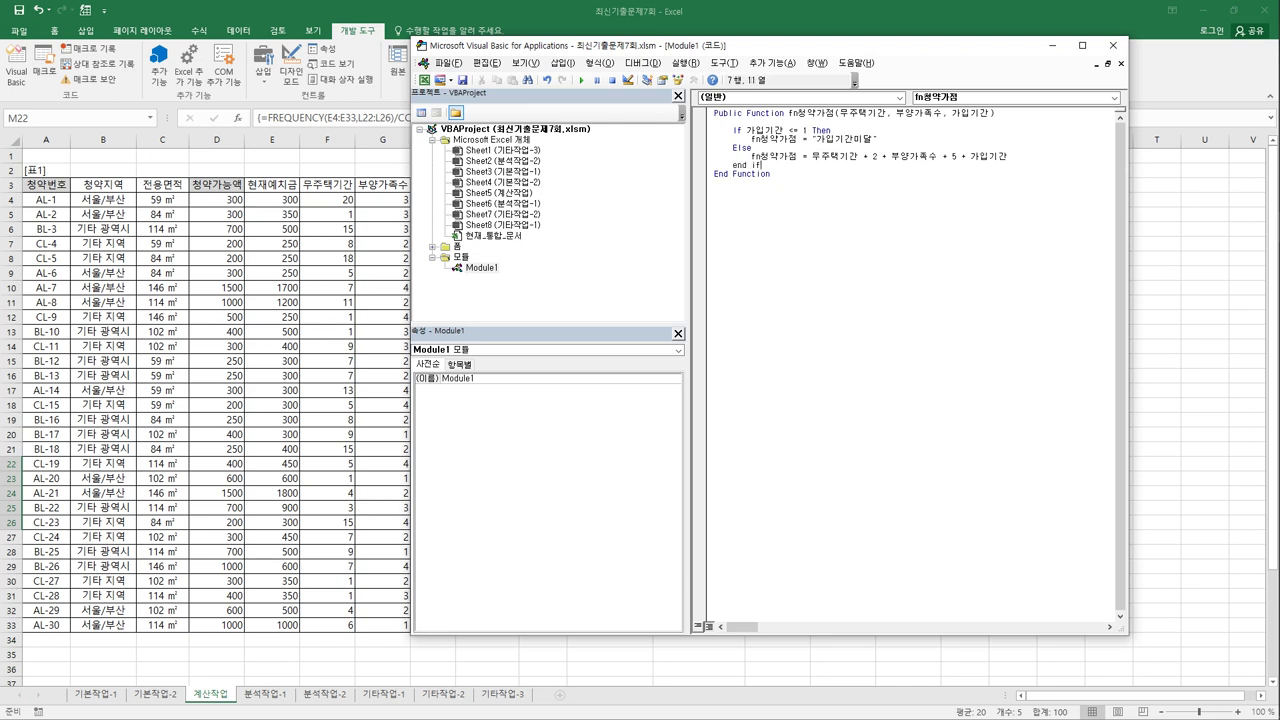
{"action": "key", "text": "Return"}
{"action": "left_click", "coordinate": [1113, 46]}
Insert the user-defined function fn청약가점 into cell I4 of the 청약가점 column.
{"action": "left_click", "coordinate": [501, 199]}
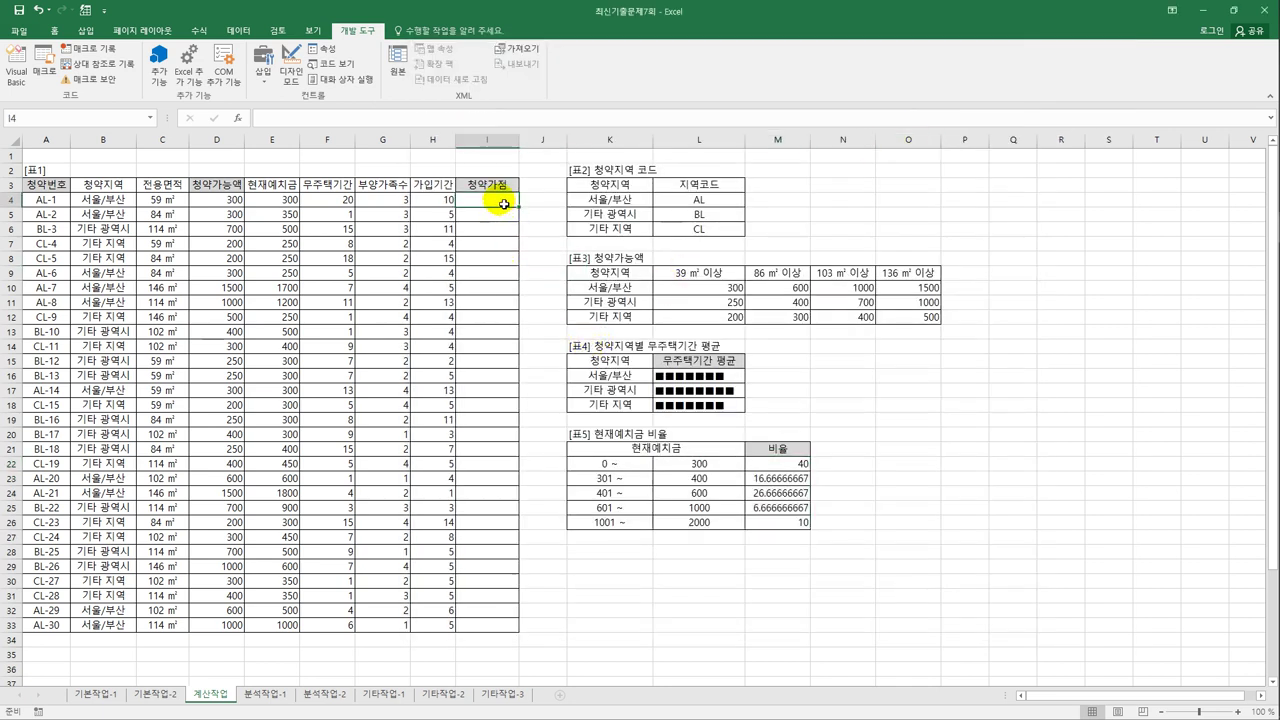
{"action": "left_click", "coordinate": [237, 118]}
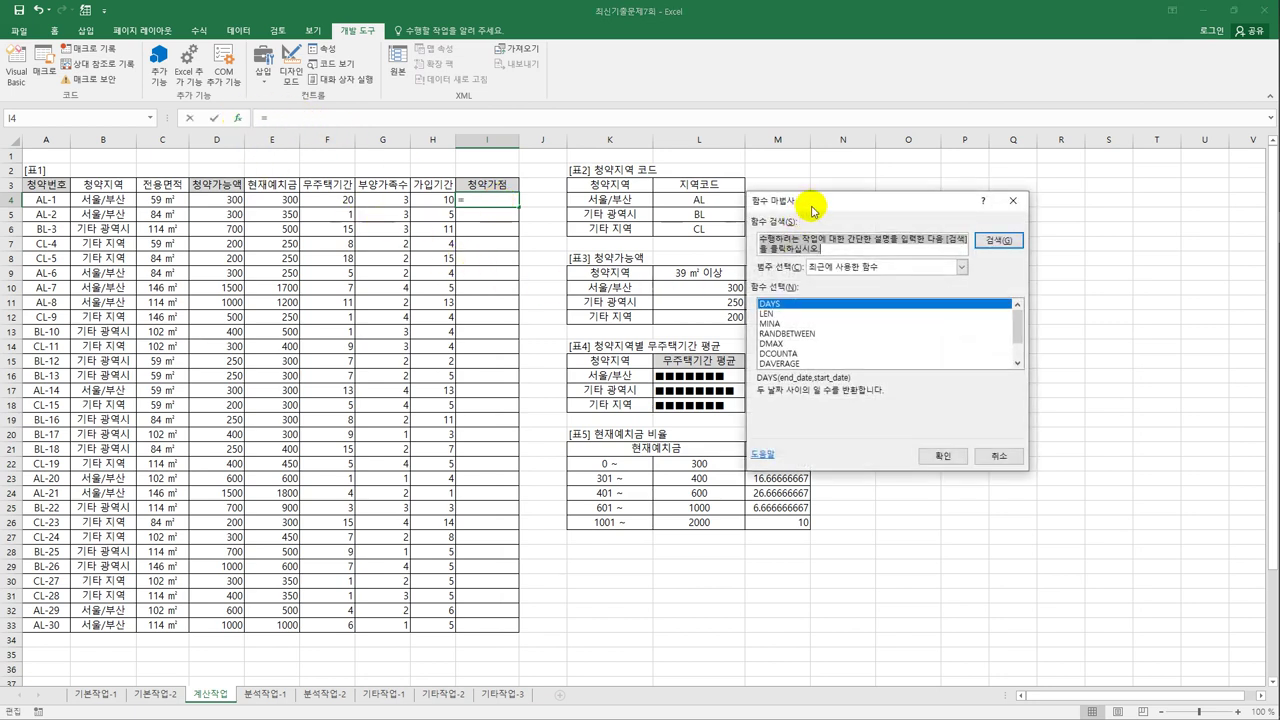
{"action": "left_click_drag", "start_coordinate": [814, 200], "coordinate": [704, 179]}
{"action": "left_click", "coordinate": [734, 246]}
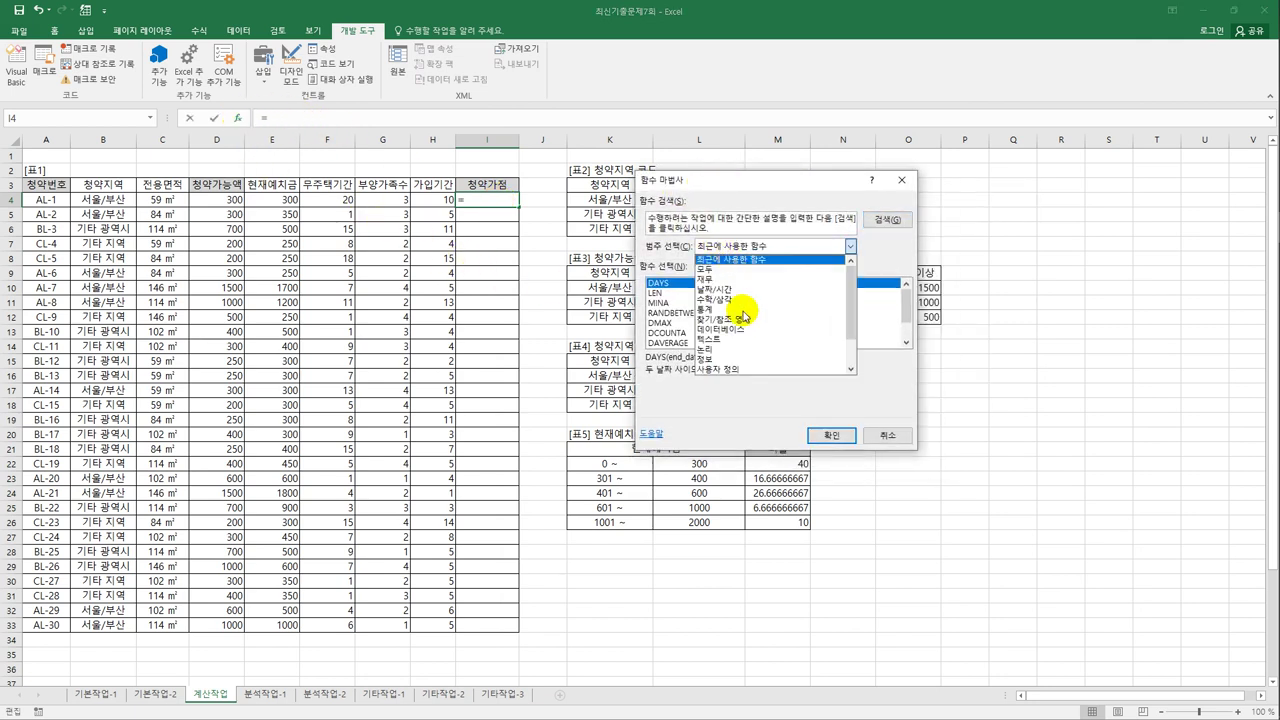
{"action": "left_click", "coordinate": [737, 371]}
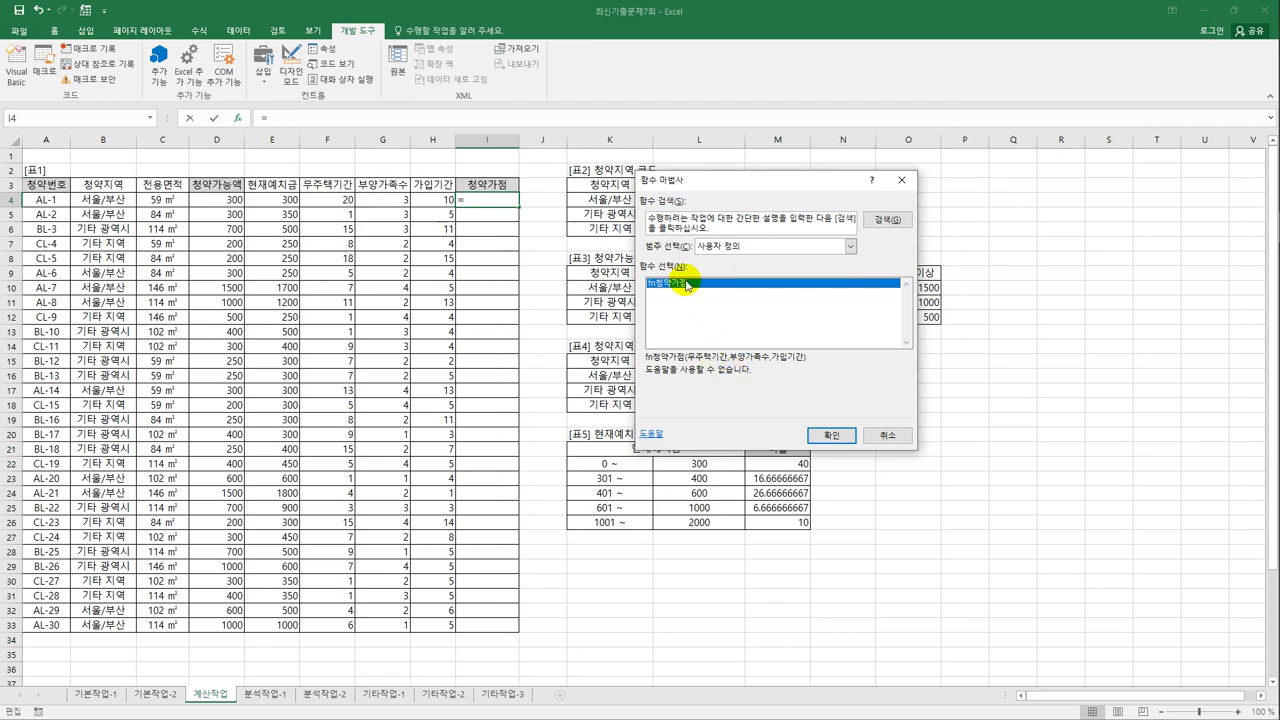
{"action": "left_click", "coordinate": [834, 436]}
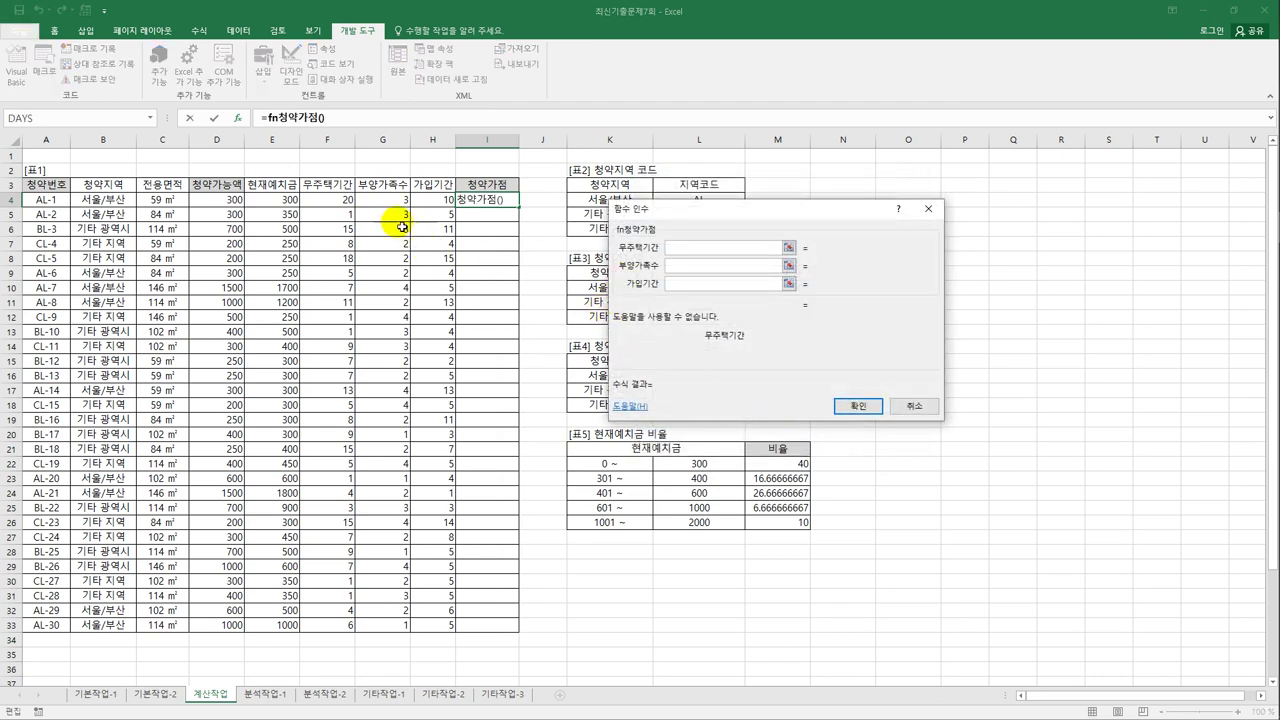
Set the function arguments to F4 for 무주택기간, G4 for 부양가족수 and H4 for 가입기간, and enter the formula.
{"action": "left_click", "coordinate": [326, 204]}
{"action": "left_click", "coordinate": [683, 266]}
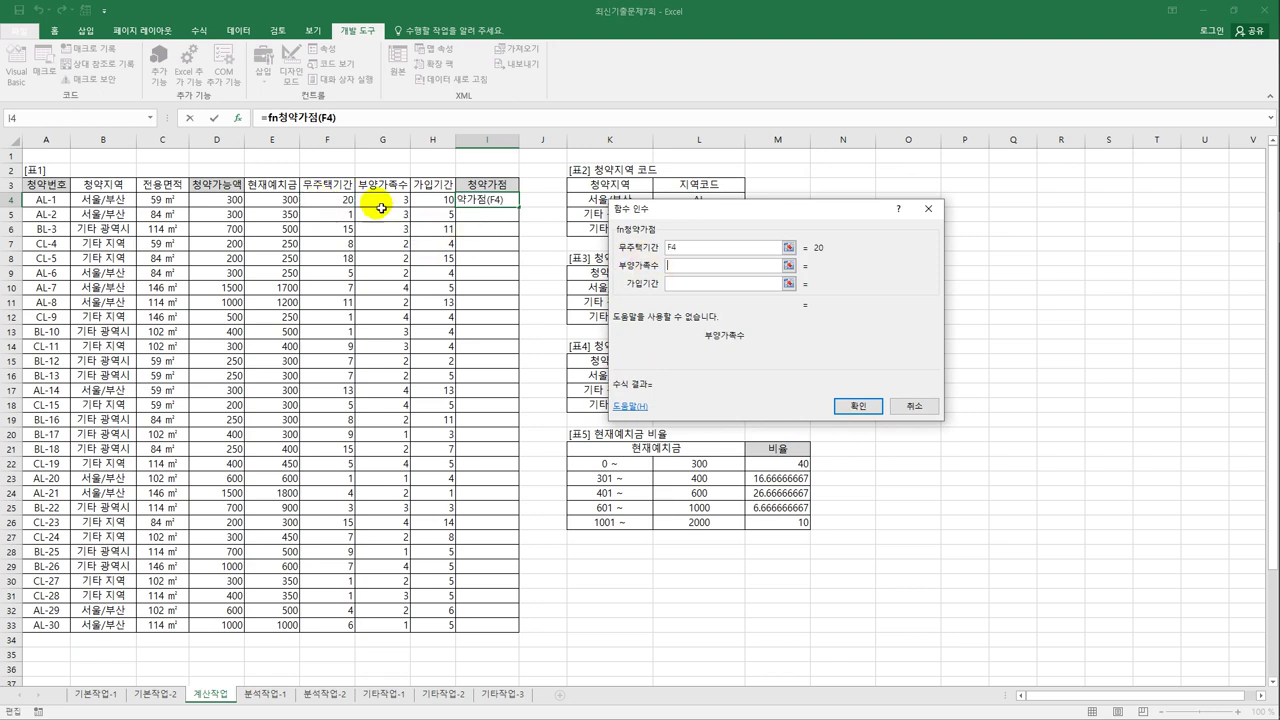
{"action": "left_click", "coordinate": [377, 202]}
{"action": "left_click", "coordinate": [683, 283]}
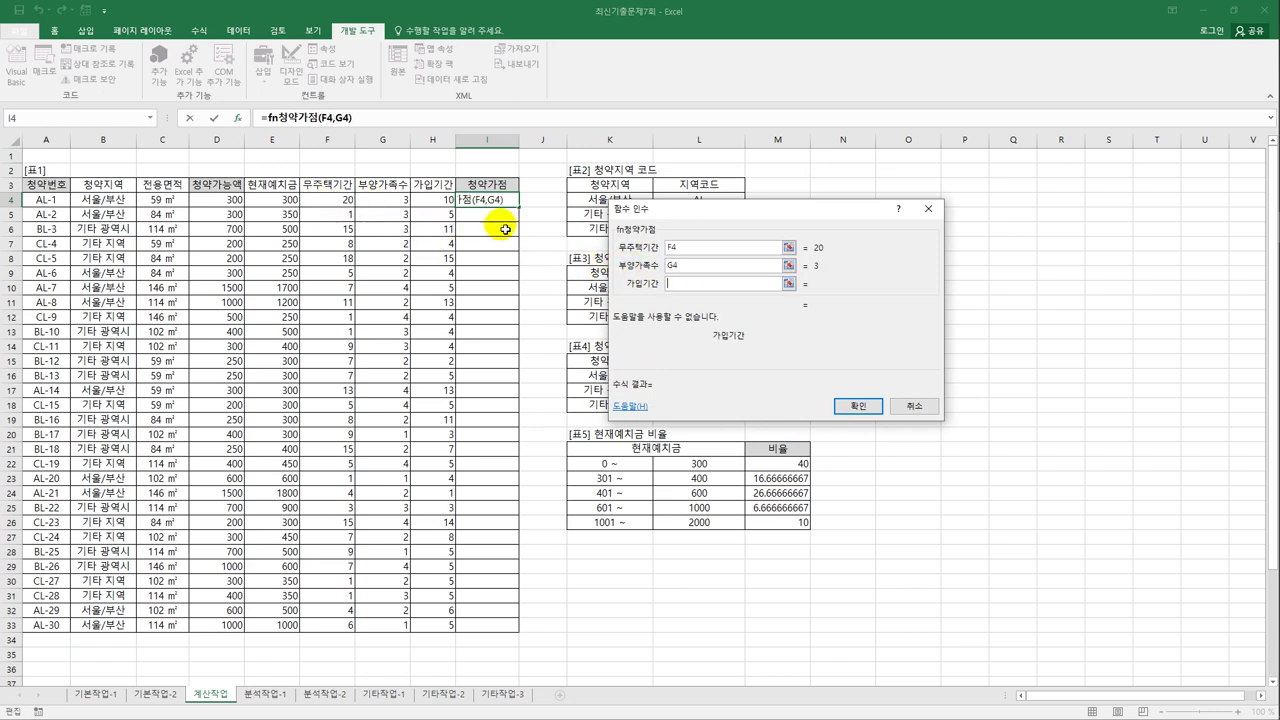
{"action": "left_click", "coordinate": [432, 200]}
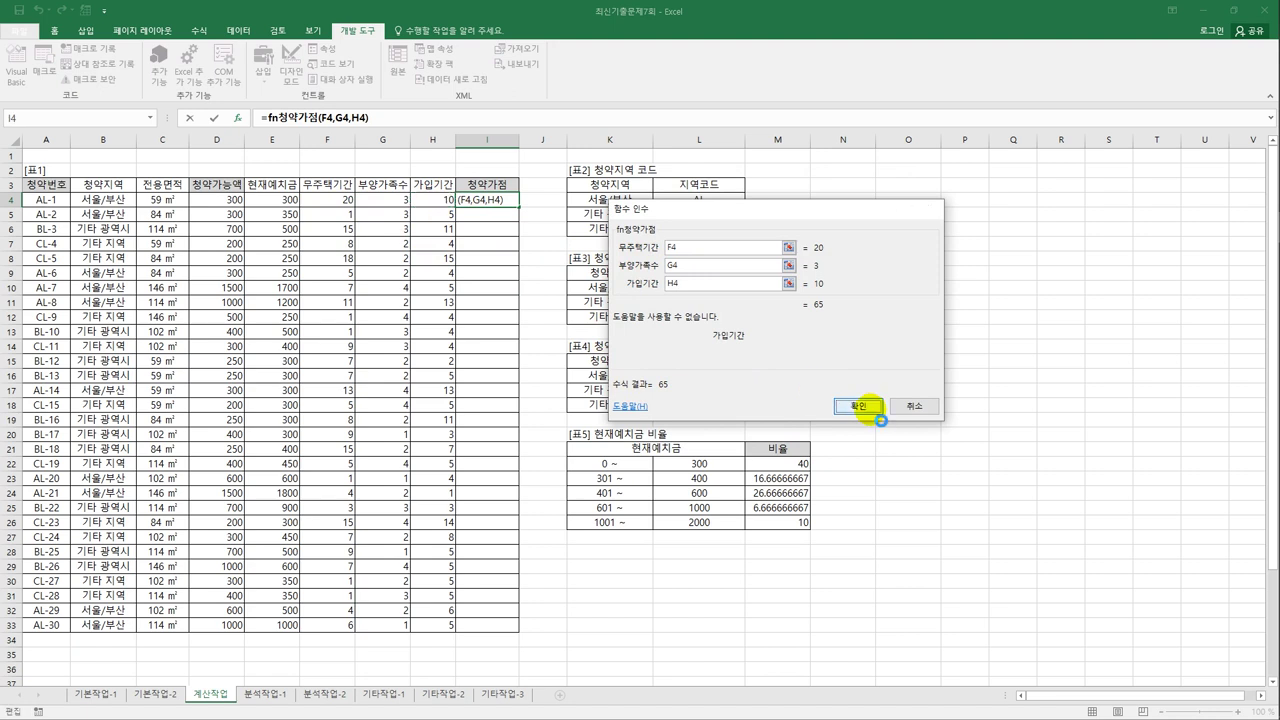
{"action": "left_click", "coordinate": [852, 405]}
Fill the I4 formula down to I33 and autofit the width of column I.
{"action": "double_click", "coordinate": [520, 208]}
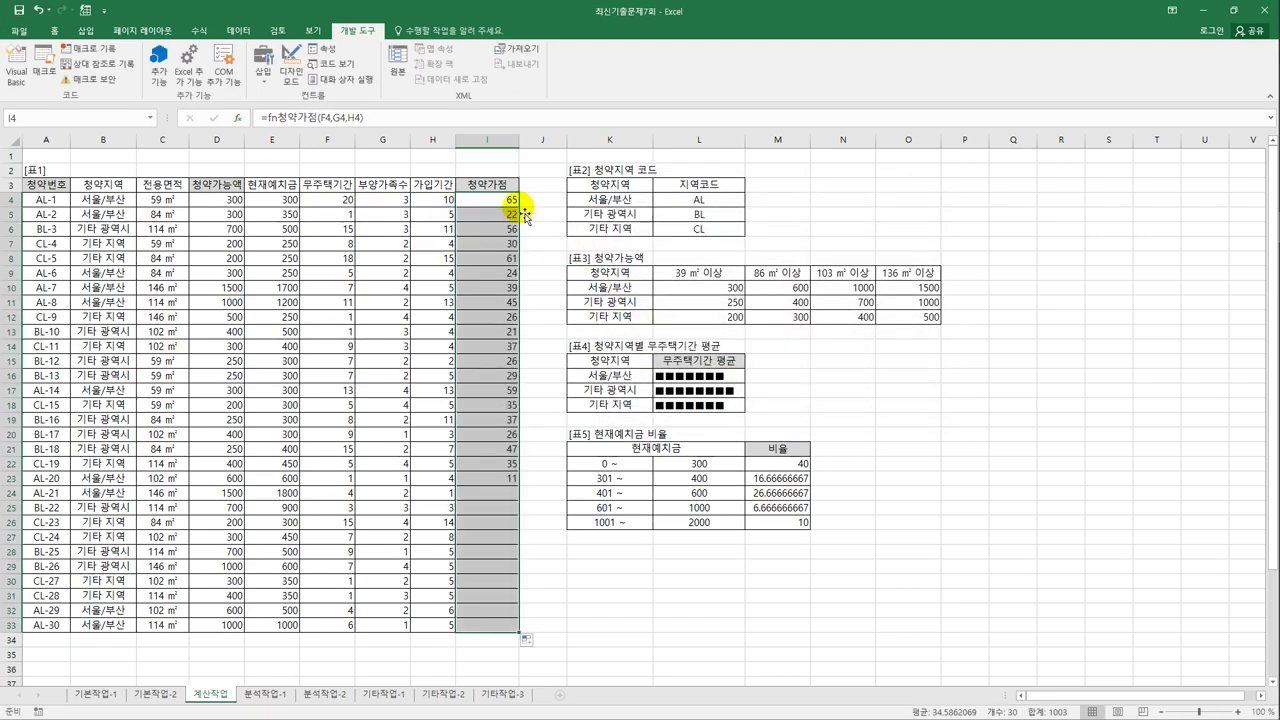
{"action": "left_click", "coordinate": [503, 493]}
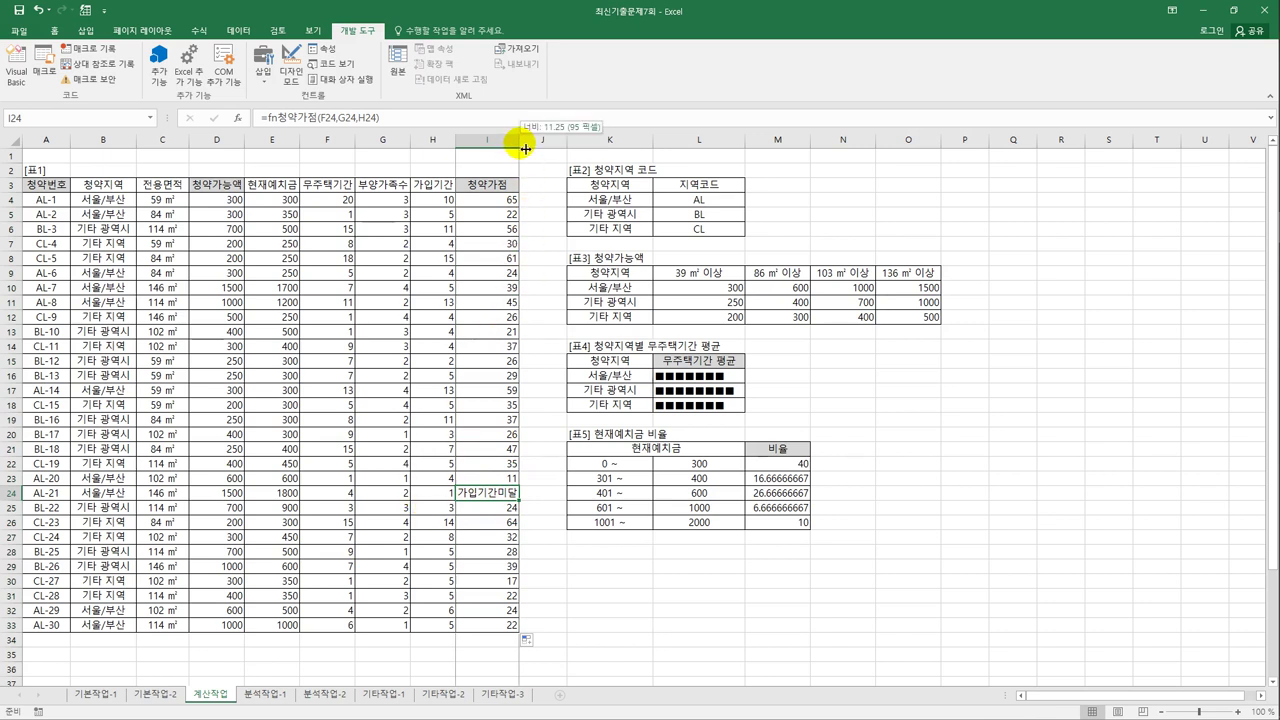
{"action": "double_click", "coordinate": [523, 146]}
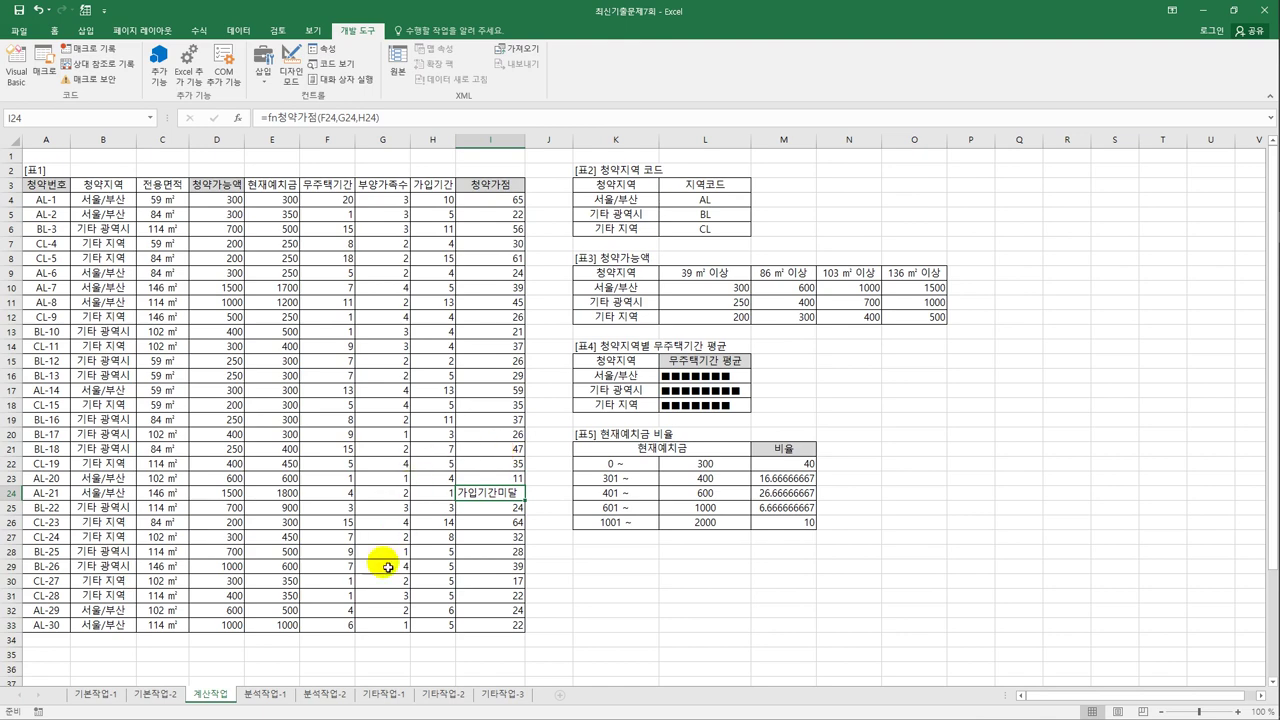
On the 분석작업-1 sheet, delete columns A through E.
{"action": "left_click", "coordinate": [268, 693]}
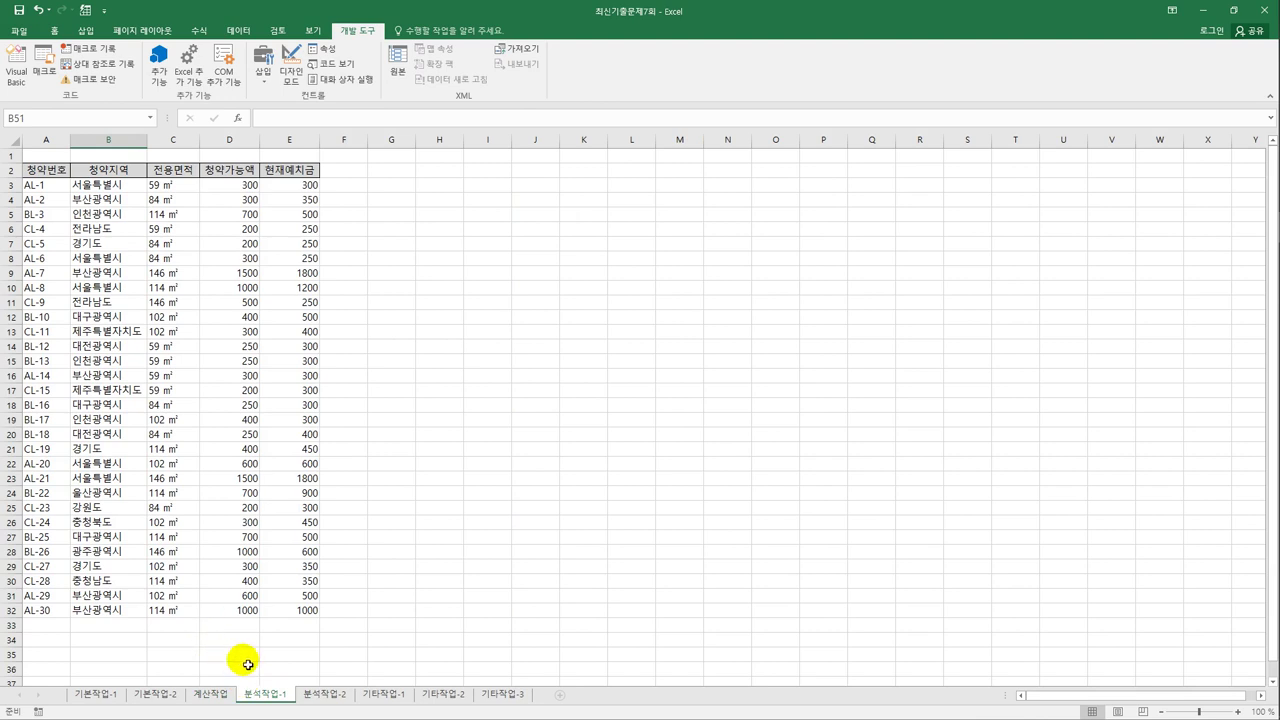
{"action": "left_click", "coordinate": [418, 595]}
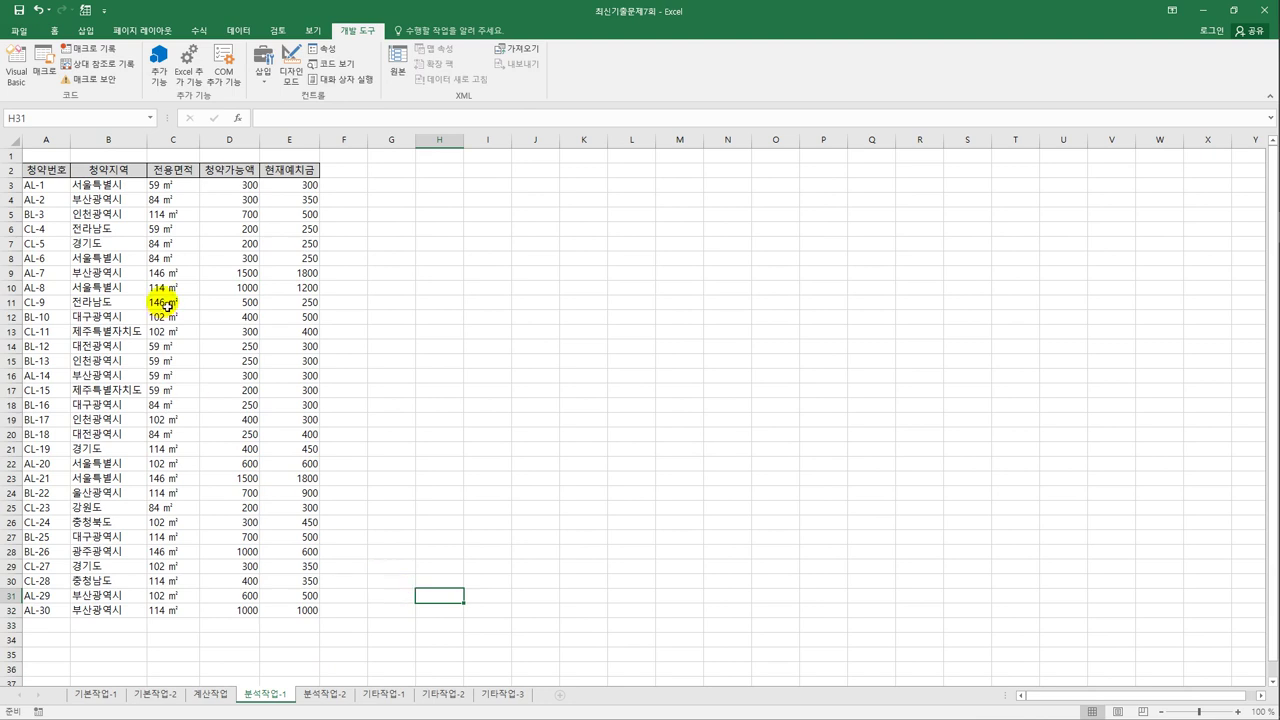
{"action": "left_click_drag", "start_coordinate": [40, 140], "coordinate": [280, 140]}
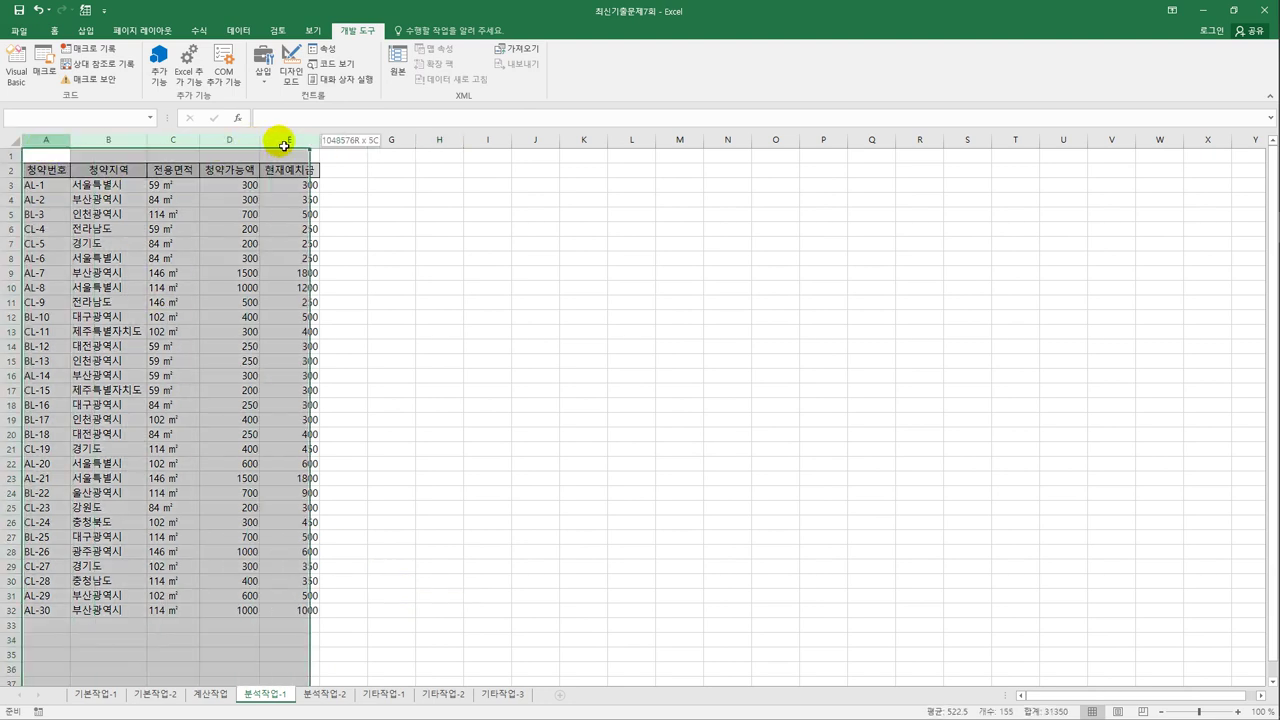
{"action": "right_click", "coordinate": [285, 140]}
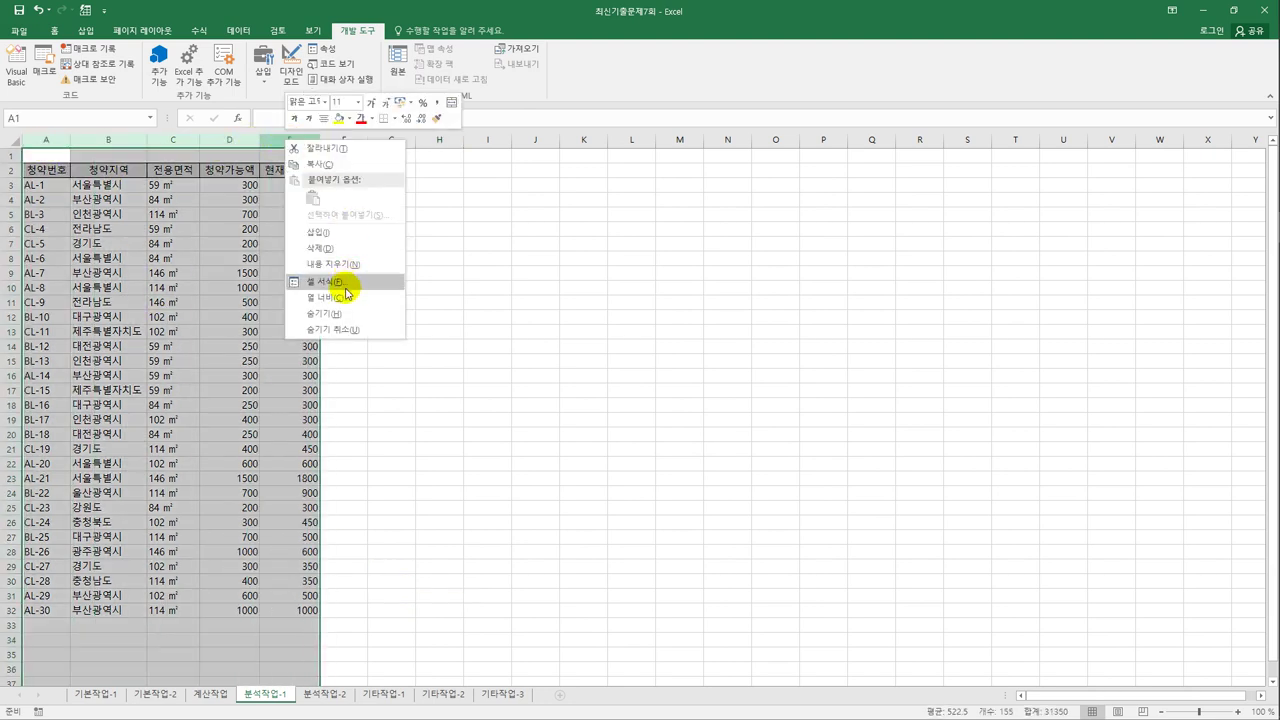
{"action": "left_click", "coordinate": [329, 248]}
{"action": "left_click", "coordinate": [355, 288]}
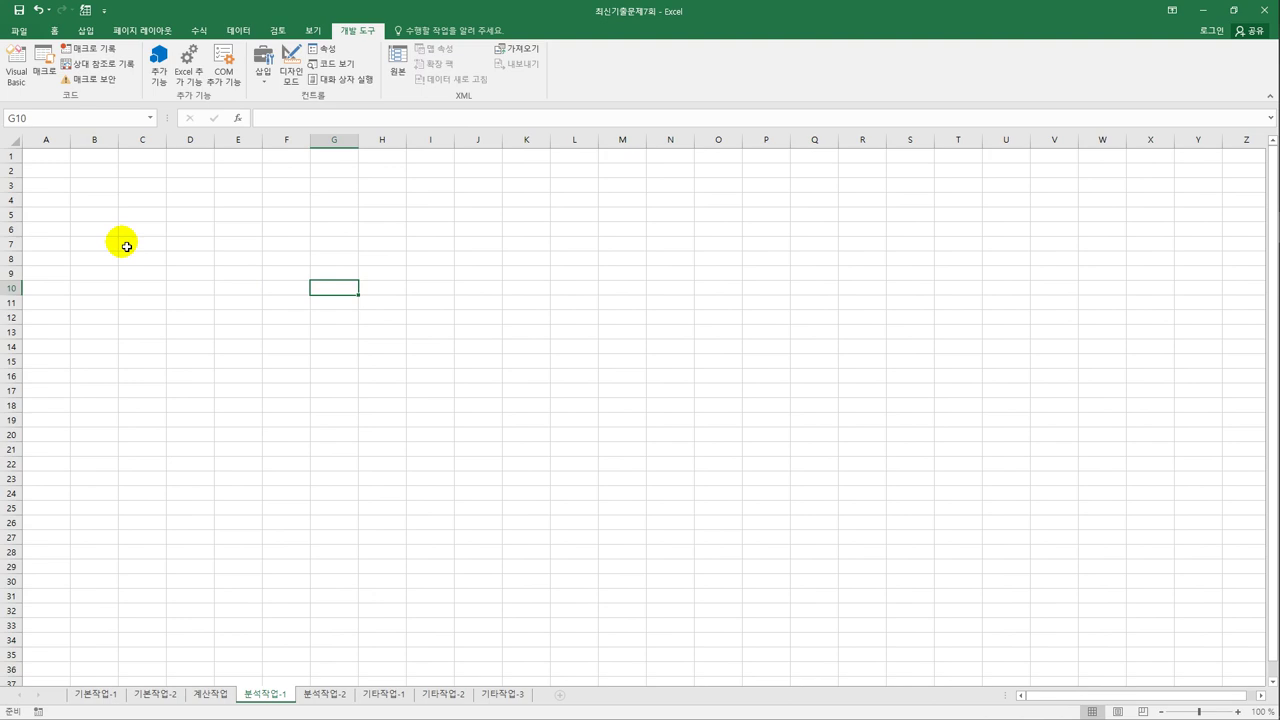
Start a Microsoft Query import at cell B2 with MS Access Database as the data source.
{"action": "left_click", "coordinate": [106, 177]}
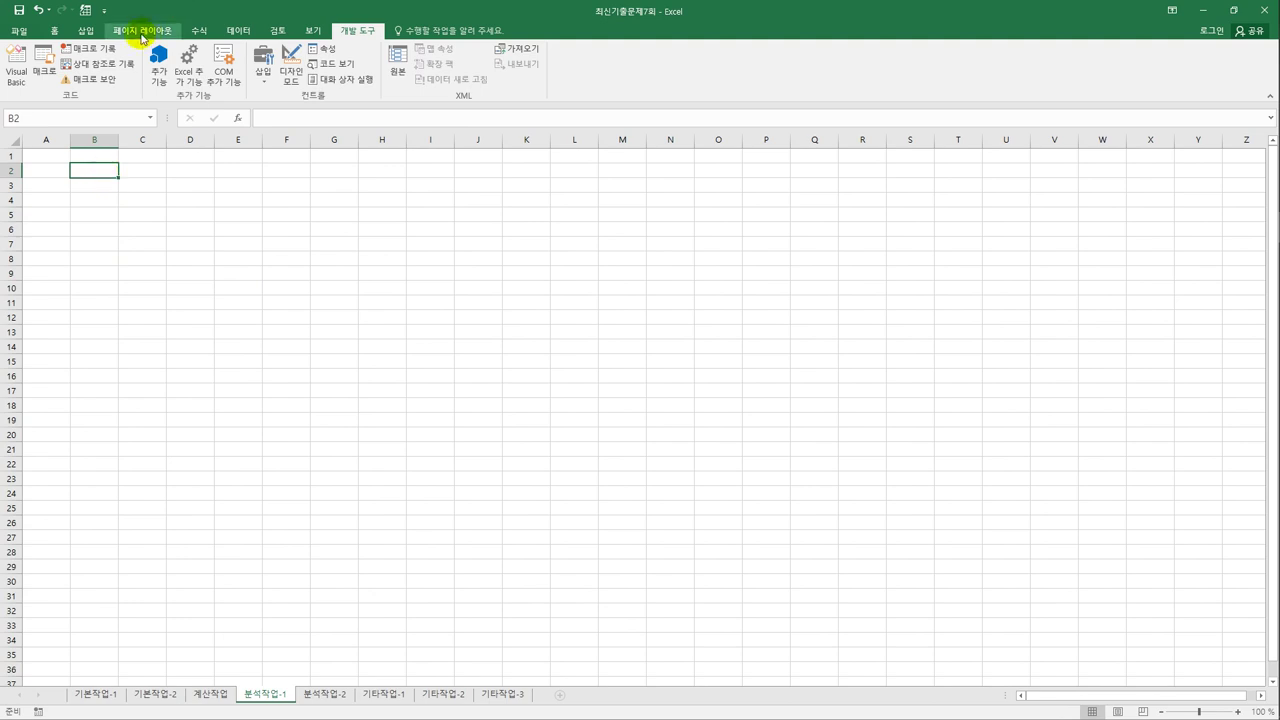
{"action": "left_click", "coordinate": [249, 33]}
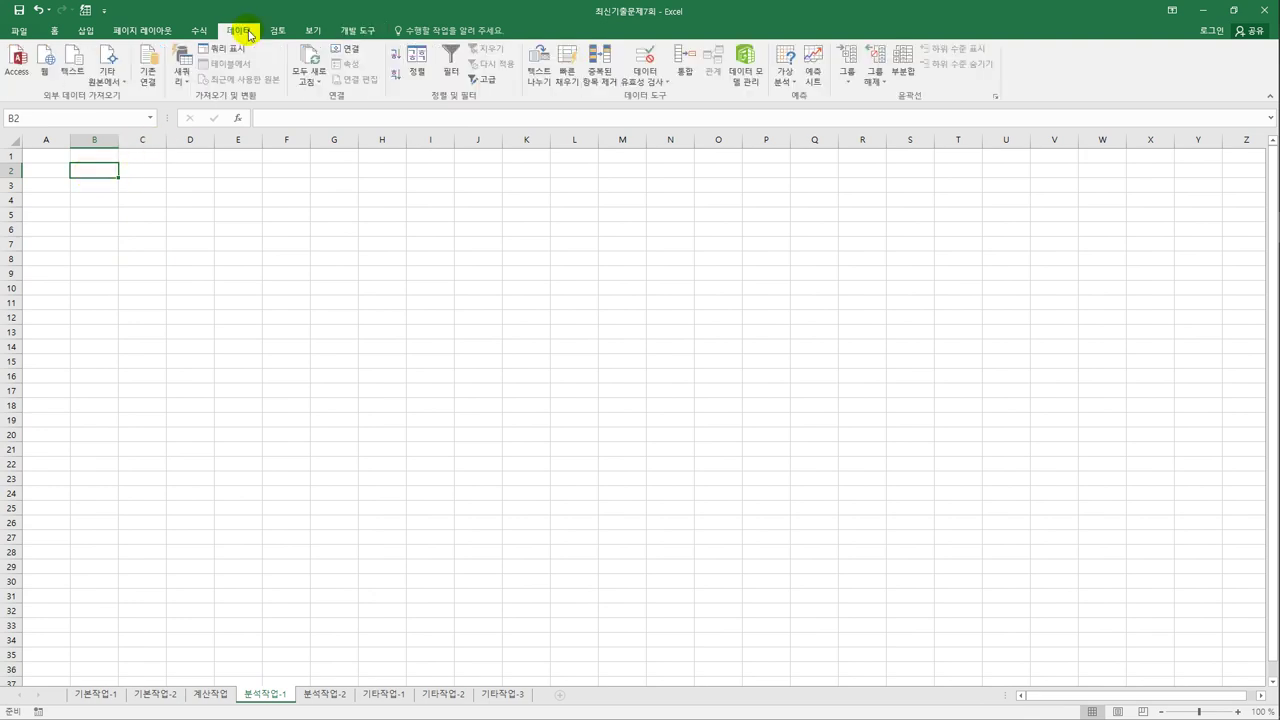
{"action": "left_click", "coordinate": [118, 82]}
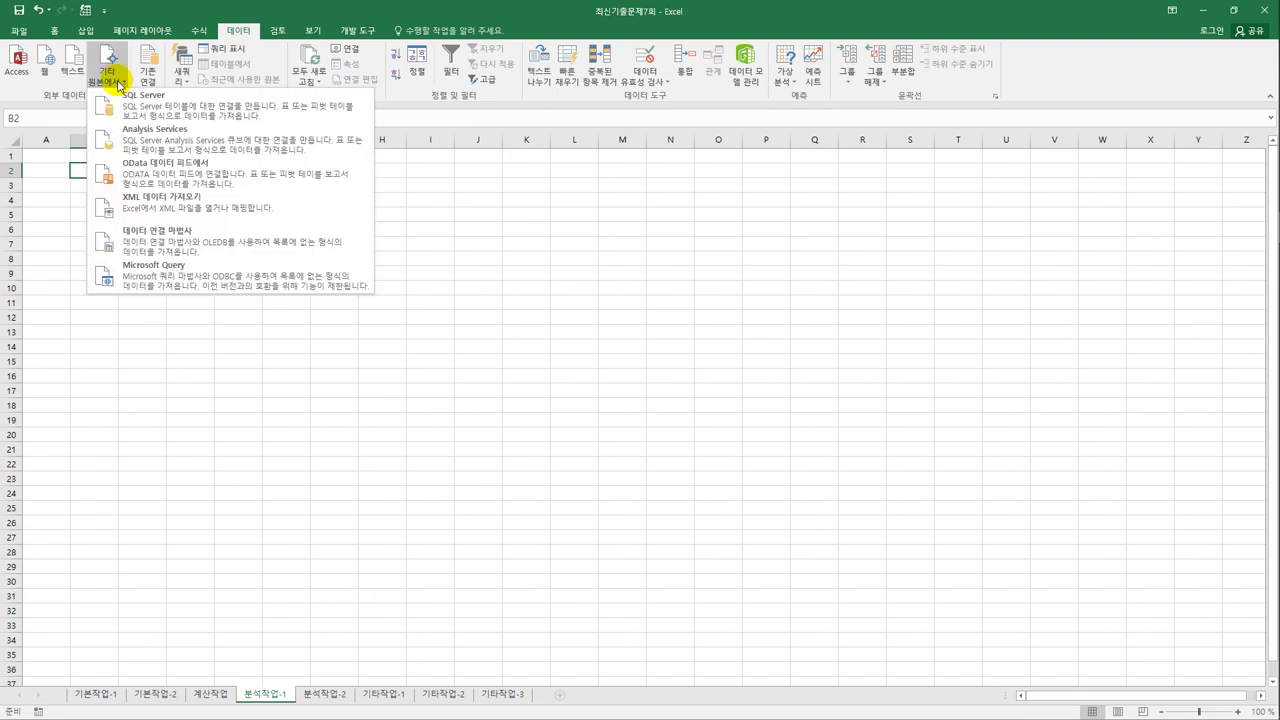
{"action": "left_click", "coordinate": [173, 274]}
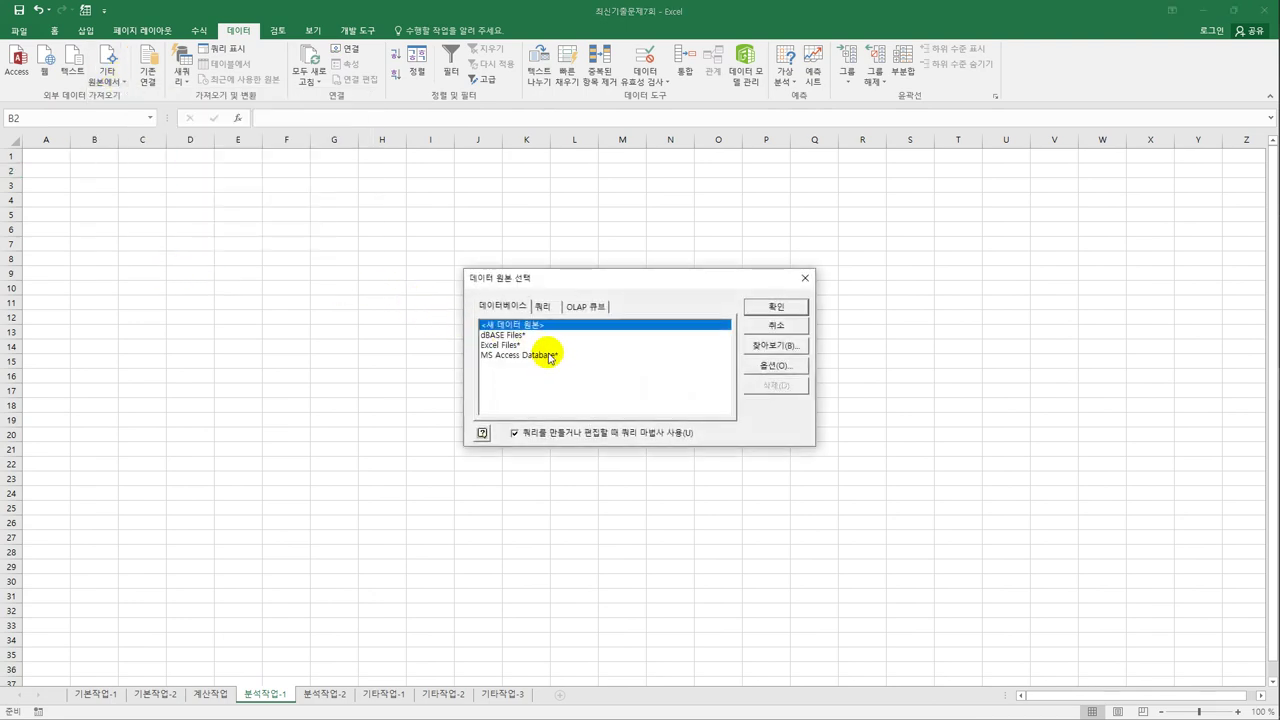
{"action": "left_click", "coordinate": [548, 355]}
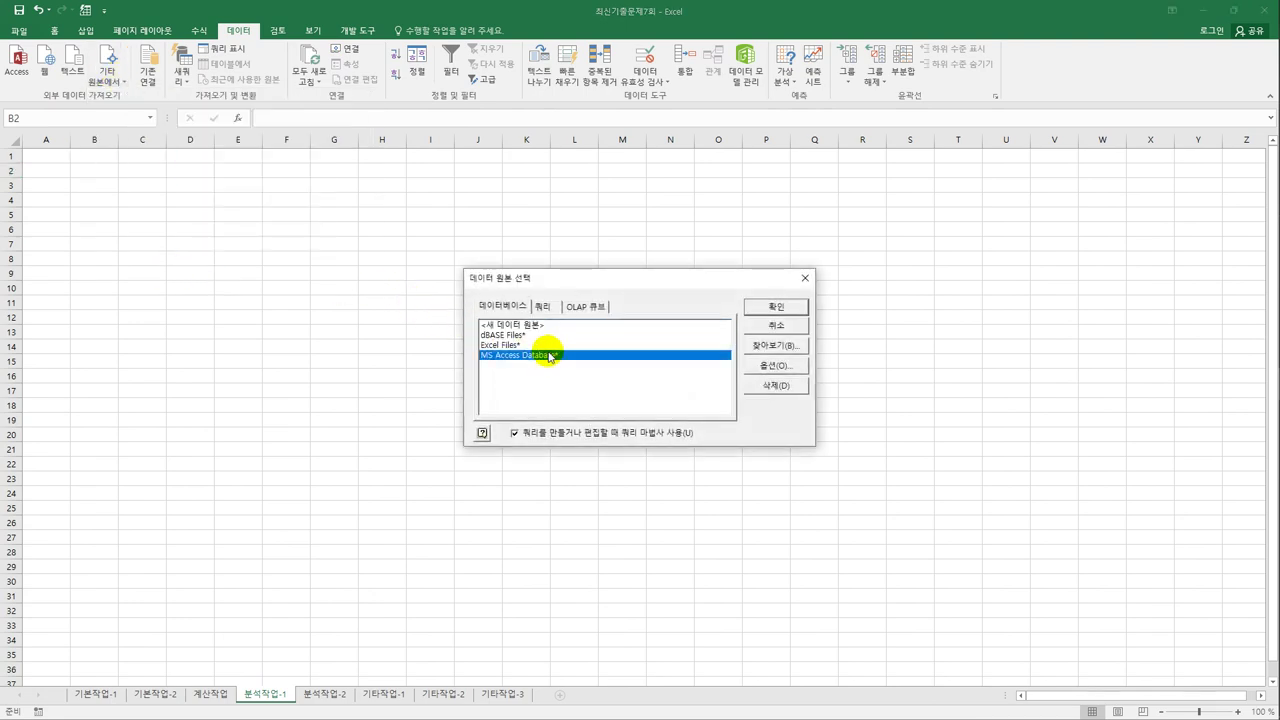
{"action": "left_click", "coordinate": [802, 312]}
Choose 청약현황.accdb in the 기출문제 folder as the database for the query.
{"action": "left_click_drag", "start_coordinate": [234, 20], "coordinate": [688, 290]}
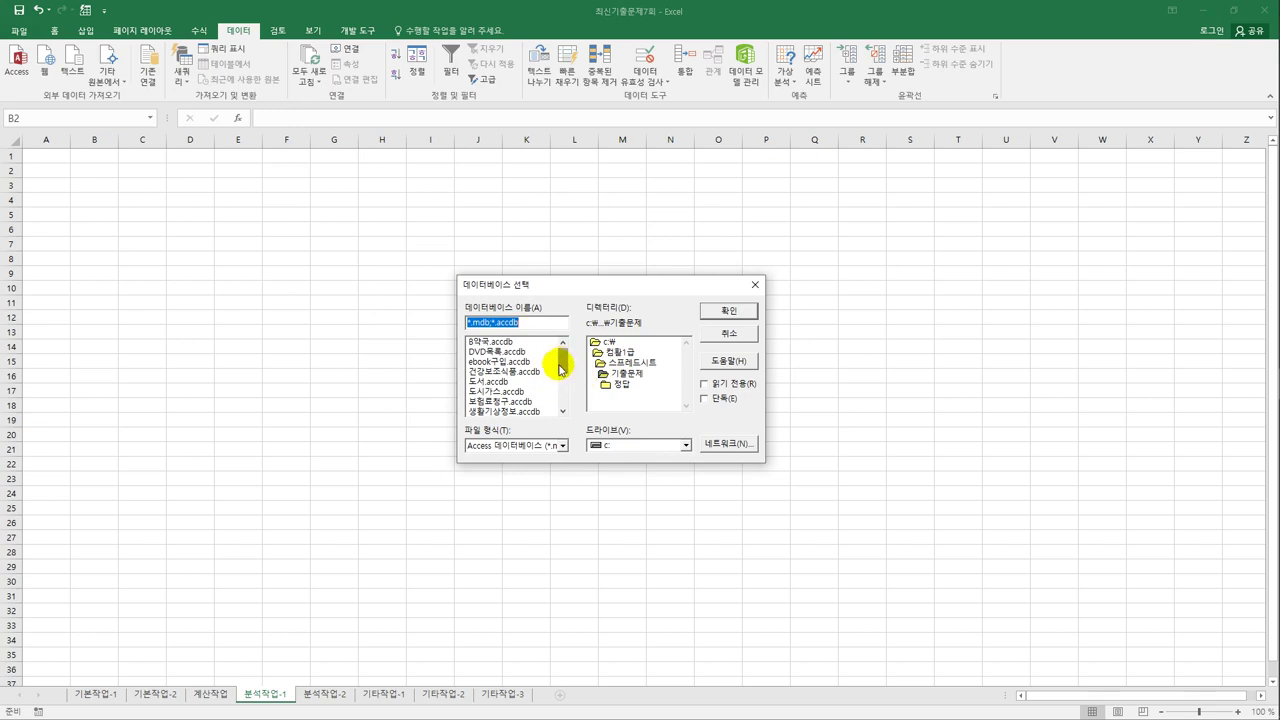
{"action": "left_click_drag", "start_coordinate": [560, 360], "coordinate": [560, 394]}
{"action": "left_click", "coordinate": [508, 382]}
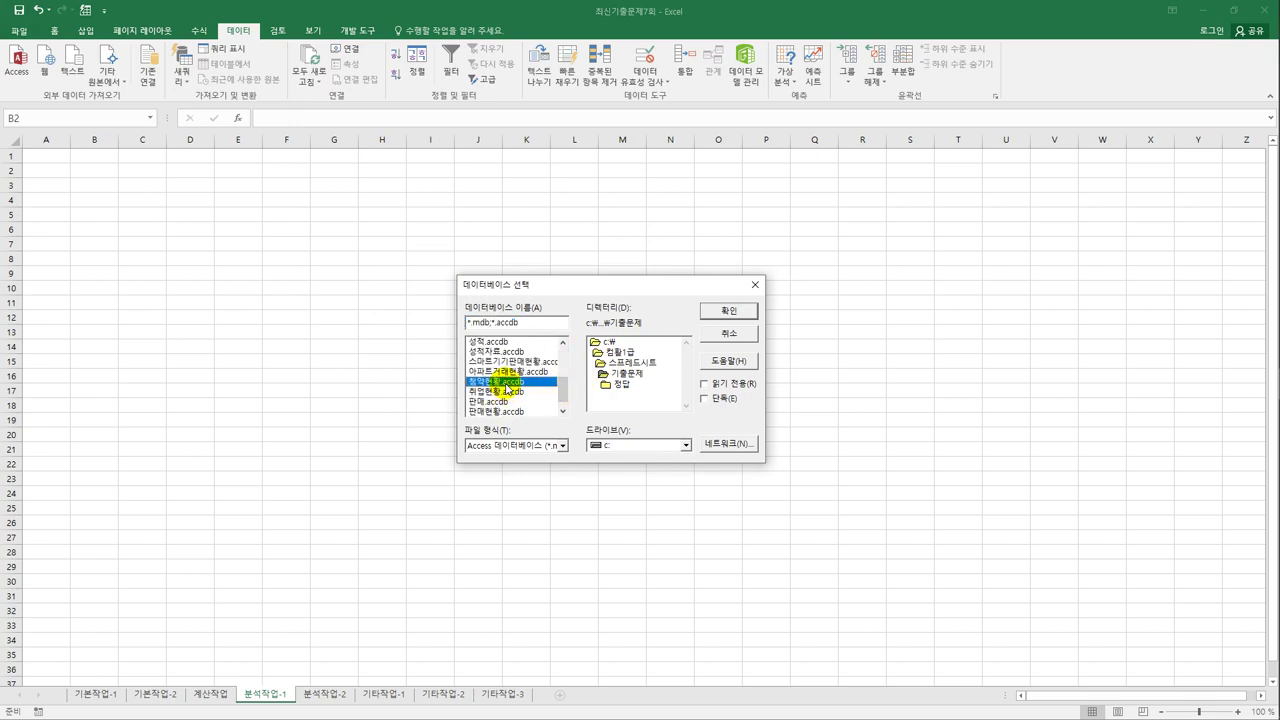
{"action": "left_click", "coordinate": [722, 315]}
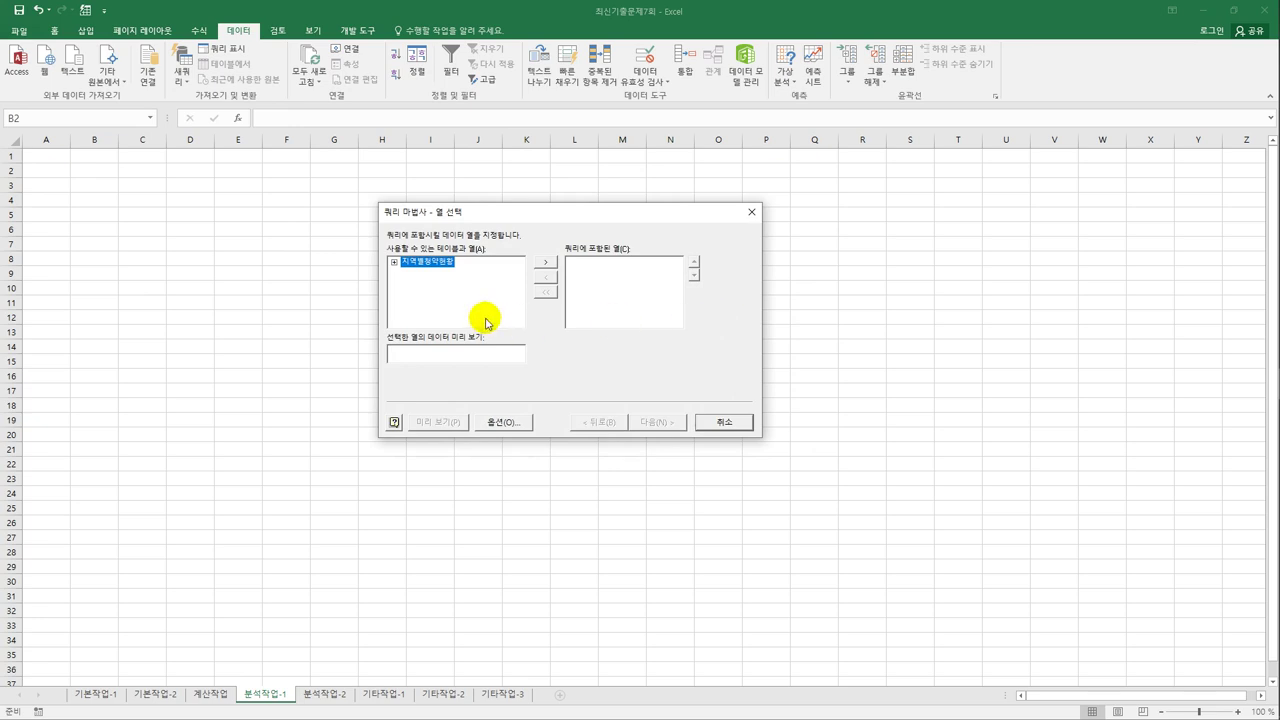
Add the 청약지역, 전용면적 and 현재예치금 columns of the 지역별청약현황 table to the query.
{"action": "double_click", "coordinate": [424, 264]}
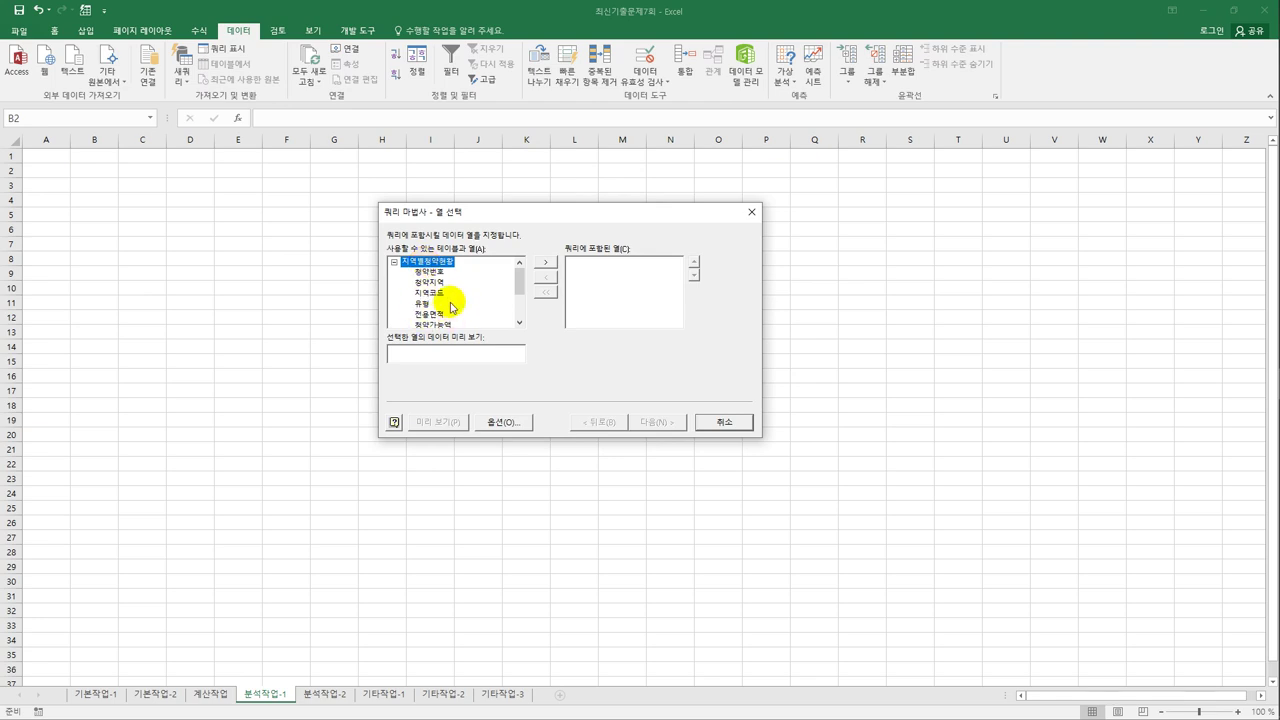
{"action": "double_click", "coordinate": [435, 283]}
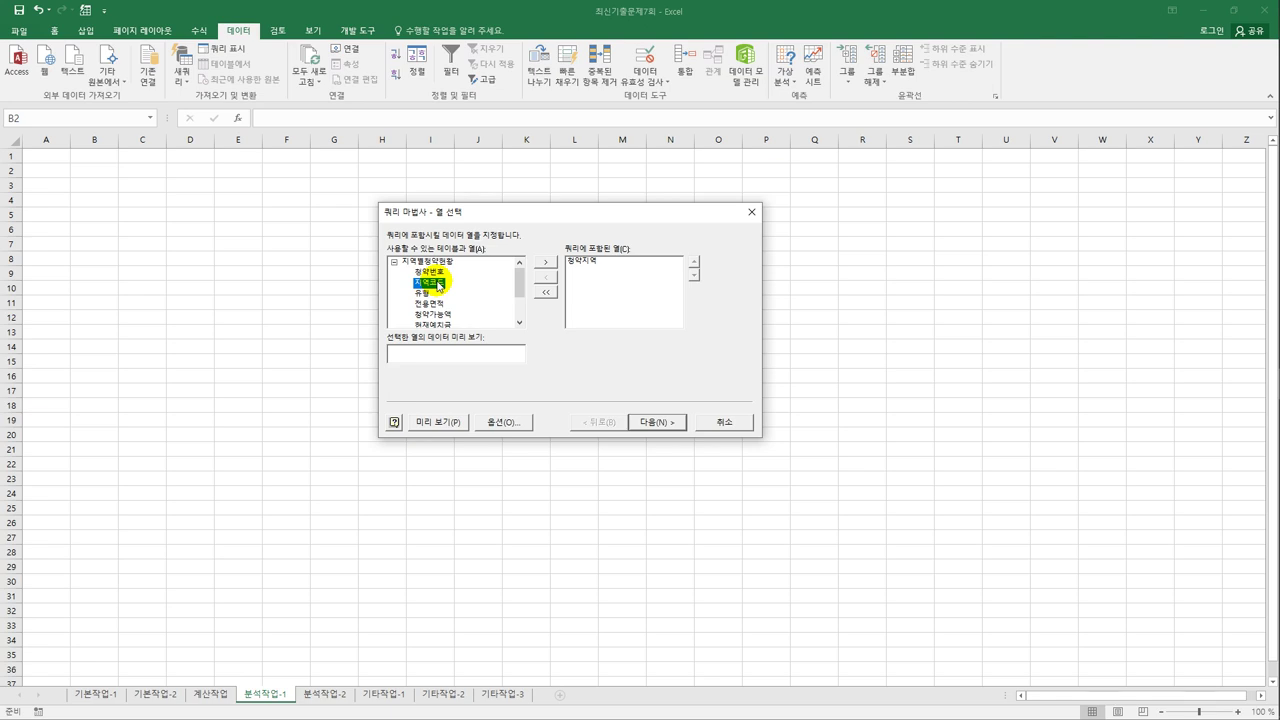
{"action": "double_click", "coordinate": [438, 304]}
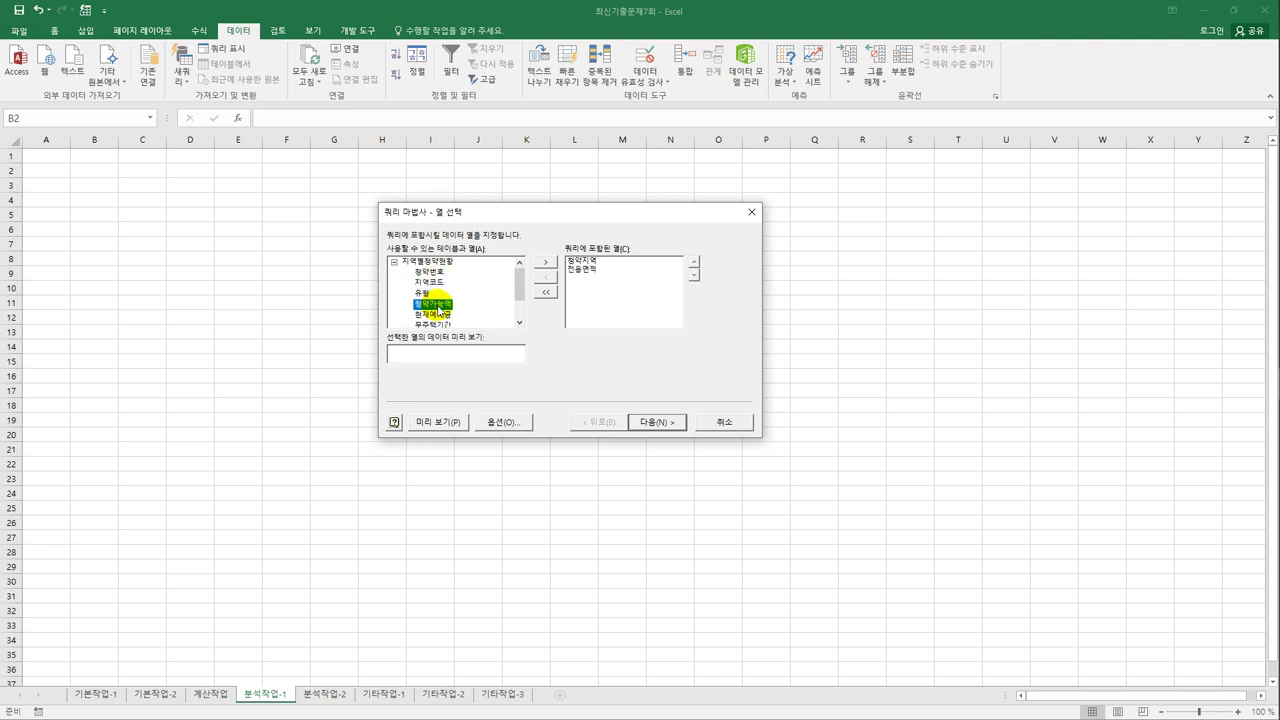
{"action": "double_click", "coordinate": [437, 314]}
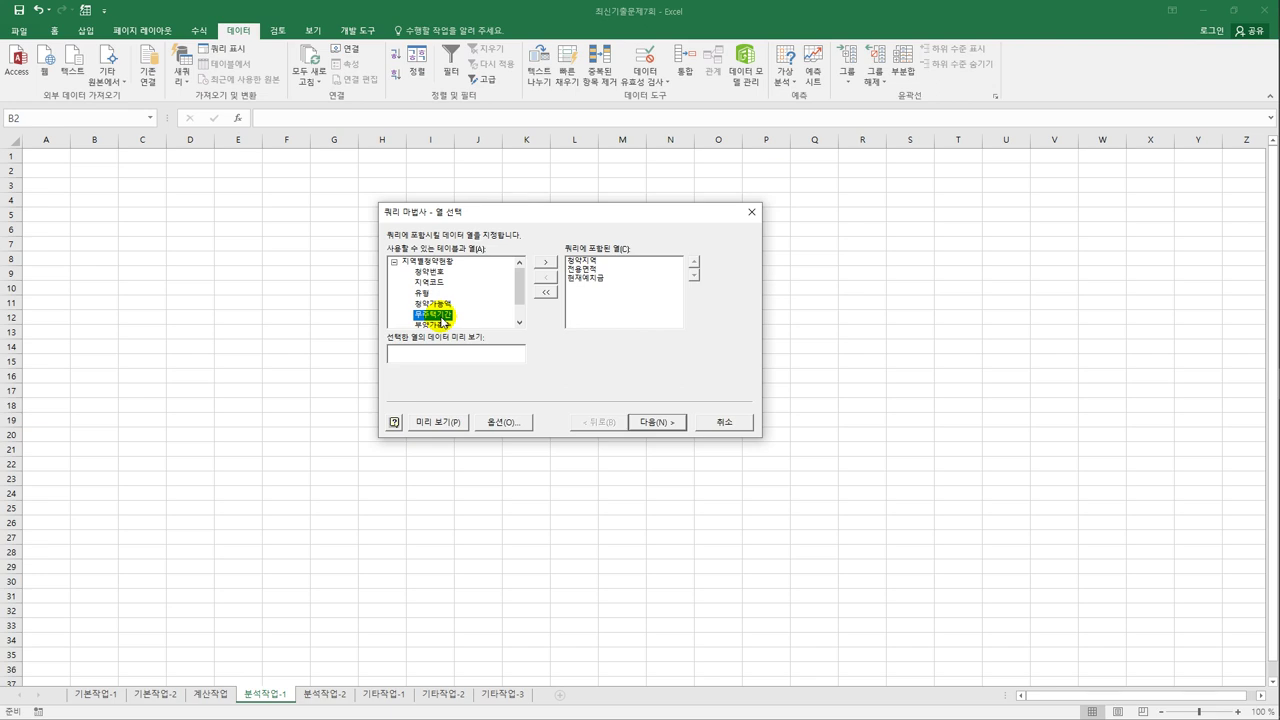
Finish the query without filtering or sorting and return its data to Excel as a PivotTable report at cell B2 of the existing worksheet.
{"action": "left_click", "coordinate": [657, 422]}
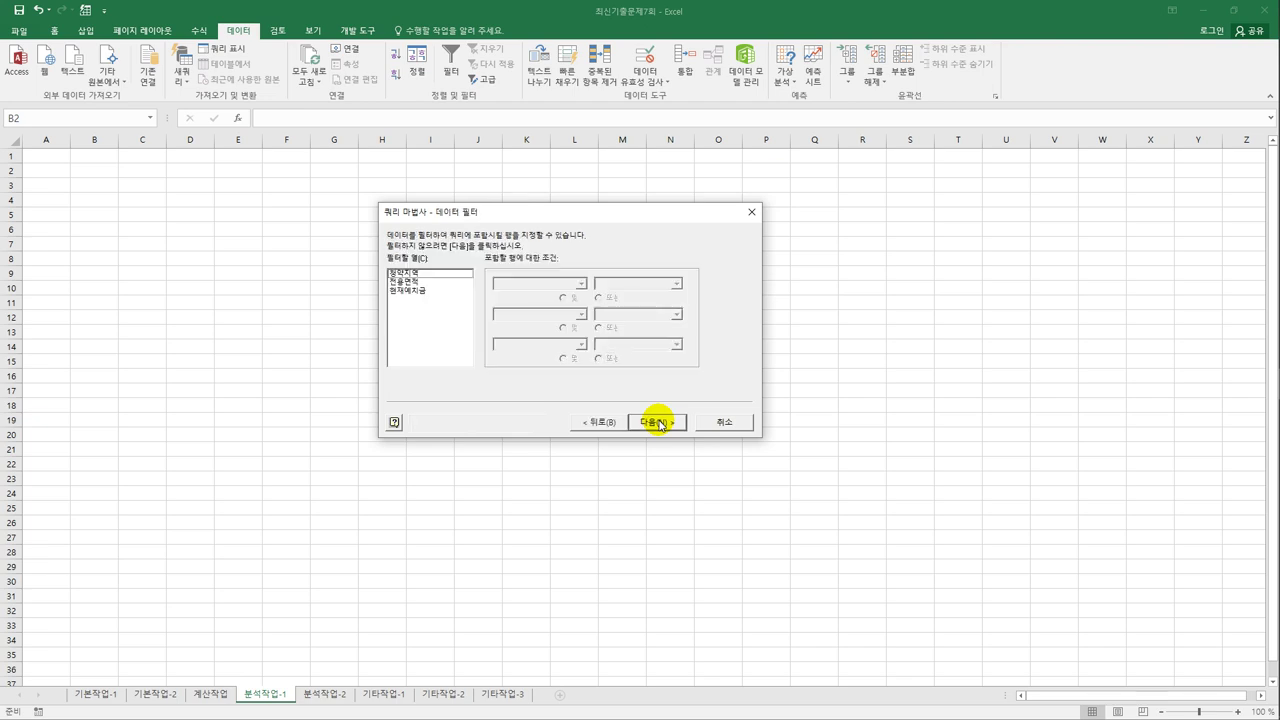
{"action": "left_click", "coordinate": [657, 422]}
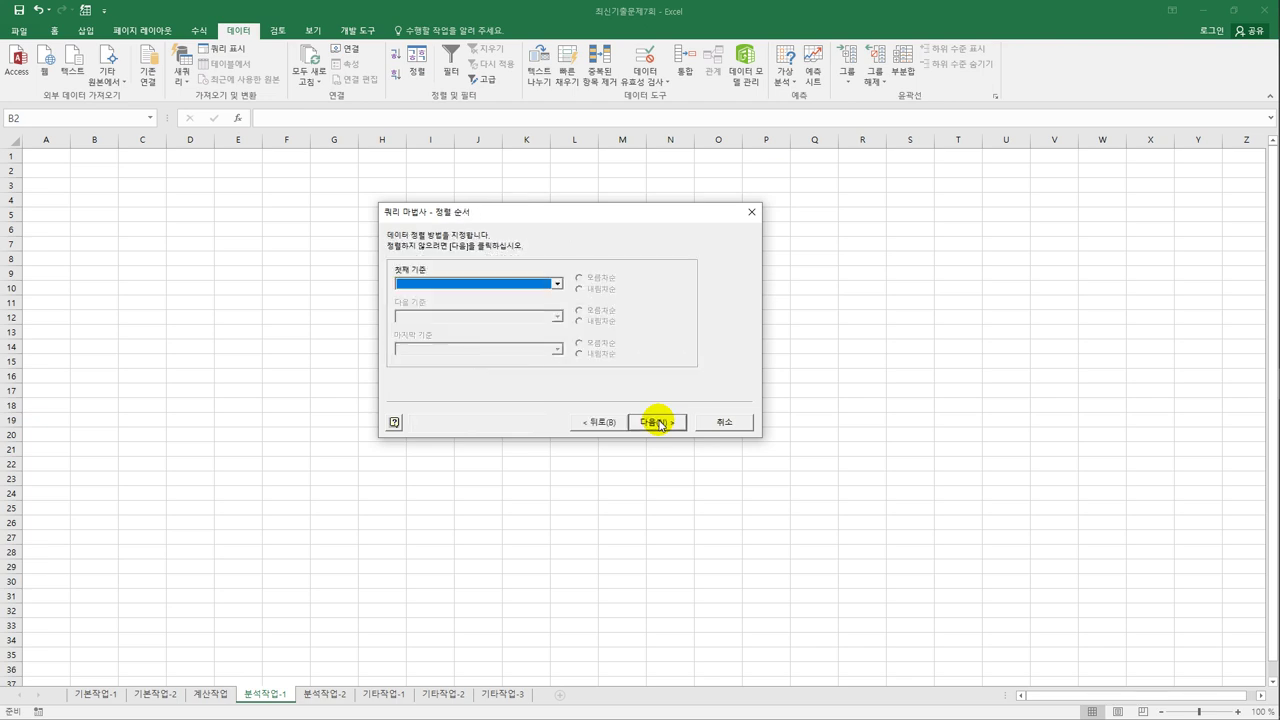
{"action": "left_click", "coordinate": [657, 422]}
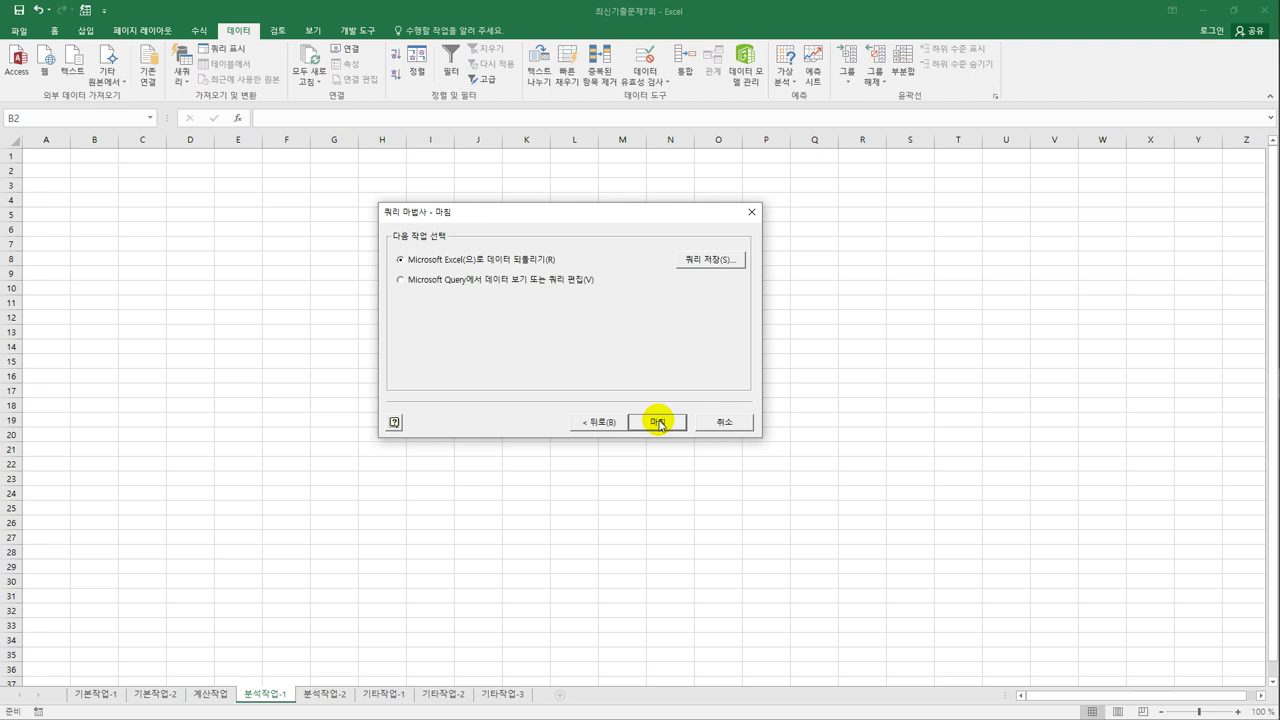
{"action": "left_click", "coordinate": [657, 422]}
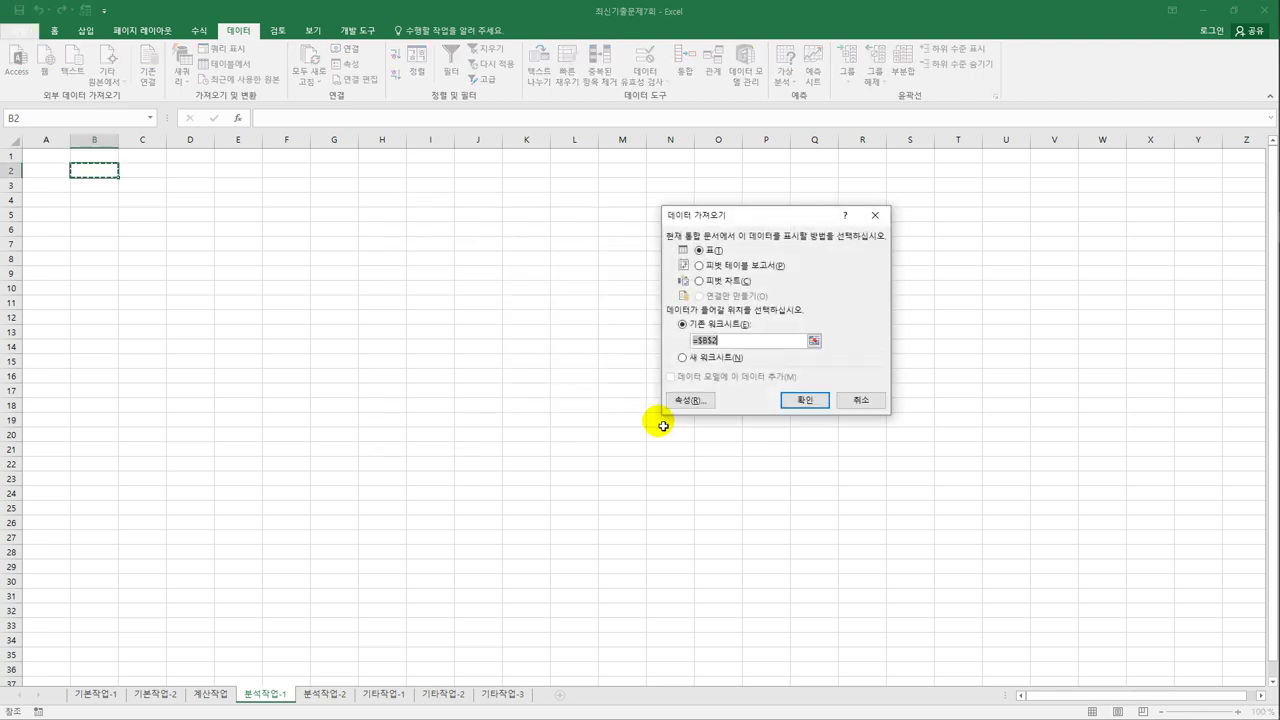
{"action": "left_click", "coordinate": [714, 265]}
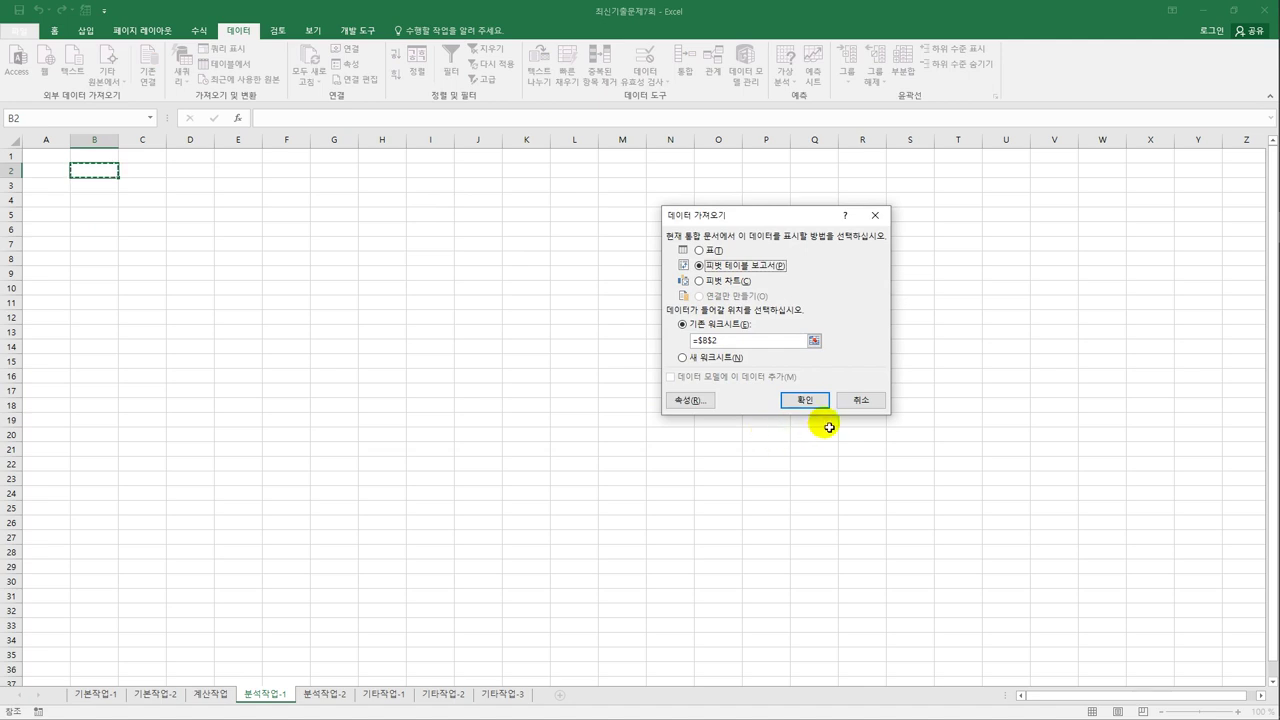
{"action": "left_click", "coordinate": [800, 404]}
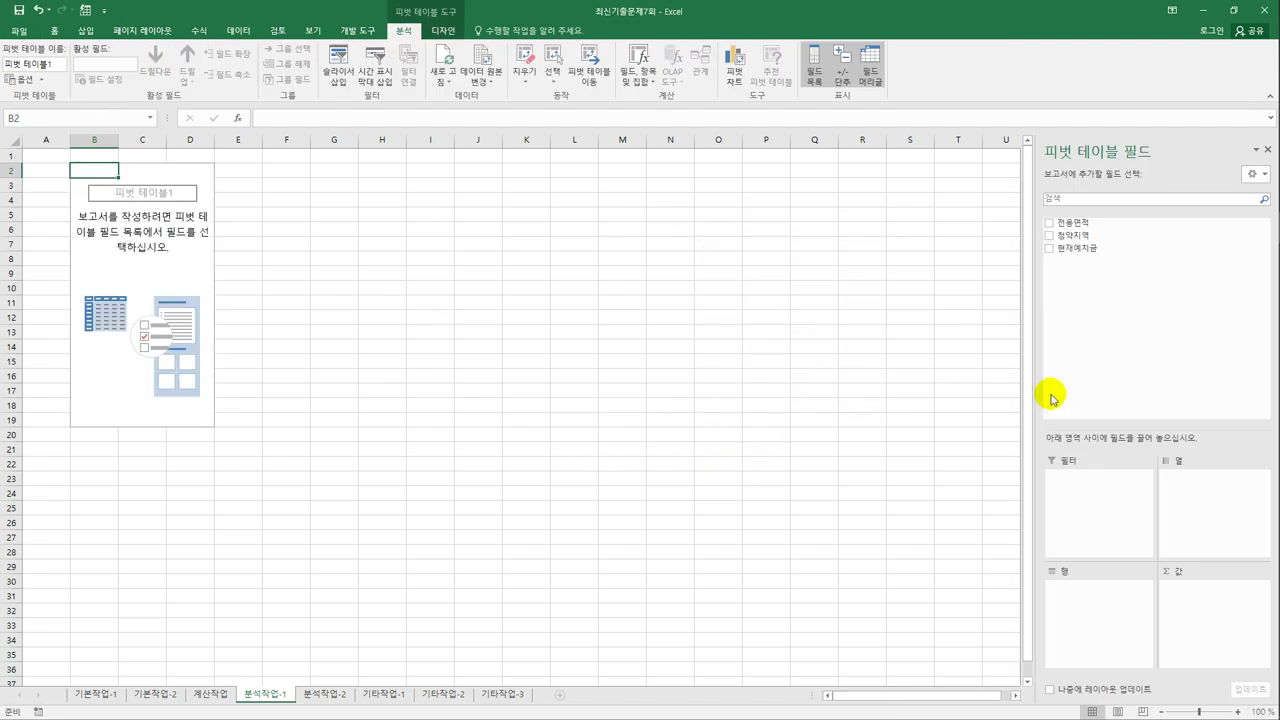
Lay out the pivot table with 전용면적 as the column field and 청약지역 as the row field.
{"action": "left_click_drag", "start_coordinate": [1095, 232], "coordinate": [1188, 506]}
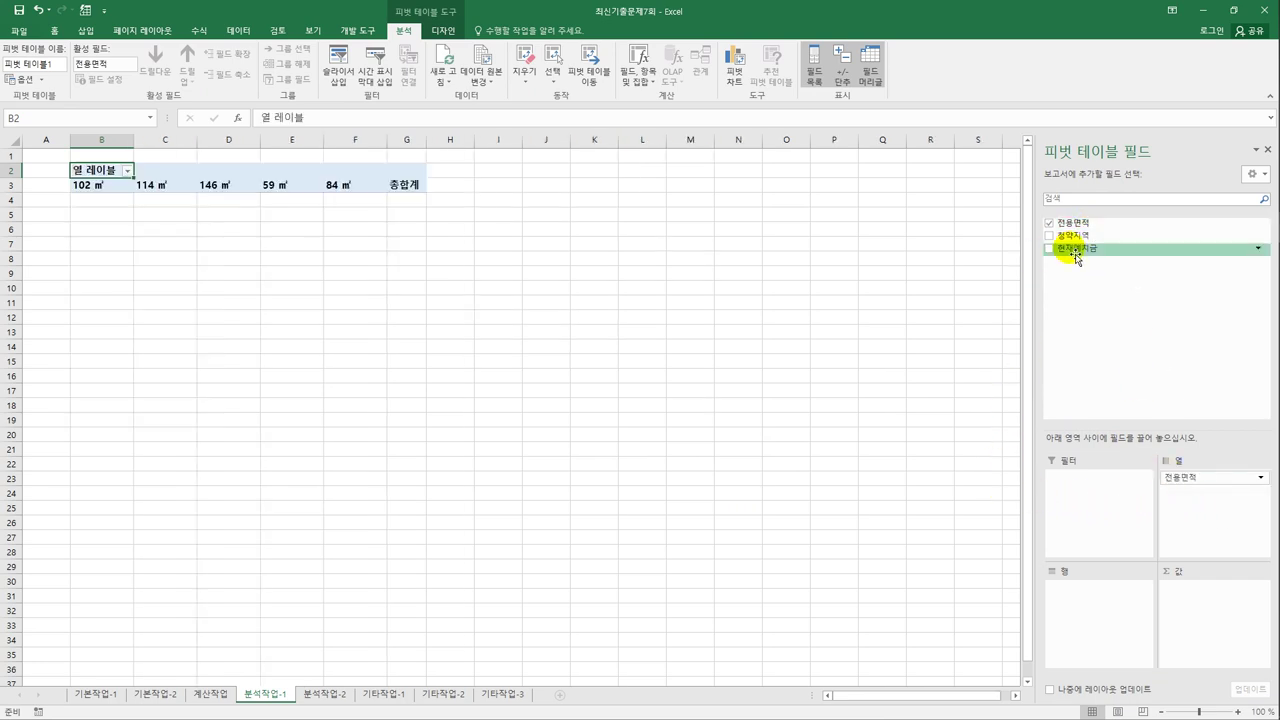
{"action": "left_click_drag", "start_coordinate": [1062, 236], "coordinate": [1117, 636]}
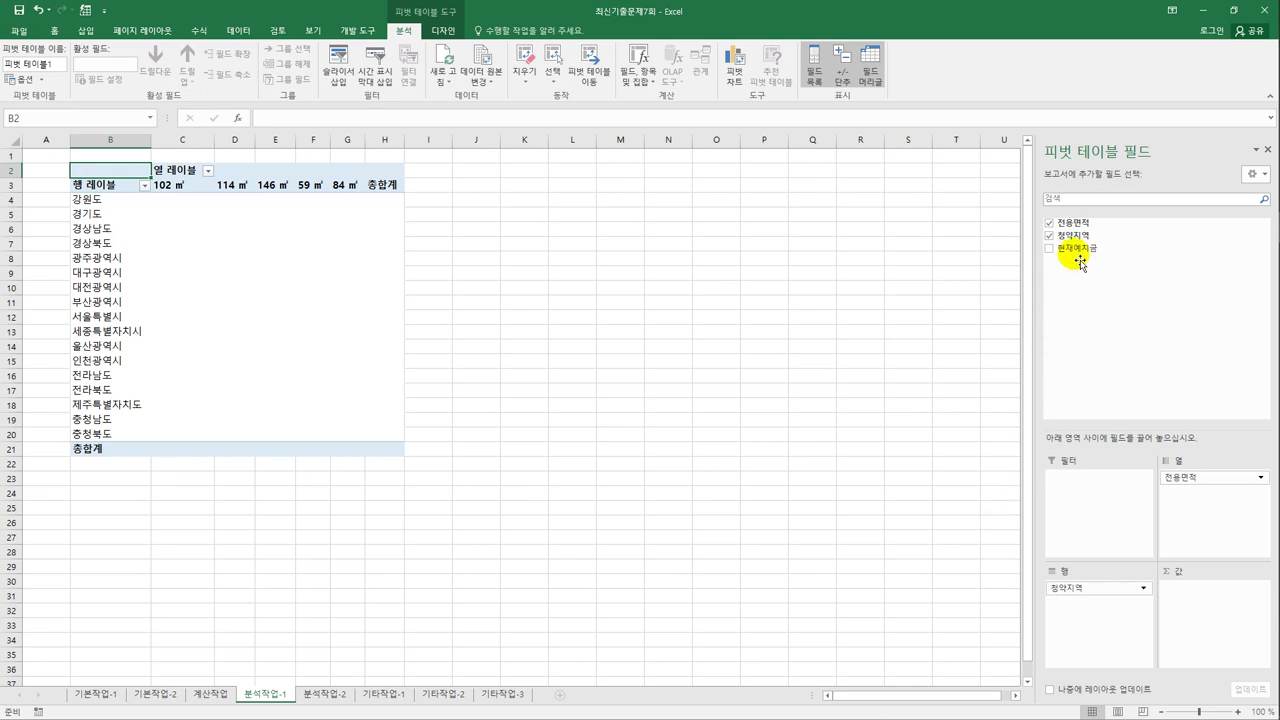
Add the 현재예치금 field to the pivot table's values and show the report in outline form.
{"action": "left_click_drag", "start_coordinate": [1077, 249], "coordinate": [1186, 629]}
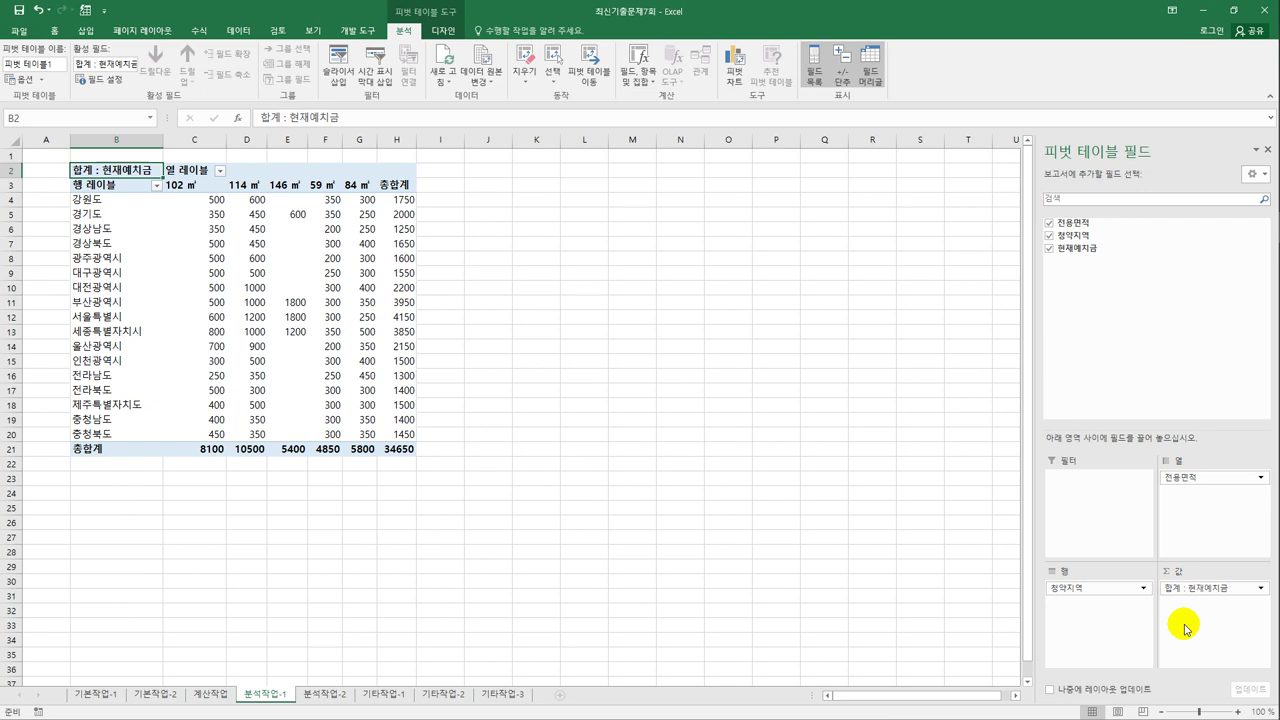
{"action": "left_click", "coordinate": [440, 31]}
{"action": "left_click", "coordinate": [95, 83]}
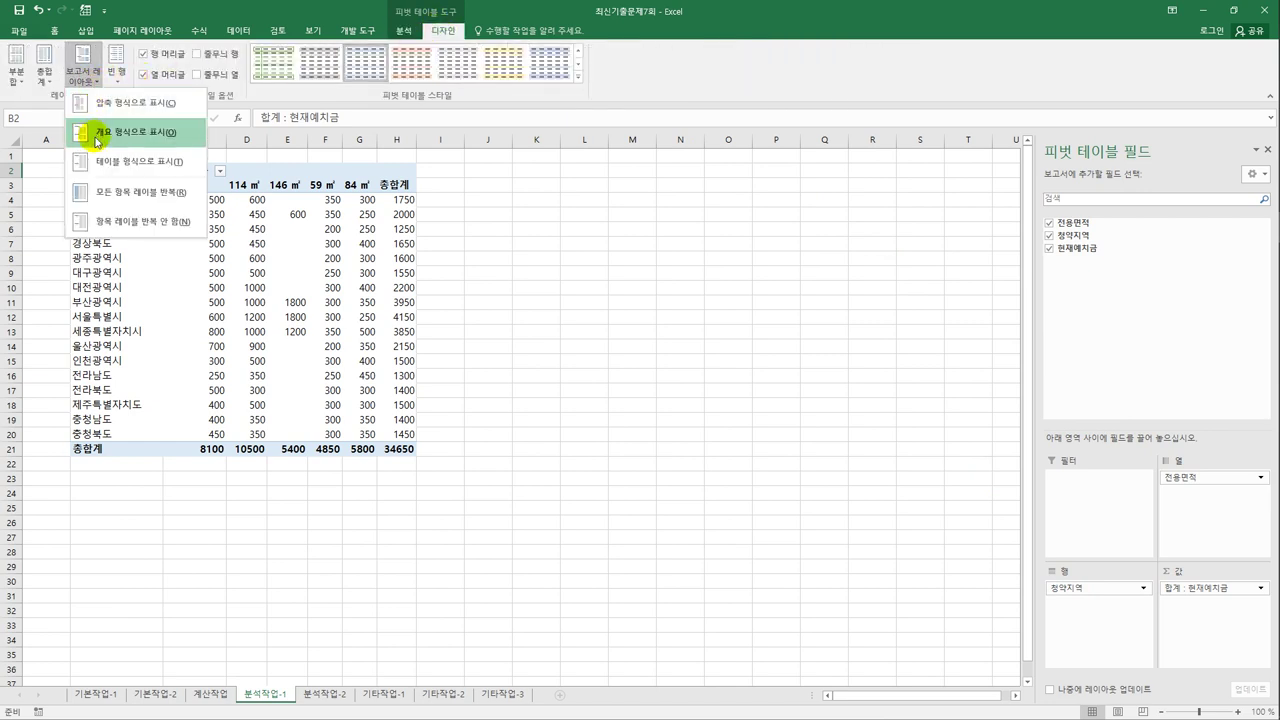
{"action": "left_click", "coordinate": [96, 141]}
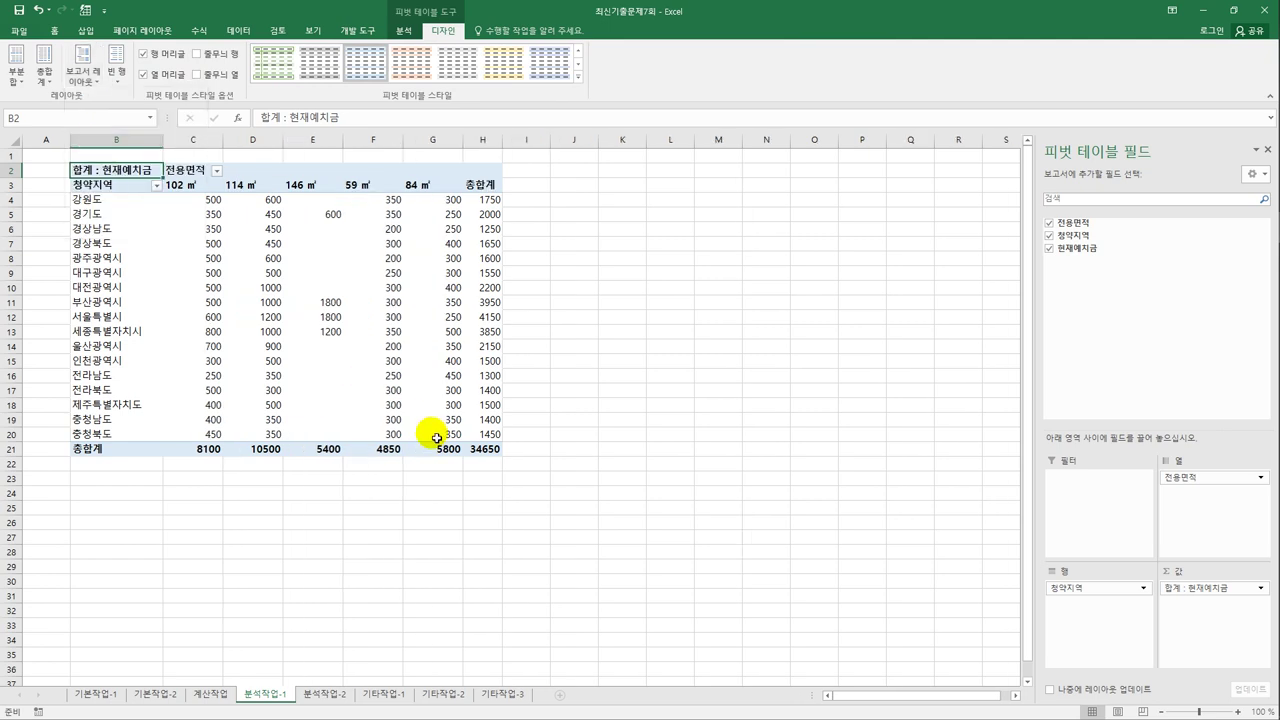
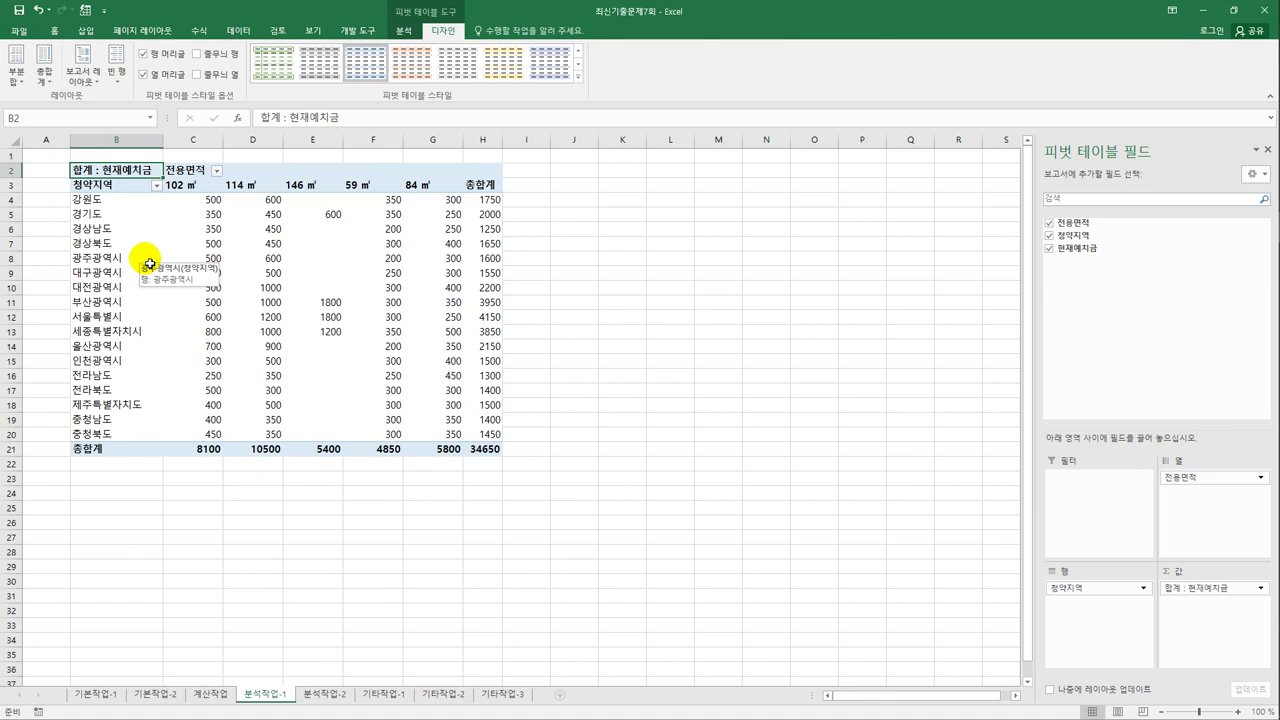
Group the 부산광역시 and 서울특별시 row items of the pivot table together.
{"action": "left_click", "coordinate": [120, 304]}
{"action": "left_click", "coordinate": [120, 309]}
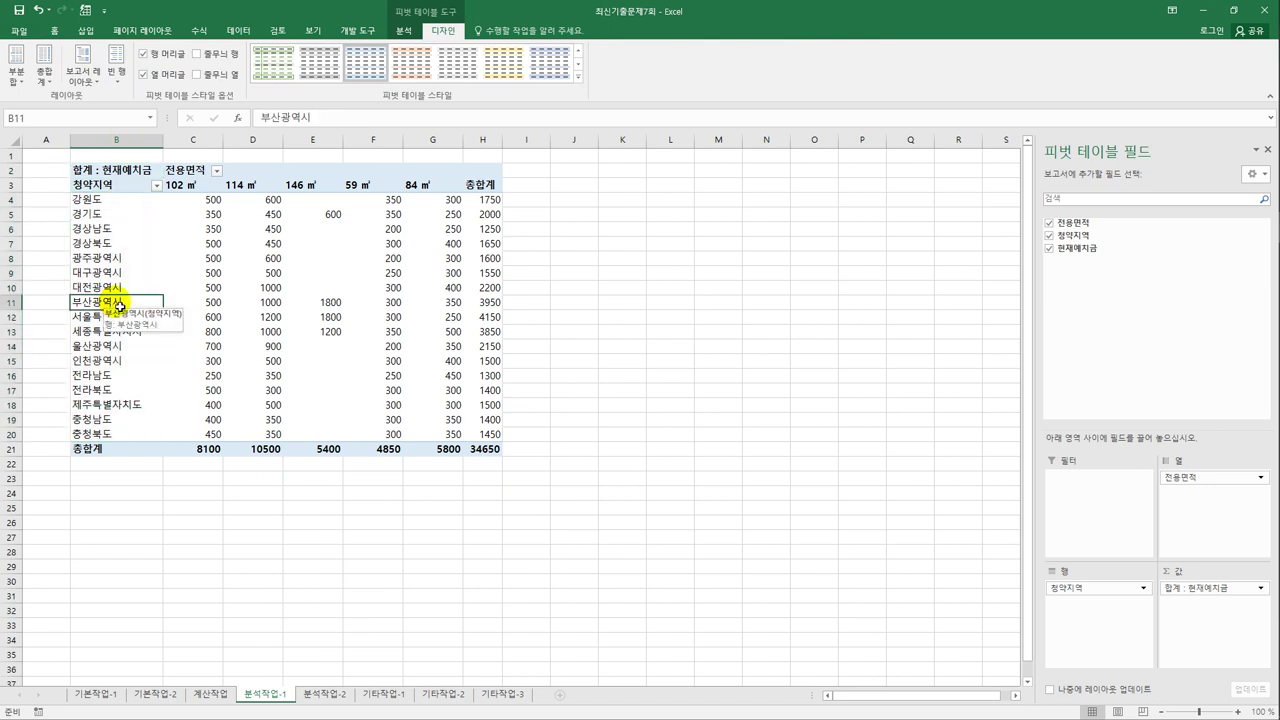
{"action": "left_click_drag", "start_coordinate": [120, 316], "coordinate": [117, 321]}
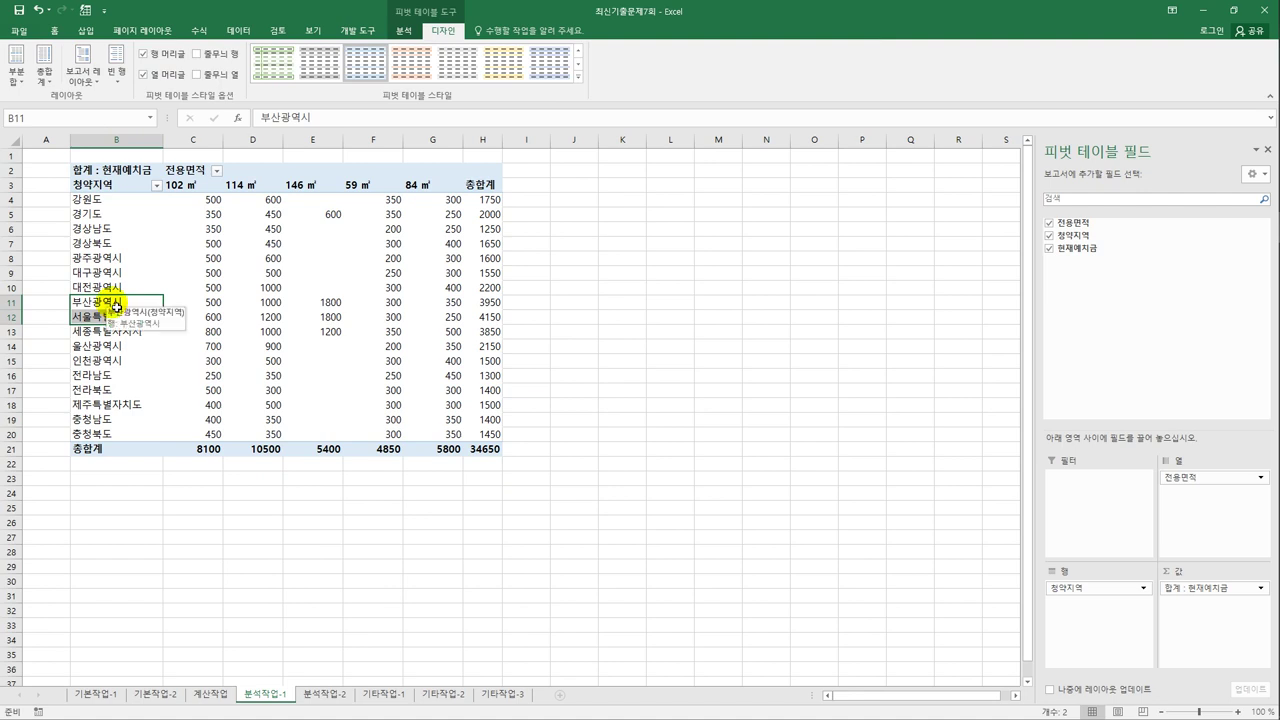
{"action": "right_click", "coordinate": [113, 304]}
{"action": "left_click", "coordinate": [148, 430]}
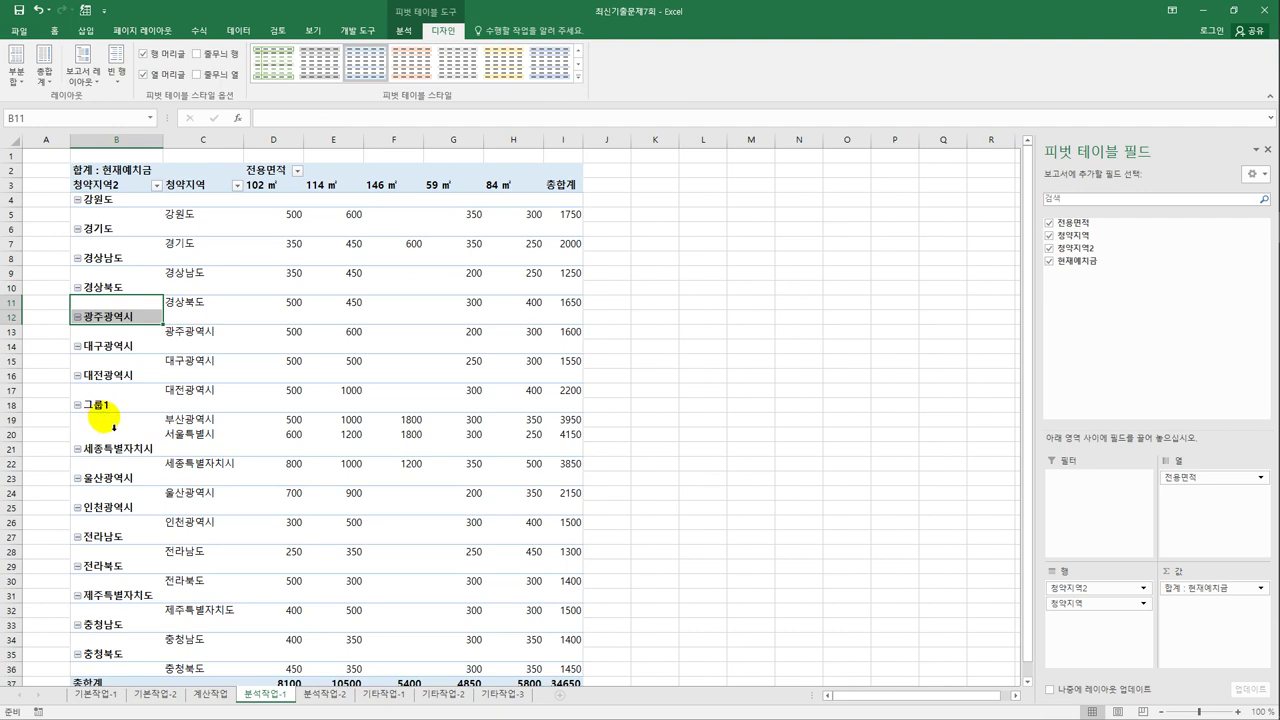
Group the 광주광역시, 대구광역시, 대전광역시, 울산광역시 and 인천광역시 items of the 청약지역 field together.
{"action": "left_click", "coordinate": [202, 333]}
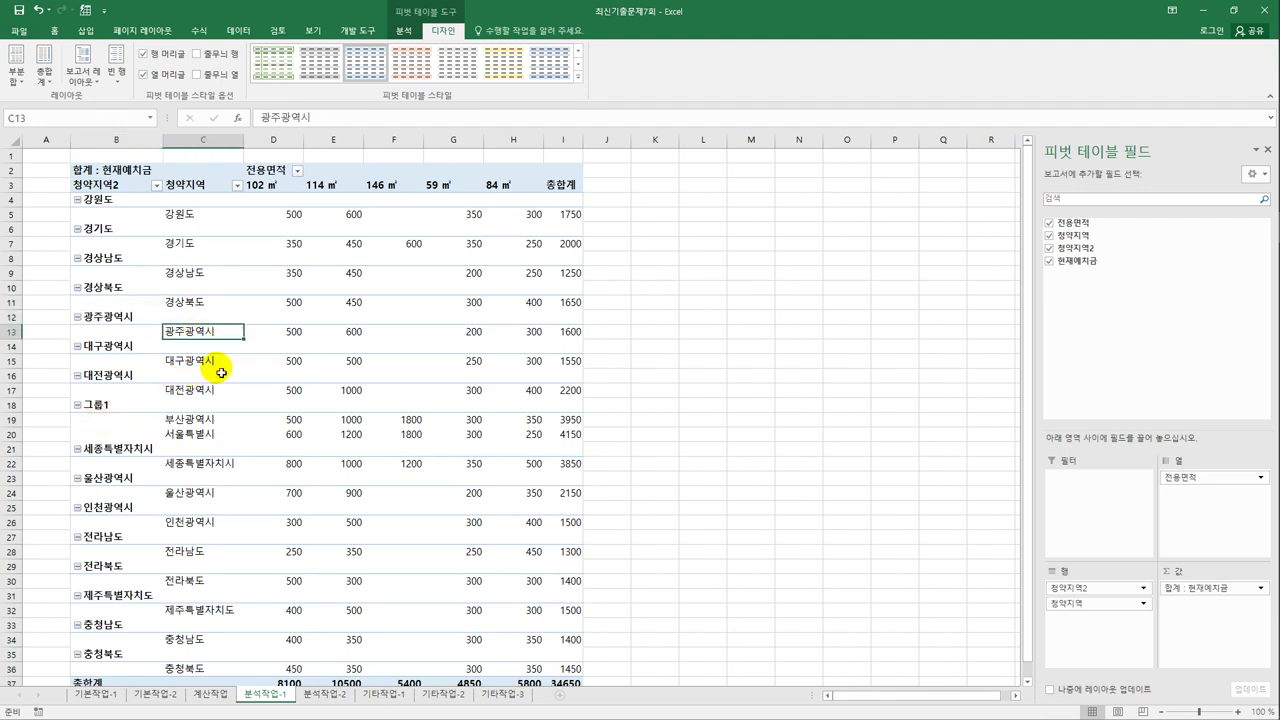
{"action": "left_click", "coordinate": [214, 371], "text": "ctrl"}
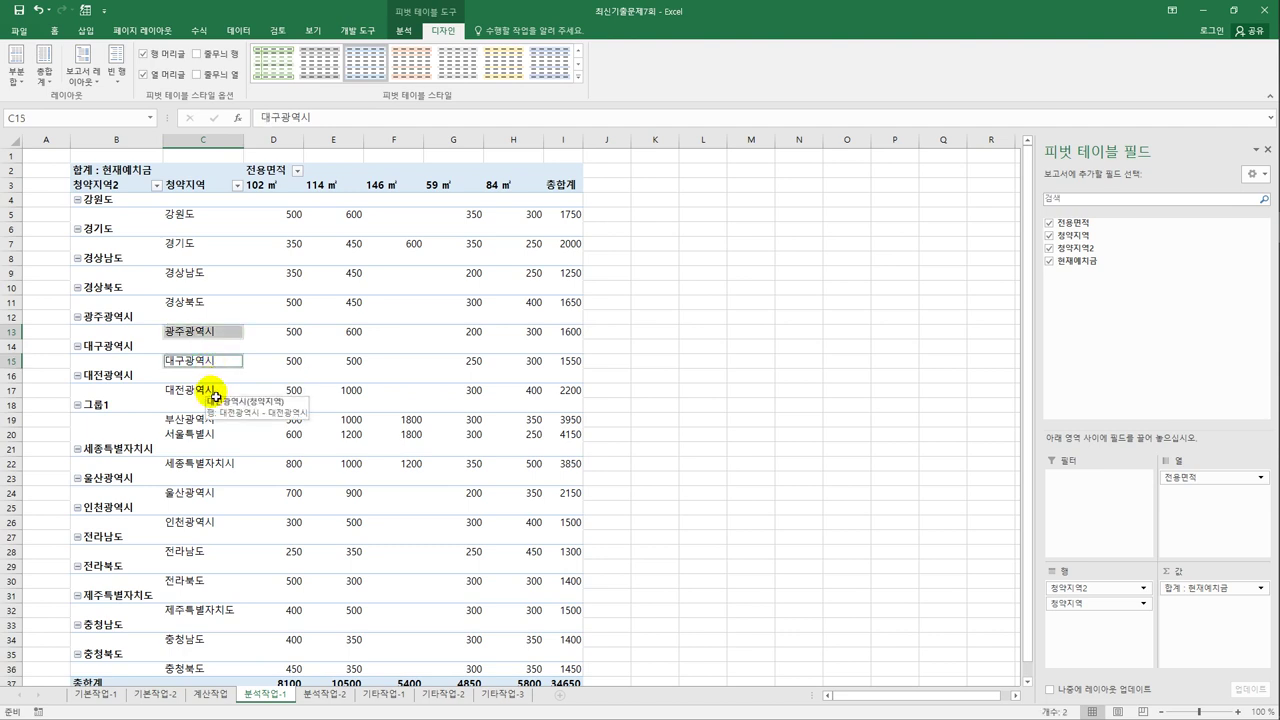
{"action": "left_click", "coordinate": [215, 397], "text": "ctrl"}
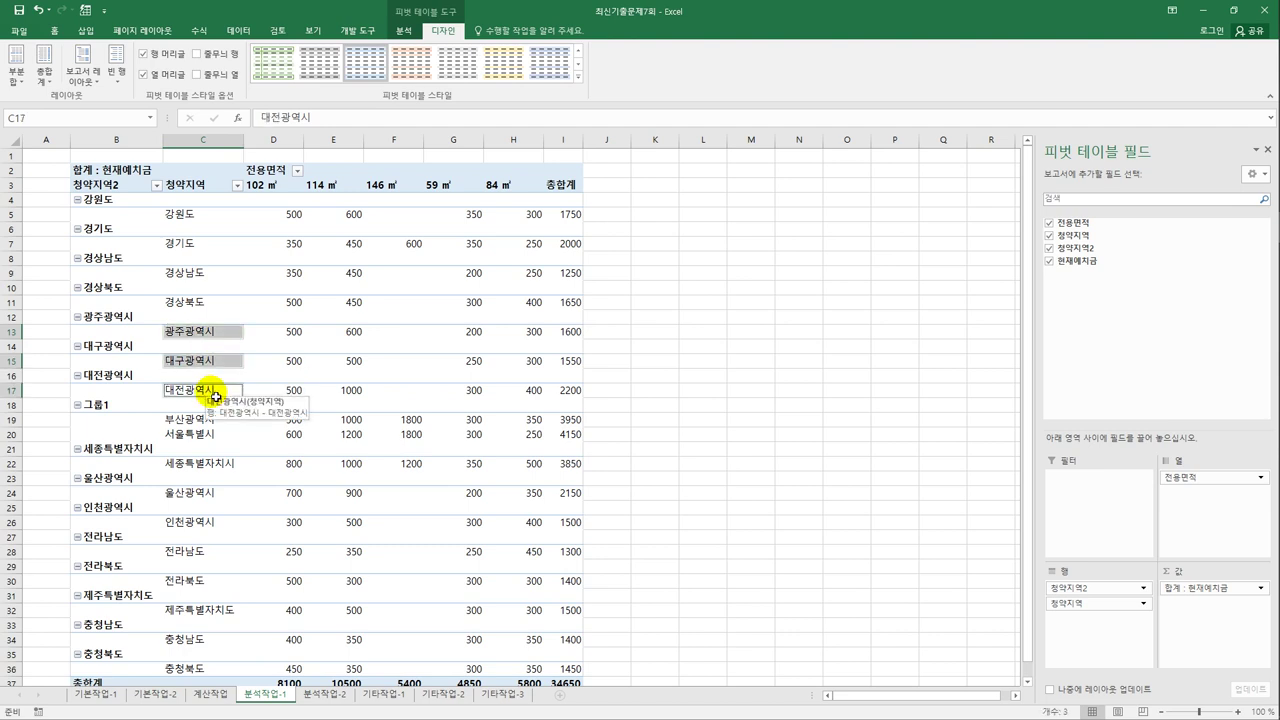
{"action": "left_click", "coordinate": [206, 492], "text": "ctrl"}
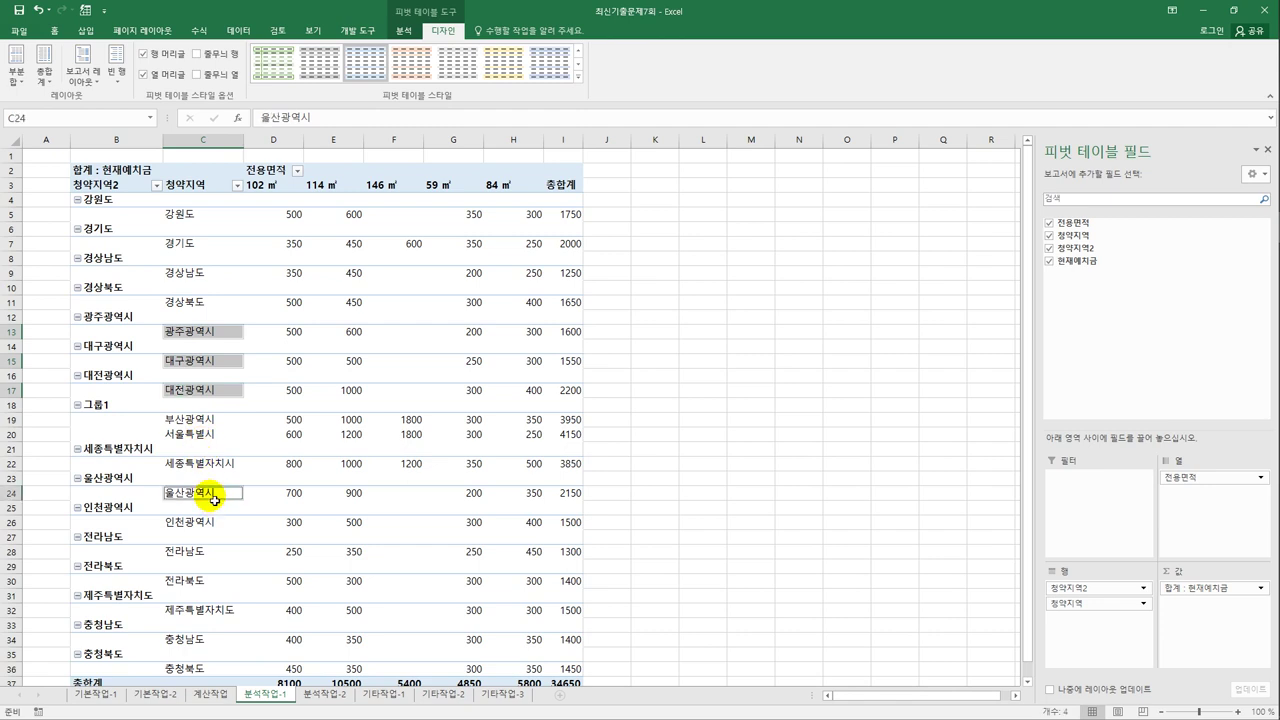
{"action": "left_click", "coordinate": [206, 522], "text": "ctrl"}
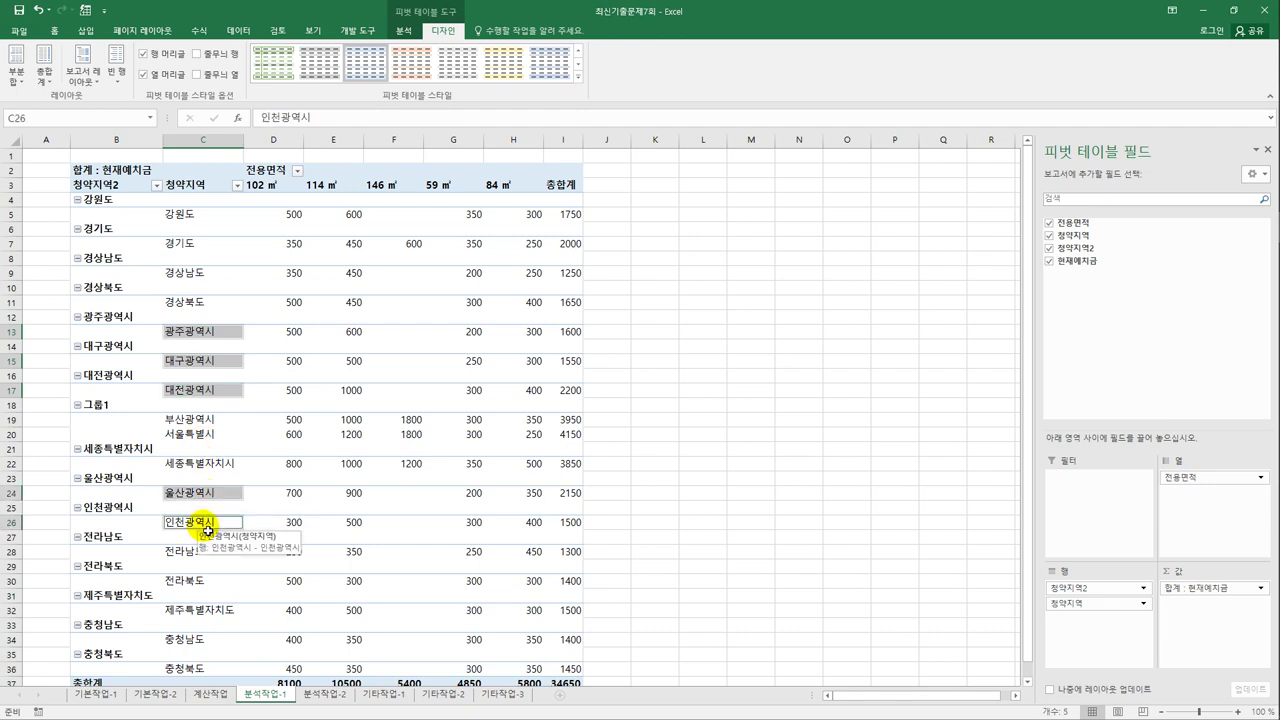
{"action": "right_click", "coordinate": [222, 365]}
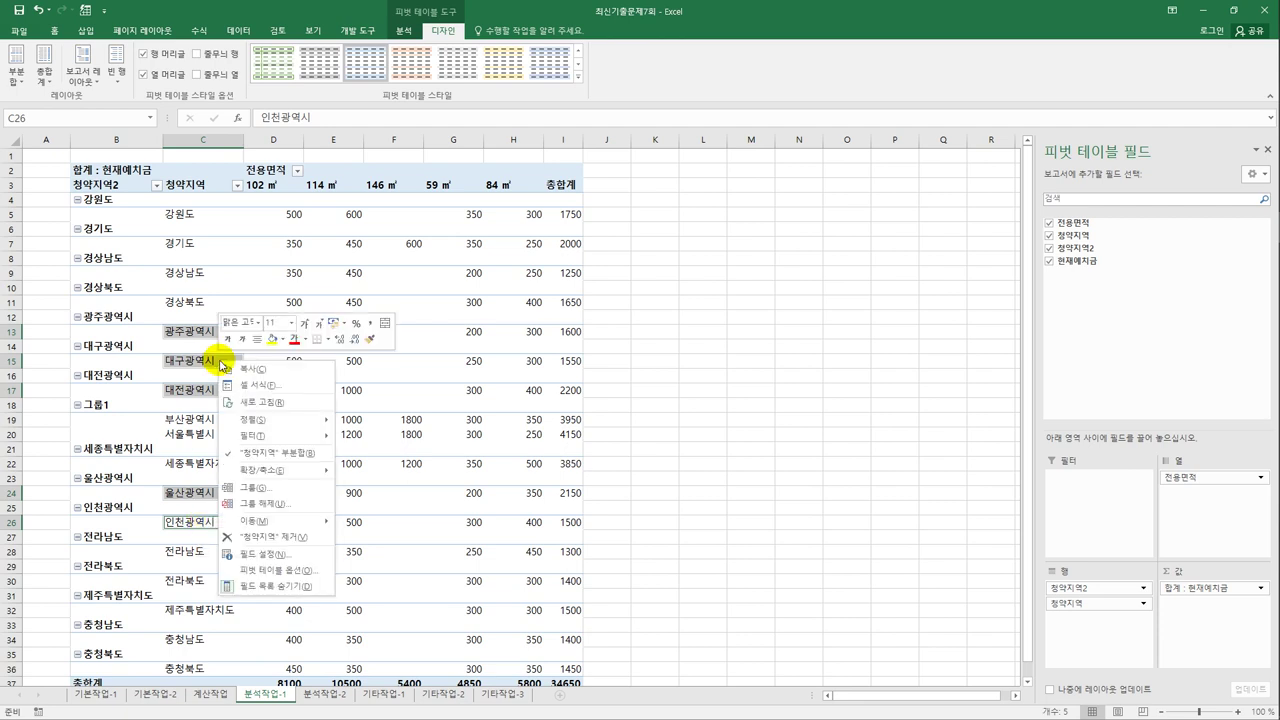
{"action": "left_click", "coordinate": [254, 488]}
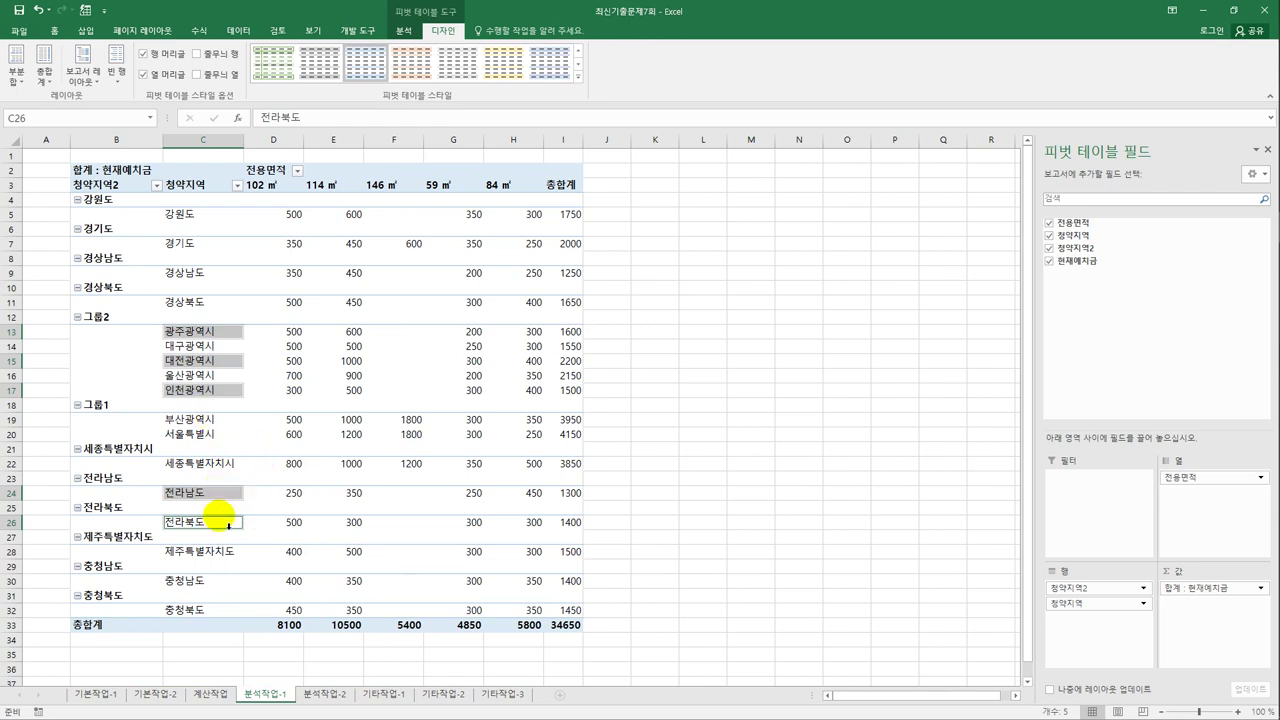
Group the ten remaining ungrouped 청약지역 items, the provinces plus 세종특별자치시 and 제주특별자치도, together.
{"action": "left_click", "coordinate": [215, 464]}
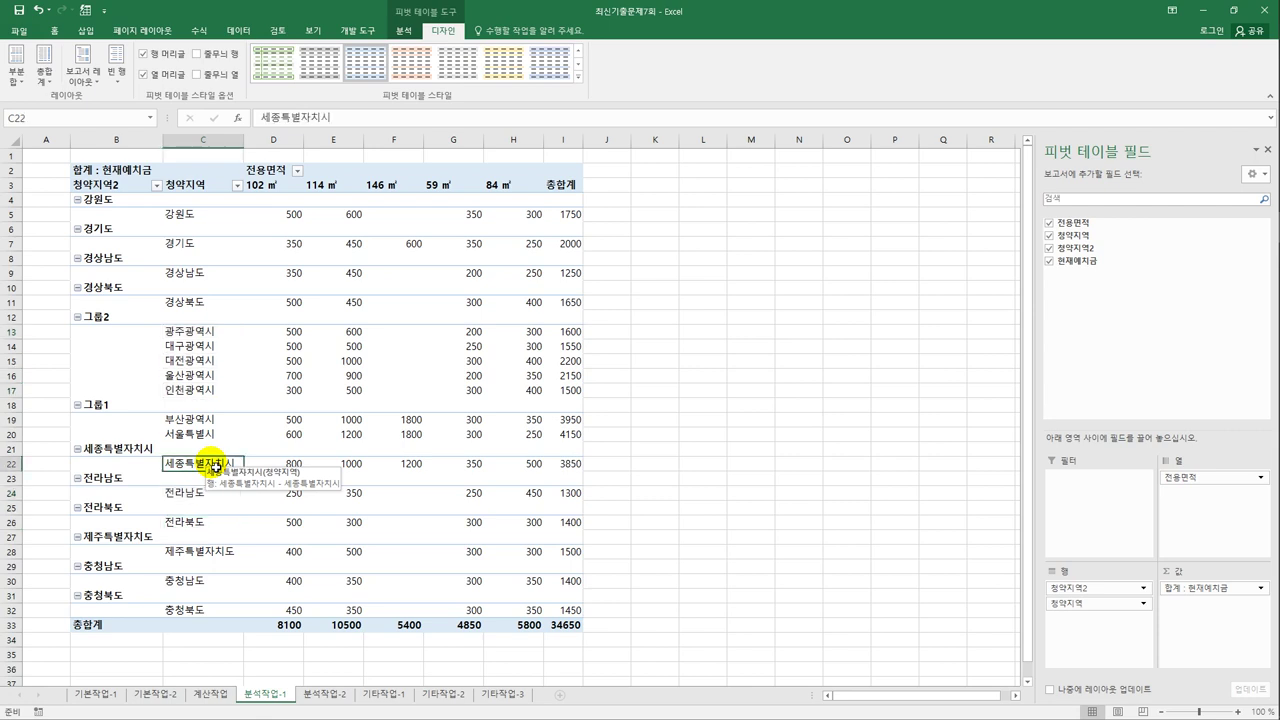
{"action": "left_click", "coordinate": [190, 215]}
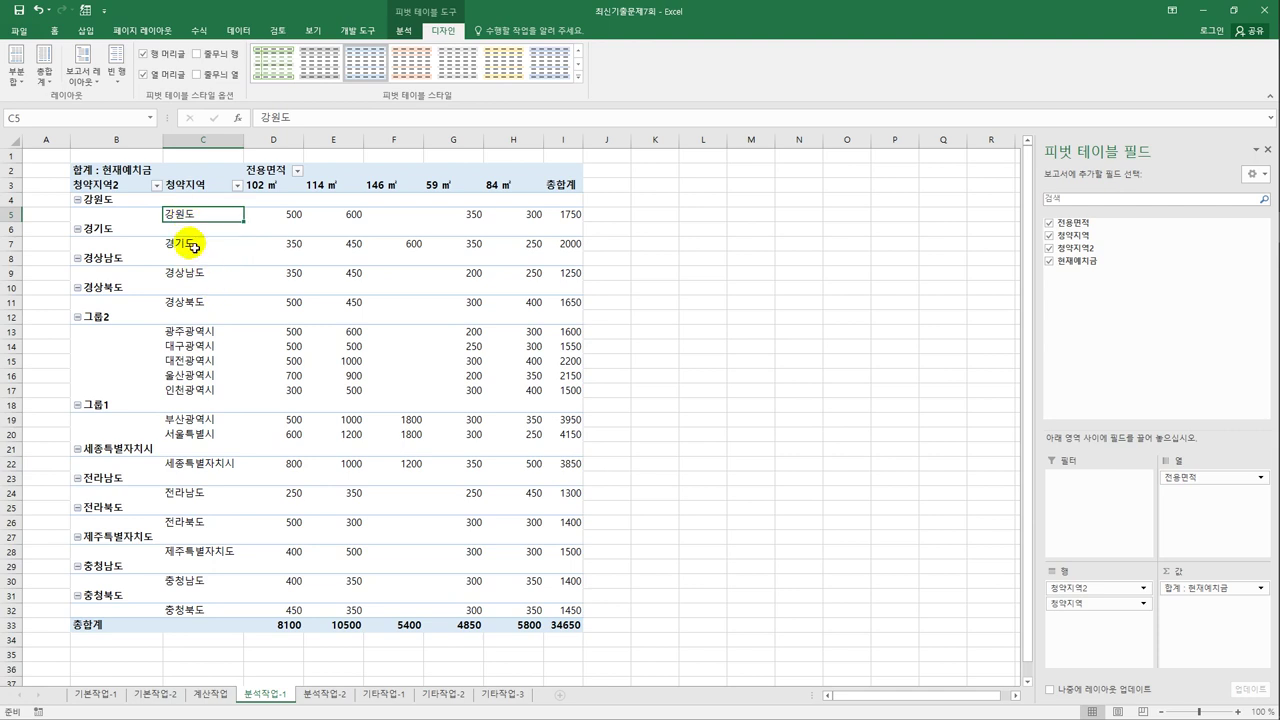
{"action": "left_click", "coordinate": [192, 246], "text": "ctrl"}
{"action": "left_click", "coordinate": [190, 273], "text": "ctrl"}
{"action": "left_click", "coordinate": [190, 302], "text": "ctrl"}
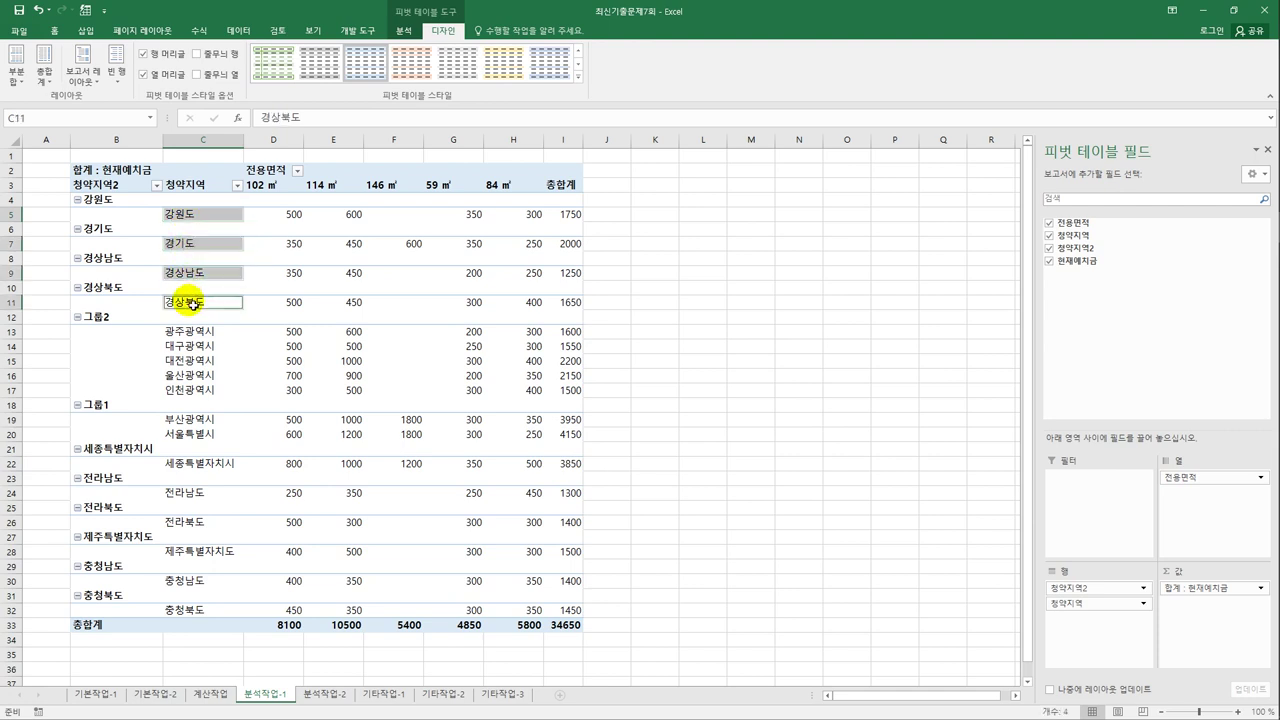
{"action": "left_click", "coordinate": [195, 465], "text": "ctrl"}
{"action": "left_click", "coordinate": [192, 493], "text": "ctrl"}
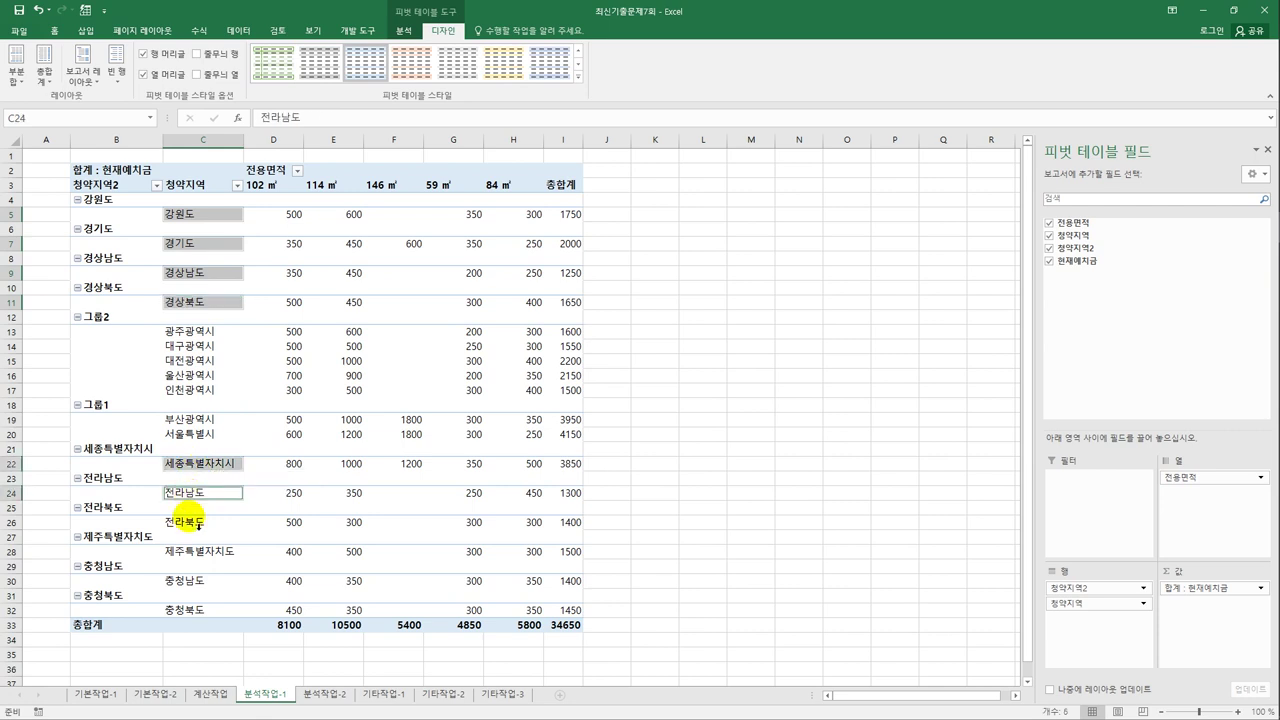
{"action": "left_click", "coordinate": [195, 522], "text": "ctrl"}
{"action": "left_click", "coordinate": [198, 553], "text": "ctrl"}
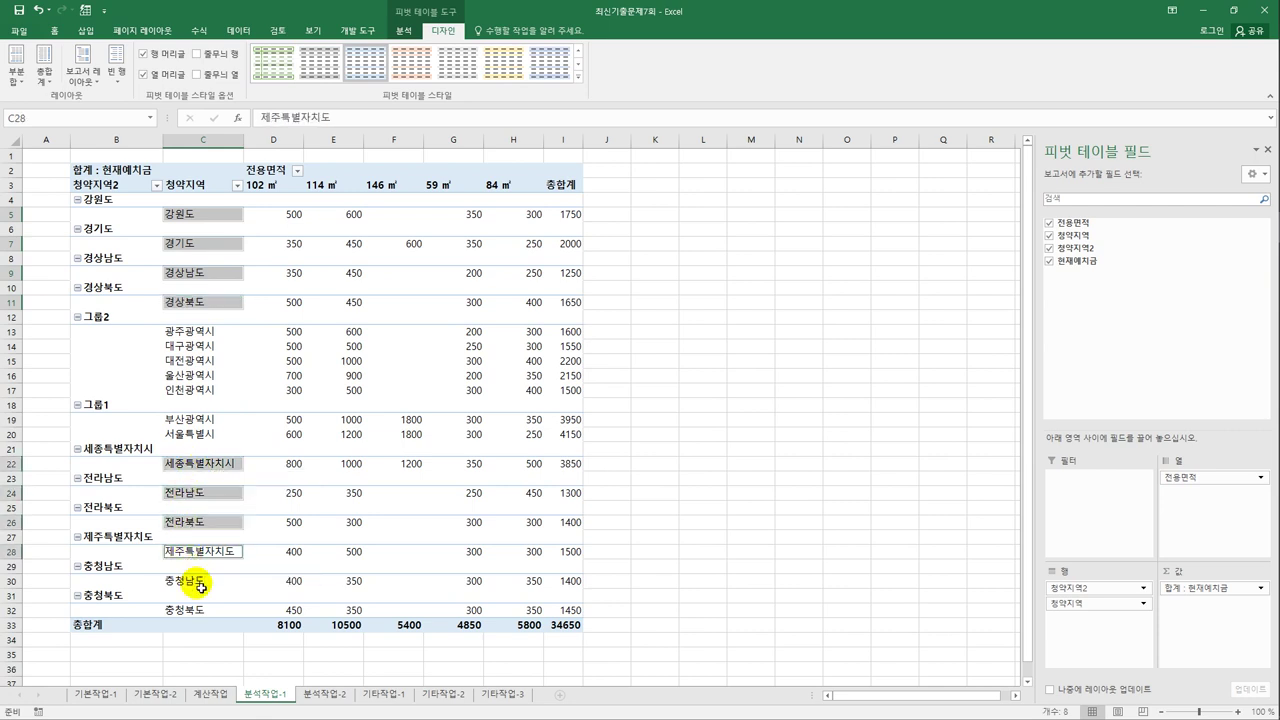
{"action": "left_click", "coordinate": [200, 582], "text": "ctrl"}
{"action": "left_click", "coordinate": [200, 611], "text": "ctrl"}
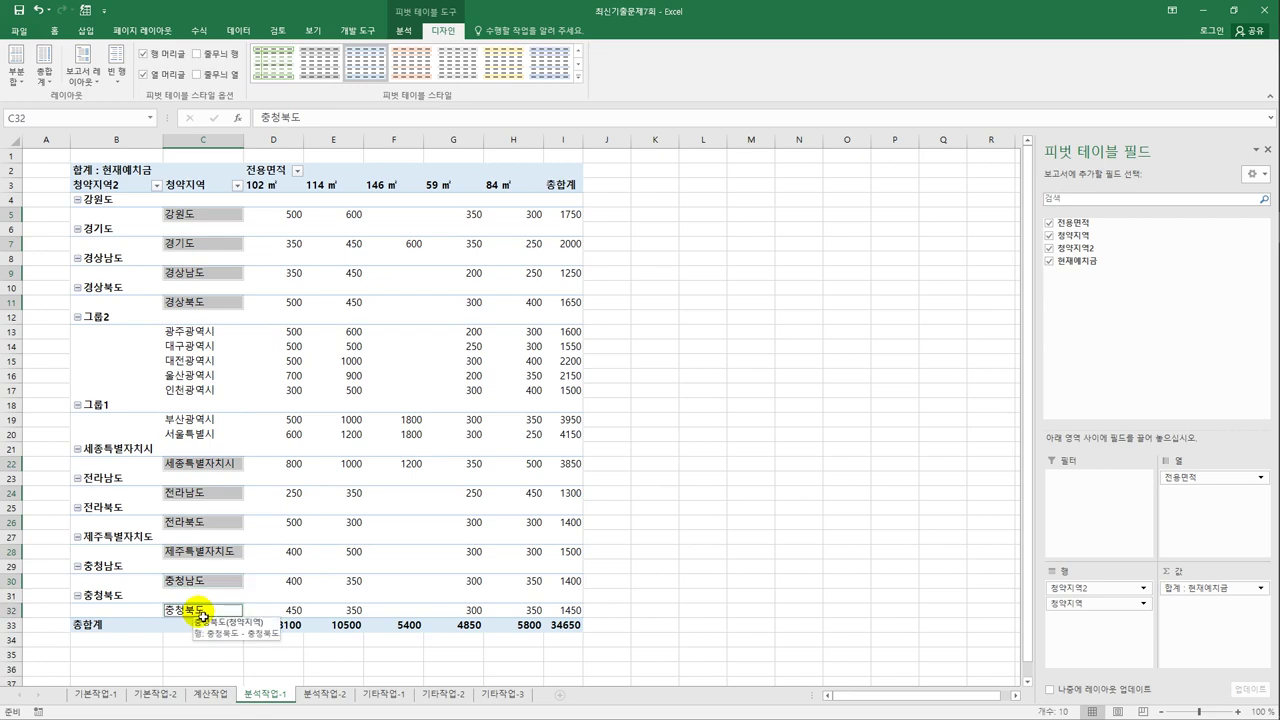
{"action": "right_click", "coordinate": [214, 211]}
{"action": "left_click", "coordinate": [276, 339]}
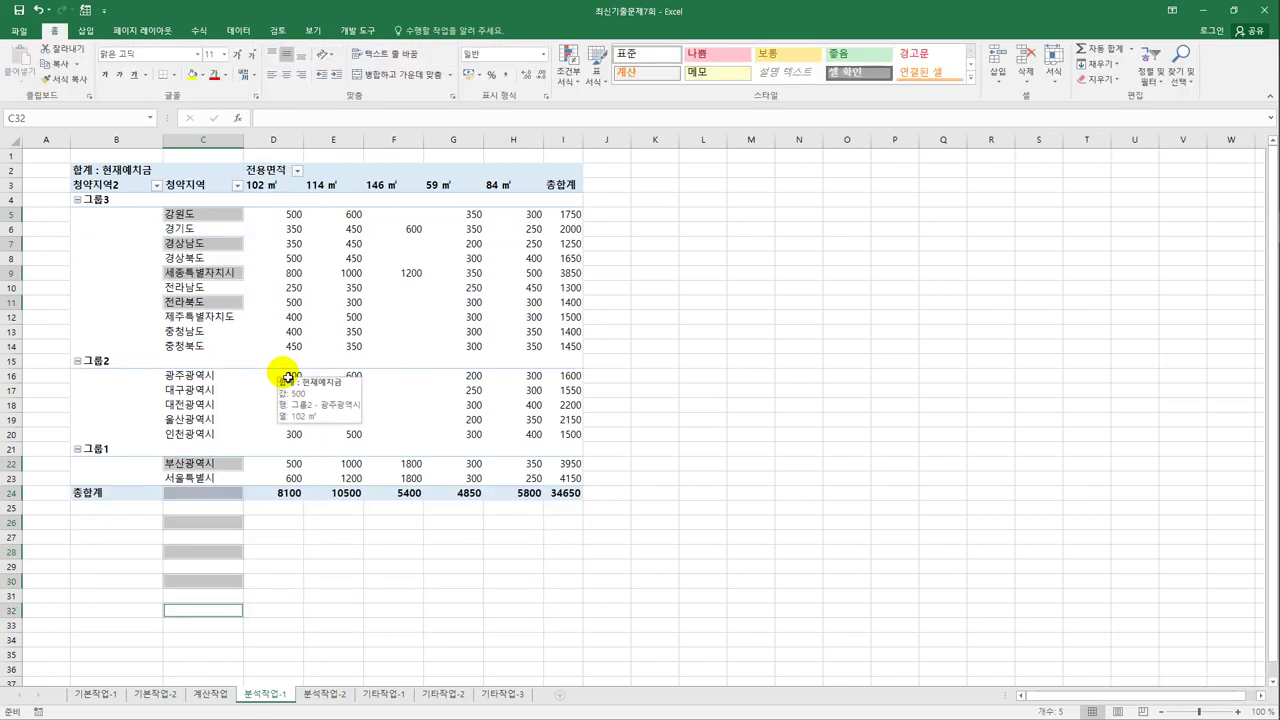
Rename the 그룹3 label in B4, above the provinces, as 기타지역.
{"action": "left_click", "coordinate": [100, 200]}
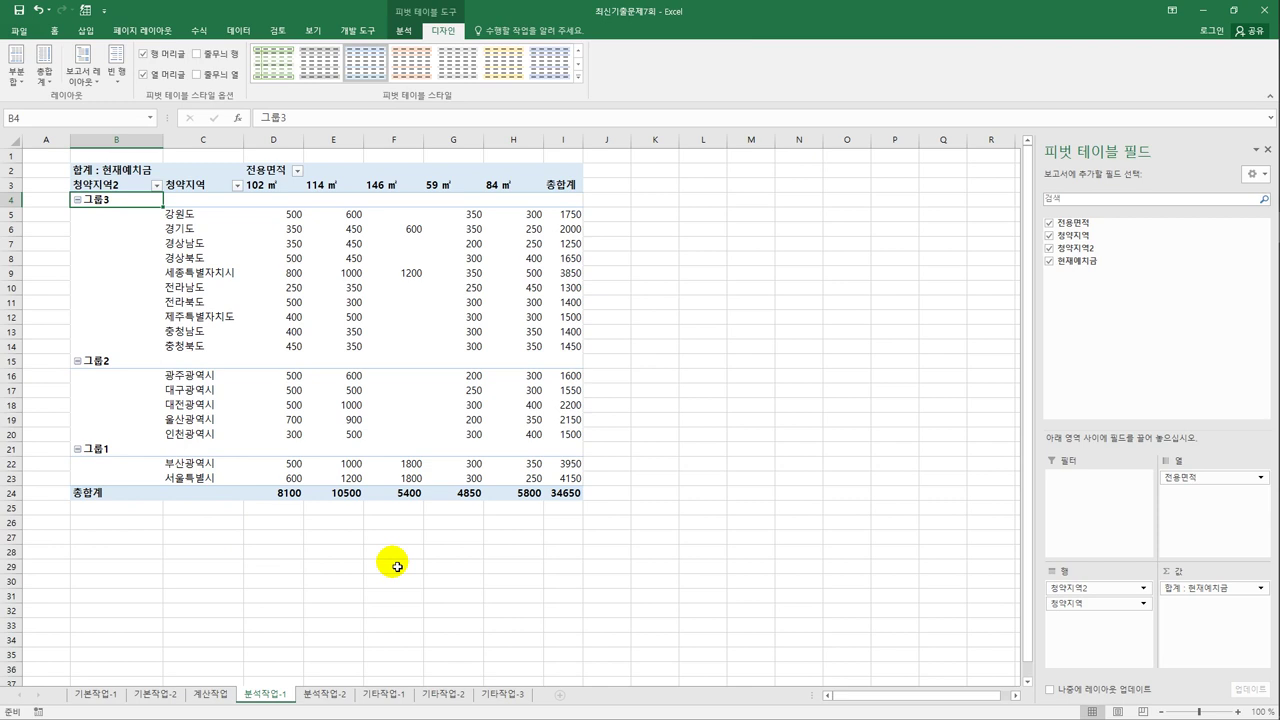
{"action": "type", "text": "ㄱ"}
{"action": "key", "text": "BackSpace"}
{"action": "key", "text": "BackSpace"}
{"action": "key", "text": "Hangul"}
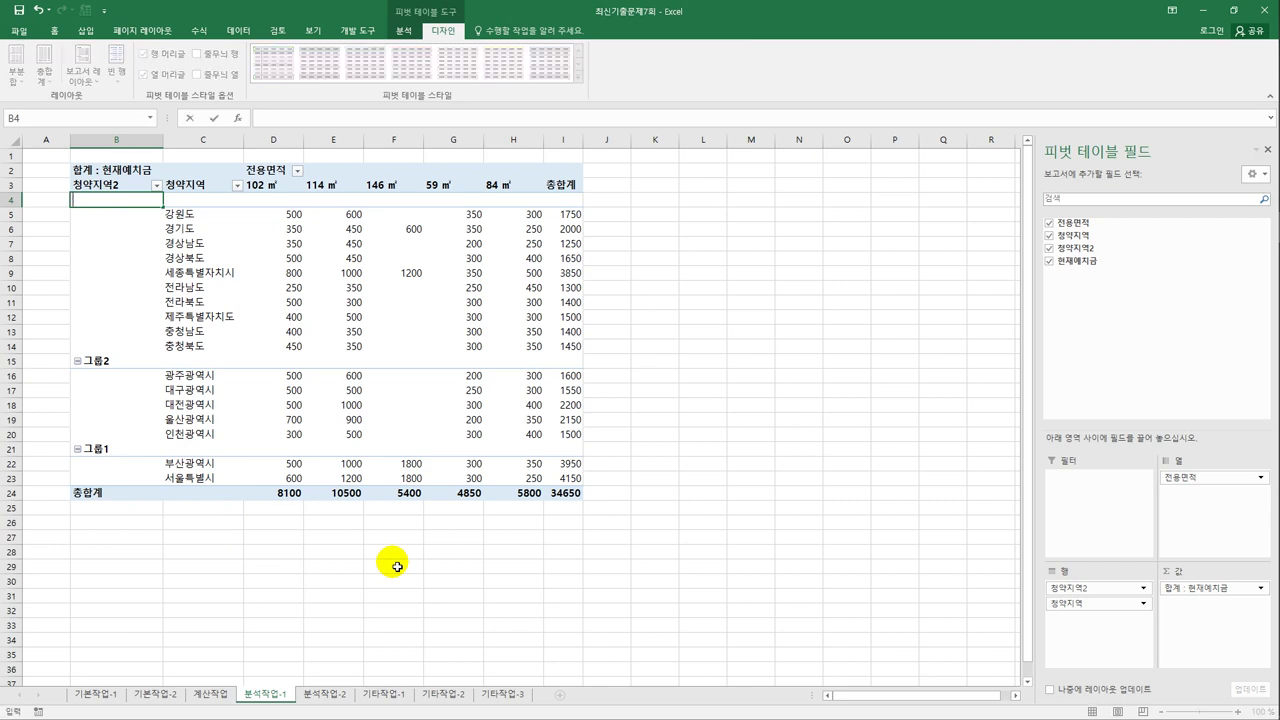
{"action": "type", "text": "기타지역"}
{"action": "key", "text": "Return"}
Rename the 그룹2 label in B15, above the five metropolitan cities, as 기타광역시.
{"action": "key", "text": "Down"}
{"action": "key", "text": "Down"}
{"action": "key", "text": "Down"}
{"action": "key", "text": "Down"}
{"action": "key", "text": "Down"}
{"action": "key", "text": "Down"}
{"action": "key", "text": "Down"}
{"action": "key", "text": "Down"}
{"action": "key", "text": "Down"}
{"action": "key", "text": "Down"}
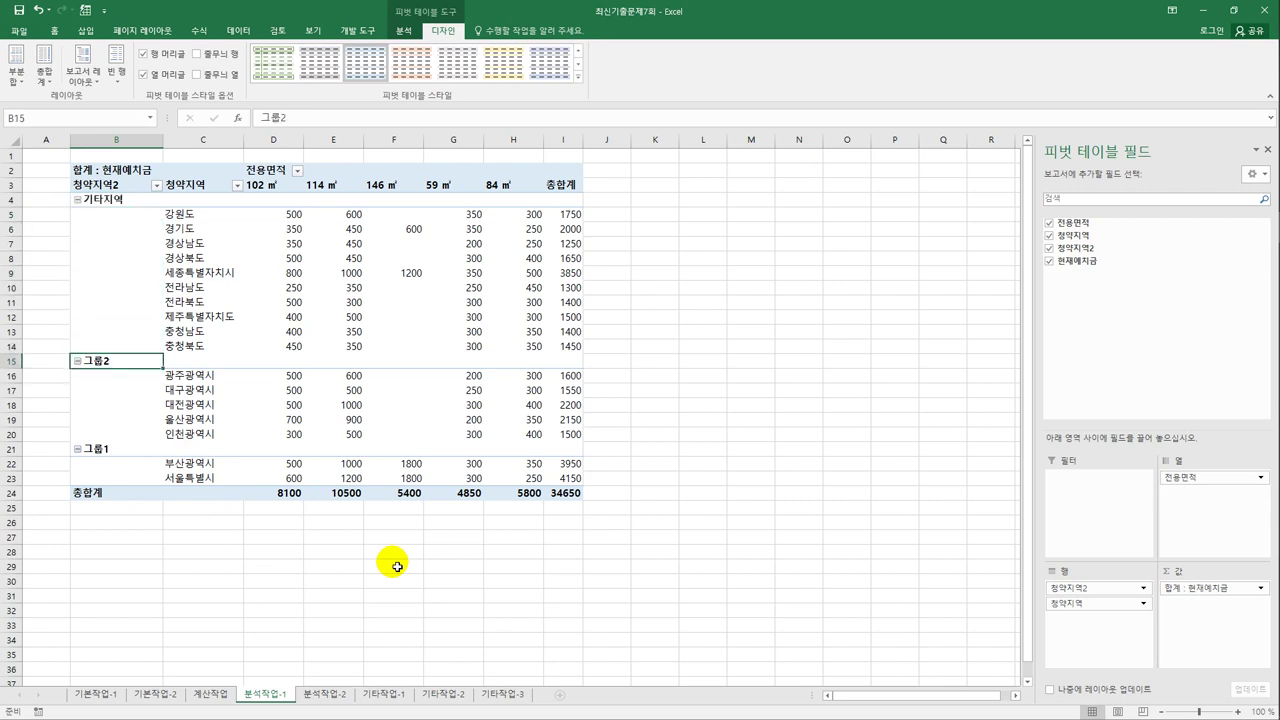
{"action": "type", "text": "기타광역시"}
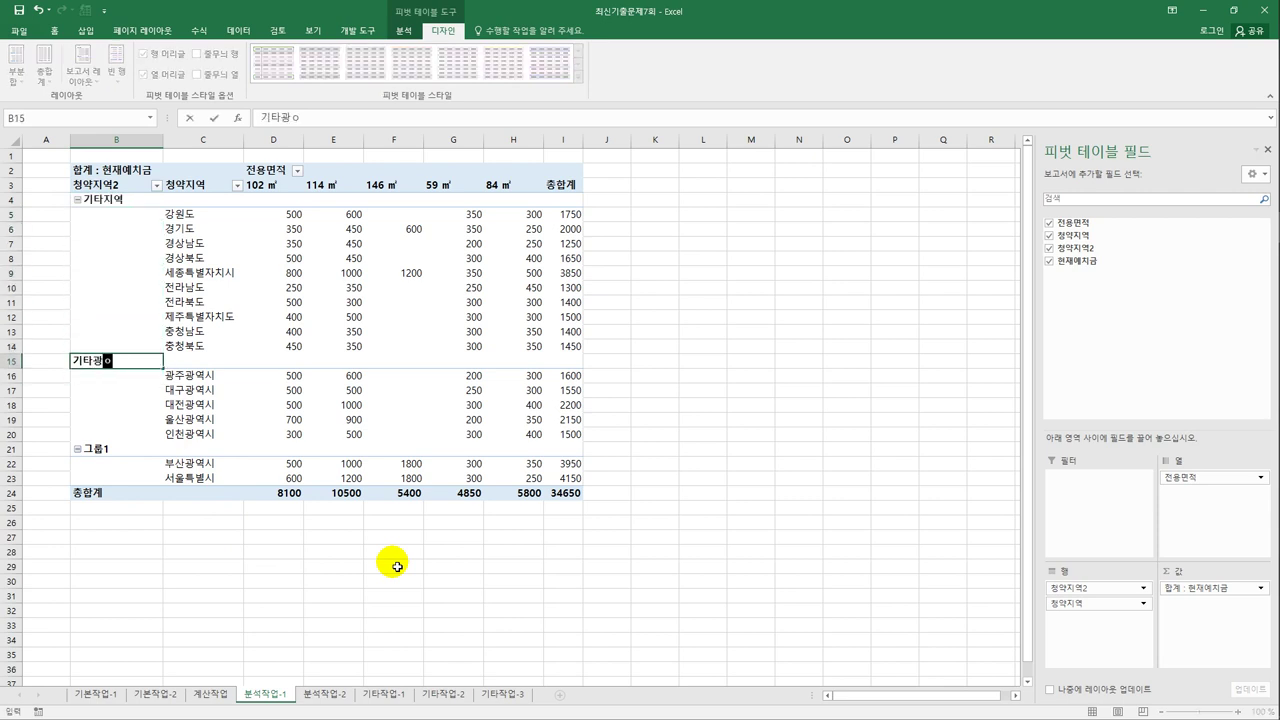
{"action": "key", "text": "Return"}
Rename the 그룹1 label in B21, above 부산광역시 and 서울특별시, as "서울, 부산".
{"action": "key", "text": "Down"}
{"action": "key", "text": "Down"}
{"action": "key", "text": "Down"}
{"action": "key", "text": "Down"}
{"action": "key", "text": "Down"}
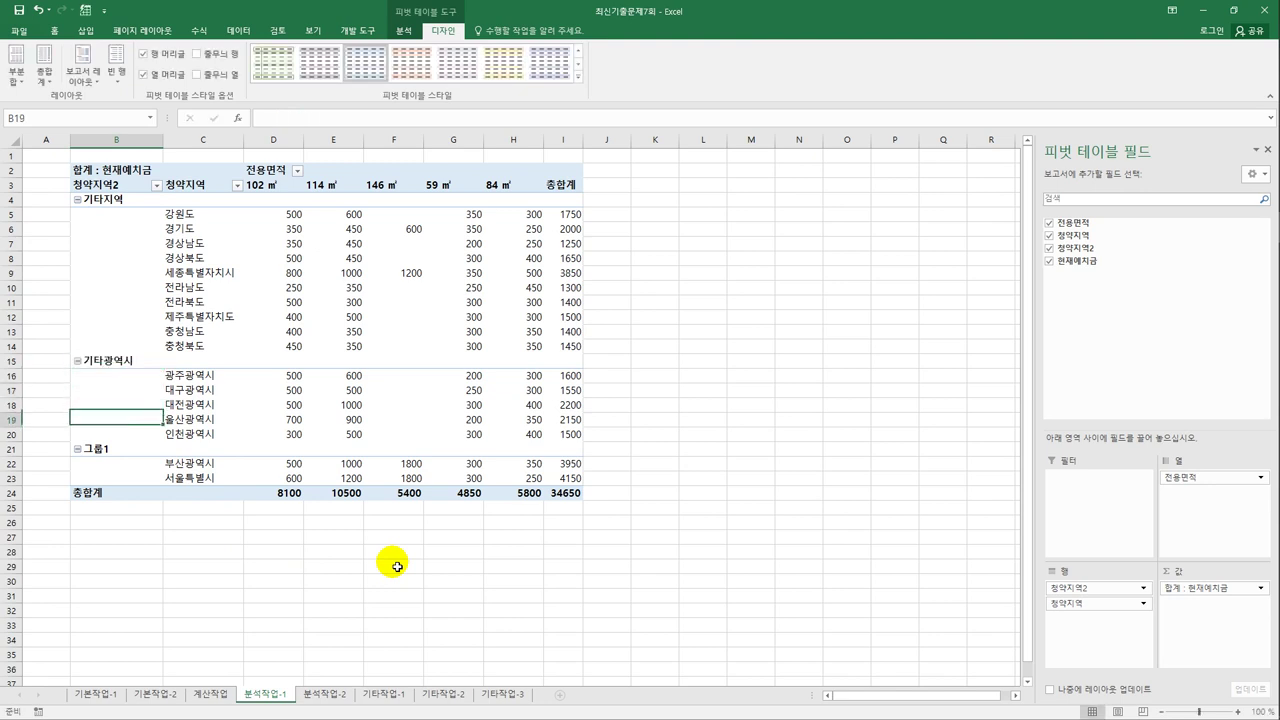
{"action": "type", "text": "서울, 부산"}
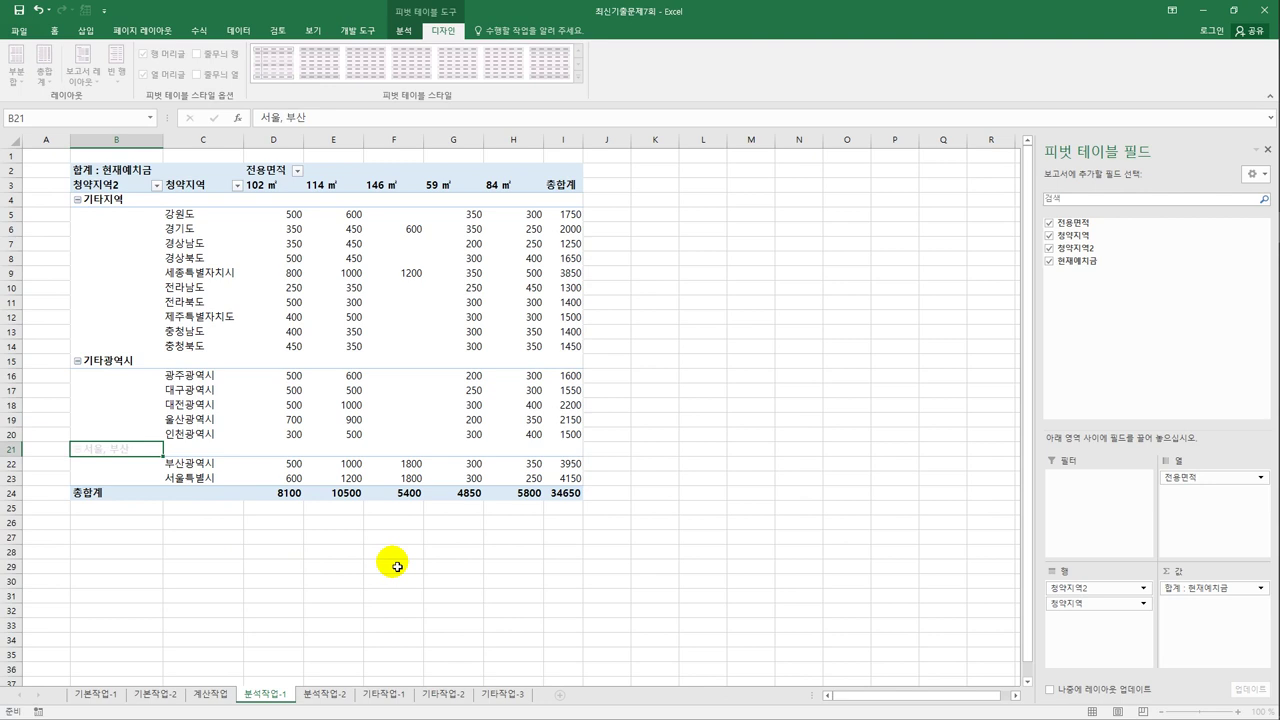
{"action": "key", "text": "Return"}
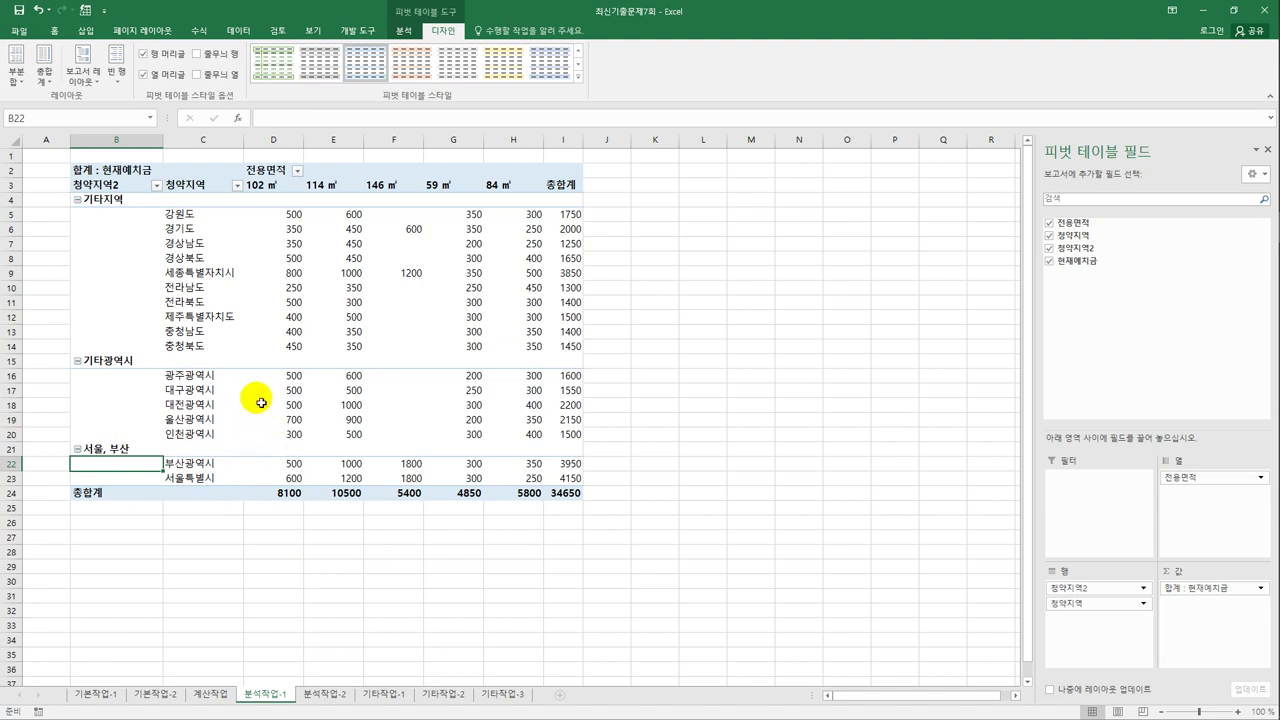
Sort the 전용면적 column labels in descending text order.
{"action": "left_click", "coordinate": [299, 173]}
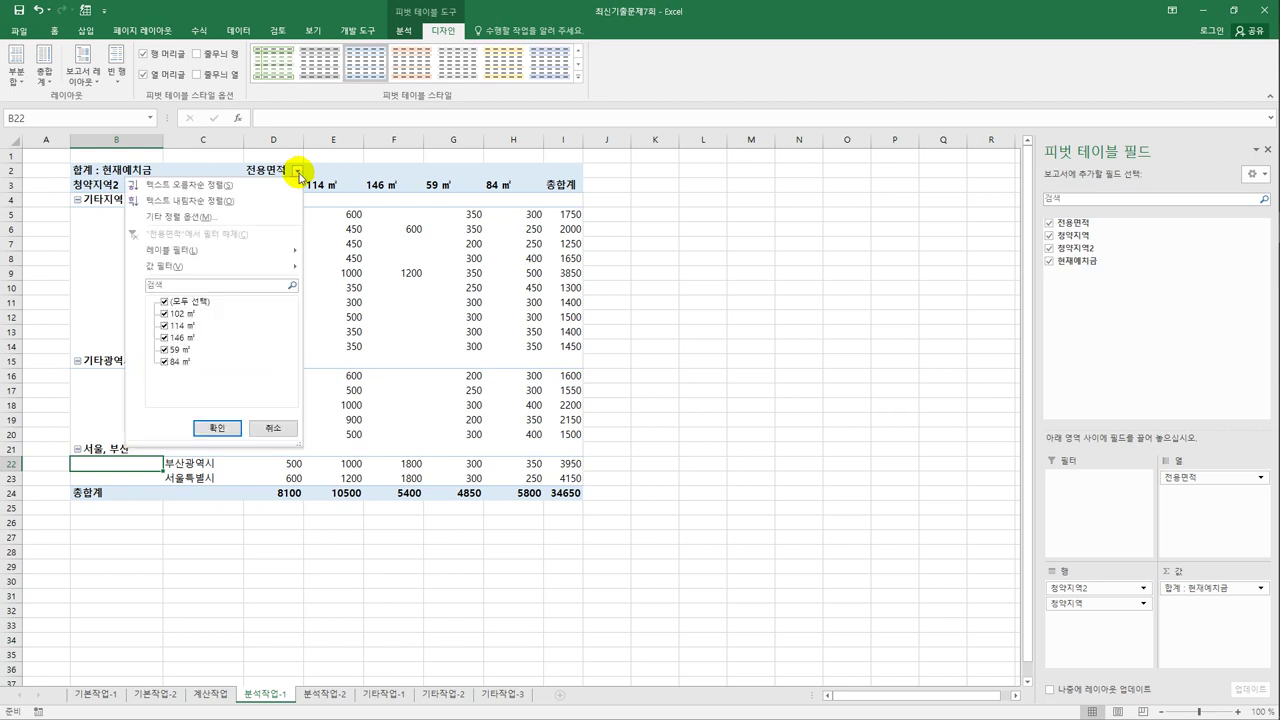
{"action": "key", "text": "Escape"}
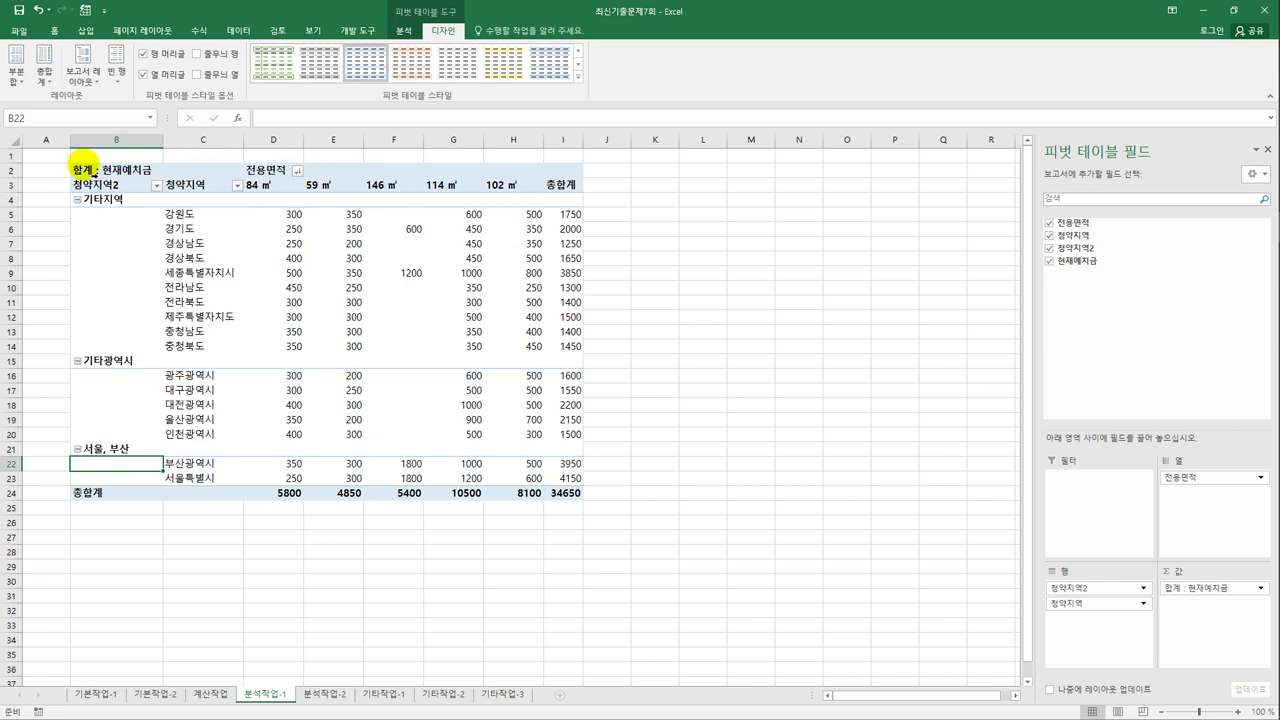
Format the pivot table's 현재예치금 sum field with the 숫자 (Number) category and a 1000 separator.
{"action": "left_click", "coordinate": [108, 172]}
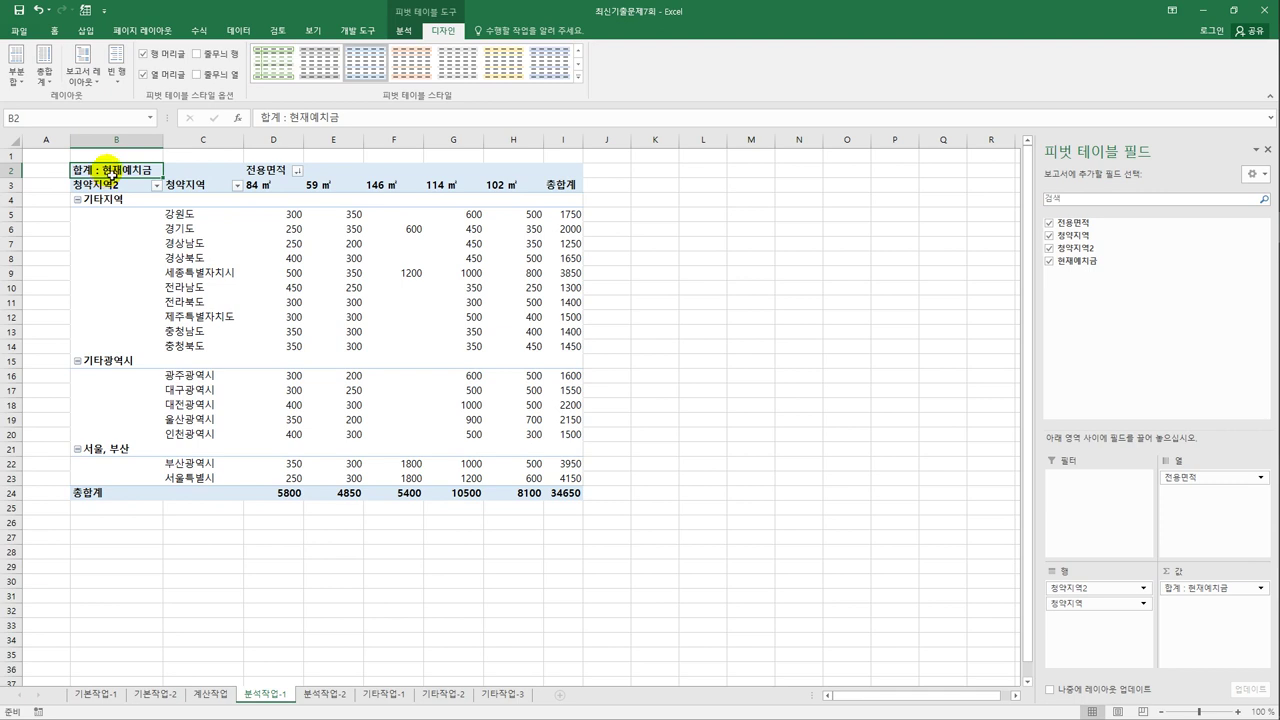
{"action": "right_click", "coordinate": [110, 171]}
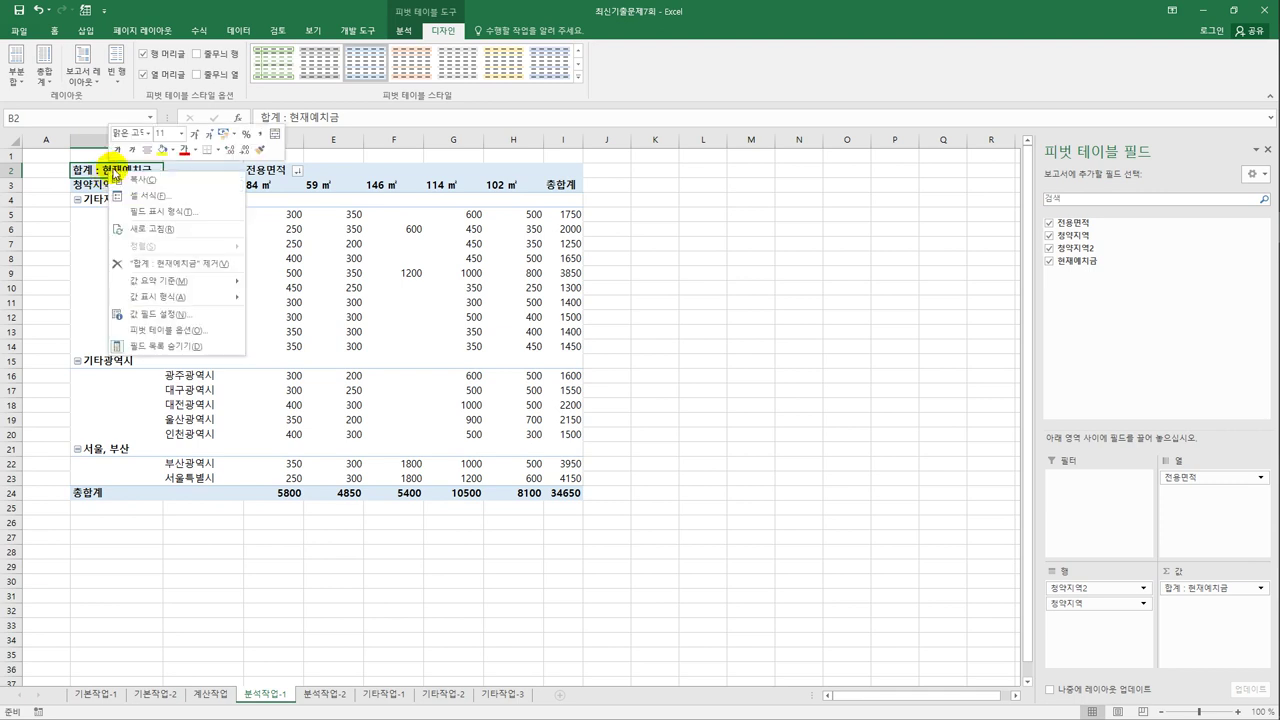
{"action": "left_click", "coordinate": [180, 313]}
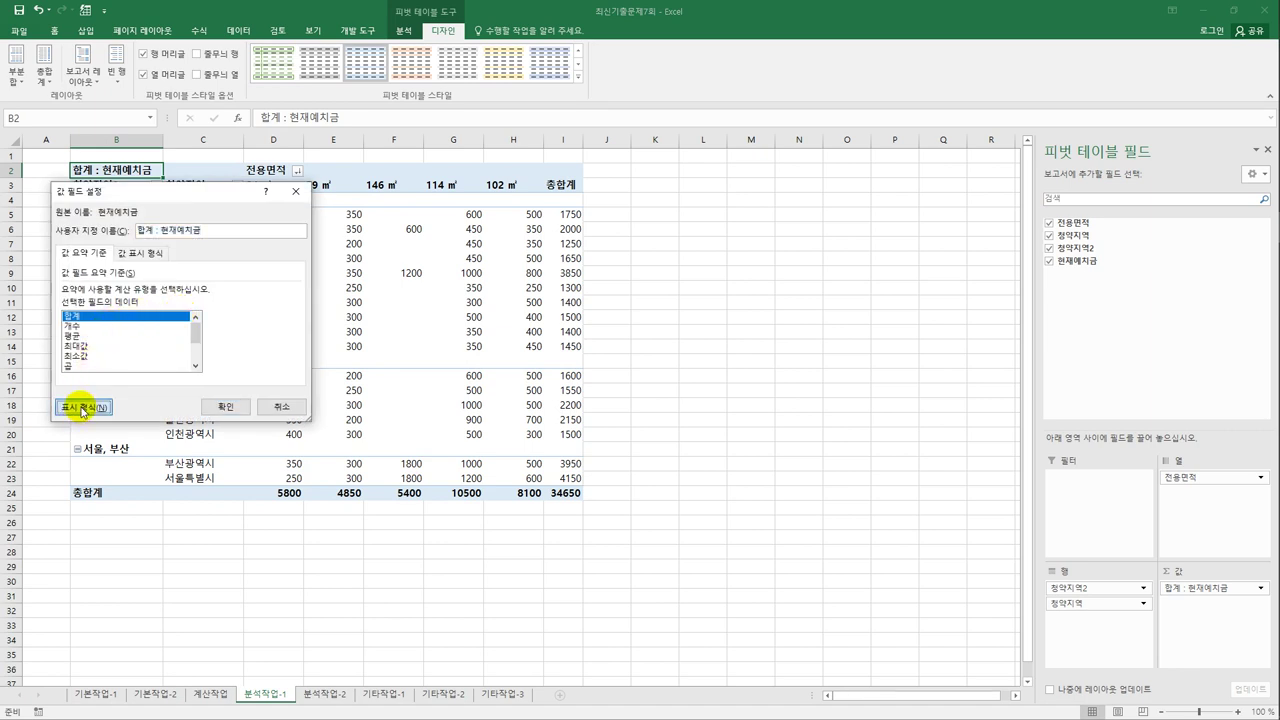
{"action": "left_click", "coordinate": [83, 408]}
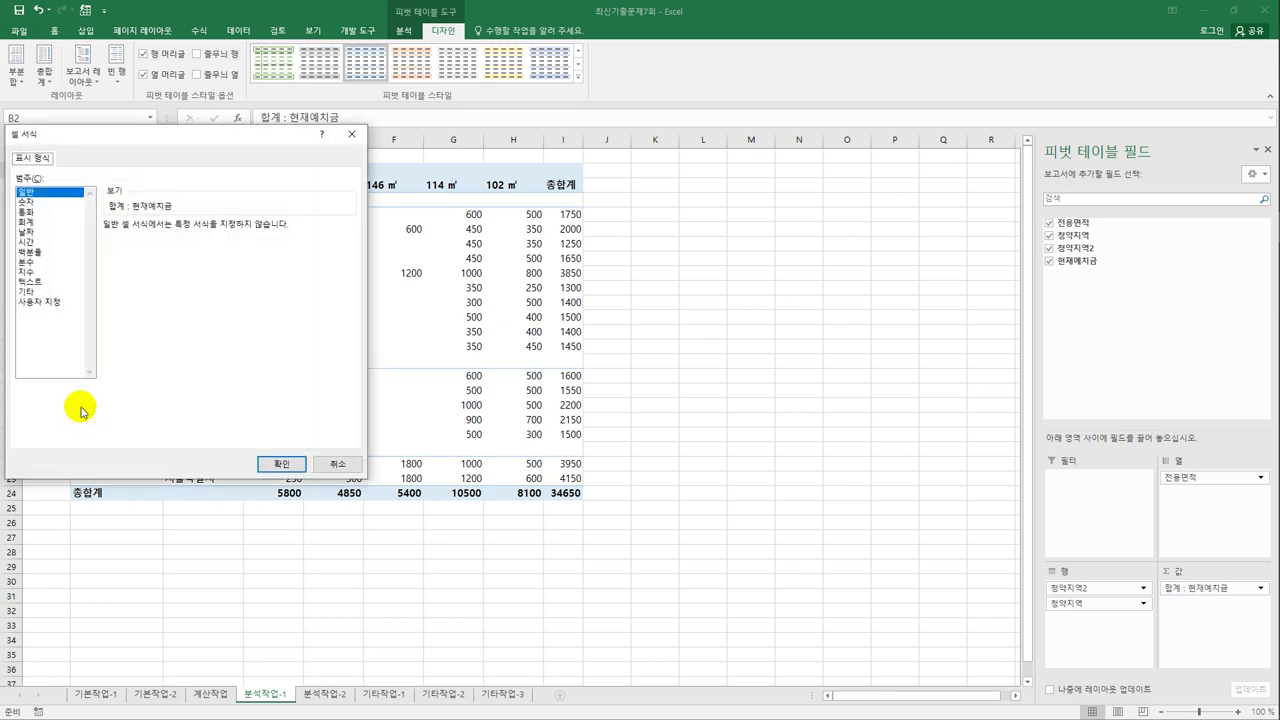
{"action": "left_click", "coordinate": [30, 202]}
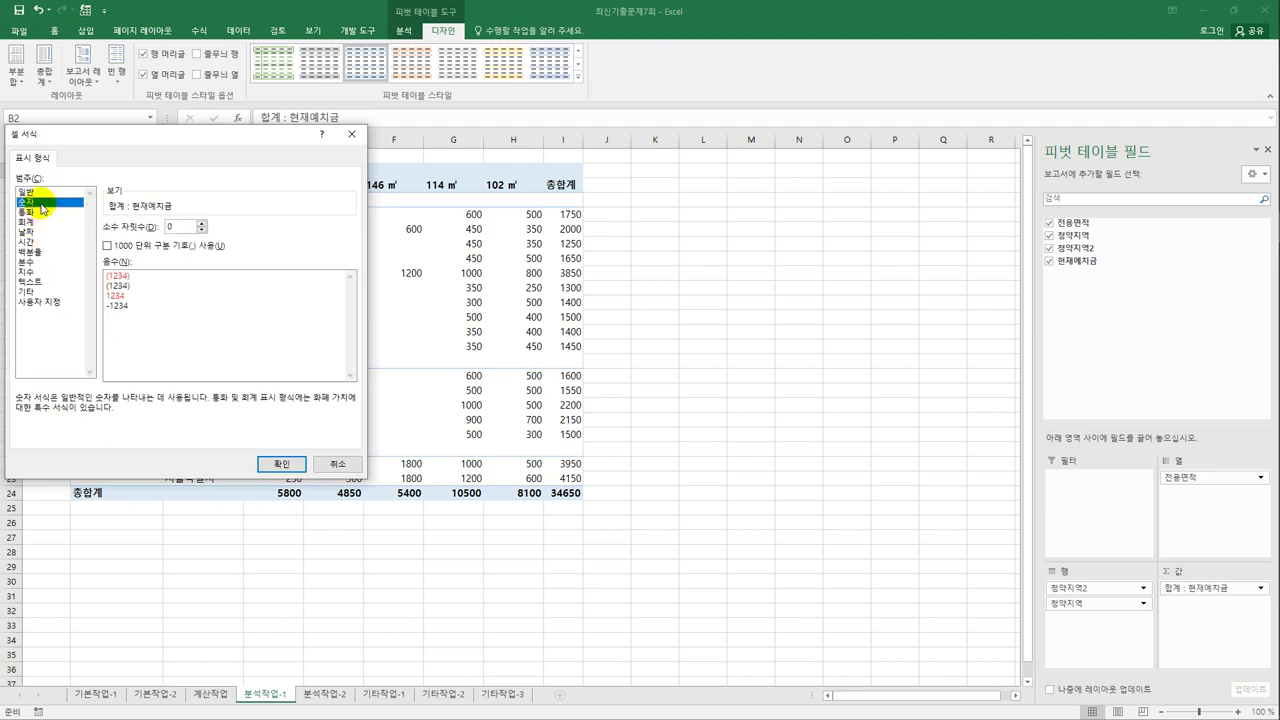
{"action": "left_click", "coordinate": [150, 247]}
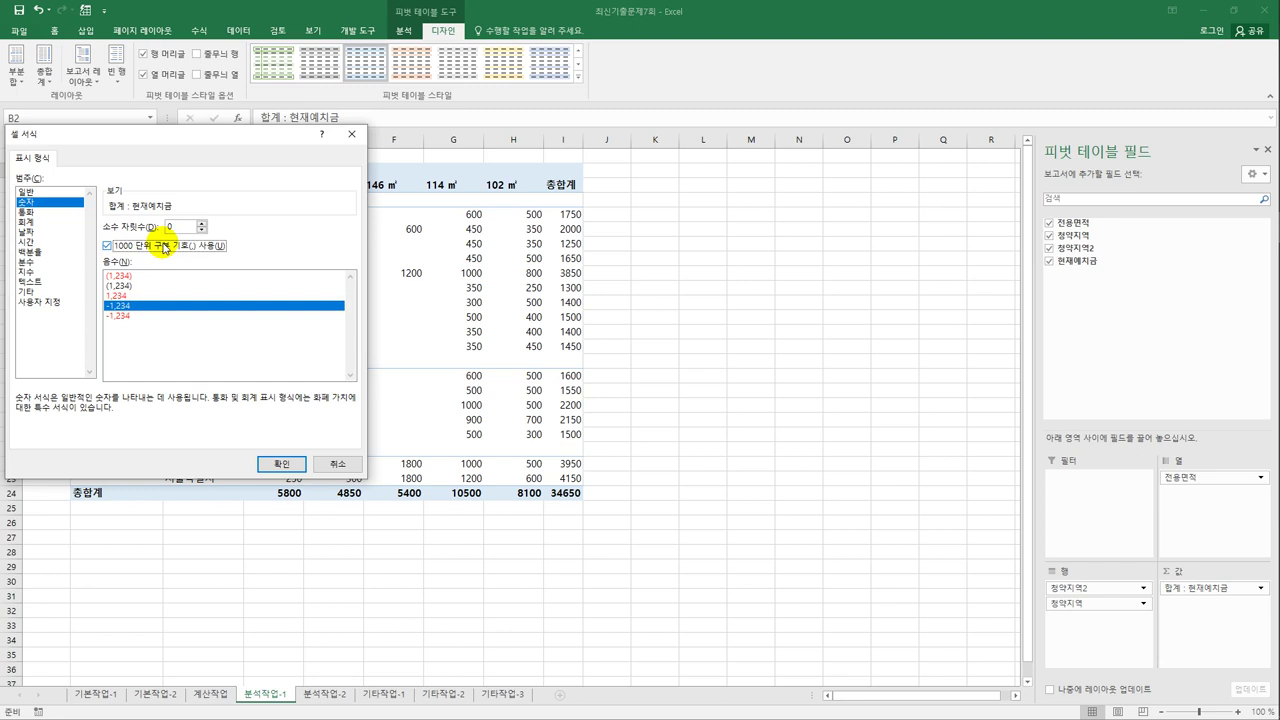
{"action": "left_click", "coordinate": [281, 464]}
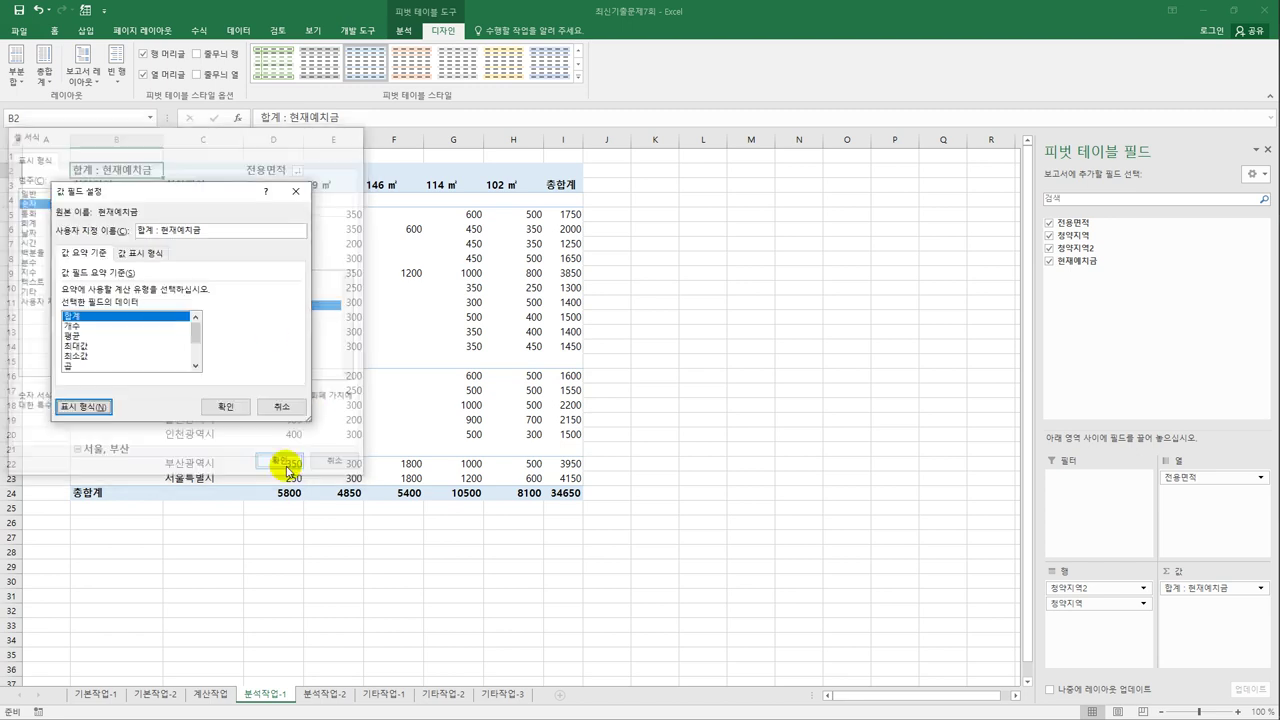
{"action": "left_click", "coordinate": [228, 418]}
{"action": "left_click", "coordinate": [663, 540]}
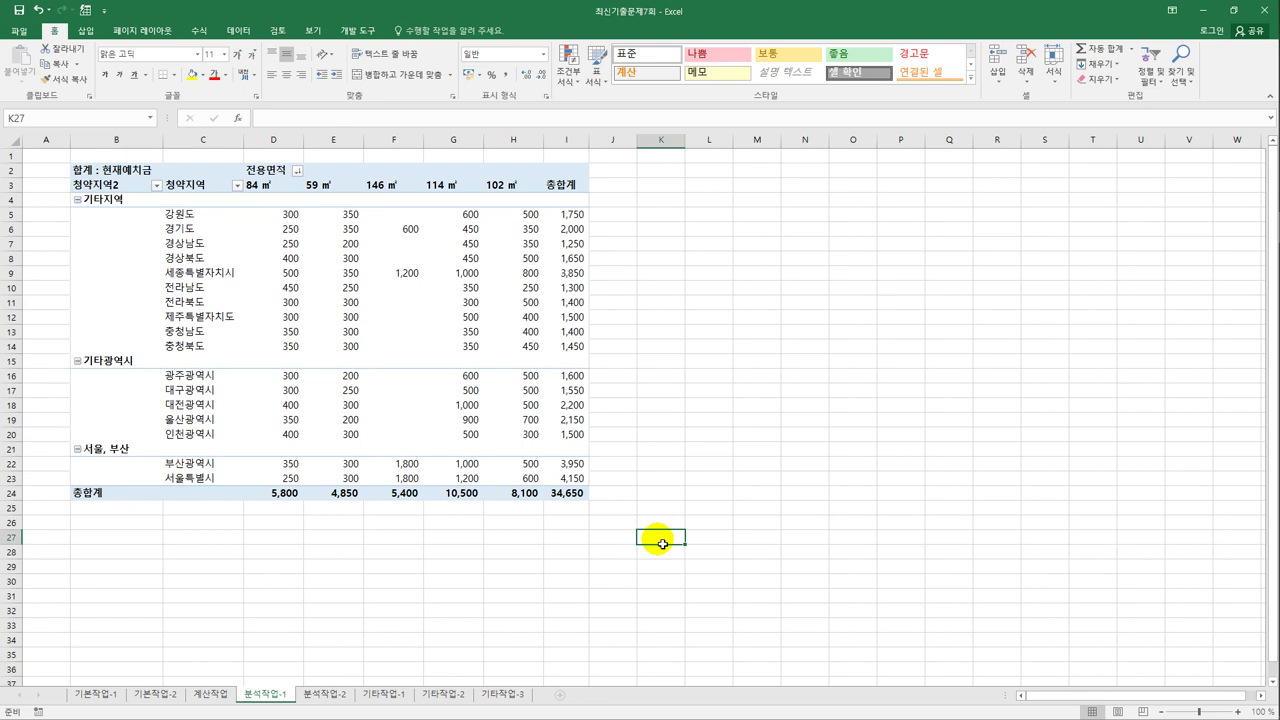
On the 분석작업-2 sheet, remove duplicate rows from 표1 based on only the 4월, 5월 and 6월 columns.
{"action": "left_click", "coordinate": [326, 694]}
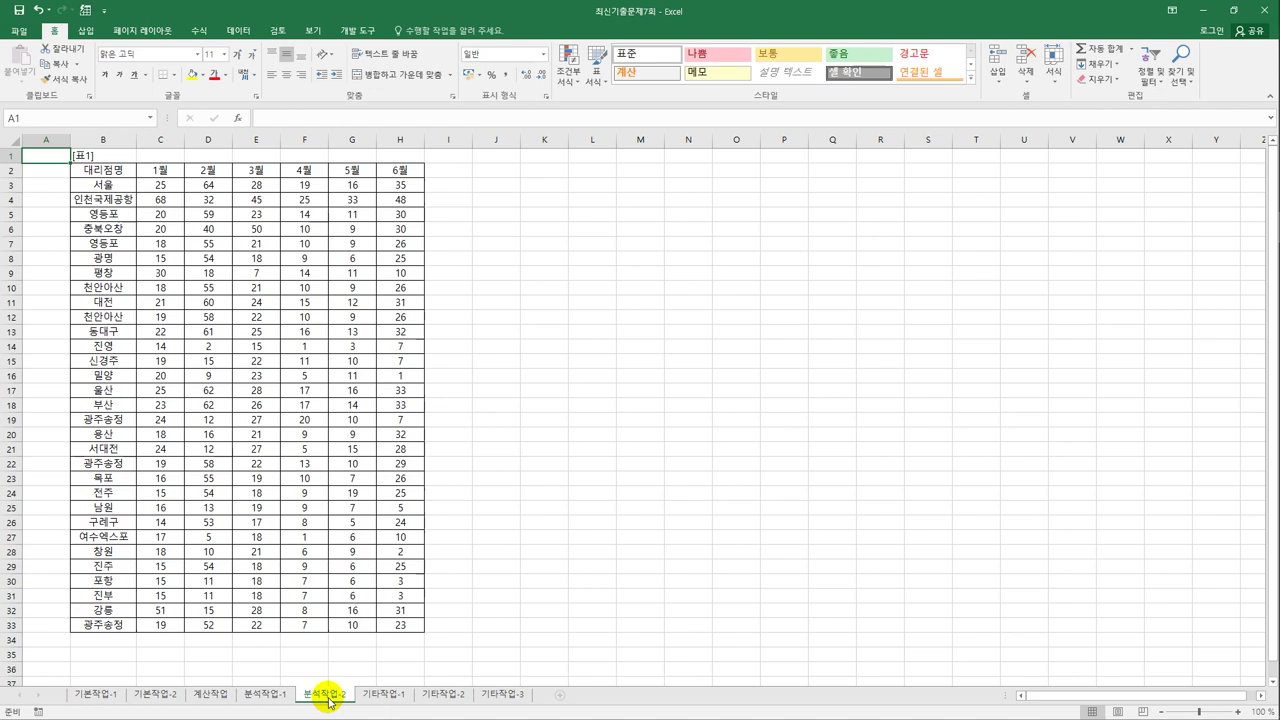
{"action": "left_click", "coordinate": [132, 201]}
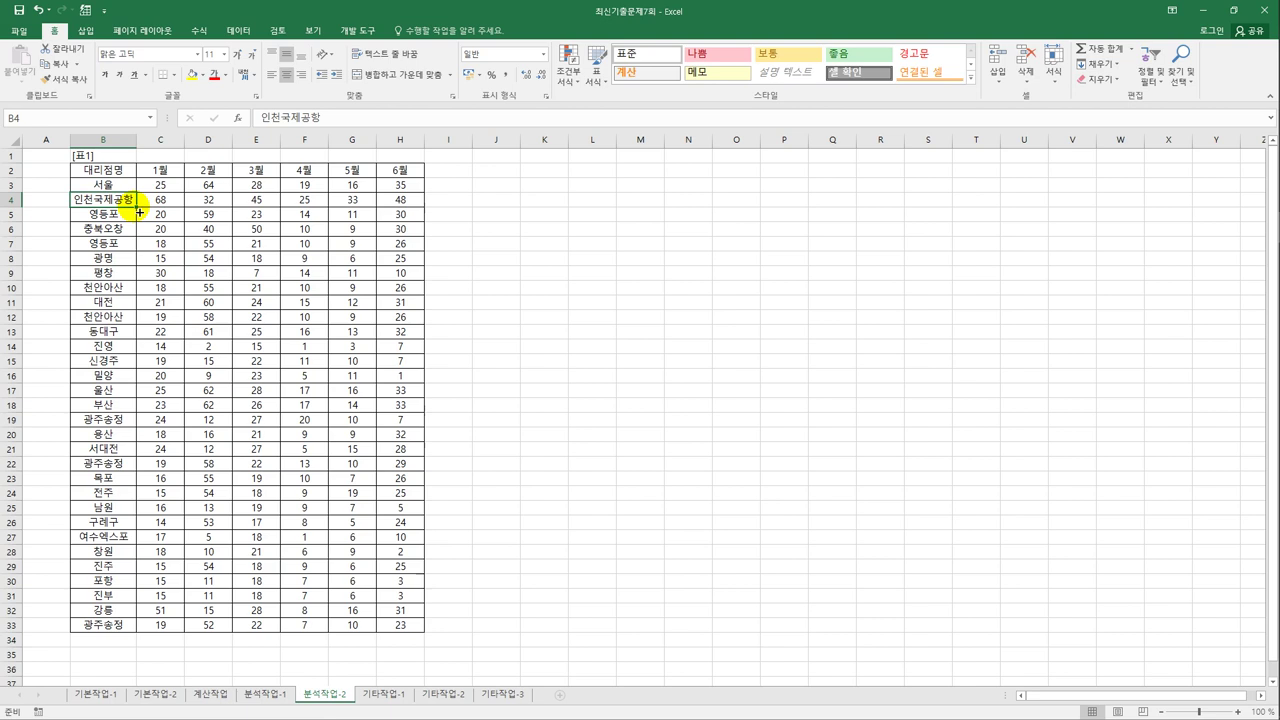
{"action": "left_click", "coordinate": [238, 30]}
{"action": "left_click", "coordinate": [592, 78]}
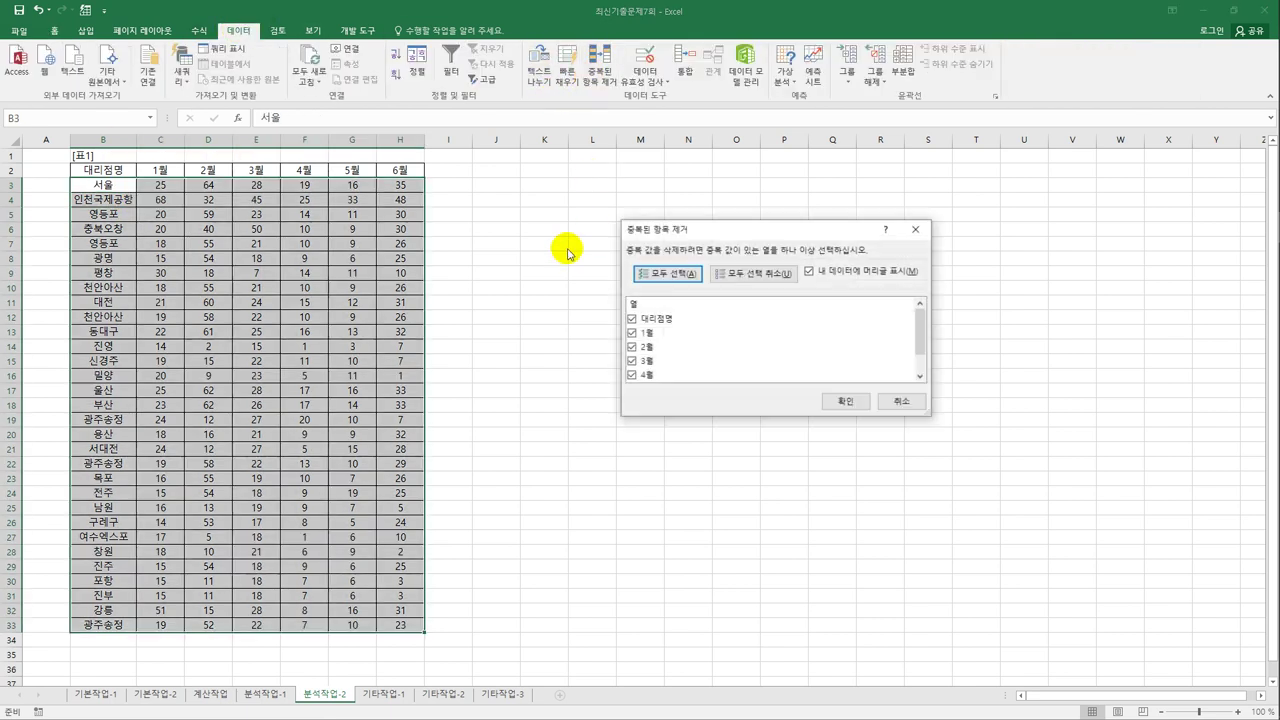
{"action": "left_click", "coordinate": [674, 260]}
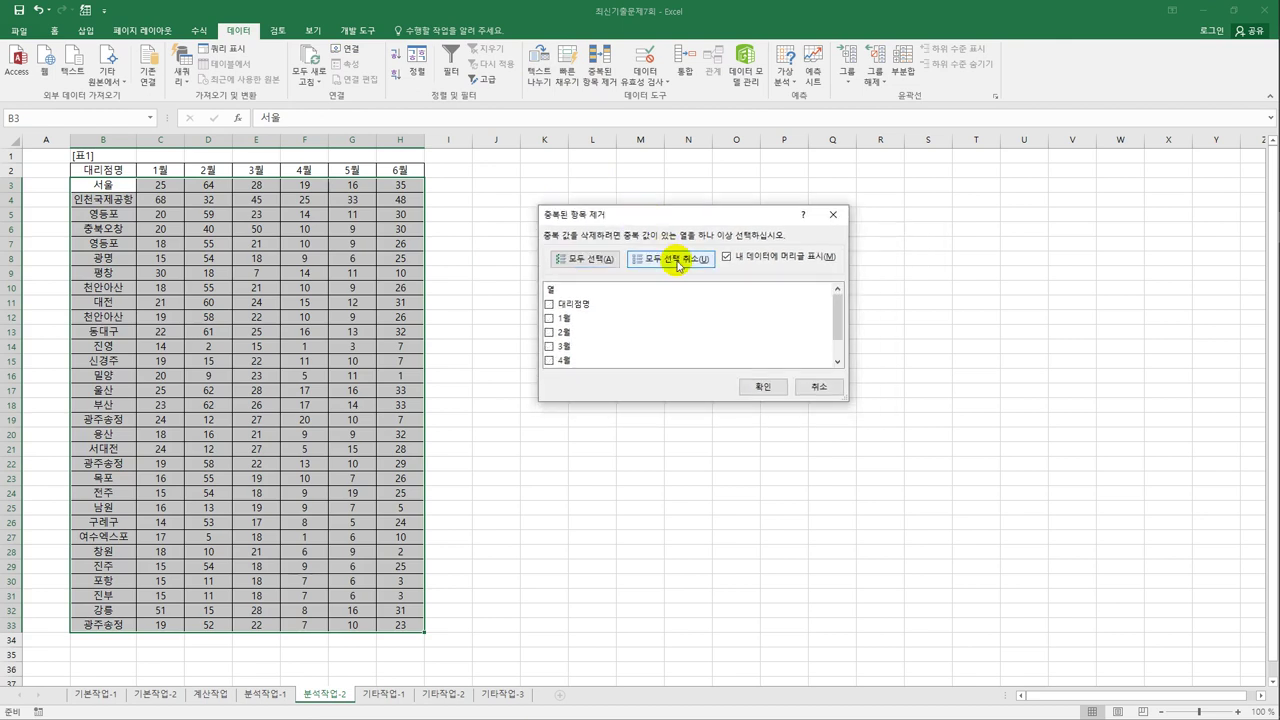
{"action": "left_click", "coordinate": [549, 360]}
{"action": "scroll", "coordinate": [614, 354], "scroll_direction": "down", "scroll_amount": 1}
{"action": "left_click", "coordinate": [549, 346]}
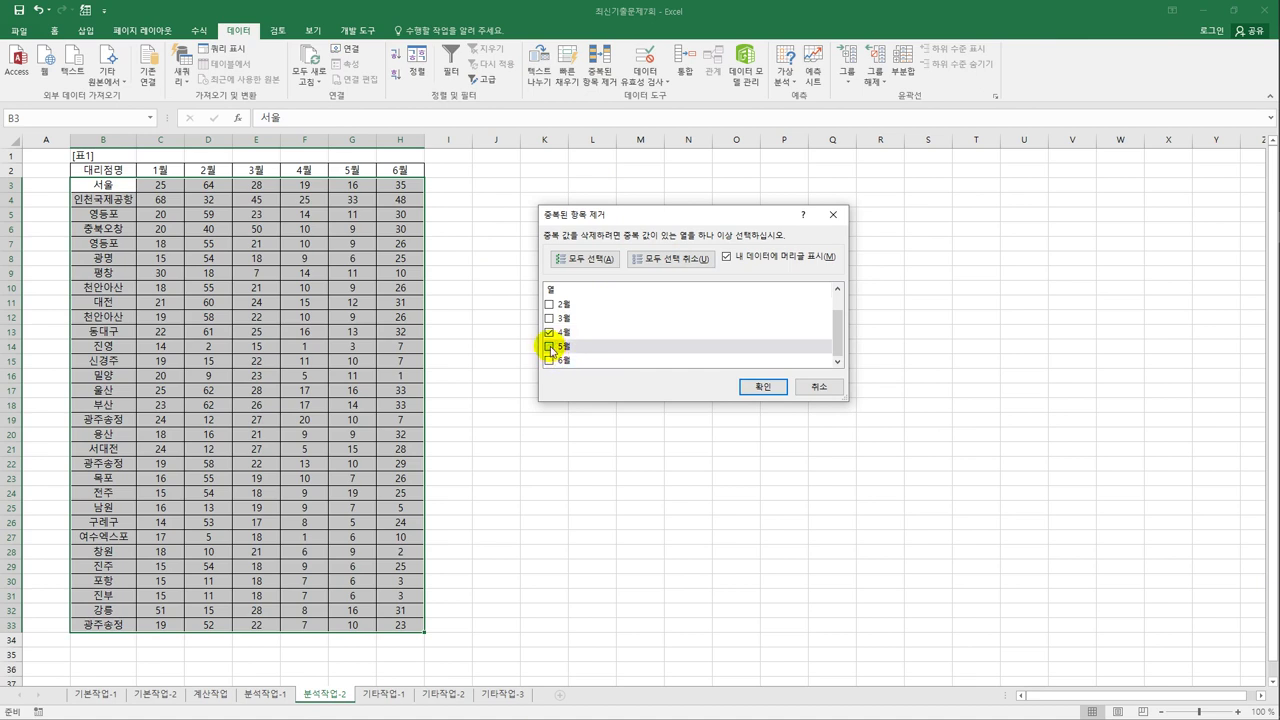
{"action": "left_click", "coordinate": [548, 361]}
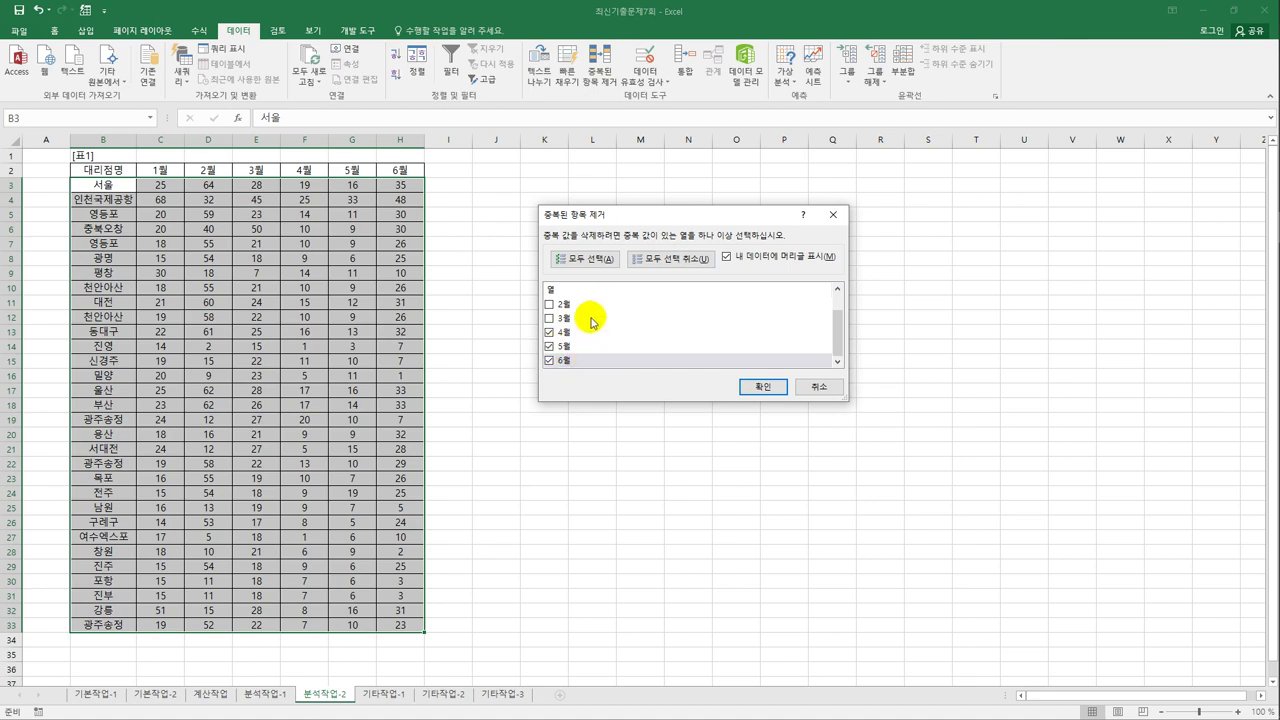
{"action": "left_click", "coordinate": [748, 388]}
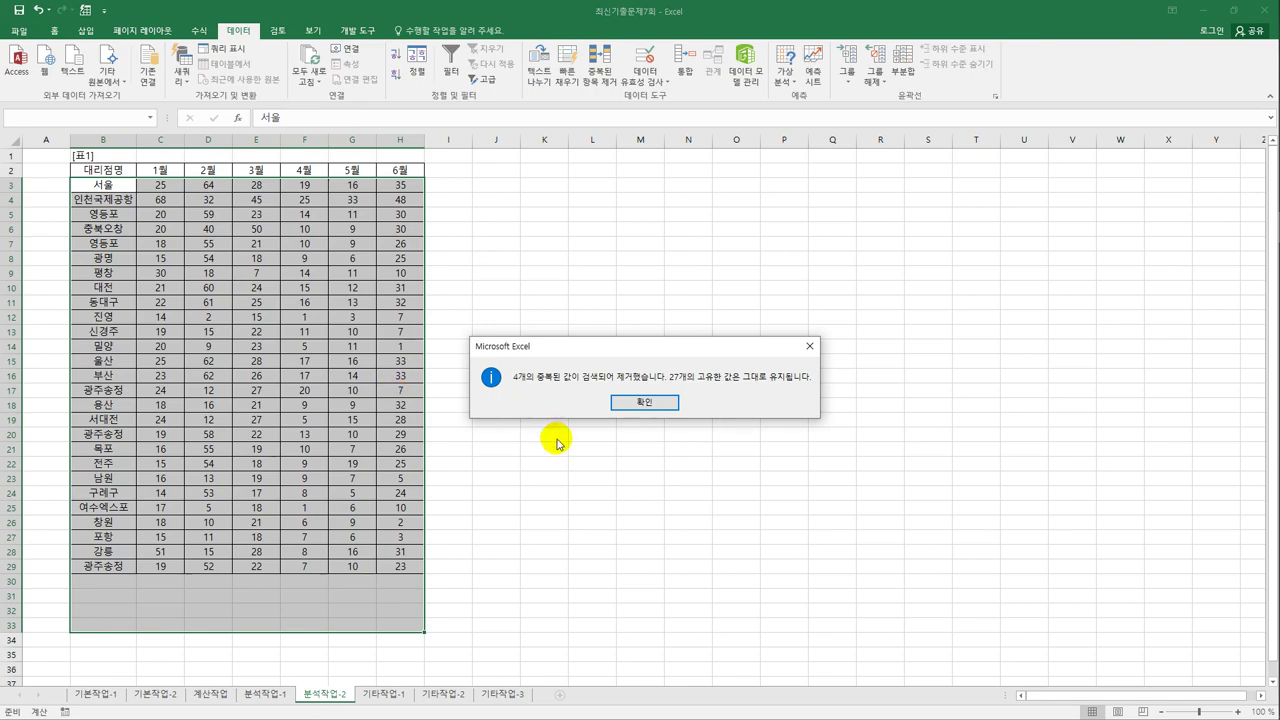
{"action": "left_click", "coordinate": [653, 408]}
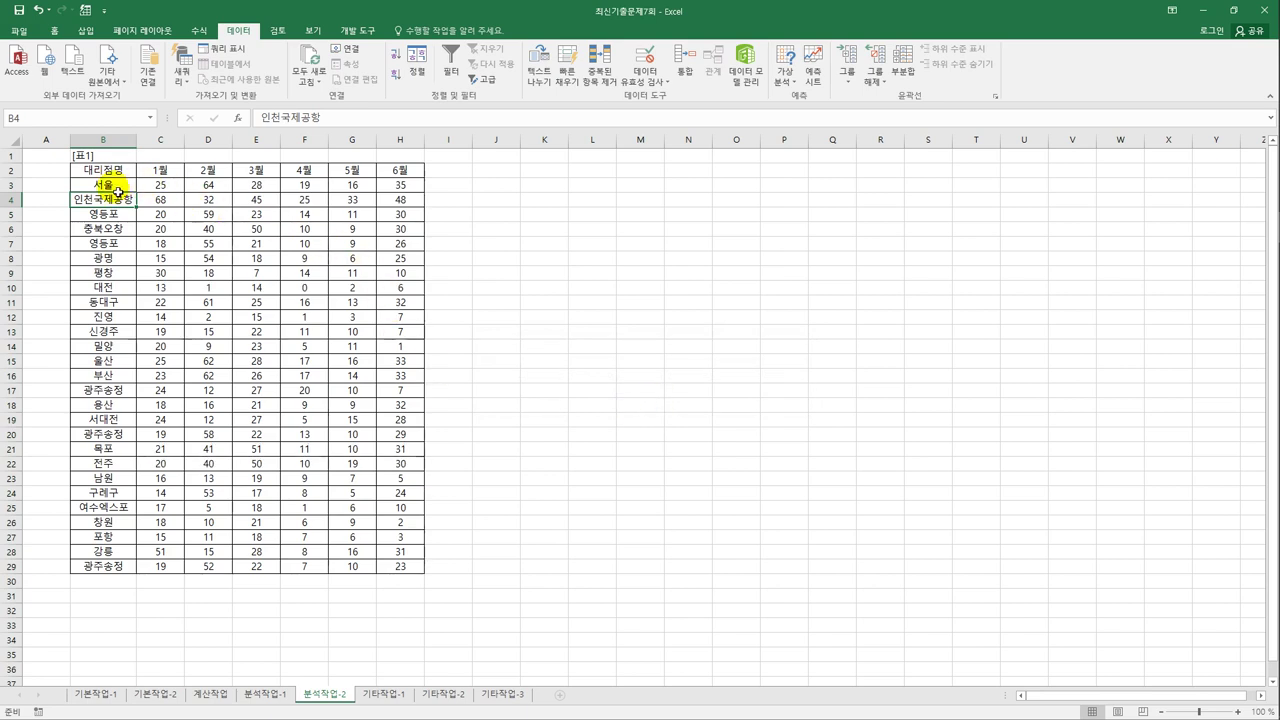
Highlight duplicate 대리점명 values in B3:B29 with conditional formatting, using green fill with dark green text (진한 녹색 텍스트가 있는 녹색 채우기).
{"action": "left_click_drag", "start_coordinate": [118, 192], "coordinate": [103, 568]}
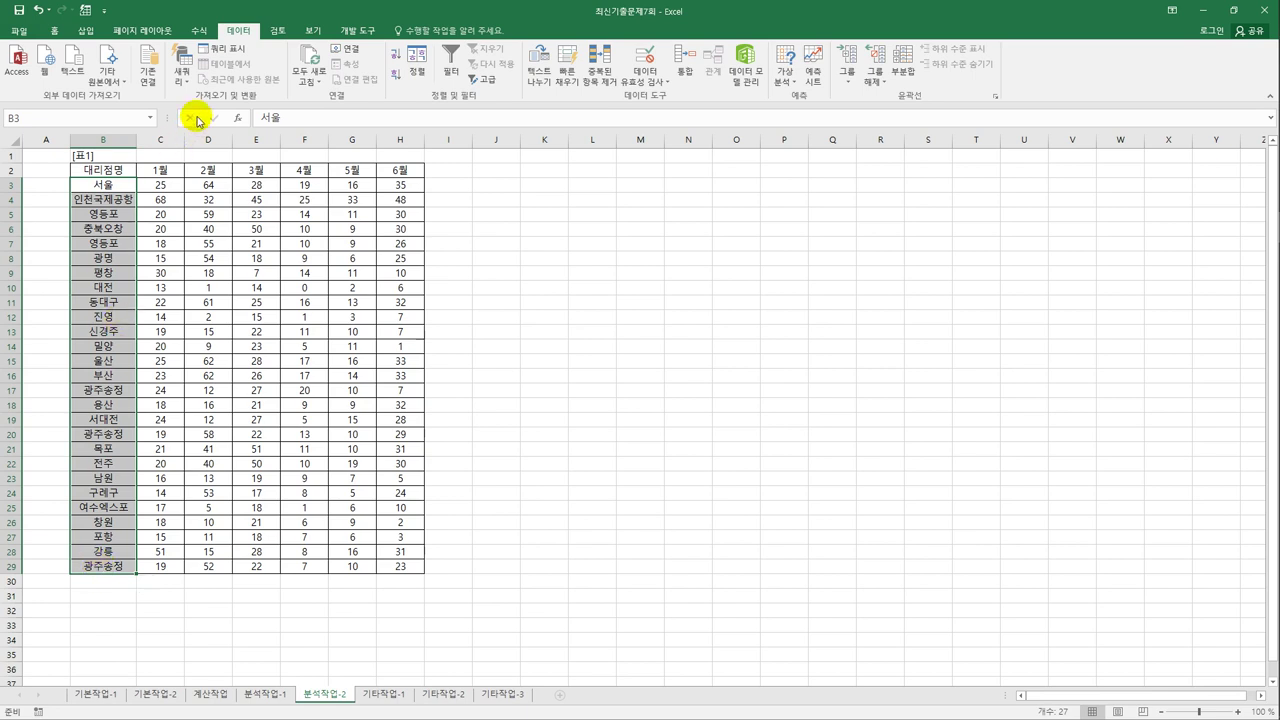
{"action": "left_click", "coordinate": [56, 32]}
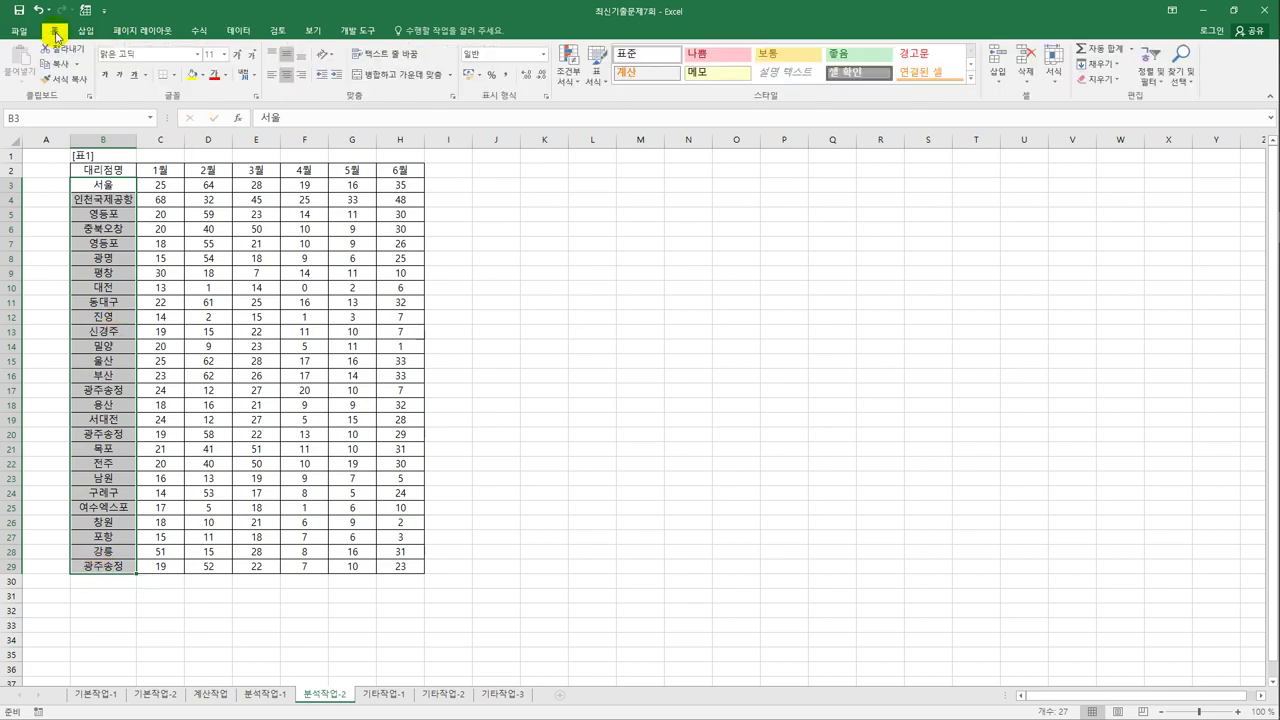
{"action": "left_click", "coordinate": [566, 76]}
{"action": "mouse_move", "coordinate": [577, 107]}
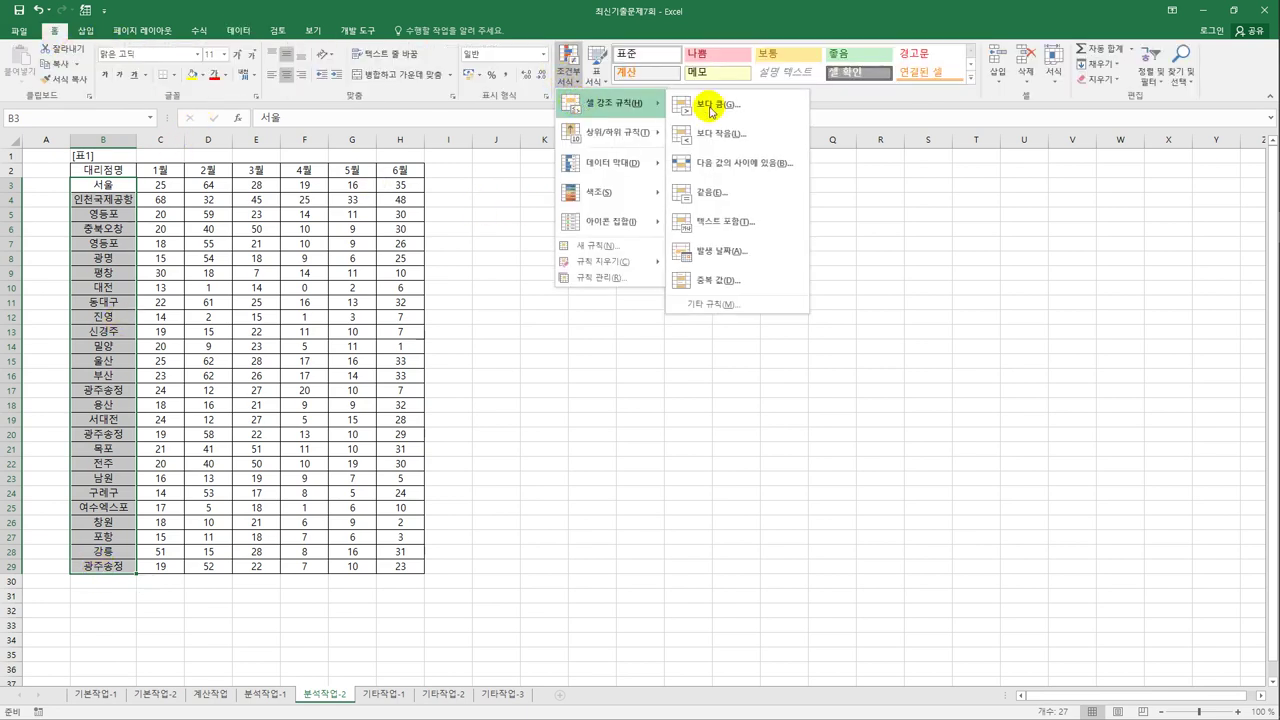
{"action": "left_click", "coordinate": [741, 280]}
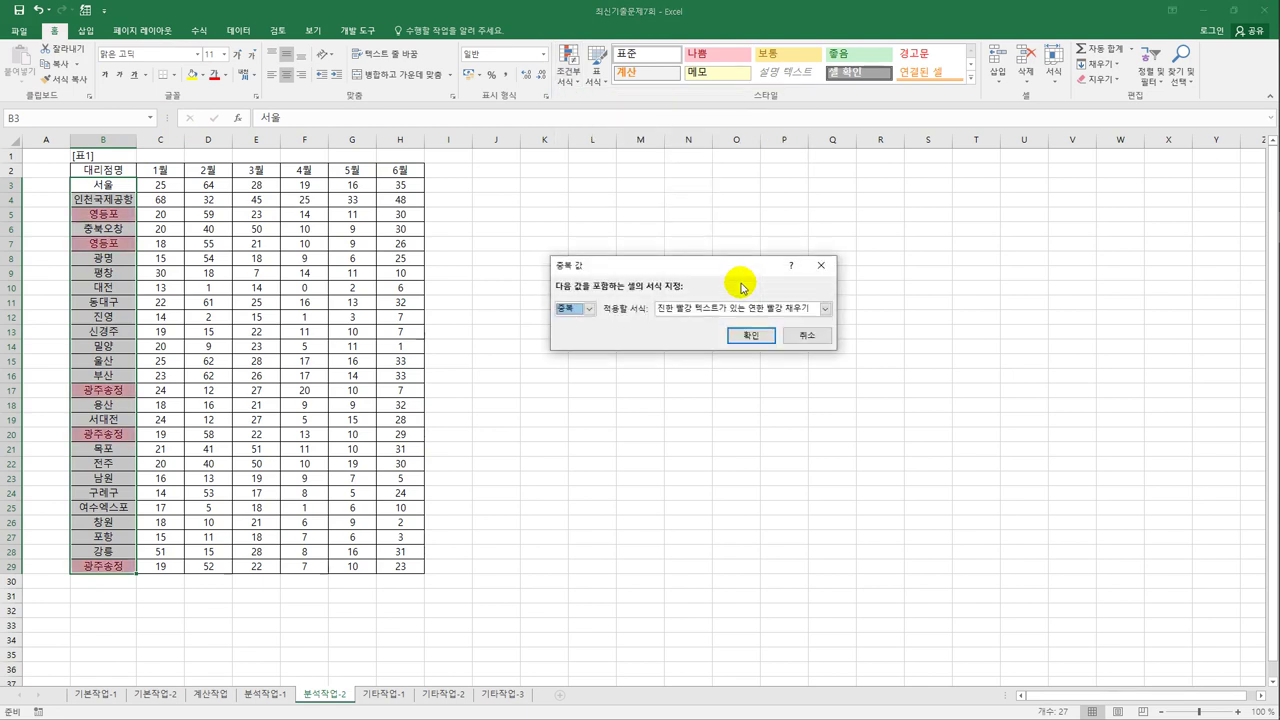
{"action": "left_click", "coordinate": [825, 309]}
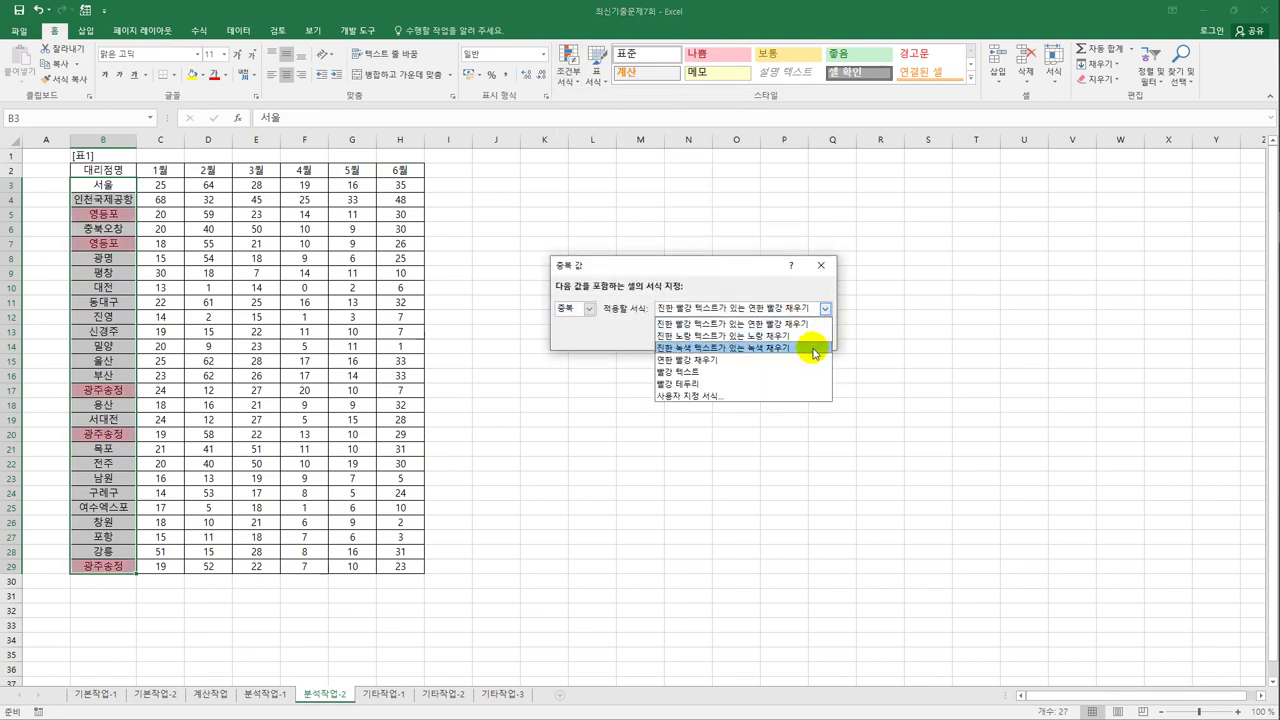
{"action": "left_click", "coordinate": [815, 349]}
{"action": "left_click", "coordinate": [748, 337]}
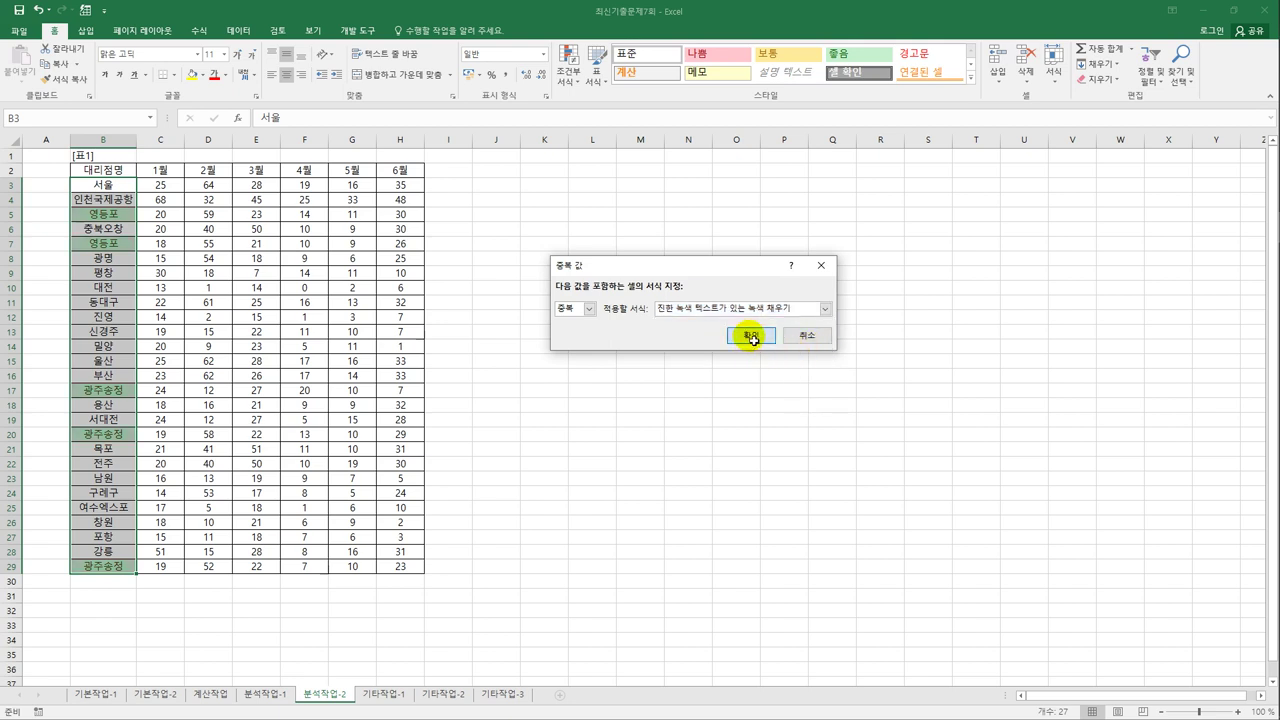
Add a filter to 표1 and filter the 대리점명 column by the green cell color.
{"action": "left_click", "coordinate": [161, 171]}
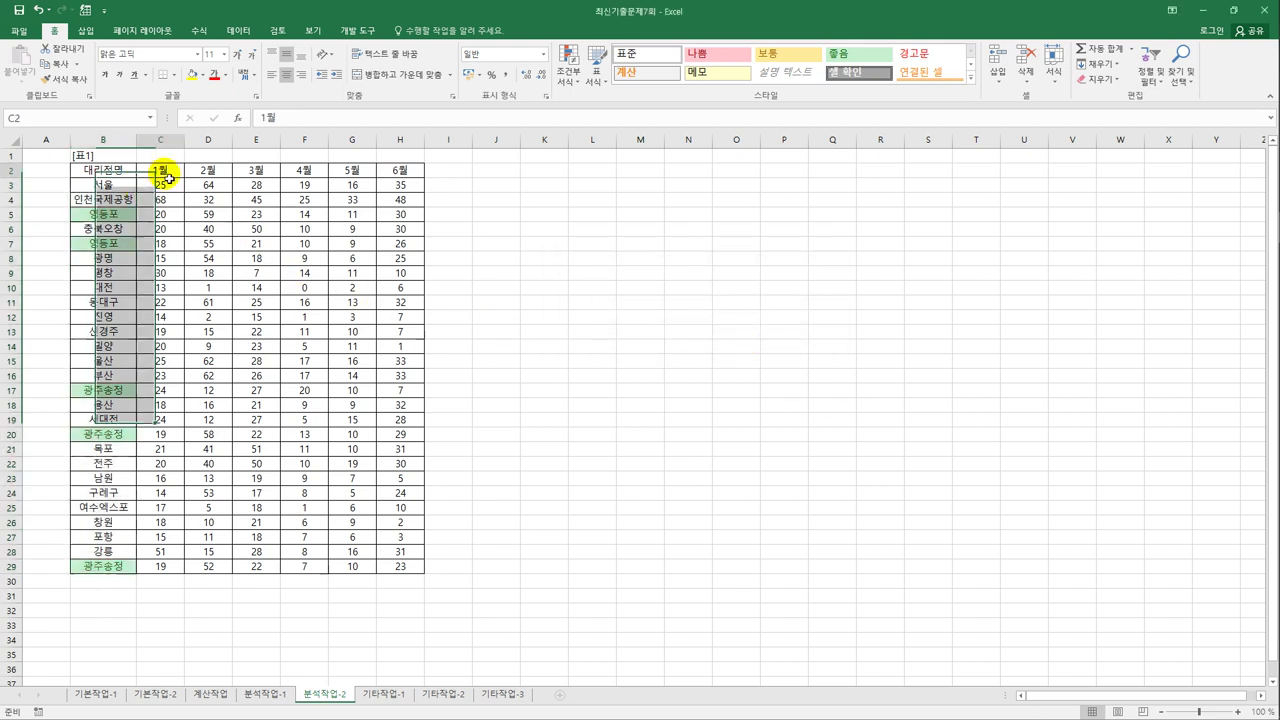
{"action": "left_click", "coordinate": [238, 30]}
{"action": "left_click", "coordinate": [450, 73]}
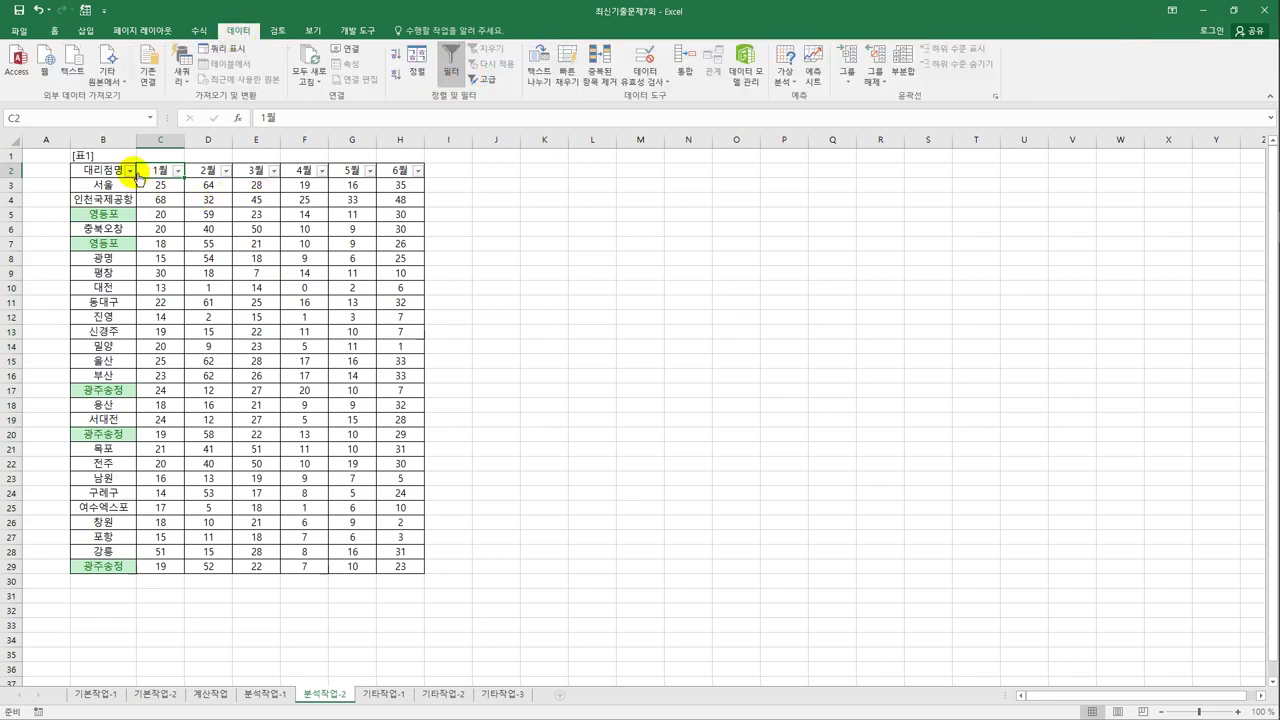
{"action": "left_click", "coordinate": [130, 171]}
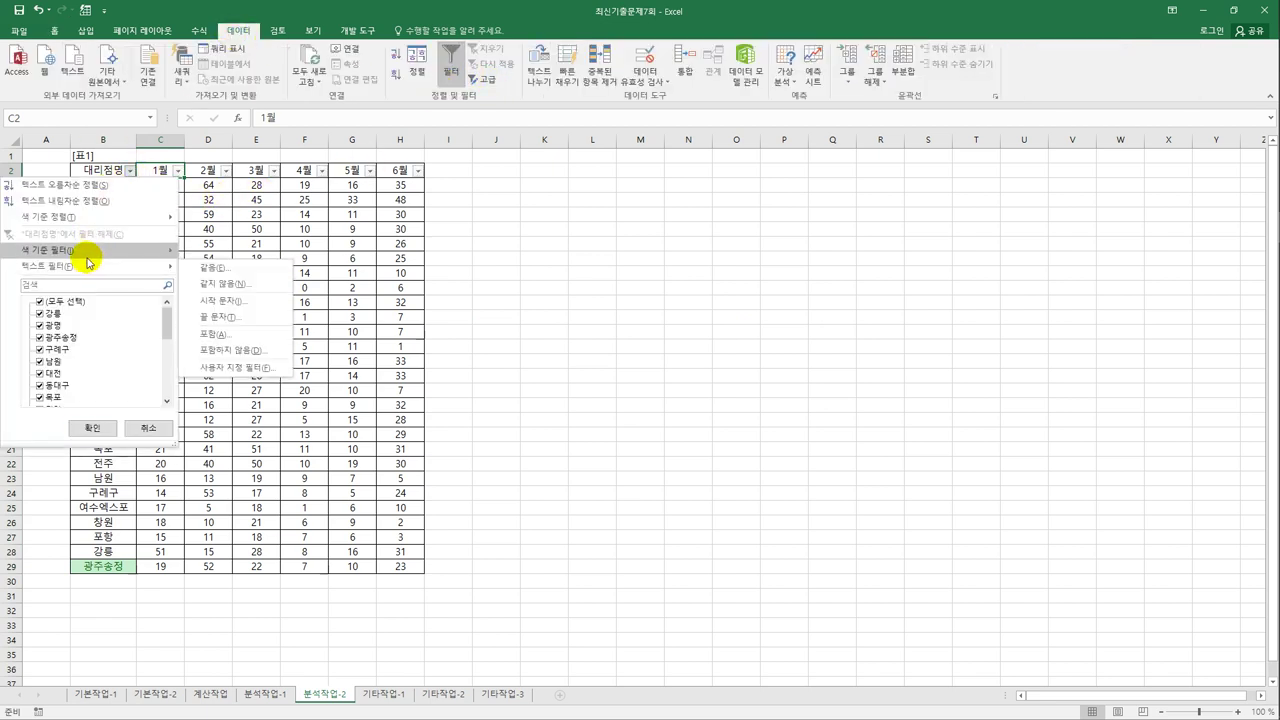
{"action": "mouse_move", "coordinate": [86, 249]}
{"action": "left_click", "coordinate": [215, 268]}
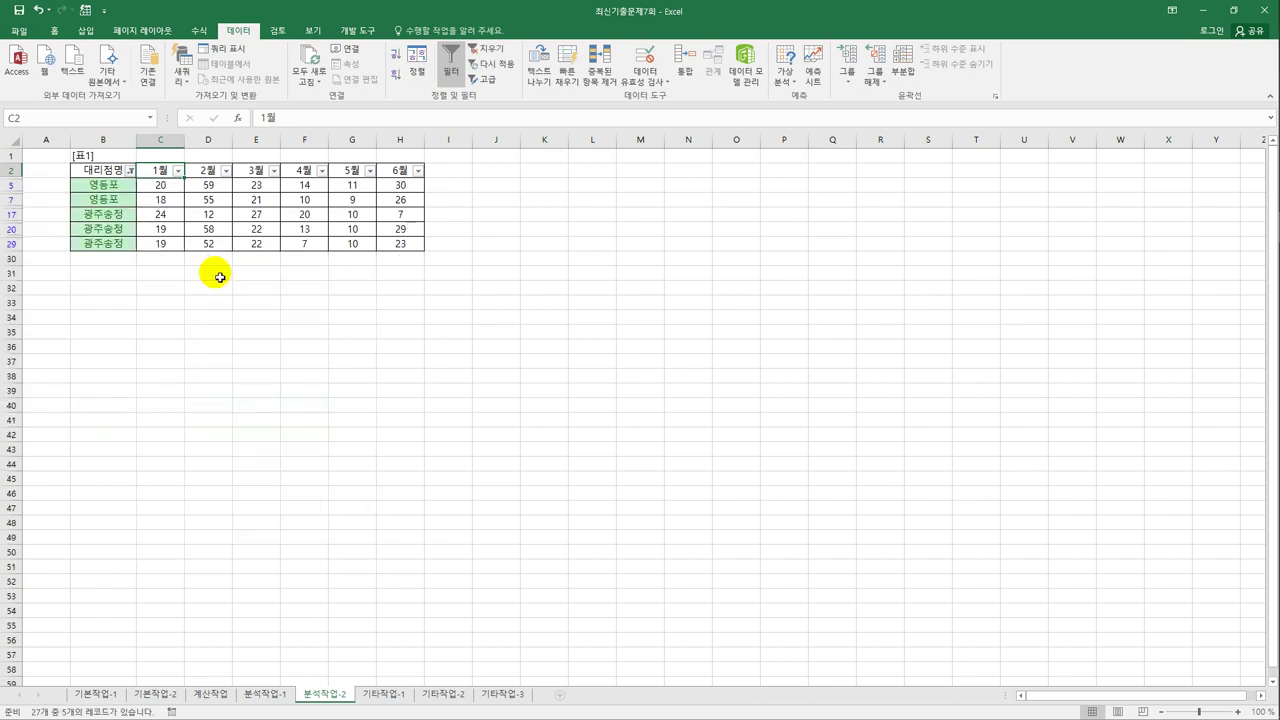
{"action": "left_click", "coordinate": [488, 322]}
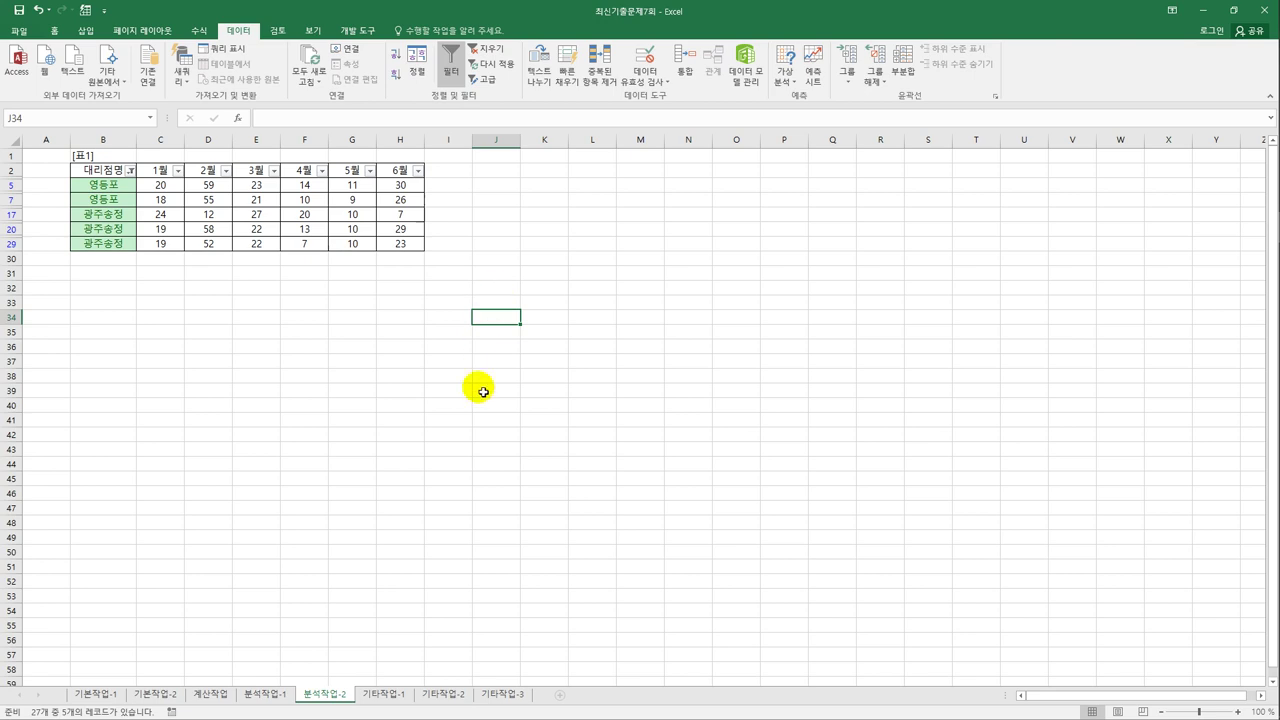
On the 기타작업-1 sheet, copy 표2's 지역 and 2020년 data (F3:G13) into the 지역별 봄꽃 개화시기 chart.
{"action": "left_click", "coordinate": [375, 694]}
{"action": "left_click", "coordinate": [613, 447]}
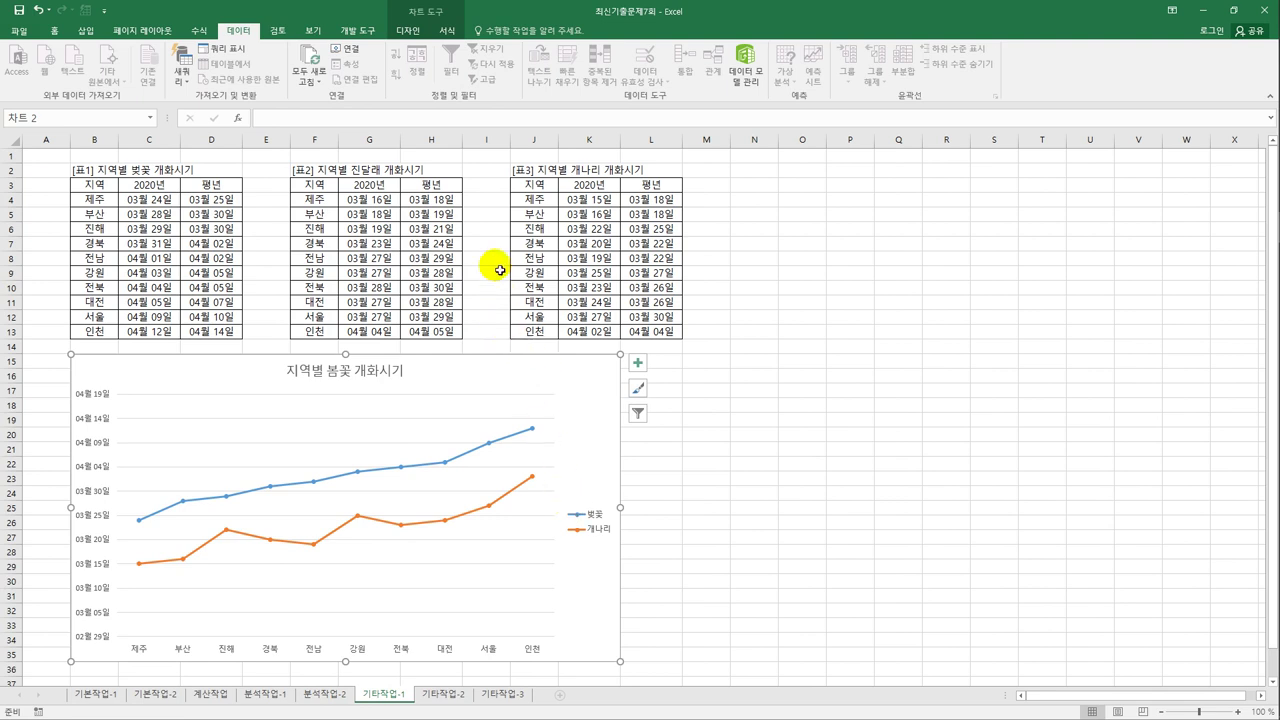
{"action": "left_click", "coordinate": [310, 184]}
{"action": "left_click_drag", "start_coordinate": [333, 215], "coordinate": [352, 332]}
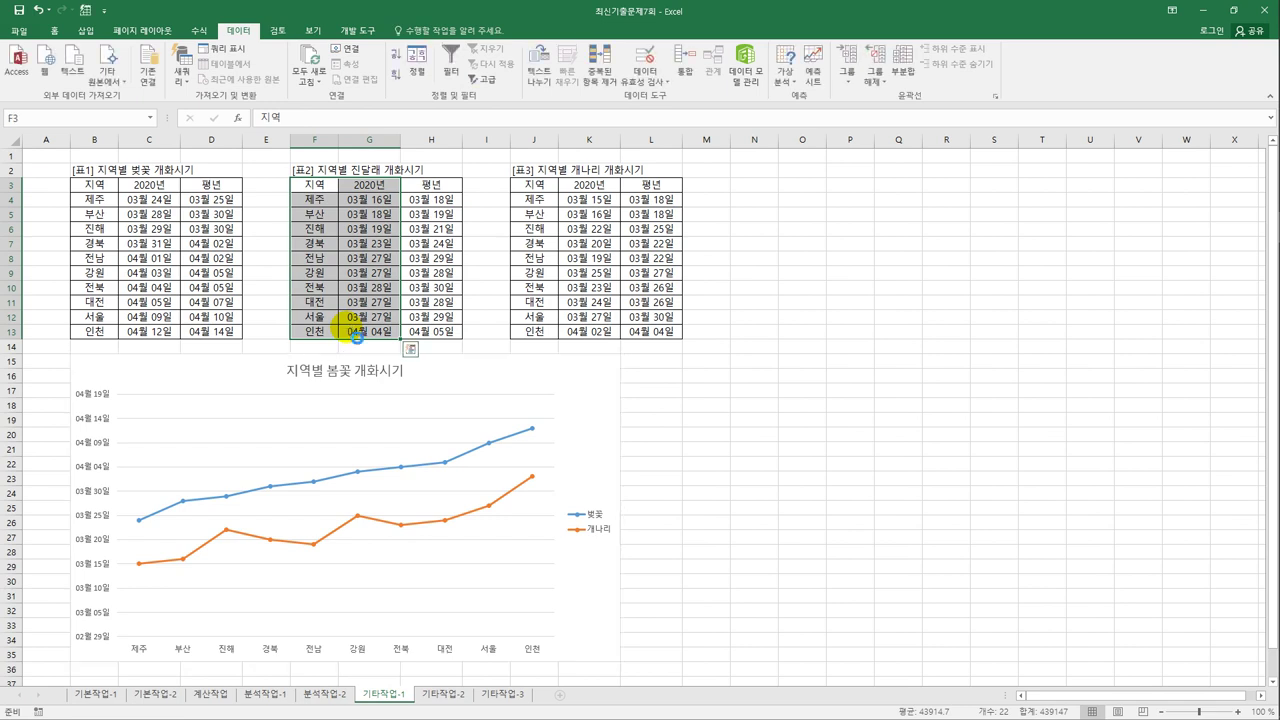
{"action": "key", "text": "ctrl+c"}
{"action": "left_click", "coordinate": [594, 404]}
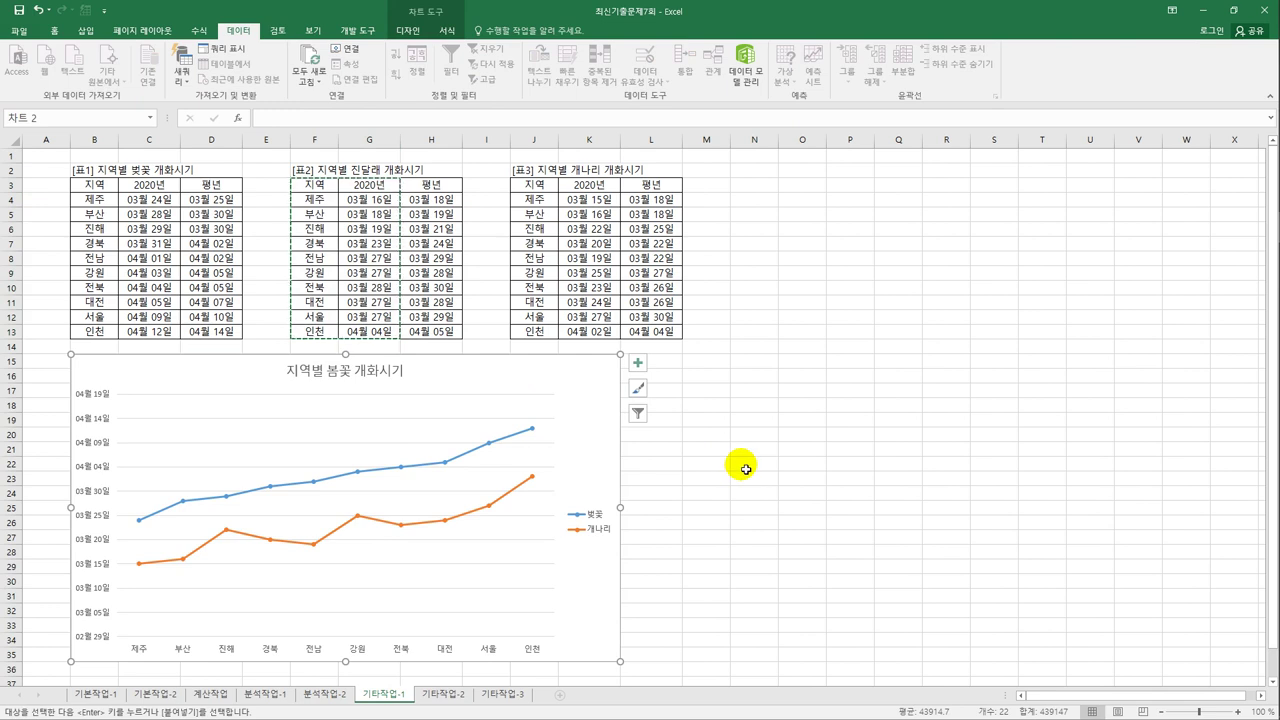
{"action": "key", "text": "ctrl+v"}
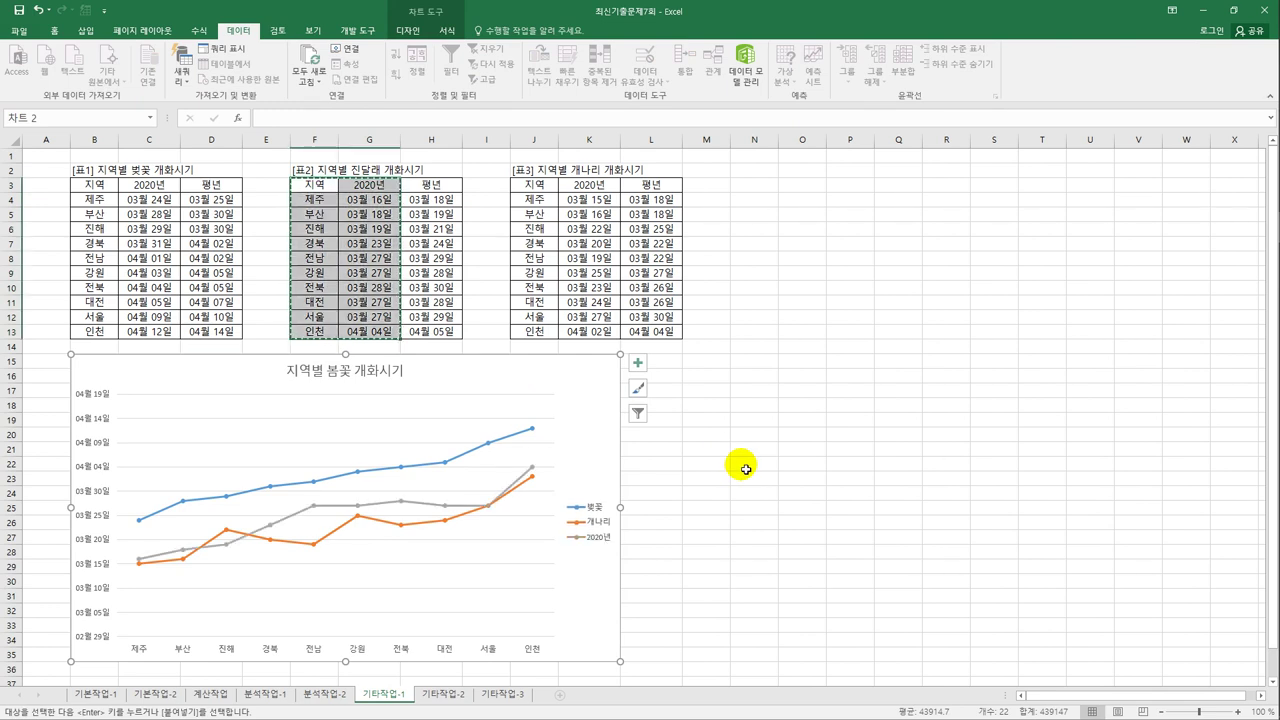
Rename the chart's 2020년 series to 진달래 in the chart's source data.
{"action": "right_click", "coordinate": [603, 397]}
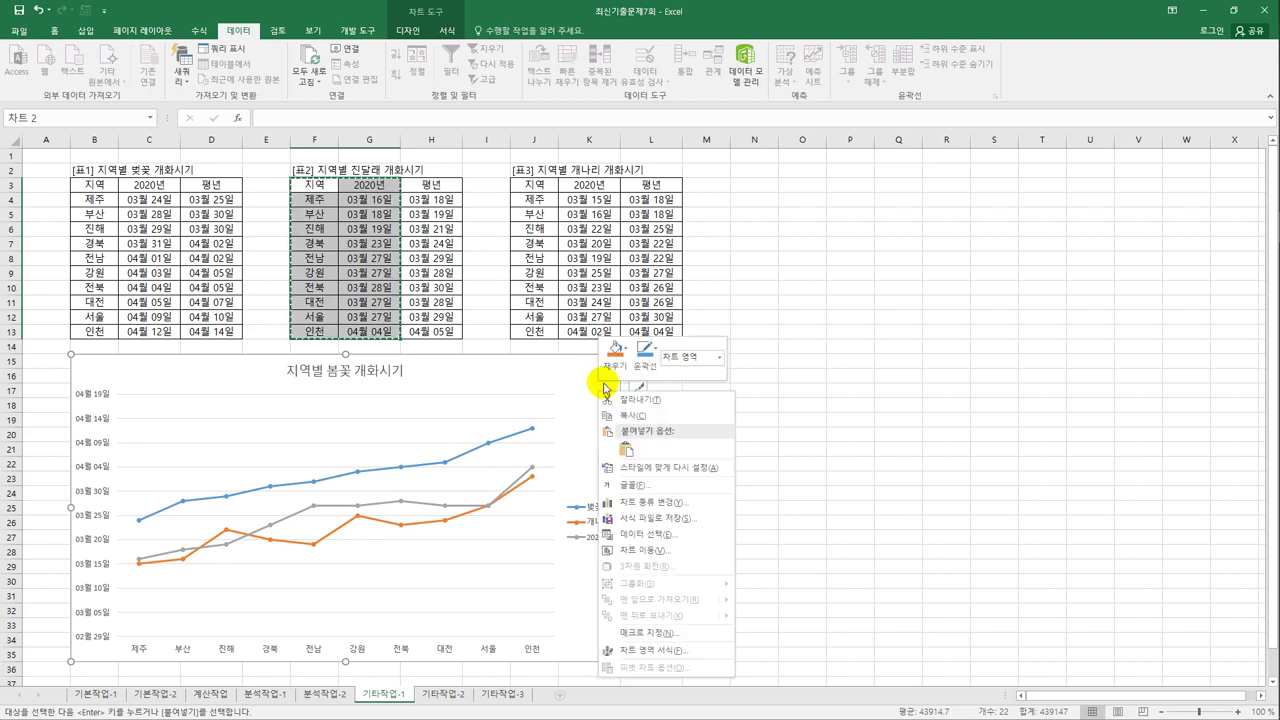
{"action": "left_click", "coordinate": [679, 533]}
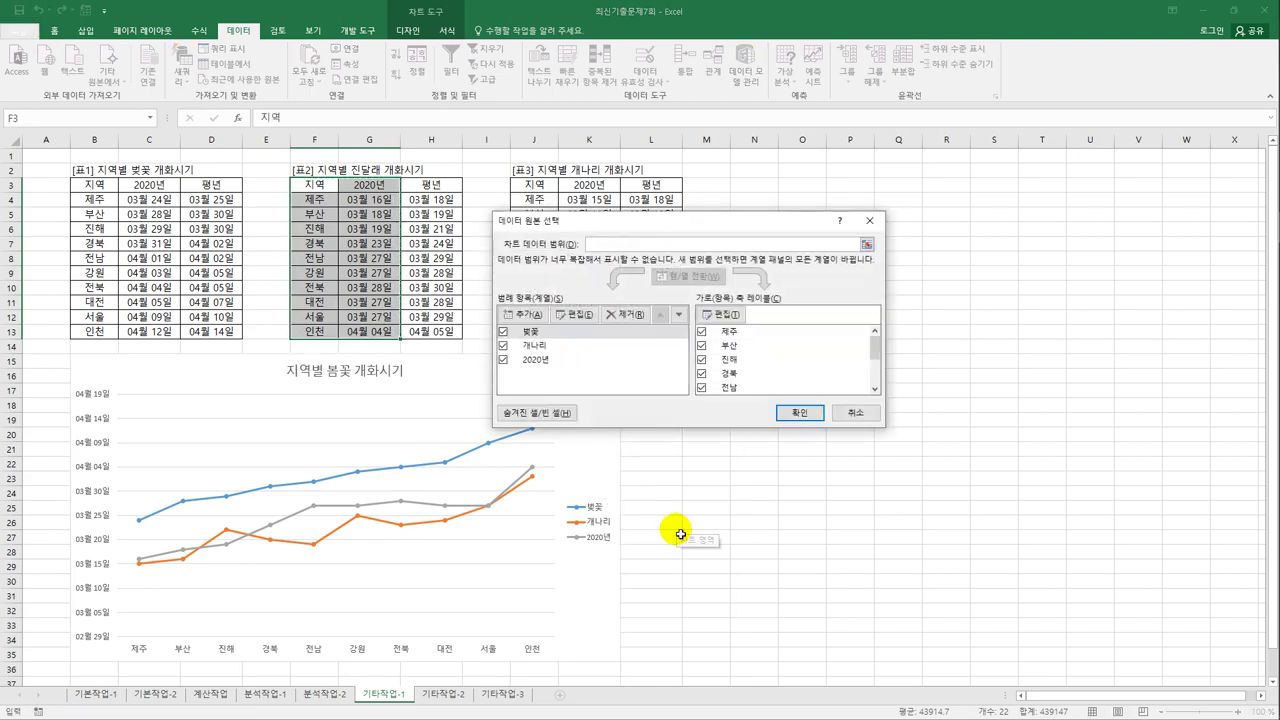
{"action": "left_click", "coordinate": [537, 362]}
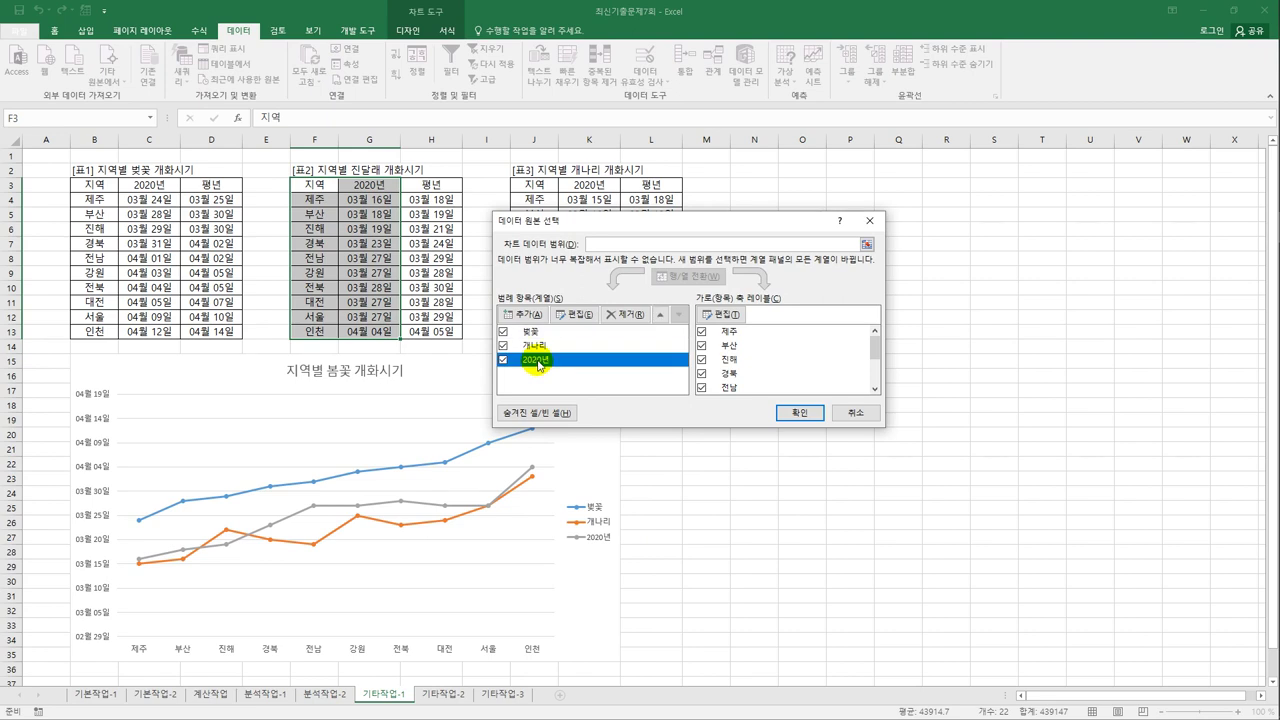
{"action": "left_click", "coordinate": [573, 315]}
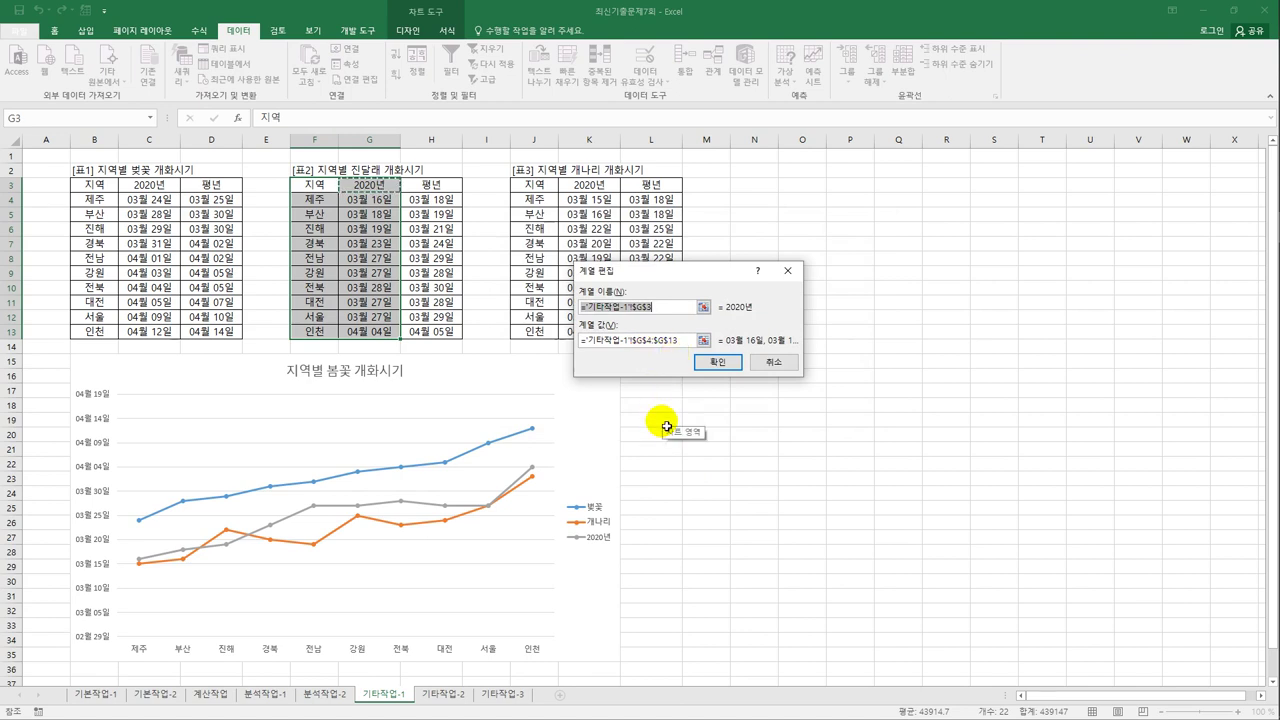
{"action": "type", "text": "진달래"}
{"action": "left_click", "coordinate": [717, 362]}
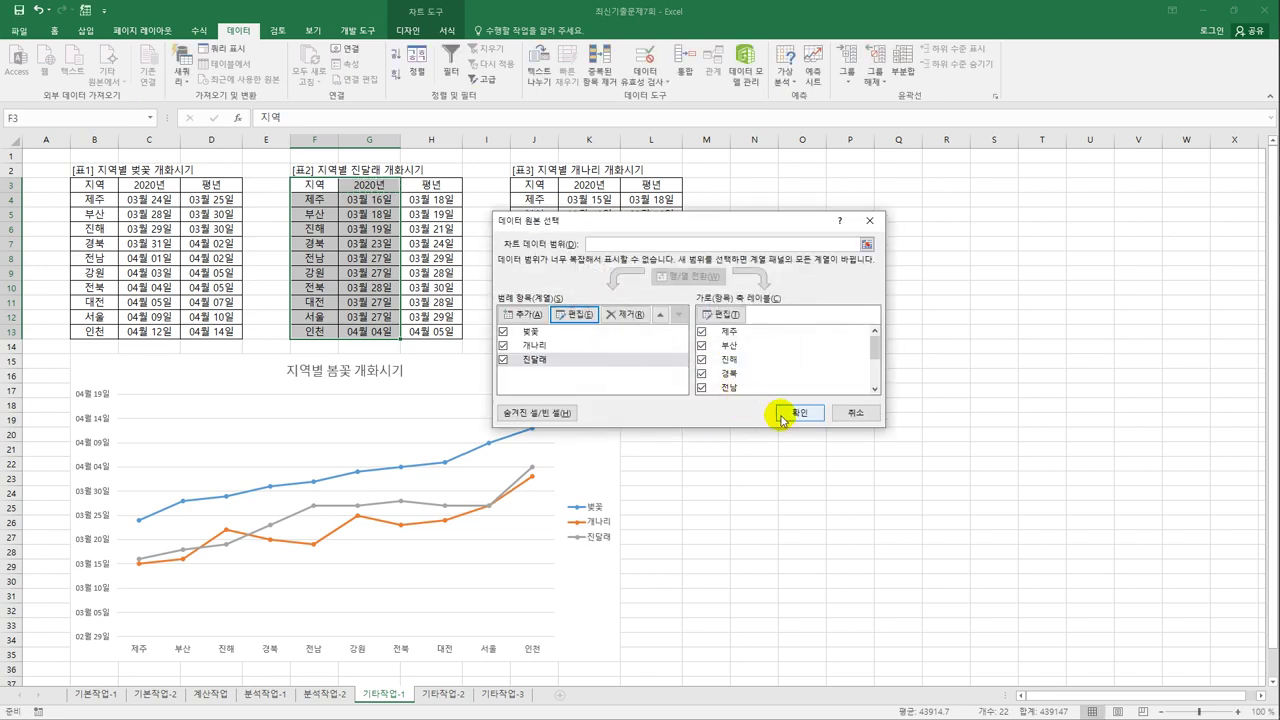
{"action": "left_click", "coordinate": [782, 417]}
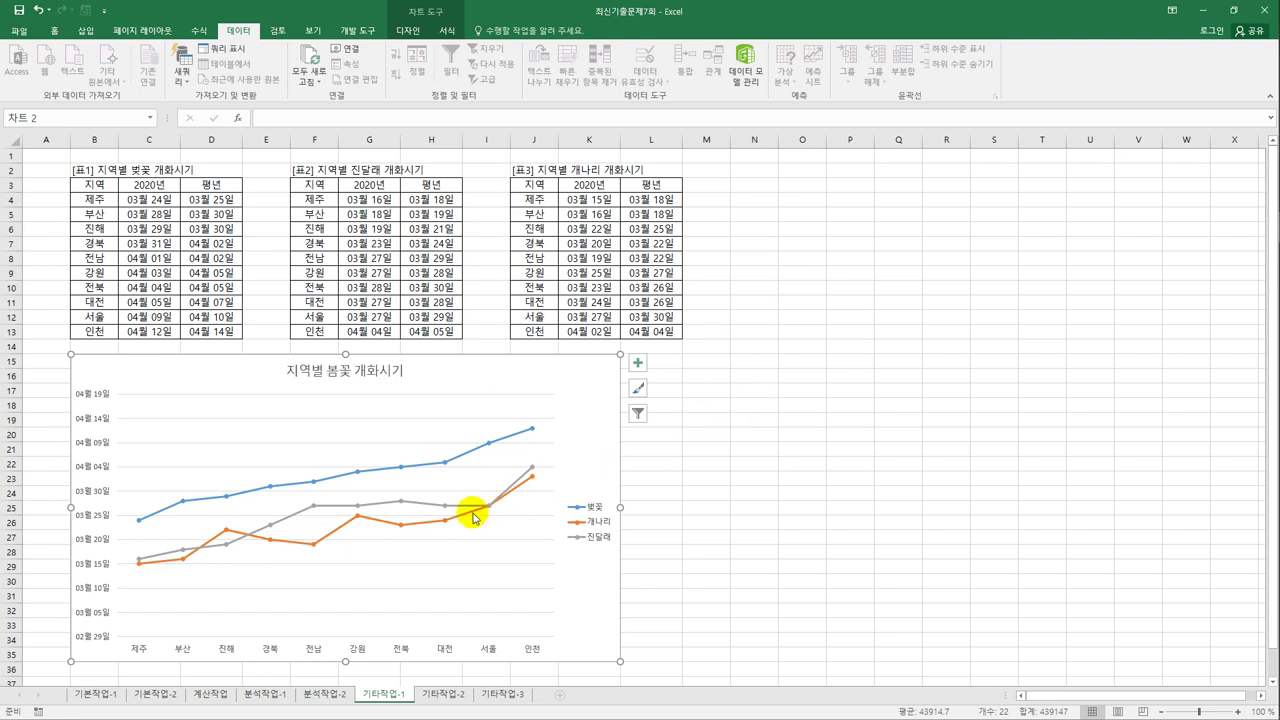
Change the chart type of the 개나리 series to 영역형, keeping the other series as lines with markers.
{"action": "mouse_move", "coordinate": [469, 522]}
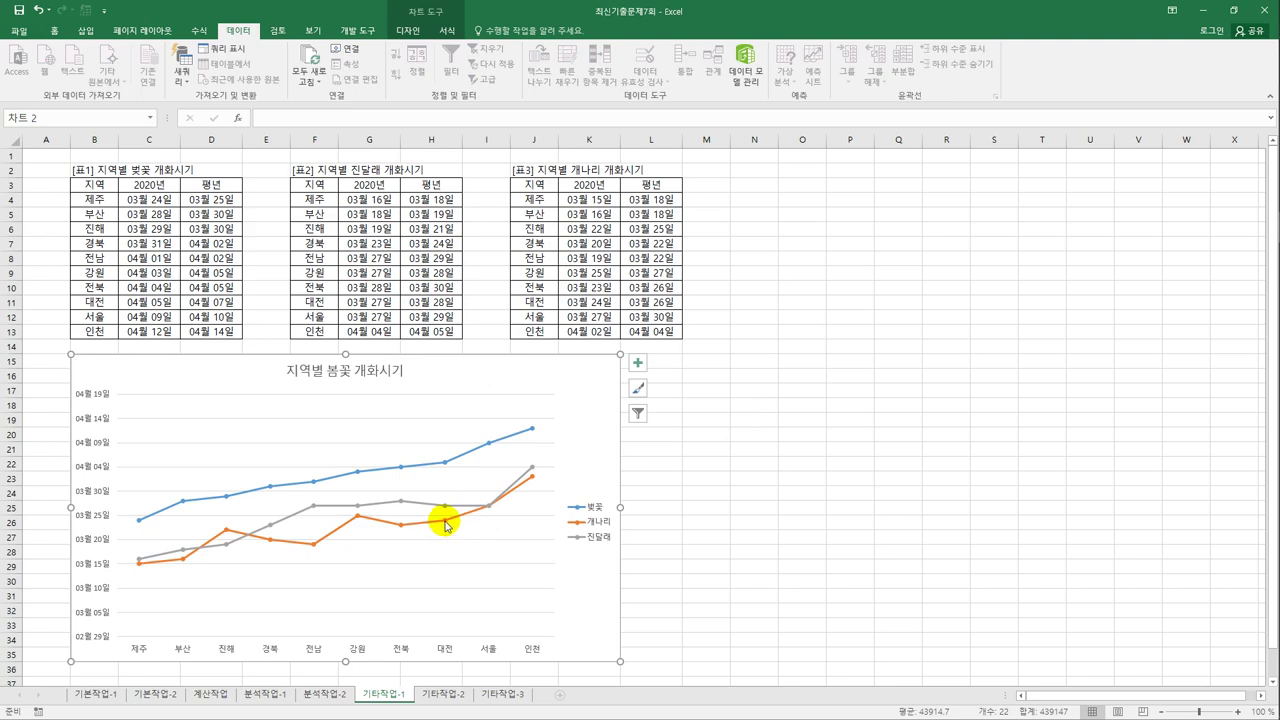
{"action": "left_click", "coordinate": [448, 522]}
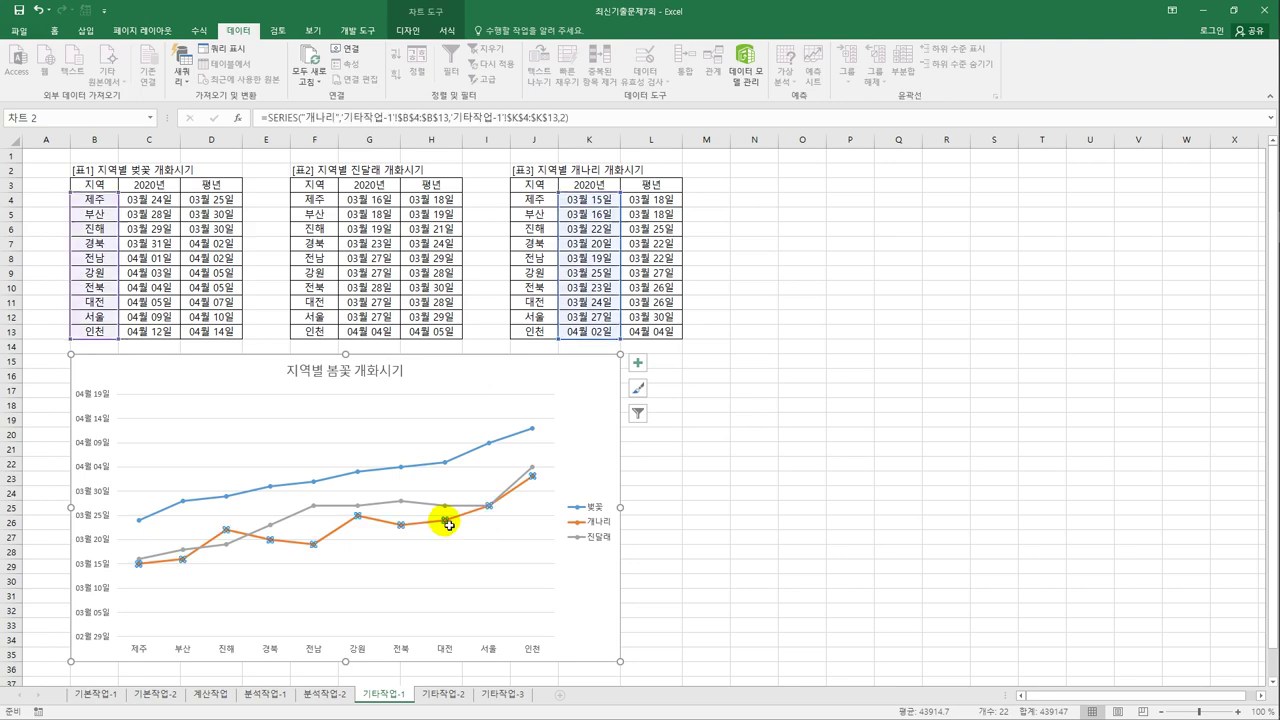
{"action": "right_click", "coordinate": [449, 525]}
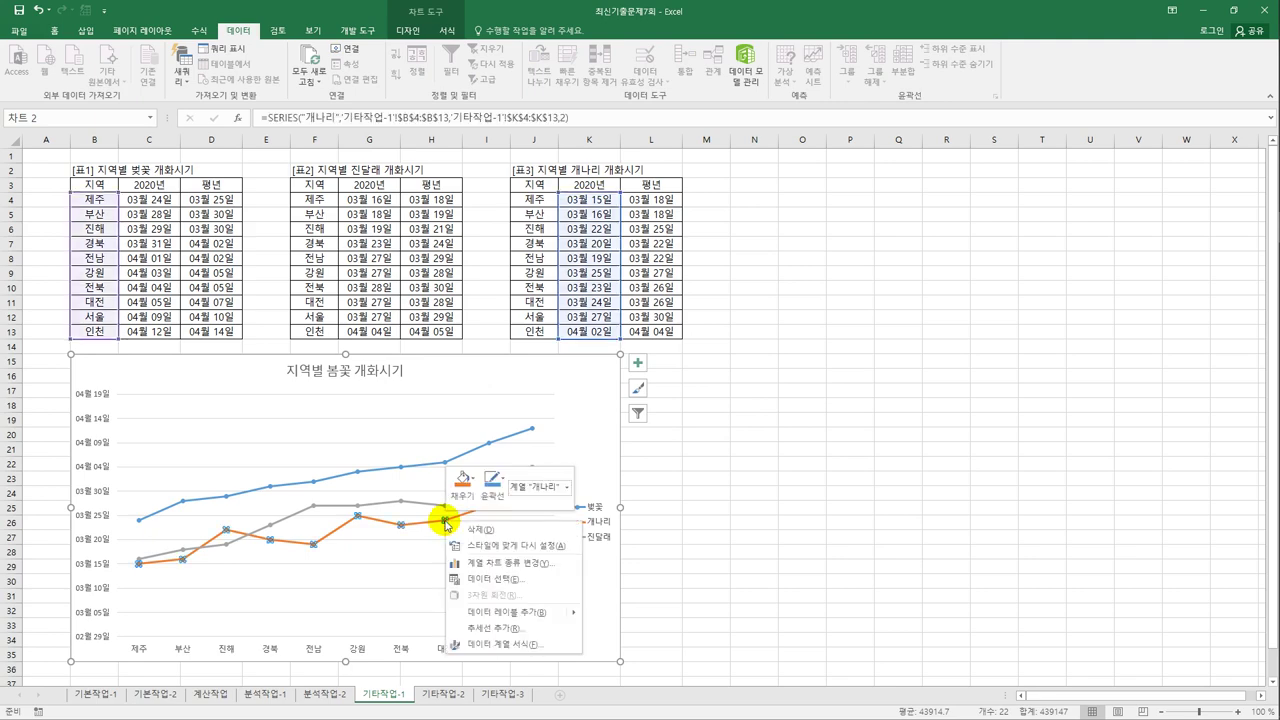
{"action": "left_click", "coordinate": [508, 563]}
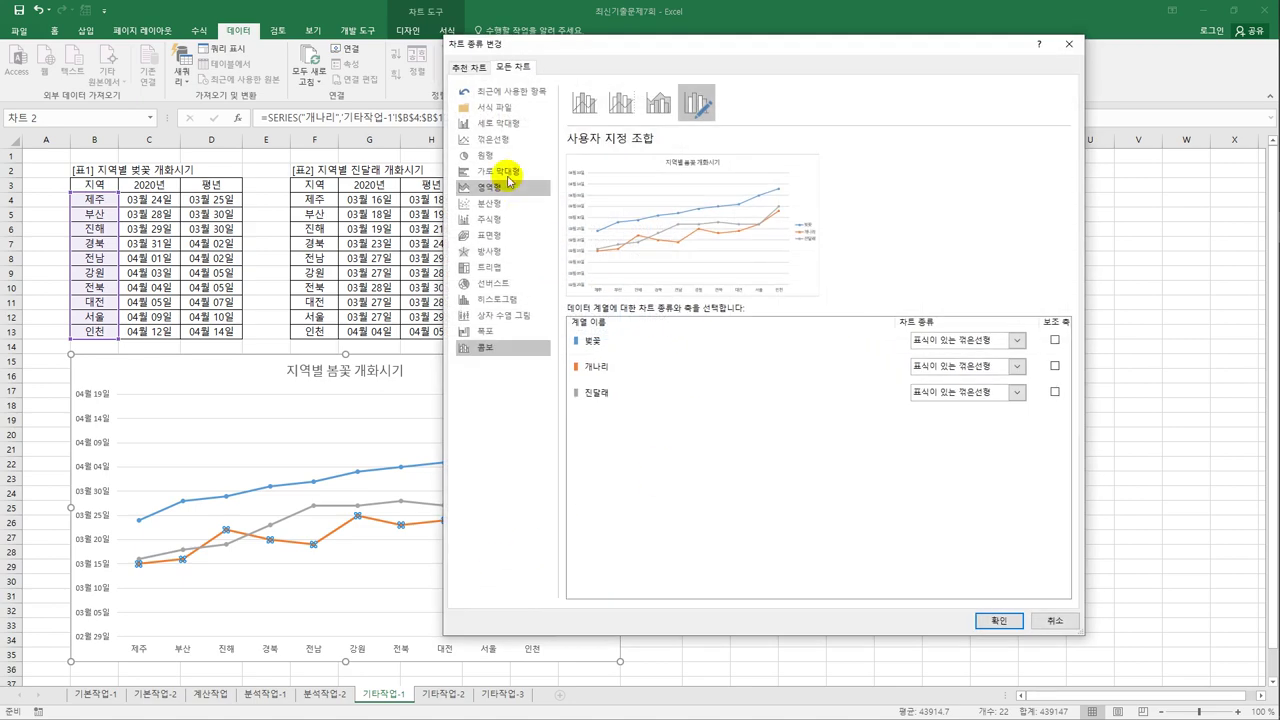
{"action": "left_click", "coordinate": [1017, 367]}
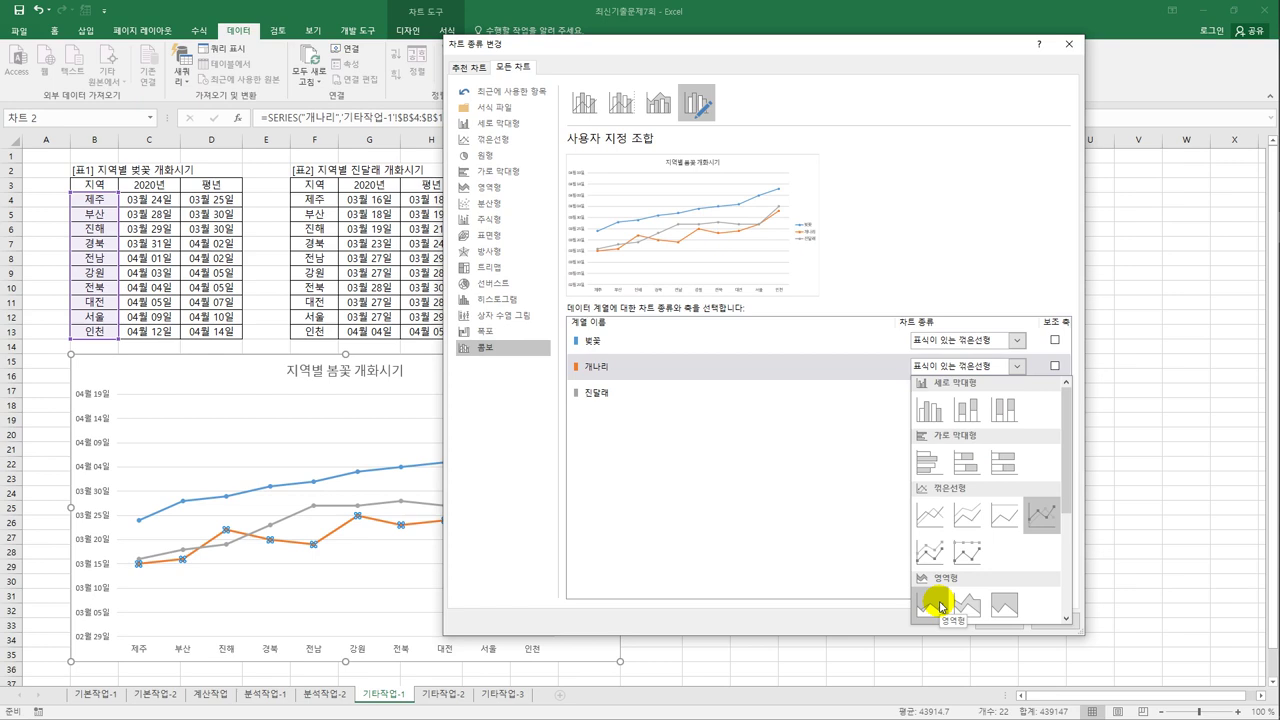
{"action": "left_click", "coordinate": [940, 605]}
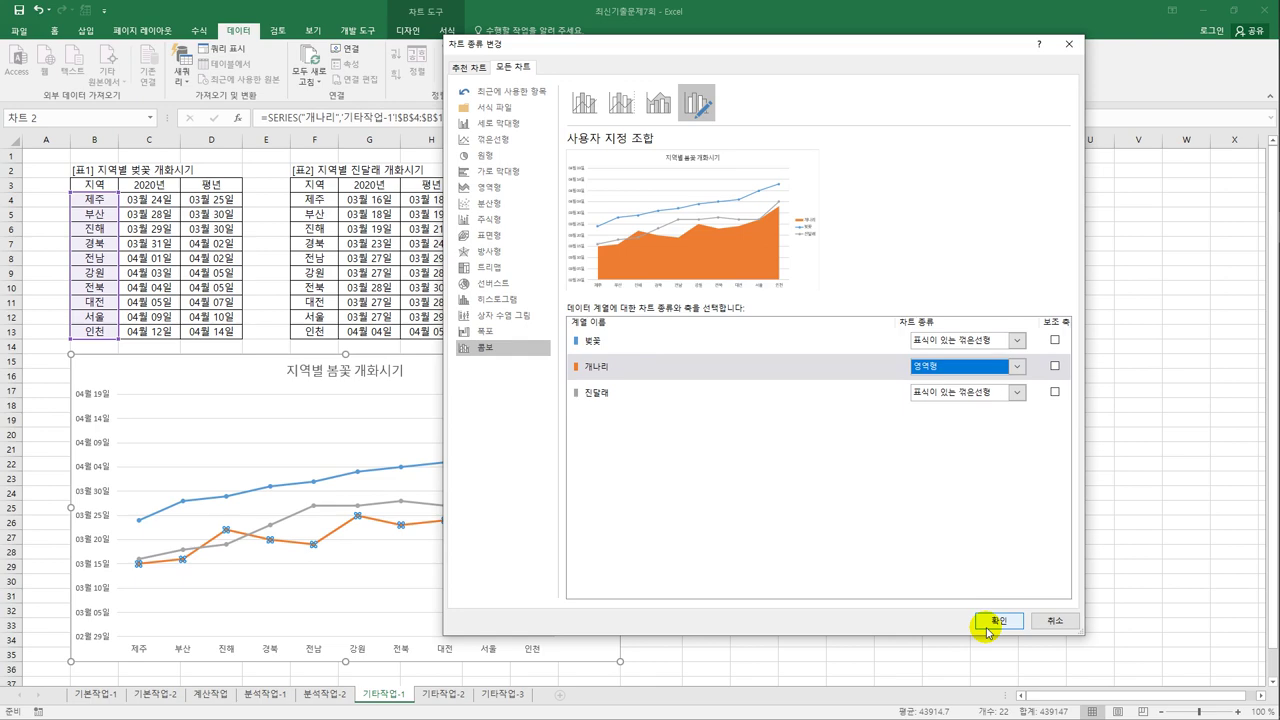
{"action": "left_click", "coordinate": [988, 628]}
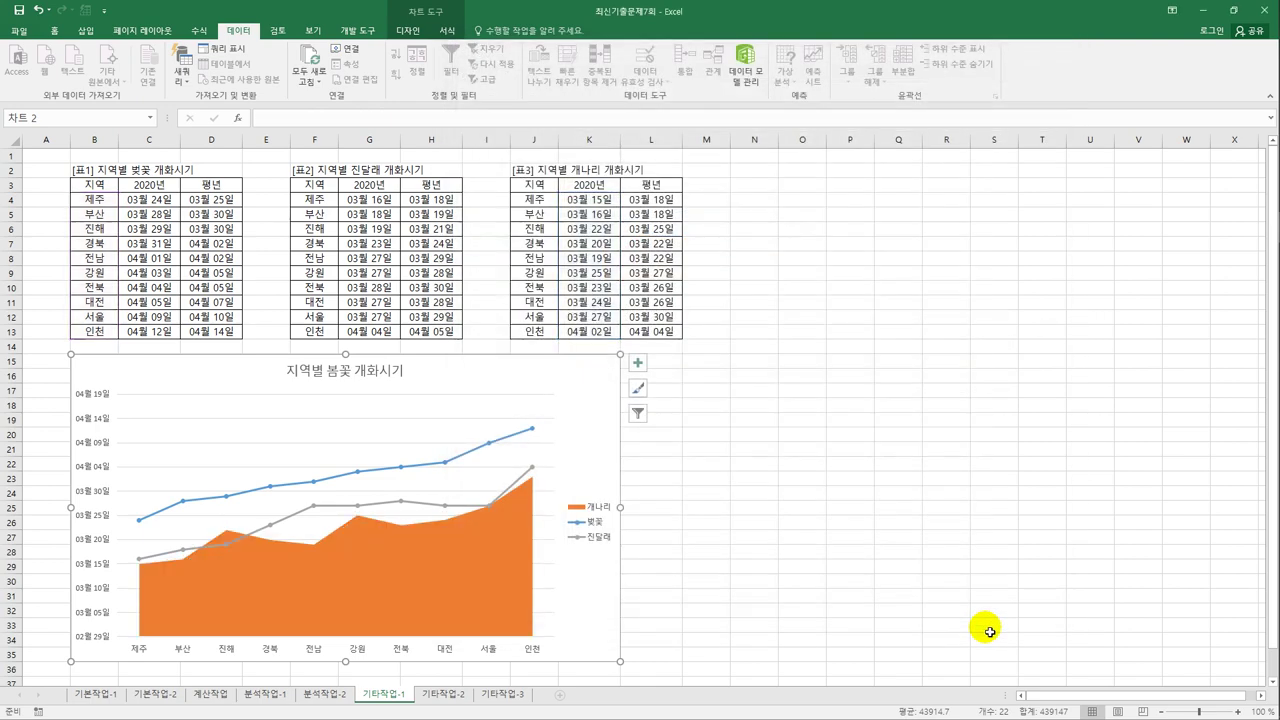
Apply the light gold shape style from the fourth row of the theme styles to the 개나리 area series.
{"action": "left_click", "coordinate": [510, 537]}
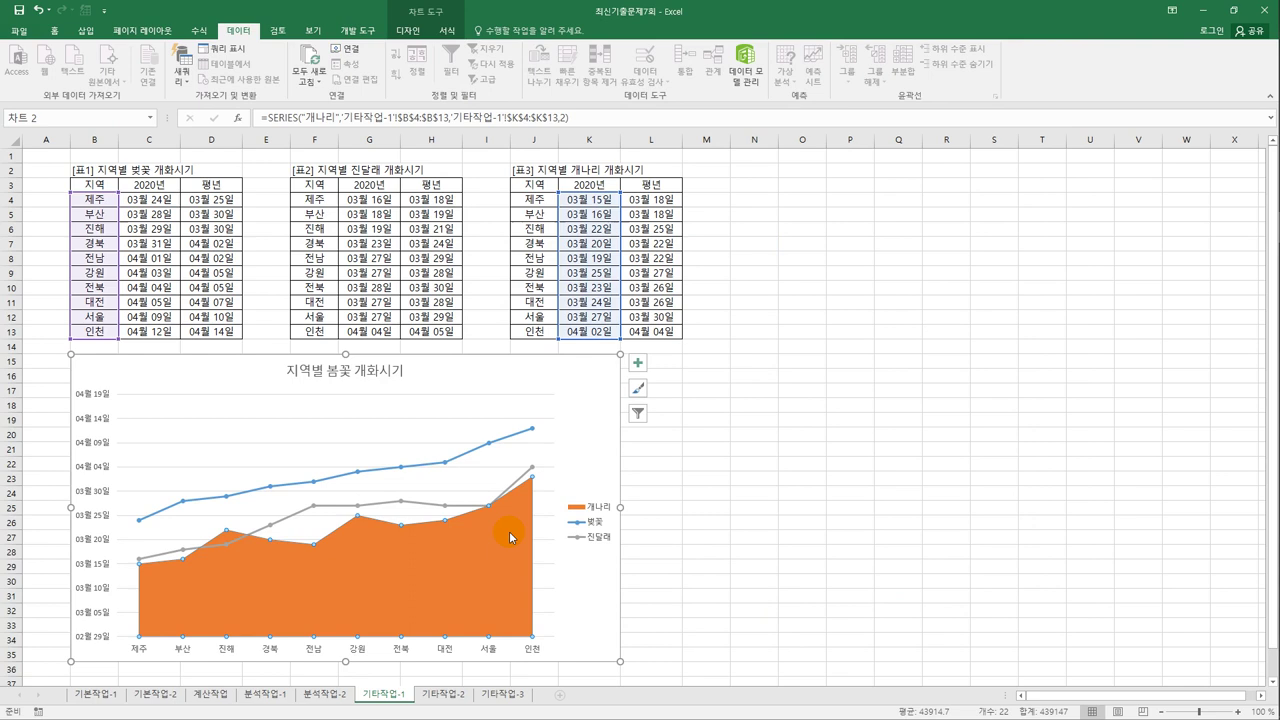
{"action": "left_click", "coordinate": [447, 30]}
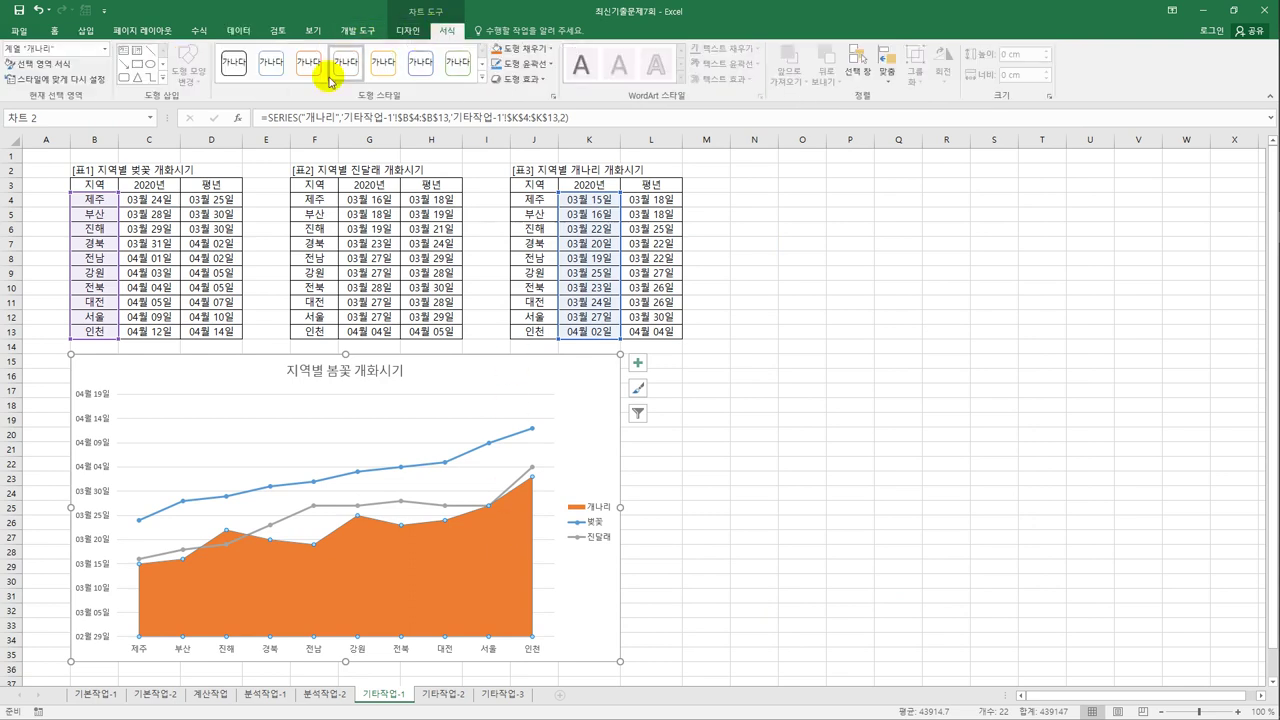
{"action": "left_click", "coordinate": [481, 77]}
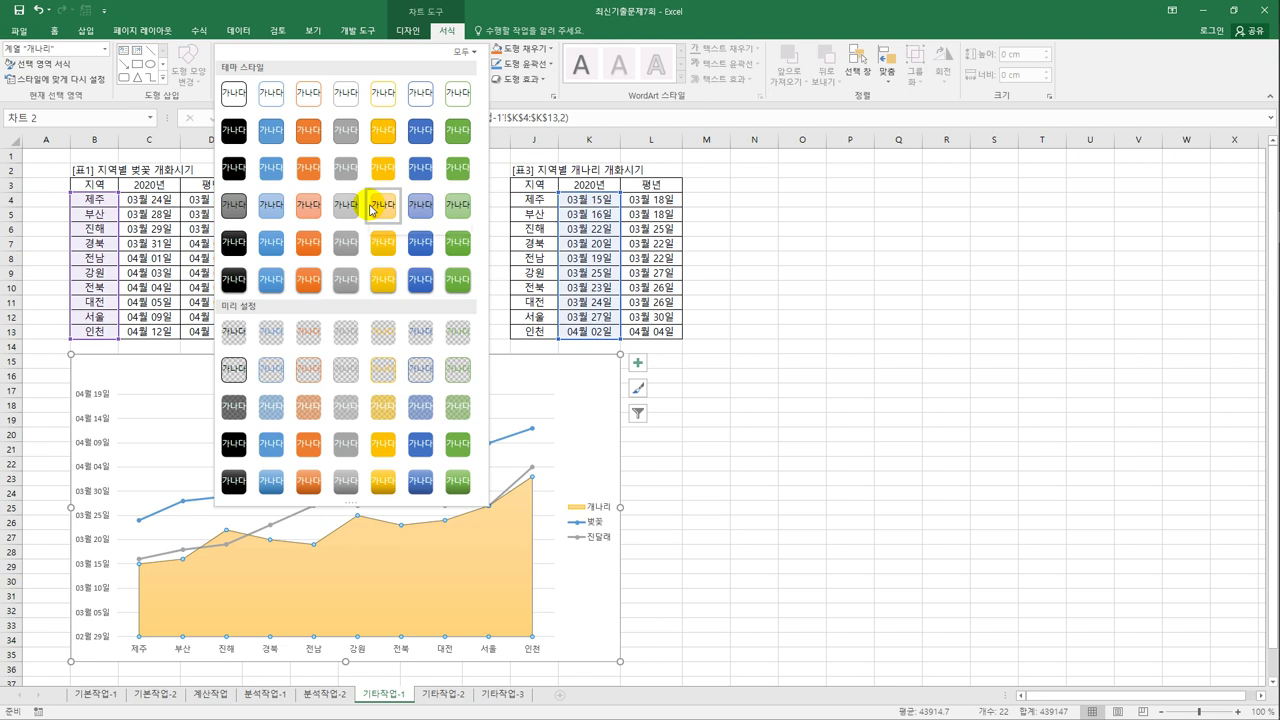
{"action": "left_click", "coordinate": [372, 208]}
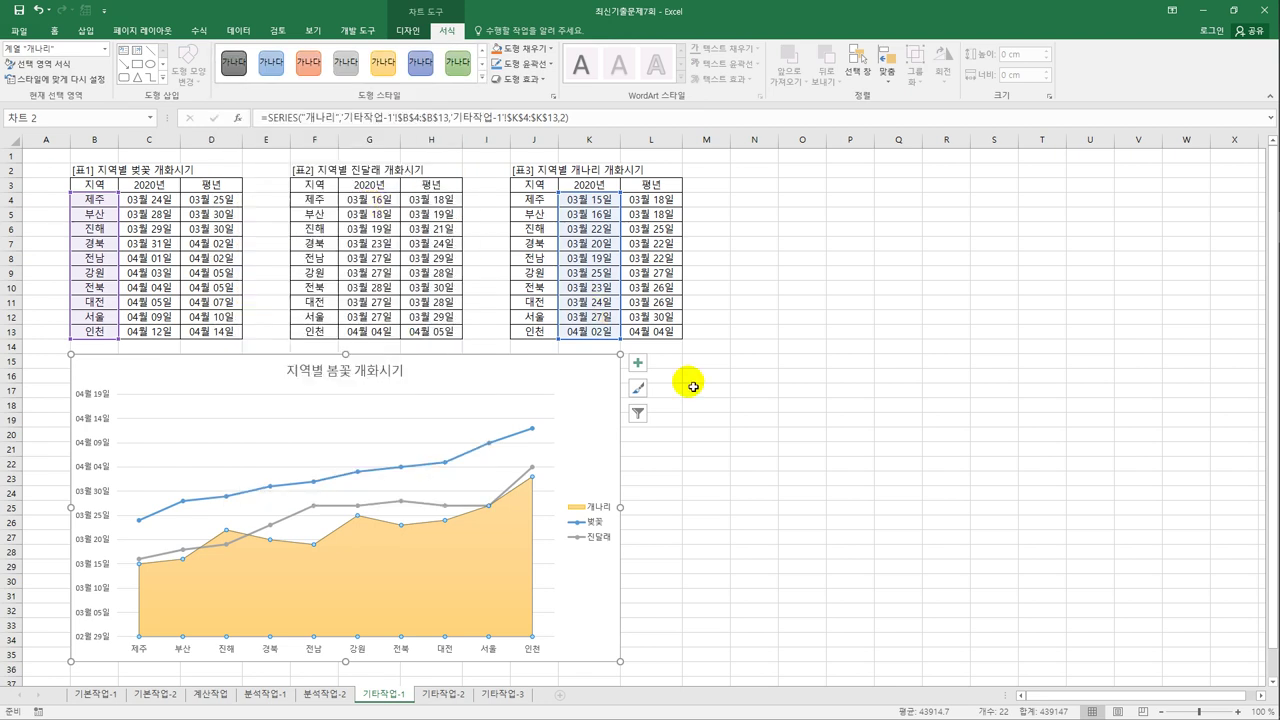
Add a data label above only the 강원 point of the 벚꽃 series.
{"action": "left_click", "coordinate": [402, 470]}
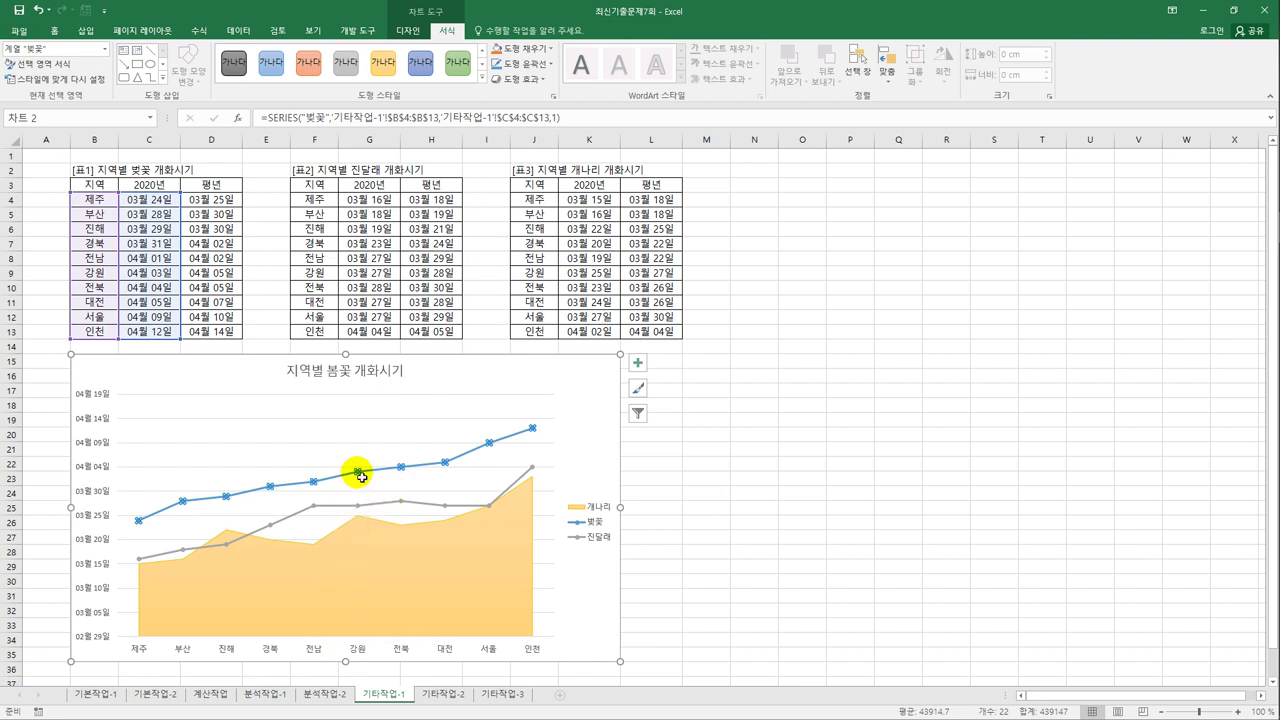
{"action": "left_click", "coordinate": [362, 478]}
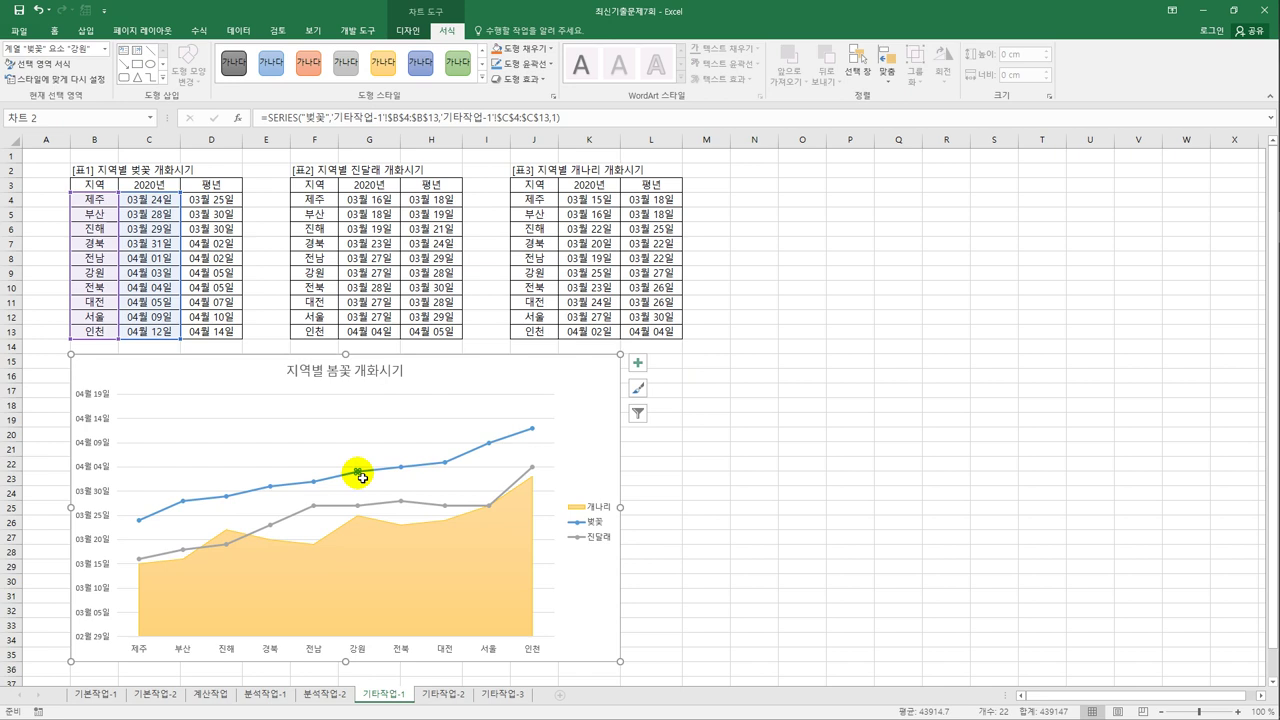
{"action": "left_click", "coordinate": [638, 366]}
{"action": "mouse_move", "coordinate": [751, 418]}
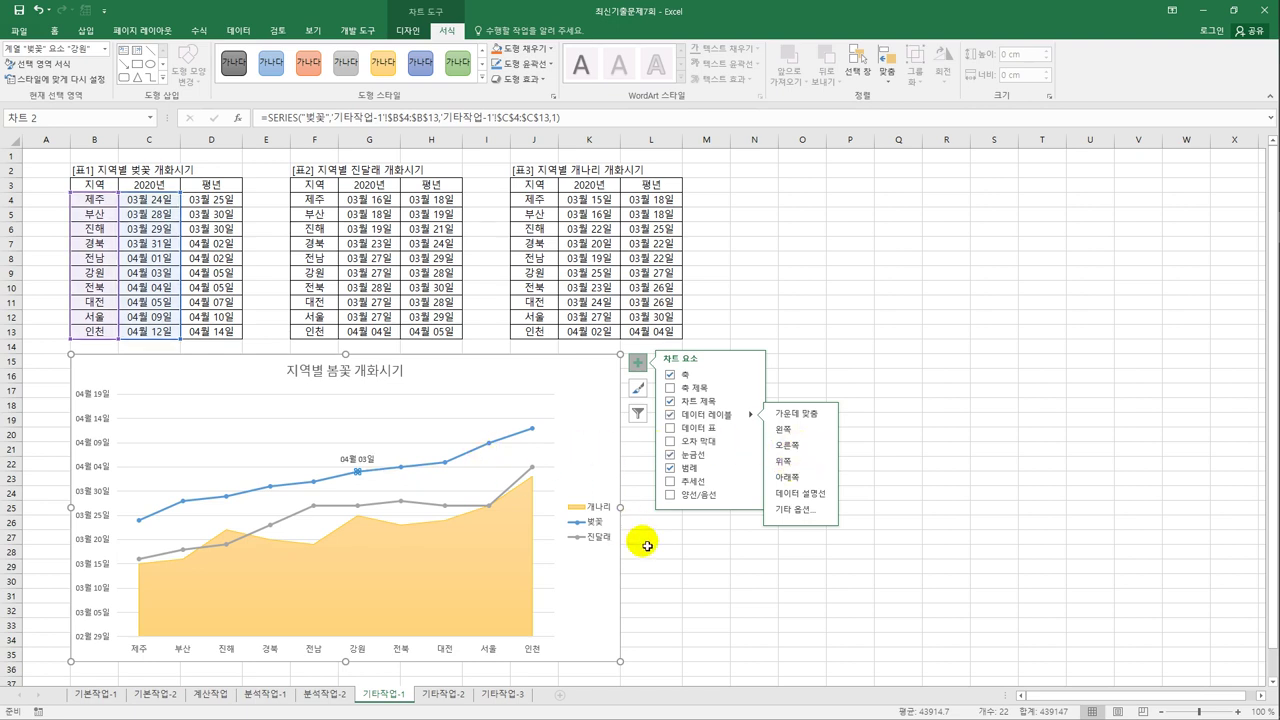
{"action": "left_click", "coordinate": [608, 604]}
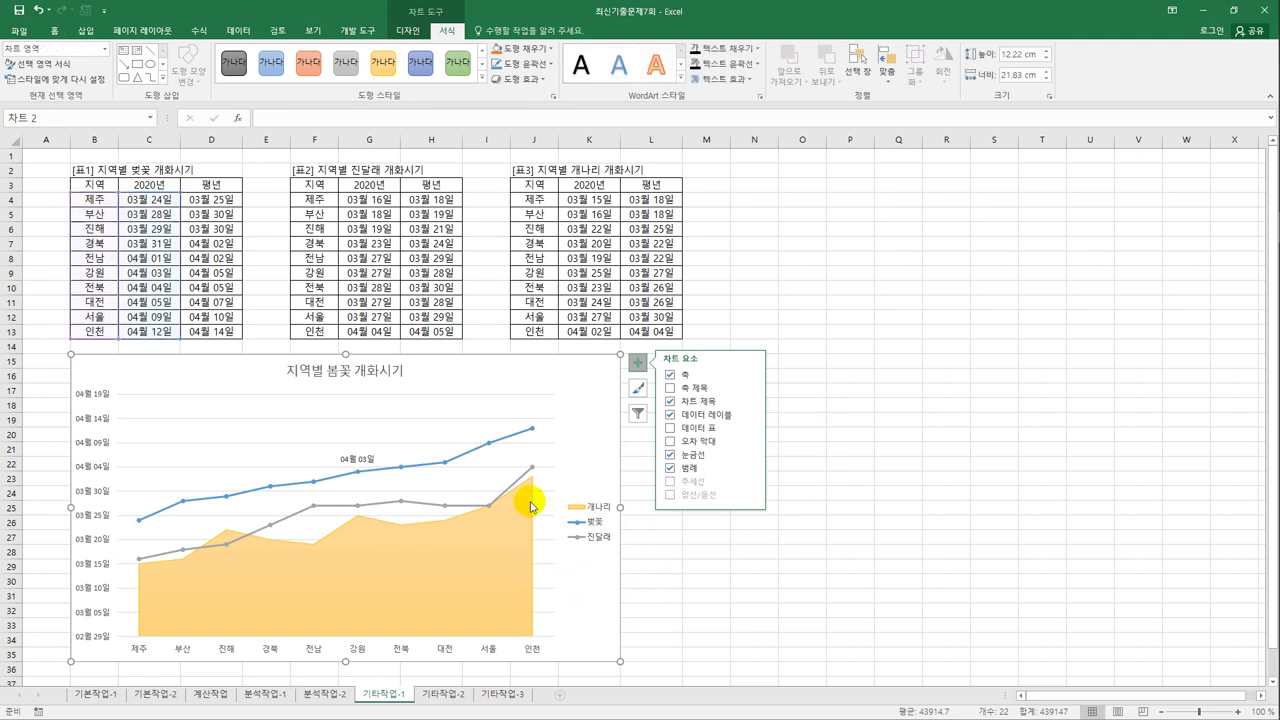
Format the 벚꽃 series with a smoothed line (완만한 선) and built-in diamond markers.
{"action": "left_click", "coordinate": [489, 446]}
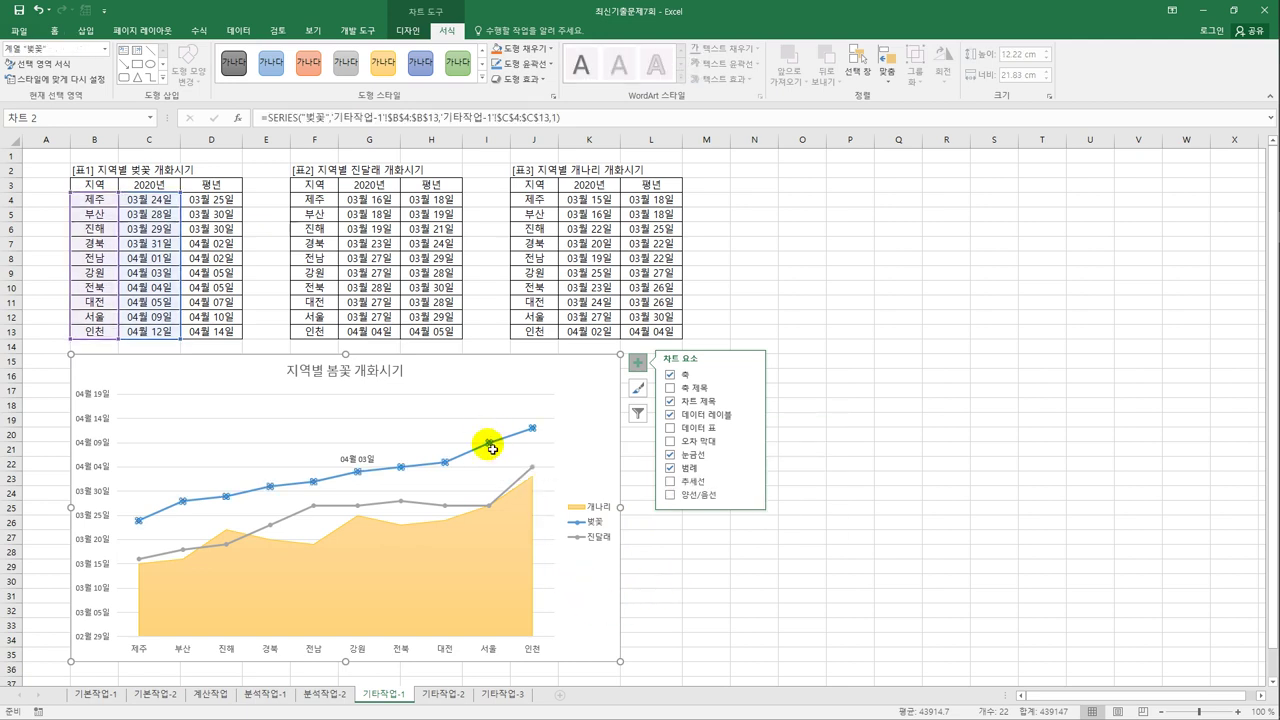
{"action": "right_click", "coordinate": [491, 448]}
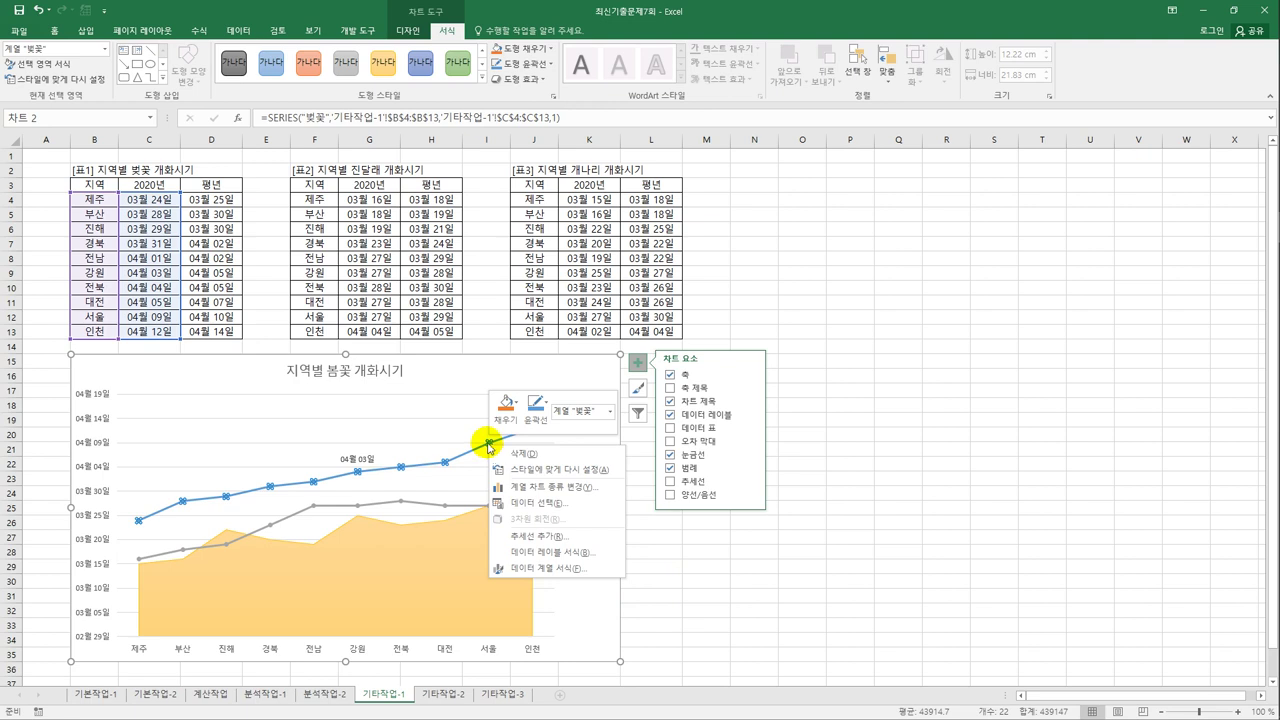
{"action": "left_click", "coordinate": [561, 570]}
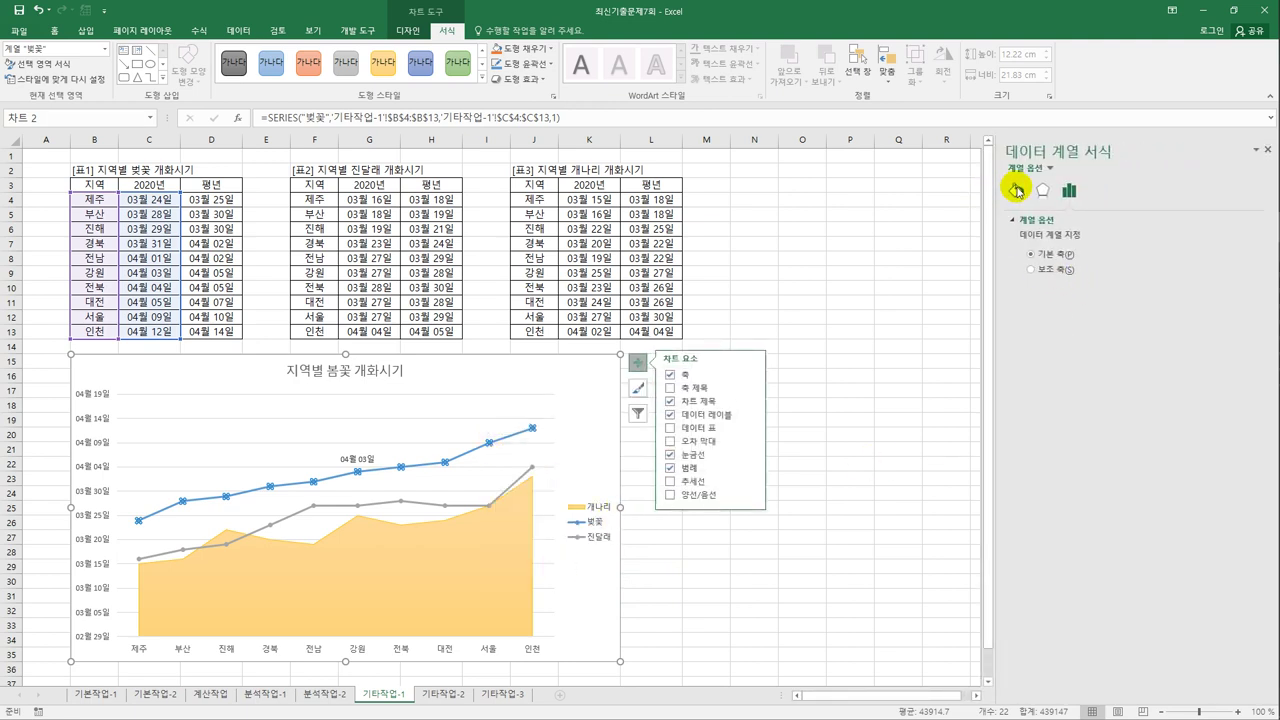
{"action": "left_click", "coordinate": [1015, 190]}
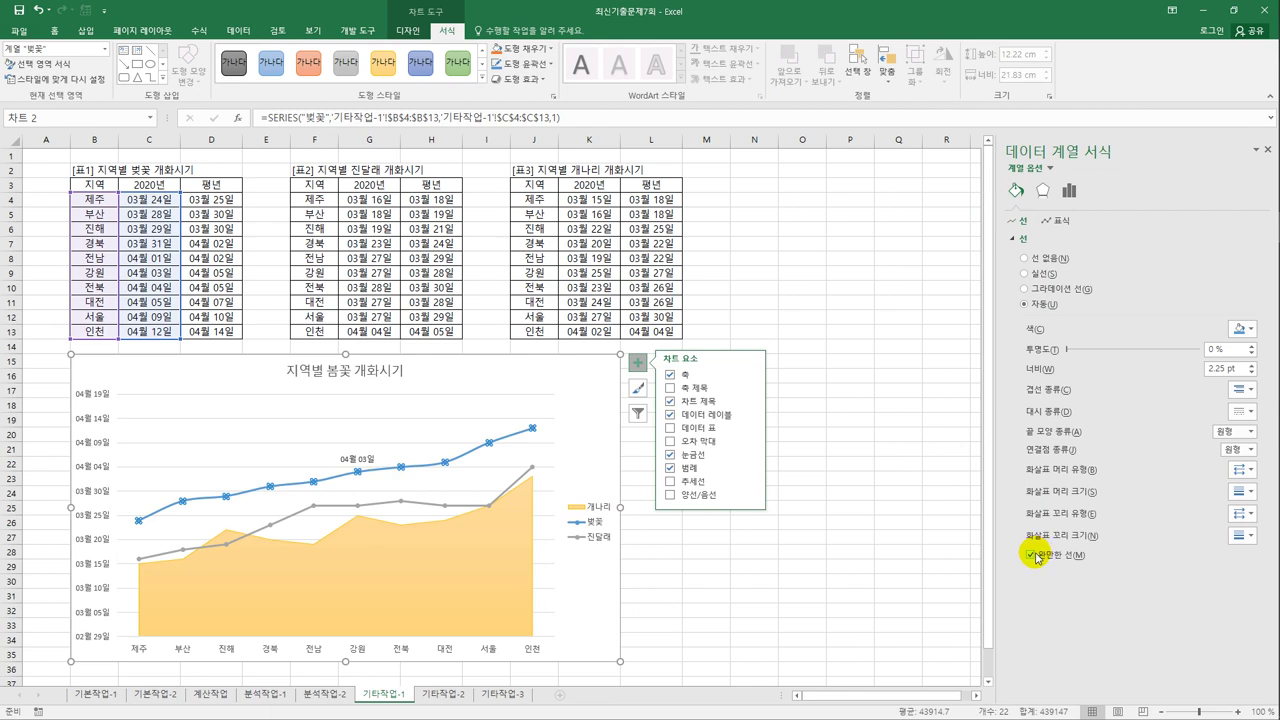
{"action": "left_click", "coordinate": [1057, 222]}
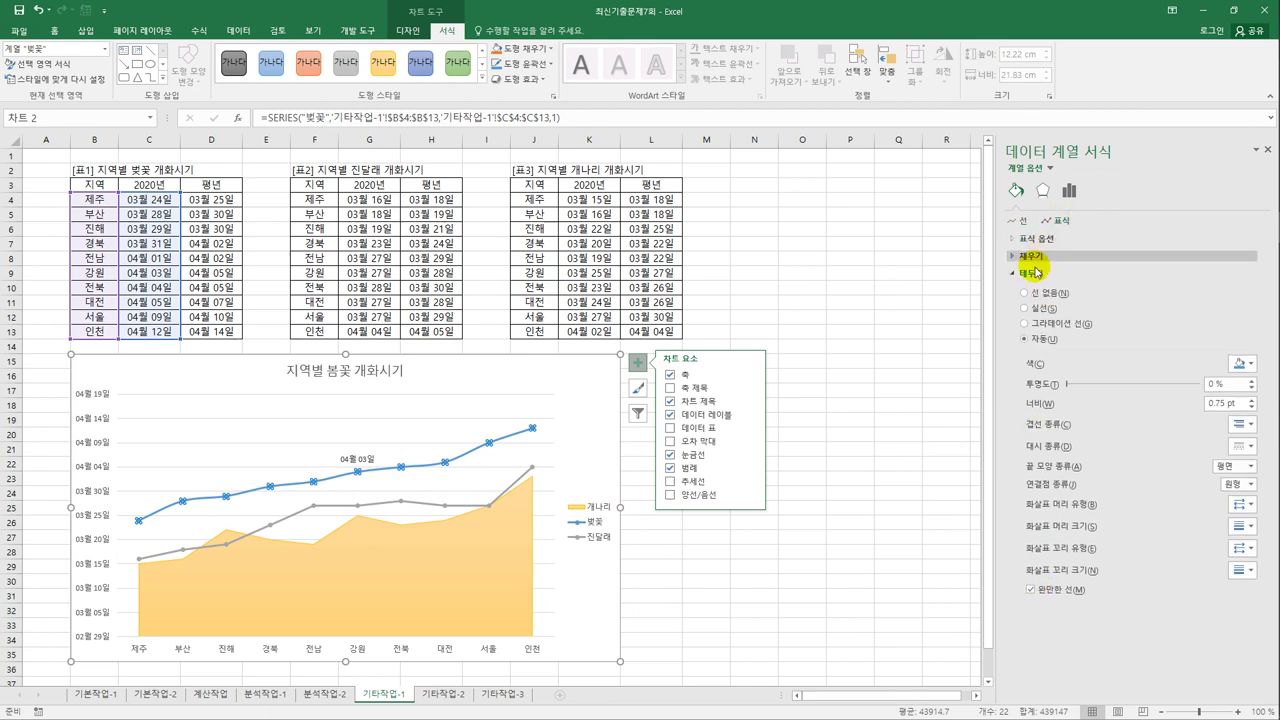
{"action": "left_click", "coordinate": [1035, 240]}
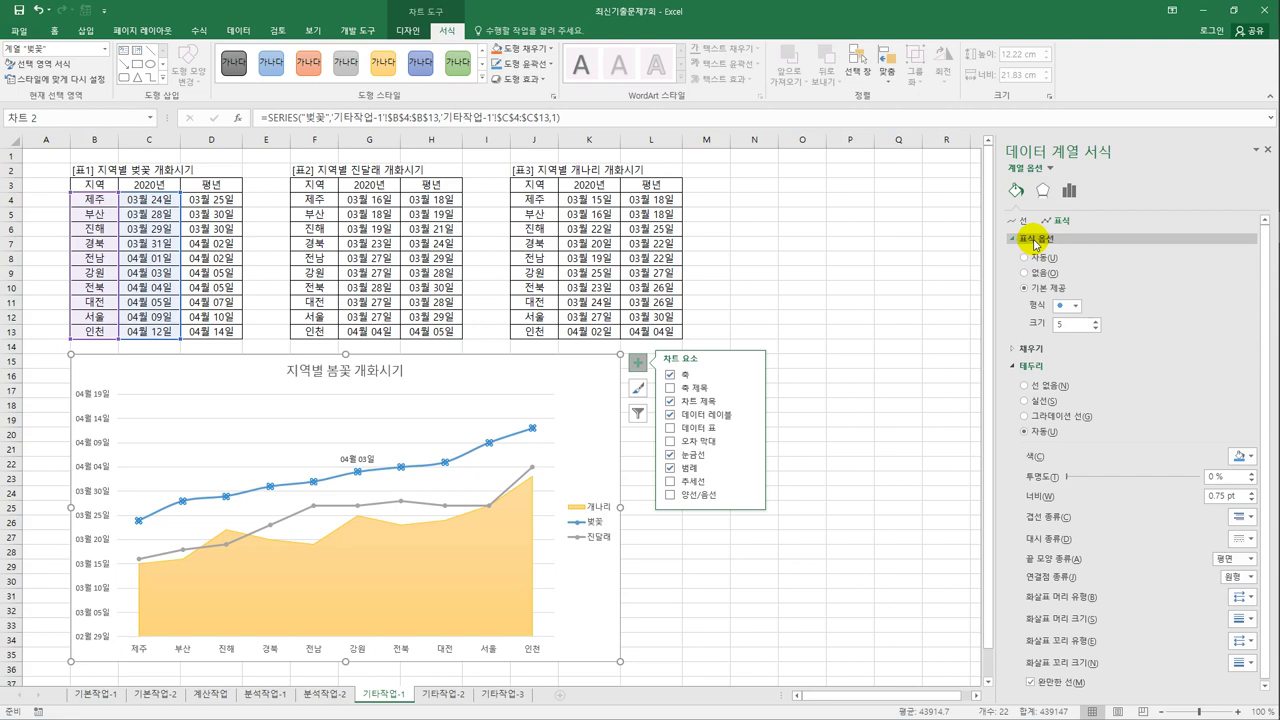
{"action": "left_click", "coordinate": [1076, 305]}
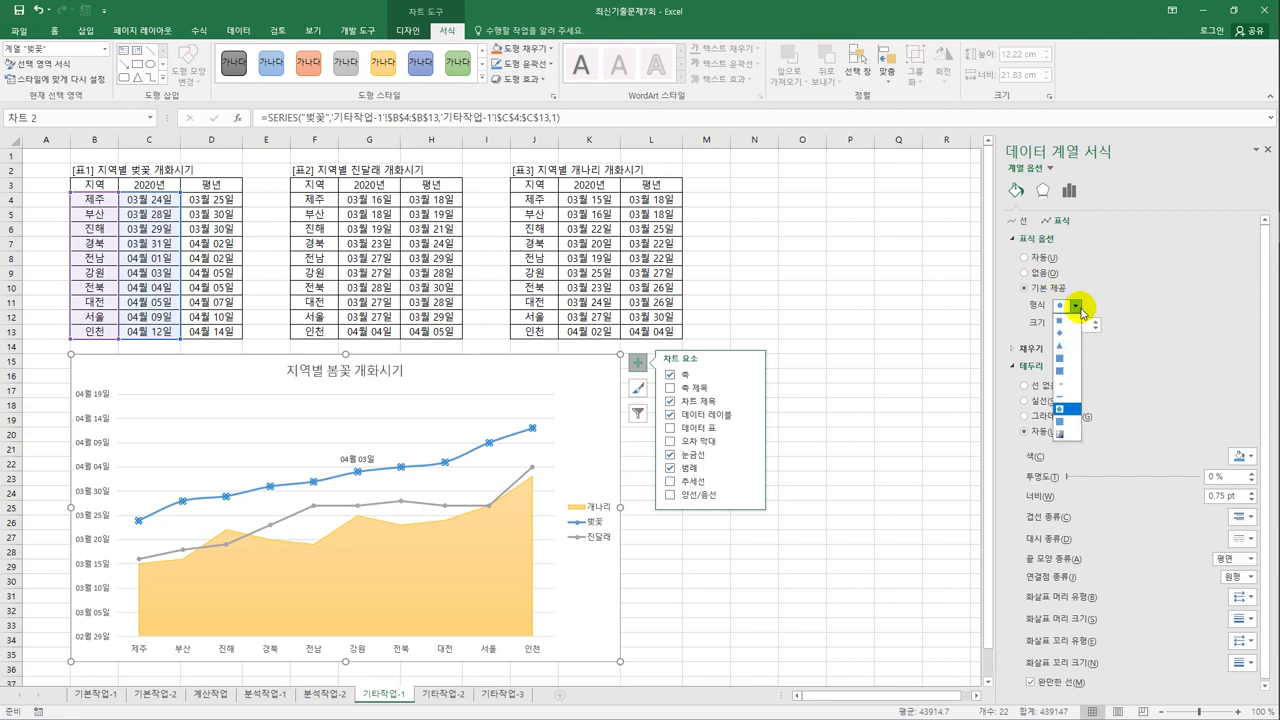
{"action": "left_click", "coordinate": [1068, 335]}
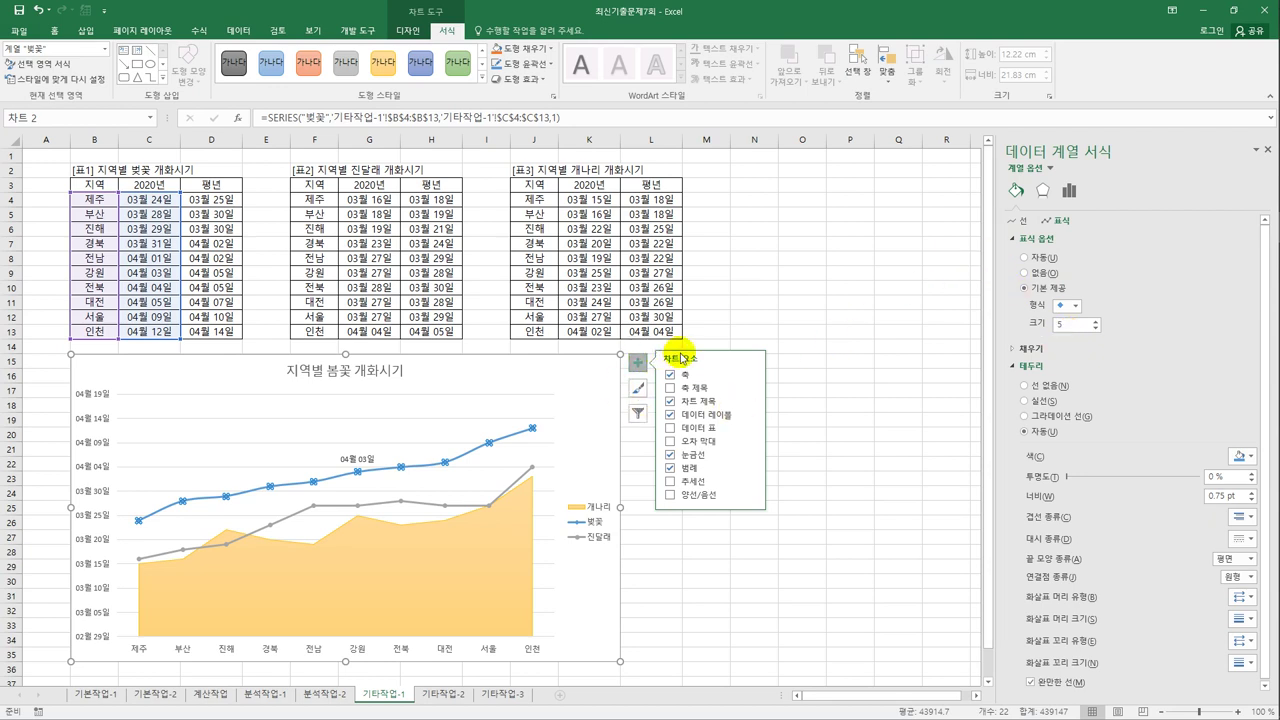
Add primary major vertical gridlines (기본 주 세로) to the chart and set the horizontal axis's 축 위치 to 눈금.
{"action": "left_click", "coordinate": [750, 456]}
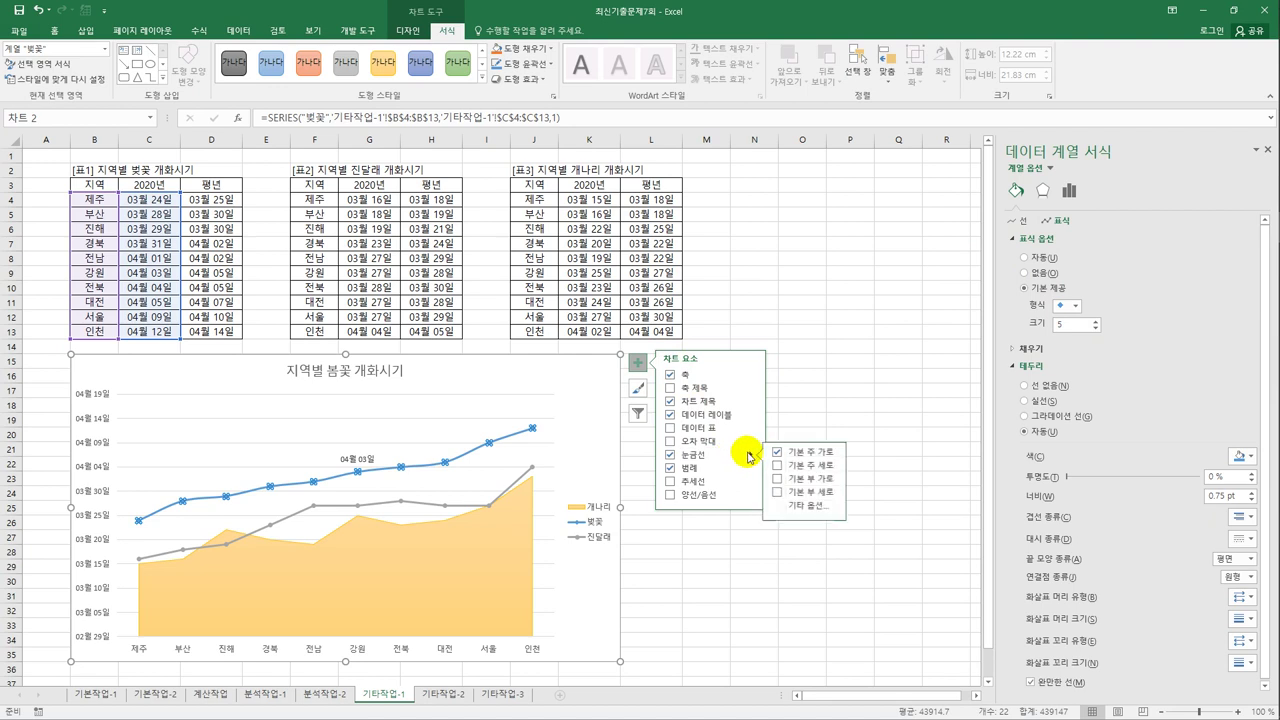
{"action": "left_click", "coordinate": [824, 466]}
{"action": "left_click", "coordinate": [488, 656]}
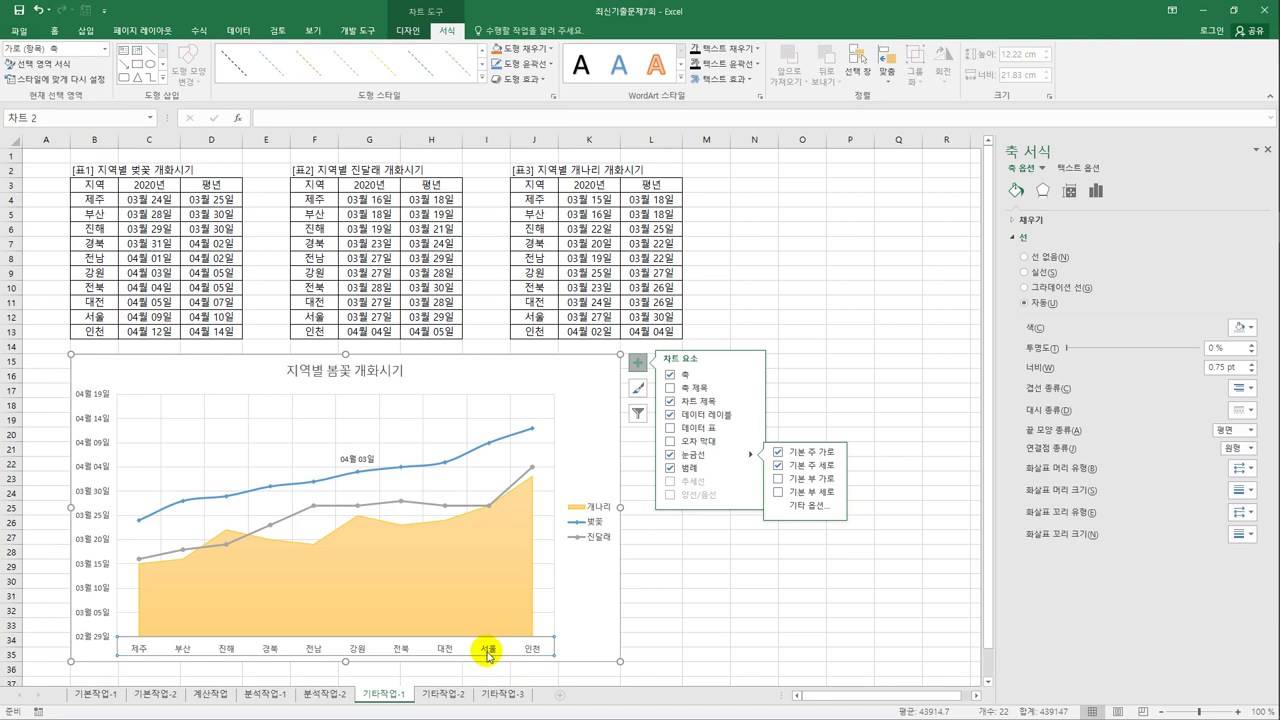
{"action": "left_click", "coordinate": [1096, 190]}
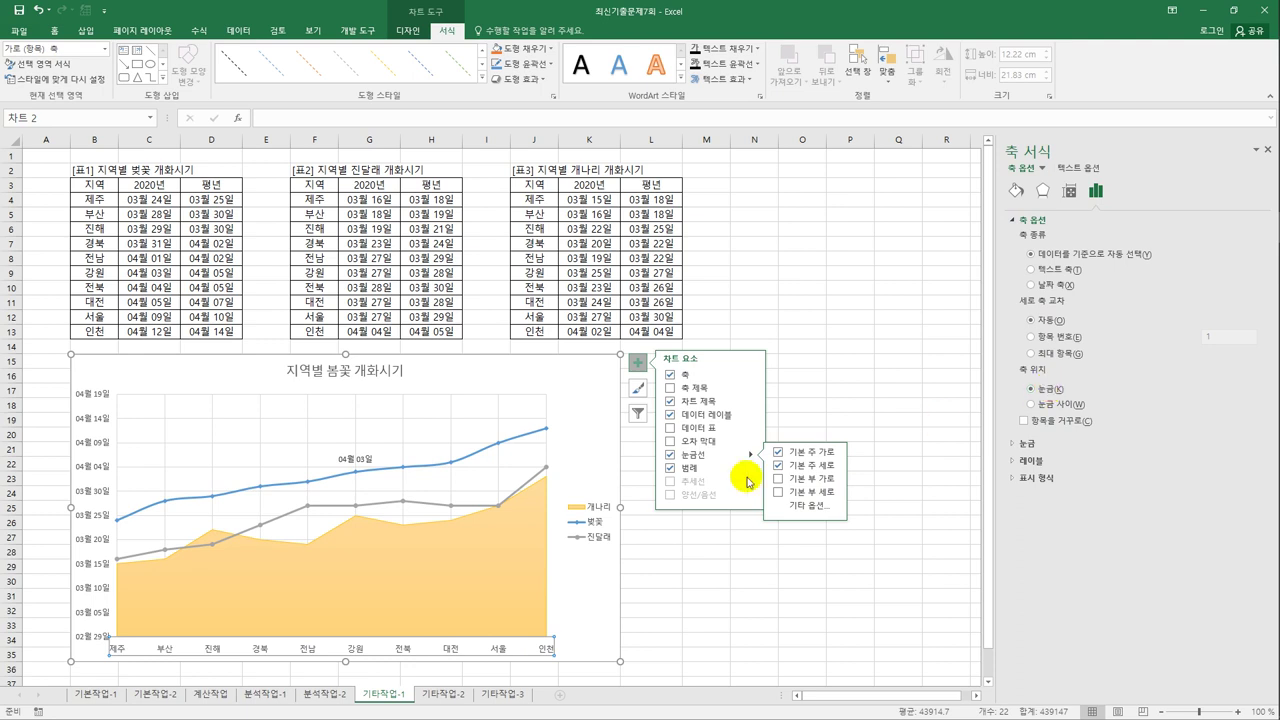
{"action": "left_click", "coordinate": [688, 627]}
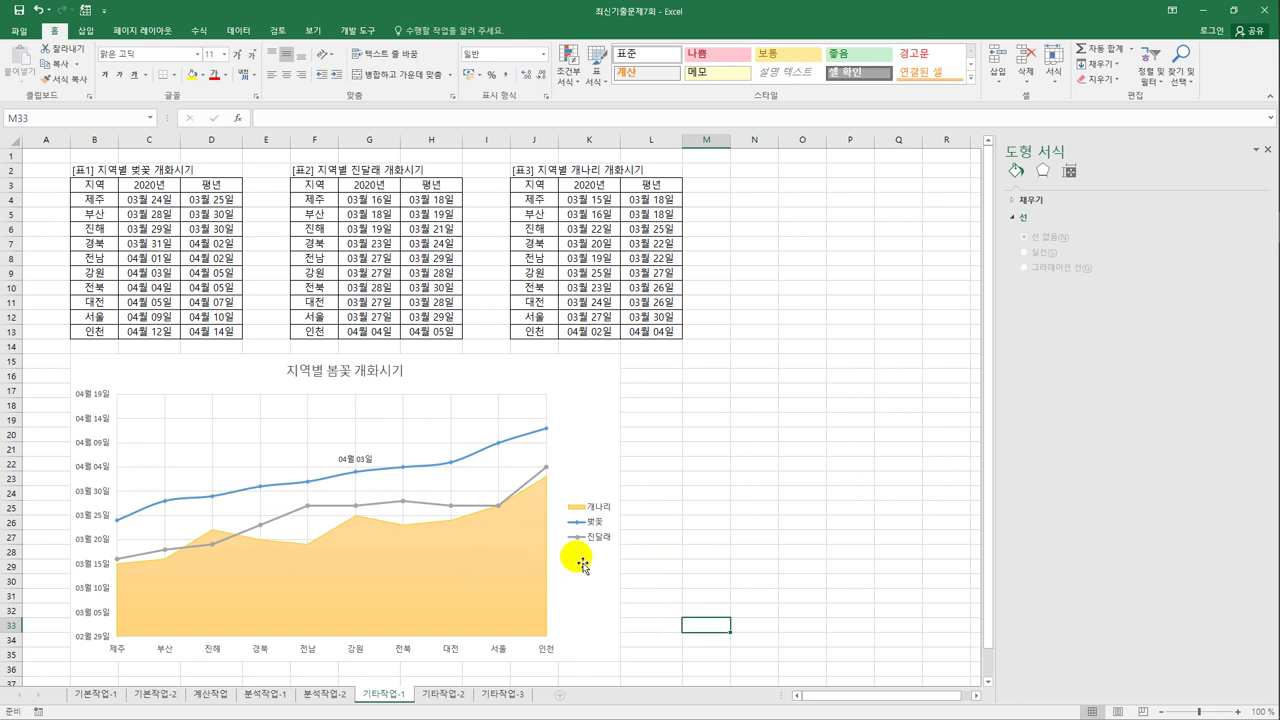
Start recording a macro named 데이터표 on the 기타작업-2 sheet, stored in the current workbook.
{"action": "left_click", "coordinate": [449, 696]}
{"action": "left_click", "coordinate": [688, 405]}
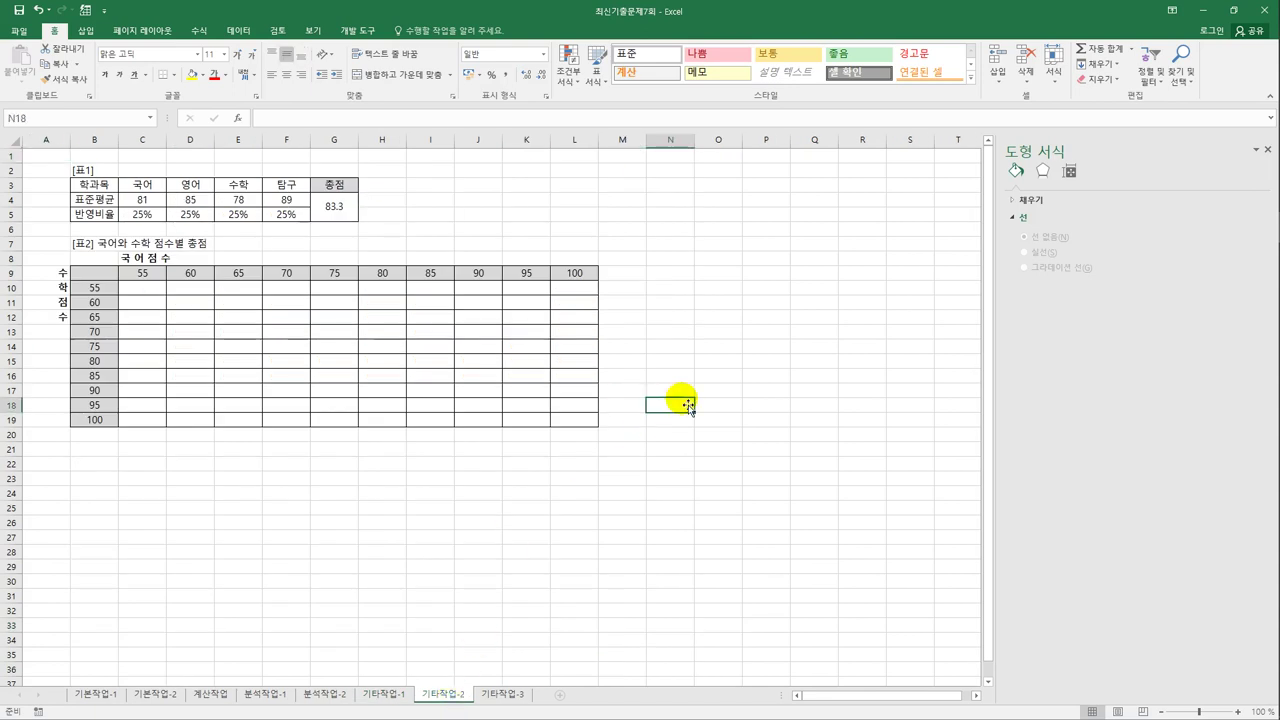
{"action": "left_click", "coordinate": [360, 31]}
{"action": "left_click", "coordinate": [93, 48]}
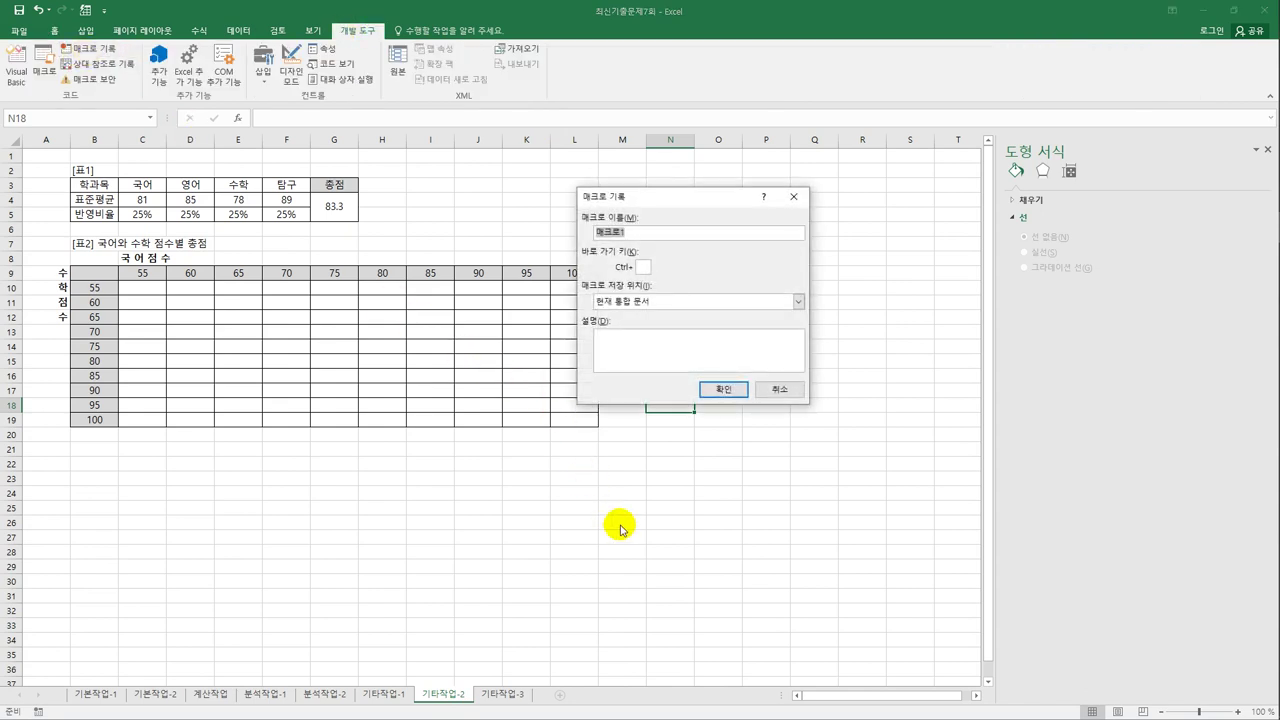
{"action": "type", "text": "데이터표"}
{"action": "left_click", "coordinate": [724, 389]}
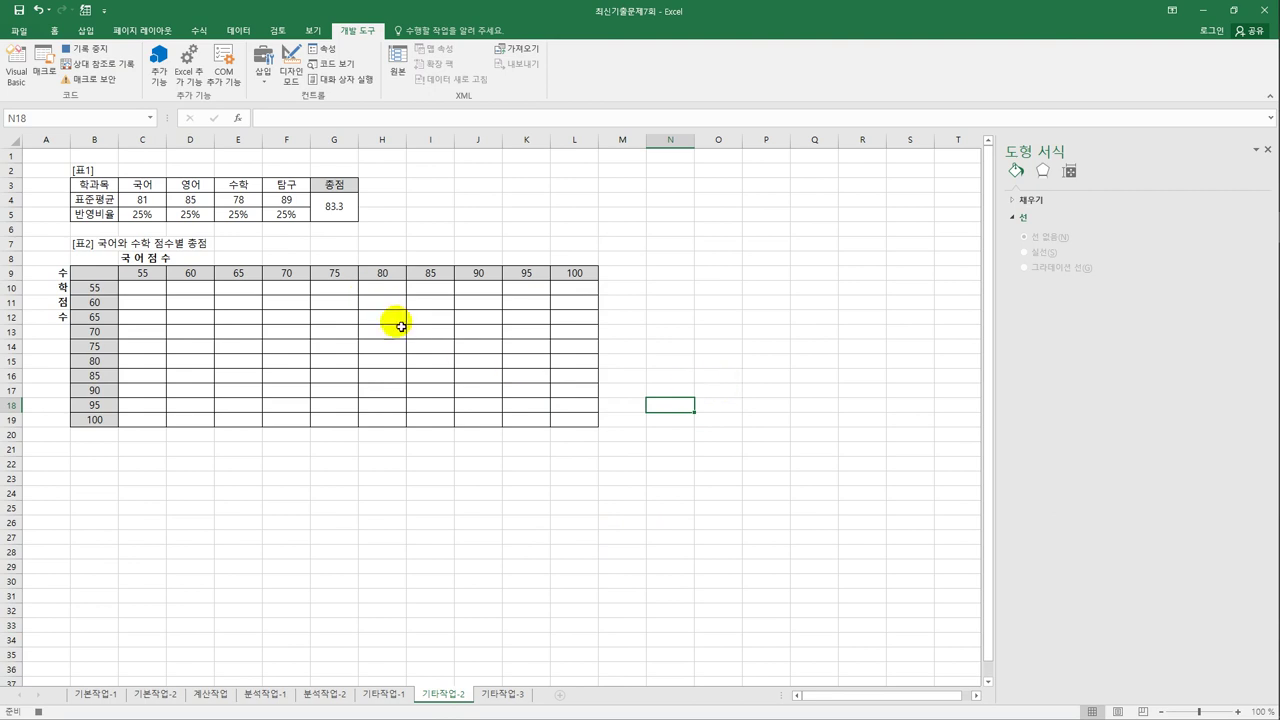
Try linking cell B9 to the 총점 cell with the formula =G4, and clear B9 again.
{"action": "left_click", "coordinate": [96, 275]}
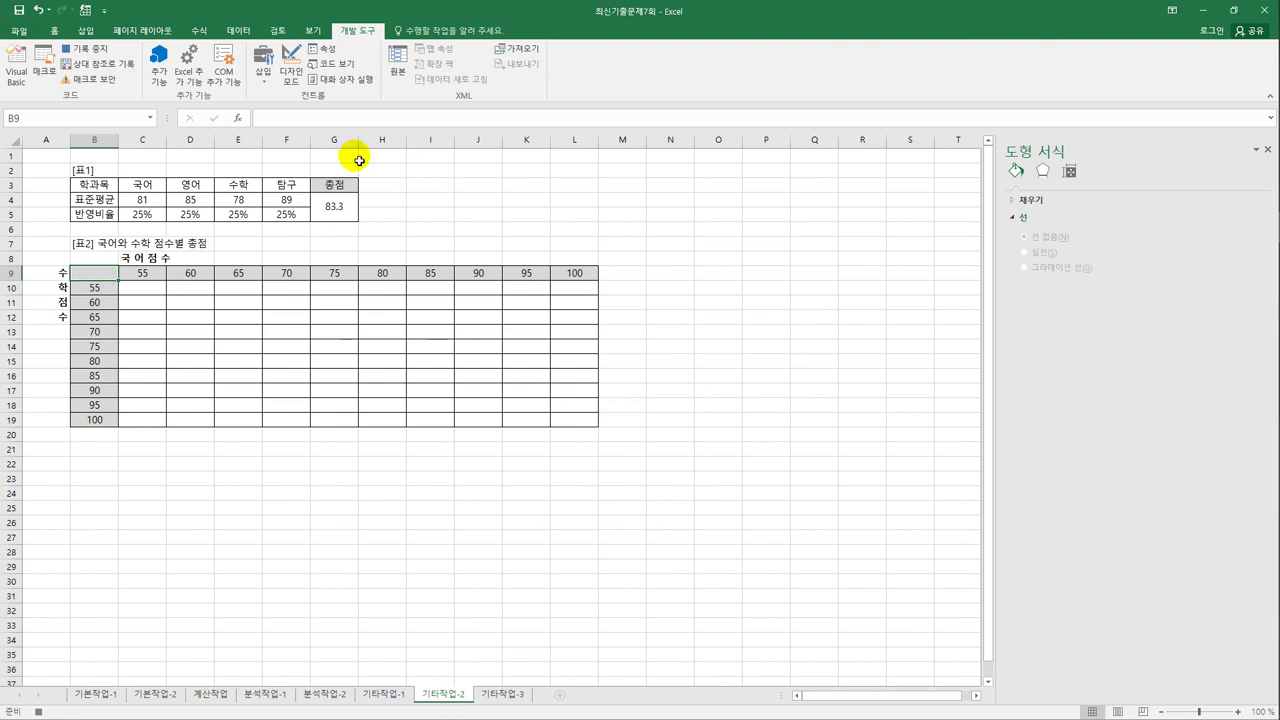
{"action": "left_click", "coordinate": [333, 208]}
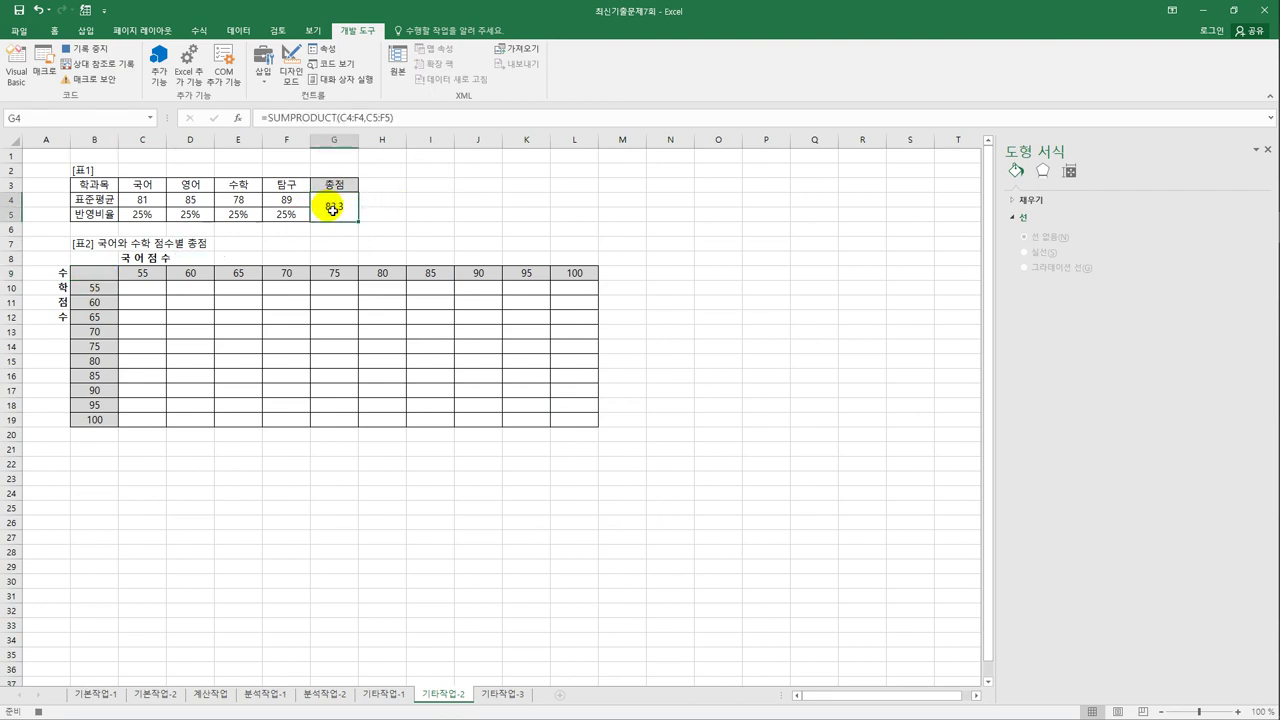
{"action": "left_click", "coordinate": [107, 279]}
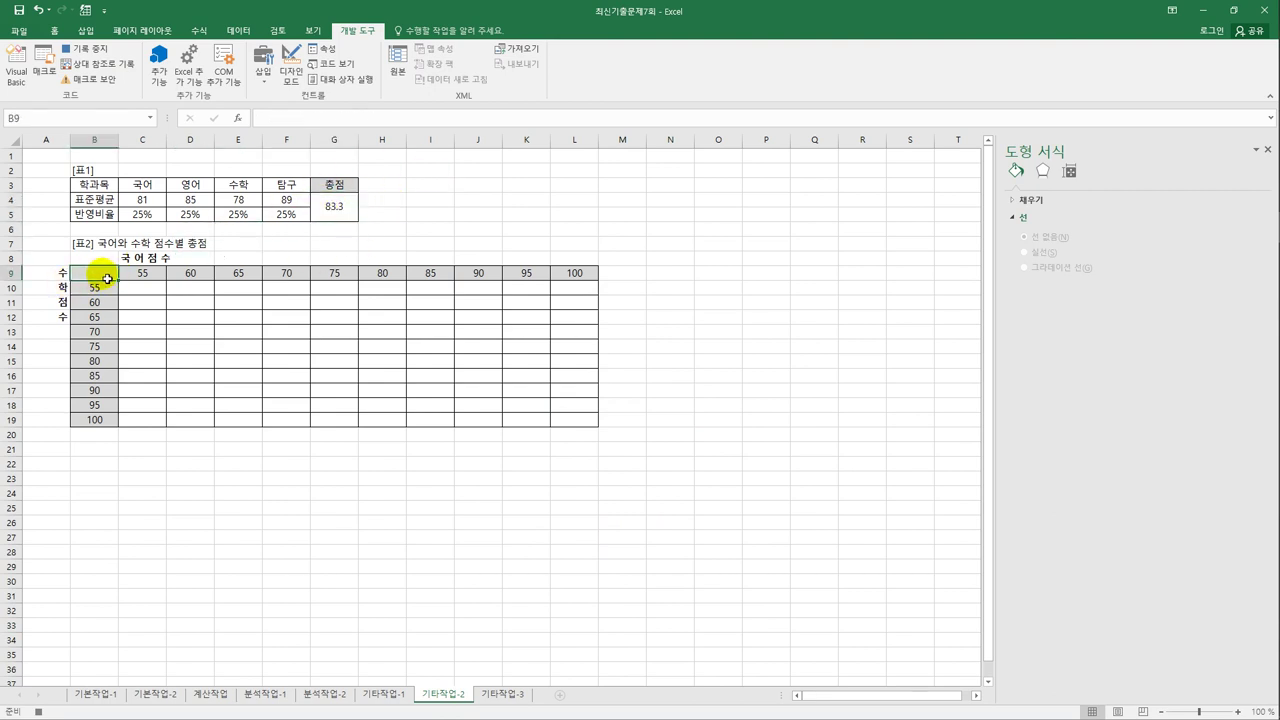
{"action": "type", "text": "="}
{"action": "left_click", "coordinate": [333, 210]}
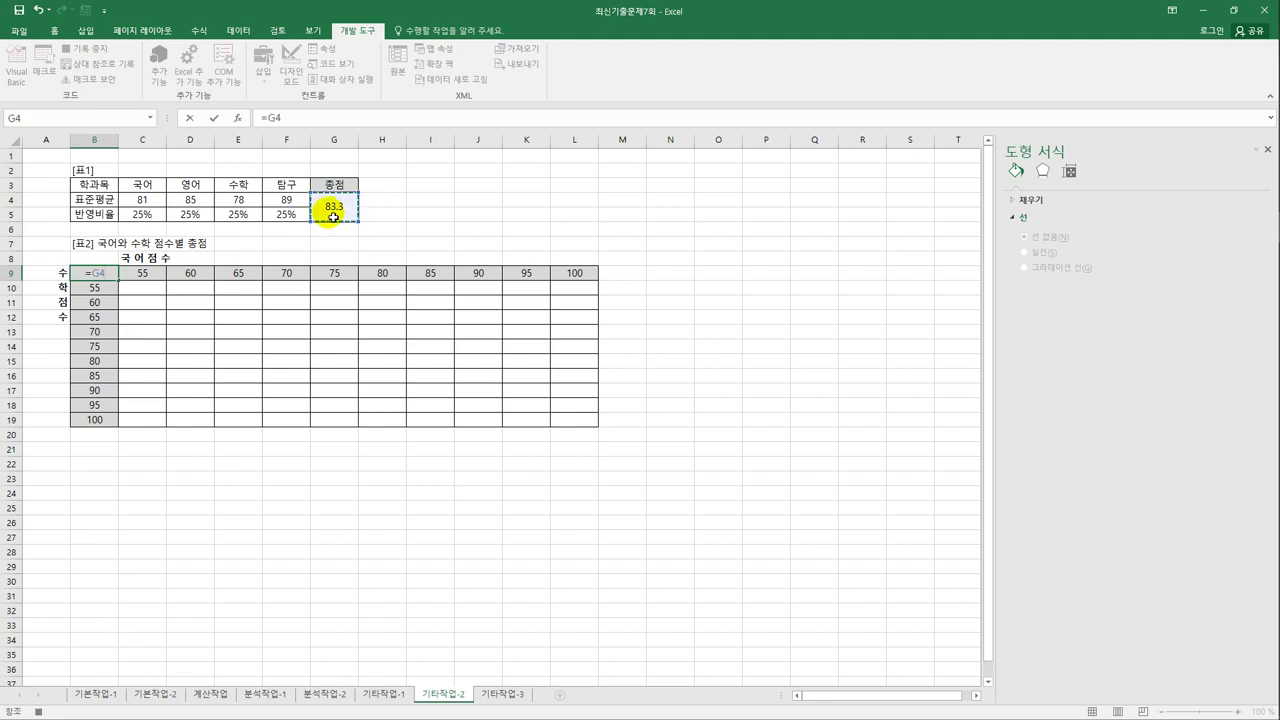
{"action": "key", "text": "ctrl+Return"}
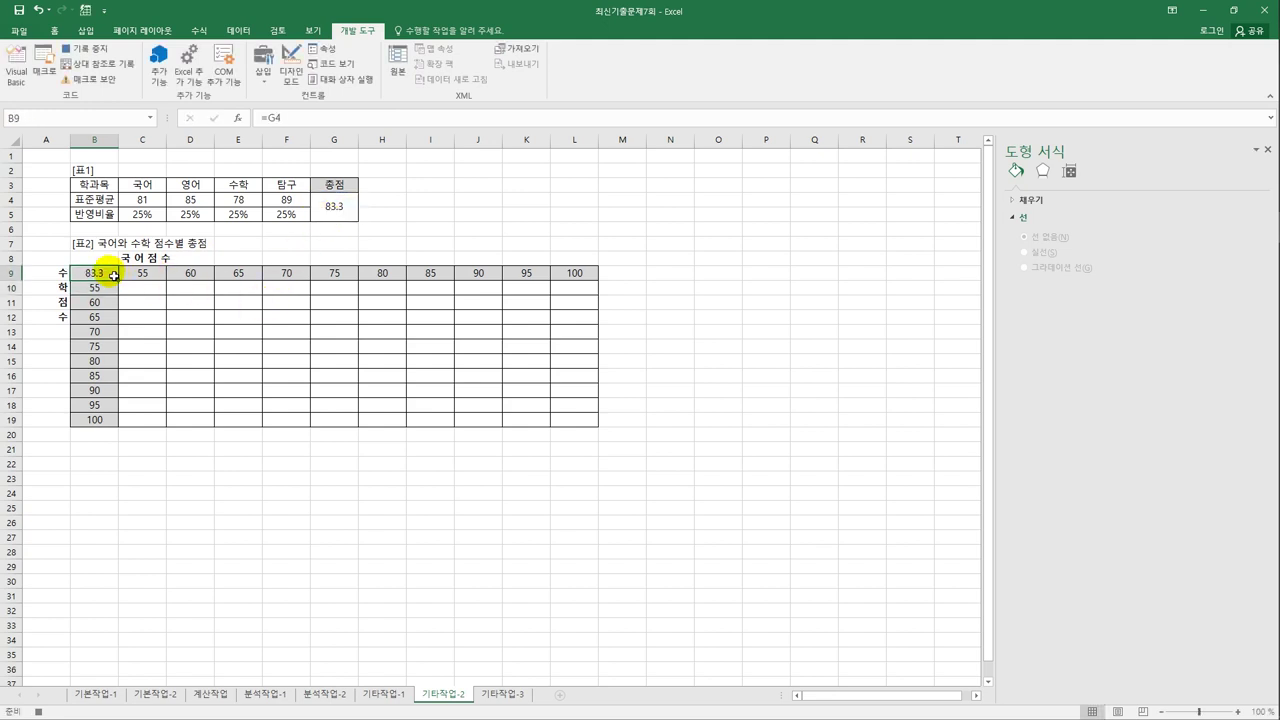
{"action": "key", "text": "Delete"}
Copy the 총점 formula text from G4 and paste it into B9 as =SUMPRODUCT(C4:F4,C5:F5).
{"action": "left_click", "coordinate": [318, 208]}
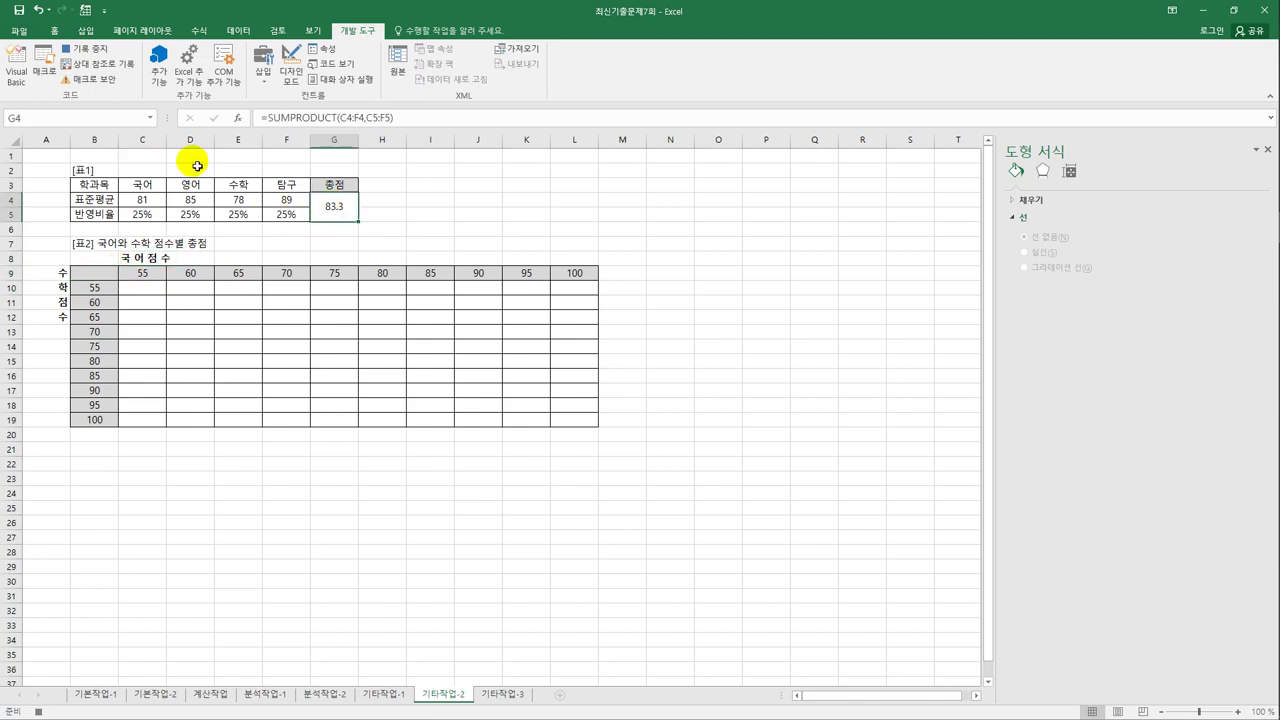
{"action": "left_click", "coordinate": [258, 118]}
{"action": "left_click", "coordinate": [465, 124], "text": "shift"}
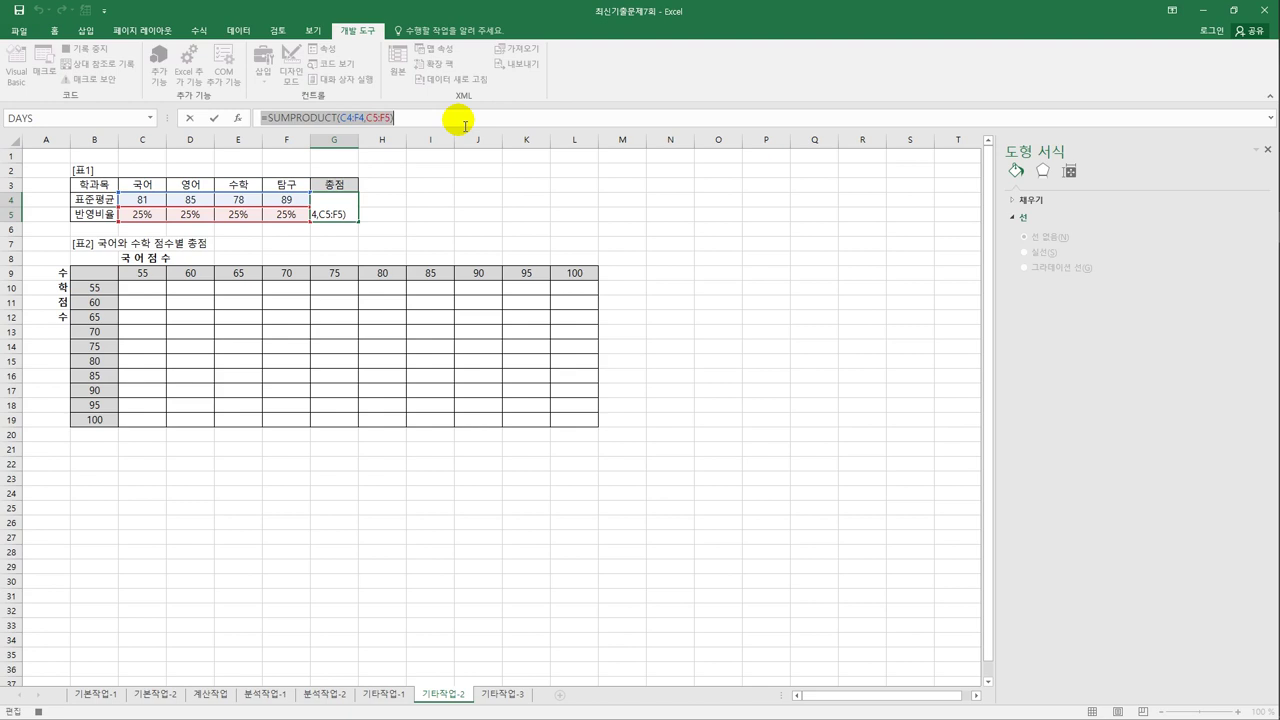
{"action": "key", "text": "ctrl+c"}
{"action": "key", "text": "Escape"}
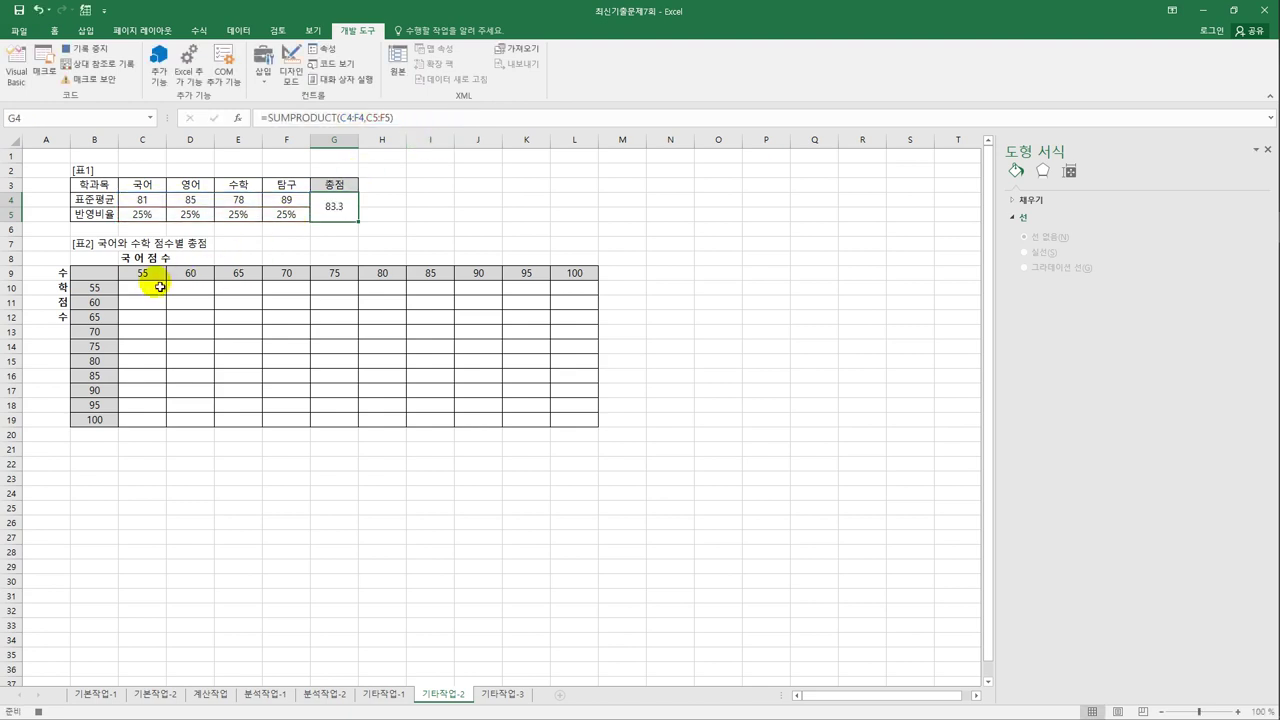
{"action": "left_click", "coordinate": [93, 283]}
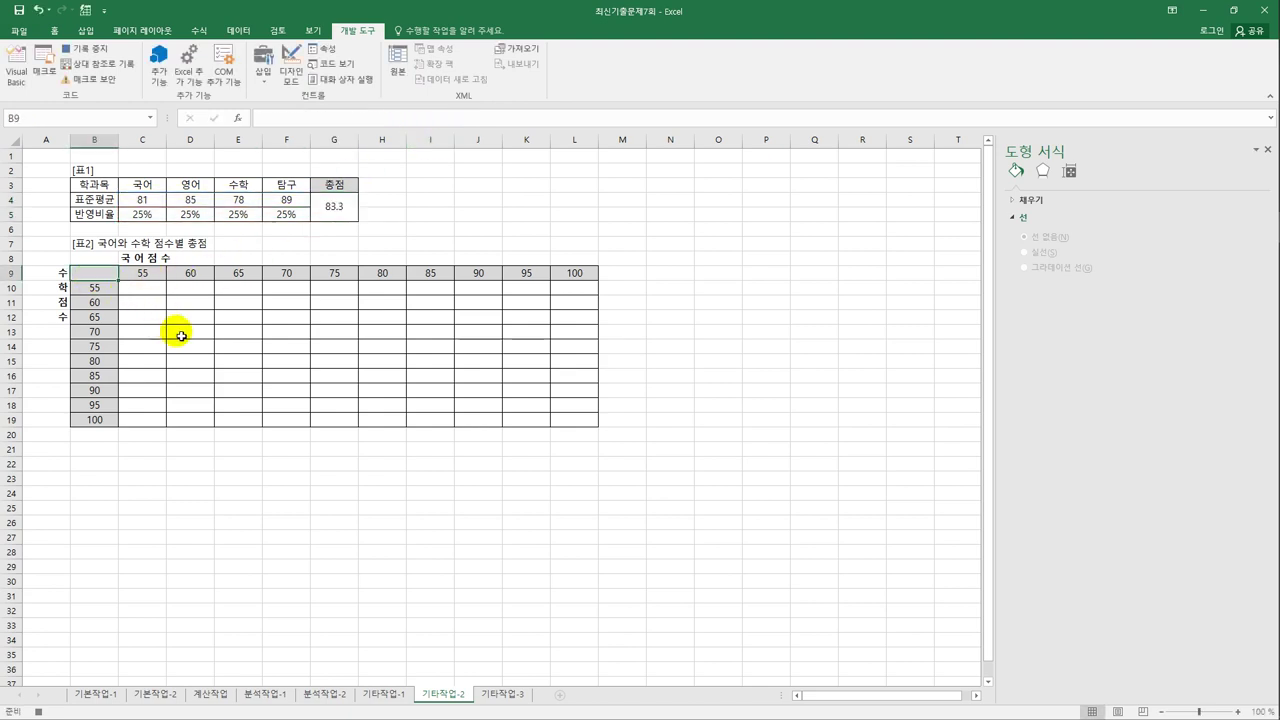
{"action": "key", "text": "ctrl+v"}
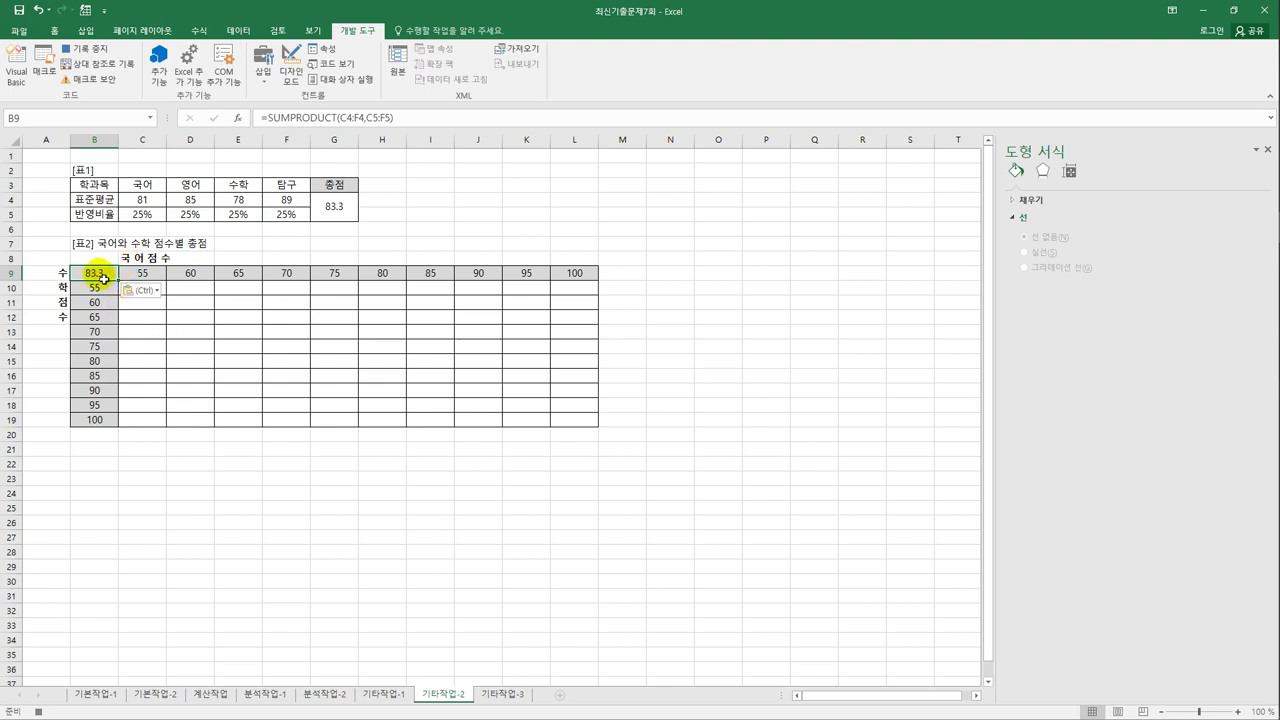
Create a what-if data table on B9:L19 with row input cell $C$4 and column input cell $E$4.
{"action": "left_click_drag", "start_coordinate": [103, 279], "coordinate": [560, 419]}
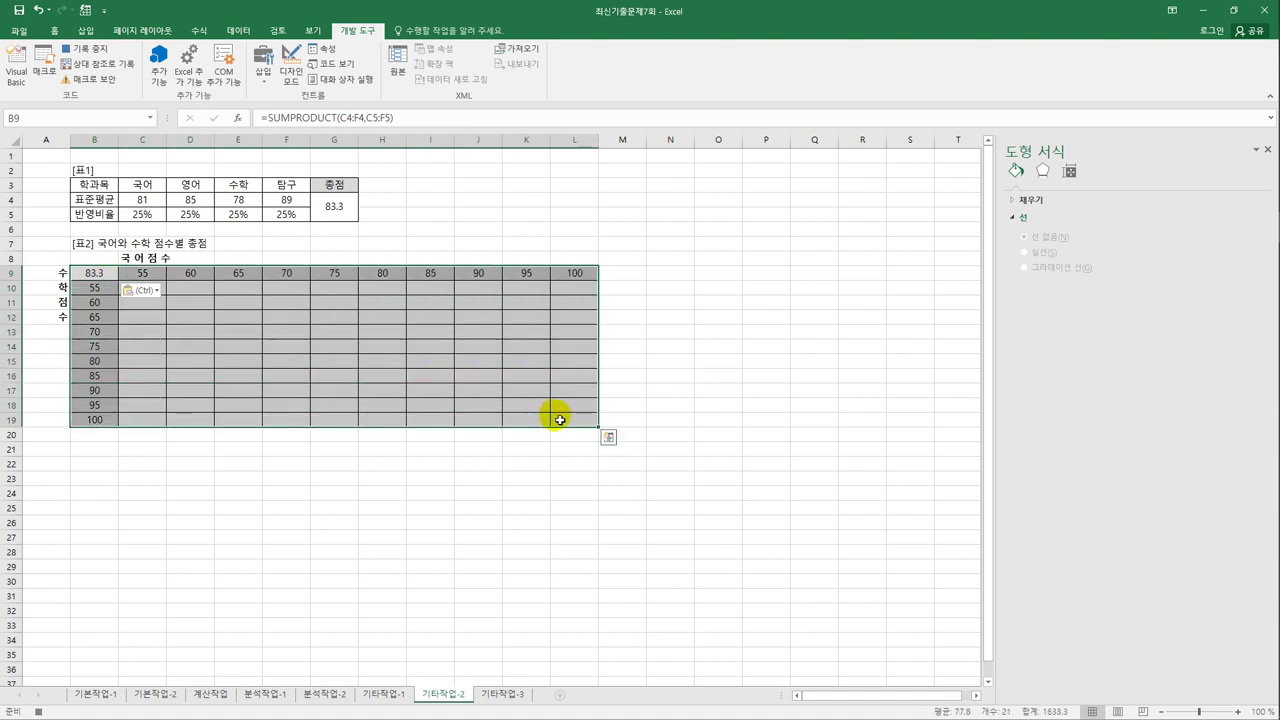
{"action": "left_click", "coordinate": [234, 32]}
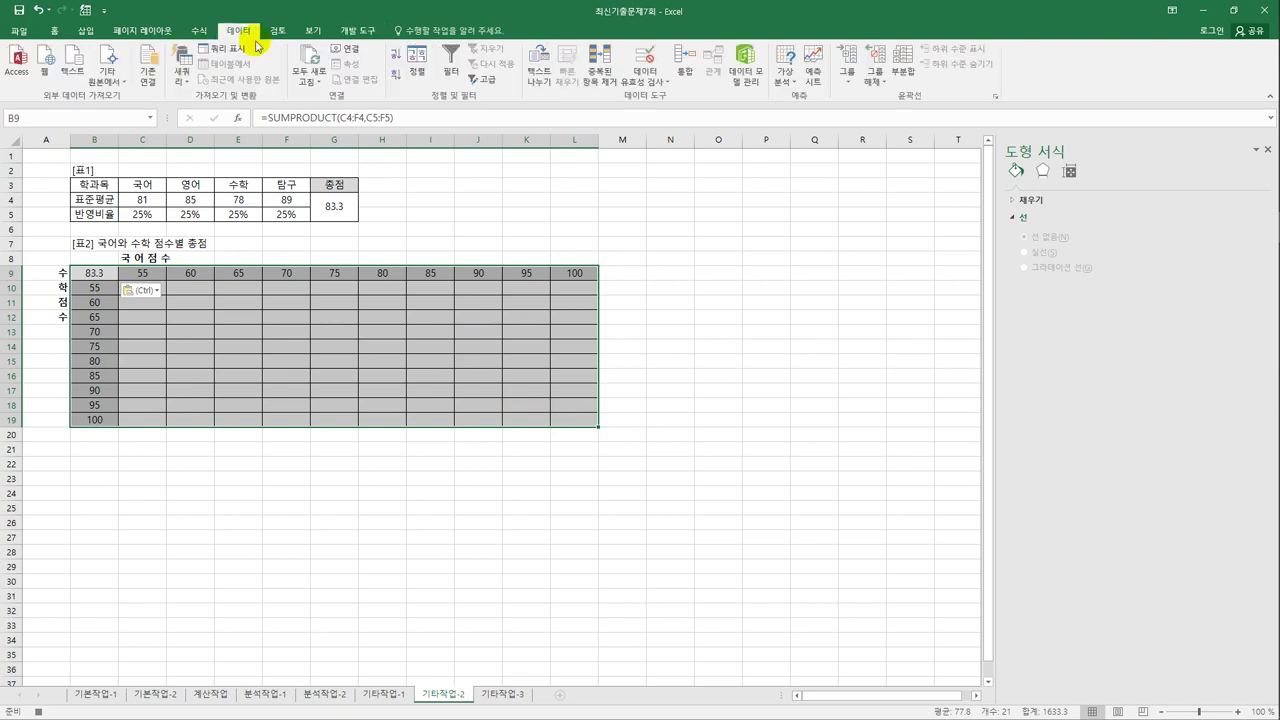
{"action": "left_click", "coordinate": [789, 76]}
{"action": "left_click", "coordinate": [797, 134]}
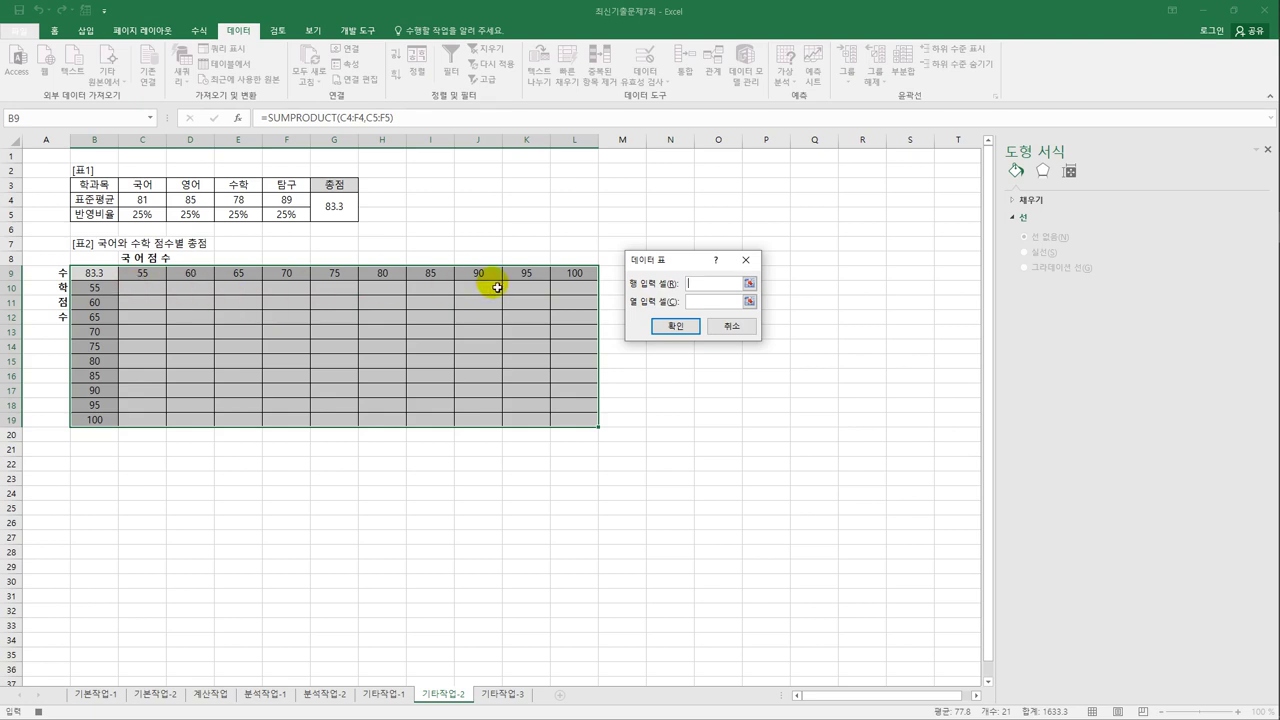
{"action": "left_click", "coordinate": [149, 205]}
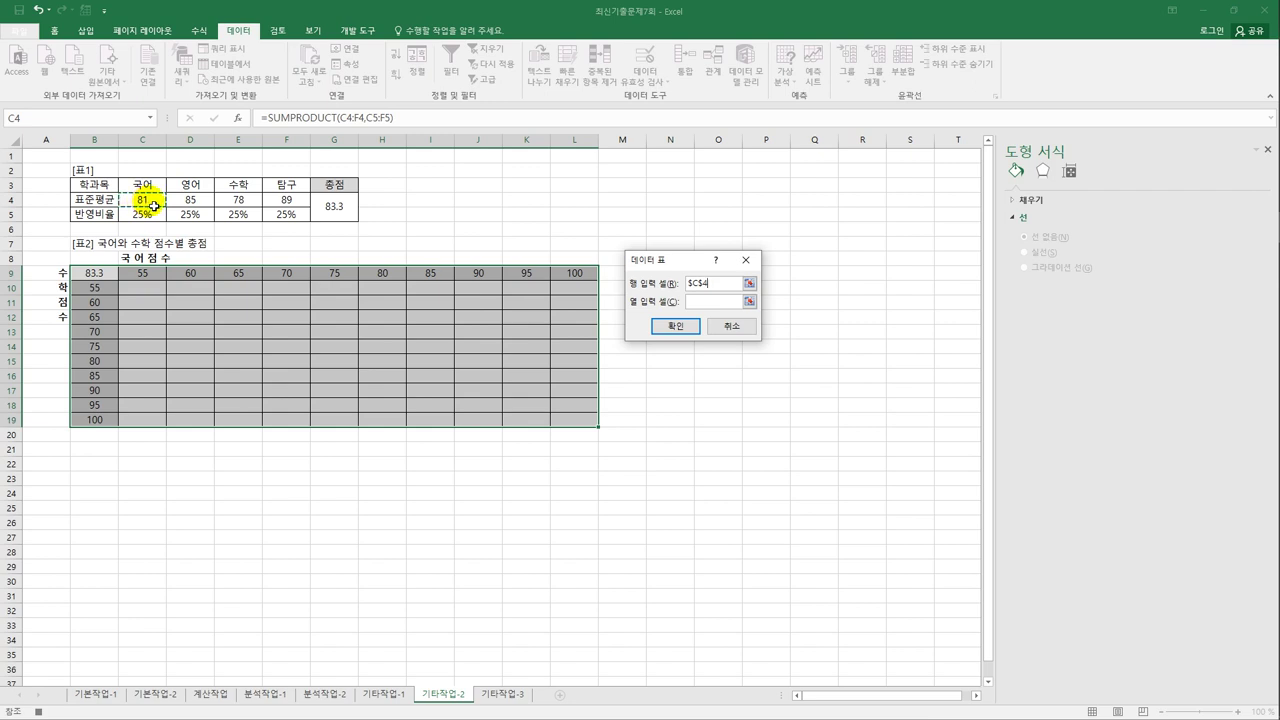
{"action": "left_click", "coordinate": [690, 301]}
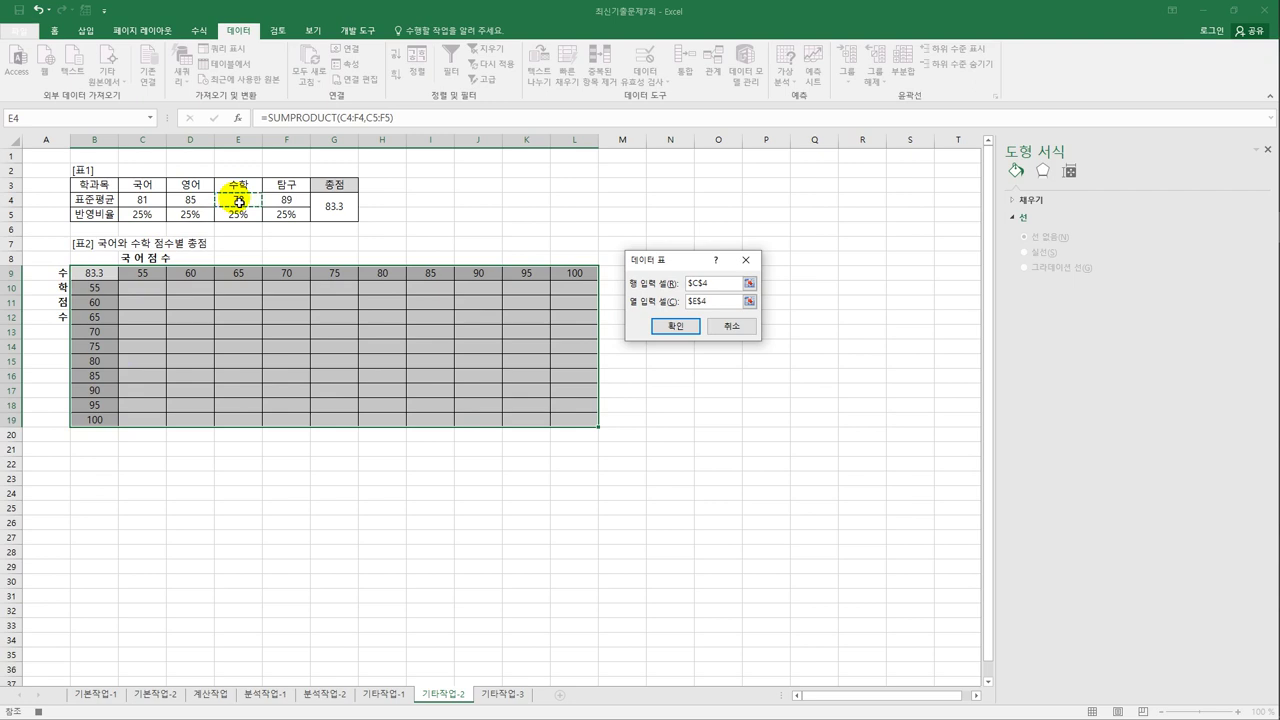
{"action": "left_click", "coordinate": [668, 327]}
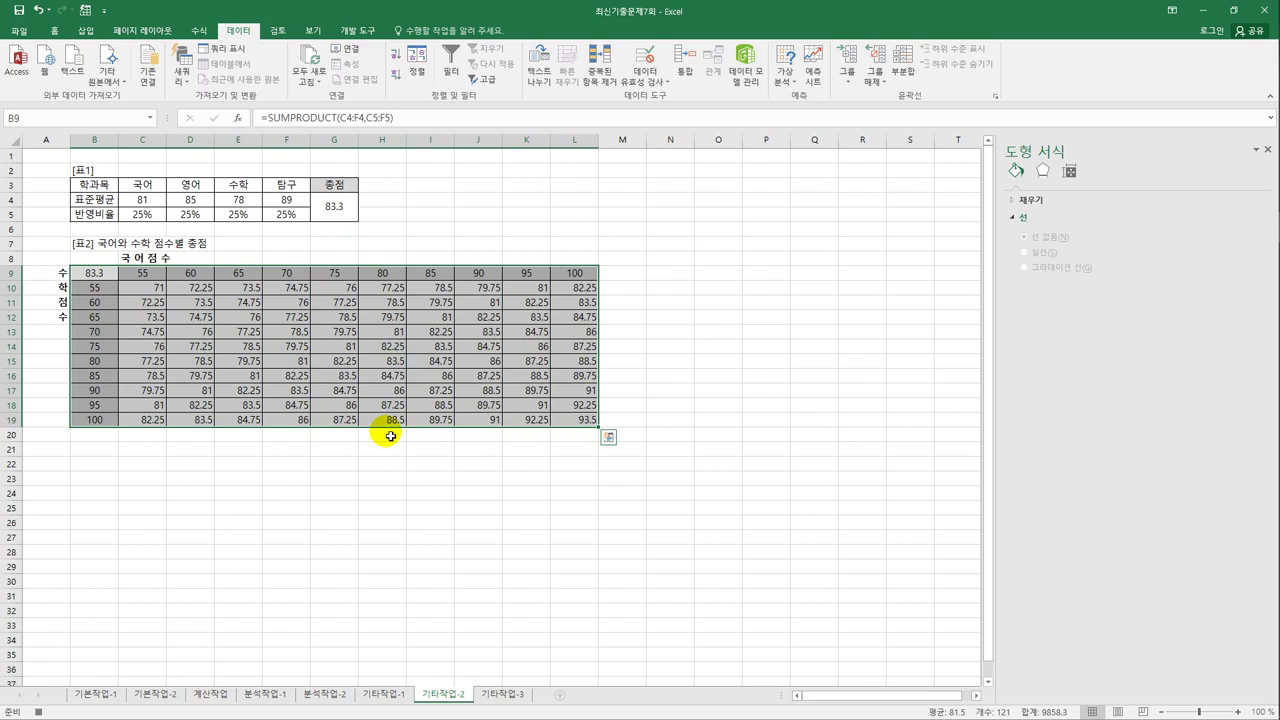
Stop recording the 데이터표 macro and deselect the table range.
{"action": "left_click", "coordinate": [358, 31]}
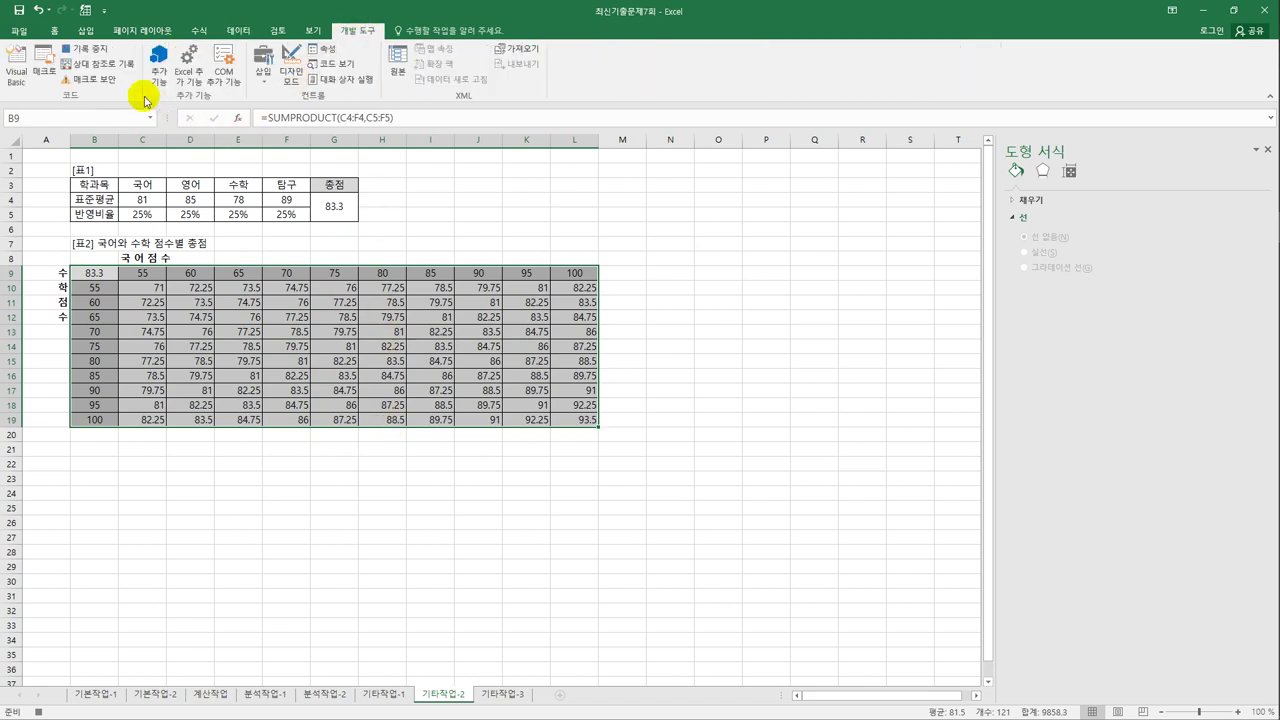
{"action": "left_click", "coordinate": [87, 50]}
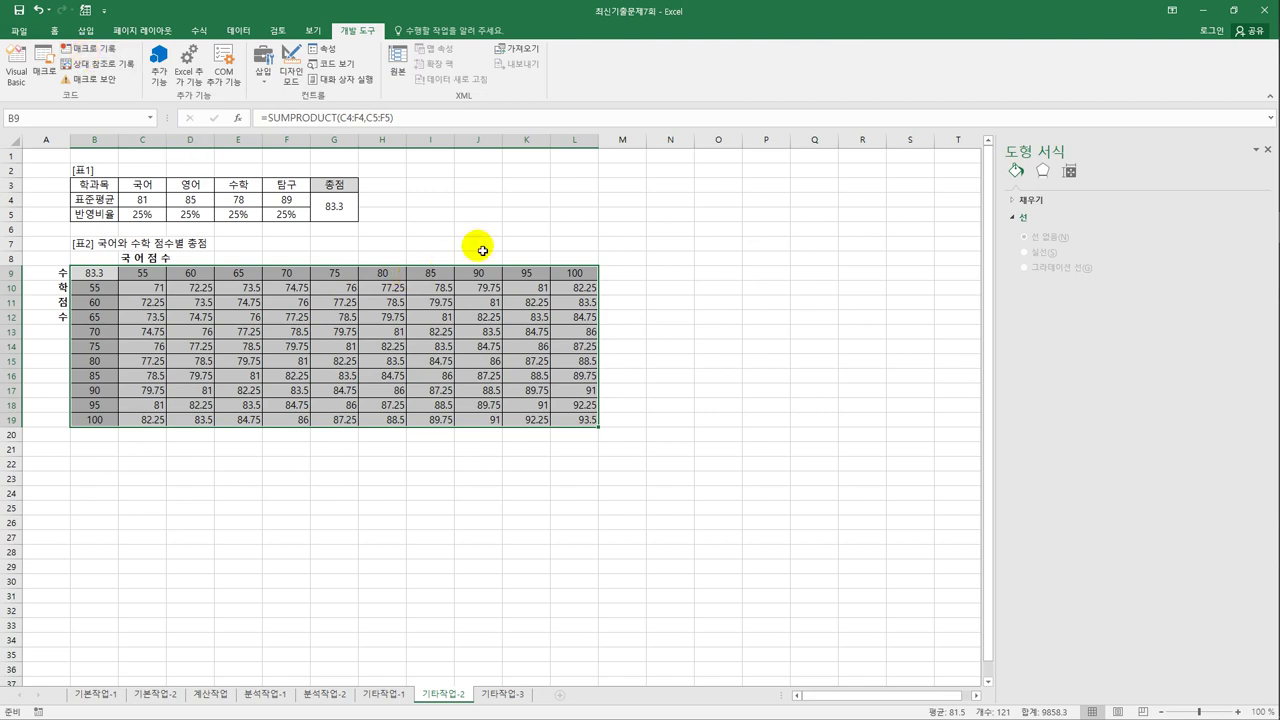
{"action": "left_click", "coordinate": [660, 362]}
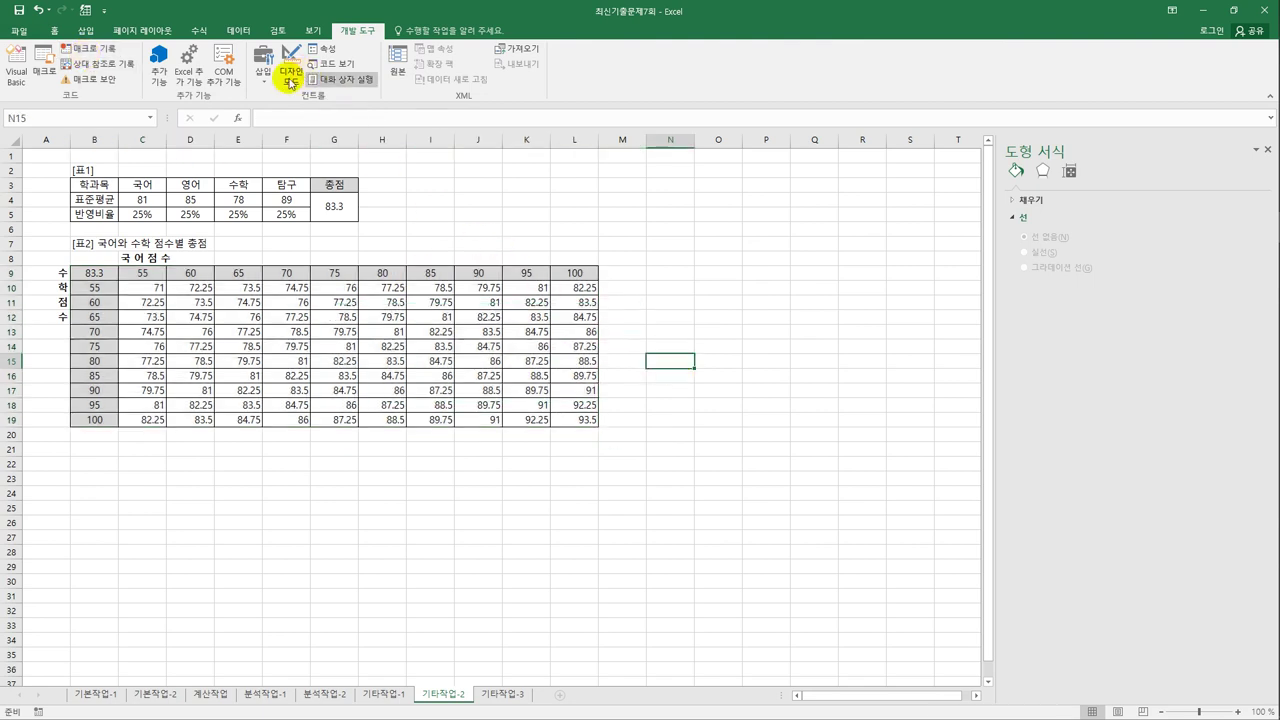
Add a form control button over I3:J4, assign the 데이터표 macro to it and label it 데이터 표 실행.
{"action": "left_click", "coordinate": [262, 64]}
{"action": "left_click", "coordinate": [256, 110]}
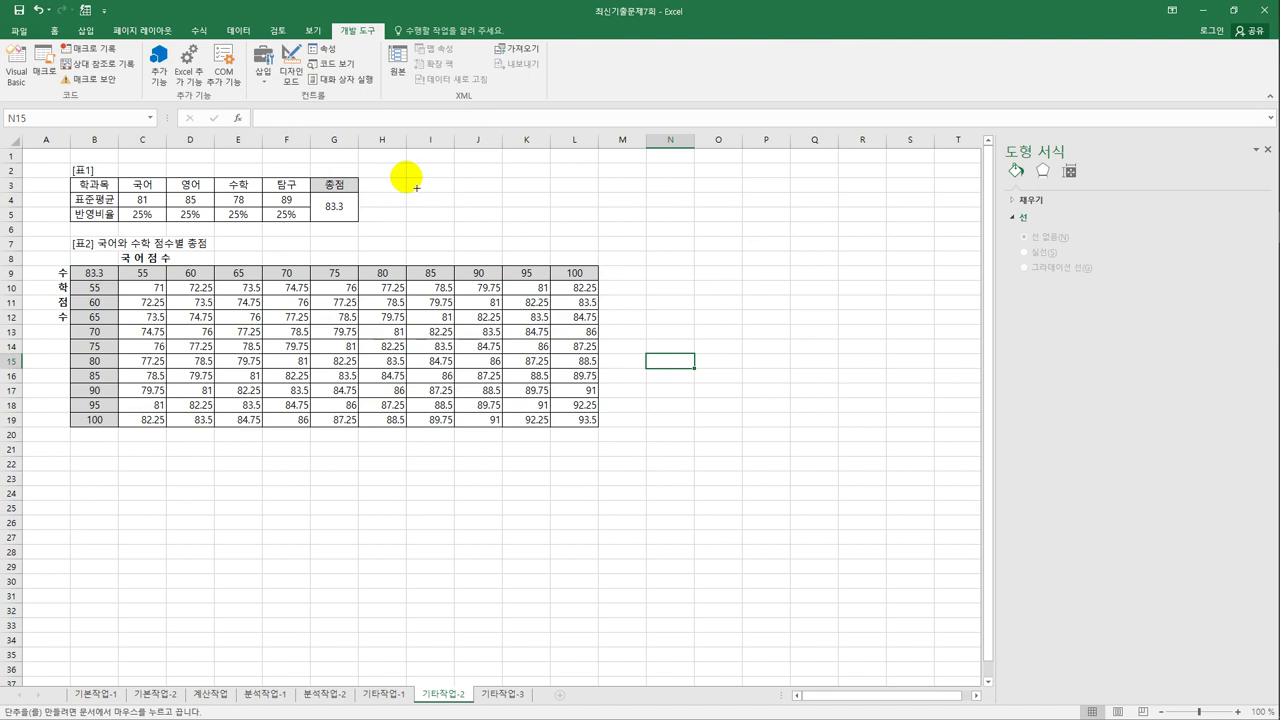
{"action": "left_click_drag", "start_coordinate": [415, 188], "coordinate": [489, 208]}
{"action": "left_click", "coordinate": [630, 218]}
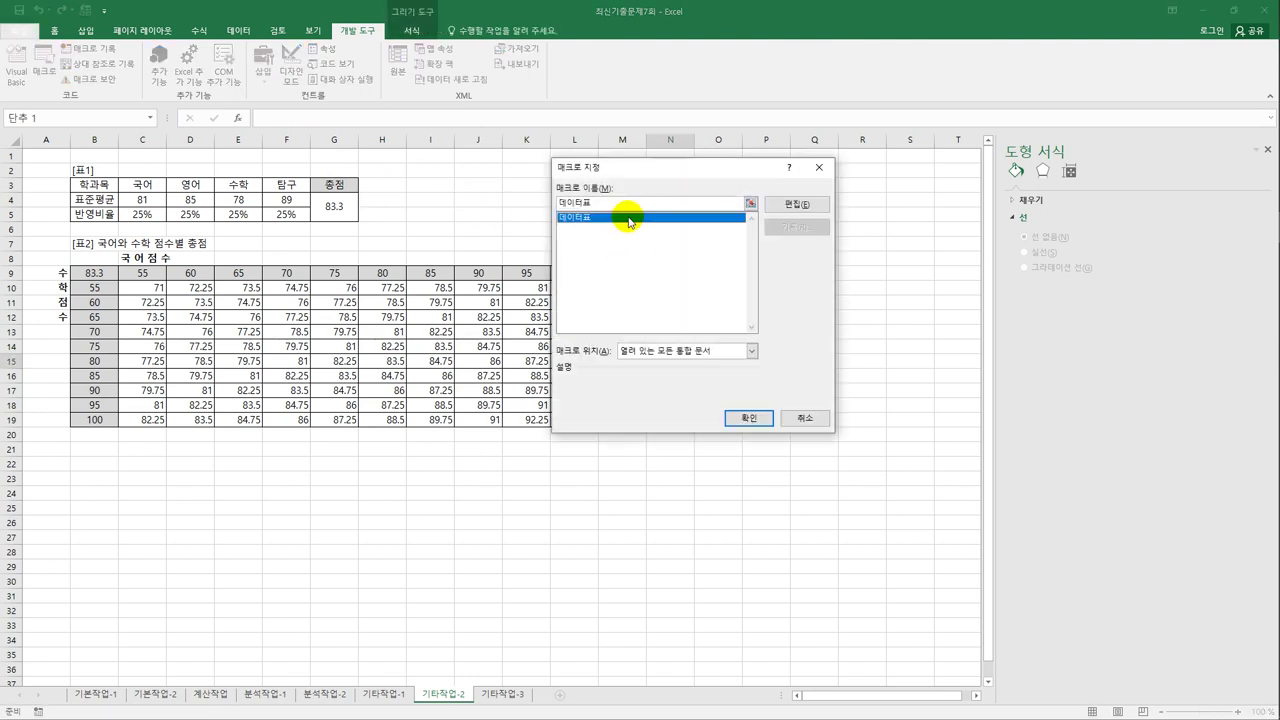
{"action": "left_click", "coordinate": [740, 419]}
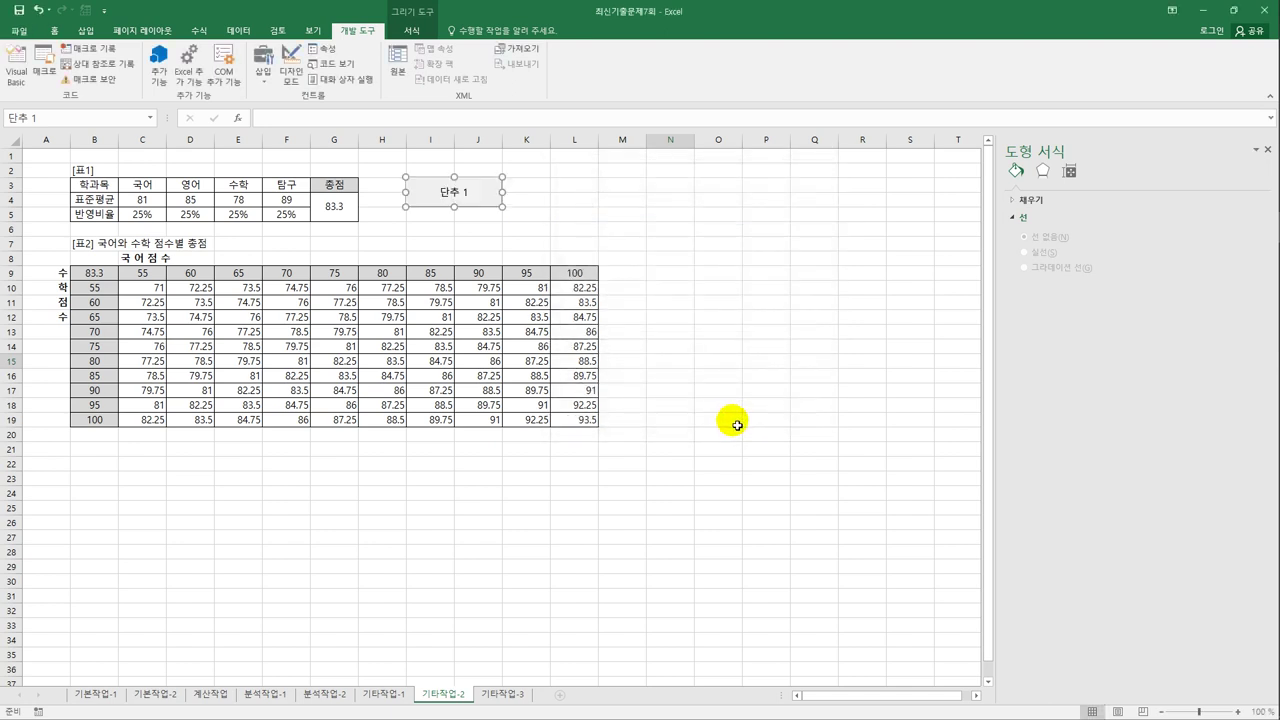
{"action": "type", "text": "데이"}
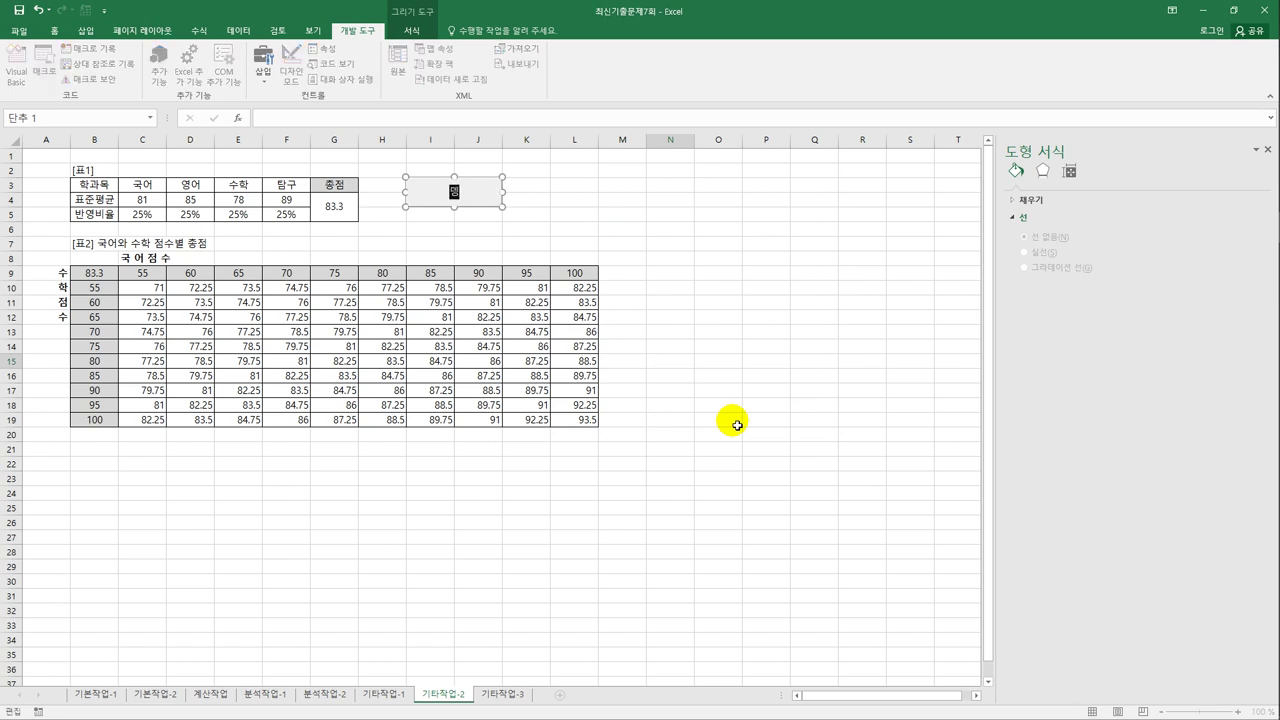
{"action": "type", "text": "터 표 실행"}
{"action": "left_click", "coordinate": [719, 376]}
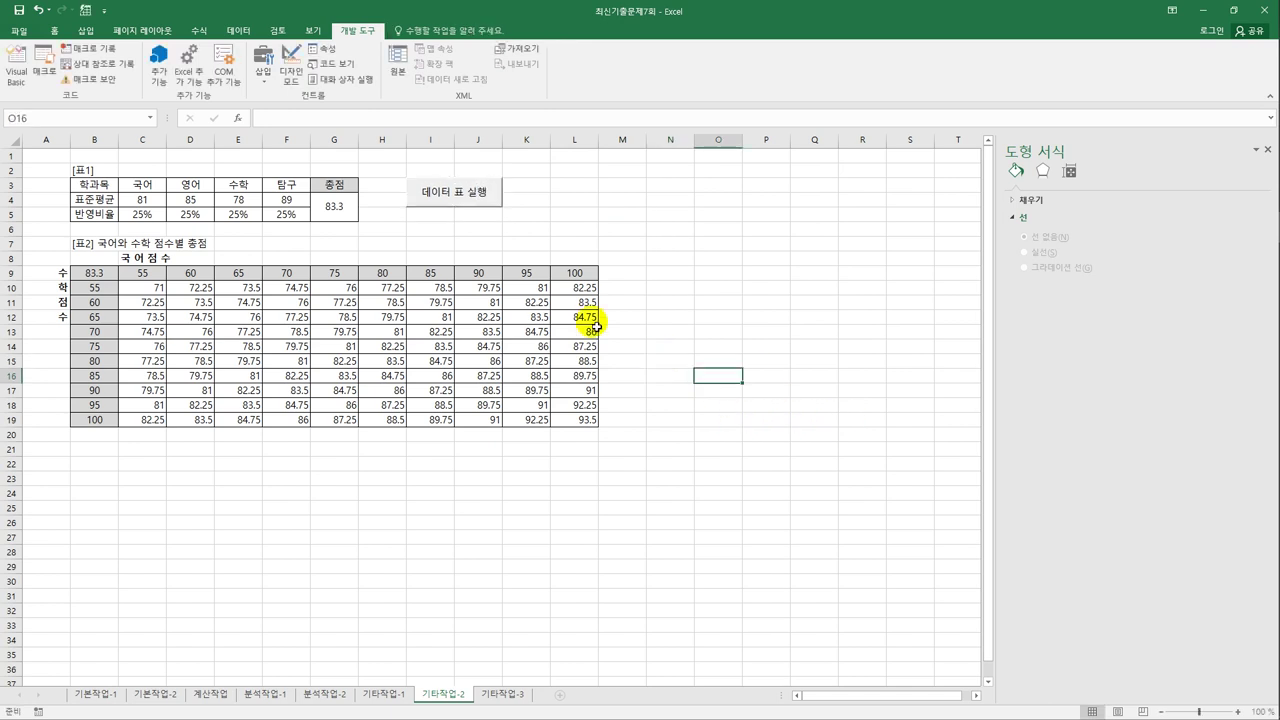
Record a macro named 지우기 that clears the data table results in C10:L19.
{"action": "left_click", "coordinate": [92, 50]}
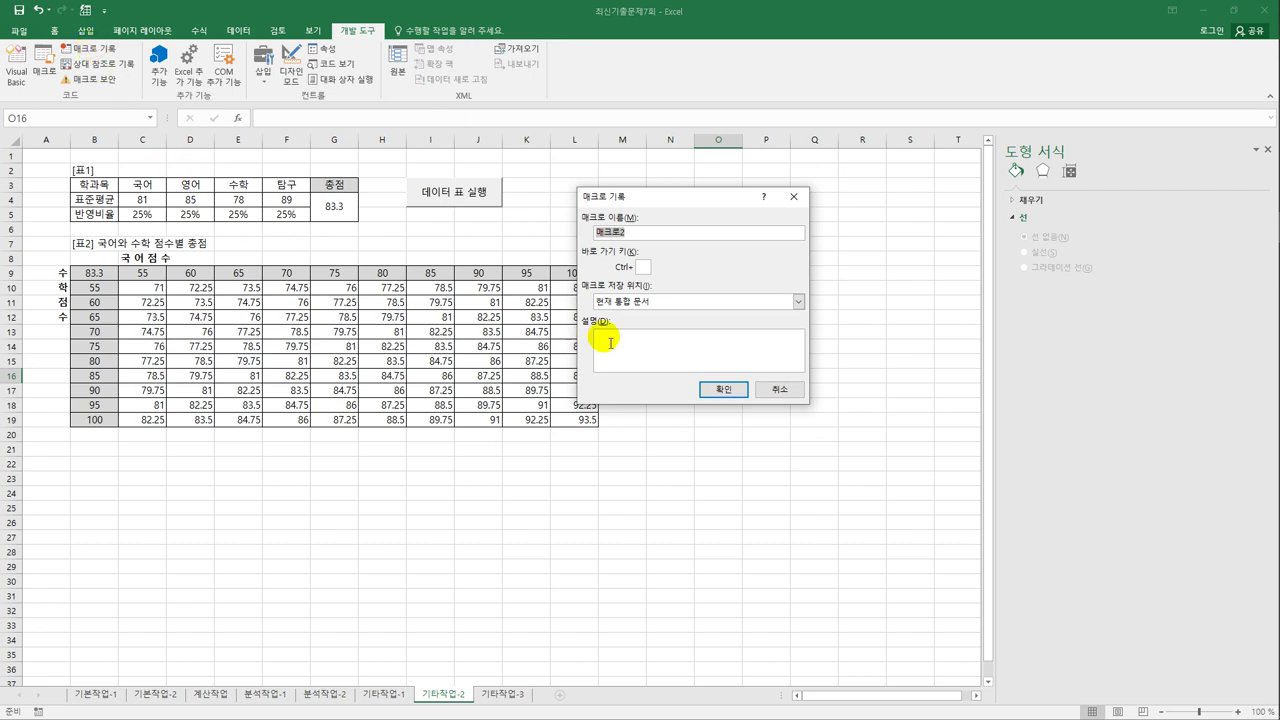
{"action": "type", "text": "지우기"}
{"action": "left_click", "coordinate": [724, 391]}
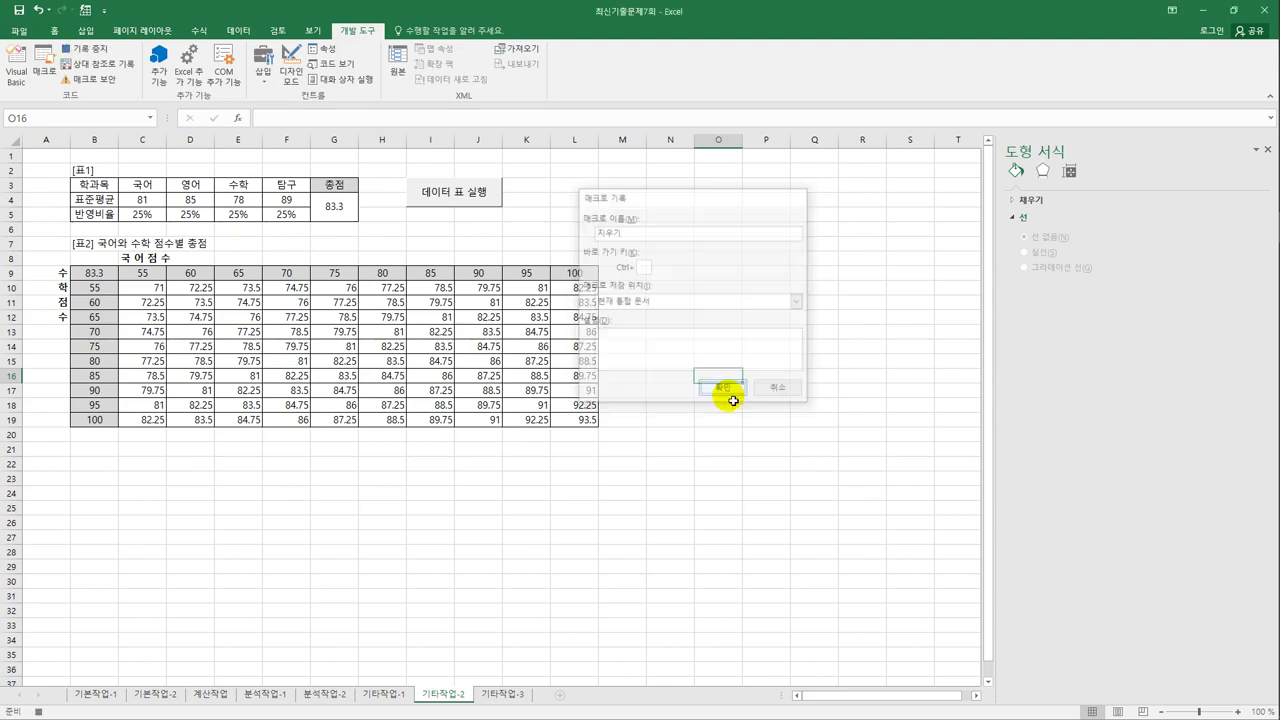
{"action": "left_click_drag", "start_coordinate": [150, 288], "coordinate": [582, 418]}
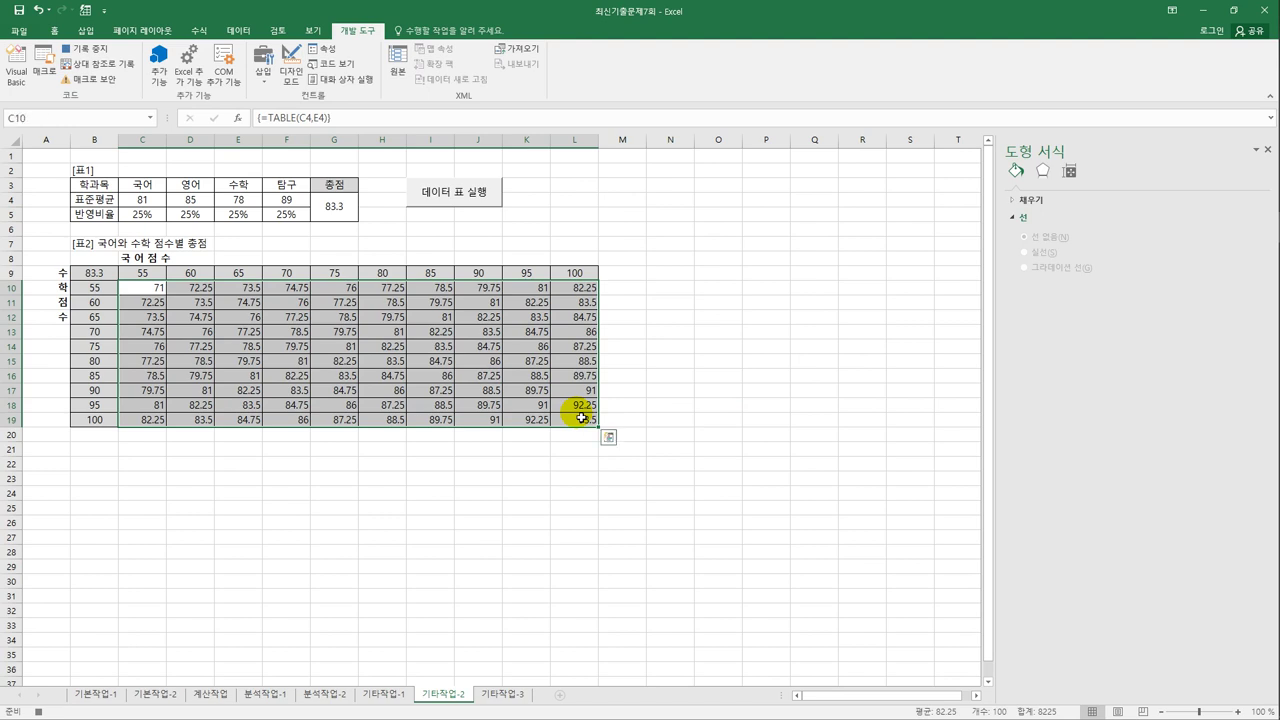
{"action": "key", "text": "Delete"}
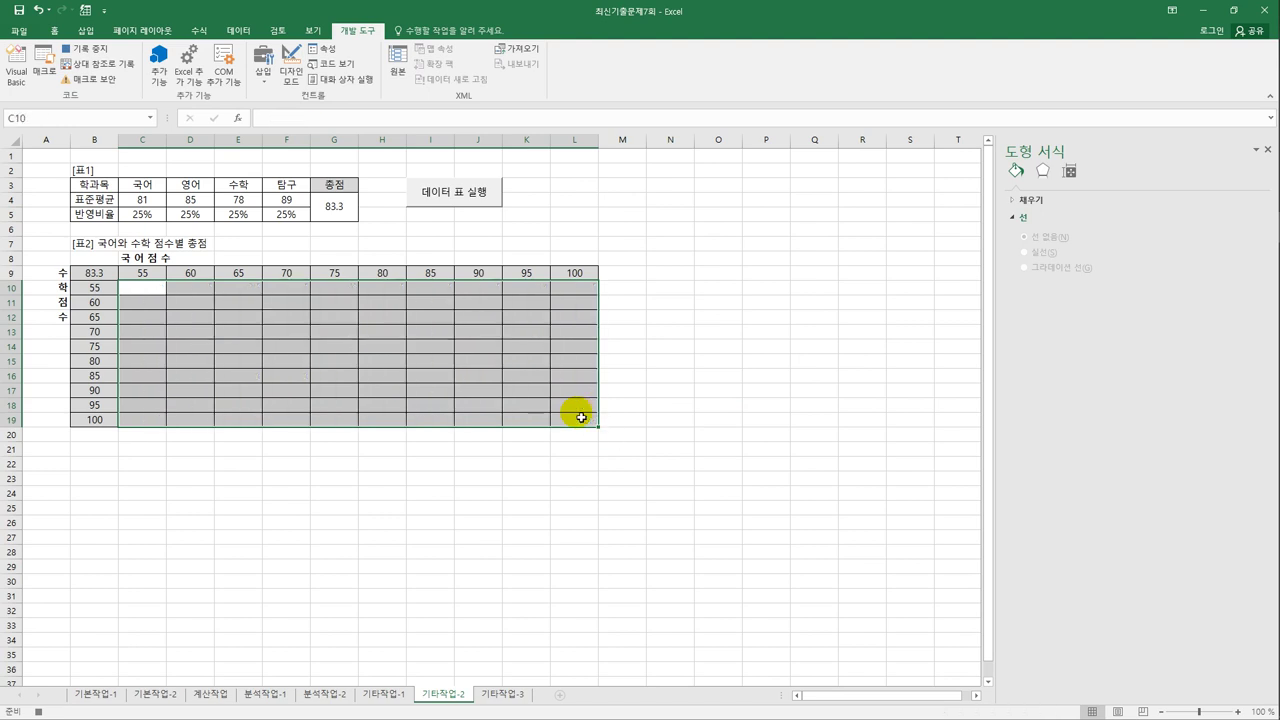
{"action": "left_click", "coordinate": [585, 419]}
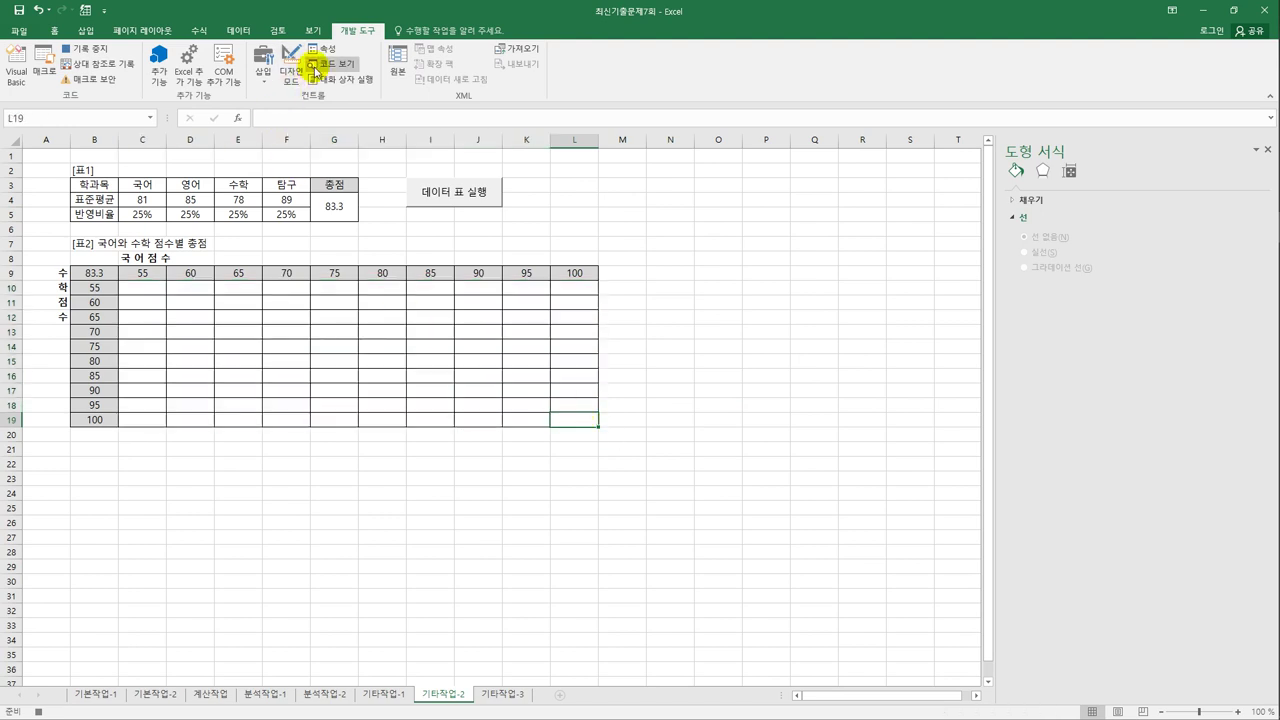
{"action": "left_click", "coordinate": [83, 55]}
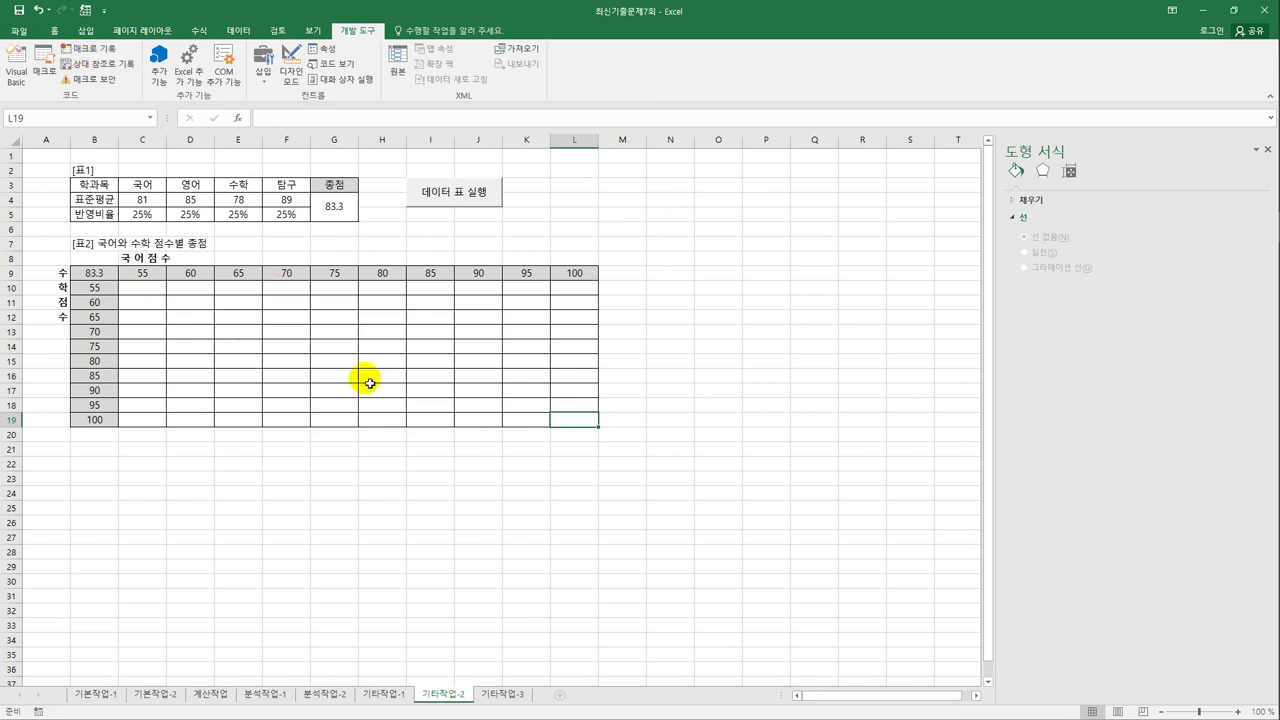
{"action": "left_click", "coordinate": [489, 468]}
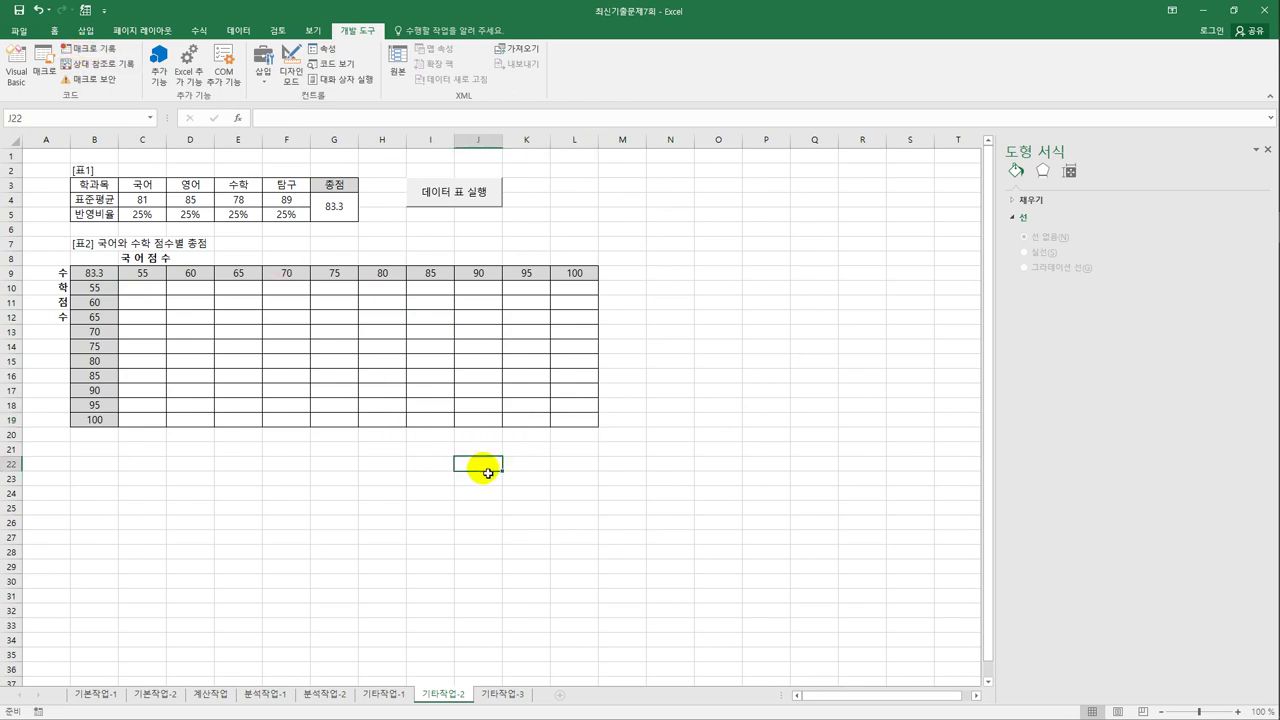
Add a form control button over K3:L4, assign the 지우기 macro to it and label it 지우기.
{"action": "left_click", "coordinate": [263, 62]}
{"action": "left_click", "coordinate": [258, 108]}
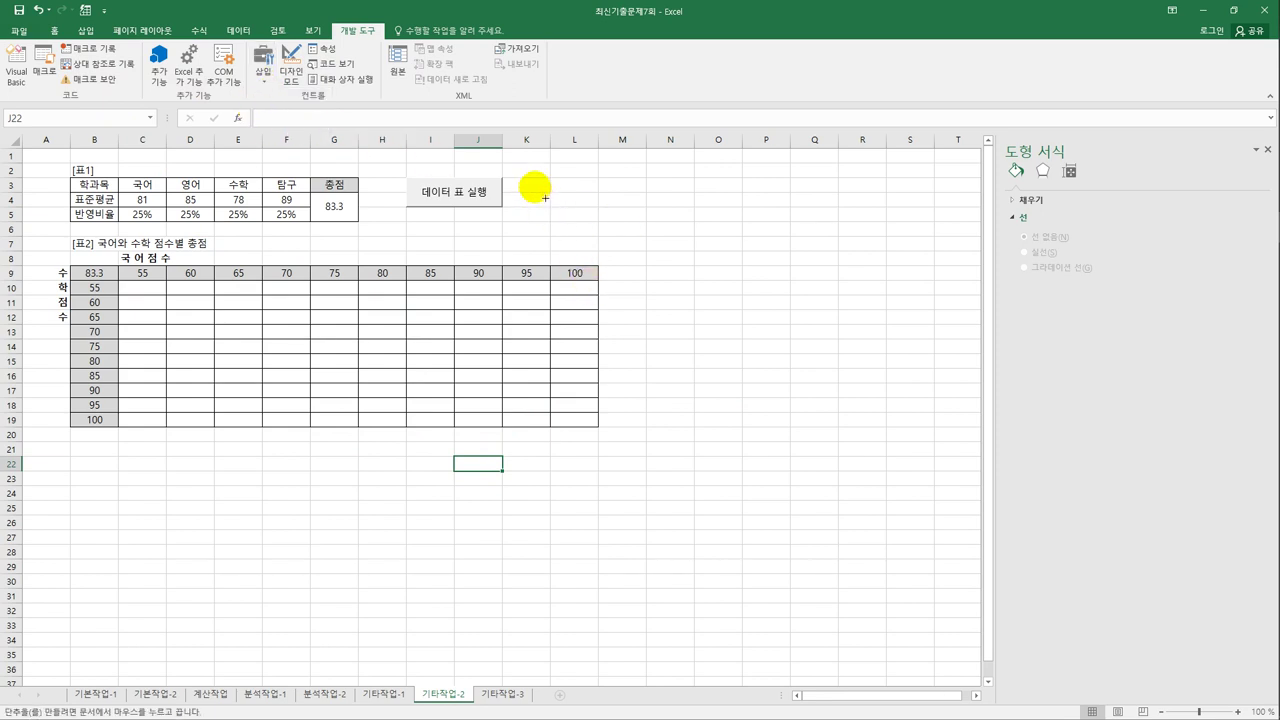
{"action": "left_click_drag", "start_coordinate": [514, 186], "coordinate": [596, 216]}
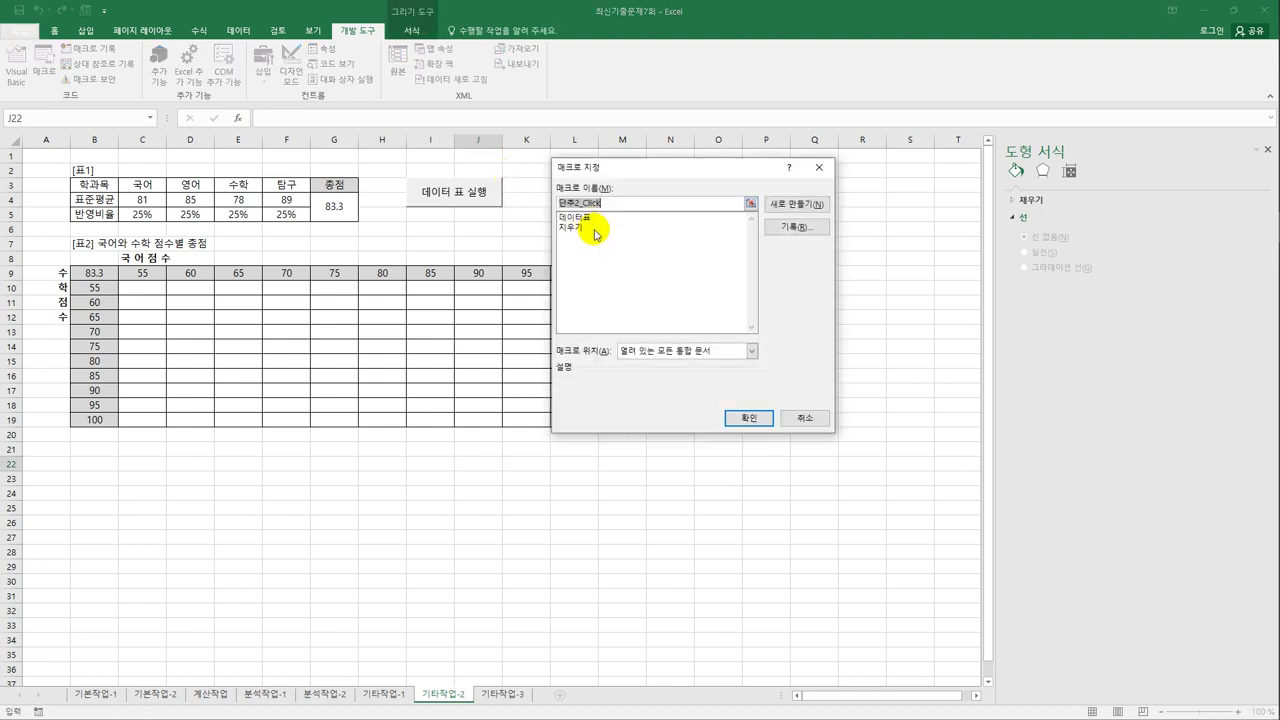
{"action": "left_click", "coordinate": [588, 228]}
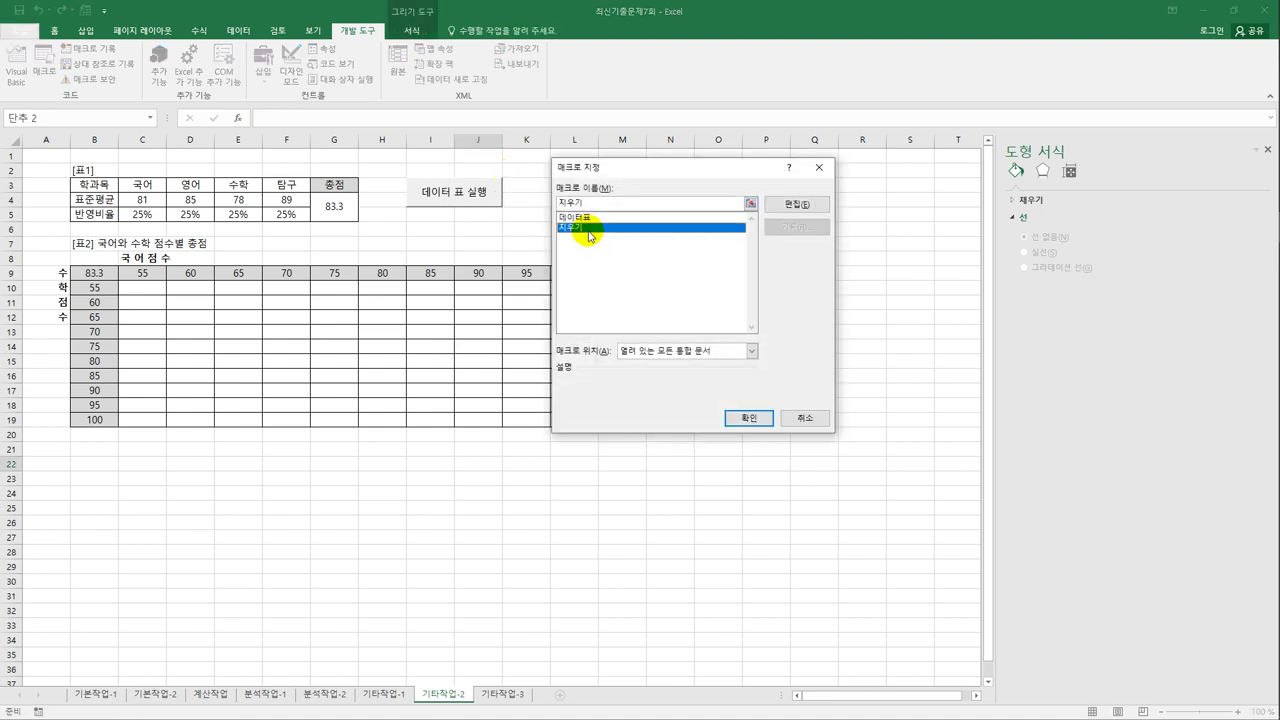
{"action": "left_click", "coordinate": [741, 417]}
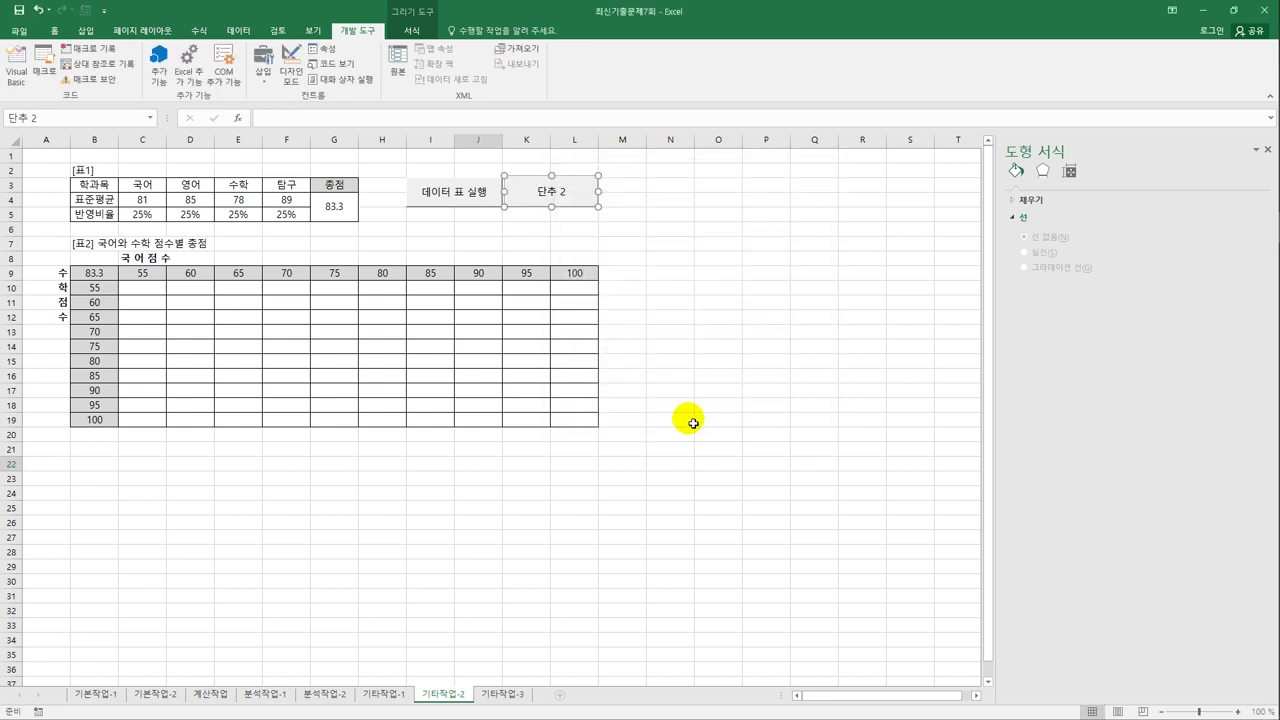
{"action": "type", "text": "지우기"}
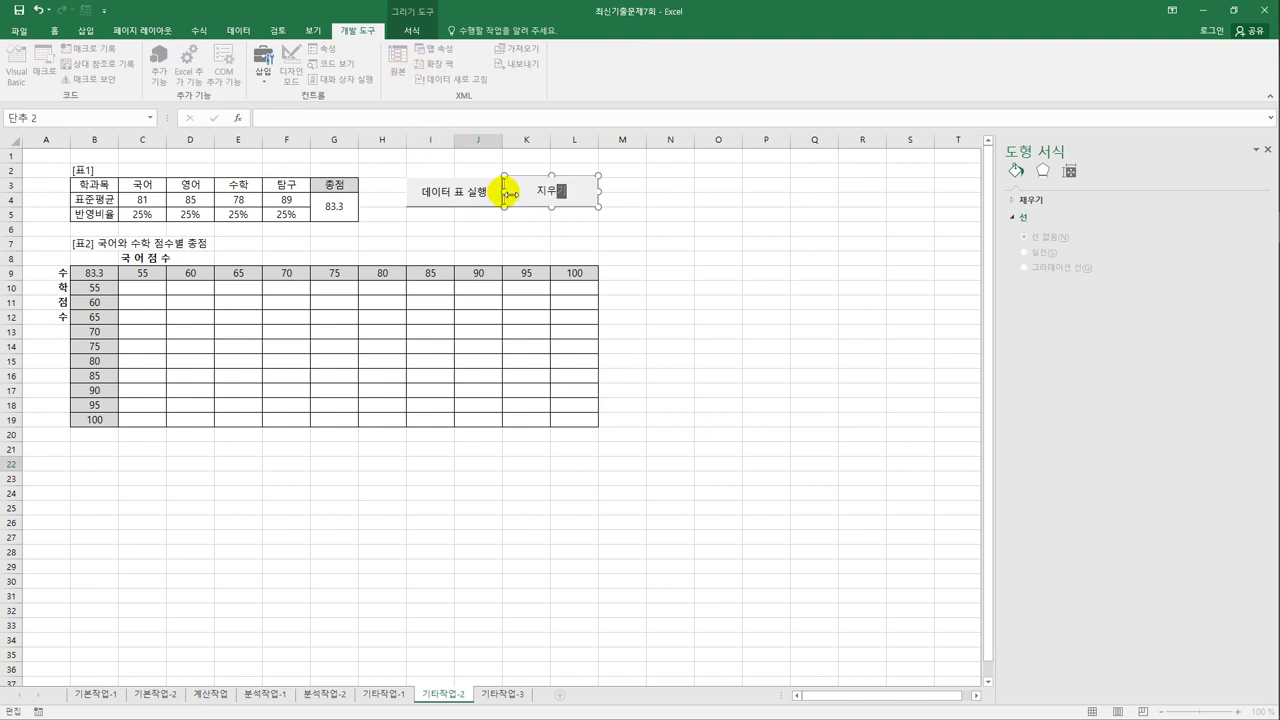
Resize the 지우기 button so its left edge meets the 데이터 표 실행 button, and deselect it.
{"action": "left_click", "coordinate": [504, 190]}
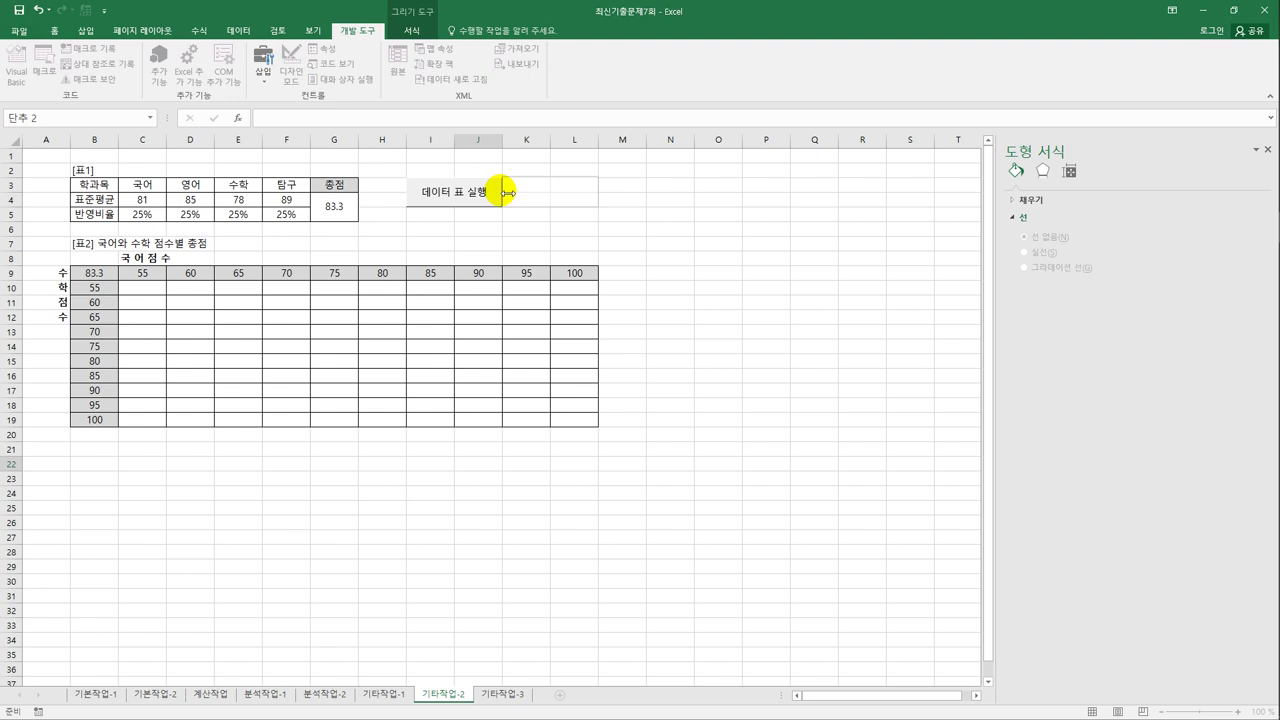
{"action": "left_click", "coordinate": [510, 188]}
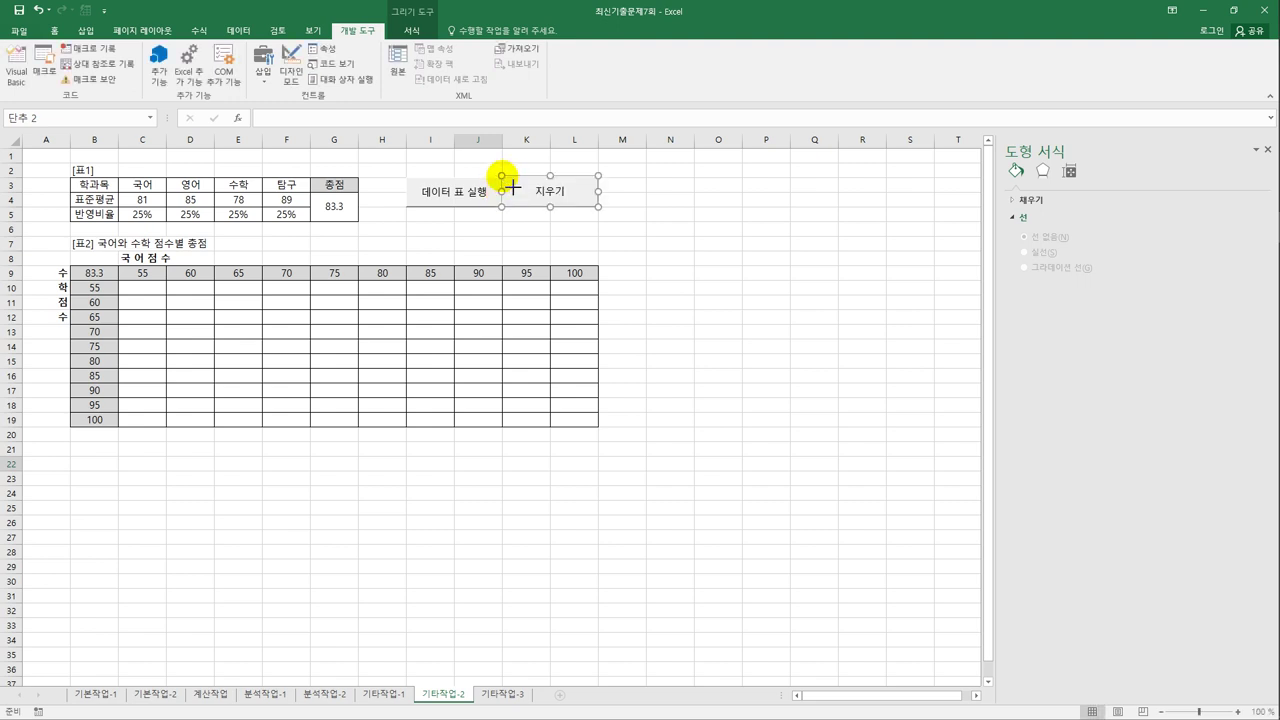
{"action": "left_click", "coordinate": [672, 232]}
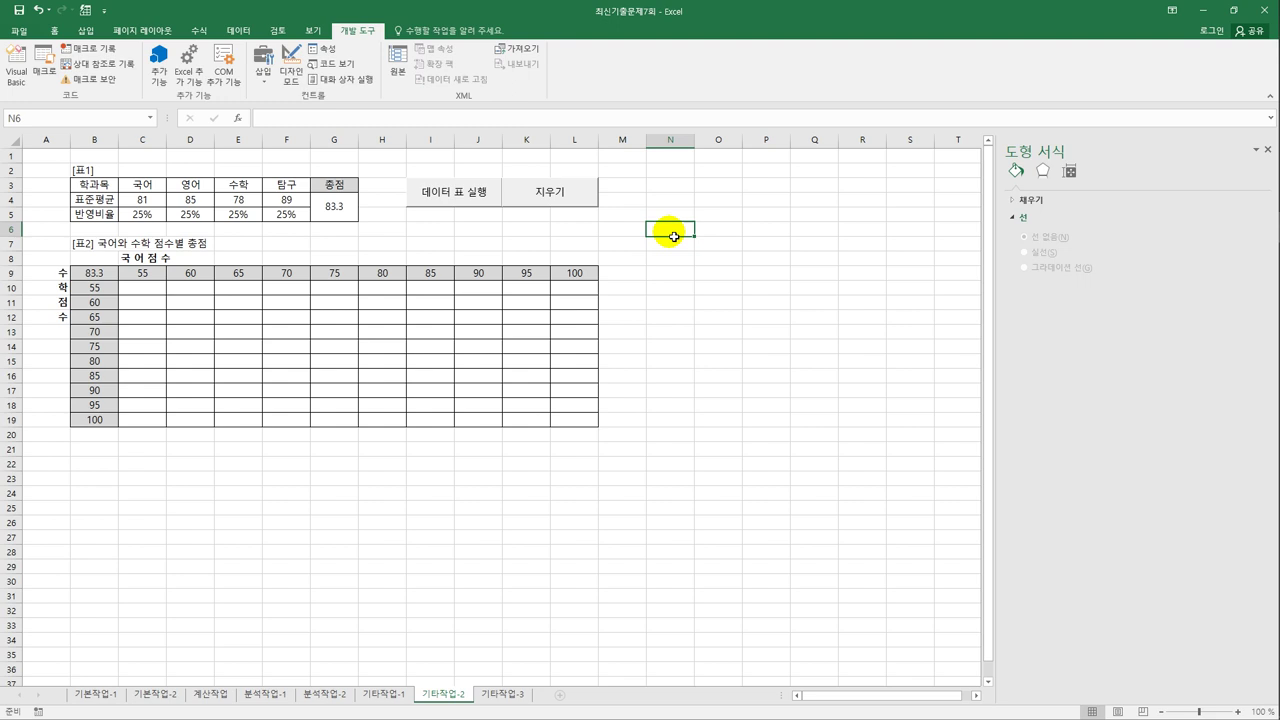
Test the macro buttons by running 데이터 표 실행 and 지우기 on the table.
{"action": "left_click", "coordinate": [457, 190]}
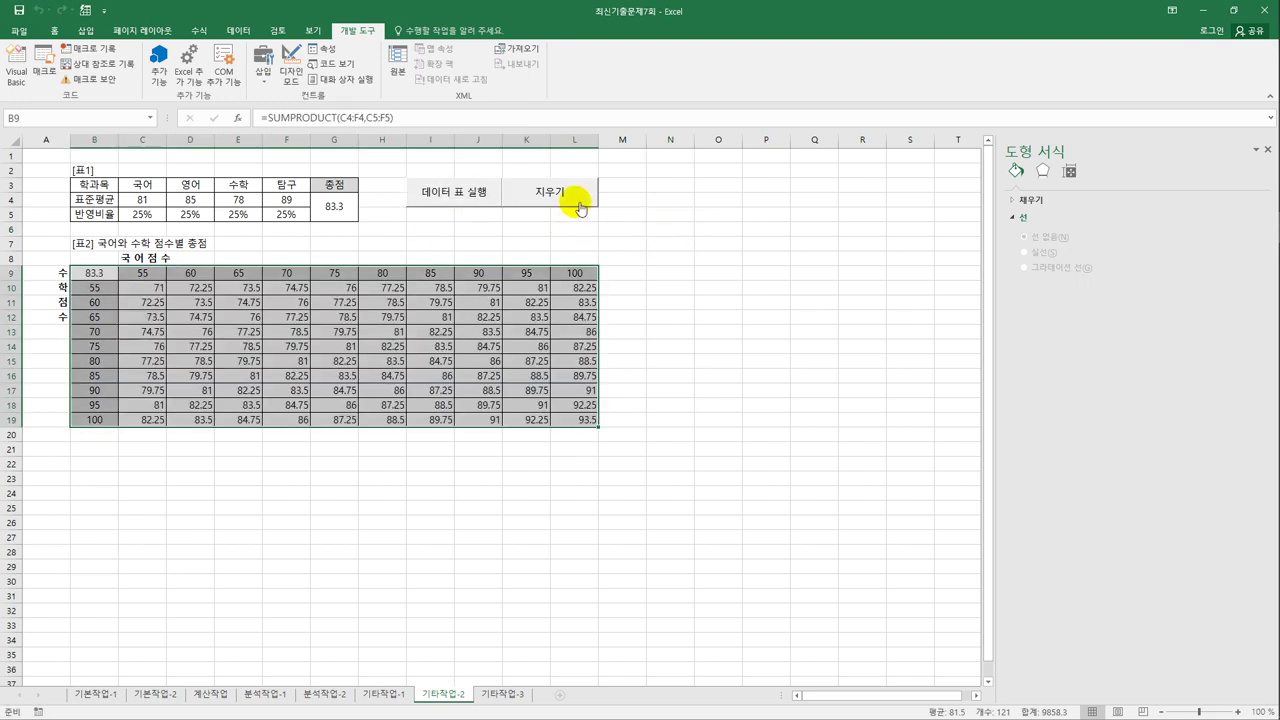
{"action": "left_click", "coordinate": [580, 207]}
{"action": "left_click", "coordinate": [689, 422]}
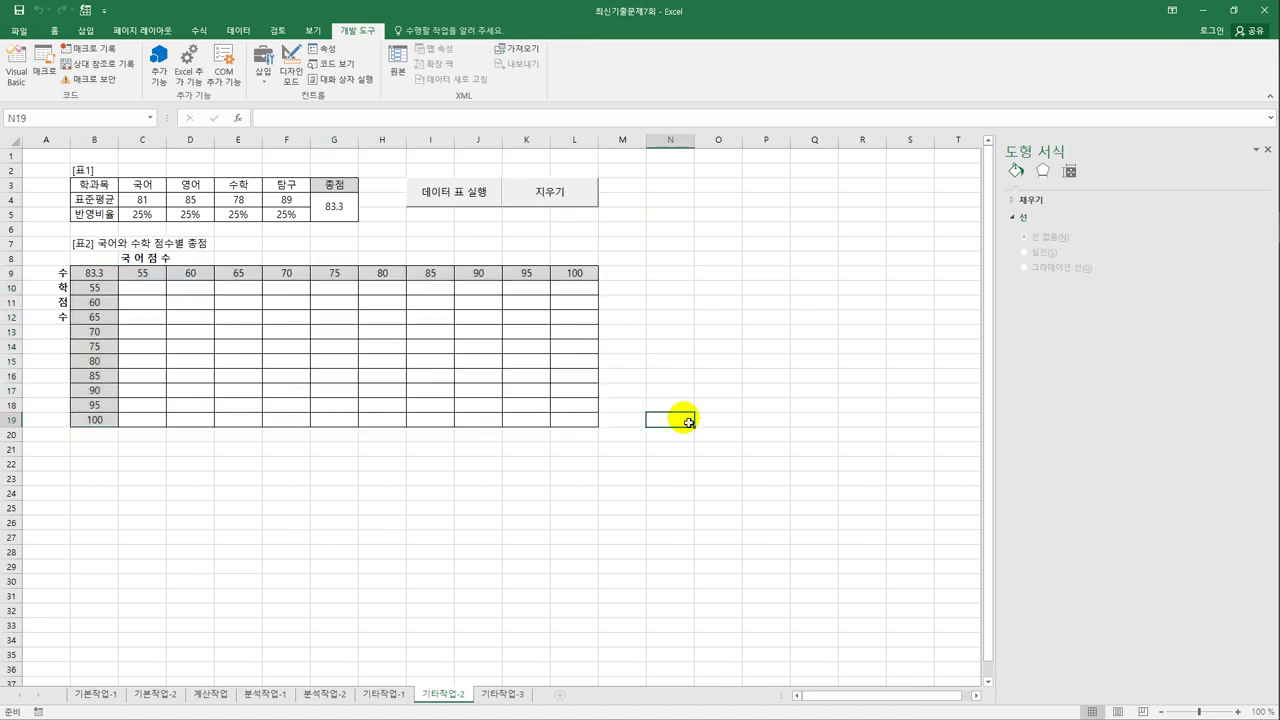
On the 기타작업-3 sheet, turn on design mode and open the click event code of the 소장도서등록 button.
{"action": "left_click", "coordinate": [502, 693]}
{"action": "left_click", "coordinate": [577, 537]}
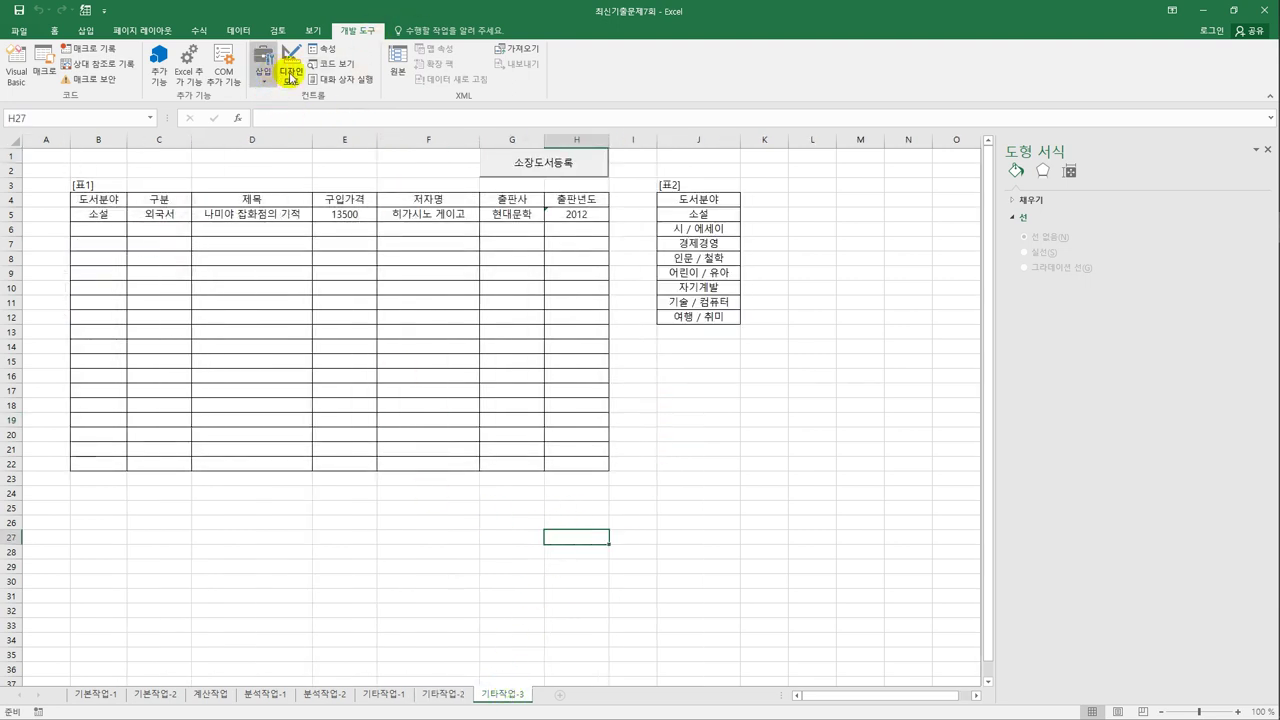
{"action": "left_click", "coordinate": [292, 76]}
{"action": "left_click", "coordinate": [560, 172]}
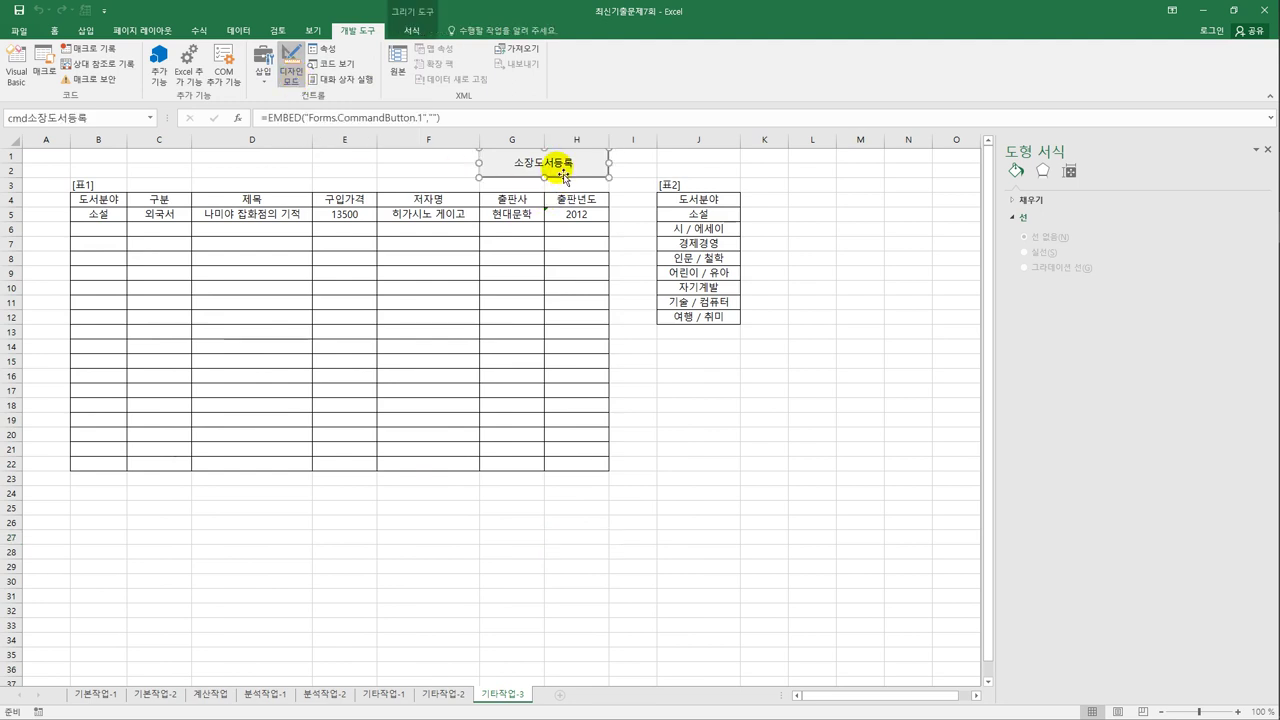
{"action": "double_click", "coordinate": [563, 175]}
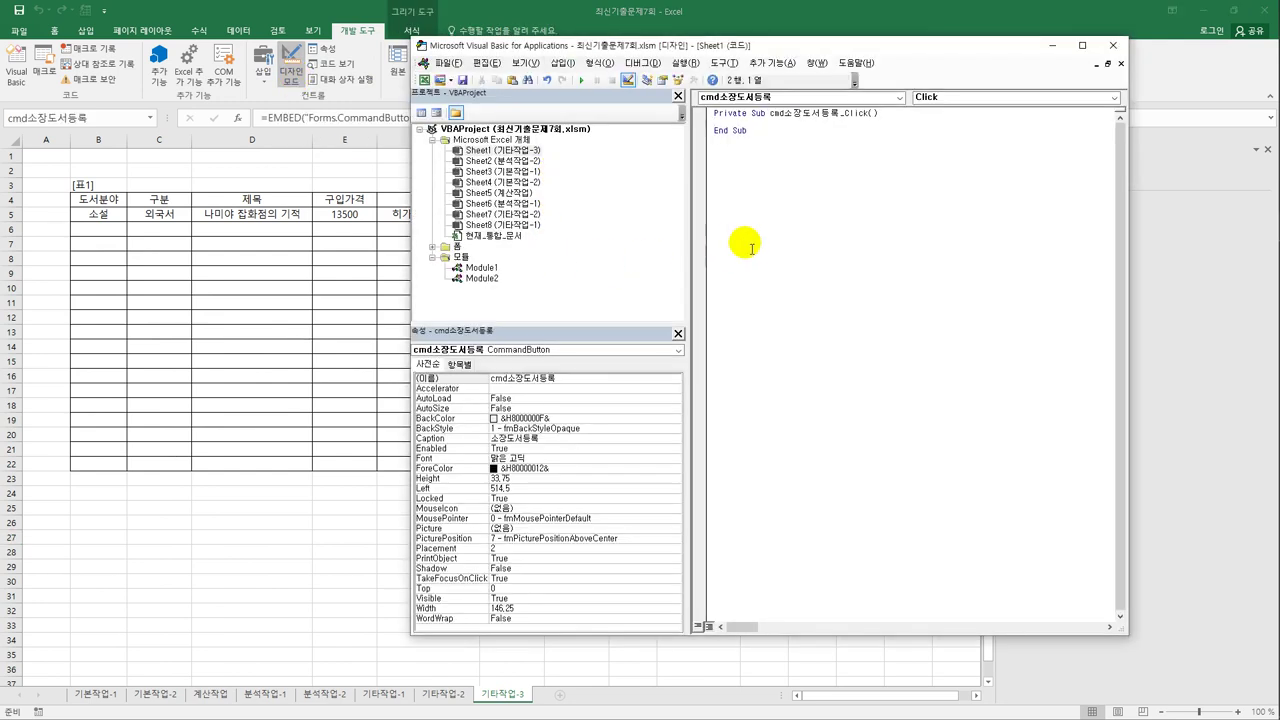
Write 도서등록.Show in the cmd소장도서등록_Click procedure to display the book registration form.
{"action": "key", "text": "Tab"}
{"action": "type", "text": "ㄷ"}
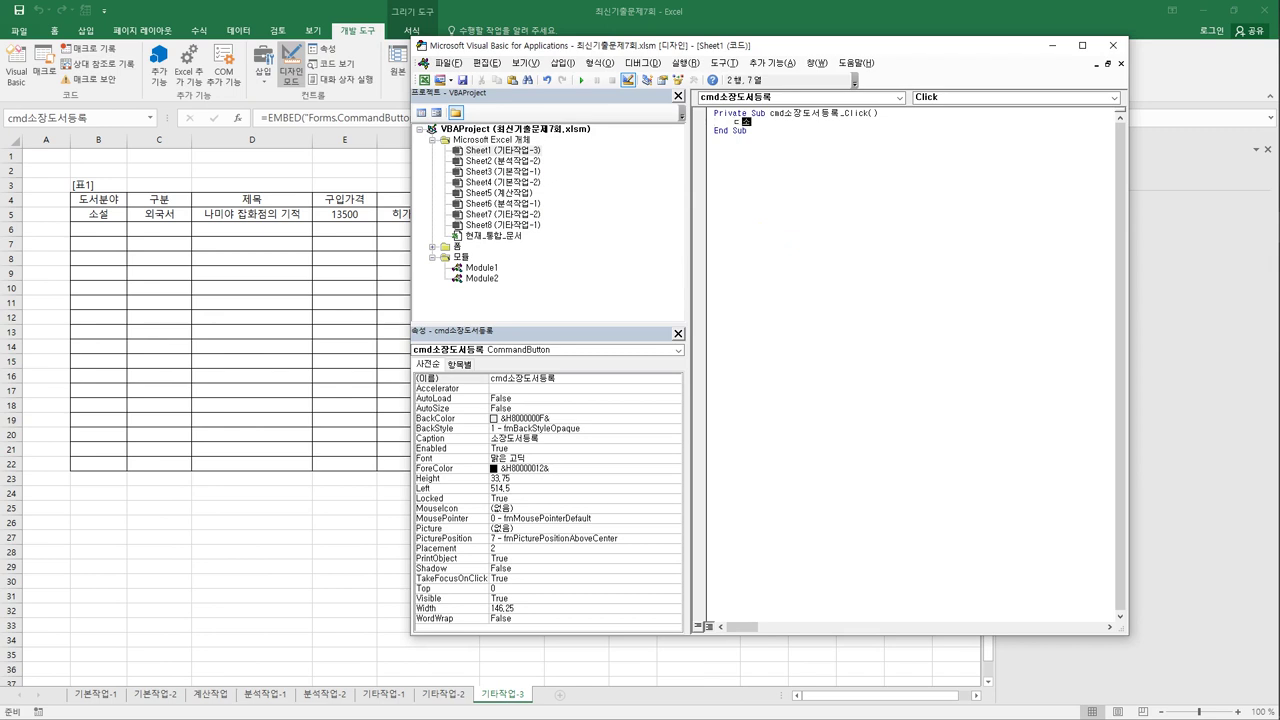
{"action": "key", "text": "BackSpace"}
{"action": "key", "text": "BackSpace"}
{"action": "type", "text": "도서등"}
{"action": "key", "text": "BackSpace"}
{"action": "key", "text": "BackSpace"}
{"action": "key", "text": "BackSpace"}
{"action": "key", "text": "BackSpace"}
{"action": "type", "text": "도서등록.Show"}
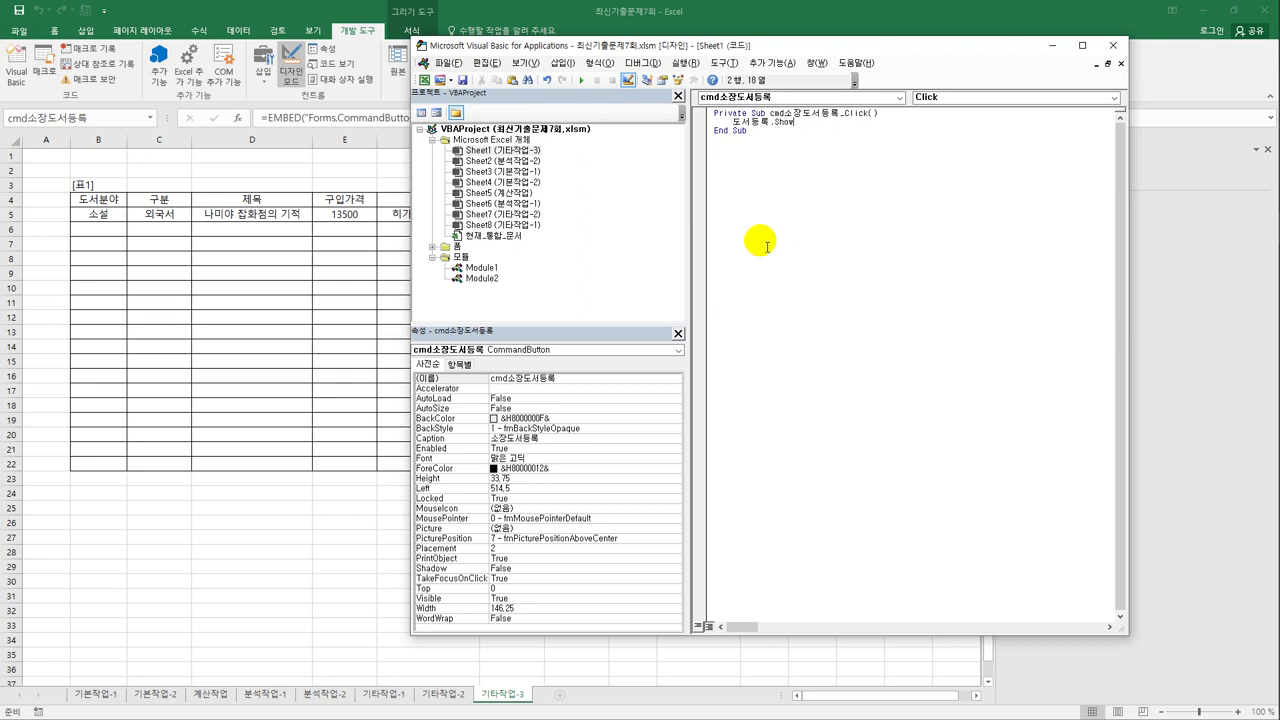
{"action": "key", "text": "Down"}
Open the code of the 도서등록 form and create its UserForm_Initialize procedure.
{"action": "double_click", "coordinate": [445, 247]}
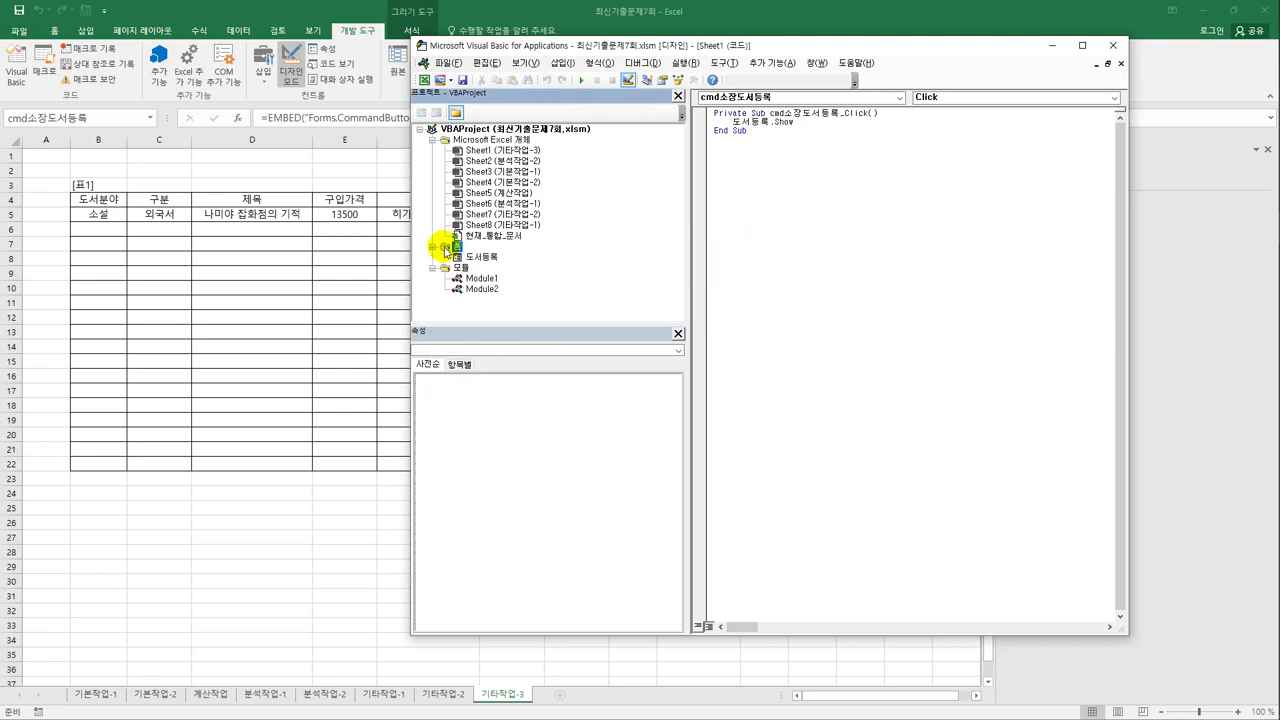
{"action": "left_click", "coordinate": [483, 257]}
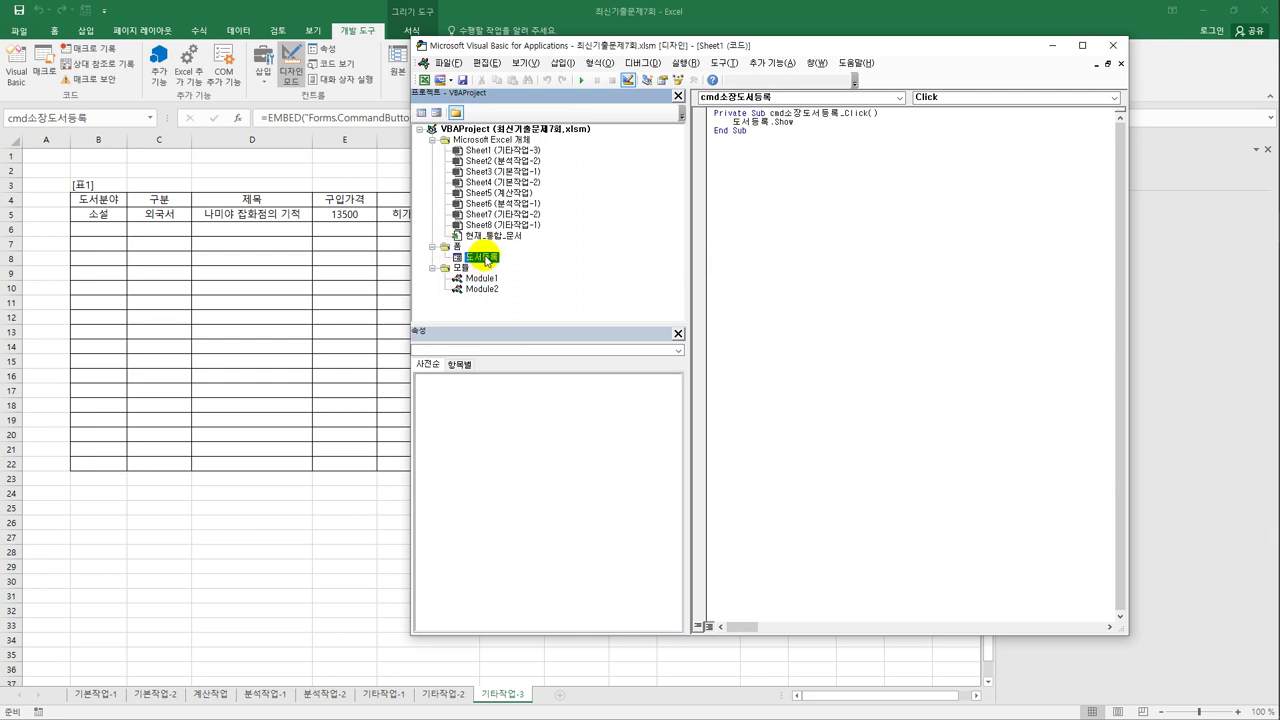
{"action": "double_click", "coordinate": [487, 259]}
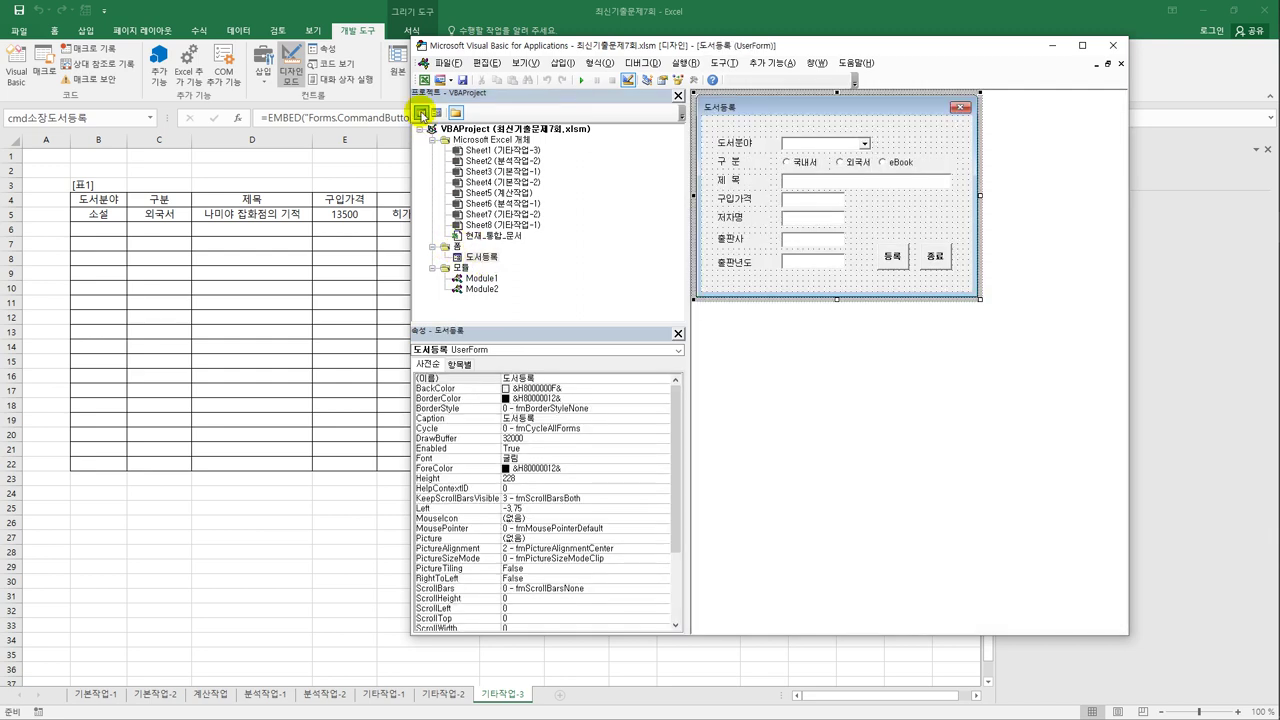
{"action": "left_click", "coordinate": [421, 112]}
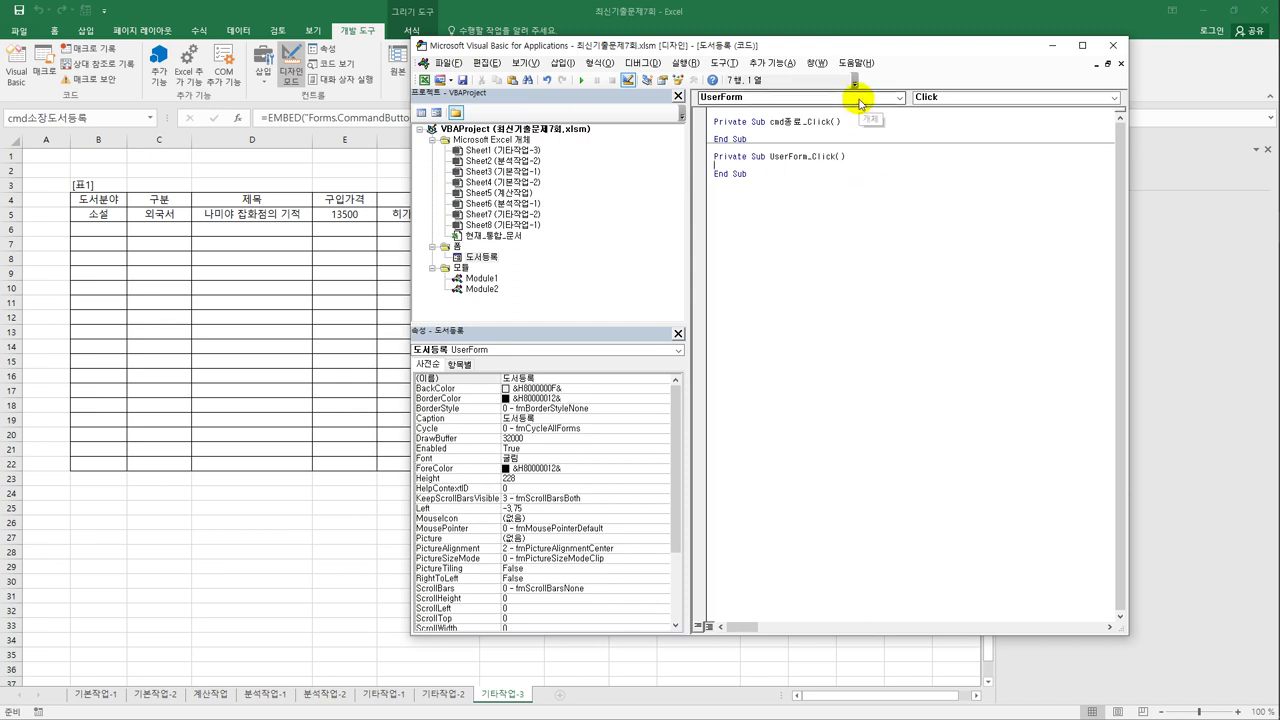
{"action": "left_click", "coordinate": [958, 99]}
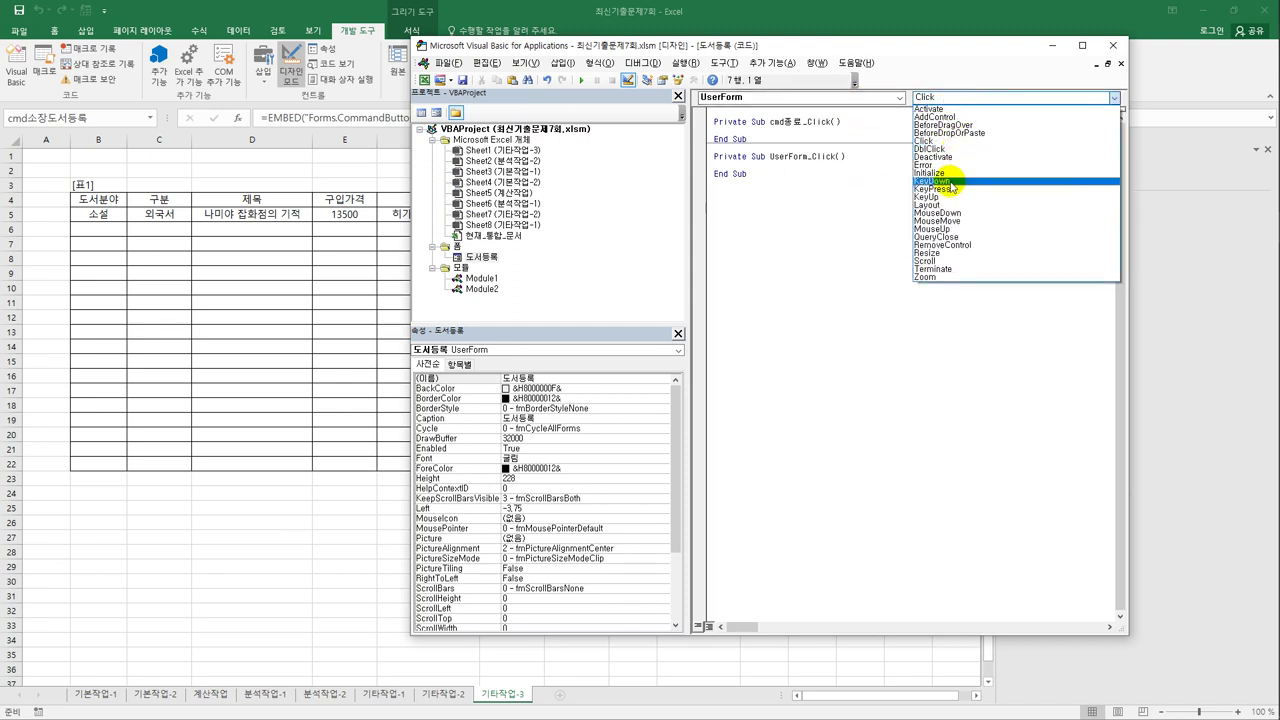
{"action": "left_click", "coordinate": [951, 172]}
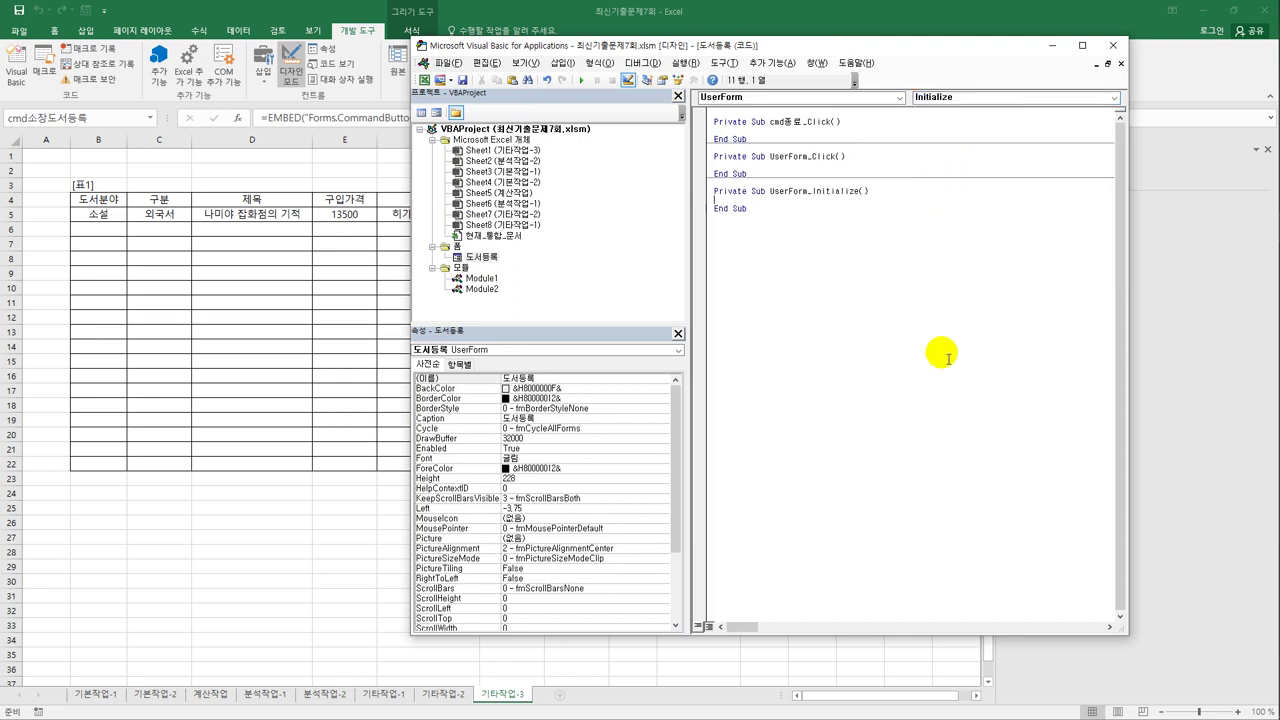
In UserForm_Initialize, write cmb도서분야.RowSource = "J5:J12" to fill the book category combo box.
{"action": "key", "text": "Tab"}
{"action": "type", "text": "cmb"}
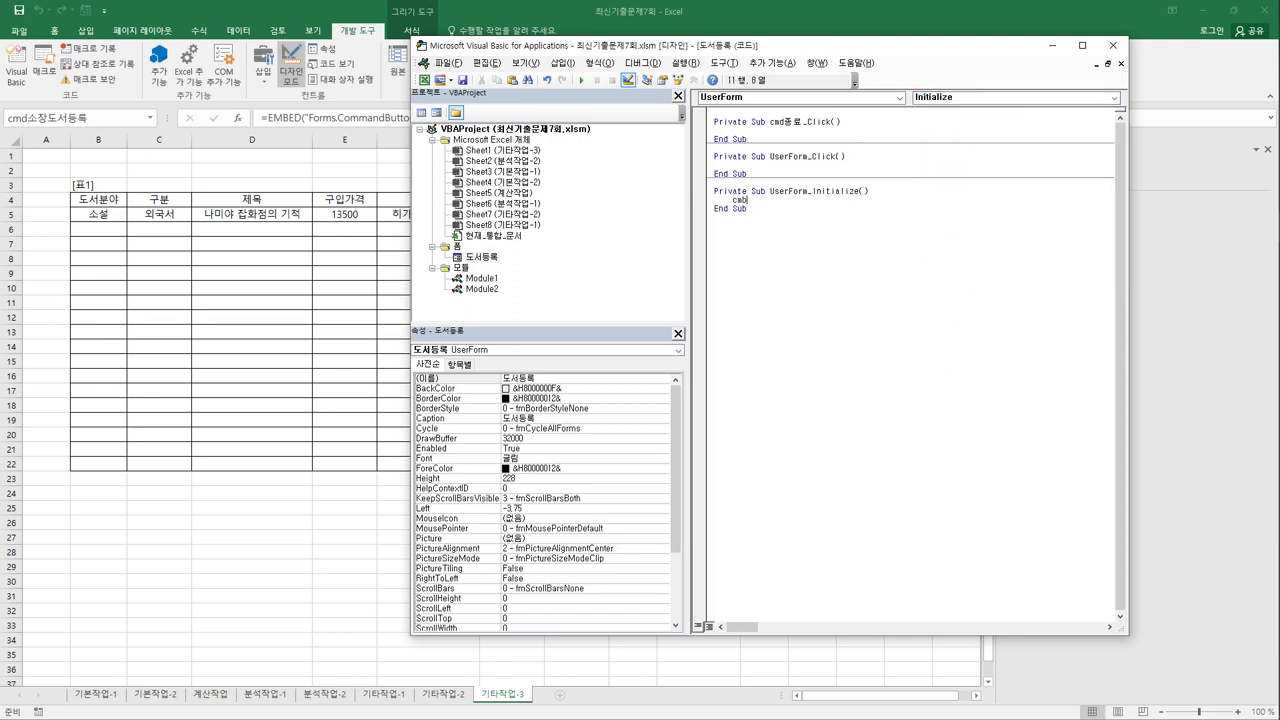
{"action": "type", "text": "도서분야."}
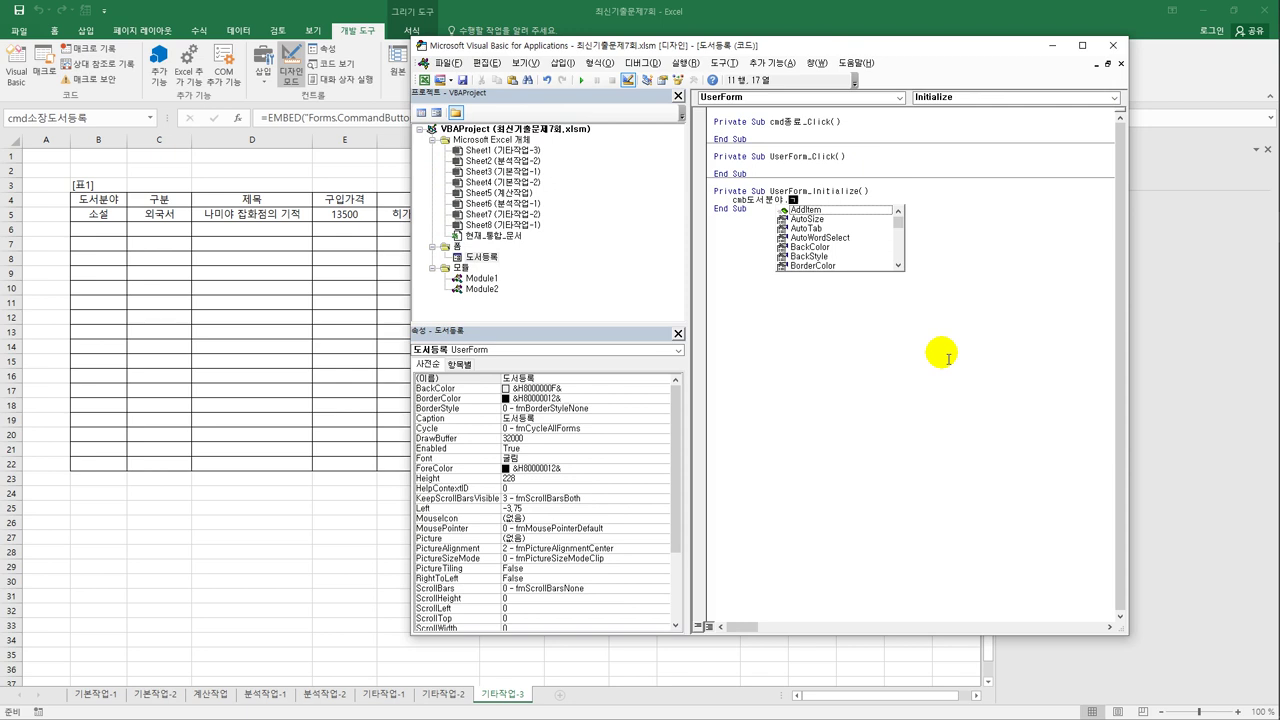
{"action": "type", "text": "RowSource ="}
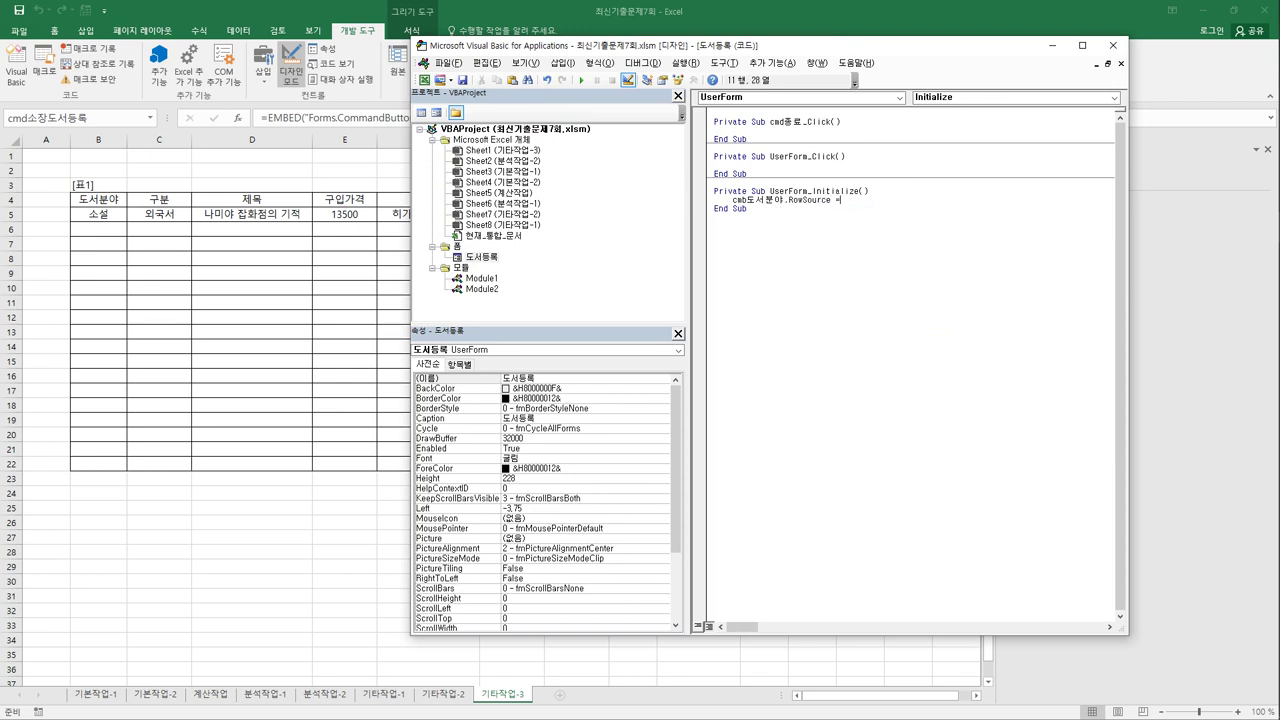
{"action": "type", "text": " \"J5:J12\""}
{"action": "key", "text": "Return"}
Add the line opt국내서 = True to UserForm_Initialize so the domestic book option is selected by default.
{"action": "type", "text": "opt기본서 =true"}
{"action": "key", "text": "Down"}
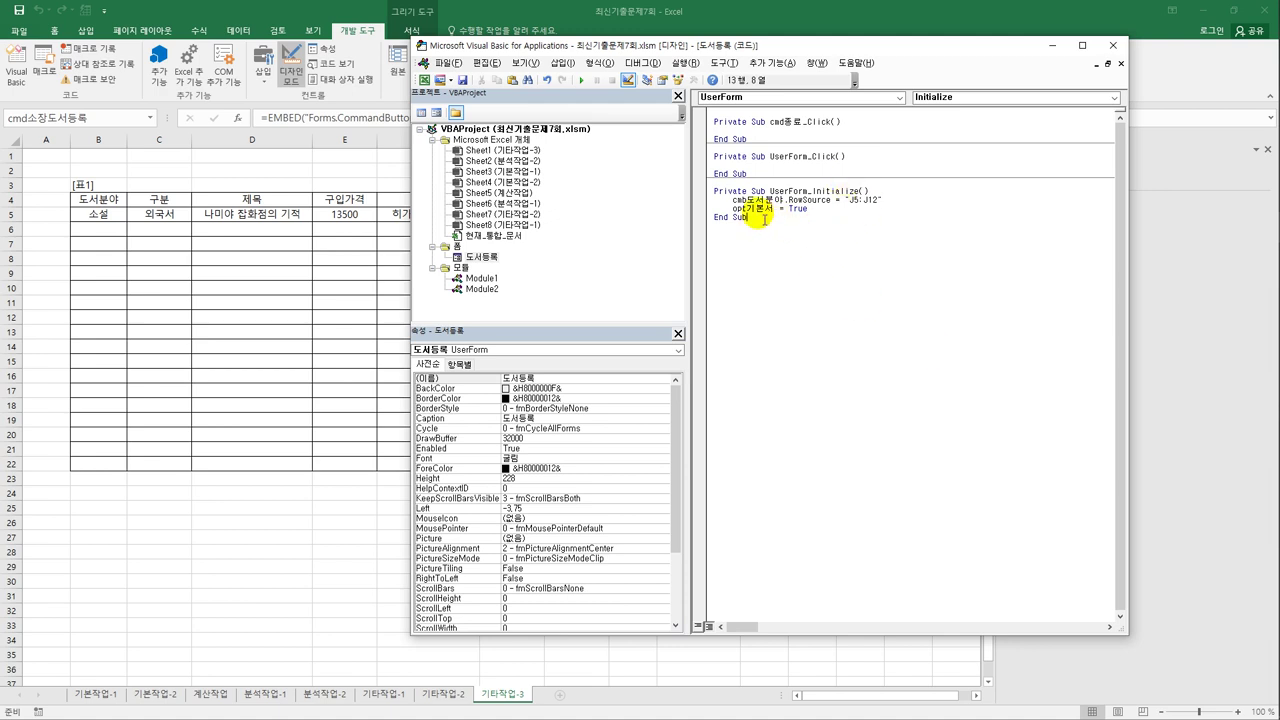
{"action": "key", "text": "Up"}
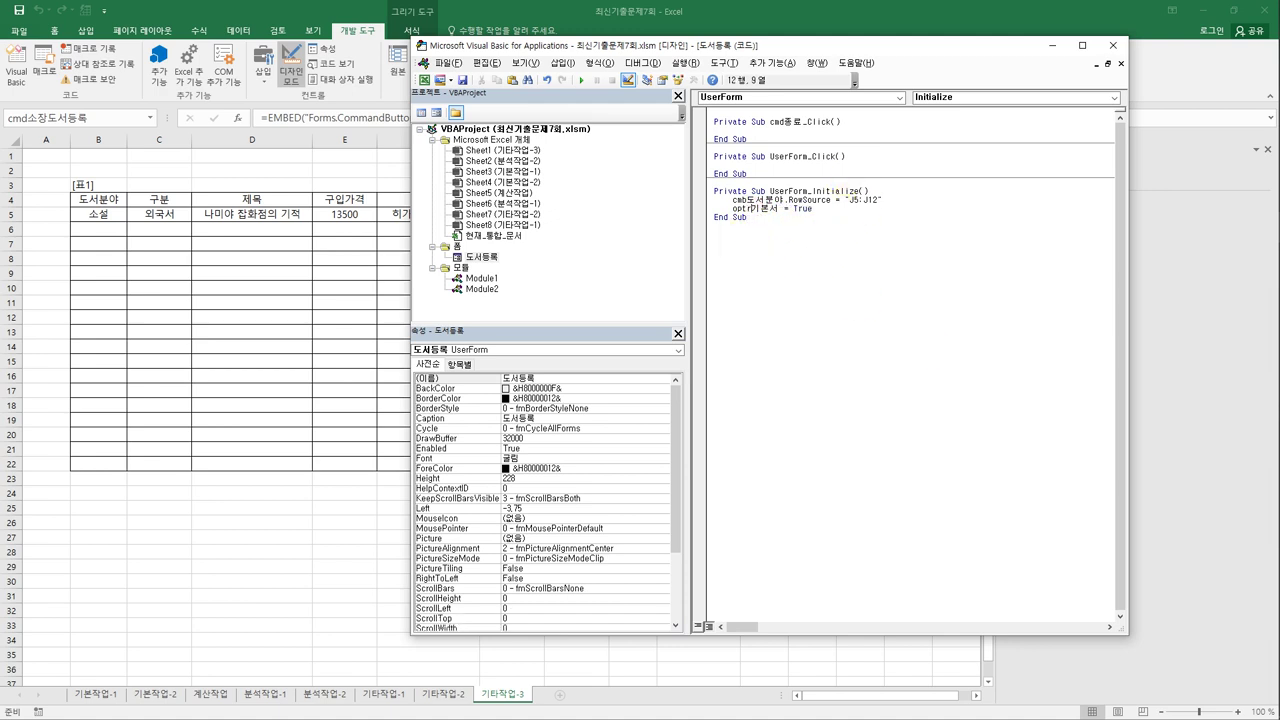
{"action": "type", "text": "rn"}
{"action": "key", "text": "BackSpace"}
{"action": "key", "text": "BackSpace"}
{"action": "type", "text": "구"}
{"action": "type", "text": "내서"}
{"action": "key", "text": "Delete"}
{"action": "key", "text": "Delete"}
{"action": "key", "text": "Delete"}
{"action": "key", "text": "Down"}
In cmd종료_Click, write MsgBox Now(), , "폼을 종료합니다." to show the current date and time with that title.
{"action": "left_click", "coordinate": [881, 101]}
{"action": "left_click", "coordinate": [858, 133]}
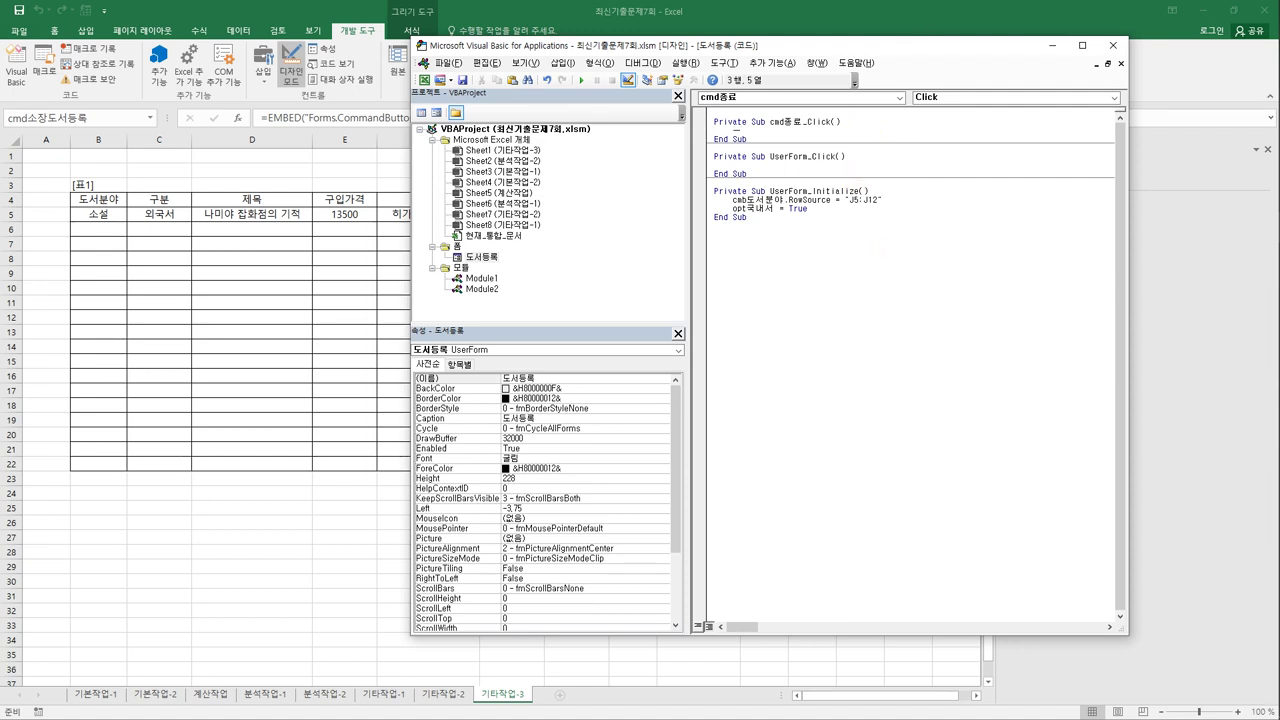
{"action": "type", "text": "msgbox "}
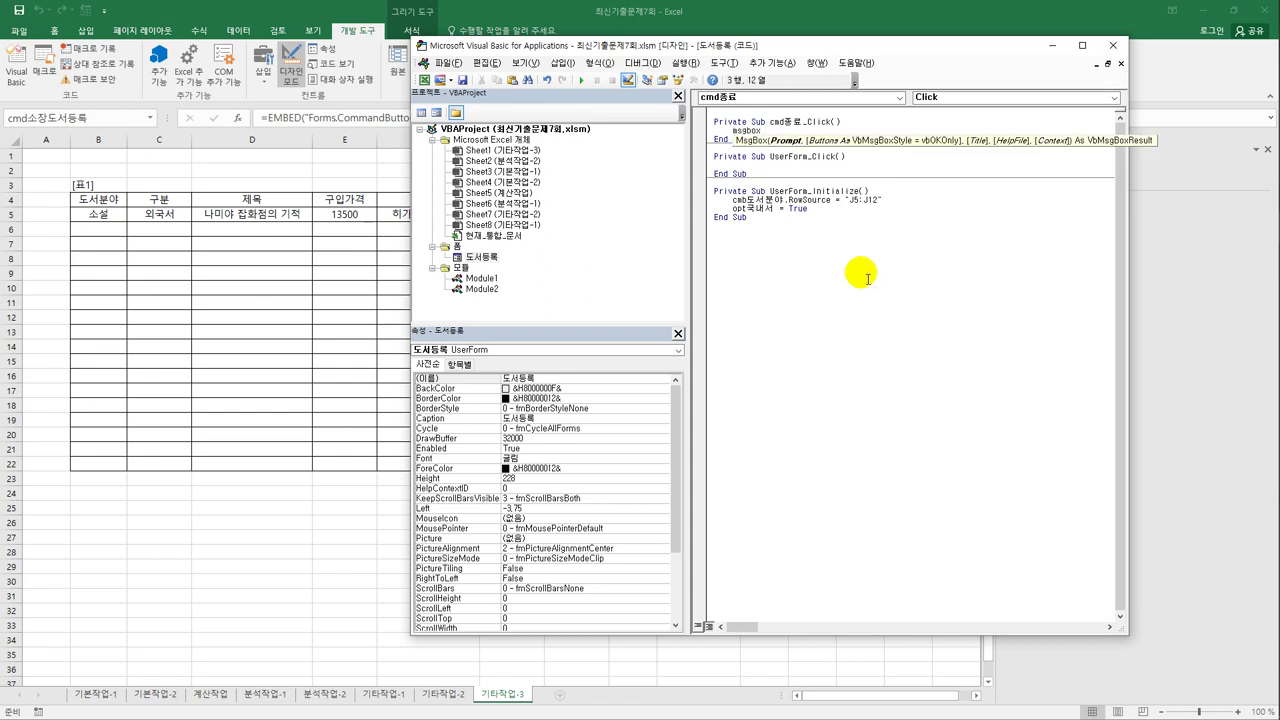
{"action": "type", "text": "no"}
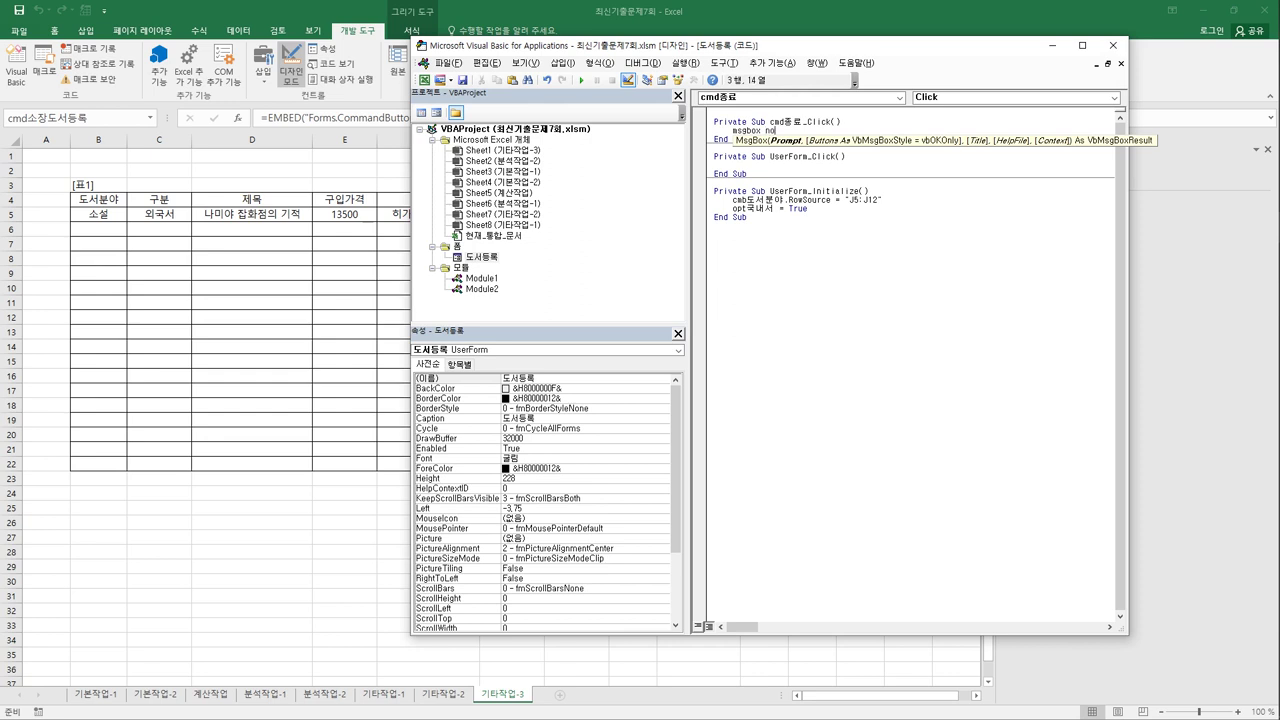
{"action": "type", "text": "w(),"}
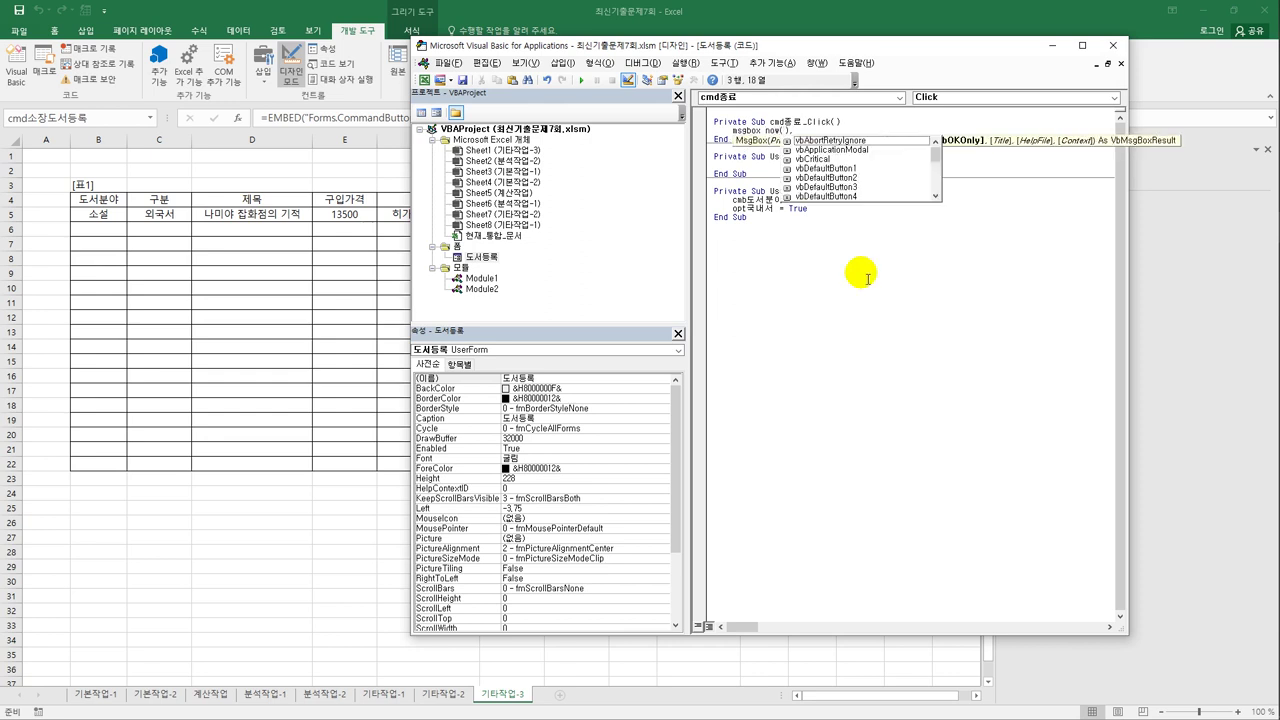
{"action": "type", "text": ","}
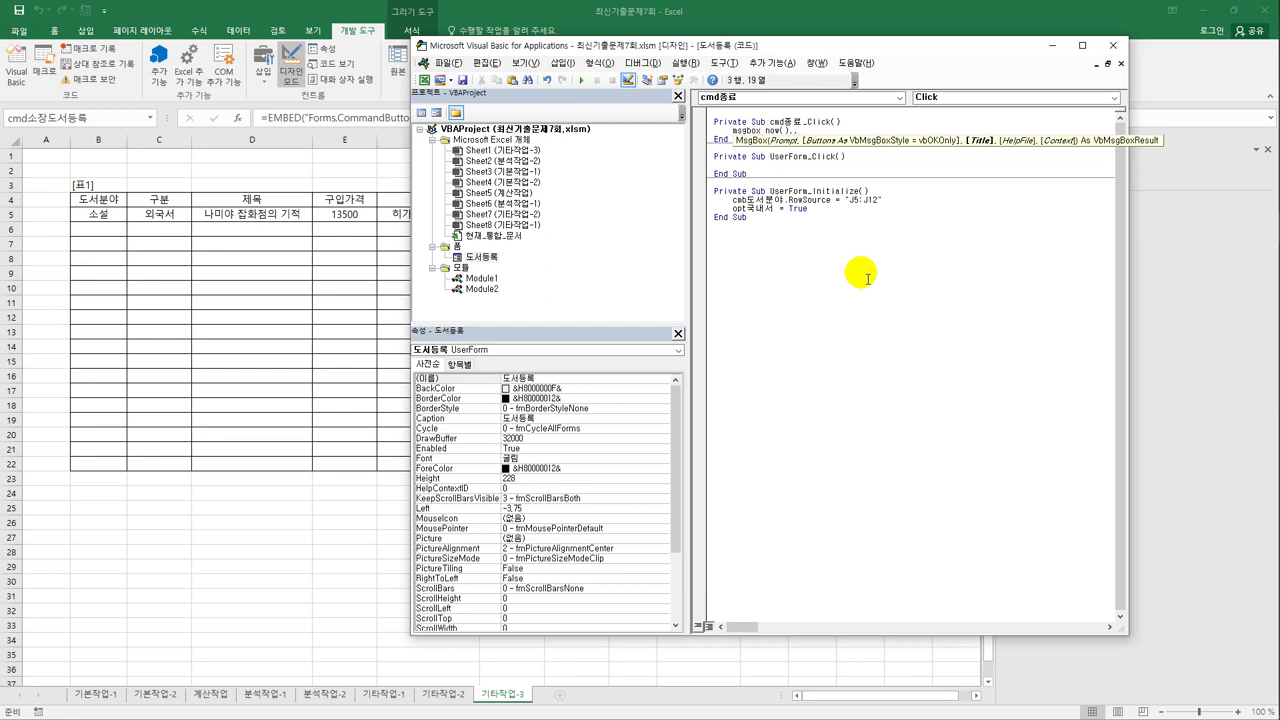
{"action": "type", "text": "\"폼을 종료합니"}
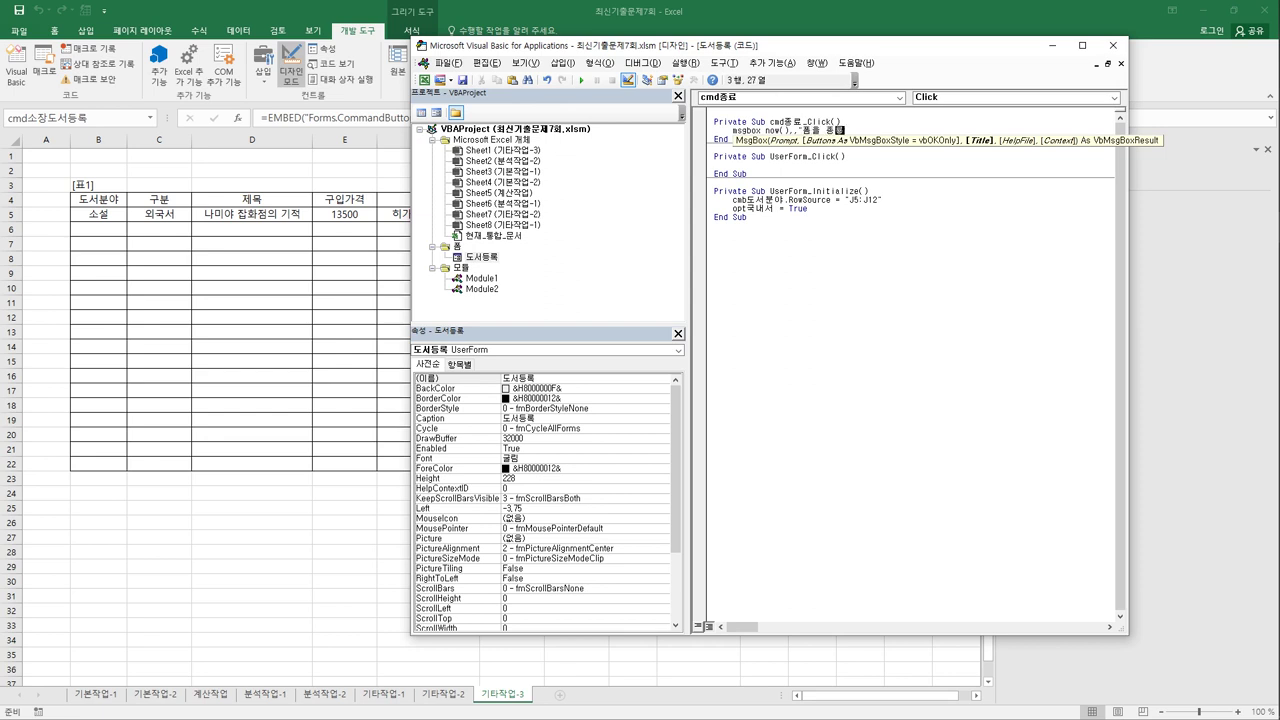
{"action": "key", "text": "BackSpace"}
{"action": "key", "text": "BackSpace"}
{"action": "type", "text": "니다.\""}
{"action": "key", "text": "Return"}
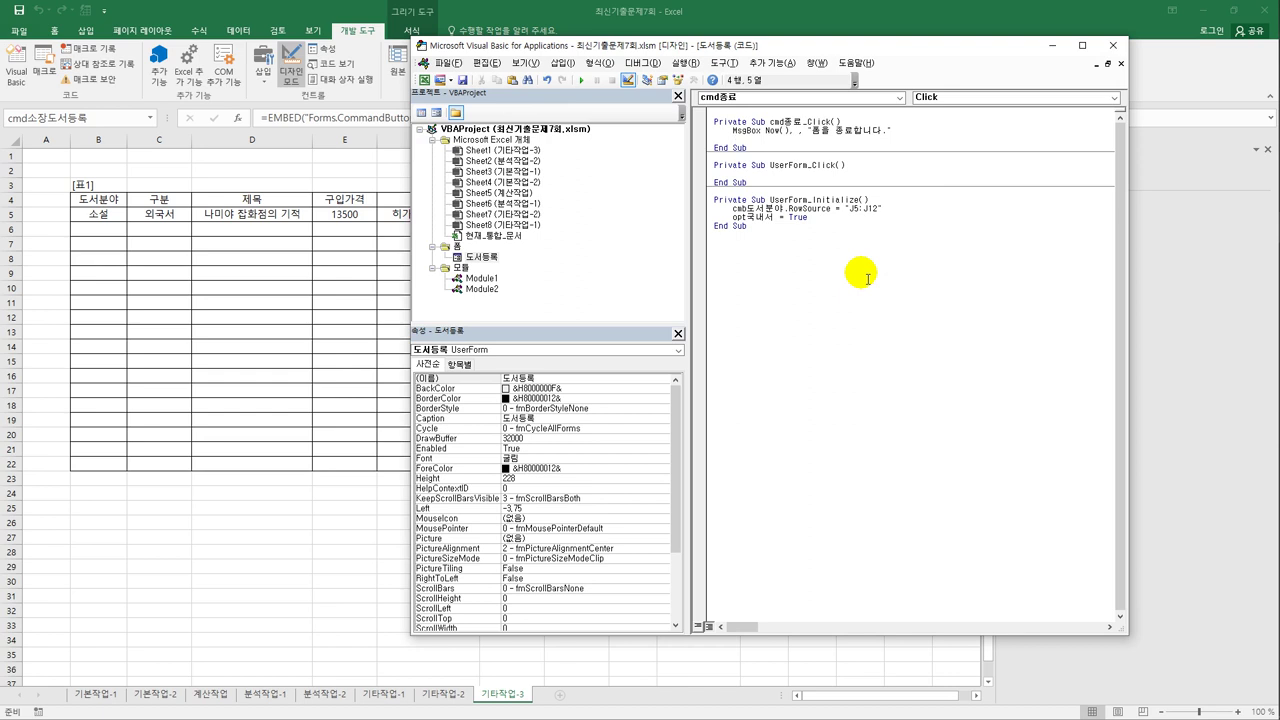
Add Unload Me below the message box line in cmd종료_Click to close the form.
{"action": "type", "text": "ㅑ"}
{"action": "type", "text": "unloa"}
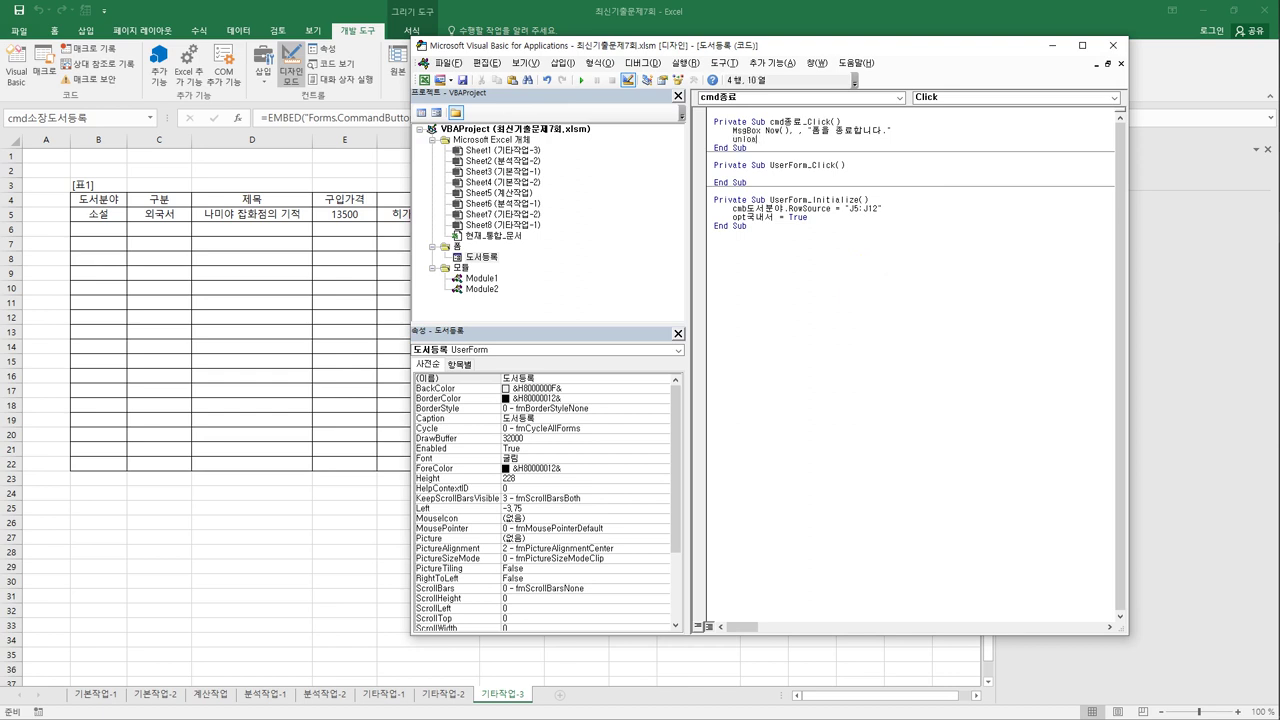
{"action": "type", "text": "d Me"}
{"action": "key", "text": "Down"}
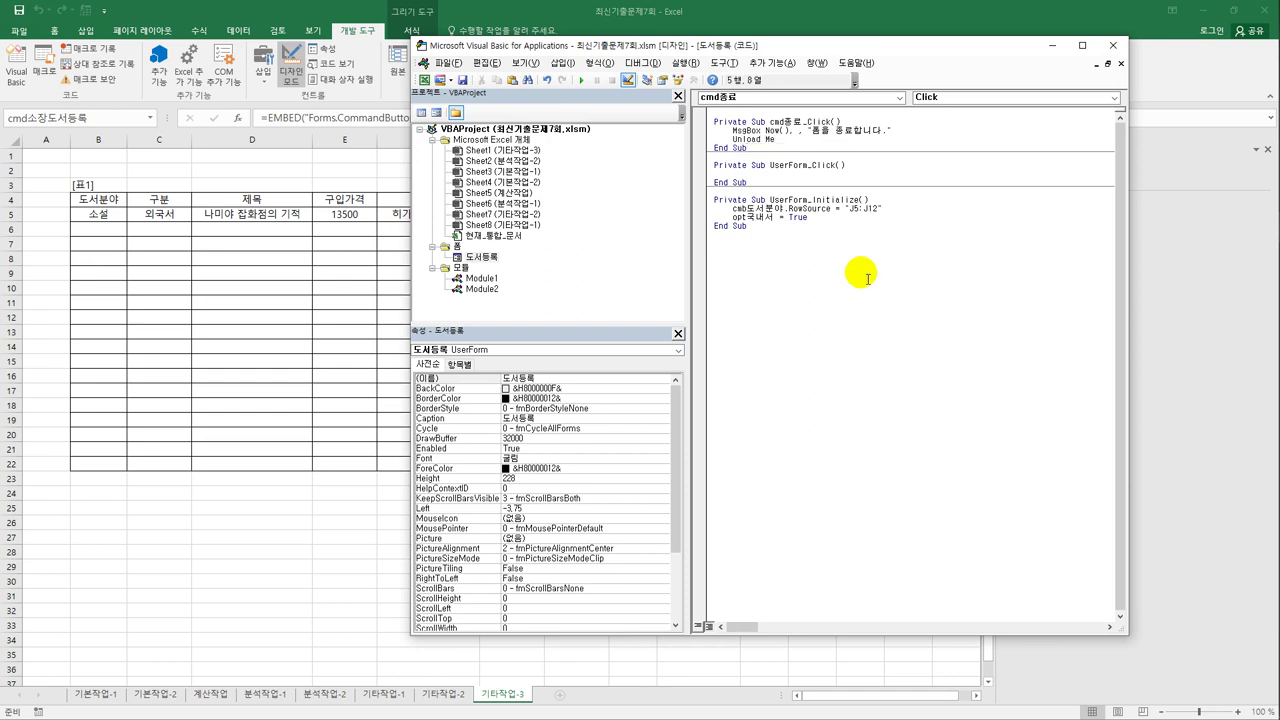
Create the Click event procedure for the cmd등록 button in the form's code.
{"action": "left_click", "coordinate": [857, 97]}
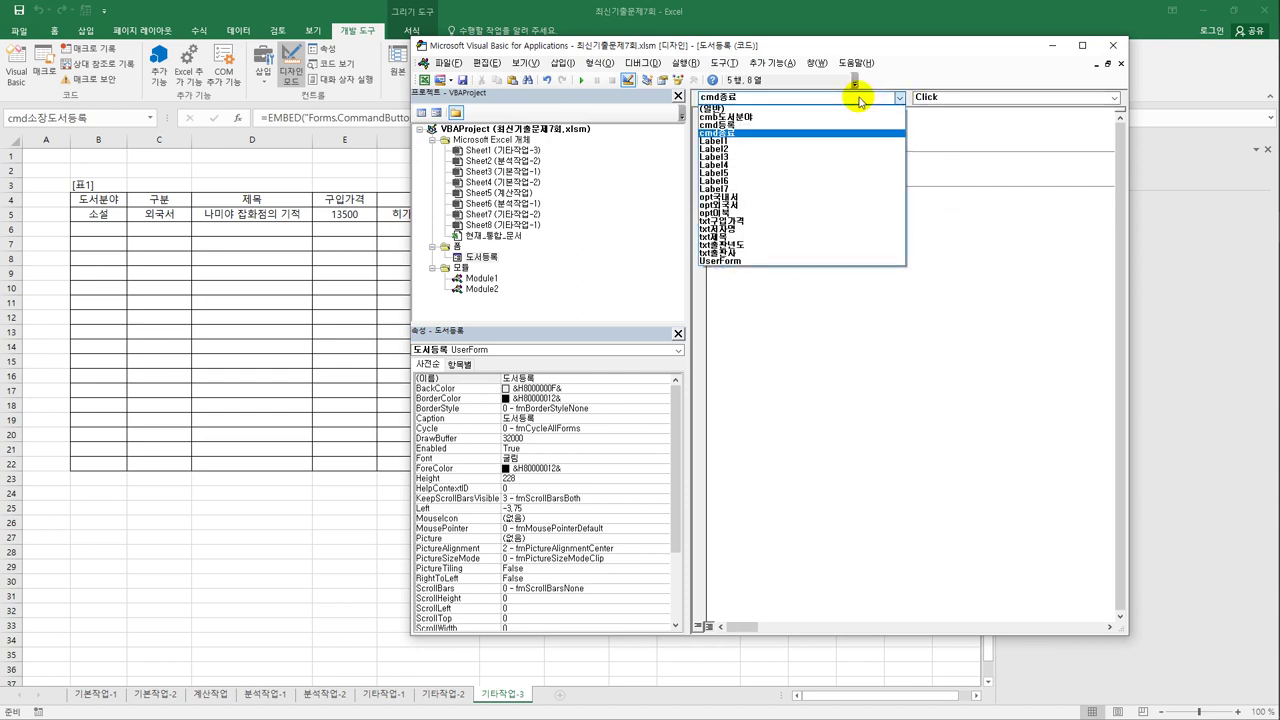
{"action": "left_click", "coordinate": [858, 124]}
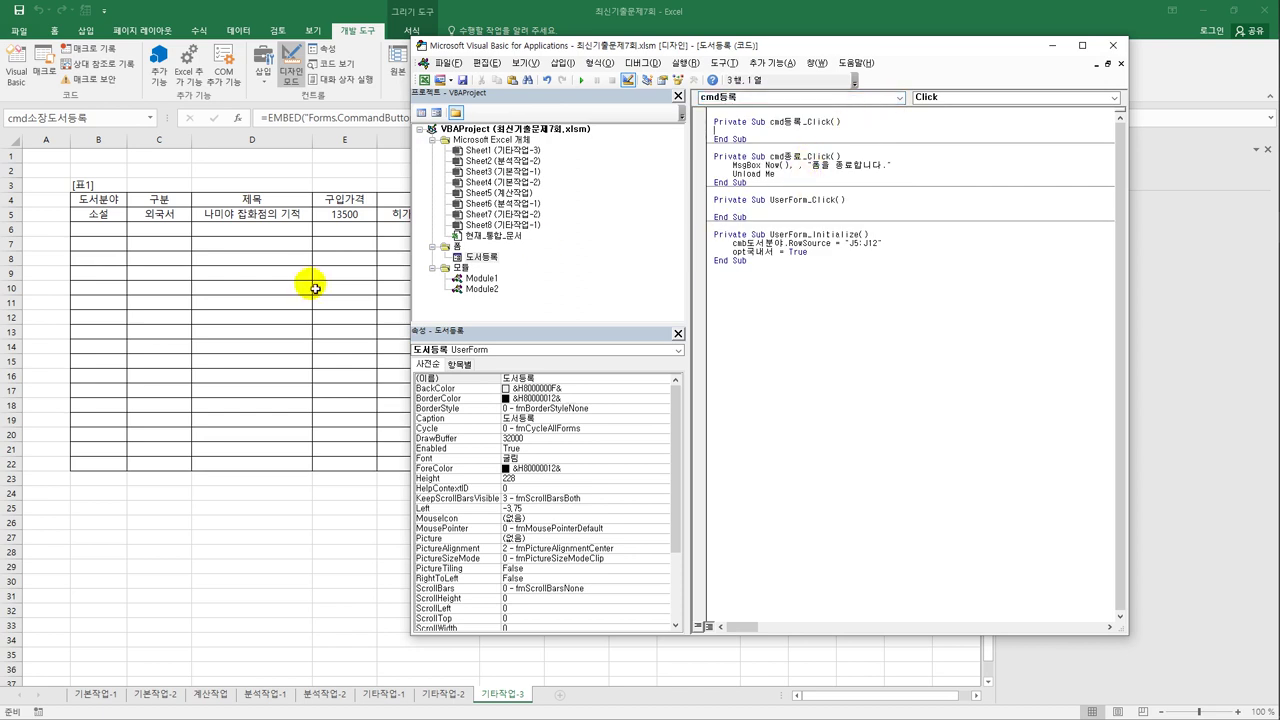
Turn off design mode on the 기타작업-3 sheet and open the 도서등록 form from the 소장도서등록 button.
{"action": "left_click", "coordinate": [362, 321]}
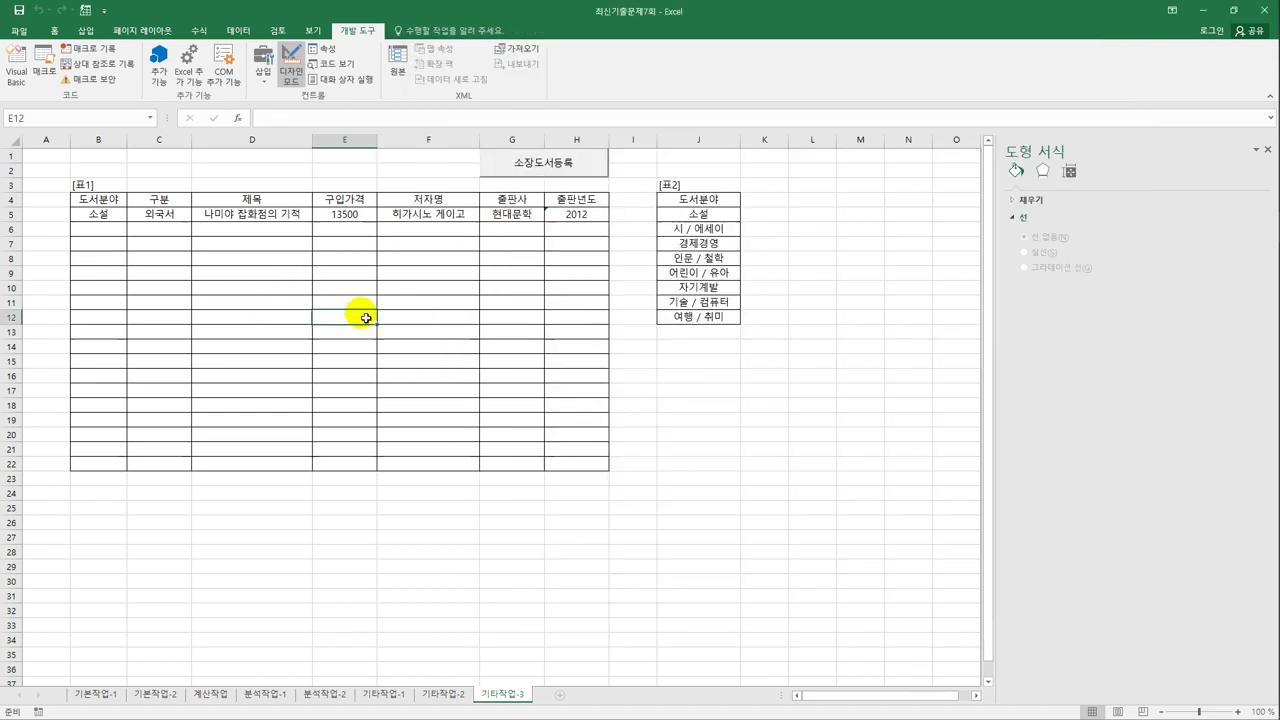
{"action": "left_click", "coordinate": [290, 62]}
{"action": "left_click", "coordinate": [496, 157]}
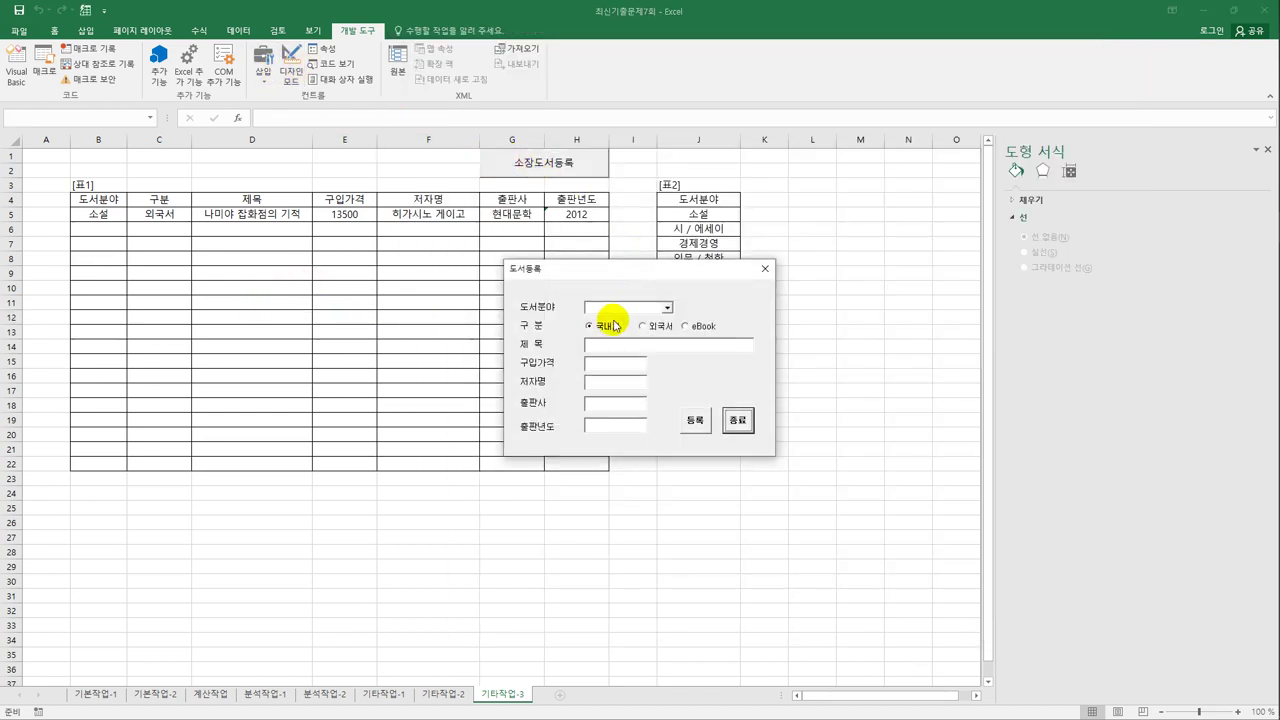
Test the form by choosing 시 / 에세이 as 도서분야 and 국내서 as 구분, check its text fields, and close it.
{"action": "left_click", "coordinate": [668, 308]}
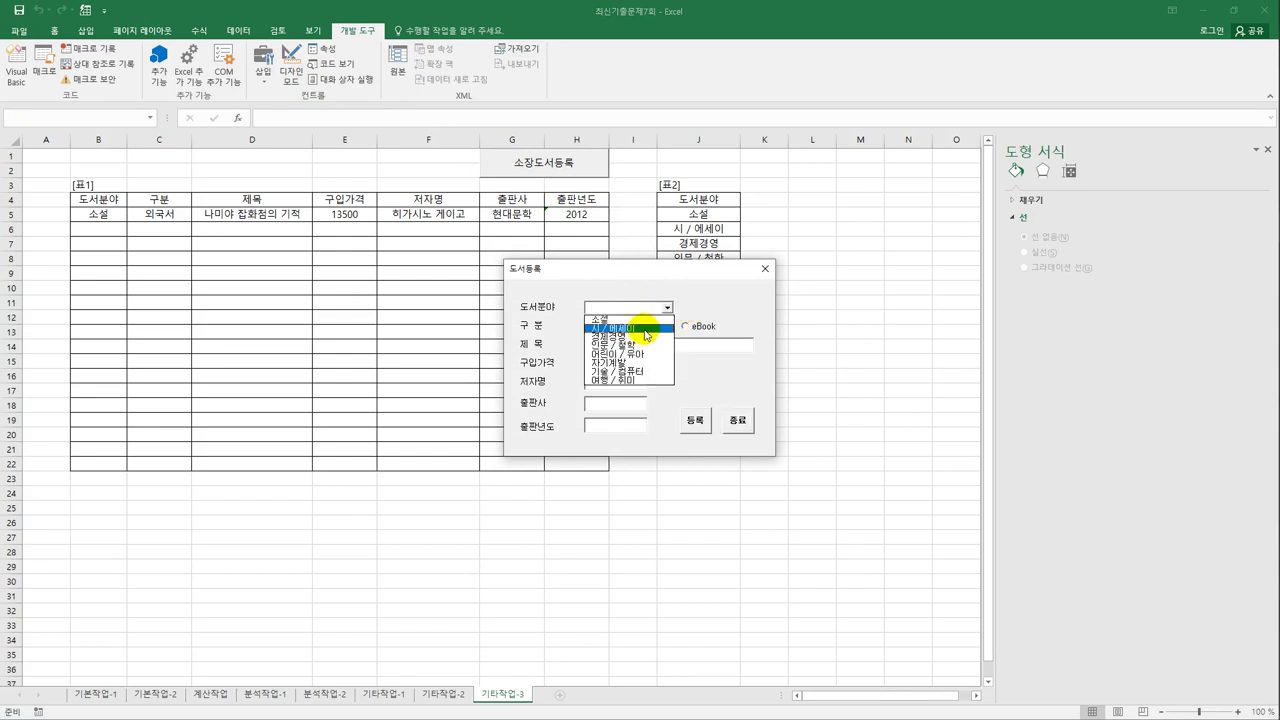
{"action": "left_click", "coordinate": [646, 329]}
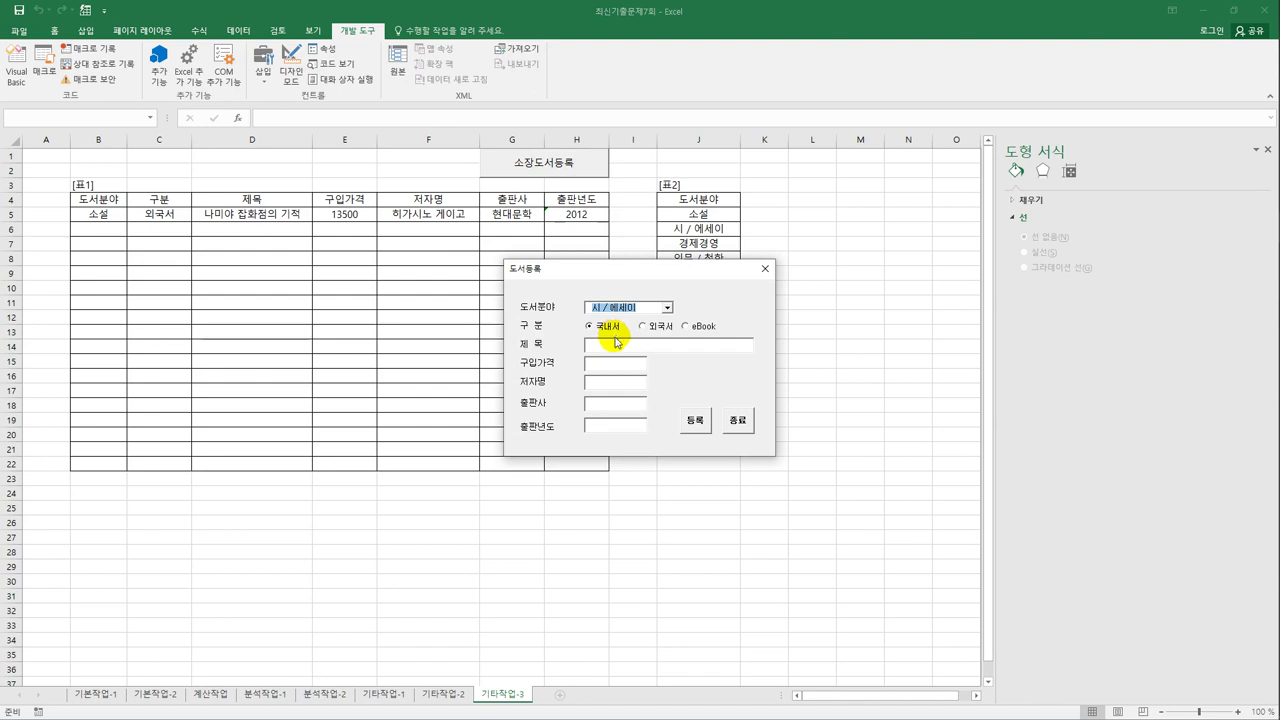
{"action": "left_click", "coordinate": [670, 330]}
{"action": "left_click", "coordinate": [606, 326]}
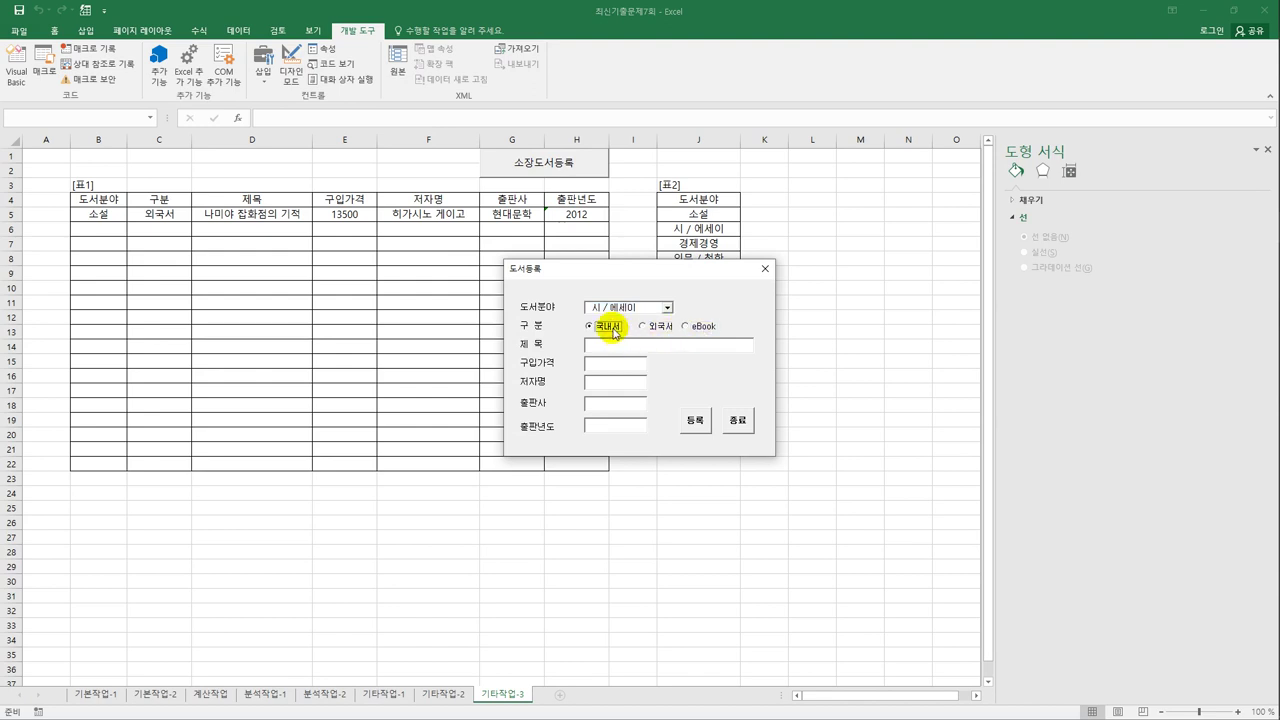
{"action": "left_click", "coordinate": [612, 348]}
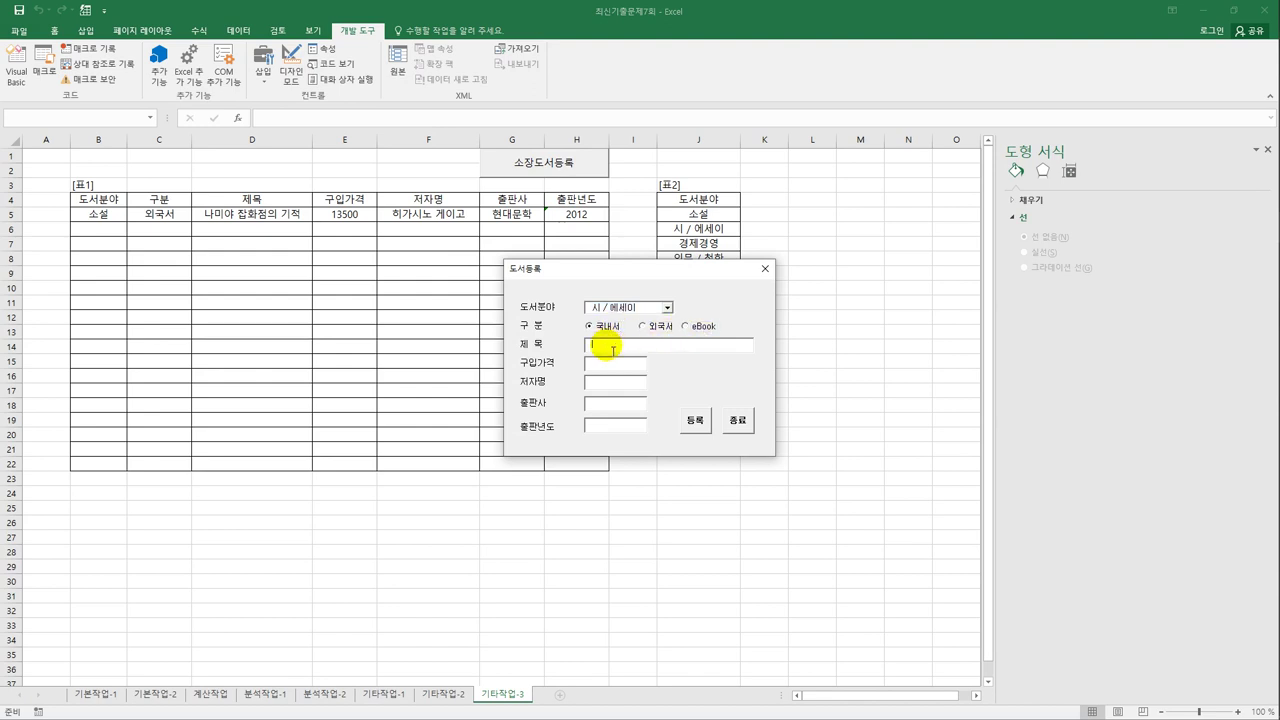
{"action": "left_click", "coordinate": [607, 412]}
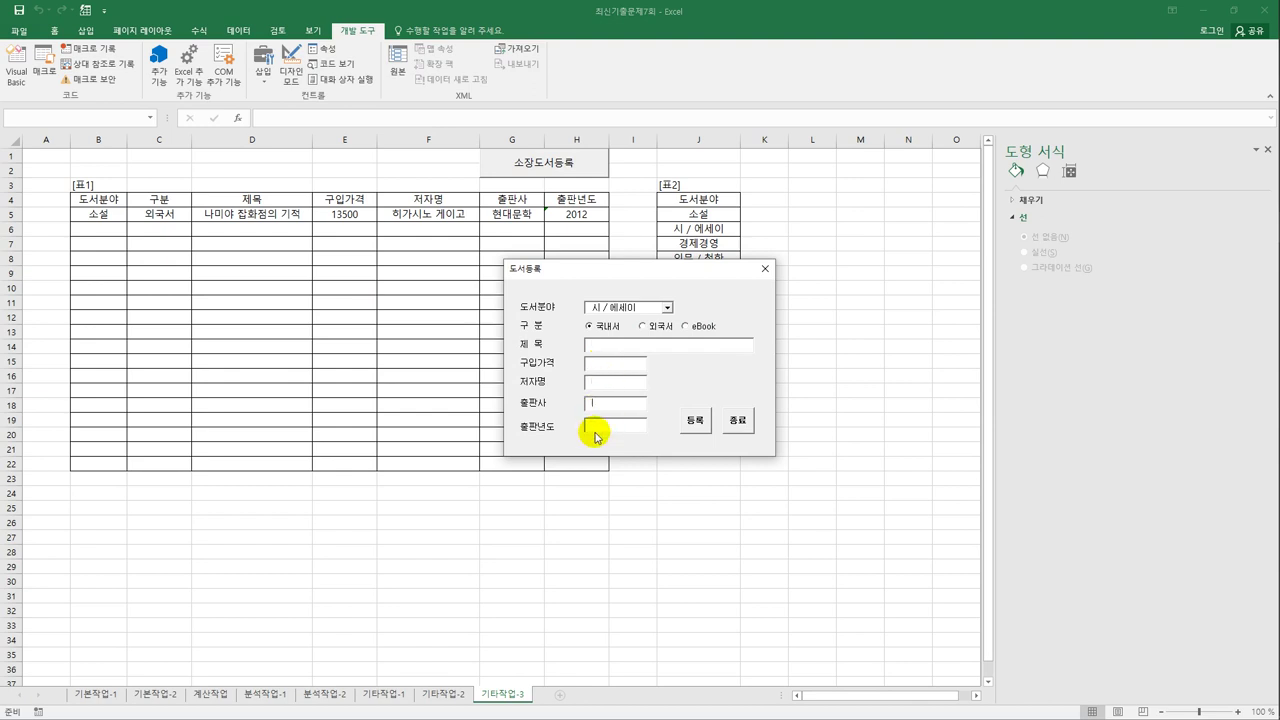
{"action": "left_click", "coordinate": [595, 433]}
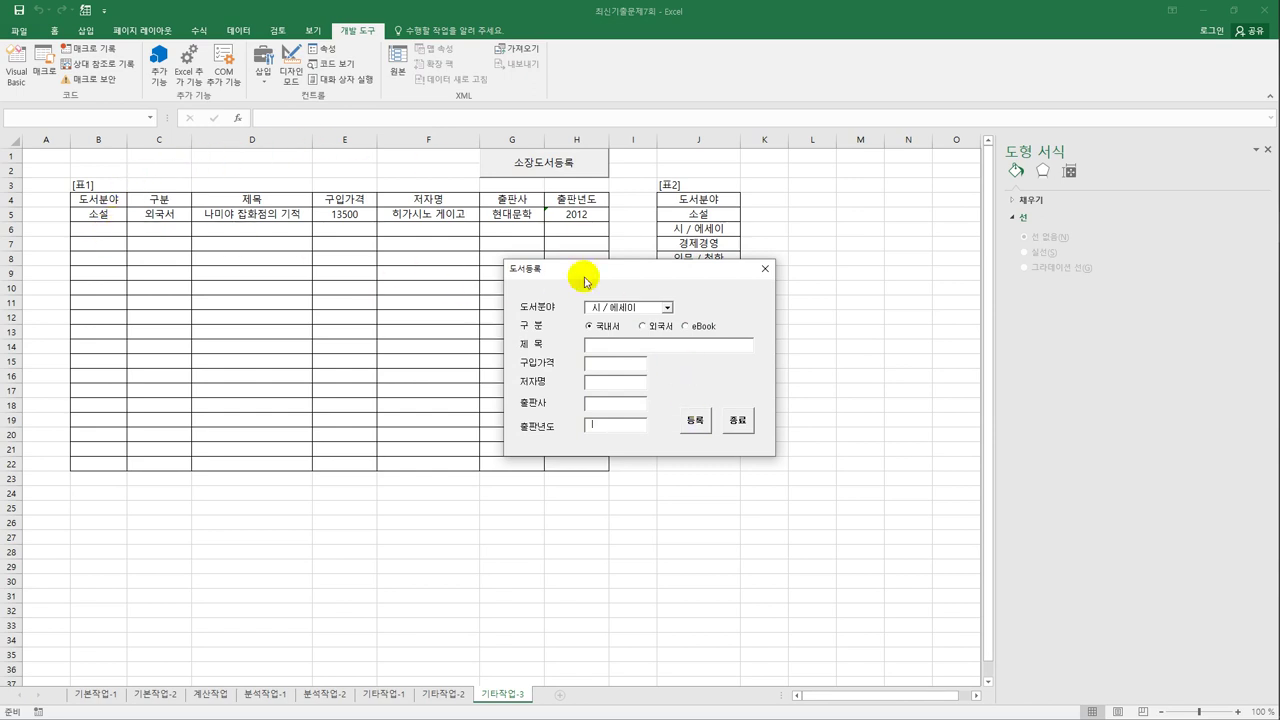
{"action": "left_click", "coordinate": [765, 268]}
{"action": "left_click", "coordinate": [813, 291]}
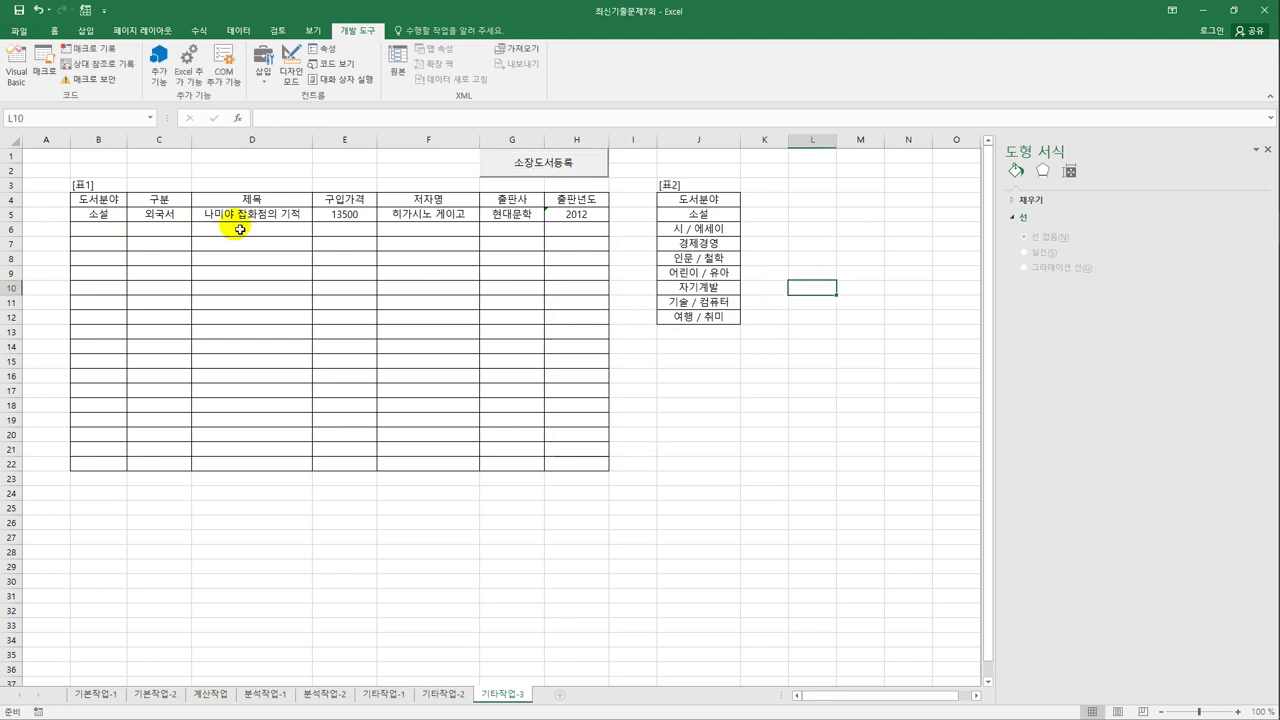
Examine the [표1] block from its label through the first record, and the first empty row at B6.
{"action": "left_click", "coordinate": [93, 201]}
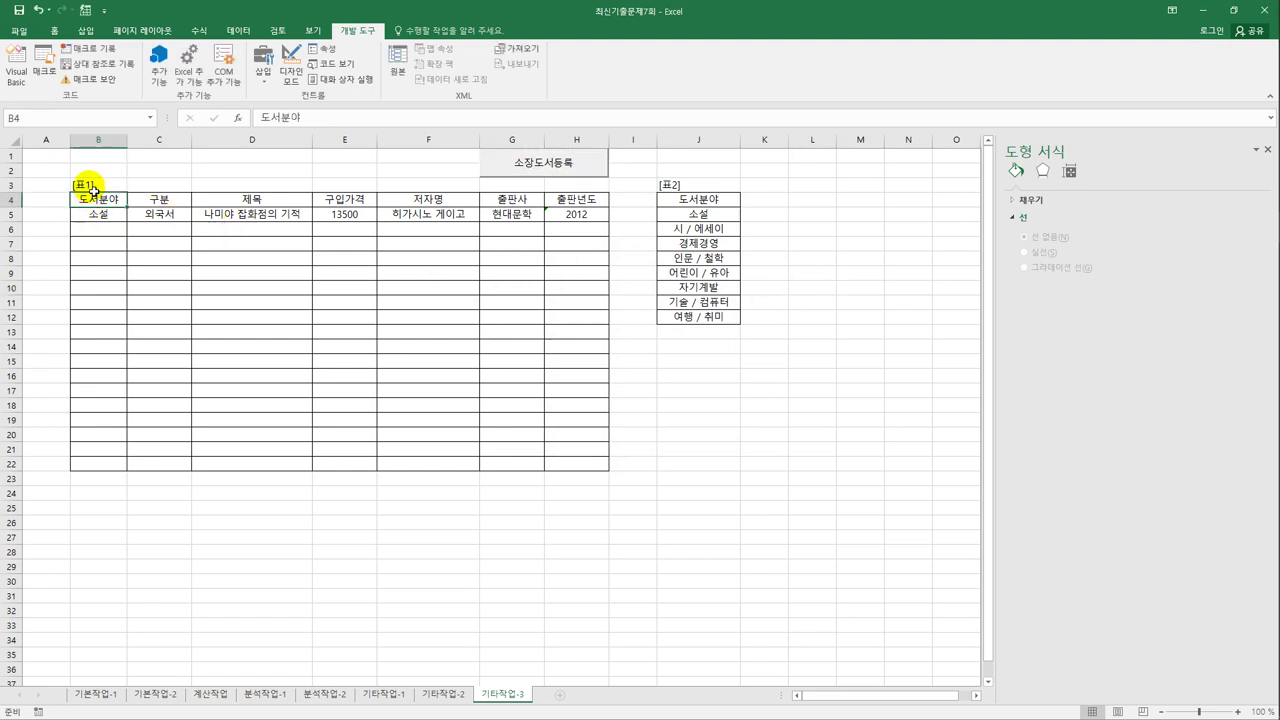
{"action": "mouse_move", "coordinate": [93, 188]}
{"action": "left_mouse_down"}
{"action": "mouse_move", "coordinate": [94, 200]}
{"action": "mouse_move", "coordinate": [559, 218]}
{"action": "left_mouse_up"}
{"action": "left_click", "coordinate": [103, 233]}
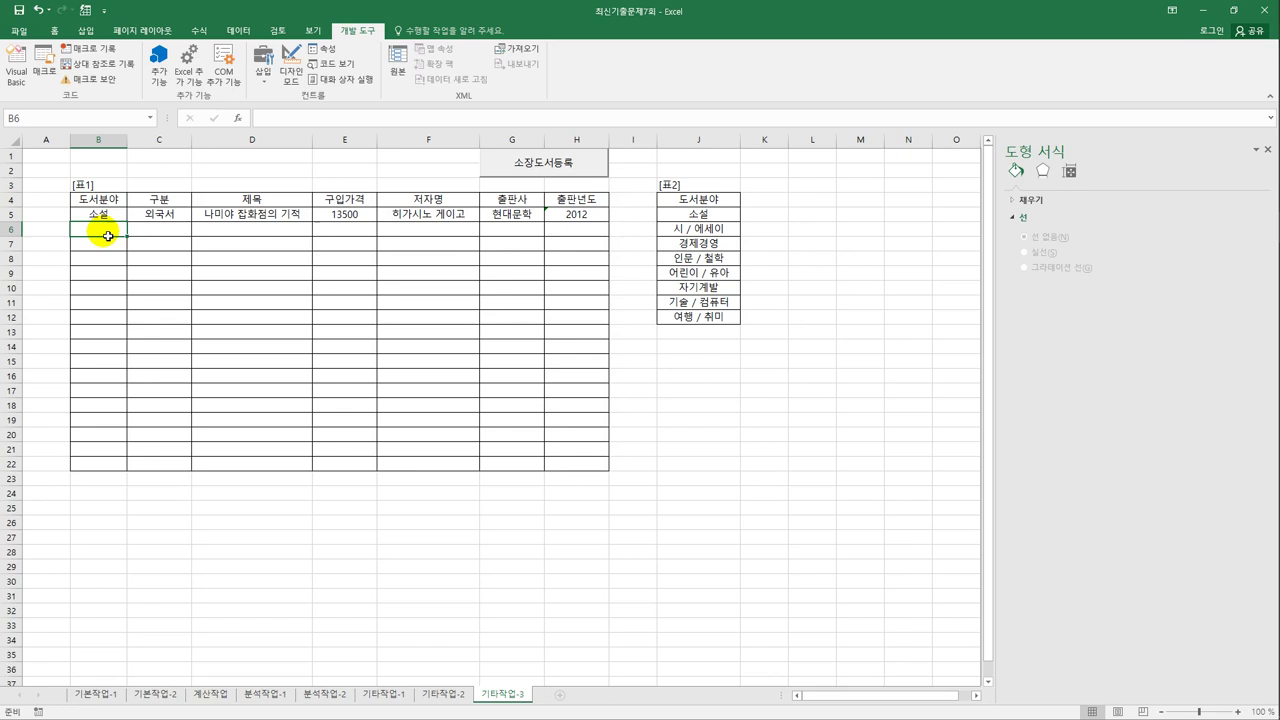
In cmd등록_Click, write i = Range("B4").CurrentRegion.Rows.Count + 3 to calculate the next input row.
{"action": "left_click", "coordinate": [17, 68]}
{"action": "double_click", "coordinate": [892, 256]}
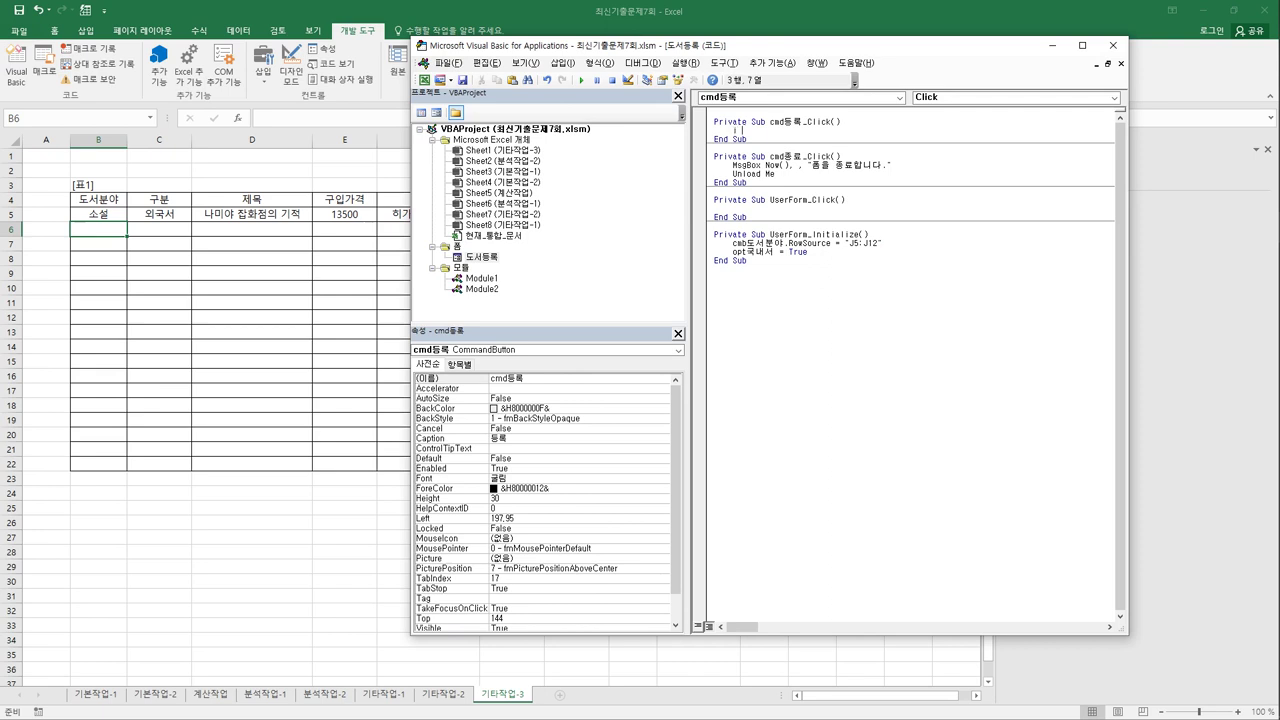
{"action": "type", "text": "= range(\"B"}
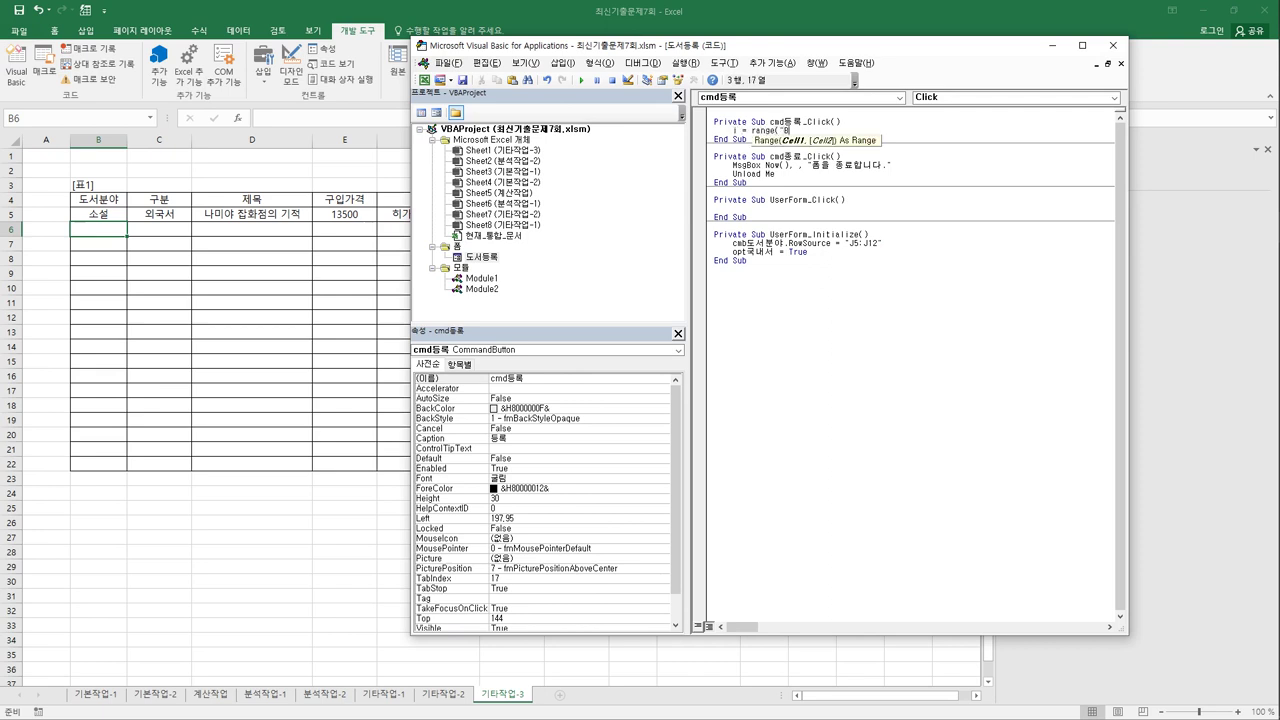
{"action": "type", "text": "4\").cu"}
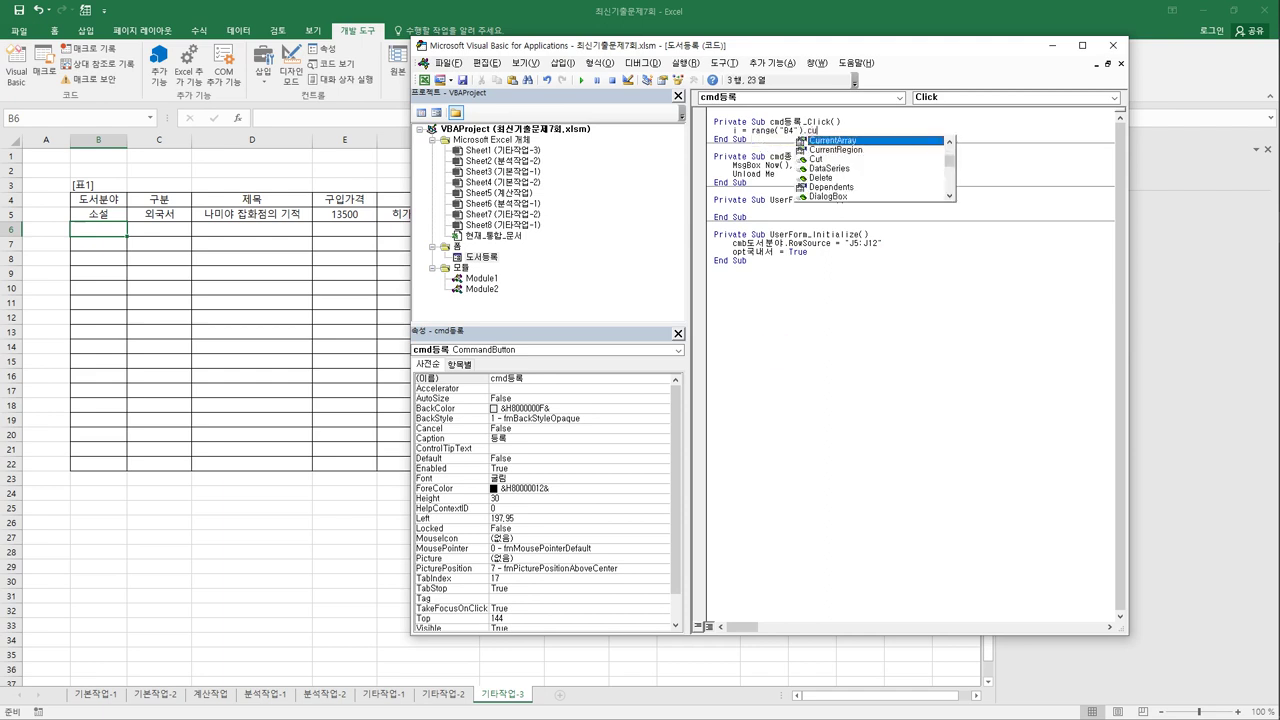
{"action": "key", "text": "Down"}
{"action": "key", "text": "Tab"}
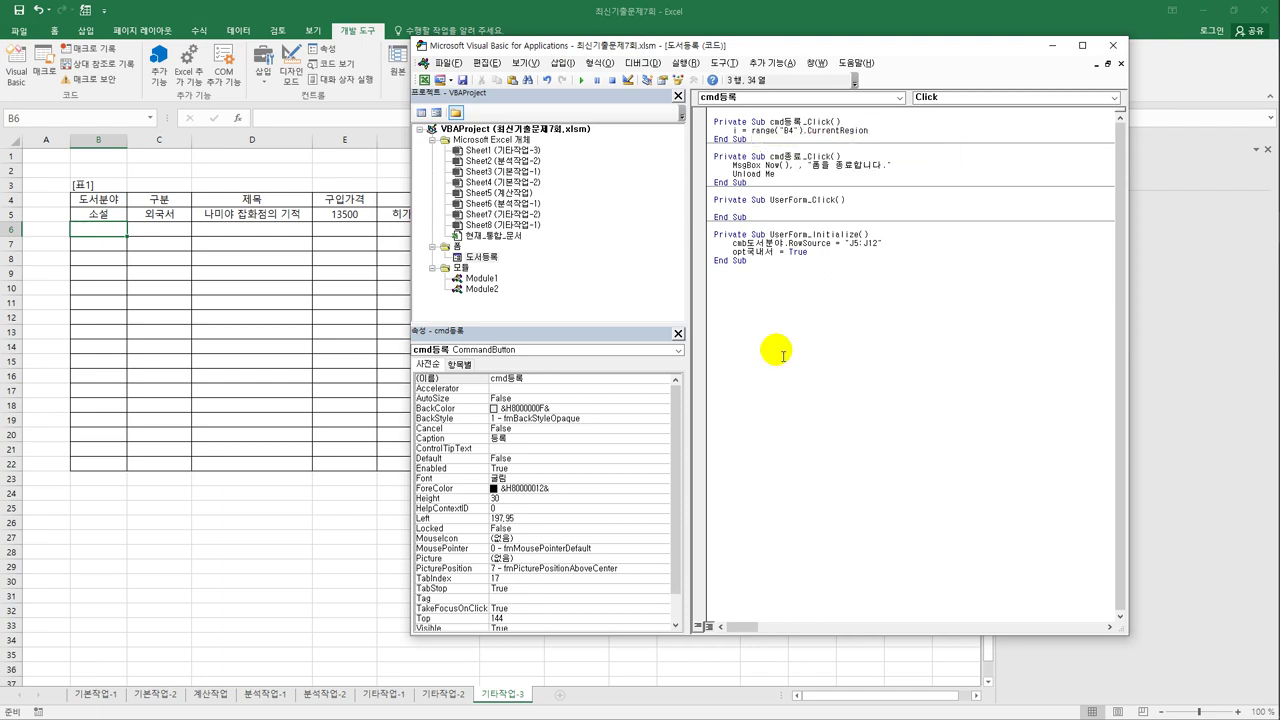
{"action": "type", "text": ".Rows.coun"}
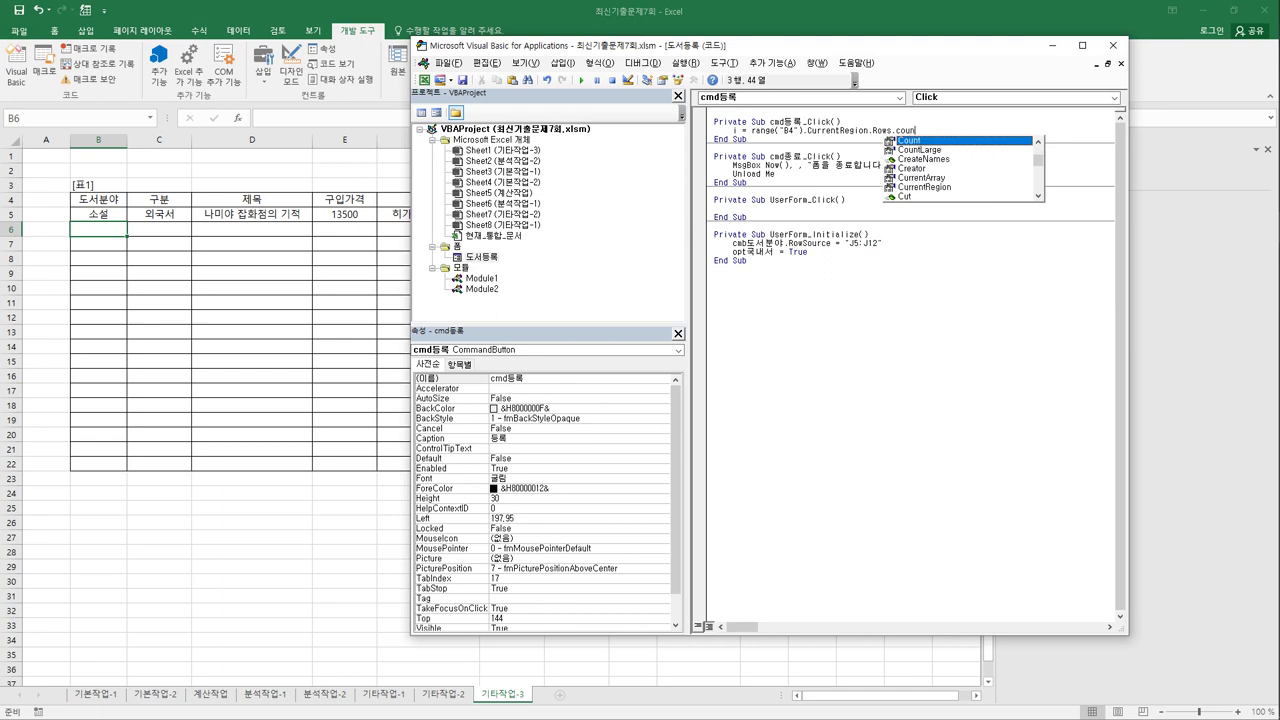
{"action": "type", "text": " + "}
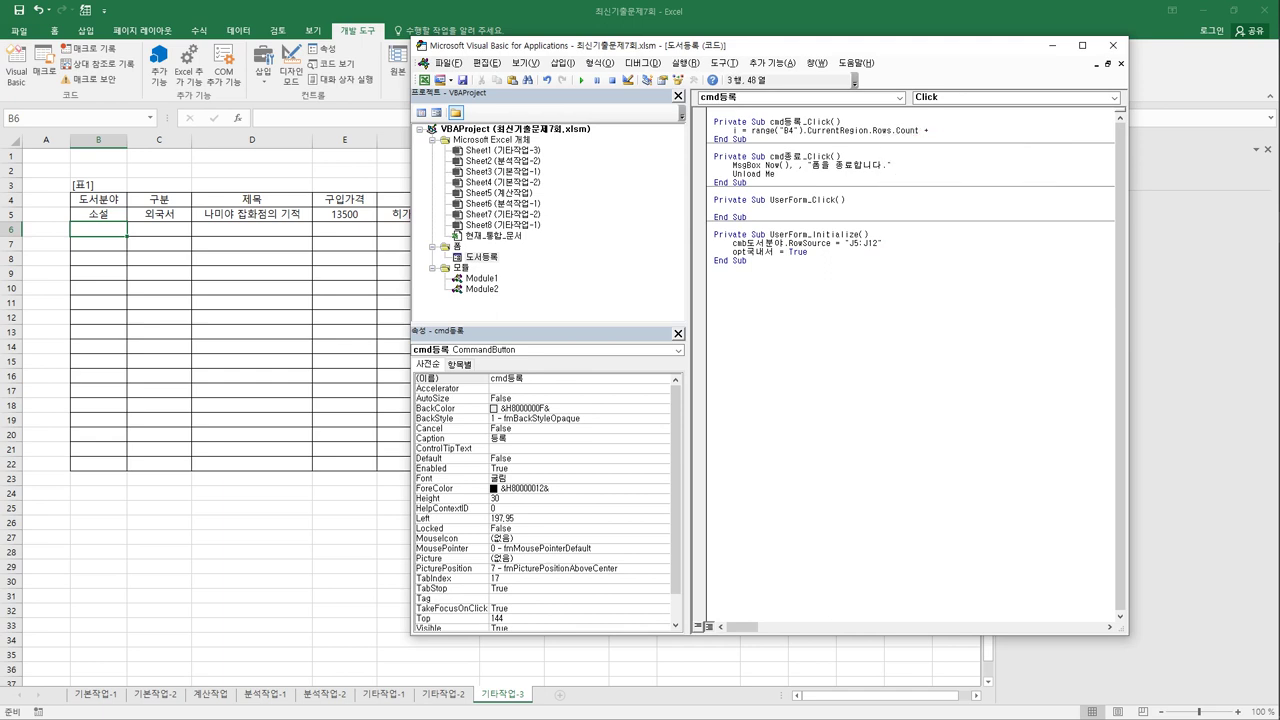
{"action": "type", "text": "3"}
{"action": "key", "text": "Return"}
{"action": "key", "text": "Return"}
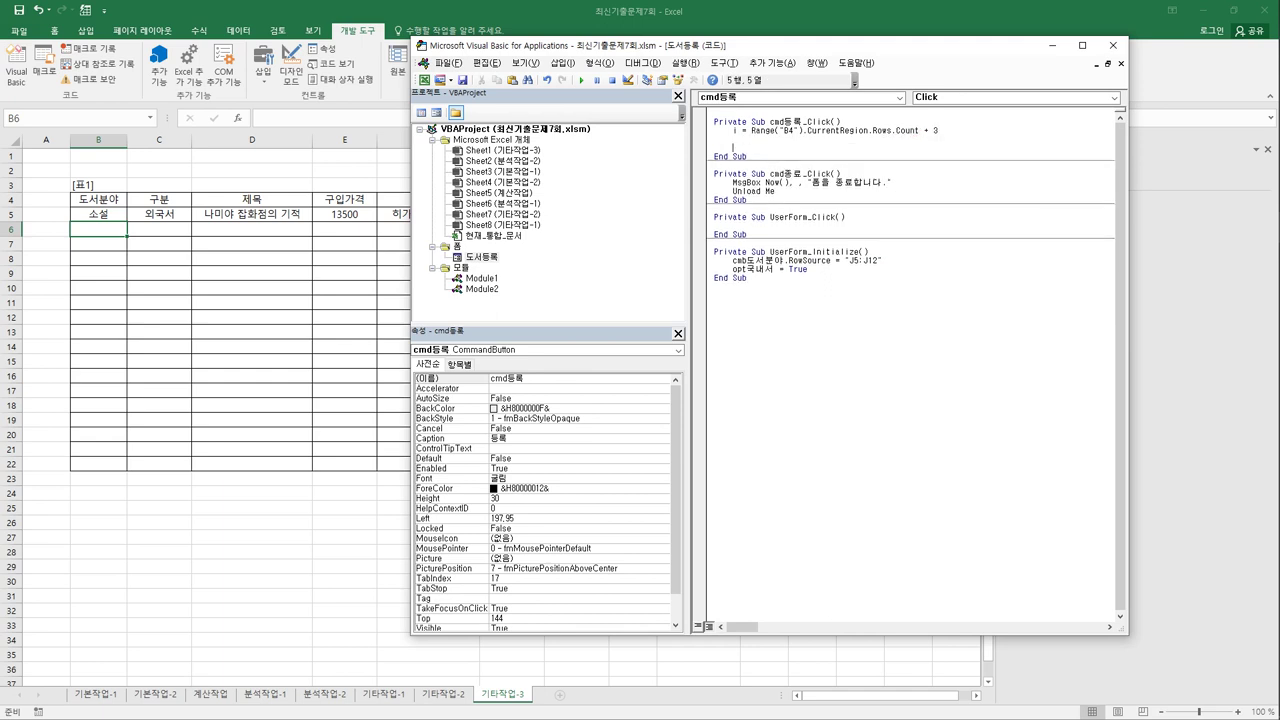
Add the line Cells(i, 2) = cmb도서분야 to cmd등록_Click to record the book category.
{"action": "type", "text": "cels"}
{"action": "type", "text": "ls(i,2) "}
{"action": "type", "text": "= cmb"}
{"action": "type", "text": "도서분야"}
{"action": "key", "text": "Return"}
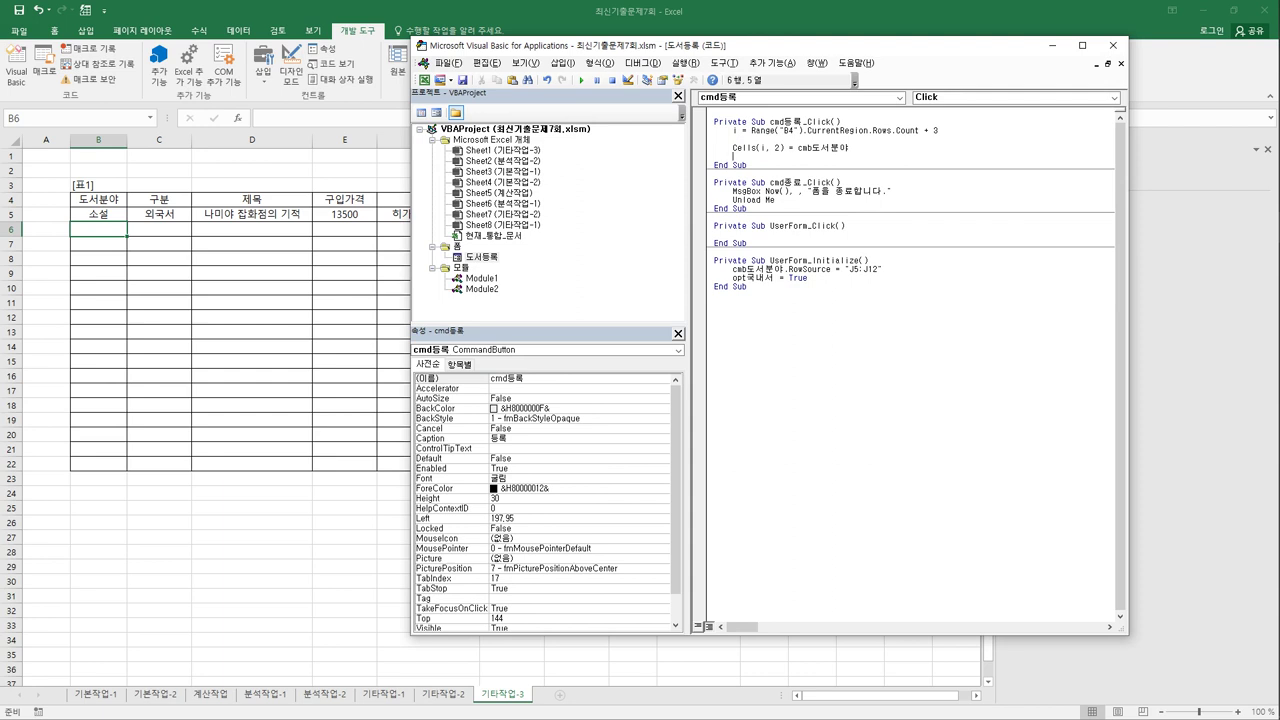
Start a conditional block below the category line with If opt국내서 = True Then.
{"action": "key", "text": "Return"}
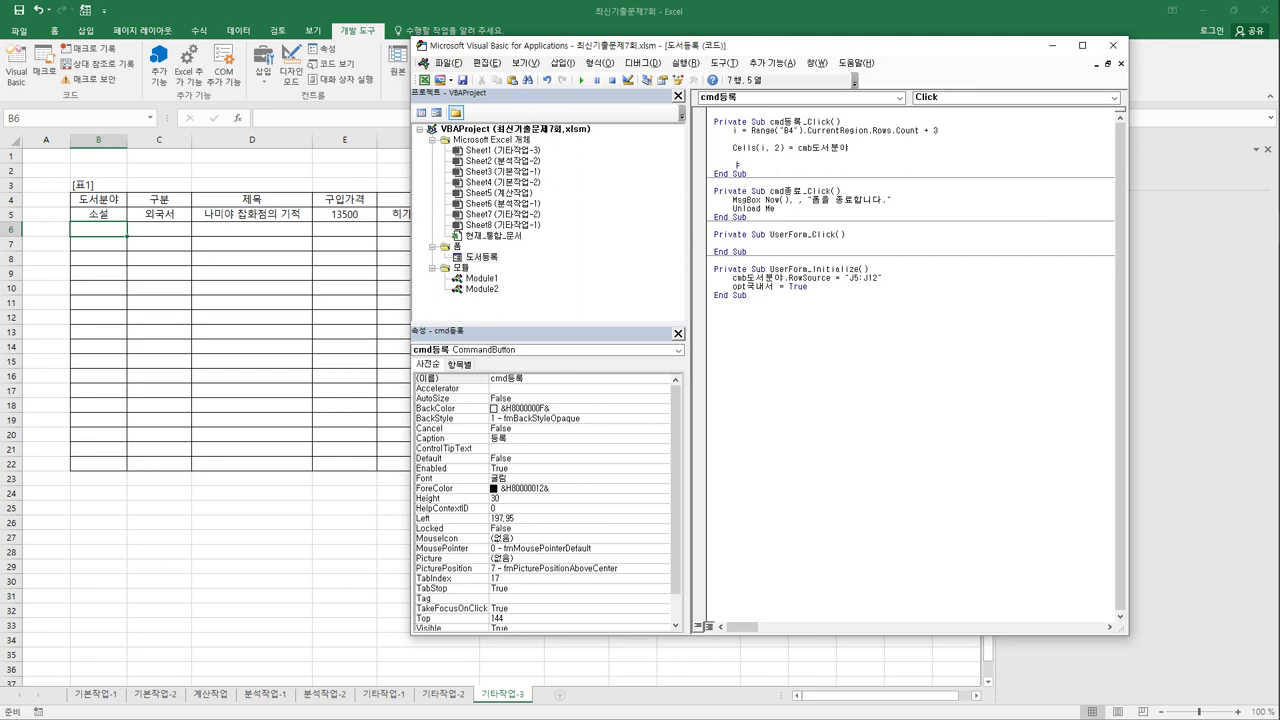
{"action": "type", "text": "if opt국내서 =true then"}
{"action": "key", "text": "Return"}
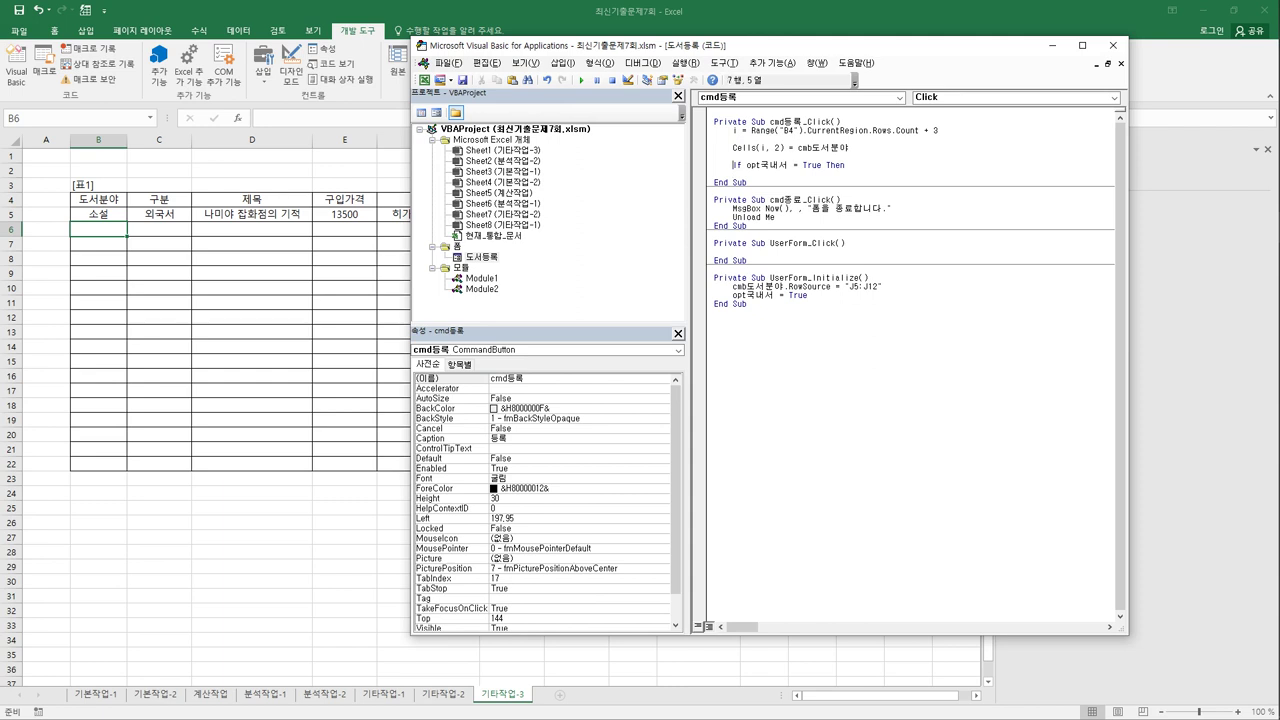
Inside the If opt국내서 branch, add Cells(i, 3) = "국내서" by adapting a copied line.
{"action": "key", "text": "shift+End"}
{"action": "key", "text": "ctrl+c"}
{"action": "left_click", "coordinate": [733, 173]}
{"action": "key", "text": "ctrl+v"}
{"action": "left_click", "coordinate": [817, 173]}
{"action": "key", "text": "Left"}
{"action": "key", "text": "BackSpace"}
{"action": "type", "text": "3"}
{"action": "key", "text": "shift+Left"}
{"action": "key", "text": "shift+Left"}
{"action": "key", "text": "shift+Left"}
{"action": "key", "text": "shift+Left"}
{"action": "key", "text": "shift+Left"}
{"action": "key", "text": "shift+Left"}
{"action": "key", "text": "shift+Left"}
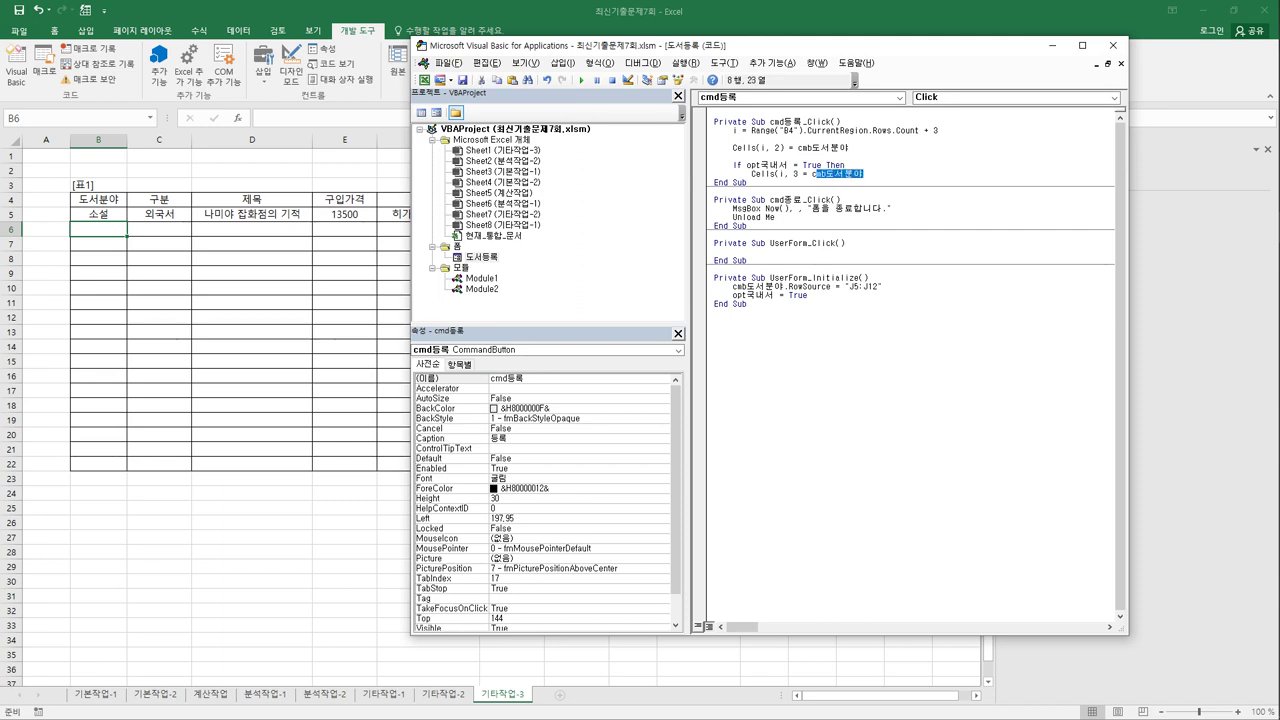
{"action": "key", "text": "shift+Left"}
{"action": "type", "text": "\""}
{"action": "type", "text": "국ㄴ"}
{"action": "type", "text": "내서\""}
{"action": "left_click", "coordinate": [808, 174]}
{"action": "type", "text": ")"}
{"action": "key", "text": "Return"}
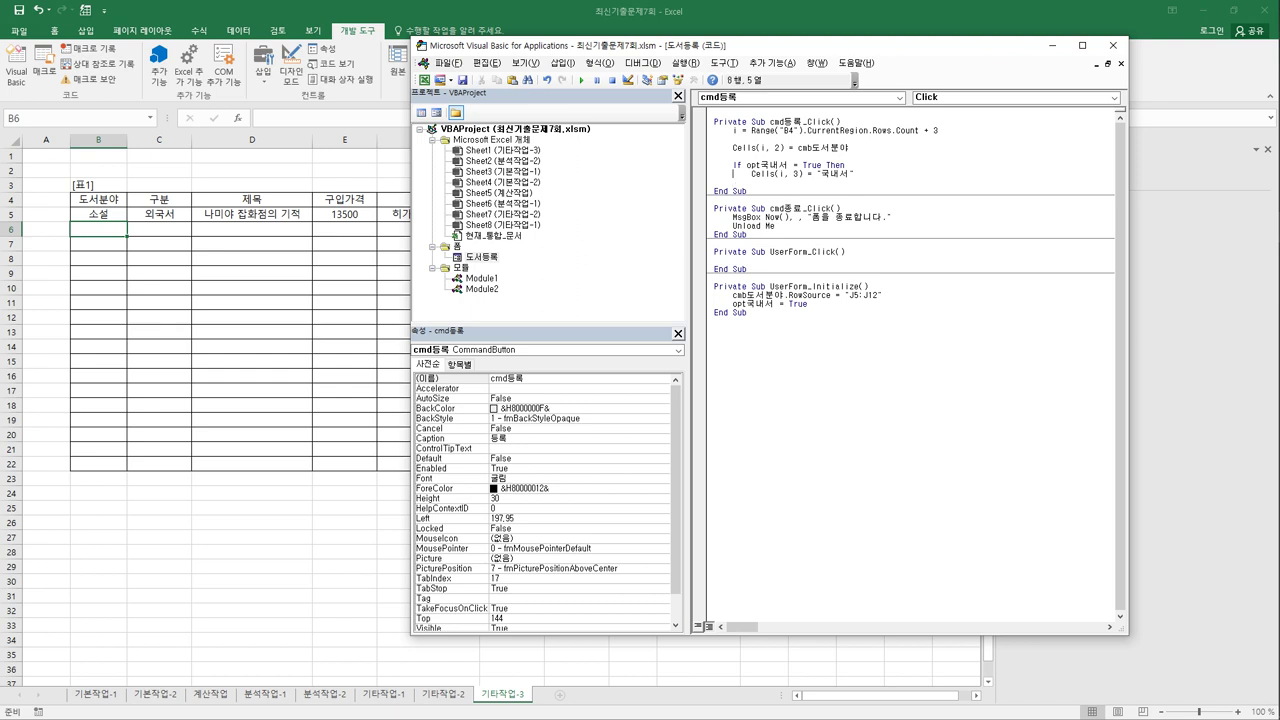
Add a second condition to the block, ElseIf opt외국서 = True Then, adapted from the copied If line.
{"action": "key", "text": "shift+End"}
{"action": "key", "text": "ctrl+c"}
{"action": "left_click", "coordinate": [733, 181]}
{"action": "key", "text": "ctrl+v"}
{"action": "type", "text": "else"}
{"action": "key", "text": "Right"}
{"action": "key", "text": "Delete"}
{"action": "key", "text": "Delete"}
{"action": "key", "text": "Delete"}
{"action": "type", "text": "외국서"}
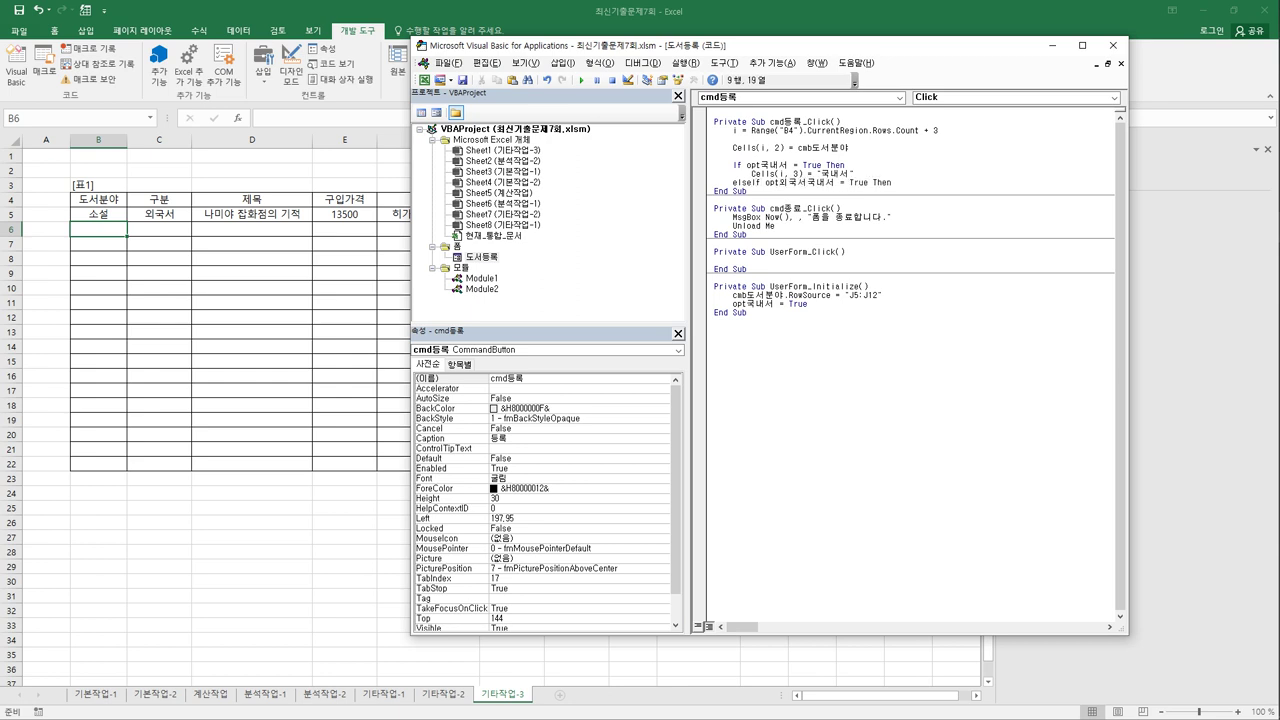
{"action": "key", "text": "Return"}
Under the ElseIf condition, add Cells(i, 3) = "외국서" from a copy of the 국내서 assignment.
{"action": "key", "text": "Up"}
{"action": "key", "text": "Up"}
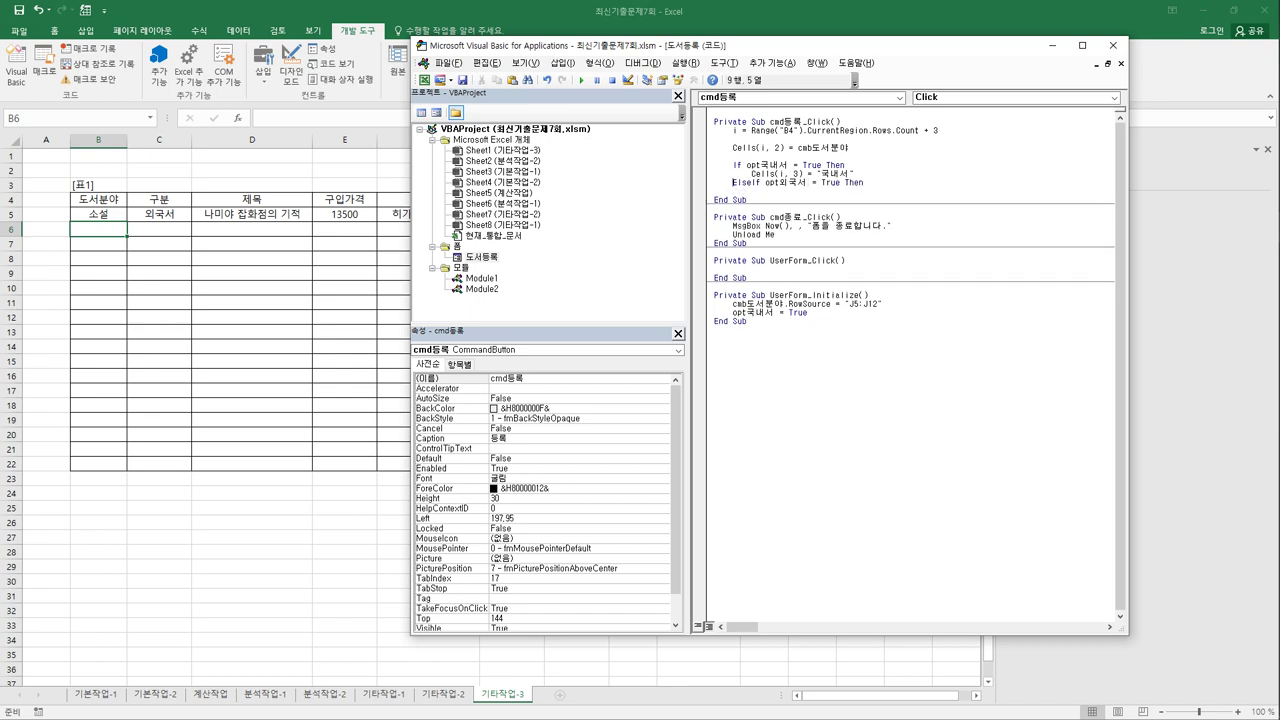
{"action": "key", "text": "shift+End"}
{"action": "key", "text": "ctrl+c"}
{"action": "key", "text": "Down"}
{"action": "key", "text": "Down"}
{"action": "key", "text": "ctrl+v"}
{"action": "left_click_drag", "start_coordinate": [820, 191], "coordinate": [836, 191]}
{"action": "type", "text": "외국"}
{"action": "key", "text": "shift+Left"}
{"action": "key", "text": "Return"}
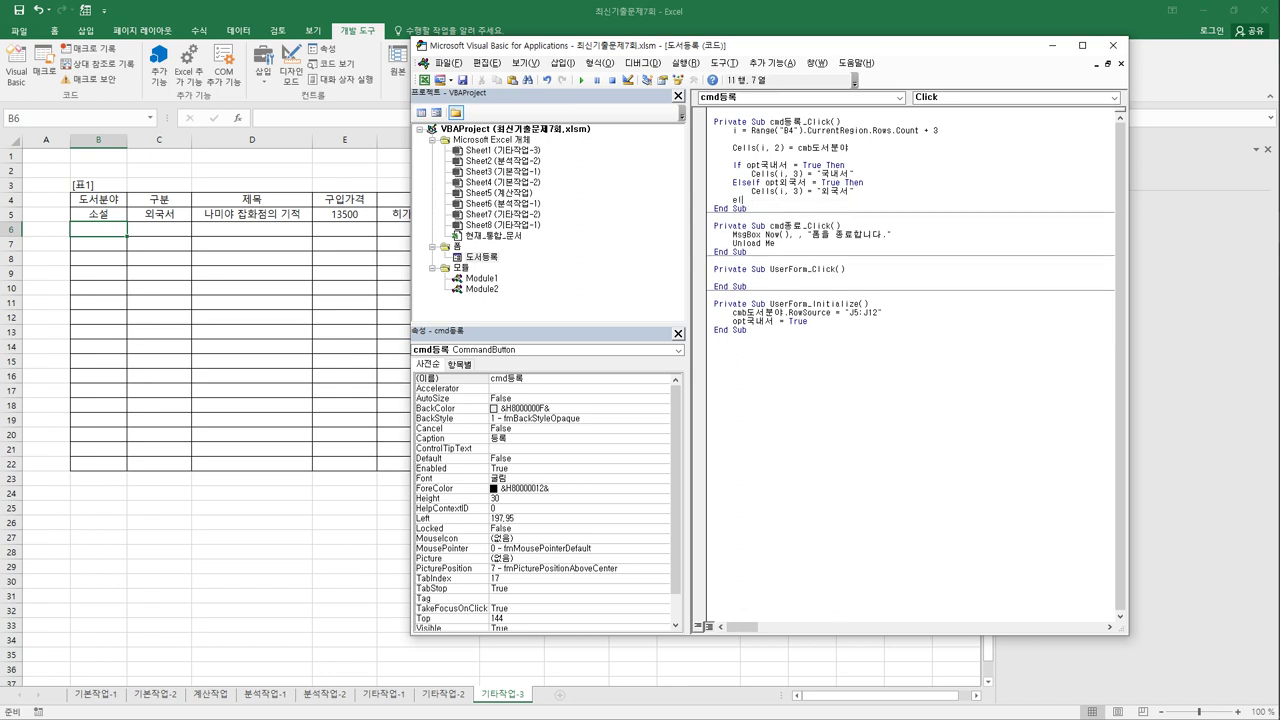
Add an Else branch containing Cells(i, 3) = "eBook" and close the block with End If.
{"action": "type", "text": "Else"}
{"action": "key", "text": "Return"}
{"action": "key", "text": "ctrl+v"}
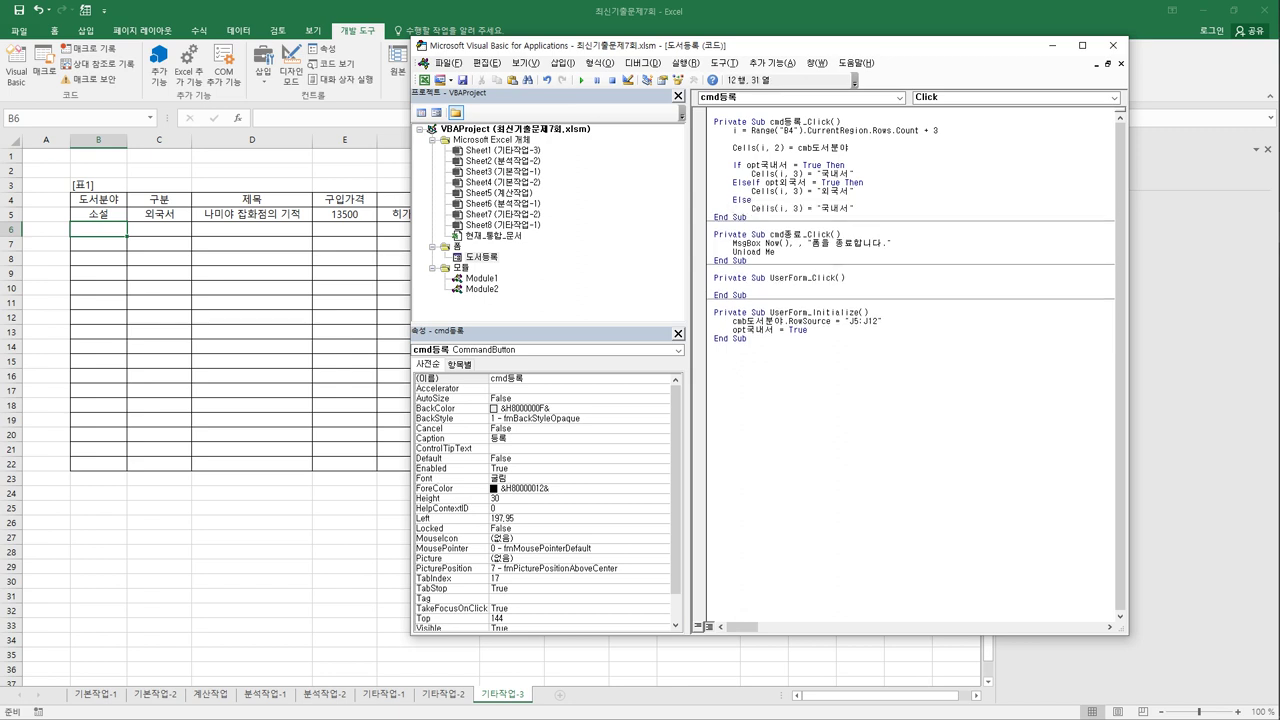
{"action": "key", "text": "shift+Right"}
{"action": "key", "text": "shift+Right"}
{"action": "key", "text": "shift+Right"}
{"action": "type", "text": "eBook"}
{"action": "key", "text": "Return"}
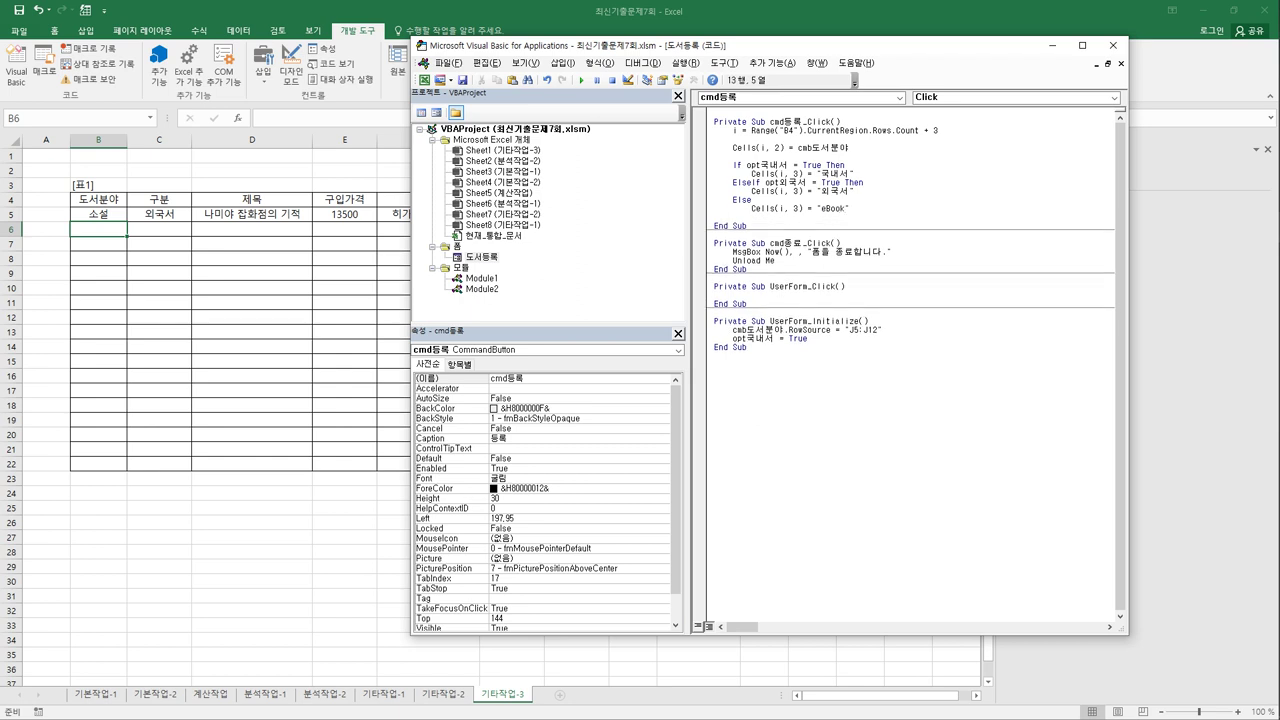
{"action": "type", "text": "End If"}
{"action": "key", "text": "Return"}
{"action": "key", "text": "Return"}
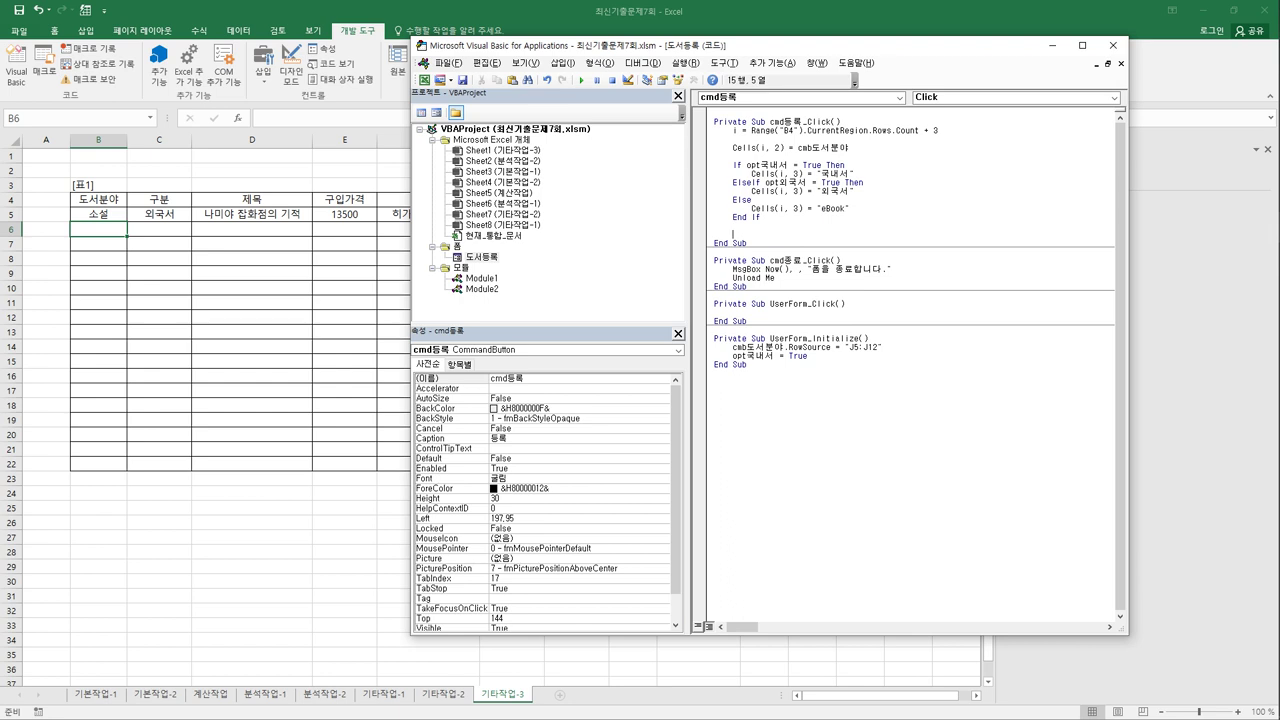
Below End If, add the line Cells(i, 4) = txt제목 to record the book title.
{"action": "type", "text": "Cells(i, 3) = \"국내서\""}
{"action": "key", "text": "Home"}
{"action": "key", "text": "shift+Tab"}
{"action": "left_click", "coordinate": [767, 234]}
{"action": "key", "text": "Delete"}
{"action": "type", "text": "4"}
{"action": "key", "text": "End"}
{"action": "key", "text": "shift+Left"}
{"action": "key", "text": "shift+Left"}
{"action": "key", "text": "shift+Left"}
{"action": "key", "text": "shift+Left"}
{"action": "key", "text": "shift+Left"}
{"action": "type", "text": "ㅅ"}
{"action": "key", "text": "BackSpace"}
{"action": "key", "text": "Hangul"}
{"action": "type", "text": "txt"}
{"action": "key", "text": "Hangul"}
{"action": "type", "text": "제목"}
{"action": "key", "text": "Return"}
Duplicate the Cells(i, 4) = txt제목 line directly below itself in cmd등록_Click.
{"action": "key", "text": "shift+End"}
{"action": "key", "text": "ctrl+c"}
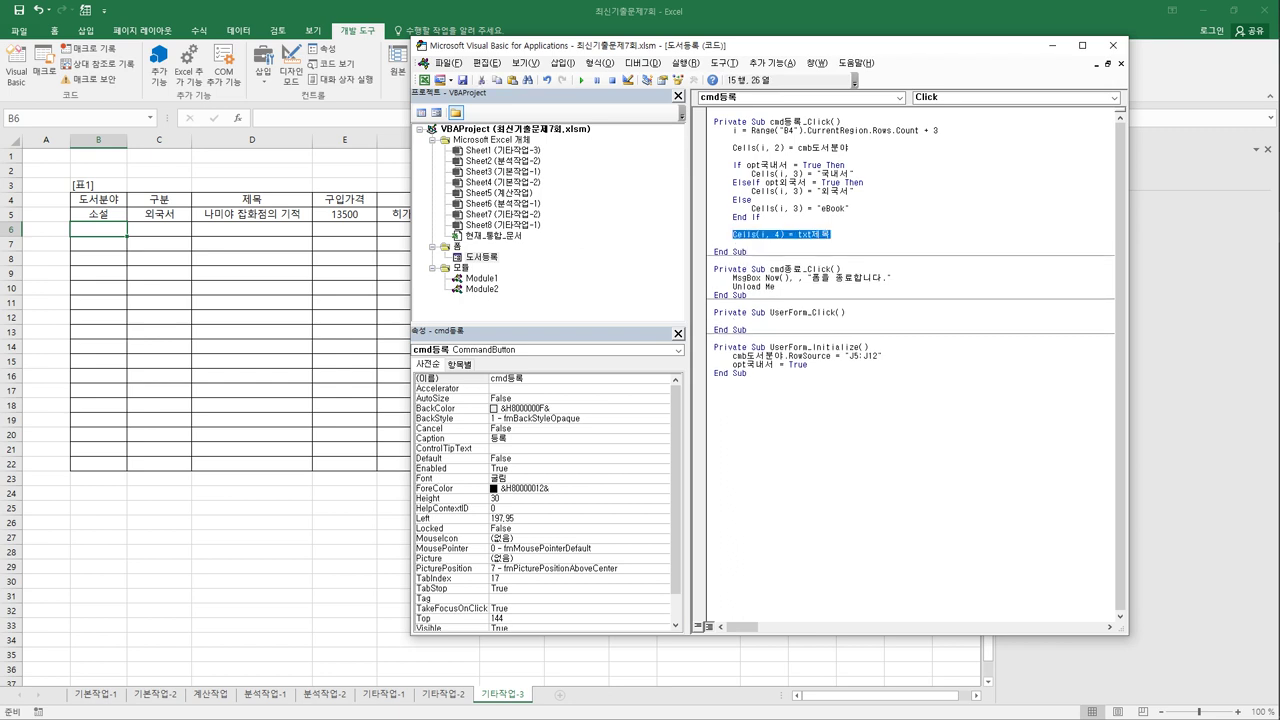
{"action": "key", "text": "Down"}
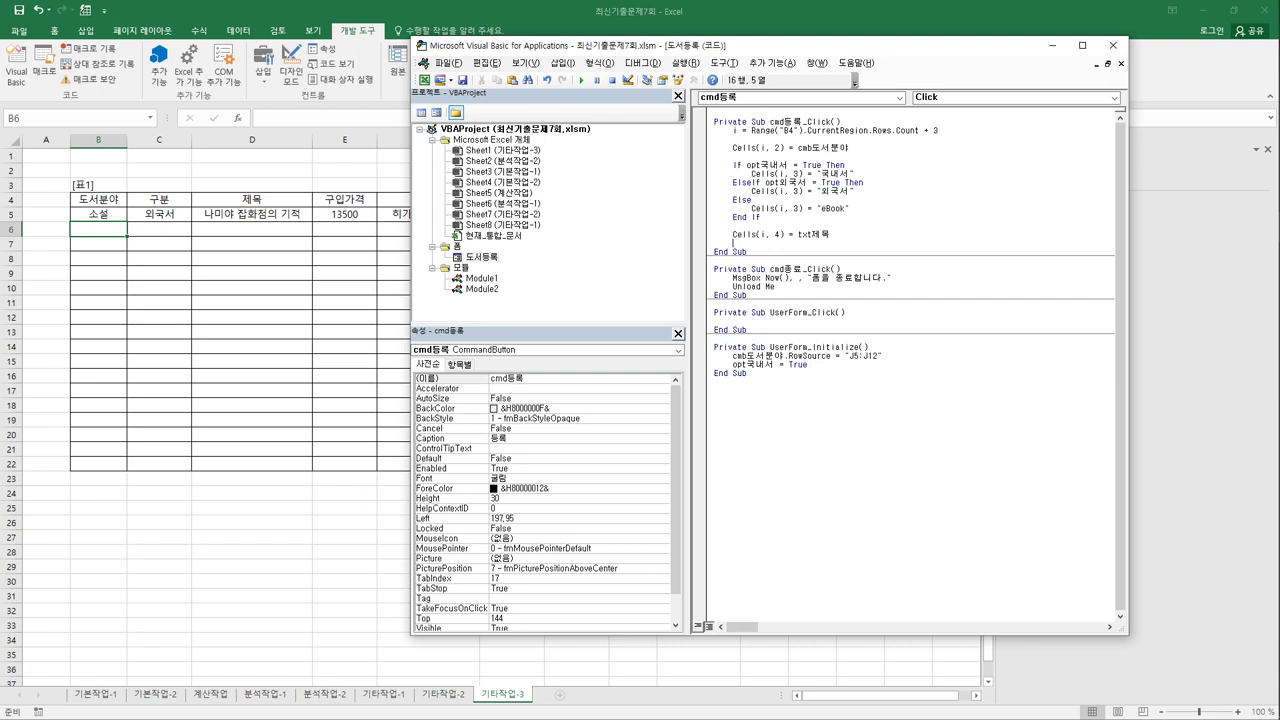
{"action": "key", "text": "ctrl+v"}
{"action": "key", "text": "Return"}
{"action": "key", "text": "Return"}
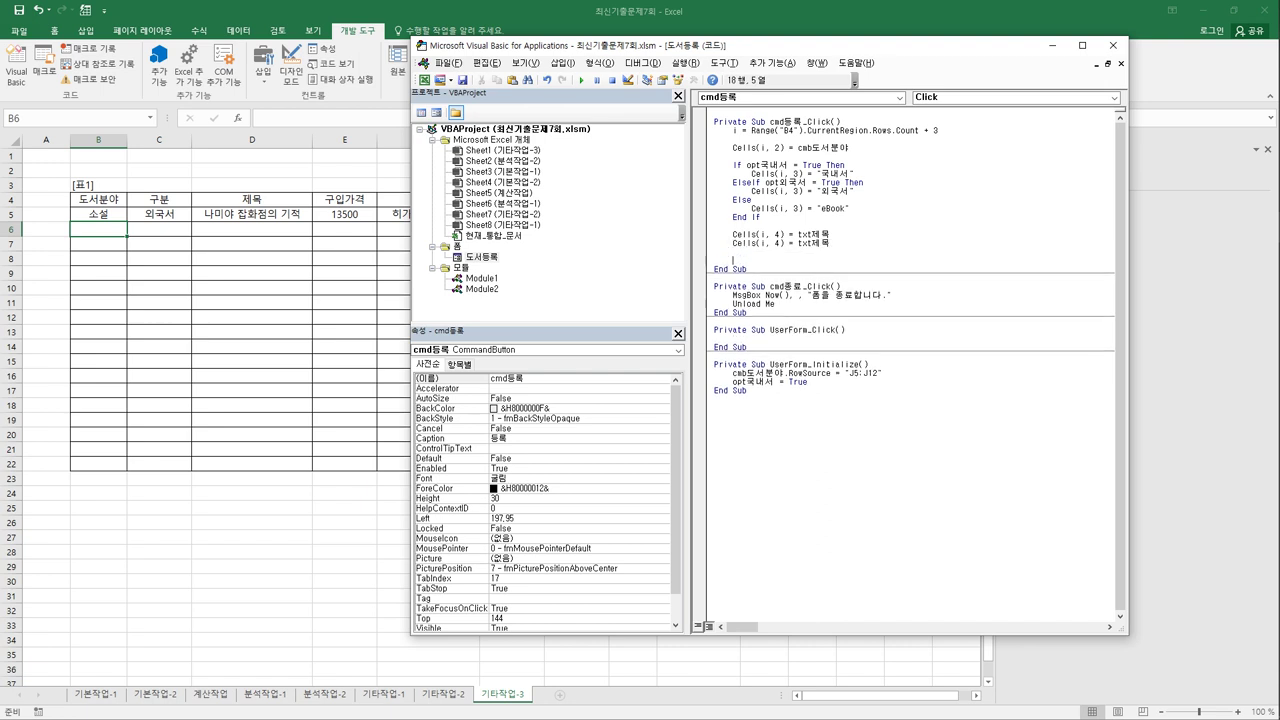
Change the duplicated line to Cells(i, 5) = Val(txt구입가격) so the purchase price is recorded as a number.
{"action": "key", "text": "End"}
{"action": "left_click", "coordinate": [782, 243]}
{"action": "key", "text": "Delete"}
{"action": "type", "text": "5"}
{"action": "left_click", "coordinate": [797, 243]}
{"action": "double_click", "coordinate": [797, 243]}
{"action": "left_click", "coordinate": [797, 243]}
{"action": "type", "text": "val("}
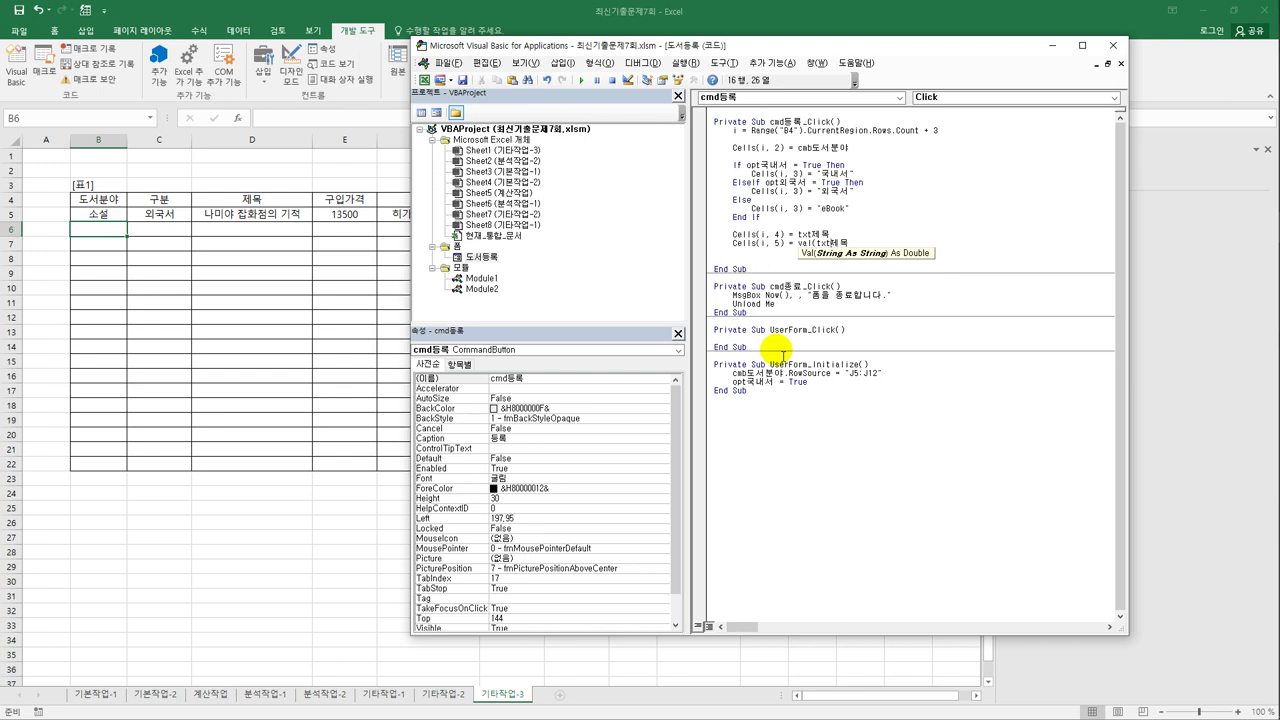
{"action": "key", "text": "shift+End"}
{"action": "type", "text": "r"}
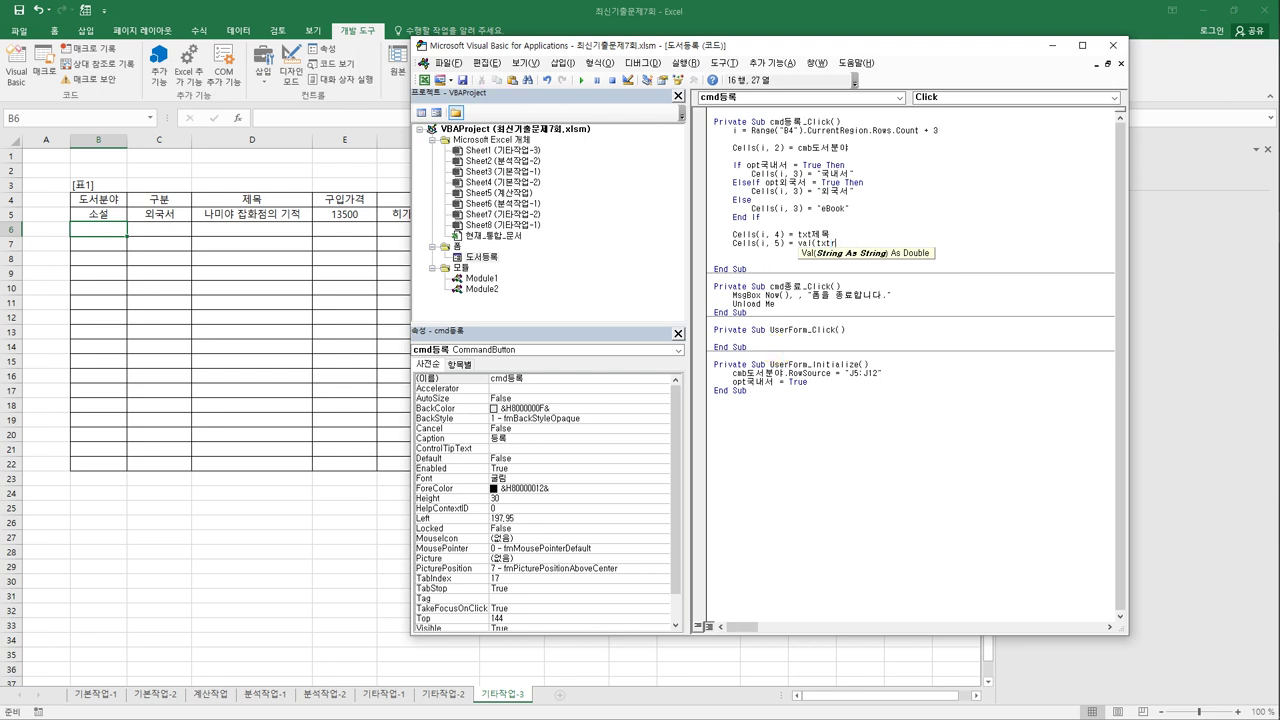
{"action": "key", "text": "BackSpace"}
{"action": "type", "text": "구입가격)"}
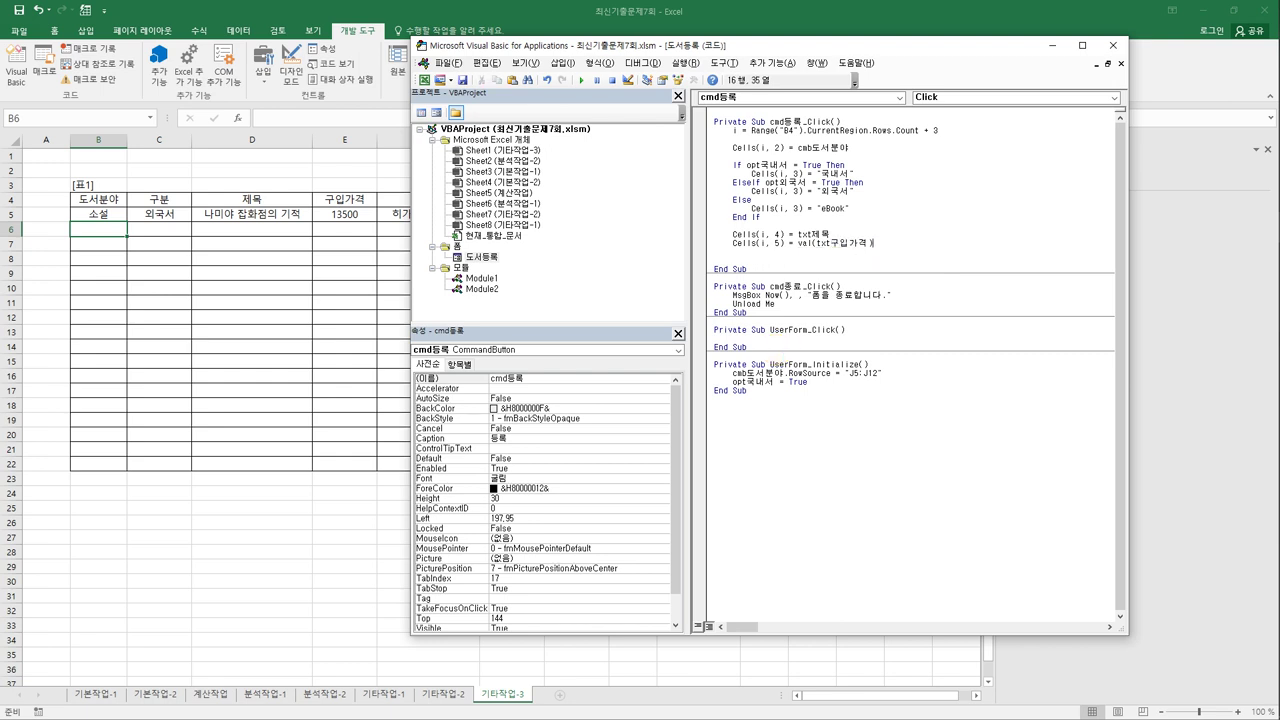
Below the price line, paste the title assignment again and change it to Cells(i, 6) = txt출판사.
{"action": "key", "text": "Return"}
{"action": "key", "text": "ctrl+v"}
{"action": "left_click", "coordinate": [765, 252]}
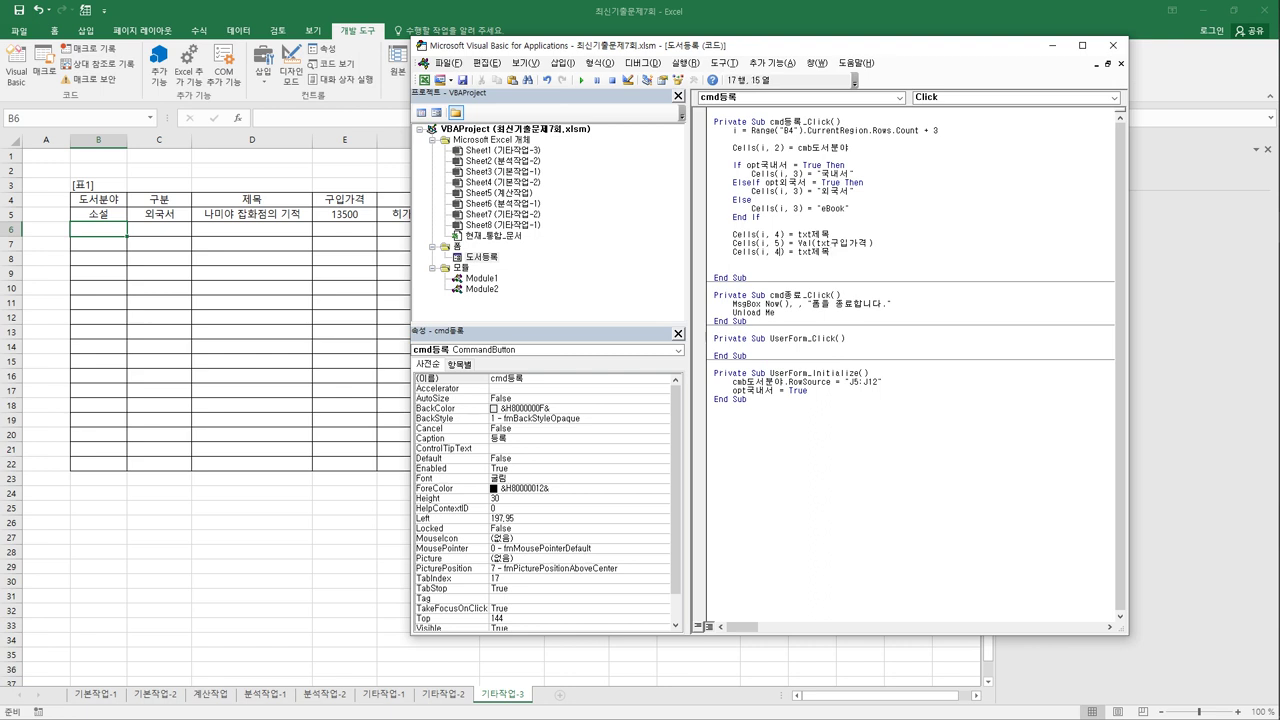
{"action": "key", "text": "shift+Right"}
{"action": "type", "text": "6"}
{"action": "left_click", "coordinate": [797, 252]}
{"action": "left_click", "coordinate": [803, 252]}
{"action": "key", "text": "shift+End"}
{"action": "type", "text": "출"}
{"action": "key", "text": "BackSpace"}
{"action": "key", "text": "BackSpace"}
{"action": "type", "text": "출판사"}
Paste another title assignment below, correct the publisher line's column index to 7, and narrow the editor window to uncover [표1].
{"action": "key", "text": "Return"}
{"action": "key", "text": "ctrl+v"}
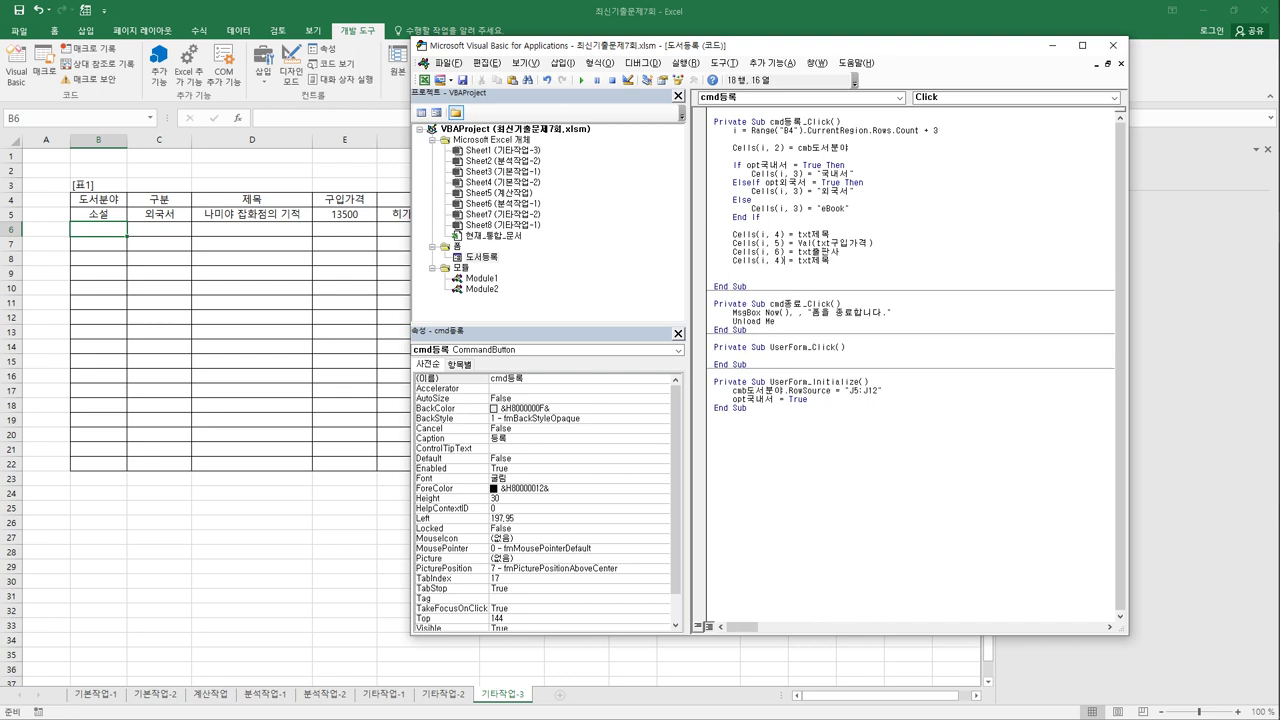
{"action": "left_click", "coordinate": [783, 260]}
{"action": "type", "text": "7"}
{"action": "key", "text": "Delete"}
{"action": "left_click_drag", "start_coordinate": [417, 297], "coordinate": [600, 296]}
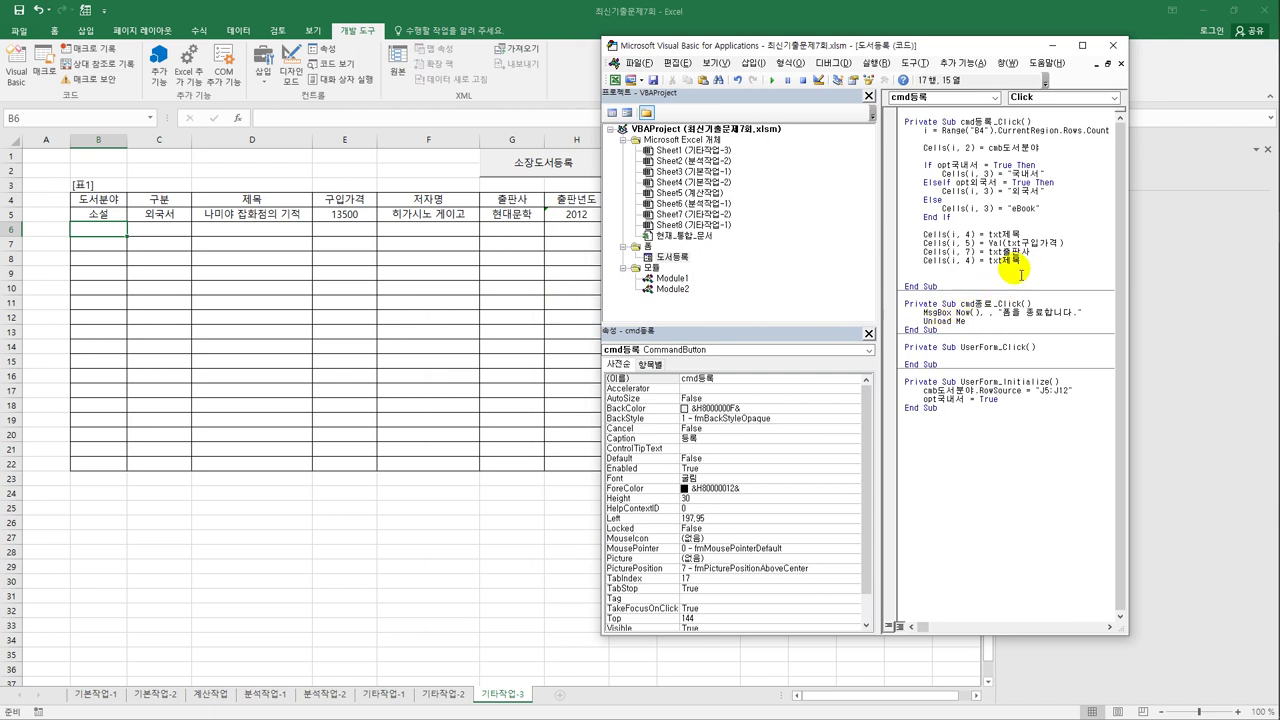
Duplicate the publisher line and turn the upper copy into Cells(i, 6) = txt저자명 for the author.
{"action": "left_click_drag", "start_coordinate": [923, 253], "coordinate": [1055, 253]}
{"action": "key", "text": "ctrl+c"}
{"action": "left_click", "coordinate": [1055, 253]}
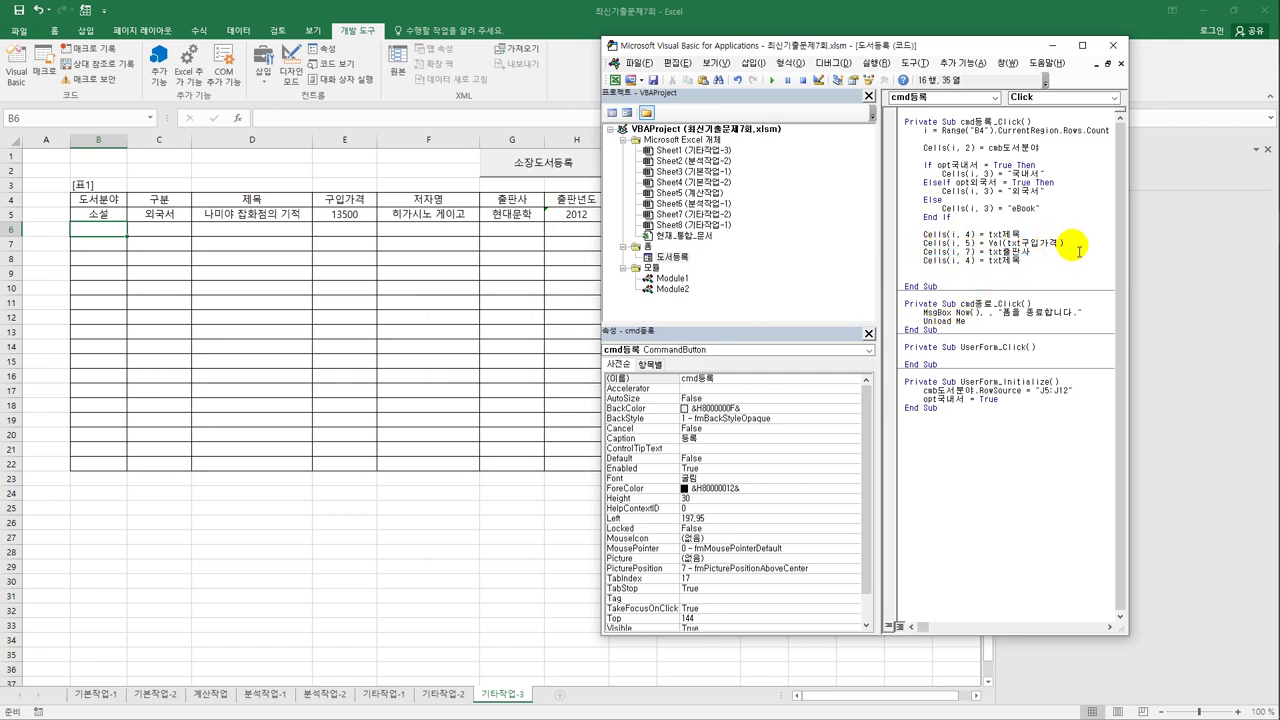
{"action": "key", "text": "Return"}
{"action": "key", "text": "ctrl+v"}
{"action": "left_click", "coordinate": [973, 251]}
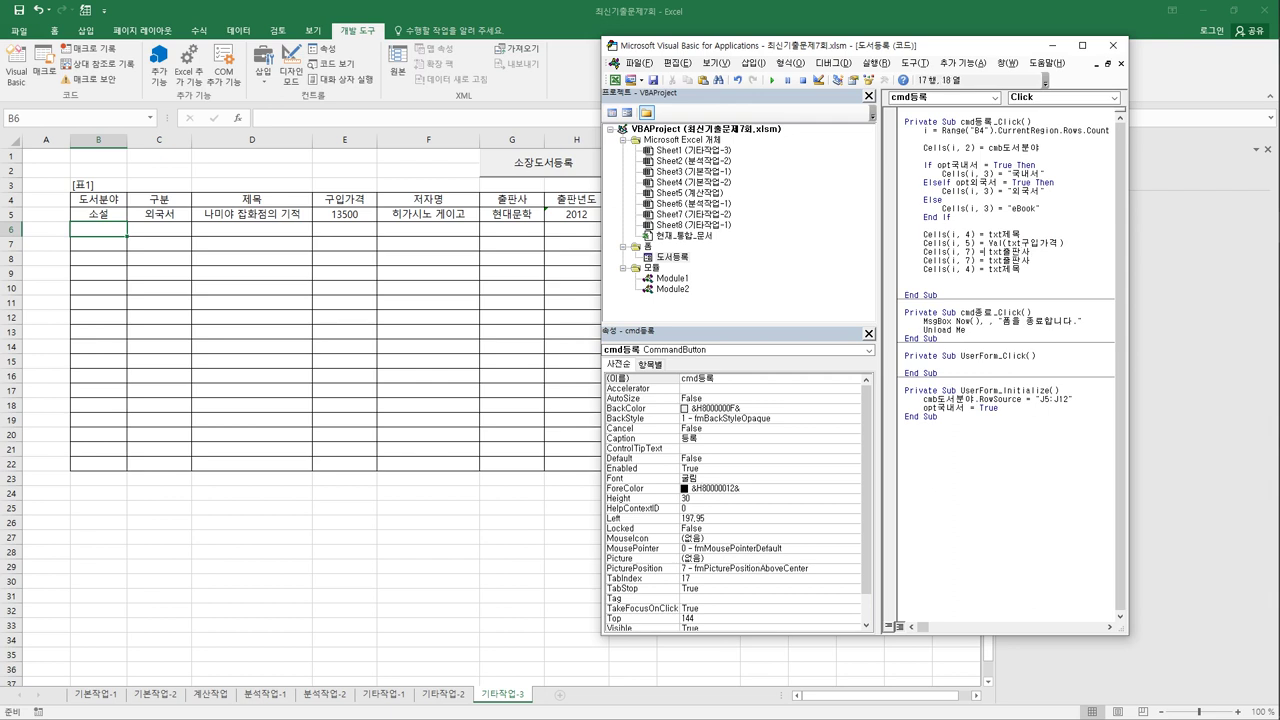
{"action": "key", "text": "BackSpace"}
{"action": "type", "text": "6"}
{"action": "left_click_drag", "start_coordinate": [1031, 252], "coordinate": [1003, 252]}
{"action": "type", "text": "저자명"}
Change the last pasted line to Cells(i, 8) = txt출판년도 and remove the extra blank line below it.
{"action": "key", "text": "Down"}
{"action": "left_click", "coordinate": [967, 269]}
{"action": "key", "text": "Delete"}
{"action": "type", "text": "8"}
{"action": "key", "text": "BackSpace"}
{"action": "key", "text": "BackSpace"}
{"action": "type", "text": "통"}
{"action": "type", "text": "판년도"}
{"action": "key", "text": "Return"}
{"action": "key", "text": "Delete"}
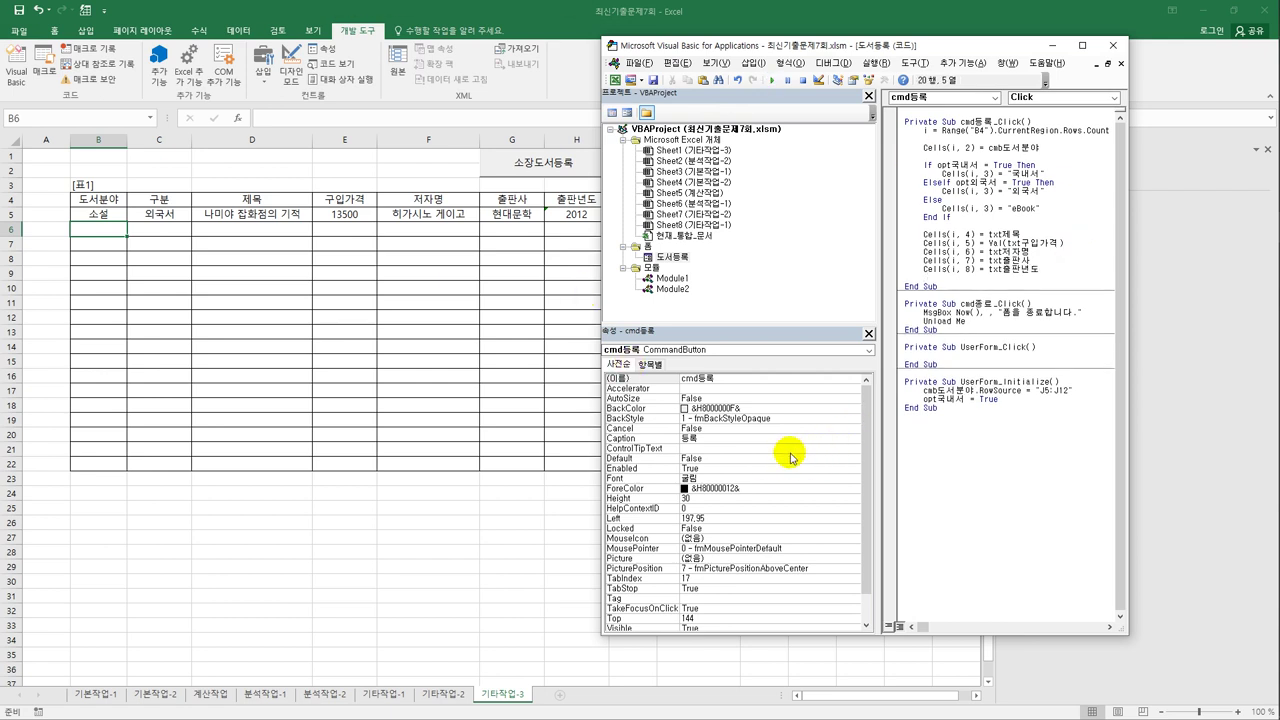
Close the Visual Basic editor and open the 도서등록 form with the 소장도서등록 control on the sheet.
{"action": "left_click", "coordinate": [1057, 419]}
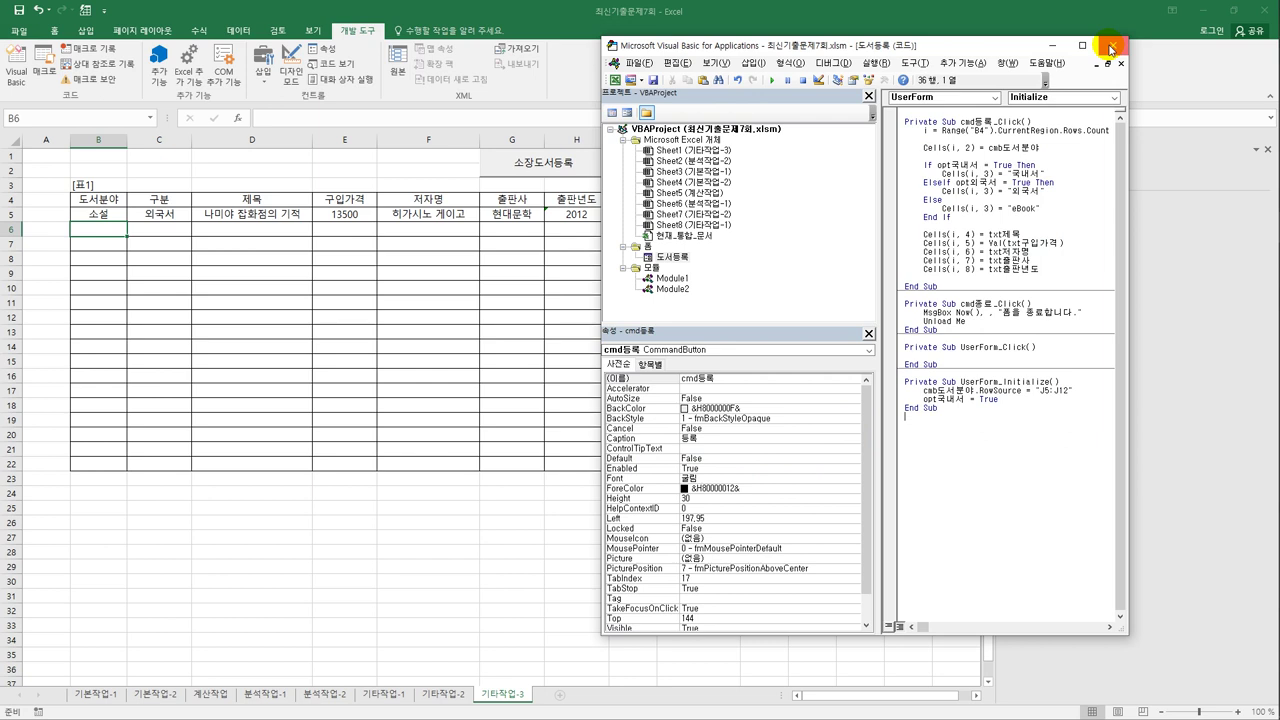
{"action": "left_click", "coordinate": [1110, 47]}
{"action": "left_click", "coordinate": [740, 458]}
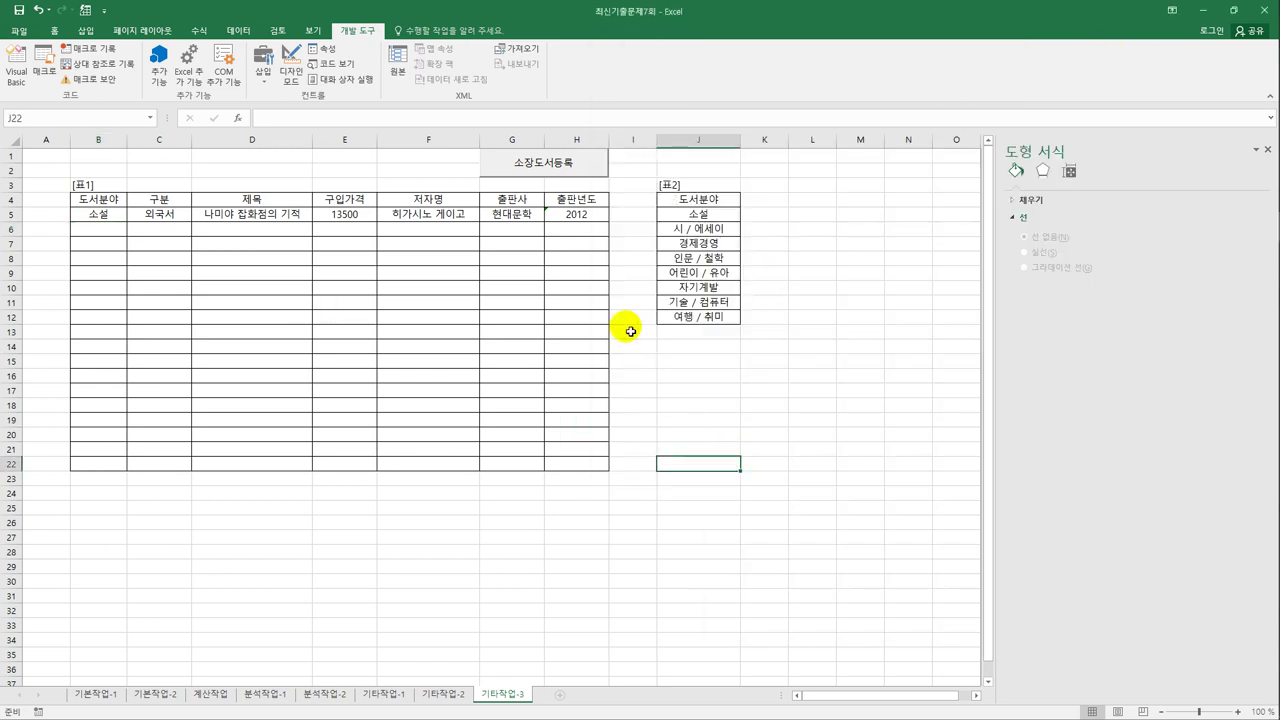
{"action": "left_click", "coordinate": [586, 167]}
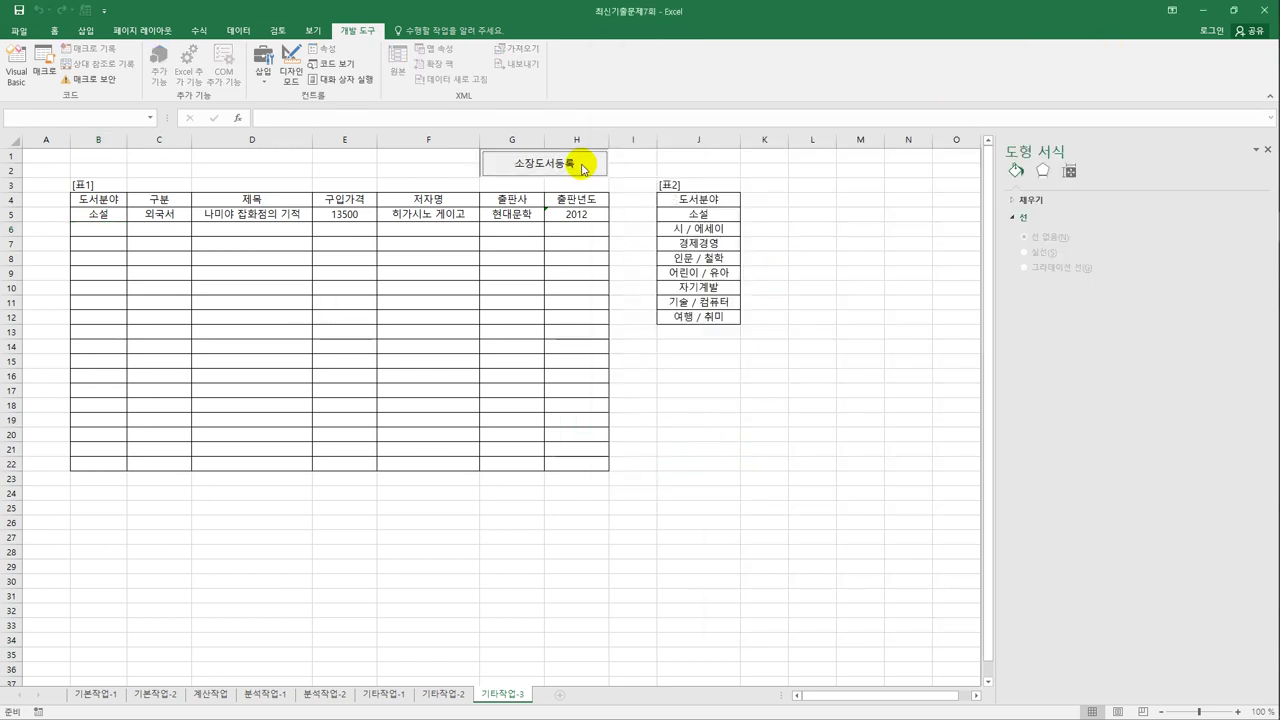
In the form, choose 기술 / 컴퓨터 as 도서분야, enter 컴활 1급 as 제목 and 30000 as 구입가격, and fill in the author's name.
{"action": "left_click", "coordinate": [667, 308]}
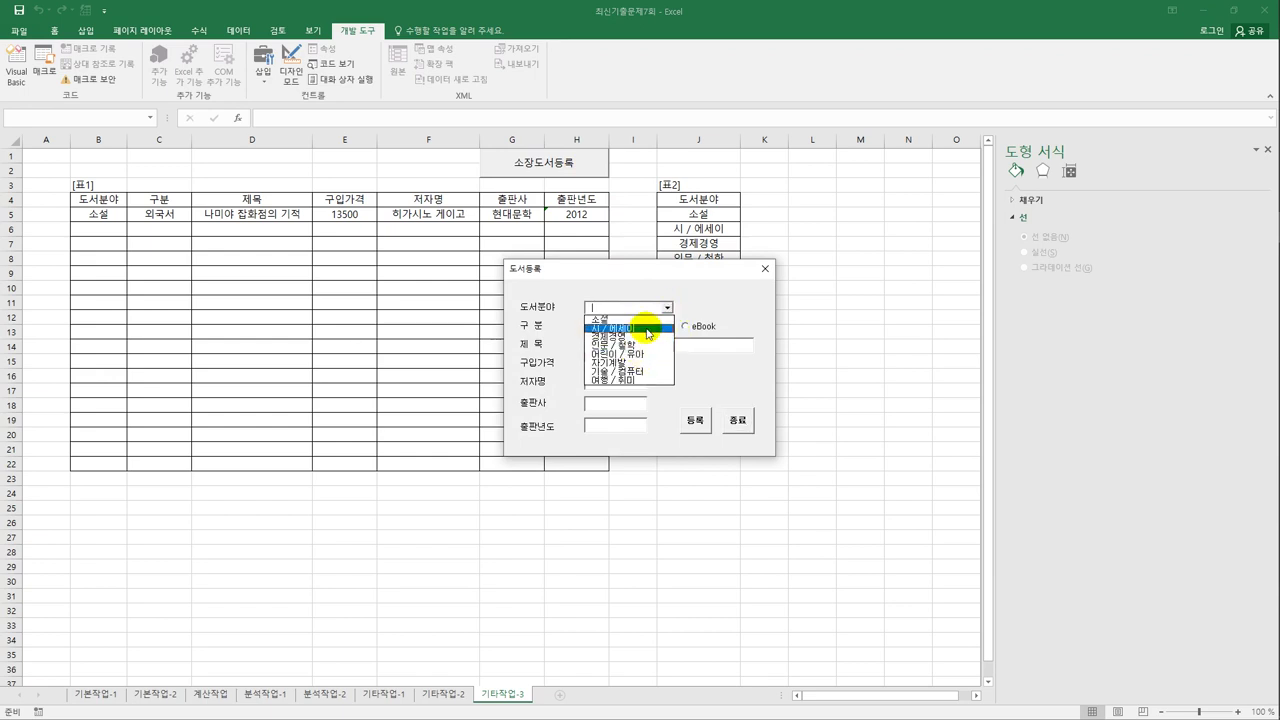
{"action": "left_click", "coordinate": [646, 370]}
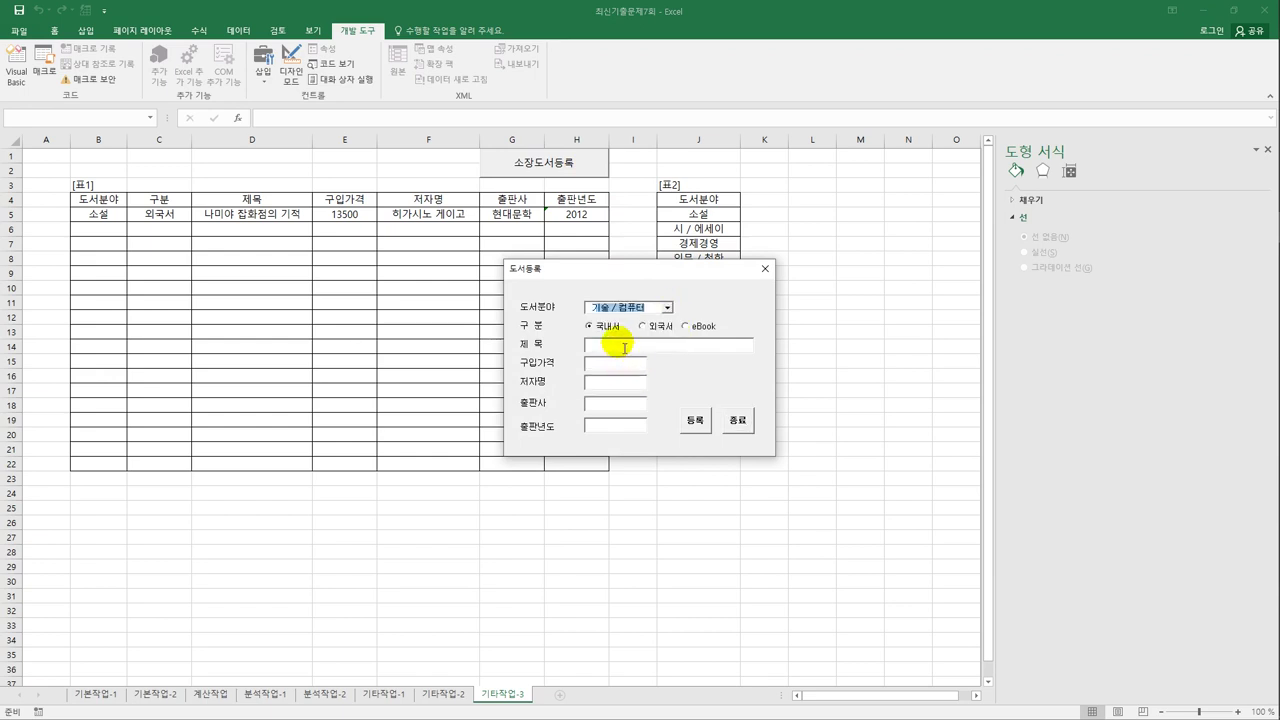
{"action": "left_click", "coordinate": [624, 350]}
{"action": "type", "text": "컴활"}
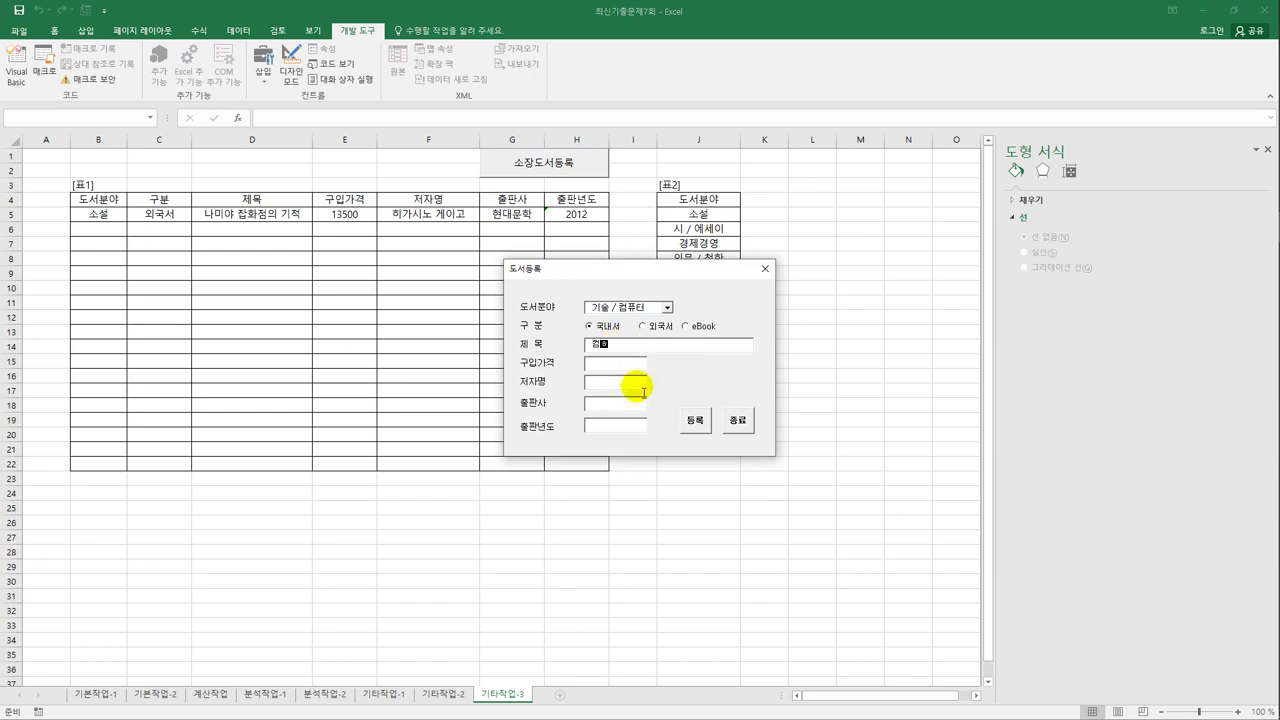
{"action": "type", "text": " 1급"}
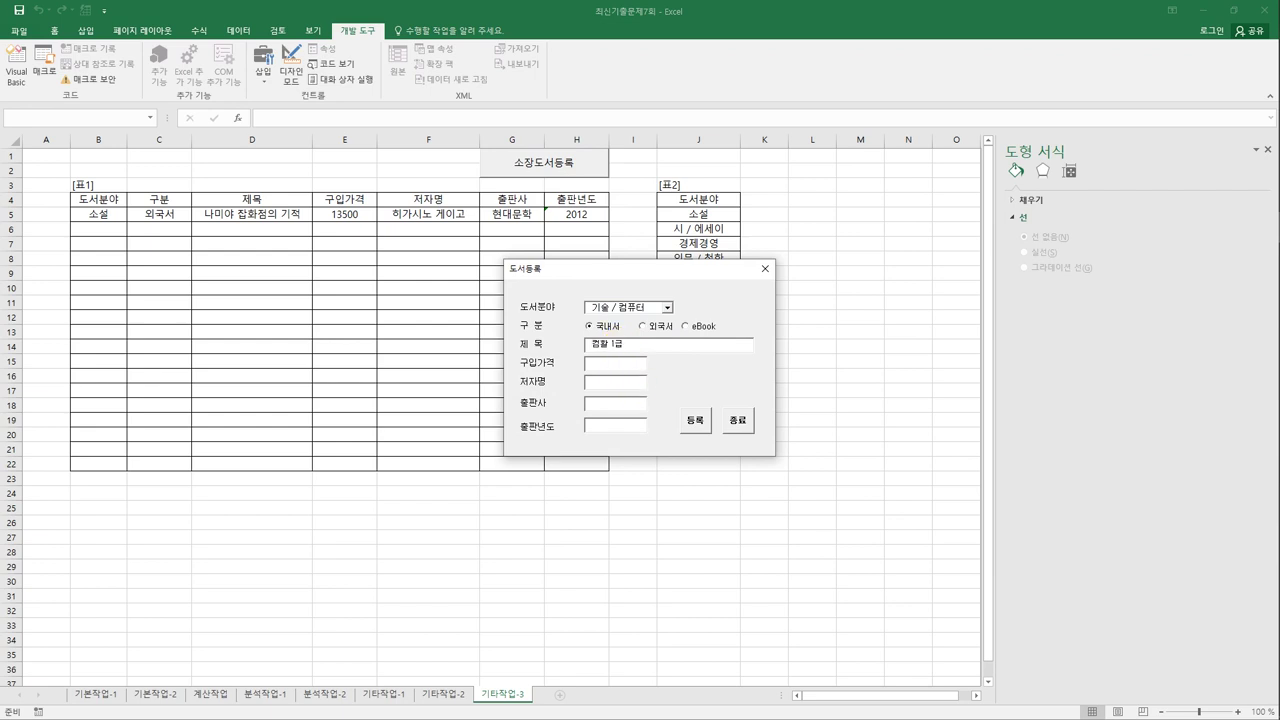
{"action": "type", "text": "30000홍길동"}
Enter 영진 as 출판사 and 2021 as 출판년도, and register the book in [표1].
{"action": "left_click", "coordinate": [615, 424]}
{"action": "left_click", "coordinate": [609, 404]}
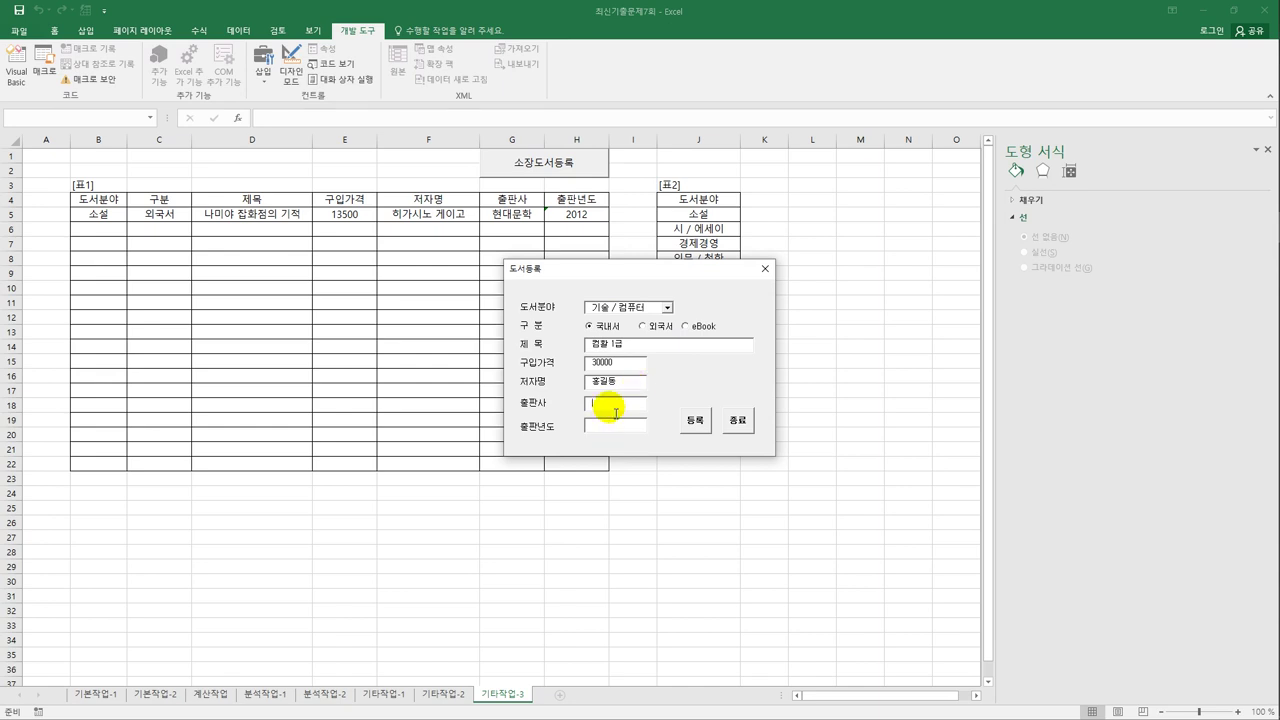
{"action": "type", "text": "웜진"}
{"action": "left_click", "coordinate": [607, 428]}
{"action": "type", "text": "2021"}
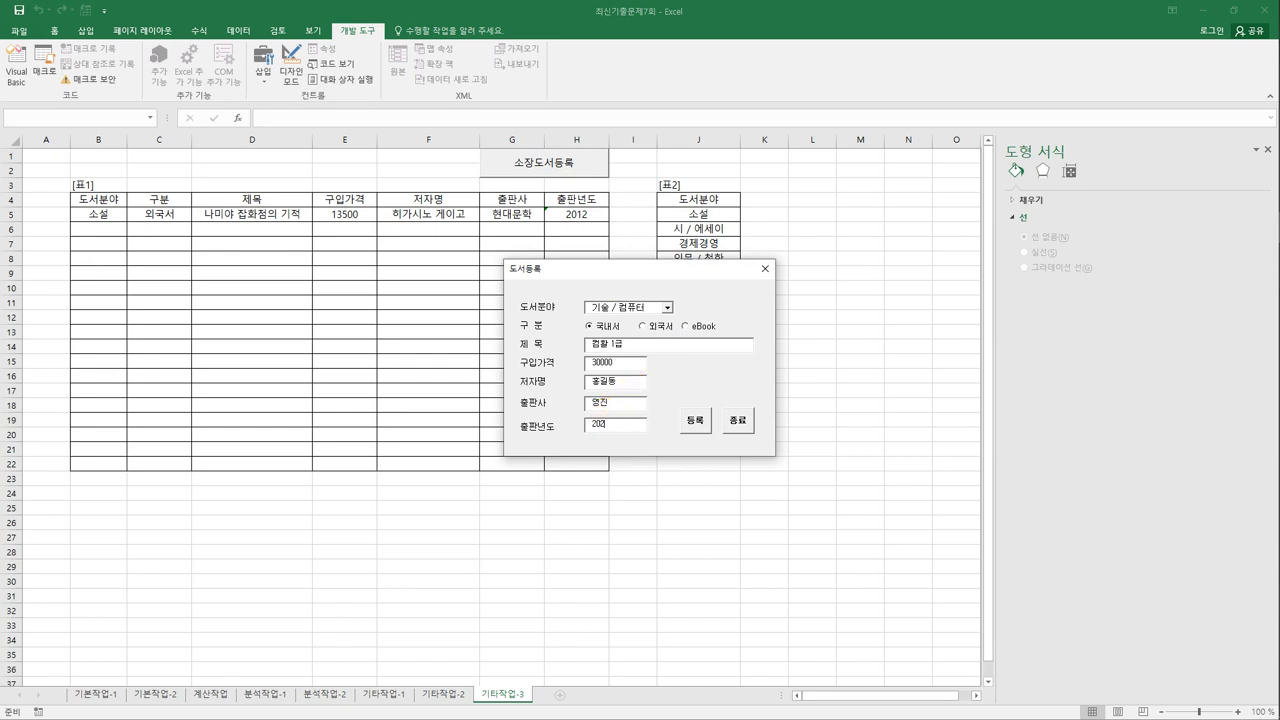
{"action": "left_click", "coordinate": [697, 421]}
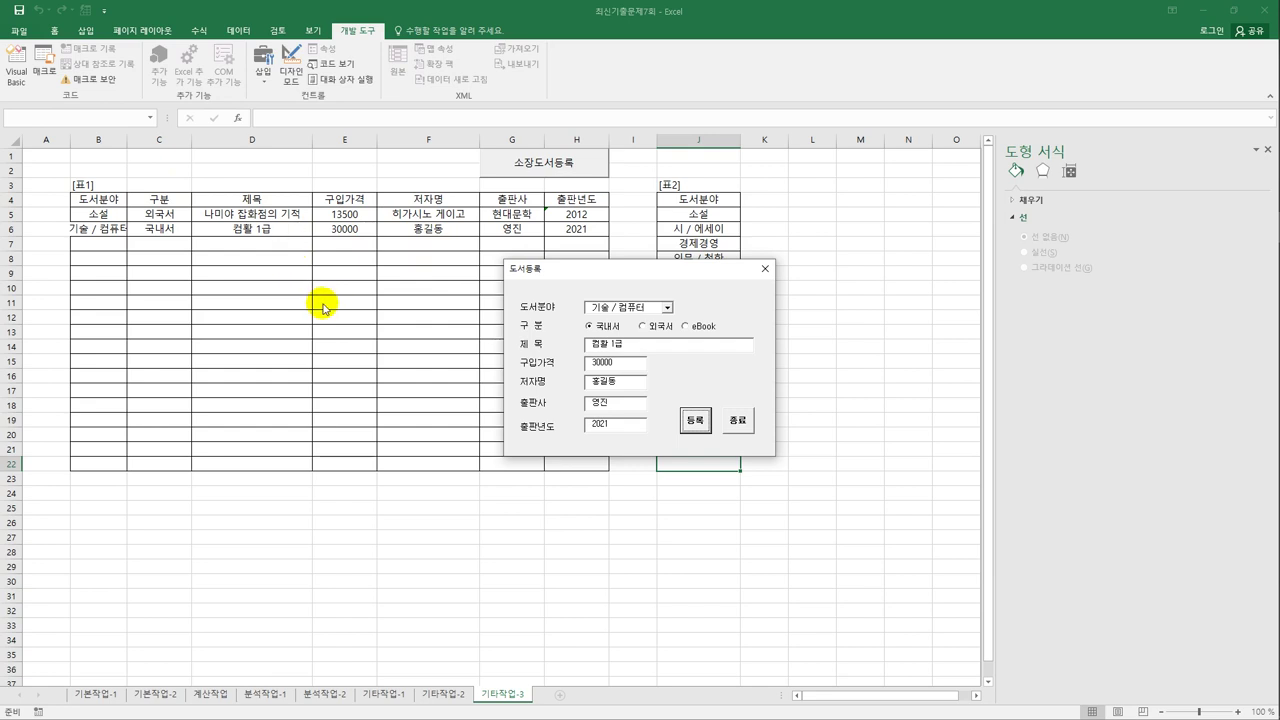
Exit the 도서등록 form, dismiss its closing message, and widen column B to fit the 도서분야 entries.
{"action": "left_click", "coordinate": [737, 420]}
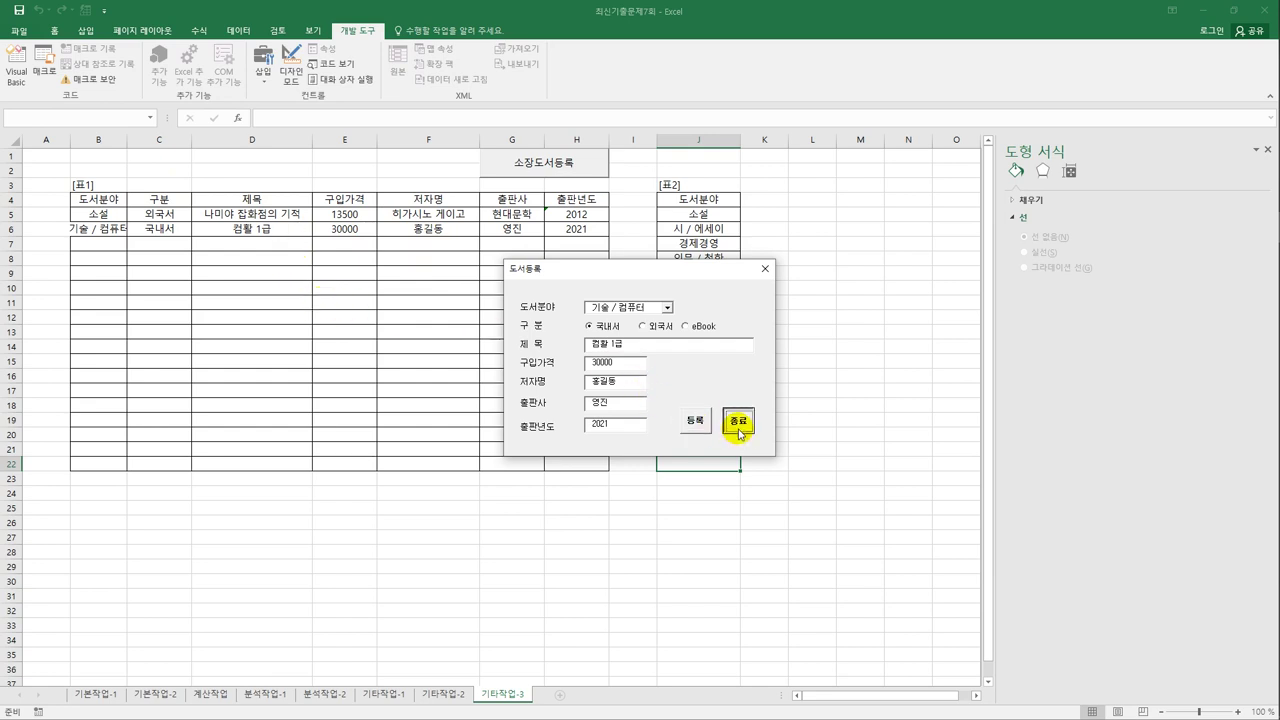
{"action": "left_click", "coordinate": [660, 407]}
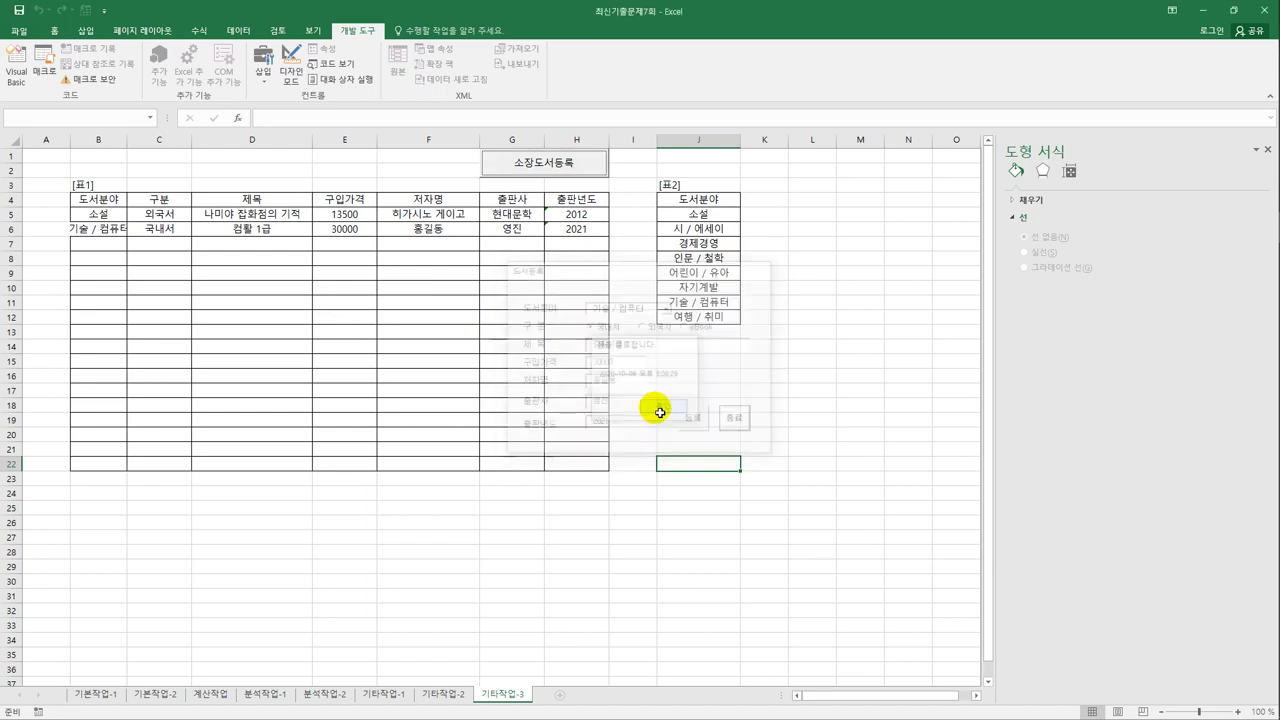
{"action": "left_click_drag", "start_coordinate": [127, 140], "coordinate": [140, 140]}
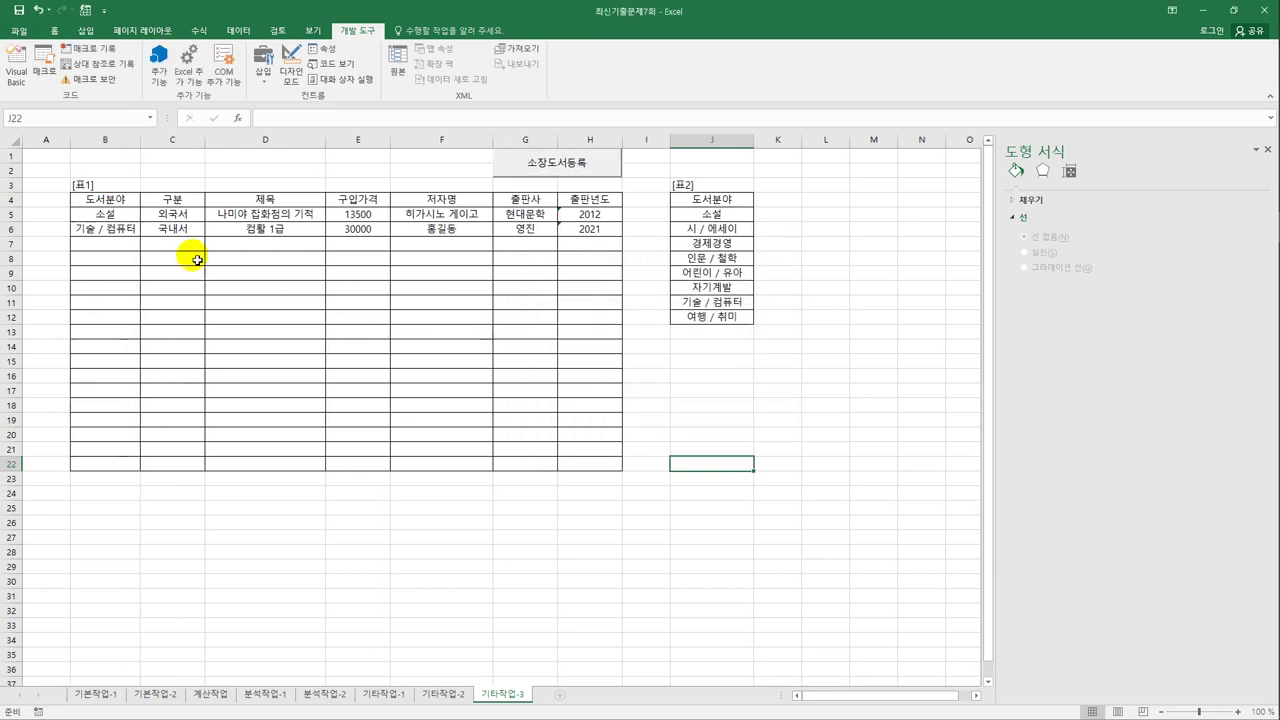